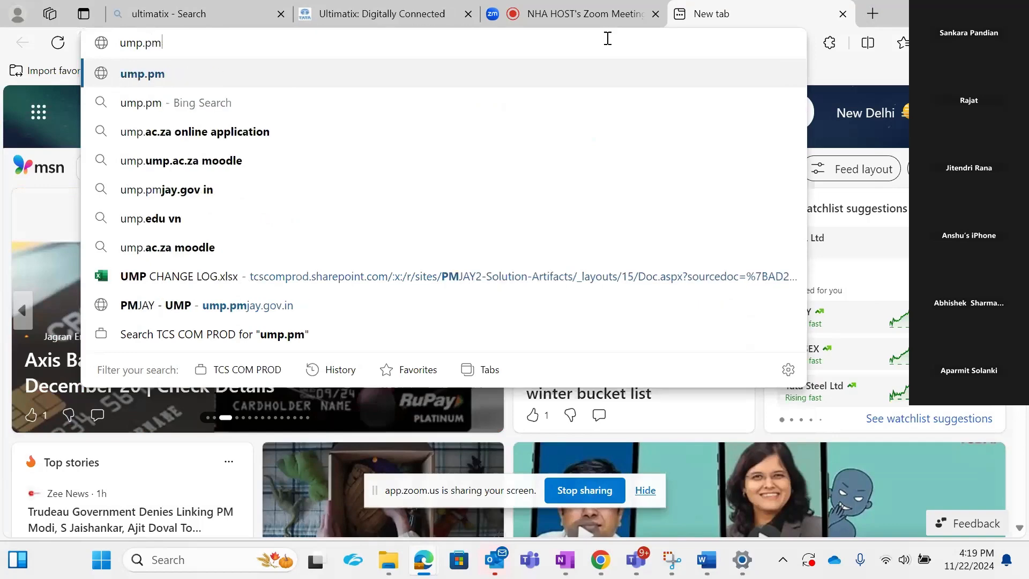
# Load the PMJAY UMP login page, enter the captcha and registered mobile number, and verify it
pyautogui.write('.in')
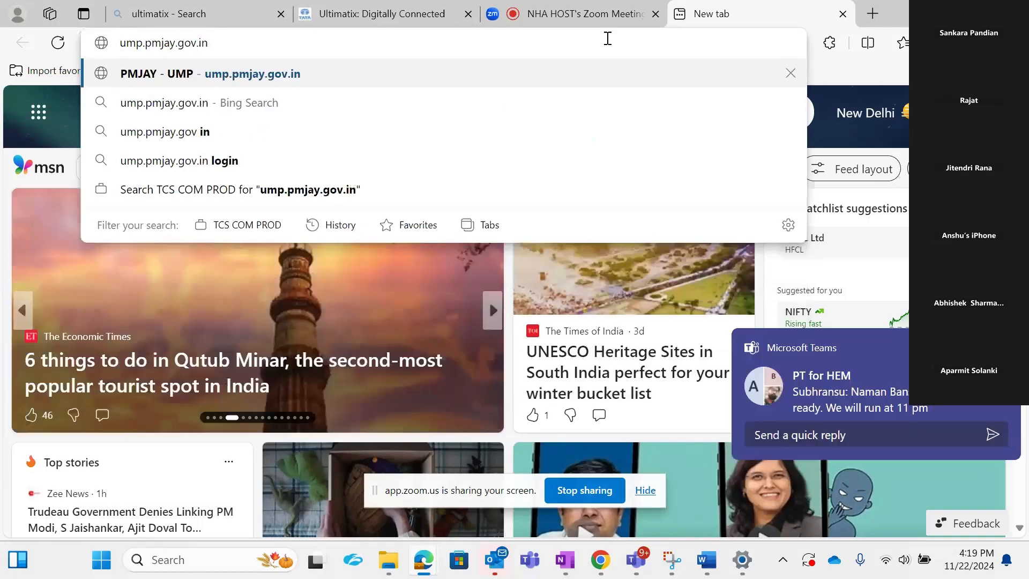
pyautogui.press('Return')
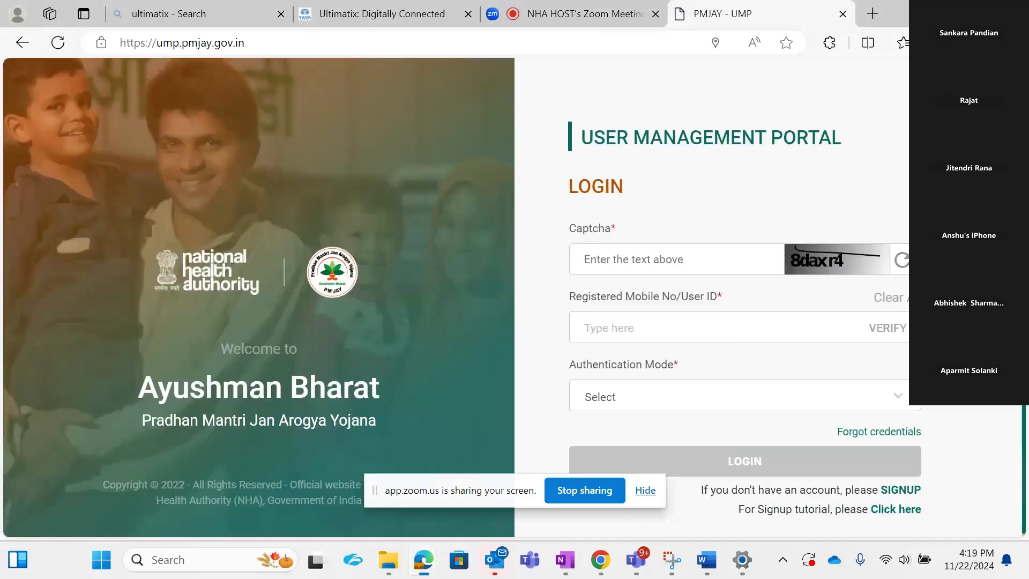
pyautogui.click(703, 268)
pyautogui.write('8da')
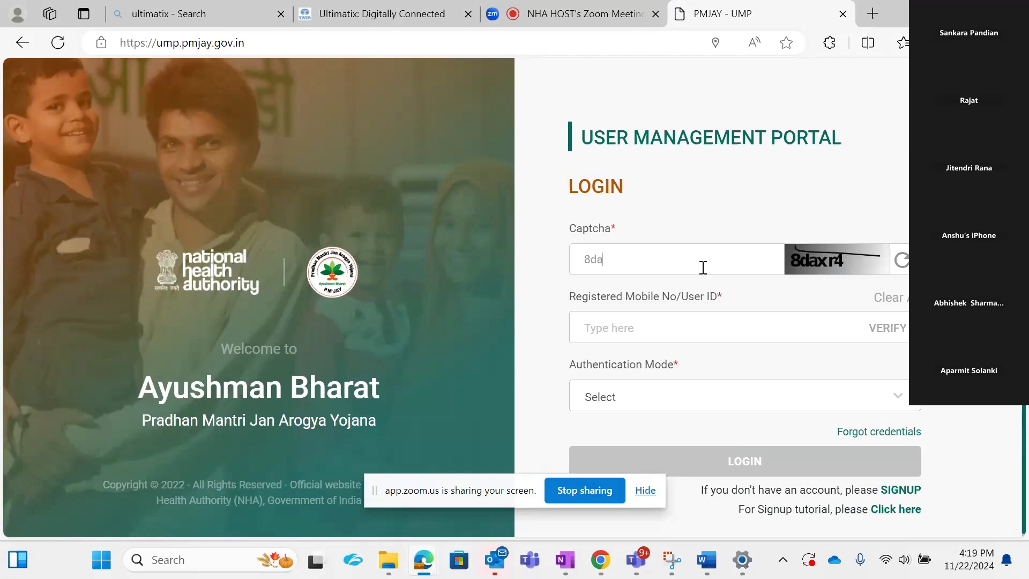
pyautogui.write('xr4')
pyautogui.click(685, 326)
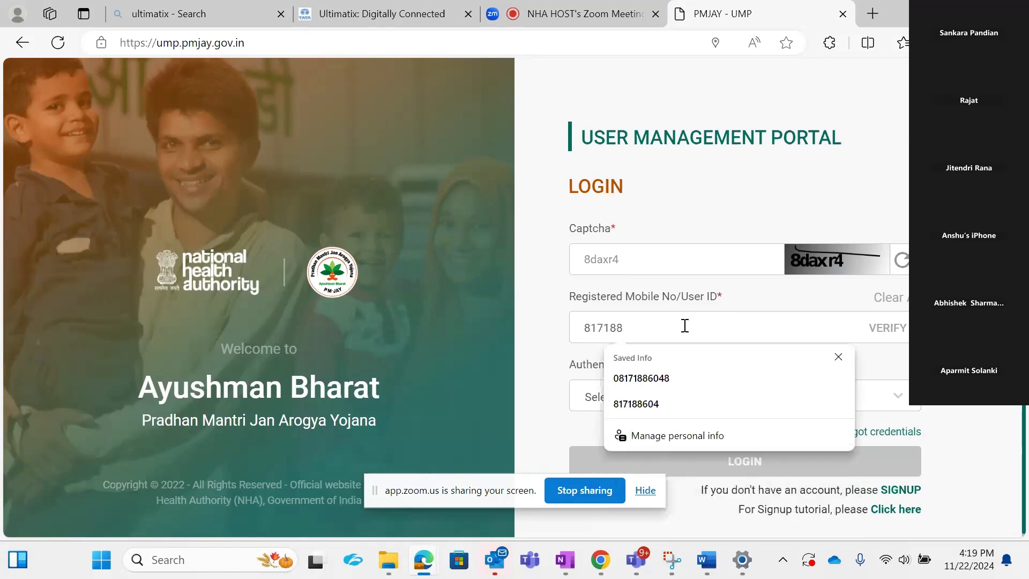
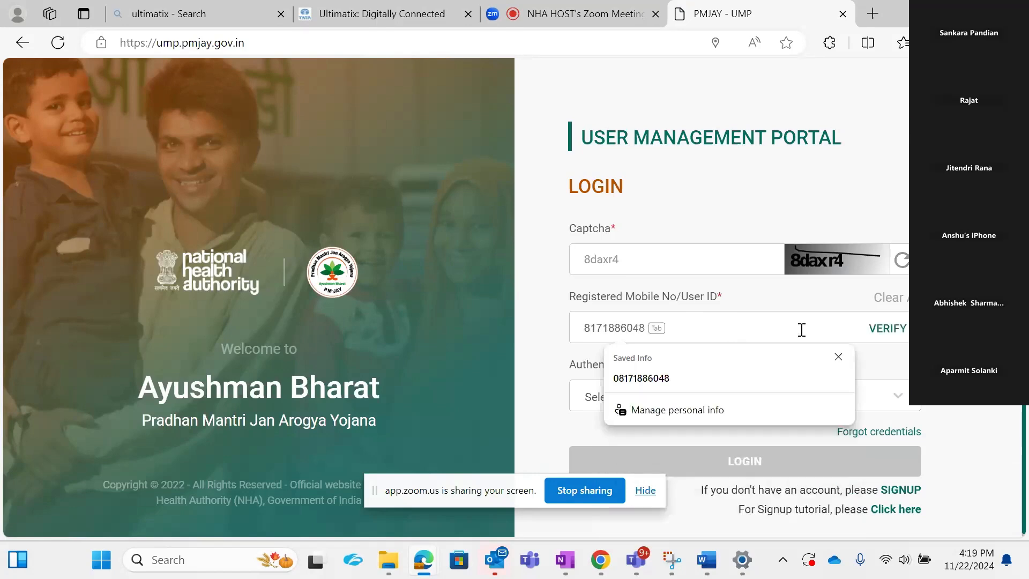
pyautogui.click(887, 329)
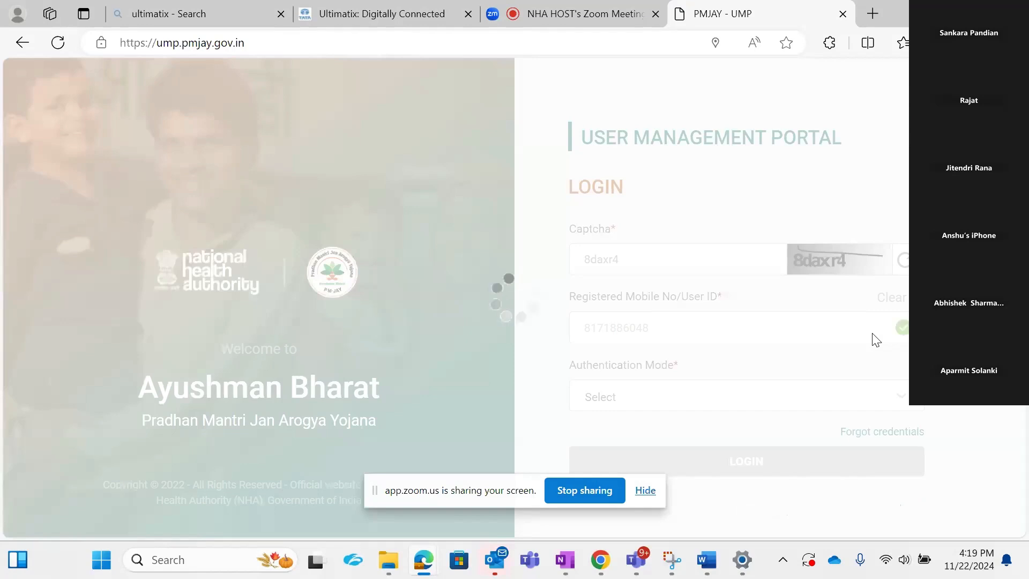
# Enter the Aadhaar OTP and the second captcha, then log in to the portal
pyautogui.scroll(-2, 725, 400)
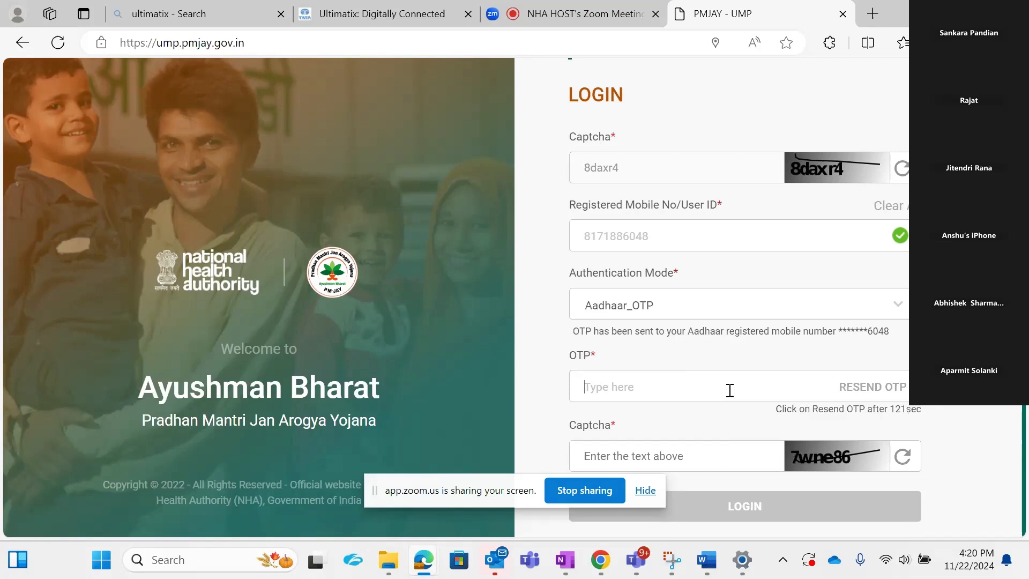
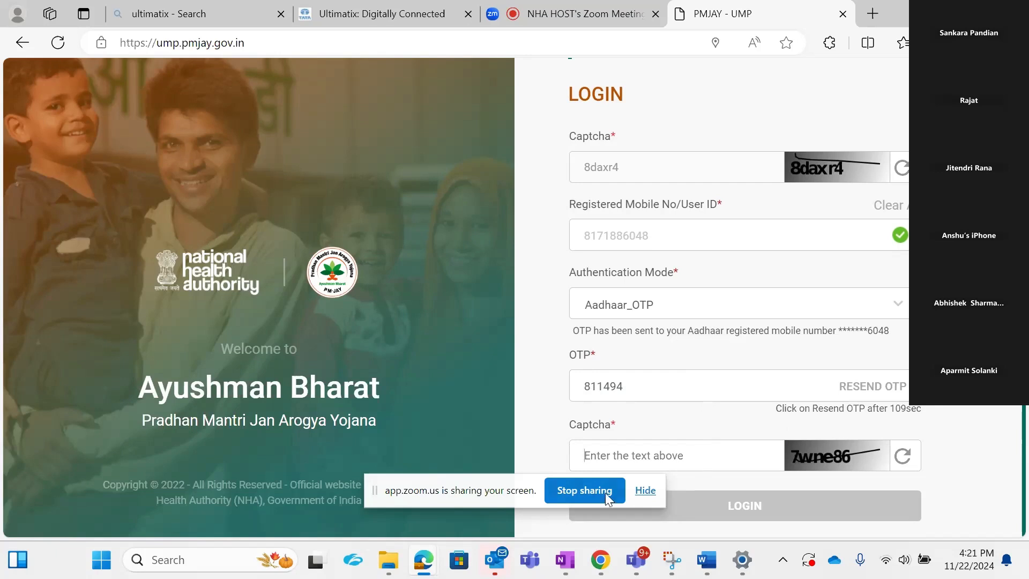
pyautogui.click(646, 490)
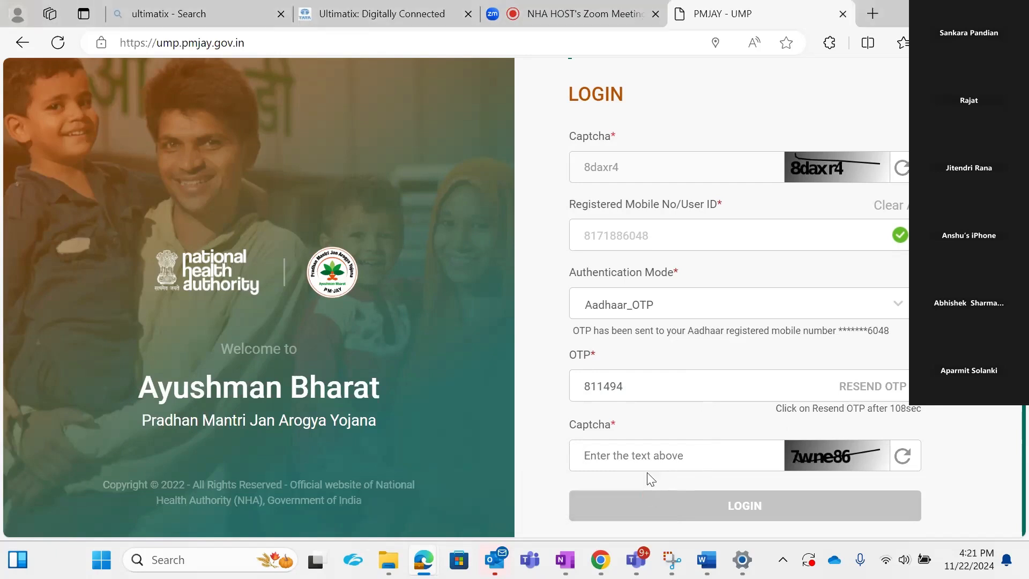
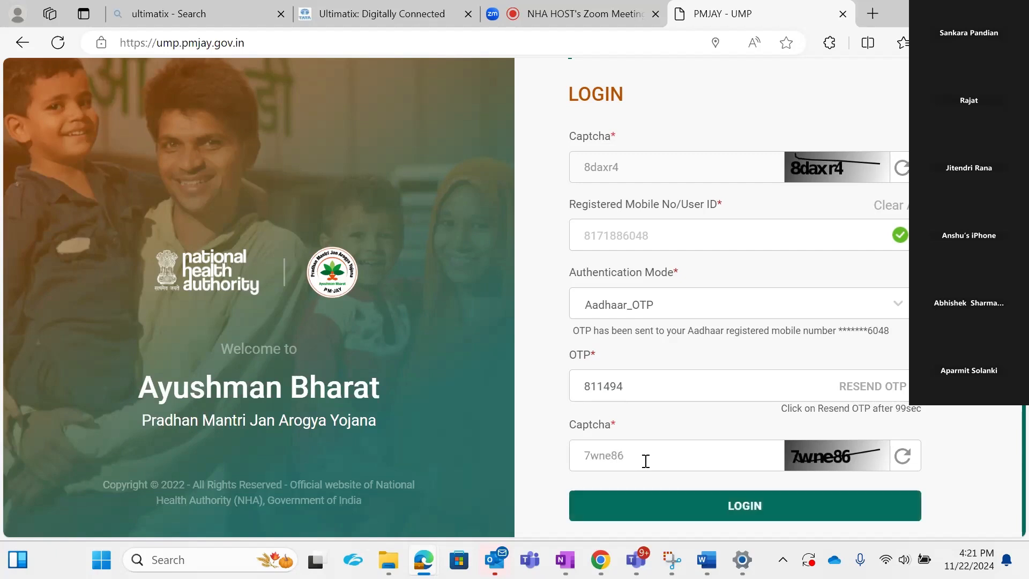
pyautogui.click(653, 511)
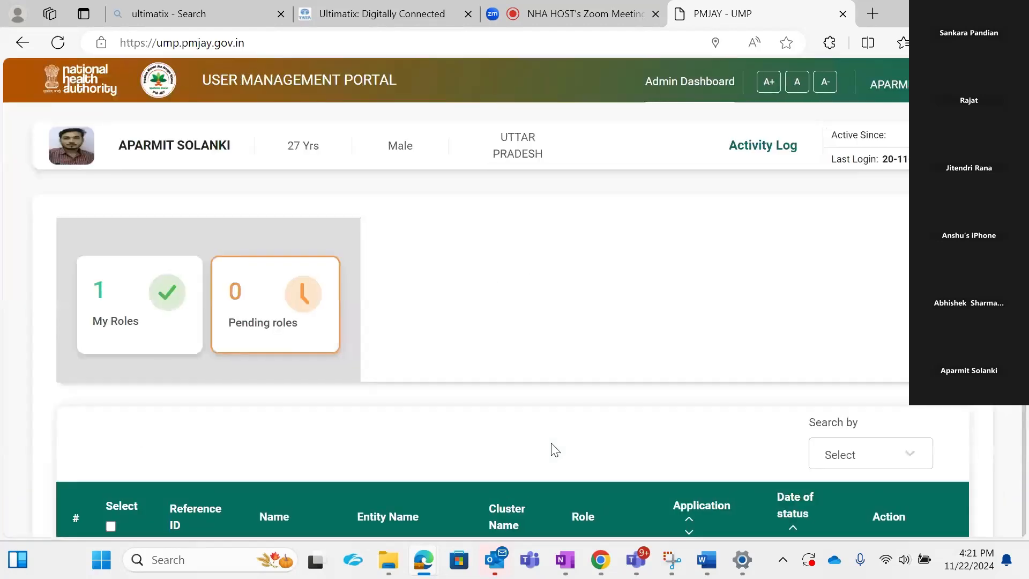
# Compare Pending roles and My Roles, ending on My Roles with the full Hospital Onboarding Entity name shown
pyautogui.scroll(-3, 358, 409)
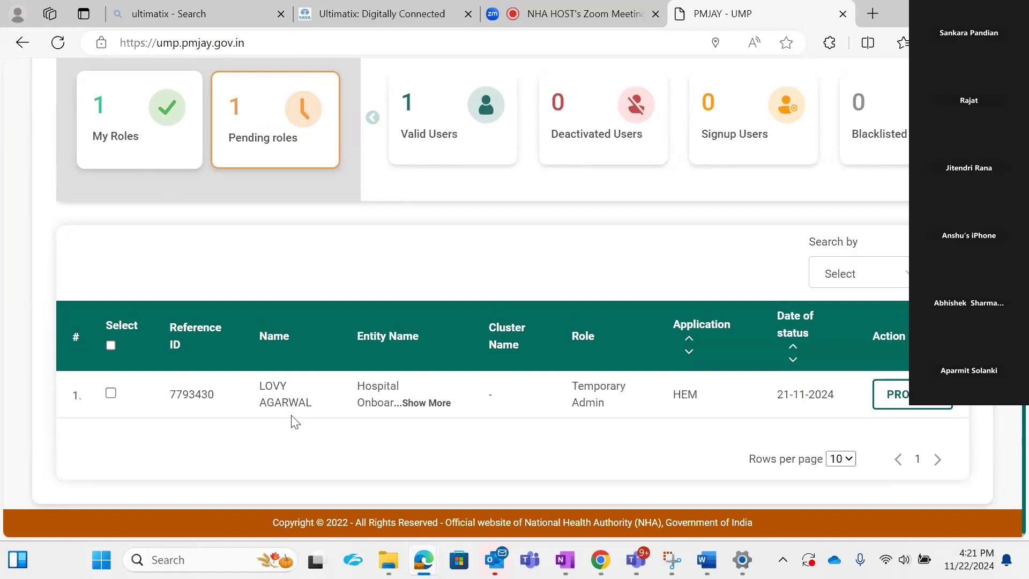
pyautogui.click(179, 167)
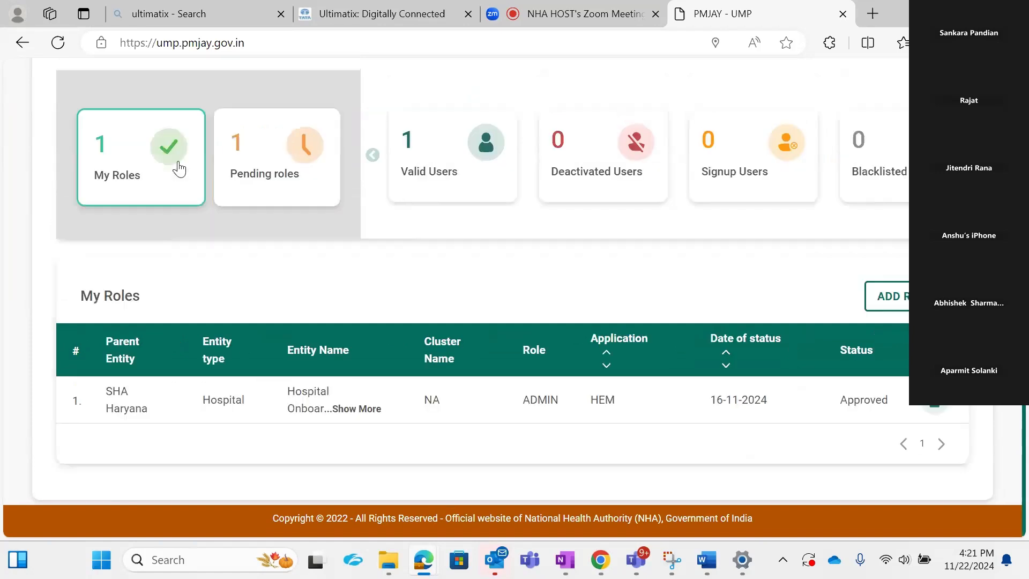
pyautogui.click(297, 153)
pyautogui.scroll(-4, 344, 427)
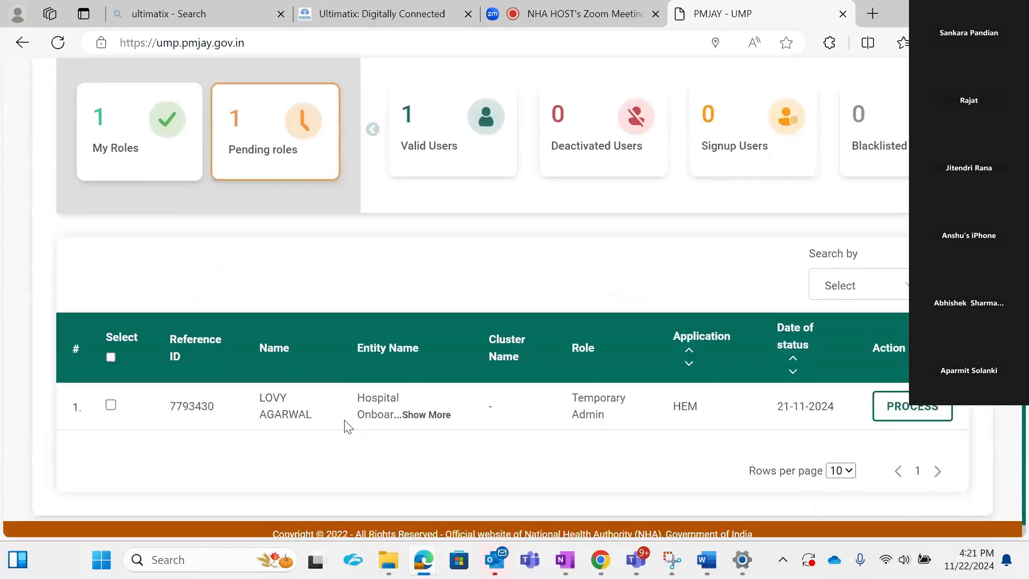
pyautogui.scroll(3, 343, 425)
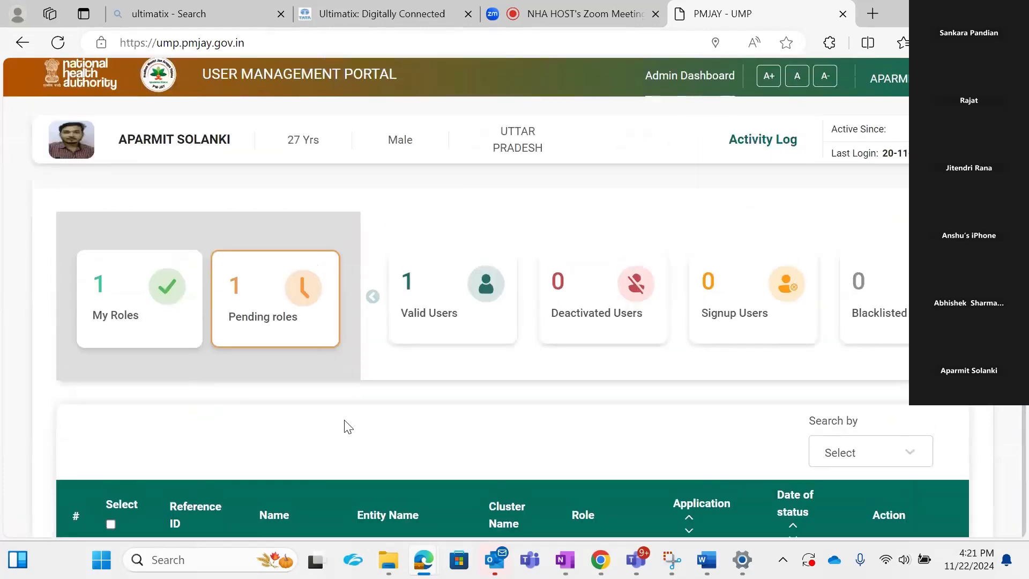
pyautogui.click(187, 334)
pyautogui.scroll(-3, 187, 334)
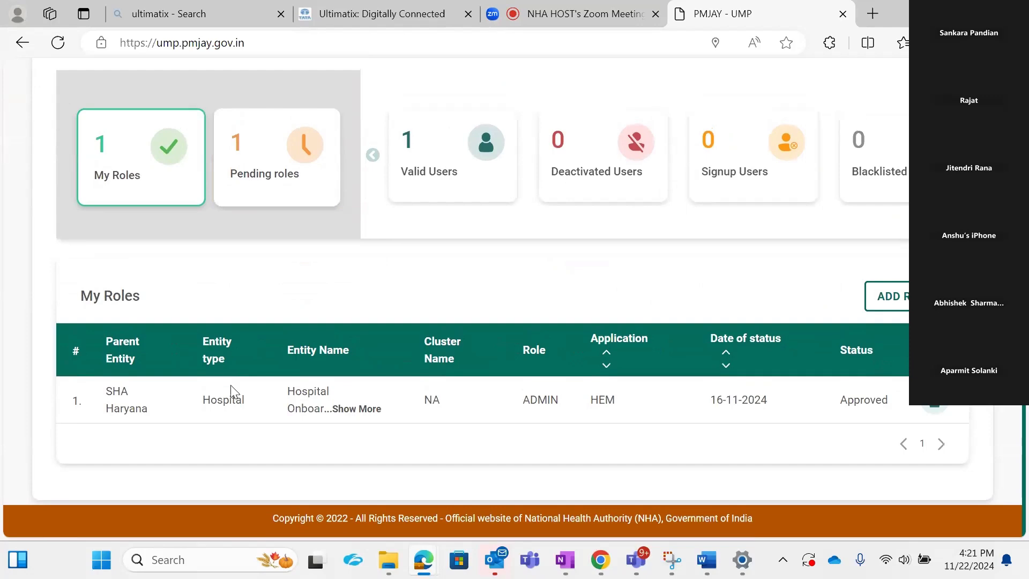
pyautogui.click(269, 184)
pyautogui.scroll(-4, 313, 363)
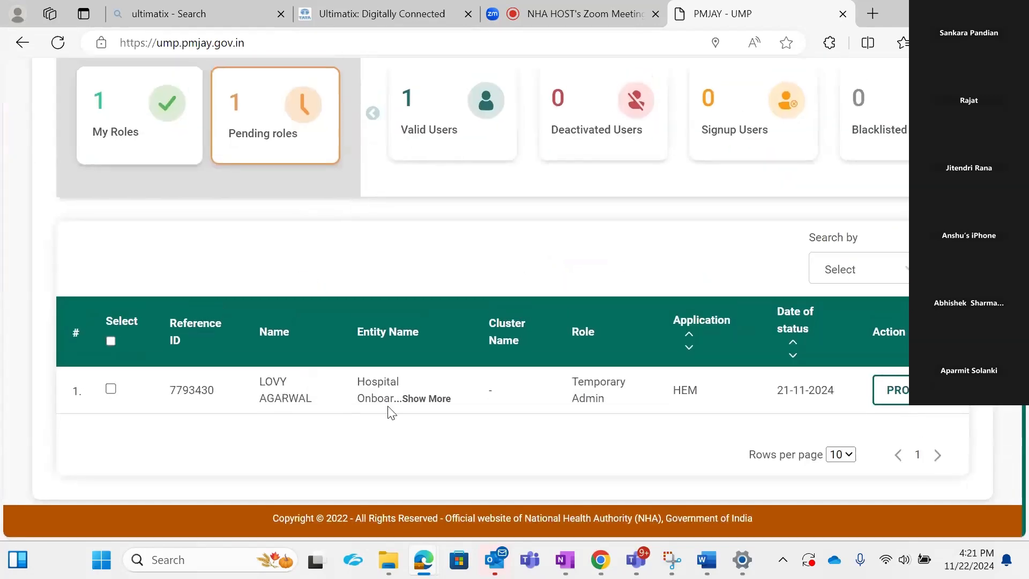
pyautogui.click(170, 141)
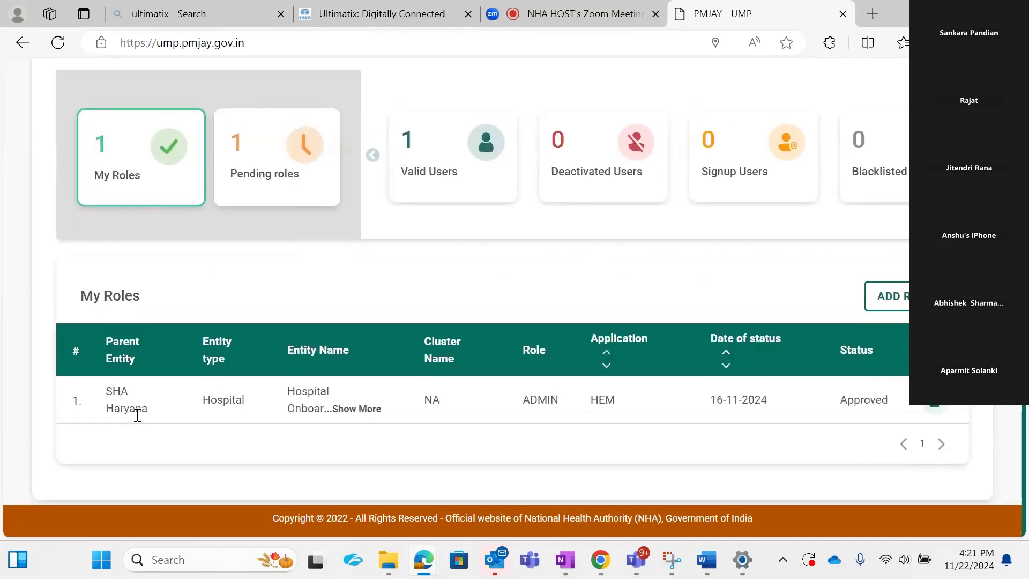
pyautogui.click(356, 412)
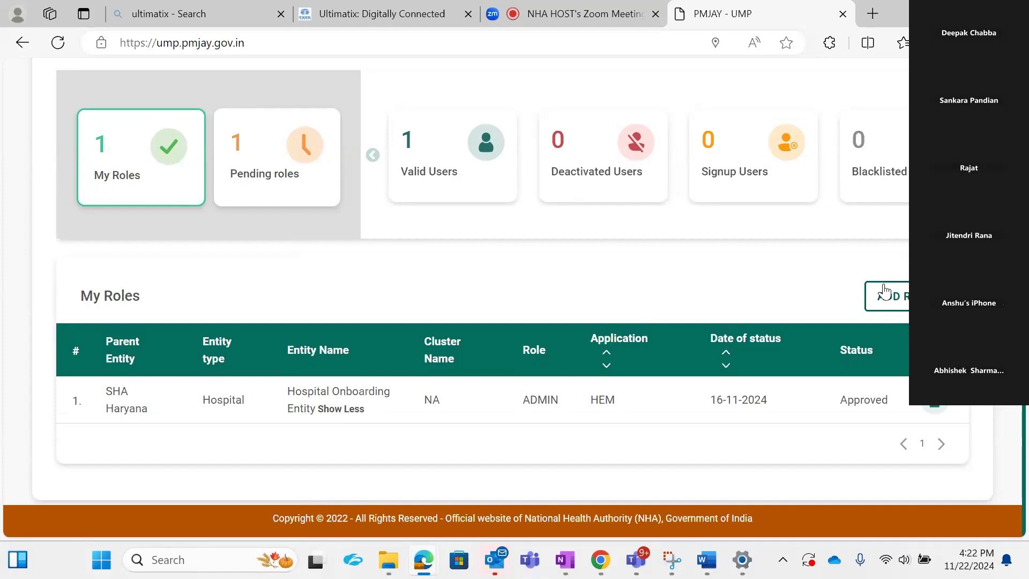
pyautogui.scroll(2, 846, 281)
pyautogui.scroll(-2, 846, 280)
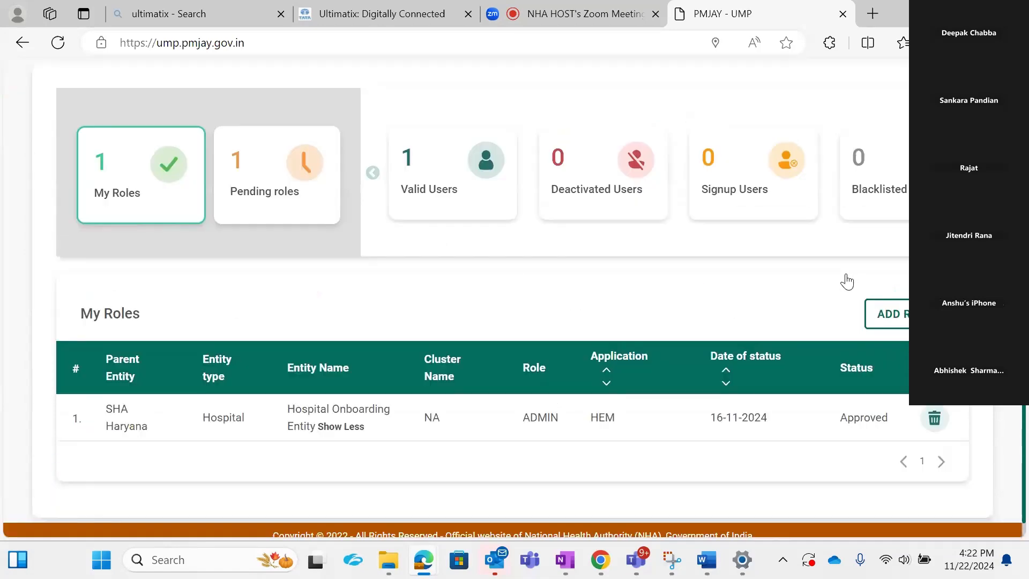
pyautogui.click(898, 316)
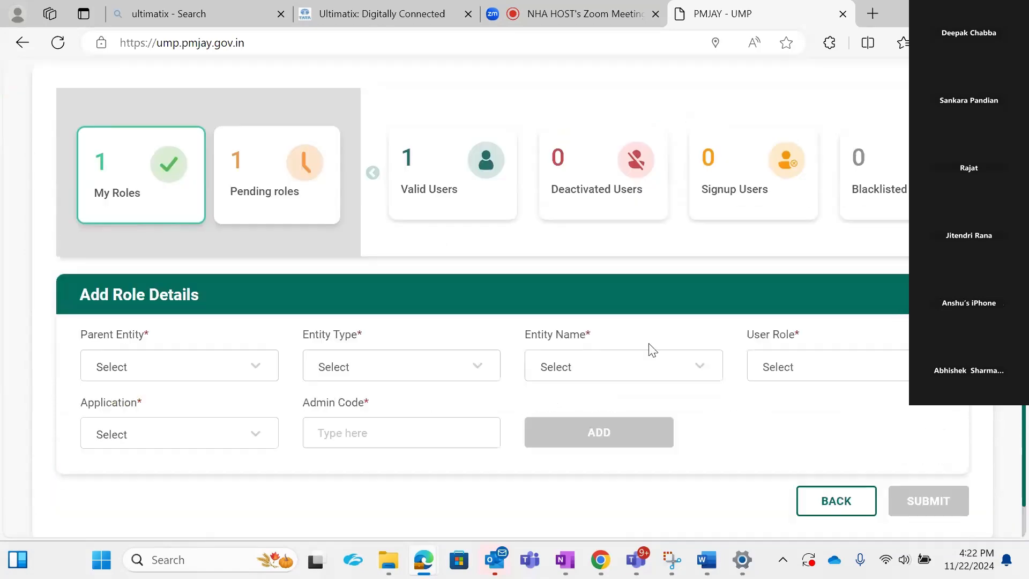
pyautogui.click(834, 498)
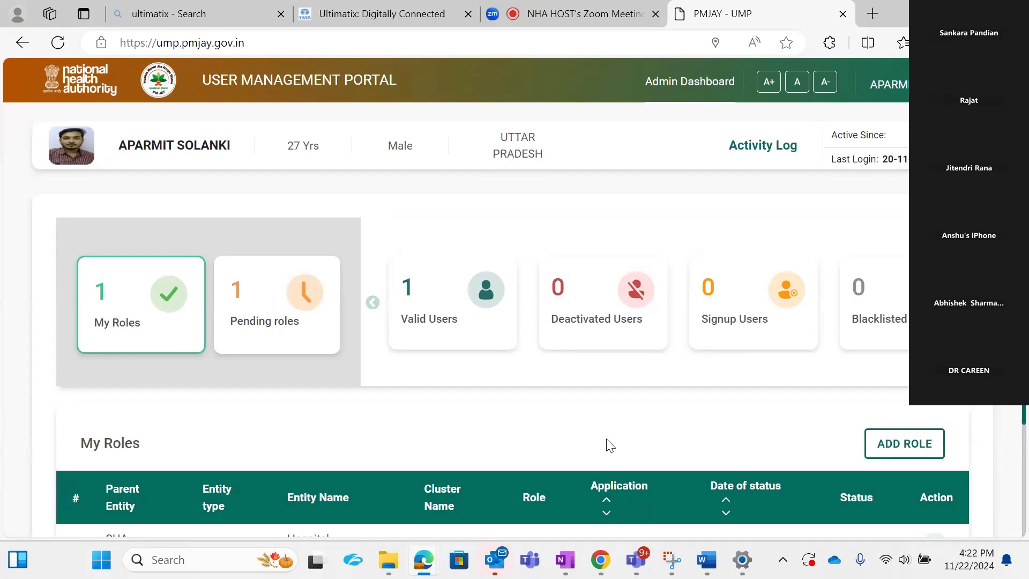
pyautogui.scroll(-3, 610, 445)
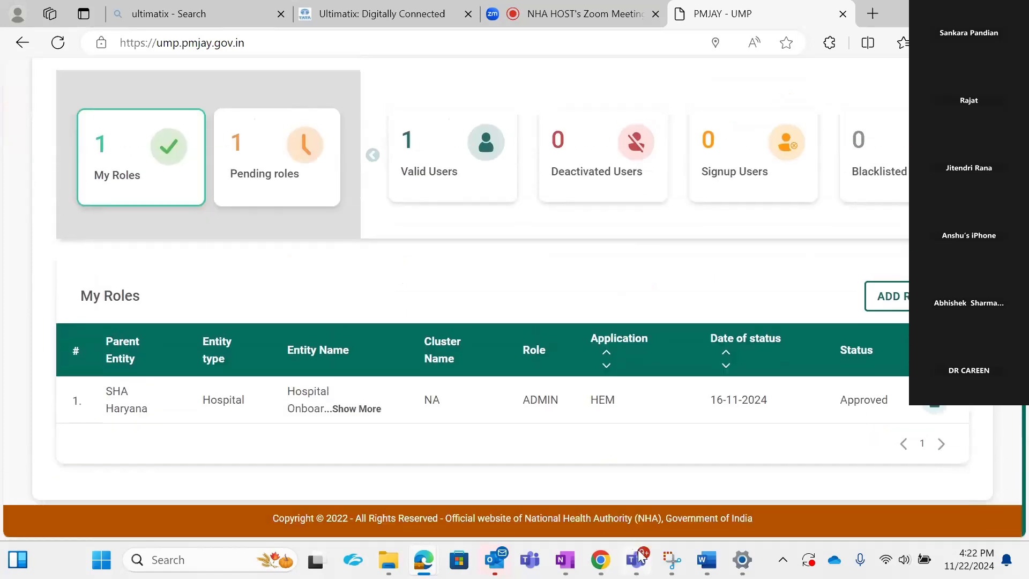
pyautogui.moveTo(638, 554)
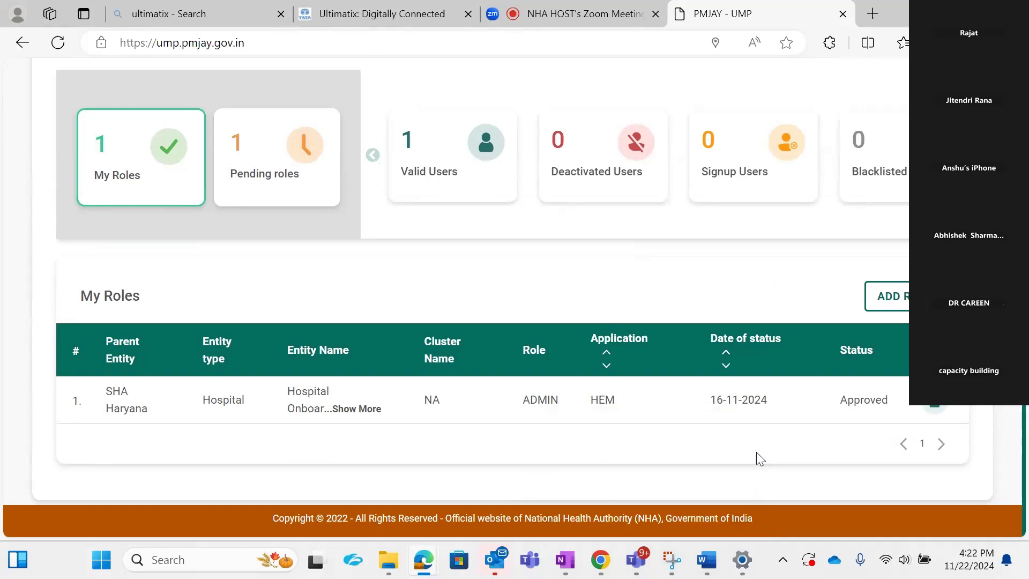
pyautogui.click(341, 410)
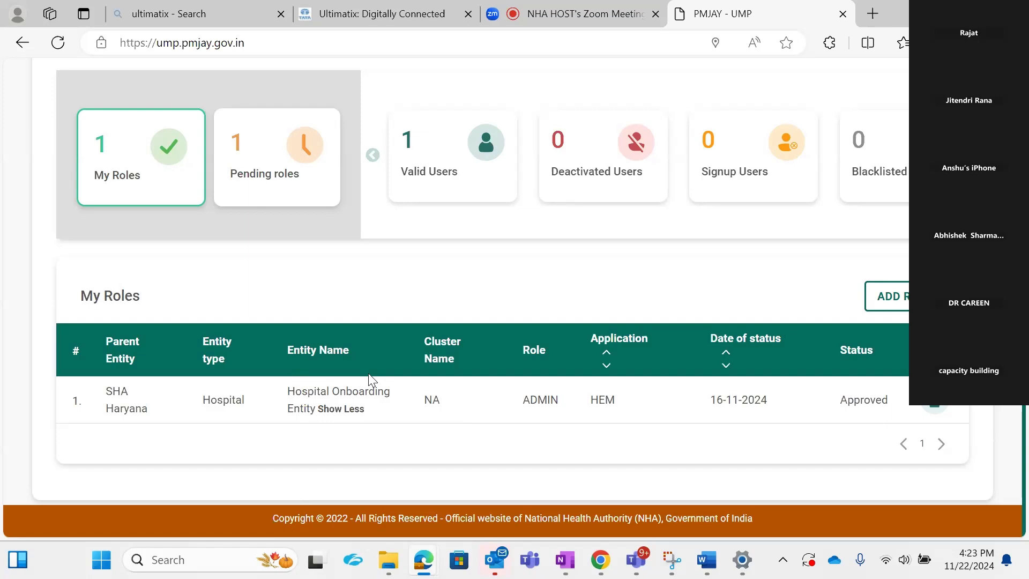
# Start a new role with parent entity SHA Haryana and entity type Hospital
pyautogui.click(900, 302)
pyautogui.click(237, 349)
pyautogui.write('sha har')
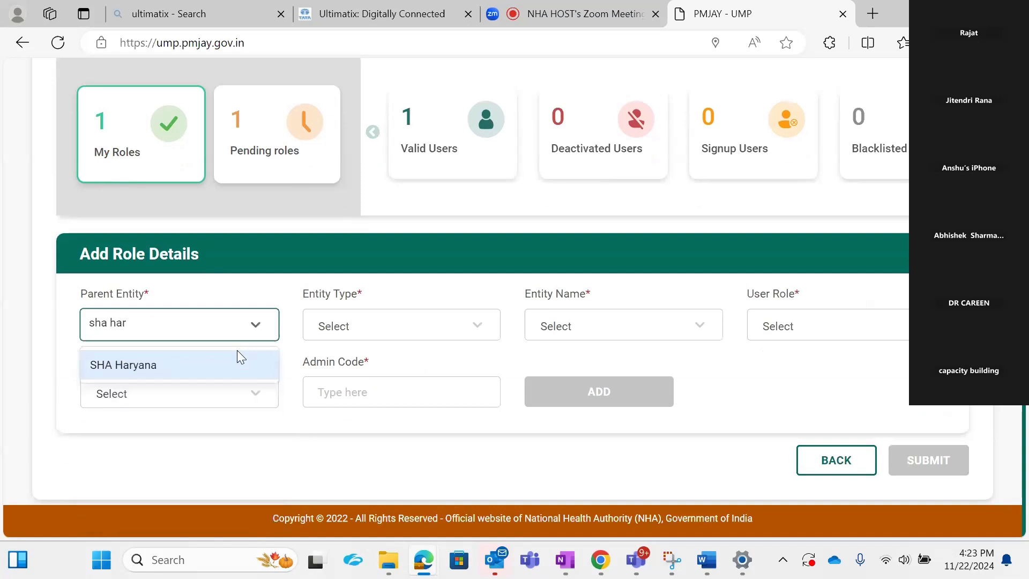
pyautogui.click(236, 355)
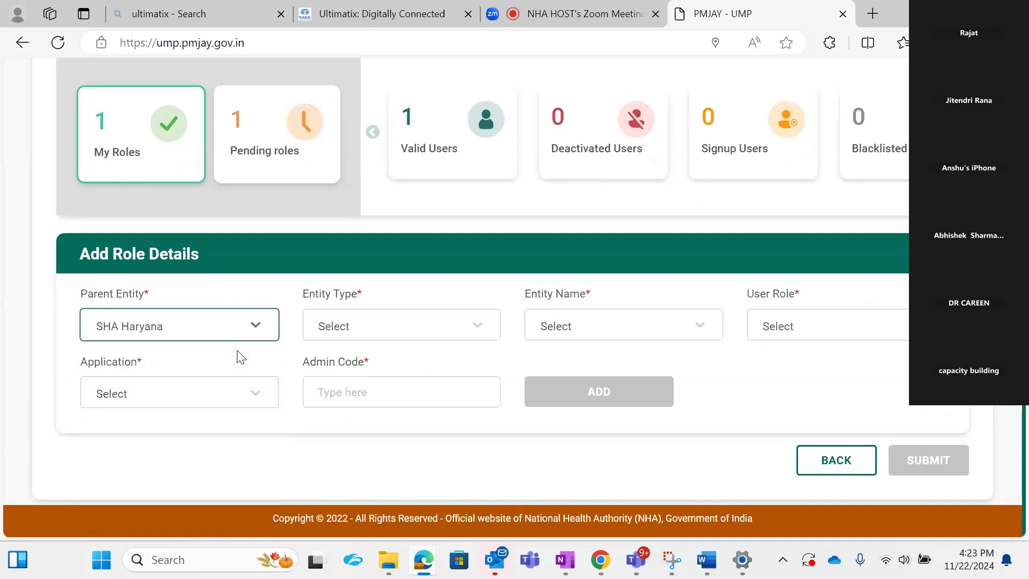
pyautogui.click(358, 336)
pyautogui.write('ho')
pyautogui.press('Return')
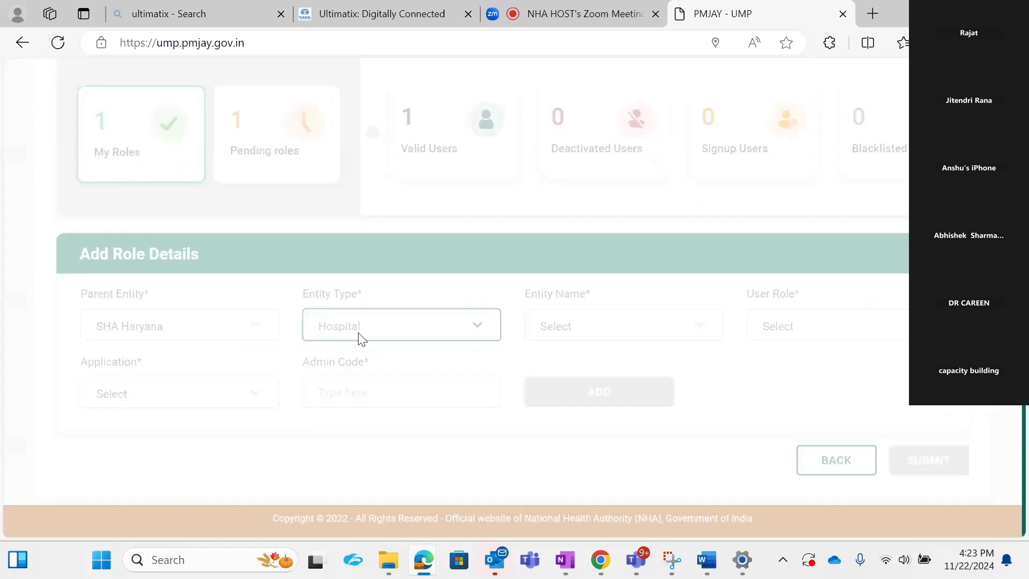
# Browse the hospital entity names, then search 'hospital on' to find Hospital Onboarding Entity
pyautogui.click(576, 324)
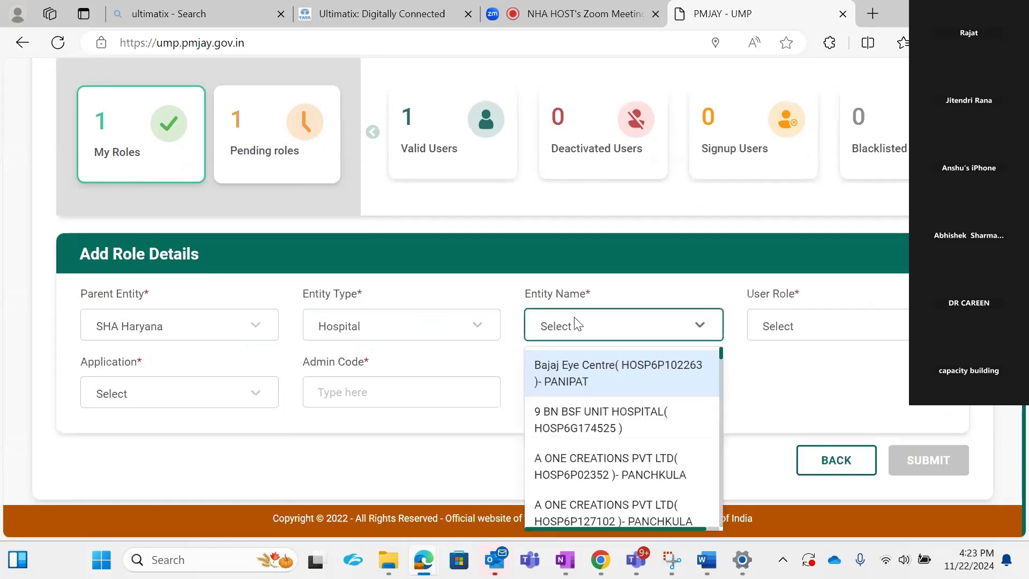
pyautogui.scroll(-2, 582, 445)
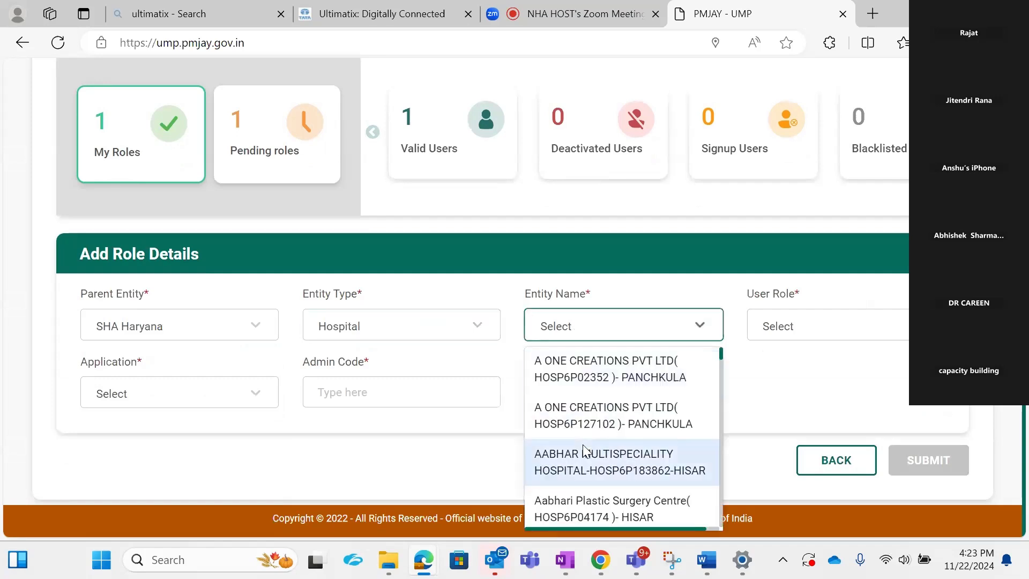
pyautogui.scroll(2, 583, 445)
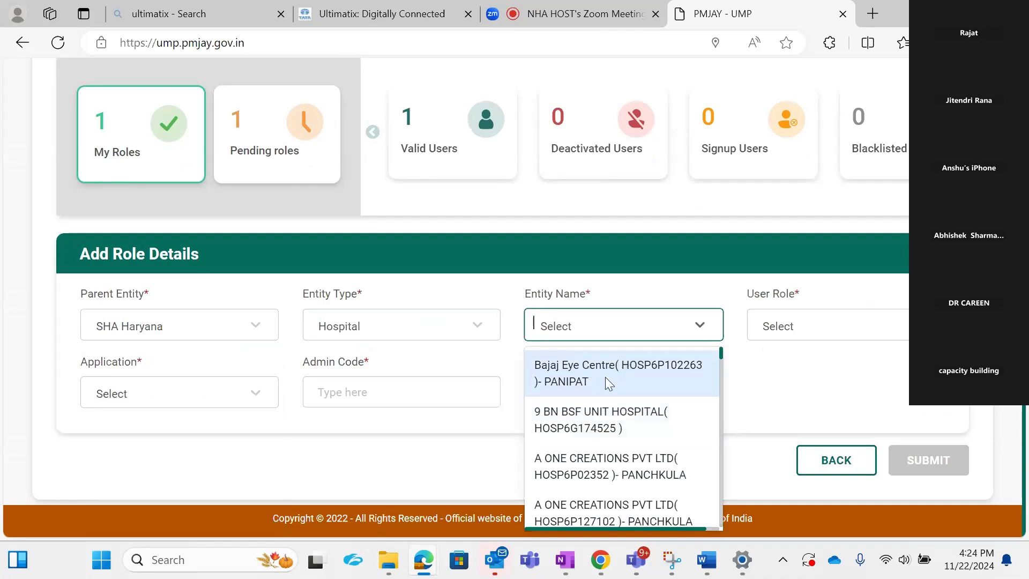
pyautogui.scroll(-2, 607, 378)
pyautogui.scroll(-3, 608, 382)
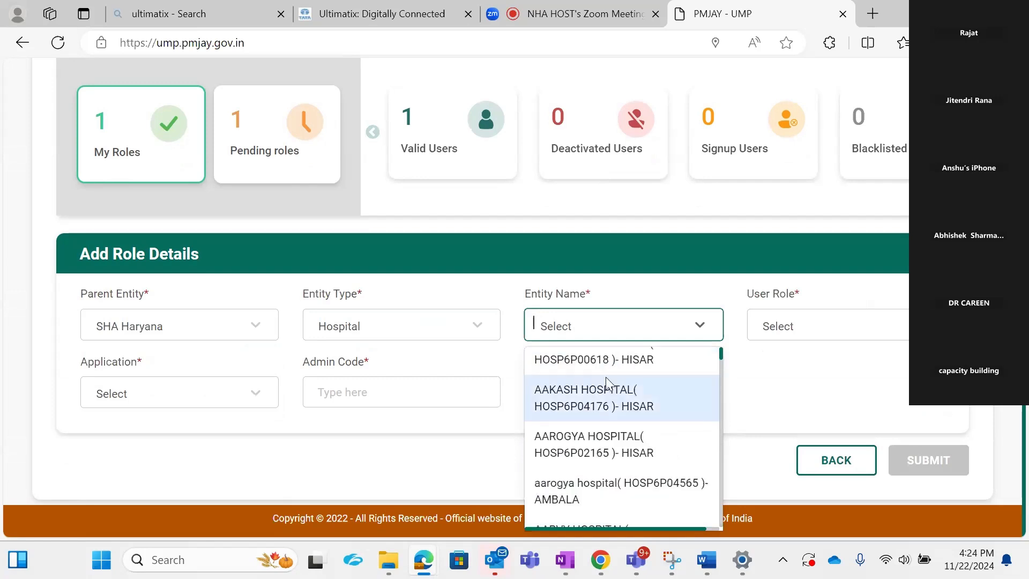
pyautogui.click(629, 324)
pyautogui.write('hospi')
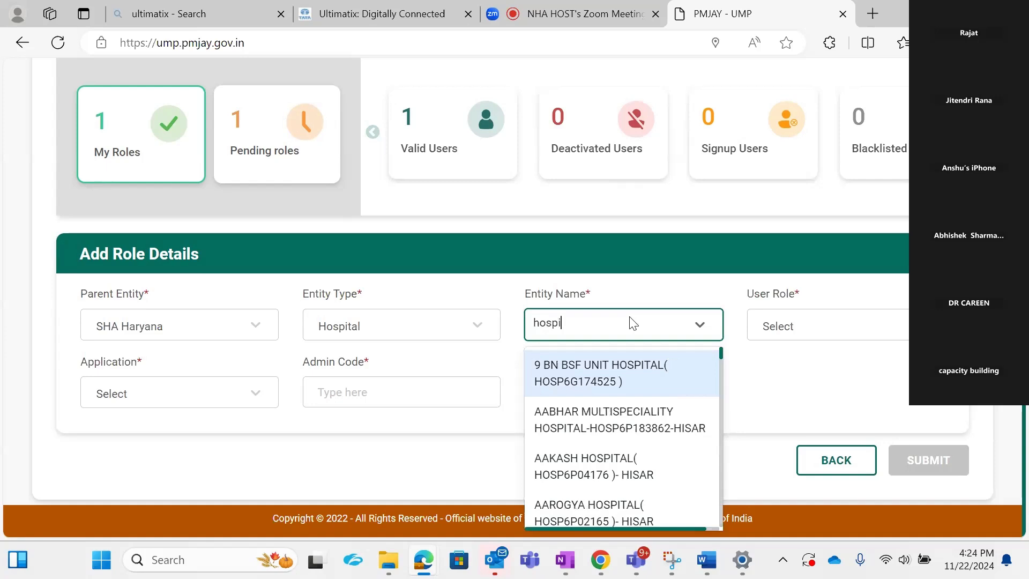
pyautogui.write('tal on')
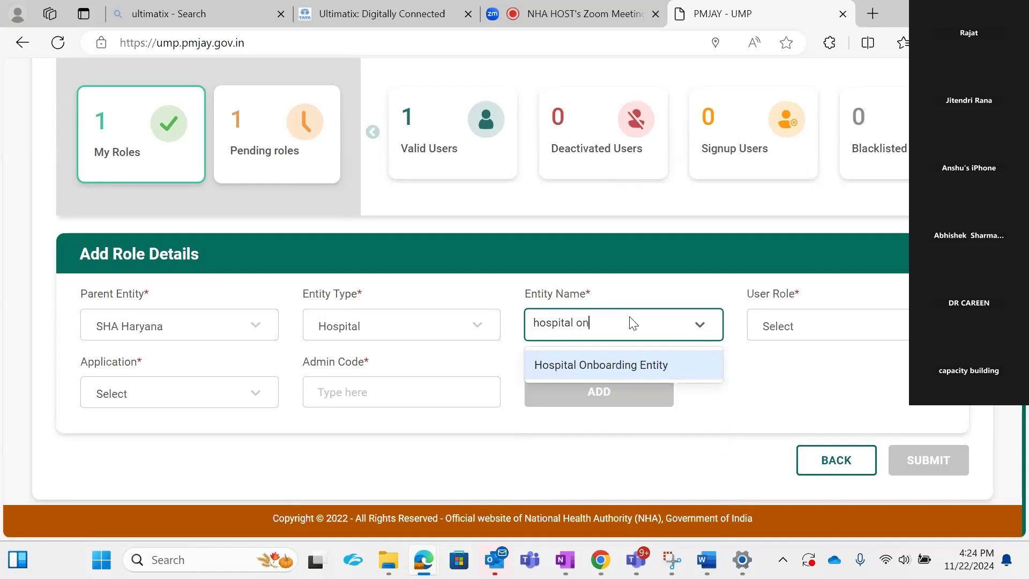
# Abandon the unfinished role form, log out of UMP, and return to the Zoom meeting tab
pyautogui.click(770, 414)
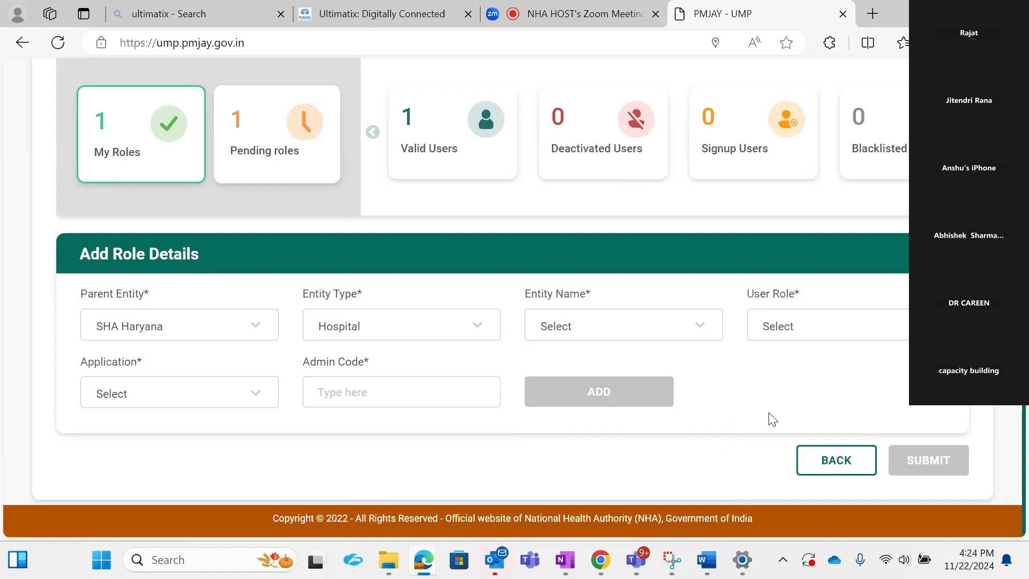
pyautogui.click(824, 459)
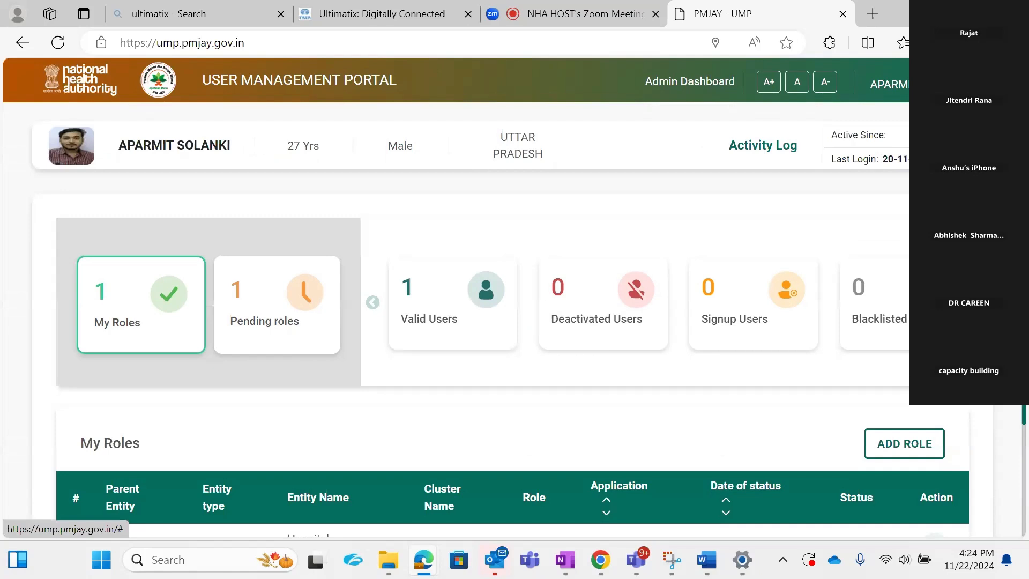
pyautogui.click(888, 84)
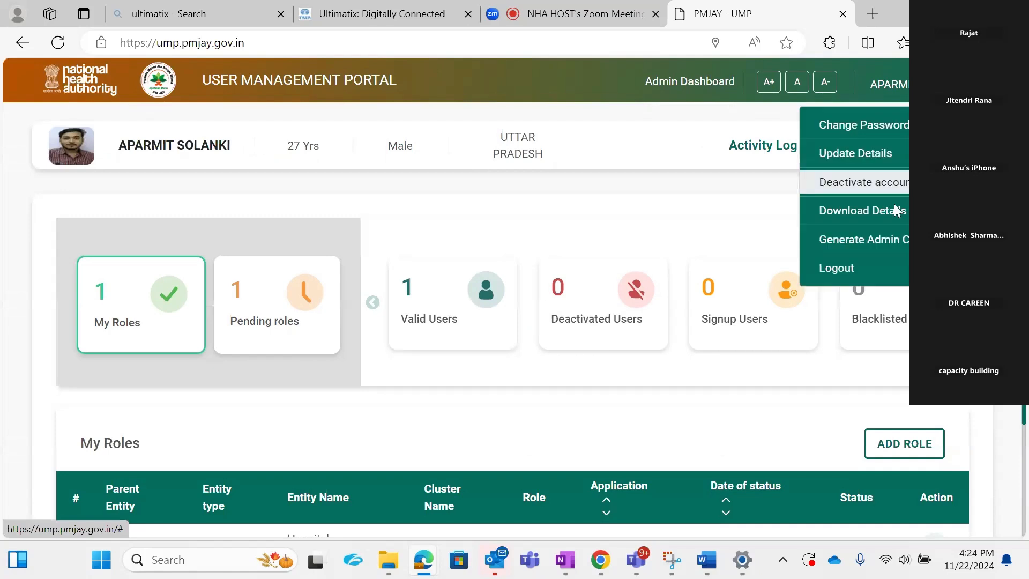
pyautogui.click(869, 266)
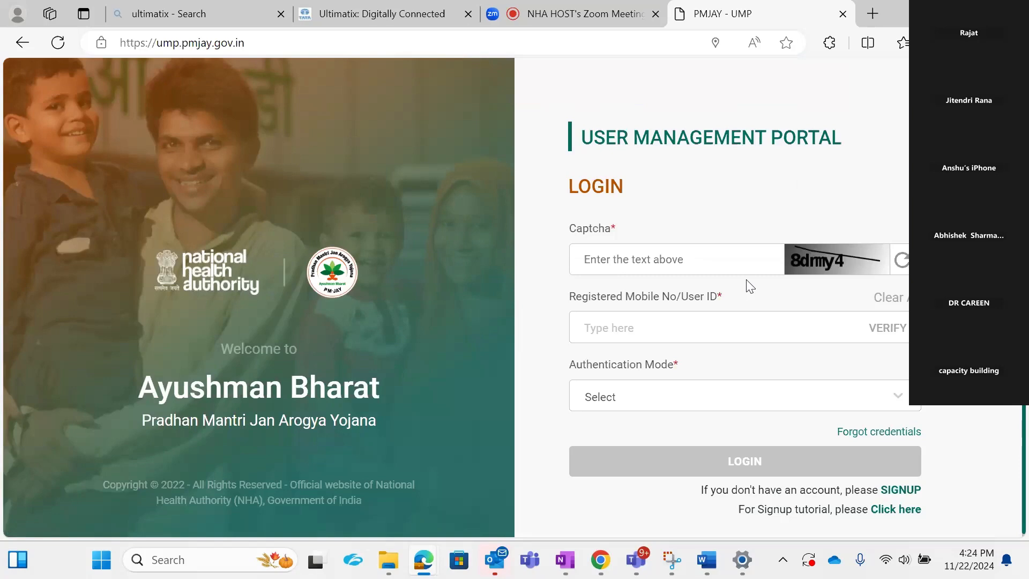
pyautogui.click(598, 17)
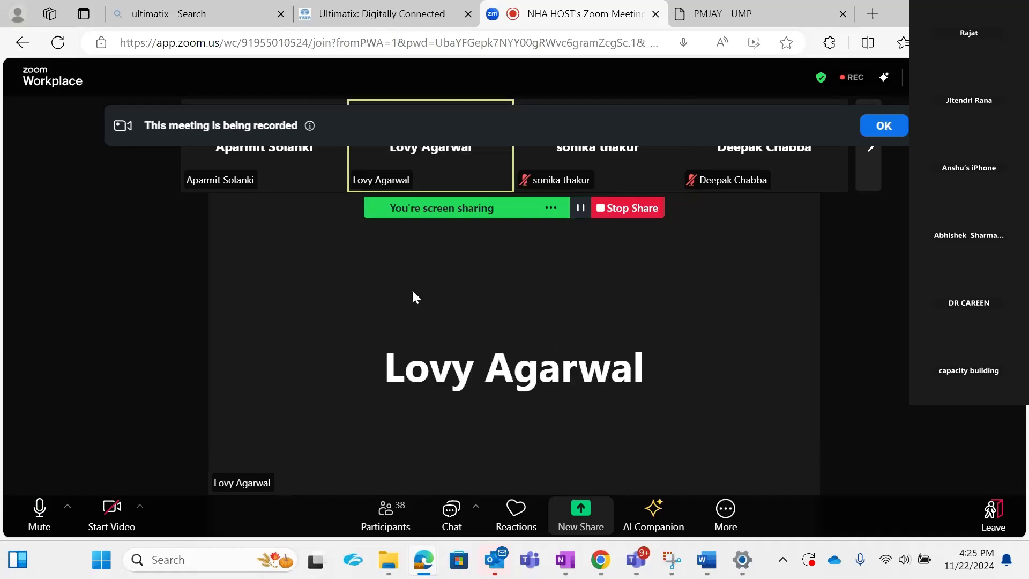
# Mute and unmute the microphone, raise the speaker volume, and stop screen sharing
pyautogui.click(48, 519)
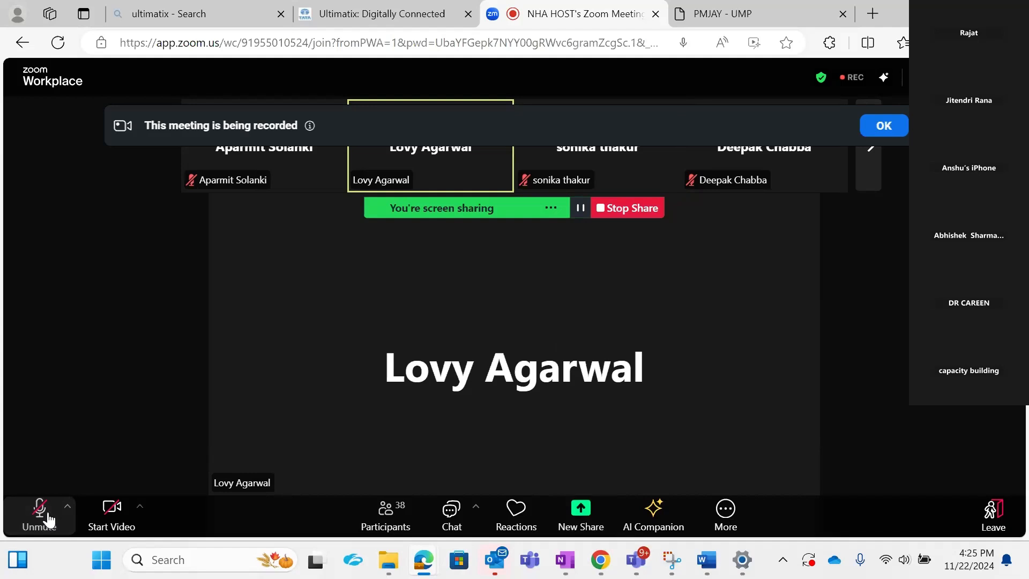
pyautogui.press('XF86AudioRaiseVolume')
pyautogui.press('XF86AudioRaiseVolume')
pyautogui.press('XF86AudioRaiseVolume')
pyautogui.press('XF86AudioRaiseVolume')
pyautogui.press('XF86AudioRaiseVolume')
pyautogui.press('XF86AudioRaiseVolume')
pyautogui.press('XF86AudioRaiseVolume')
pyautogui.press('XF86AudioRaiseVolume')
pyautogui.press('XF86AudioRaiseVolume')
pyautogui.press('XF86AudioRaiseVolume')
pyautogui.click(48, 519)
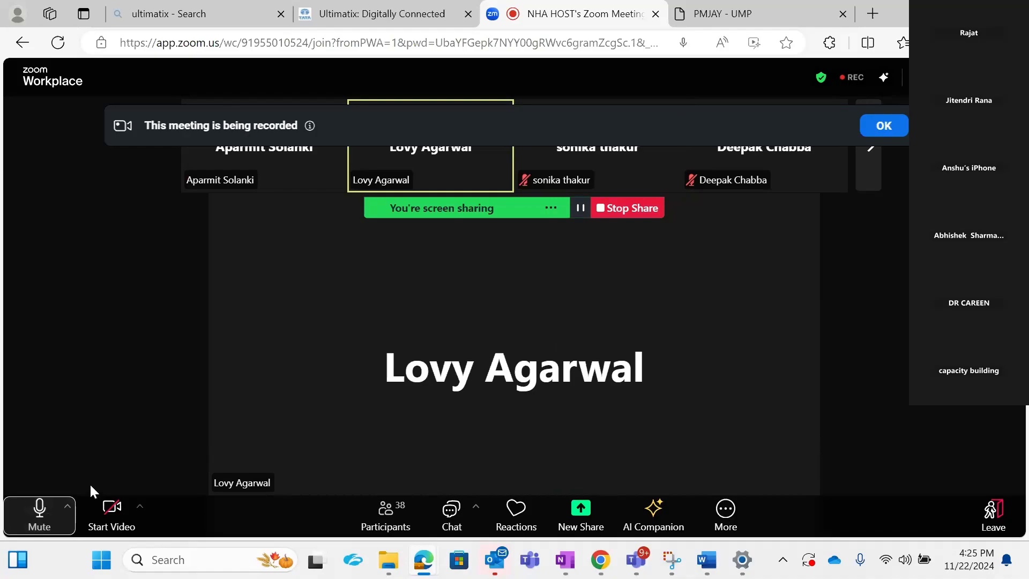
pyautogui.click(638, 212)
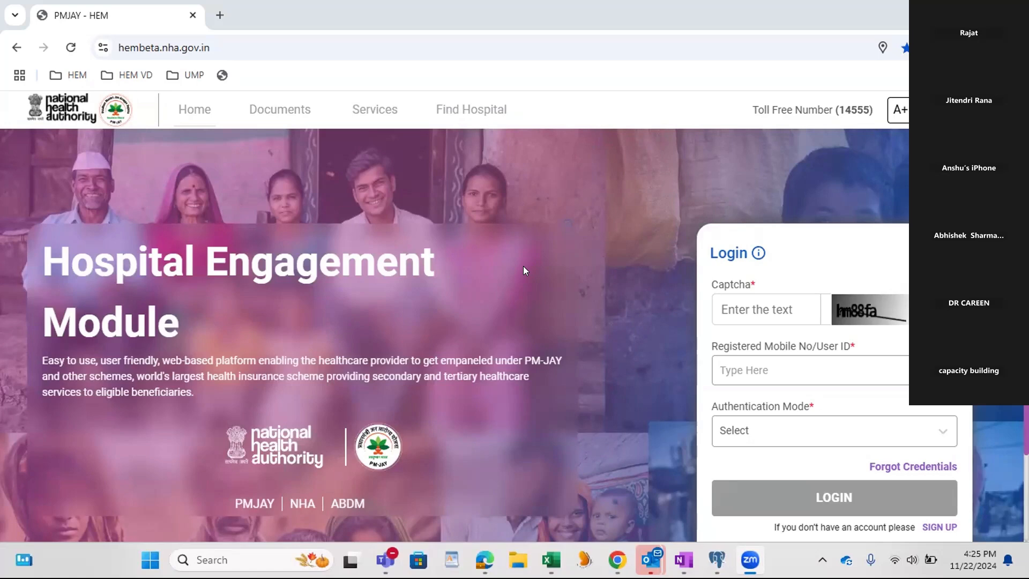
pyautogui.click(233, 125)
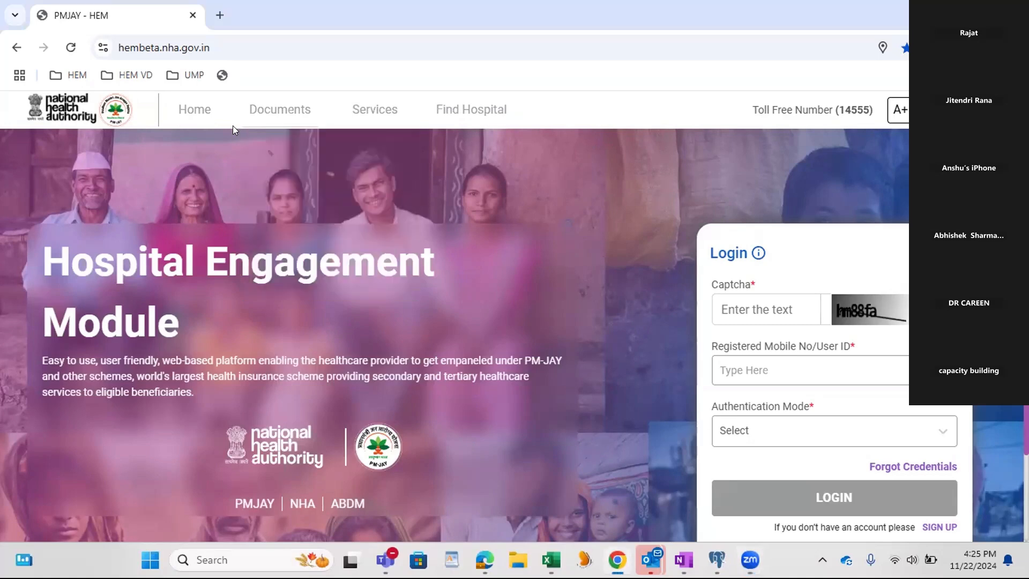
pyautogui.click(233, 127)
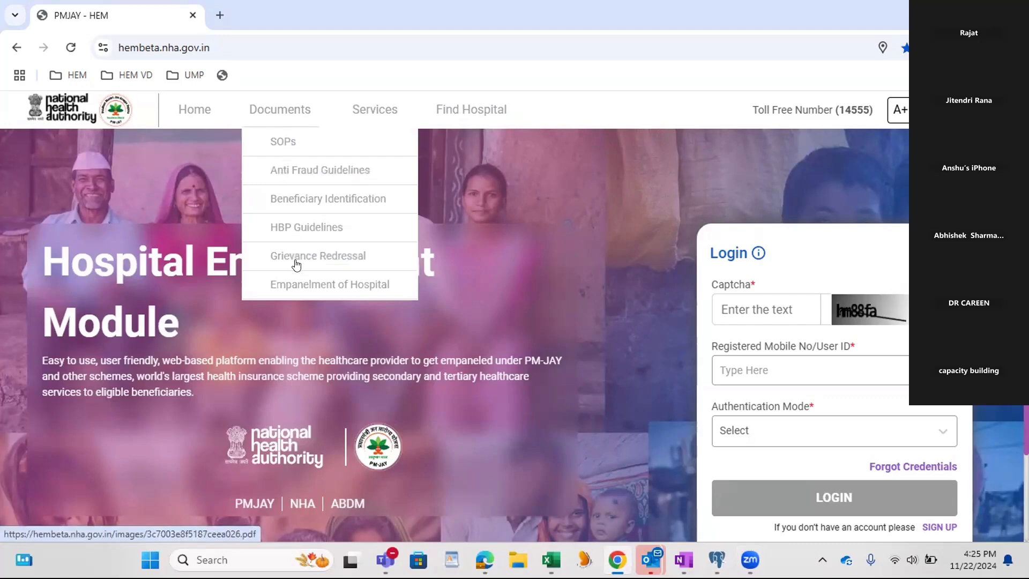
pyautogui.moveTo(370, 111)
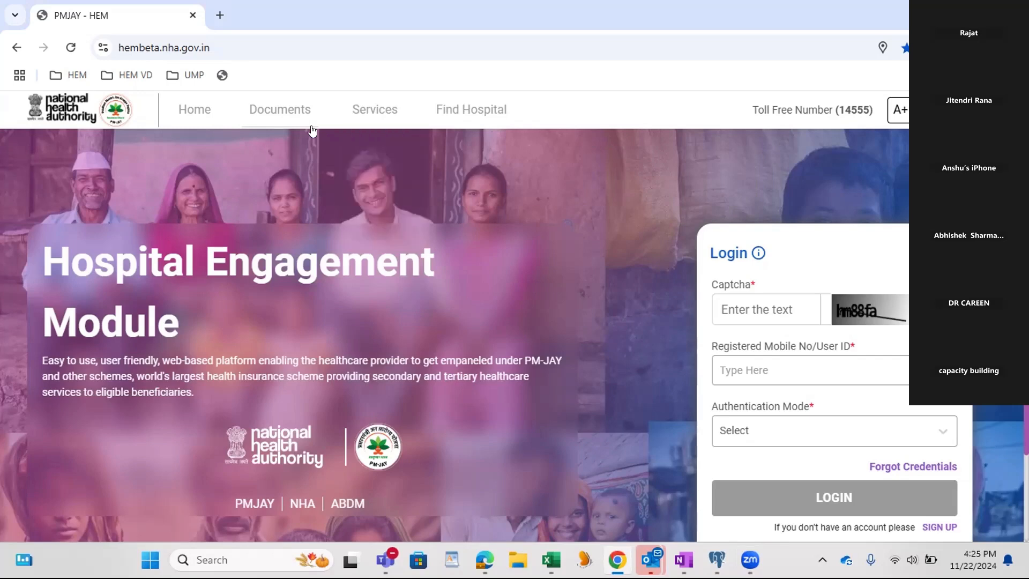
pyautogui.click(466, 111)
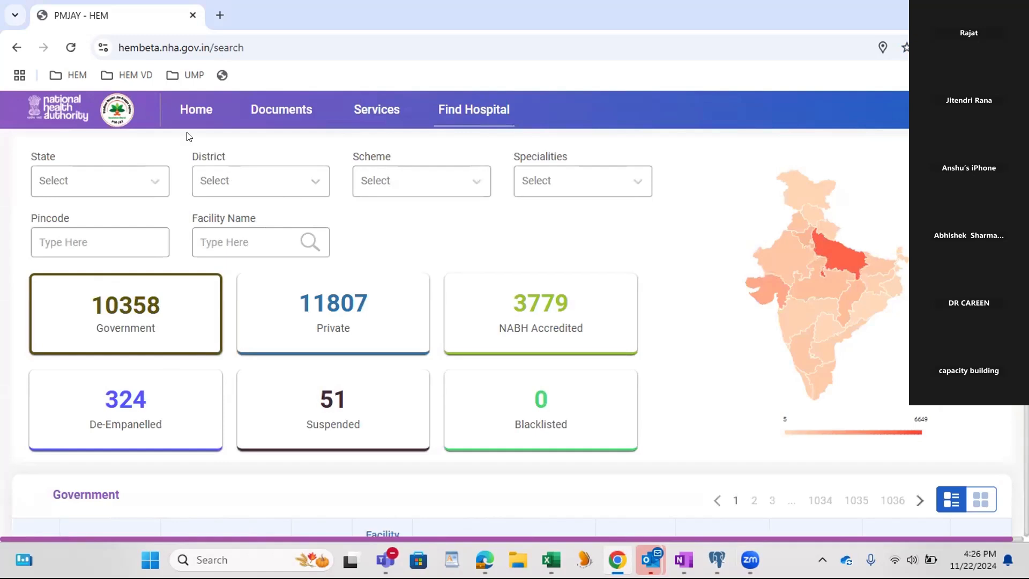
pyautogui.click(190, 115)
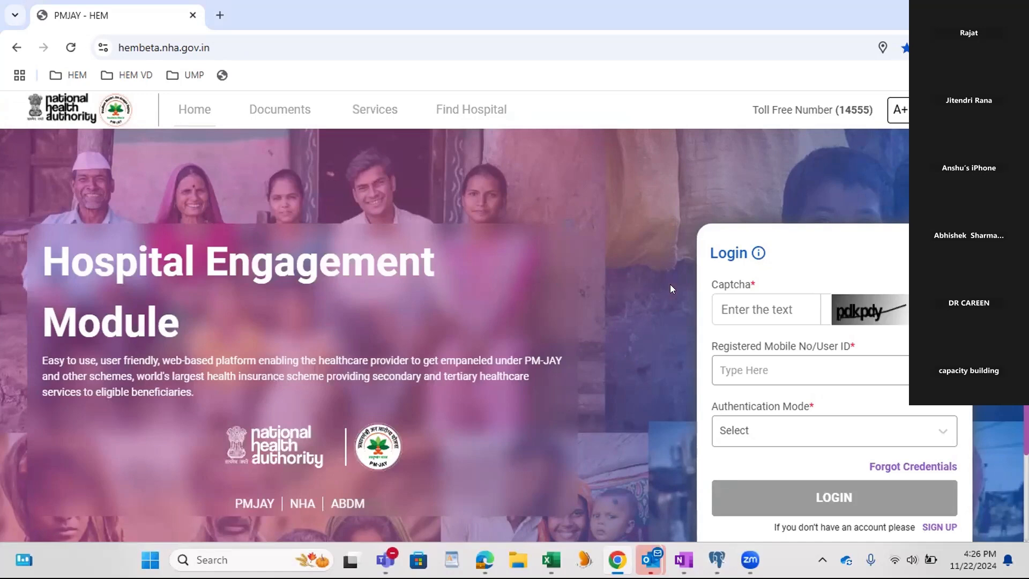
pyautogui.click(730, 310)
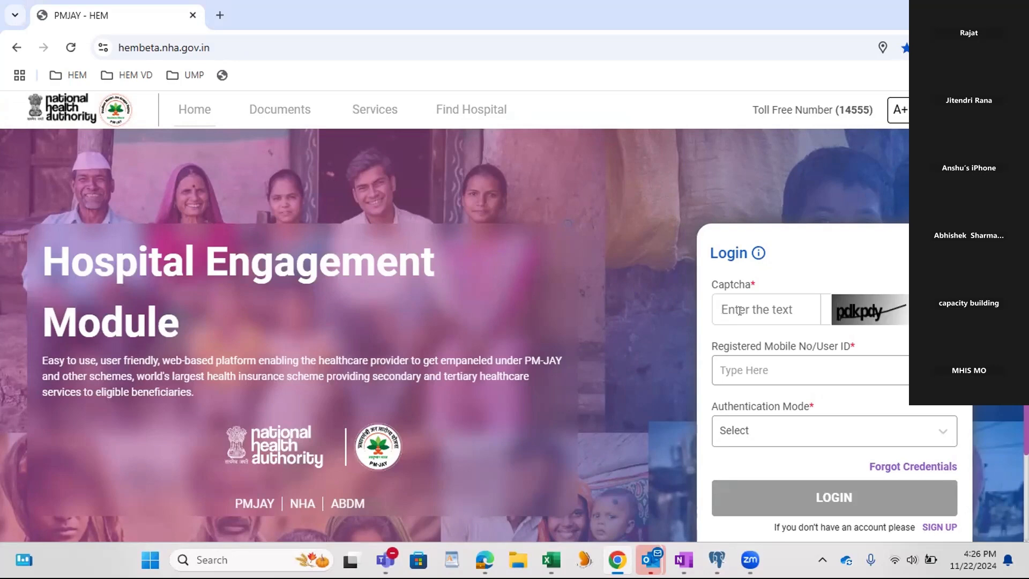
# Enter the first HEM login captcha and the user ID, accepting the autofill suggestion
pyautogui.write('pdkpdy')
pyautogui.press('Tab')
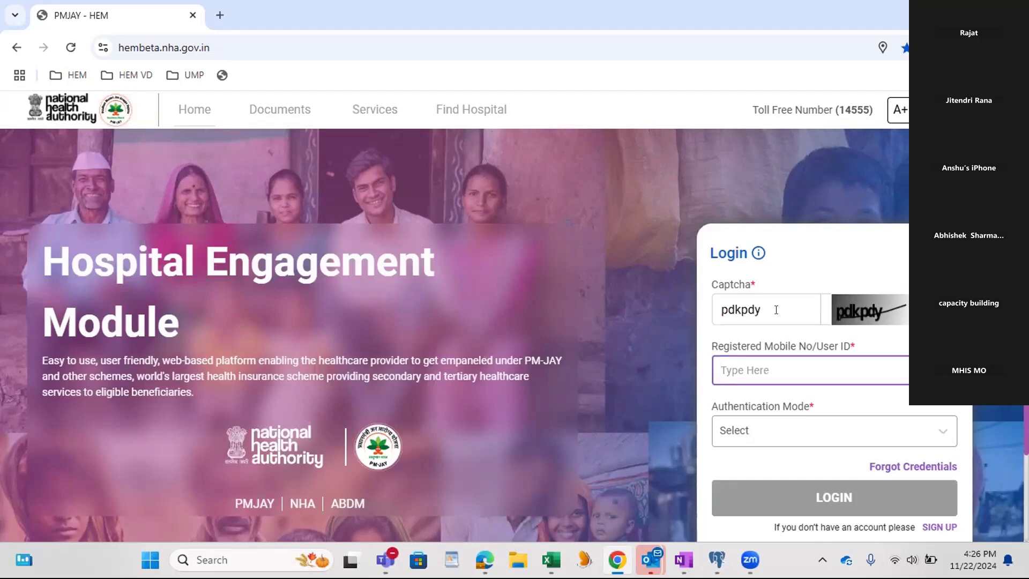
pyautogui.write('Lovy@')
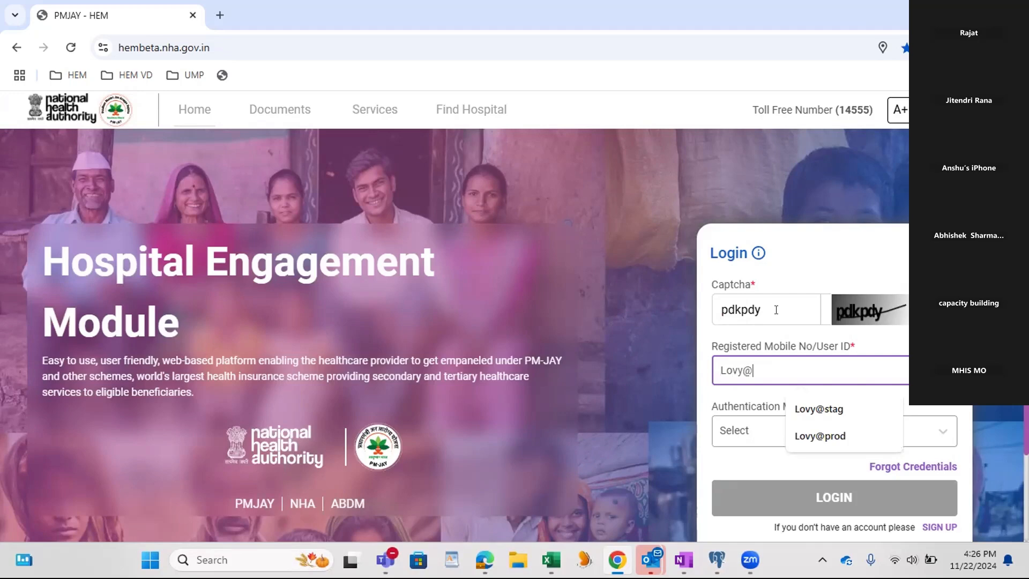
pyautogui.write('stag')
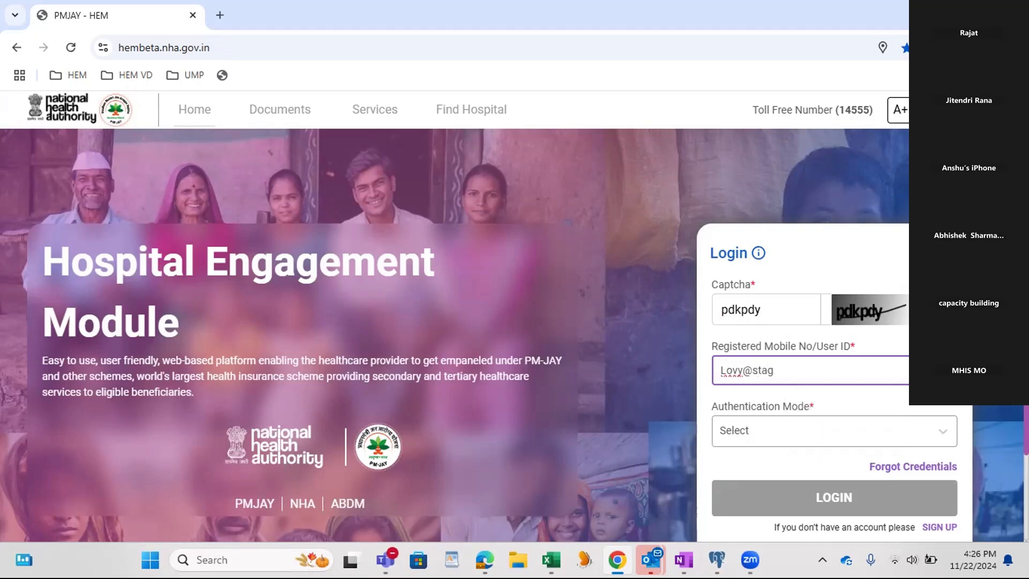
pyautogui.press('Tab')
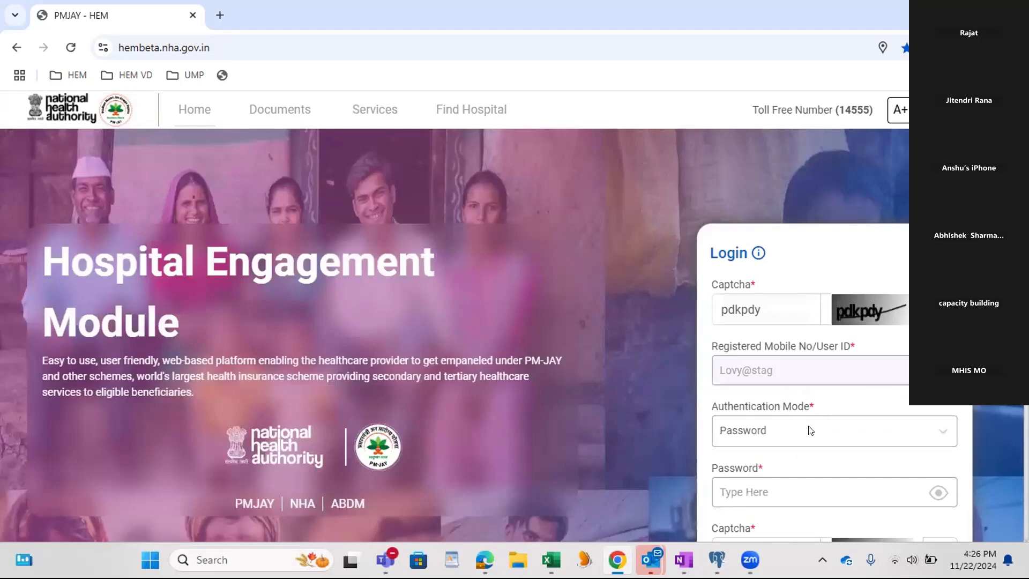
# Choose password authentication, enter the account password and the second captcha
pyautogui.scroll(-1, 810, 430)
pyautogui.click(777, 420)
pyautogui.write('****')
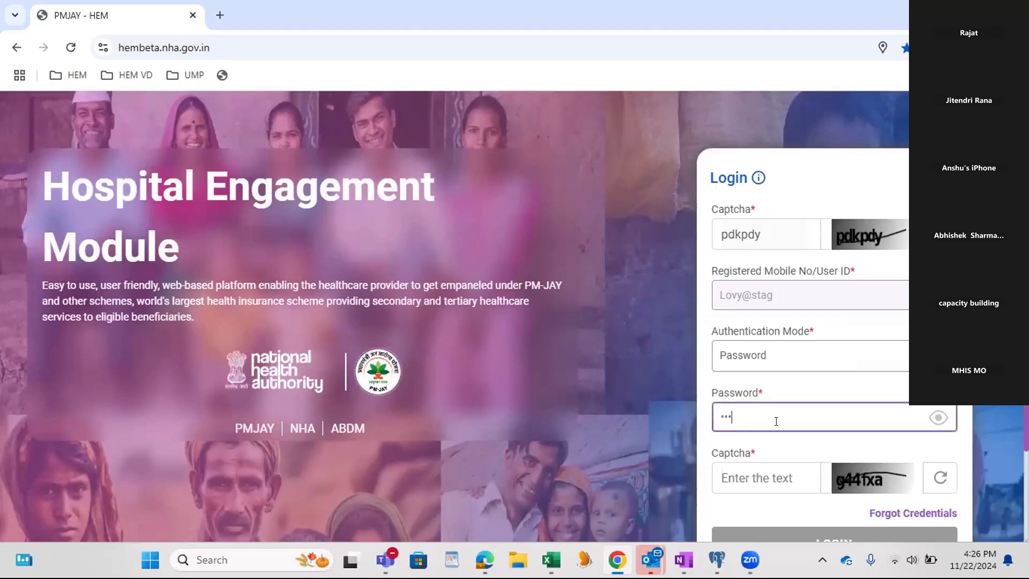
pyautogui.write('*****')
pyautogui.press('Tab')
pyautogui.write('g44')
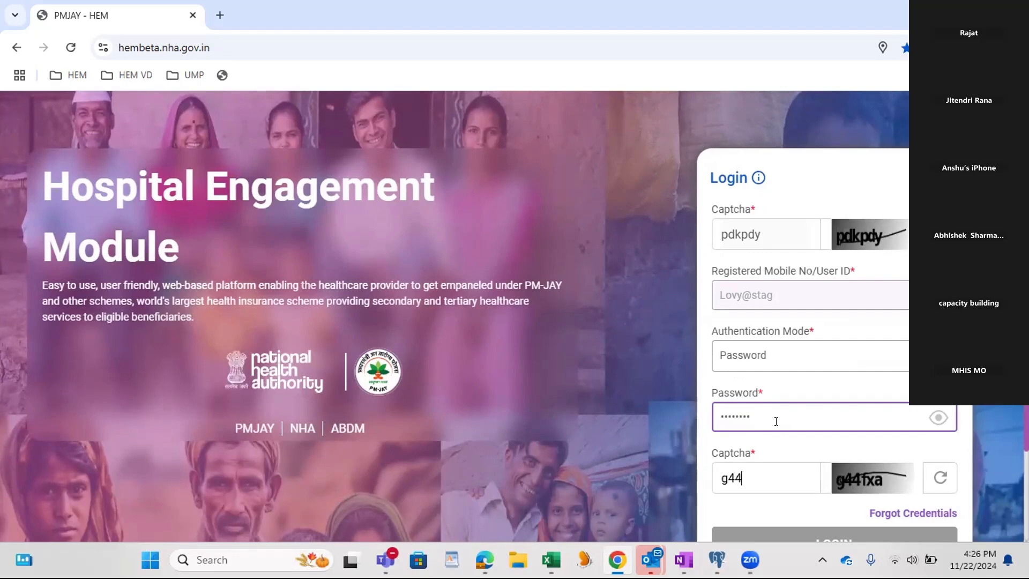
pyautogui.write('fxa')
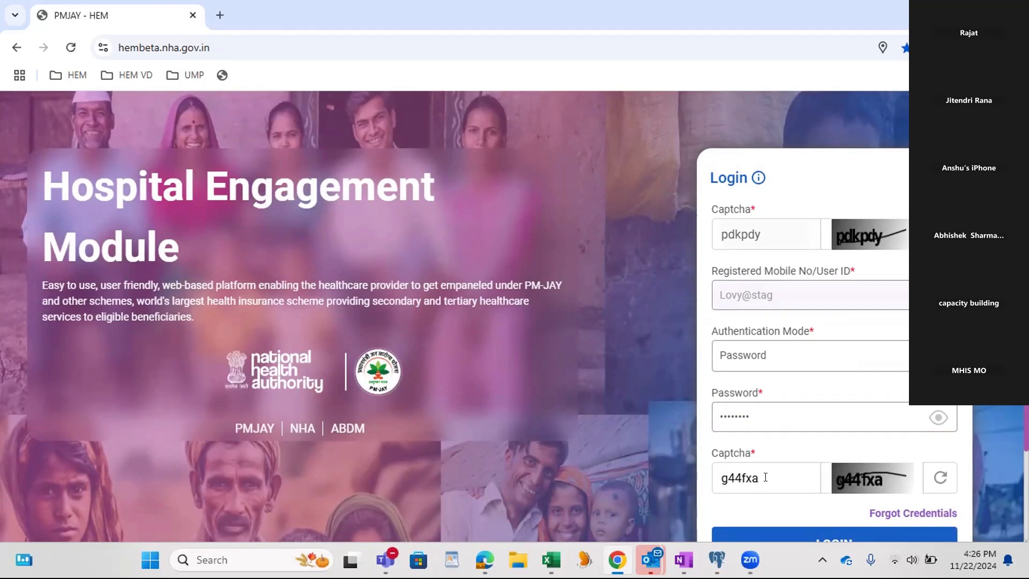
pyautogui.scroll(-1, 765, 477)
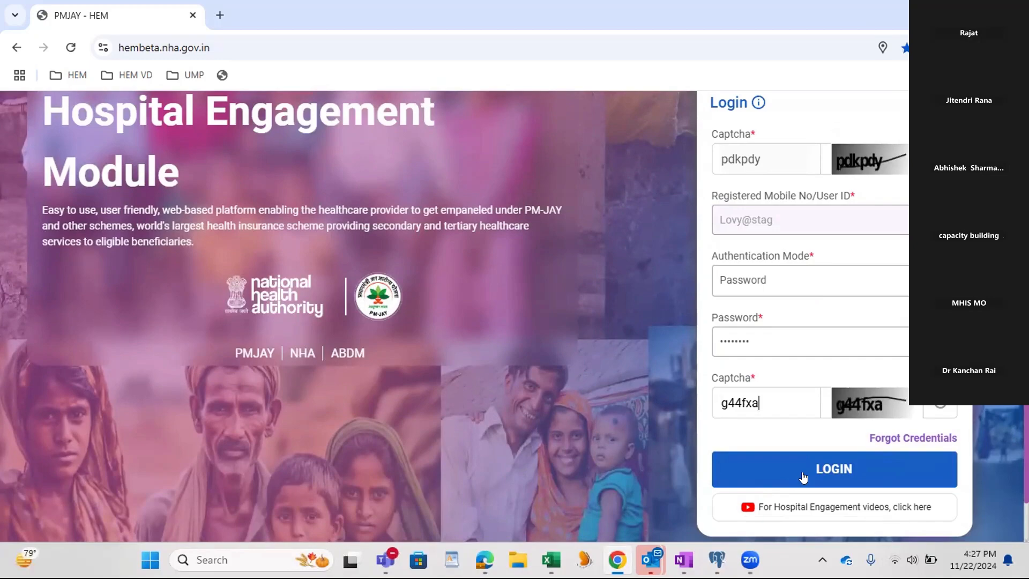
pyautogui.hotkey('alt', 'Tab')
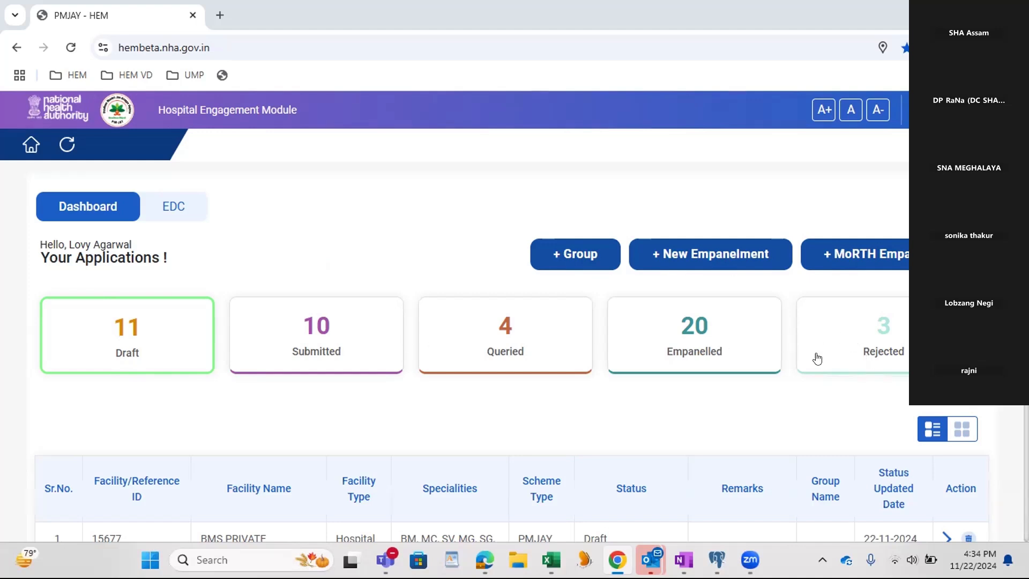
pyautogui.scroll(-1, 346, 356)
pyautogui.scroll(-2, 347, 355)
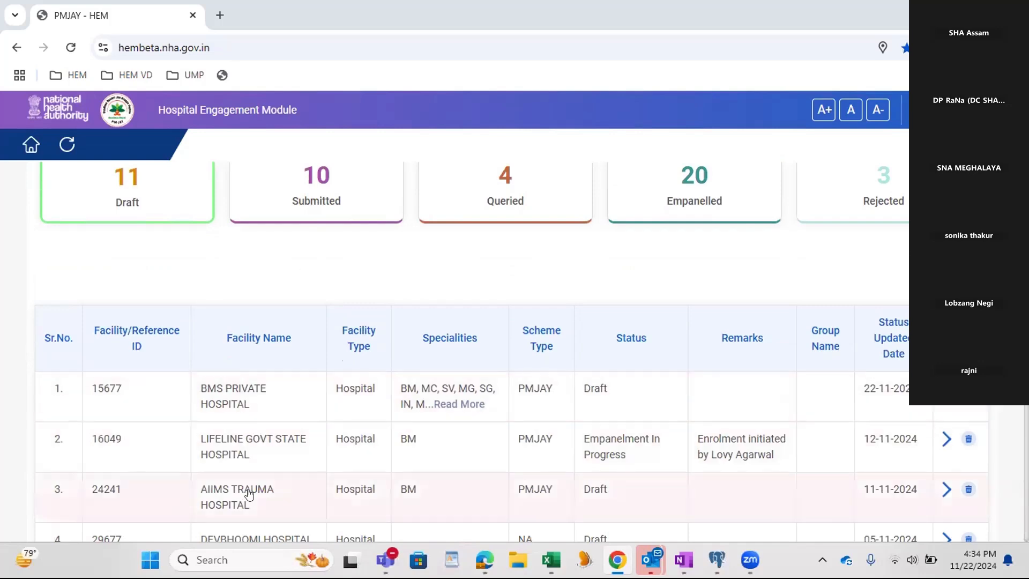
pyautogui.scroll(-2, 264, 429)
pyautogui.scroll(5, 264, 429)
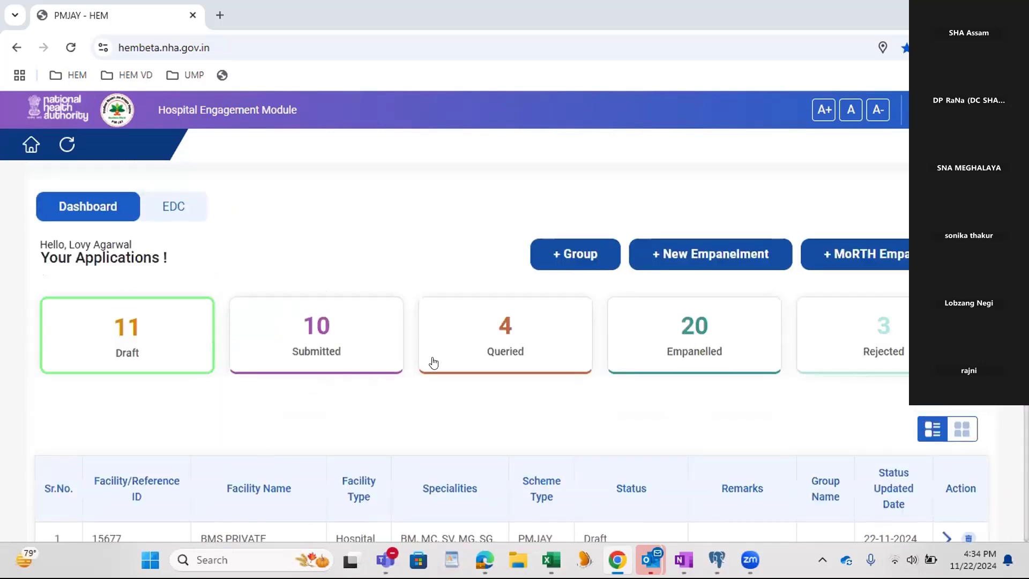
pyautogui.click(645, 348)
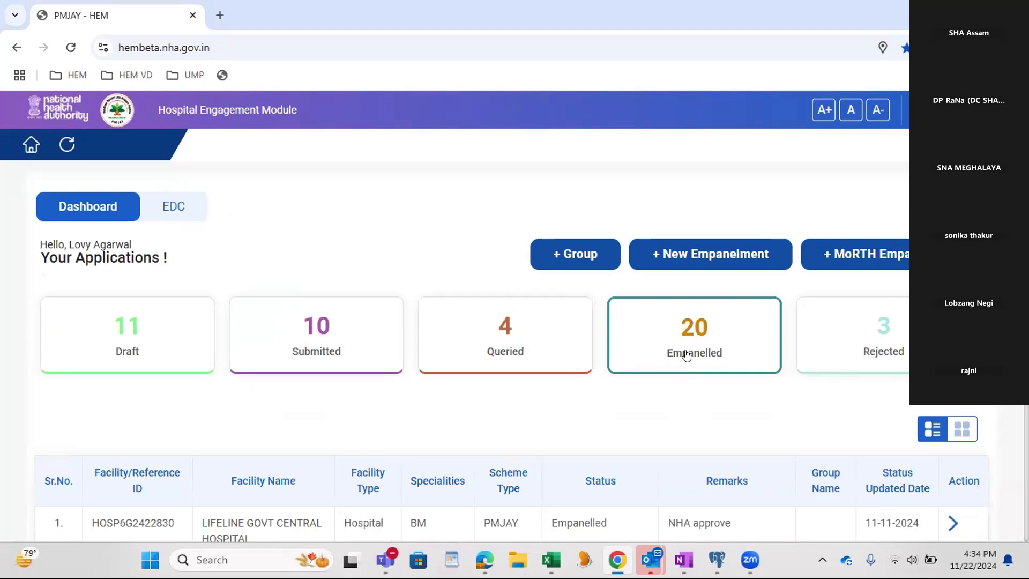
pyautogui.scroll(-7, 686, 355)
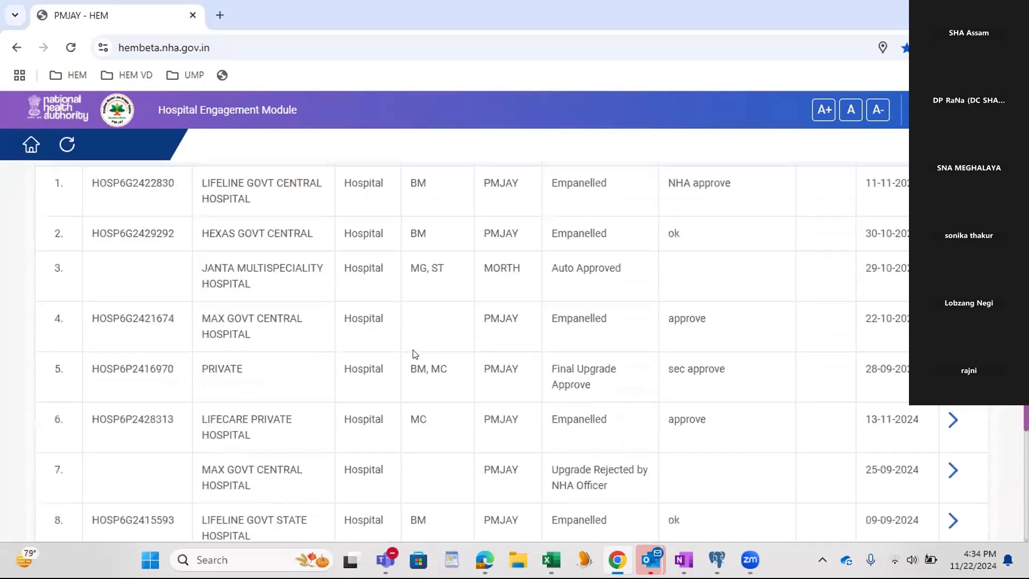
pyautogui.scroll(3, 412, 354)
pyautogui.scroll(5, 413, 353)
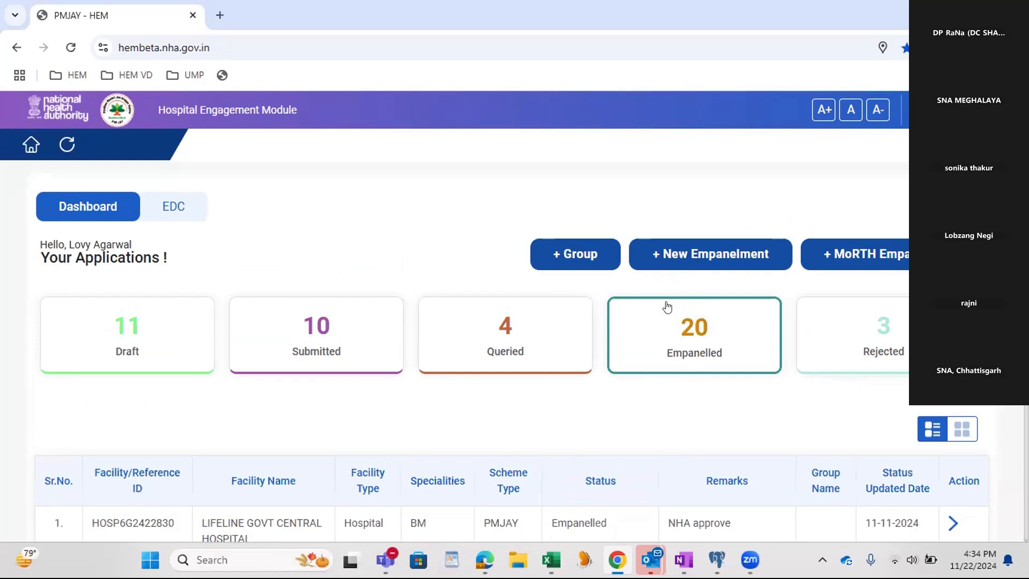
# Start a new empanelment outside any group and mark the facility as ABDM-registered
pyautogui.click(687, 260)
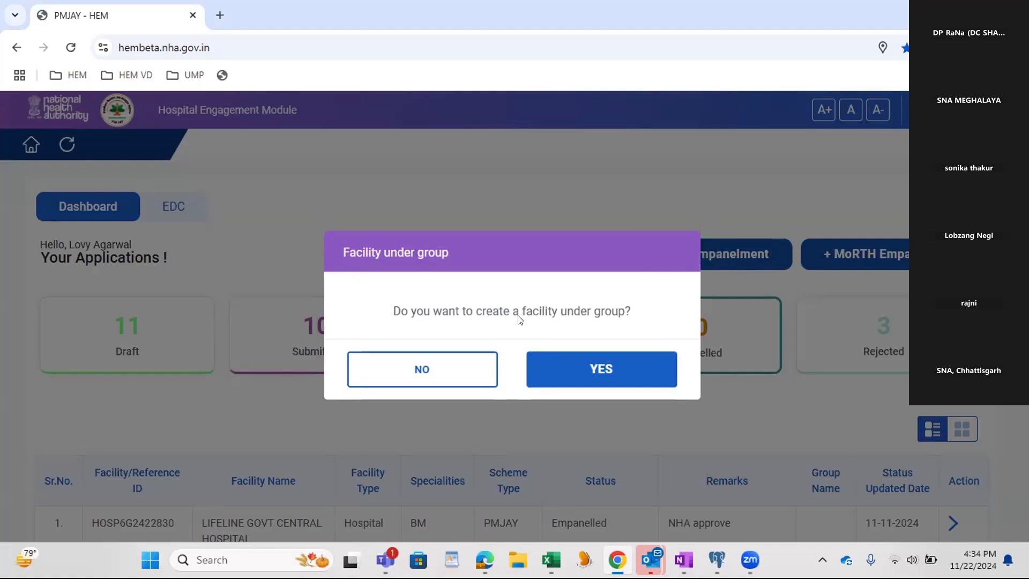
pyautogui.click(568, 369)
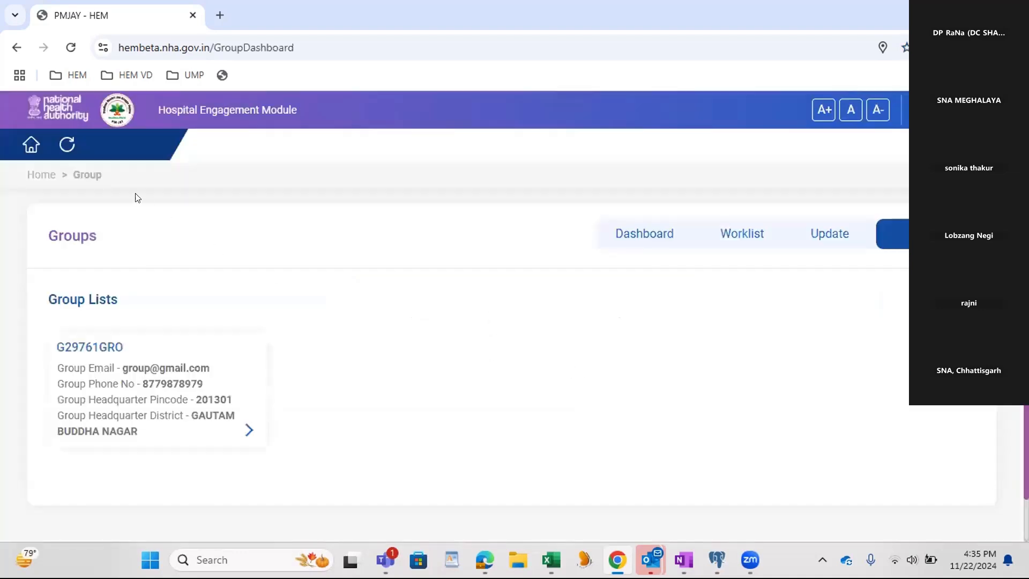
pyautogui.click(34, 142)
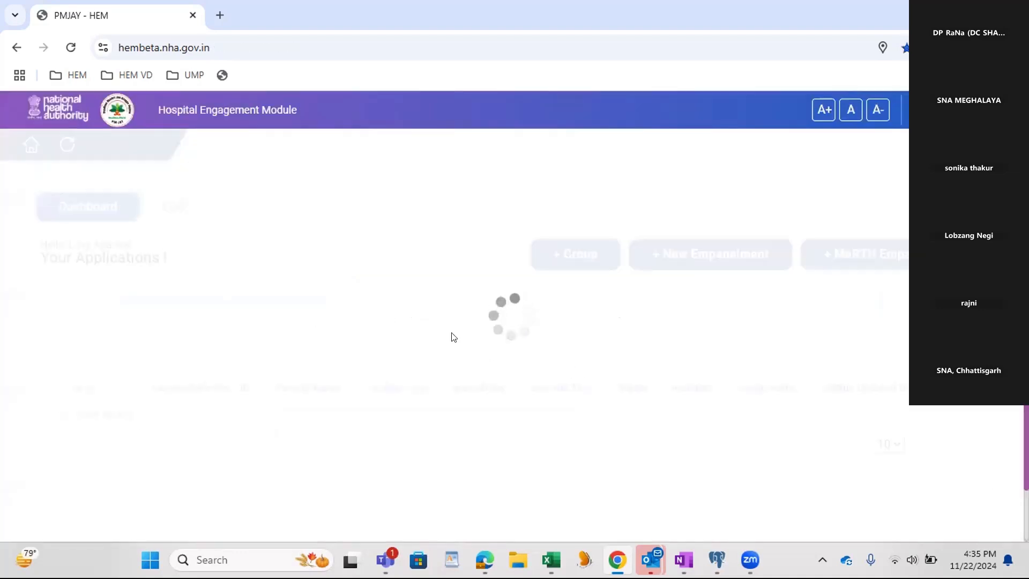
pyautogui.click(706, 263)
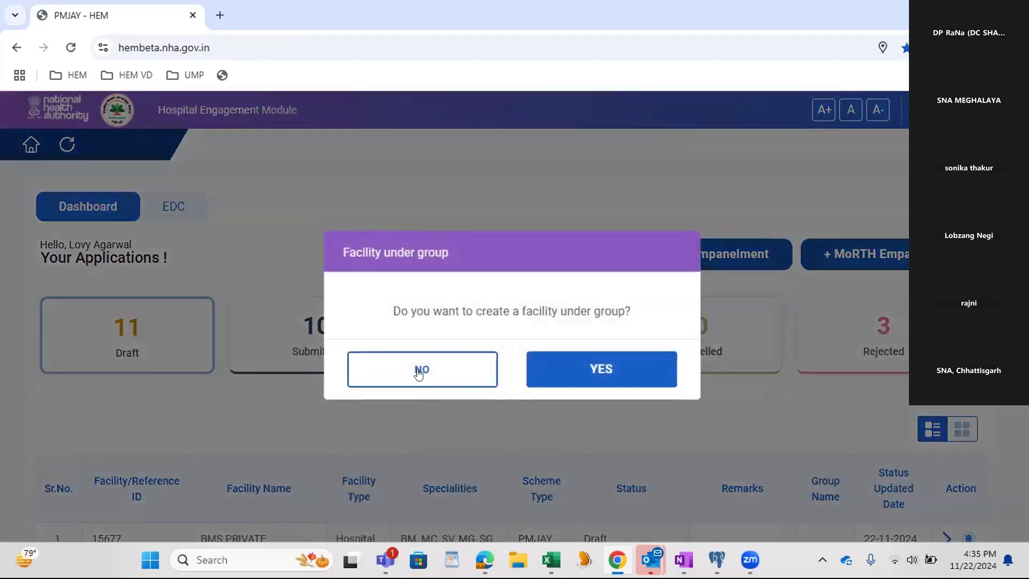
pyautogui.click(422, 369)
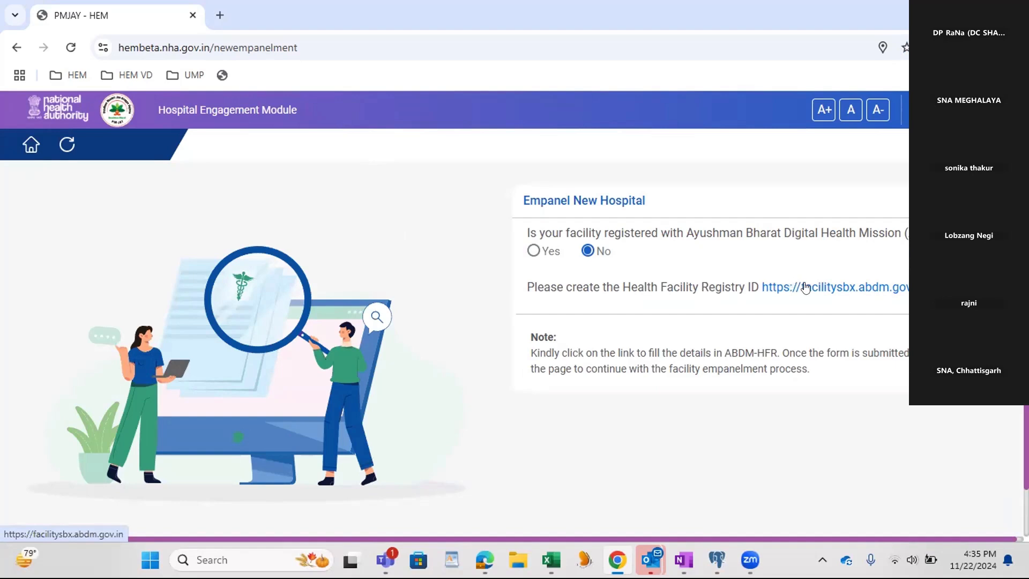
pyautogui.click(530, 261)
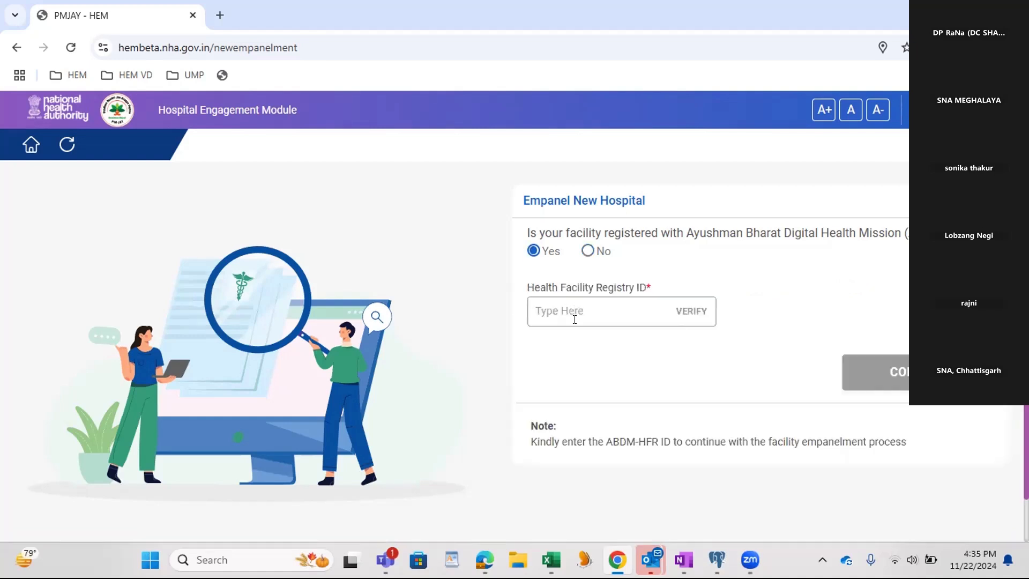
pyautogui.click(683, 560)
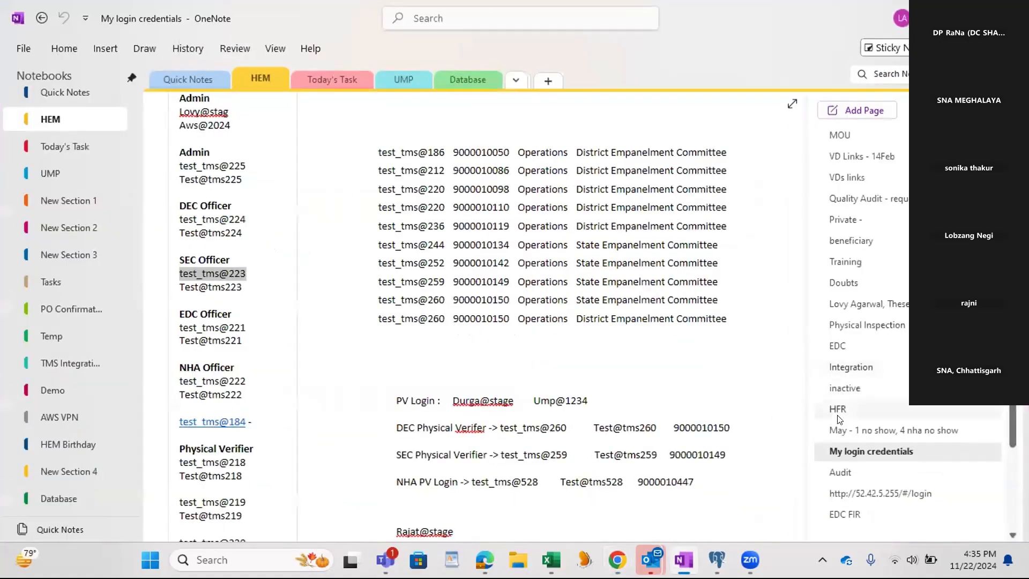
pyautogui.click(838, 409)
pyautogui.scroll(-3, 718, 394)
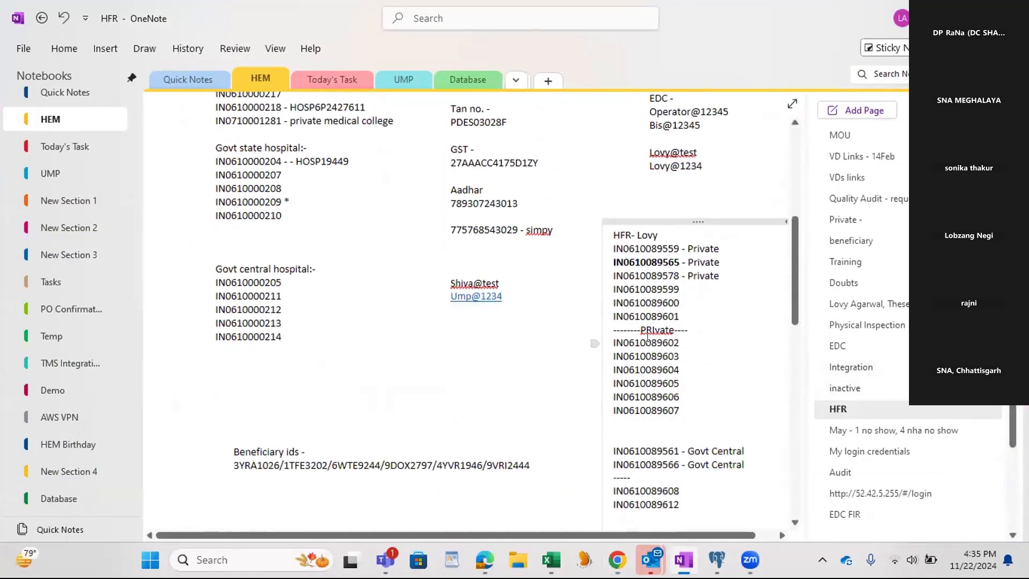
pyautogui.doubleClick(653, 346)
pyautogui.hotkey('ctrl', 'c')
pyautogui.hotkey('alt', 'Tab')
pyautogui.click(572, 311)
pyautogui.hotkey('ctrl', 'v')
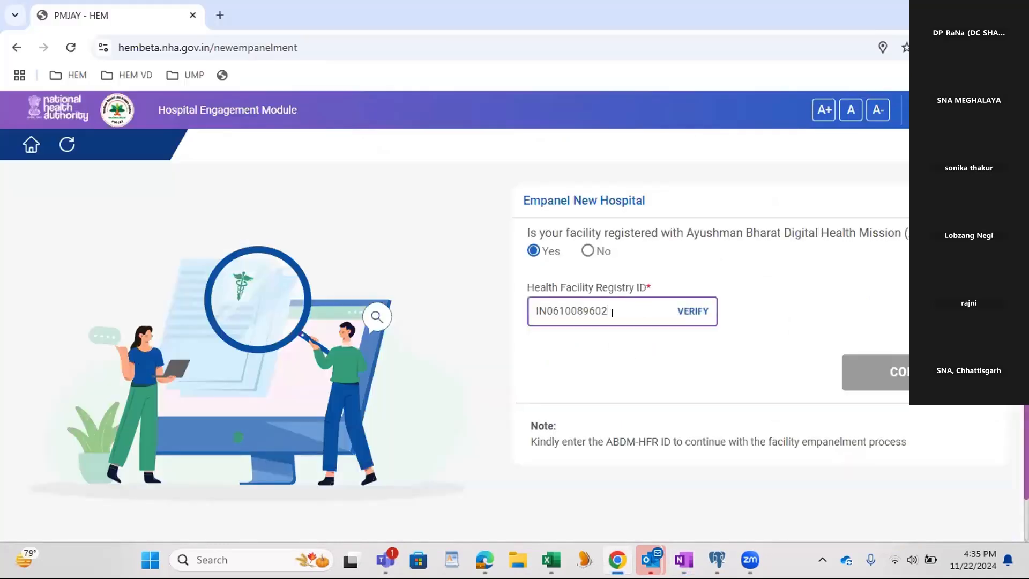
# Verify the HFR ID with its OTP and confirm to open LIFECARE PRIVATE HOSPITAL's Facility Information
pyautogui.click(692, 316)
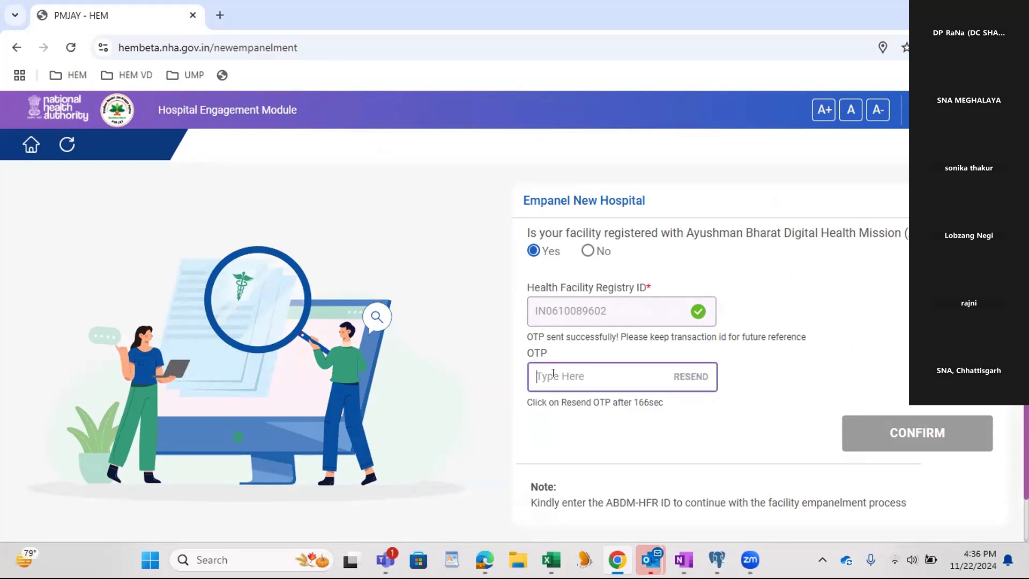
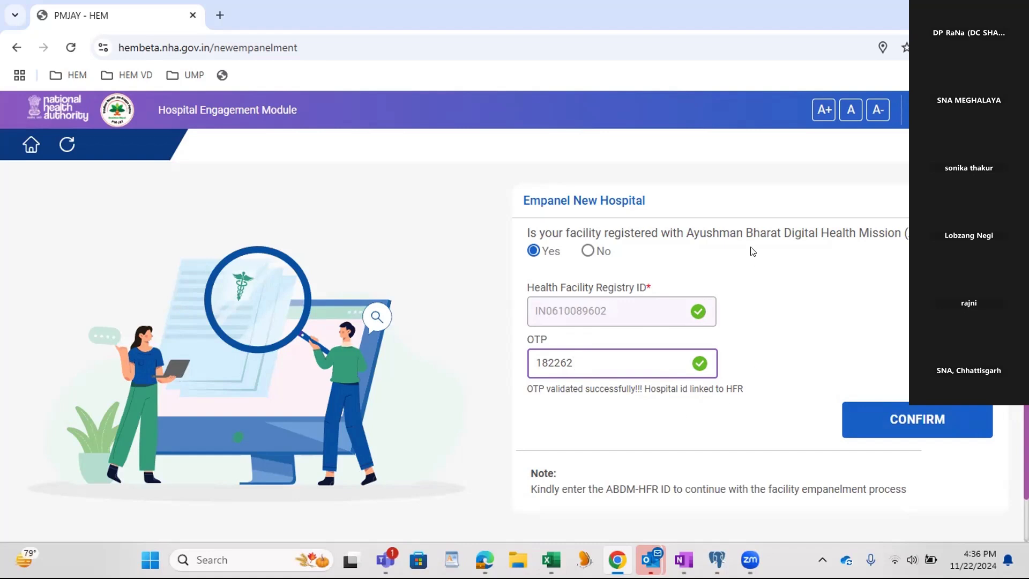
pyautogui.click(915, 429)
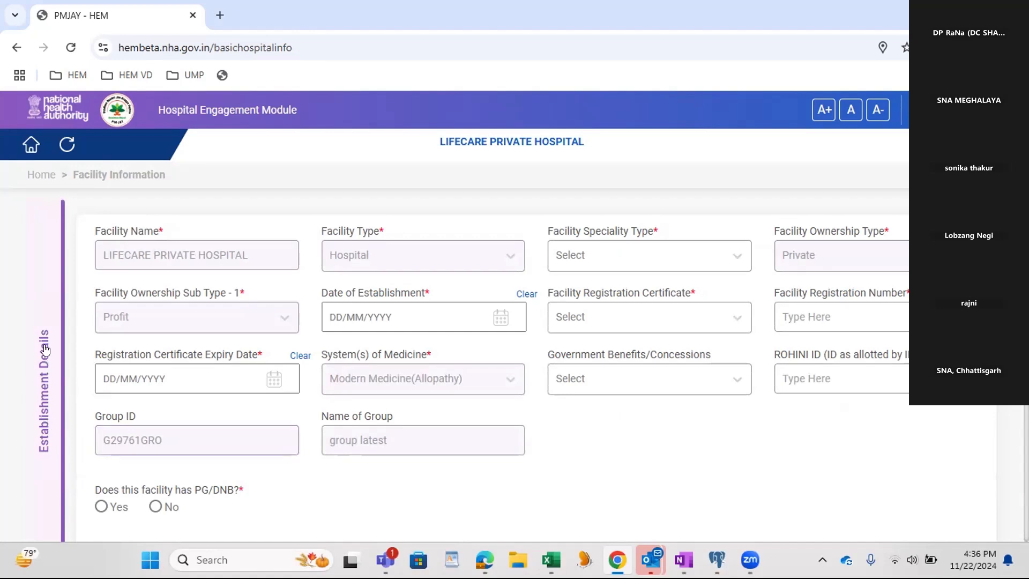
# Check the prefilled Facility Name, then set Multi Speciality and establishment date 05/08/2024
pyautogui.click(194, 258)
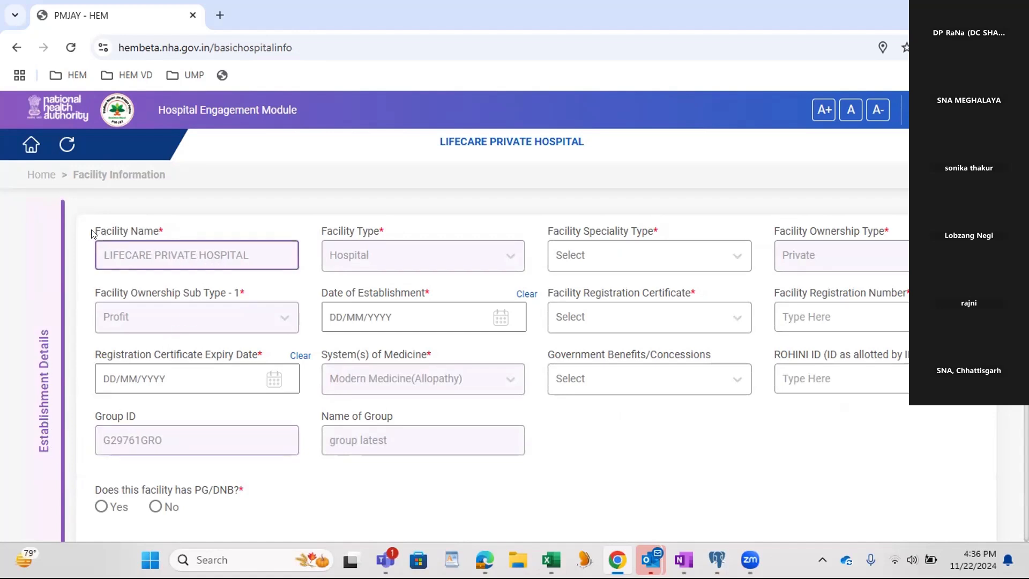
pyautogui.moveTo(92, 231); pyautogui.dragTo(209, 232)
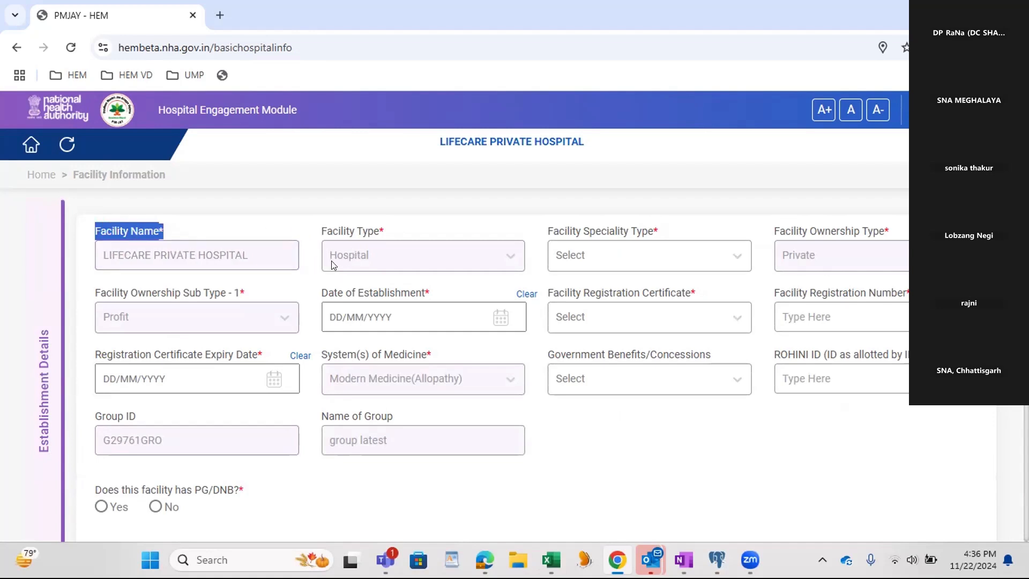
pyautogui.click(194, 260)
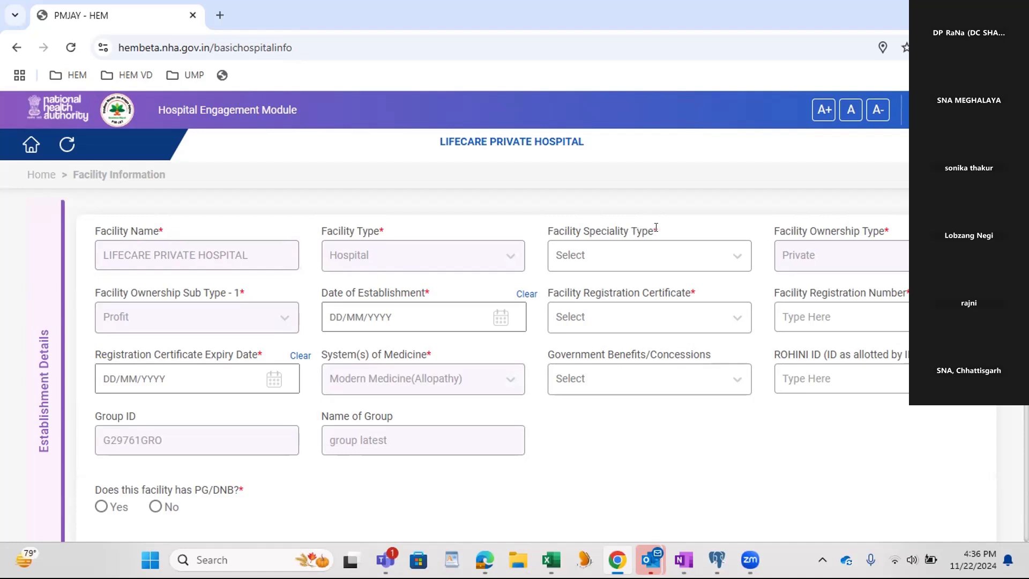
pyautogui.click(654, 261)
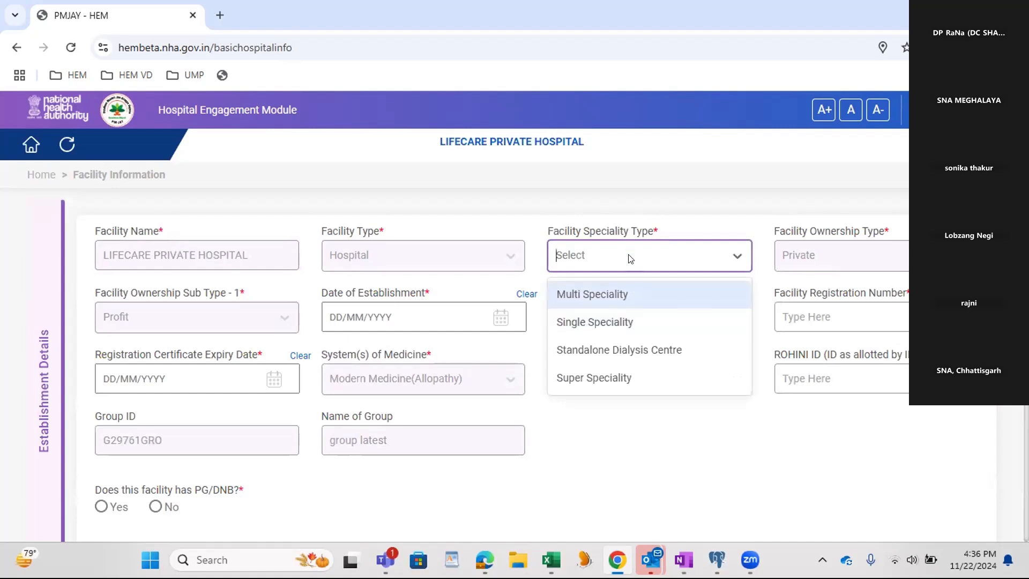
pyautogui.click(618, 294)
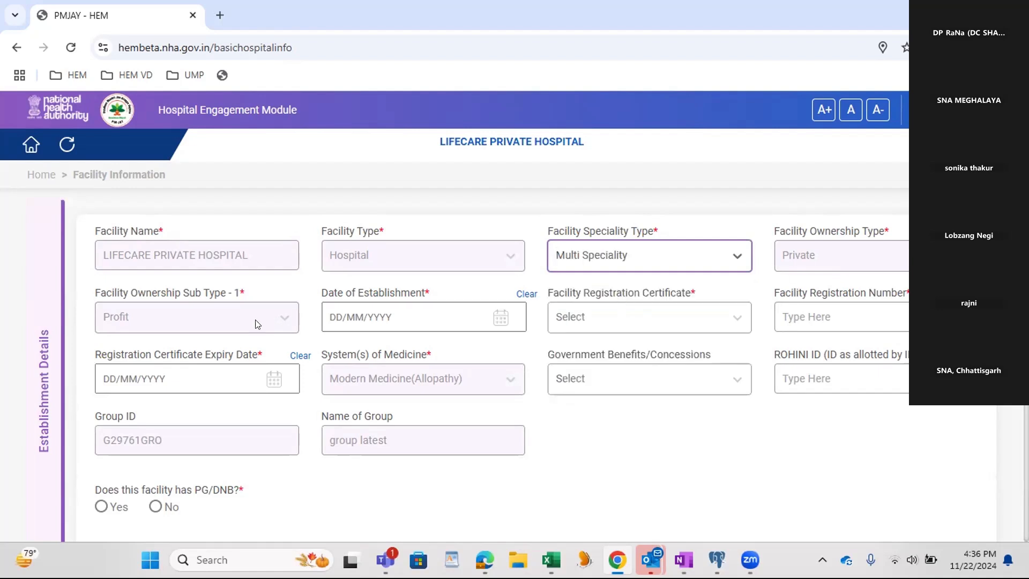
pyautogui.click(362, 315)
pyautogui.click(361, 443)
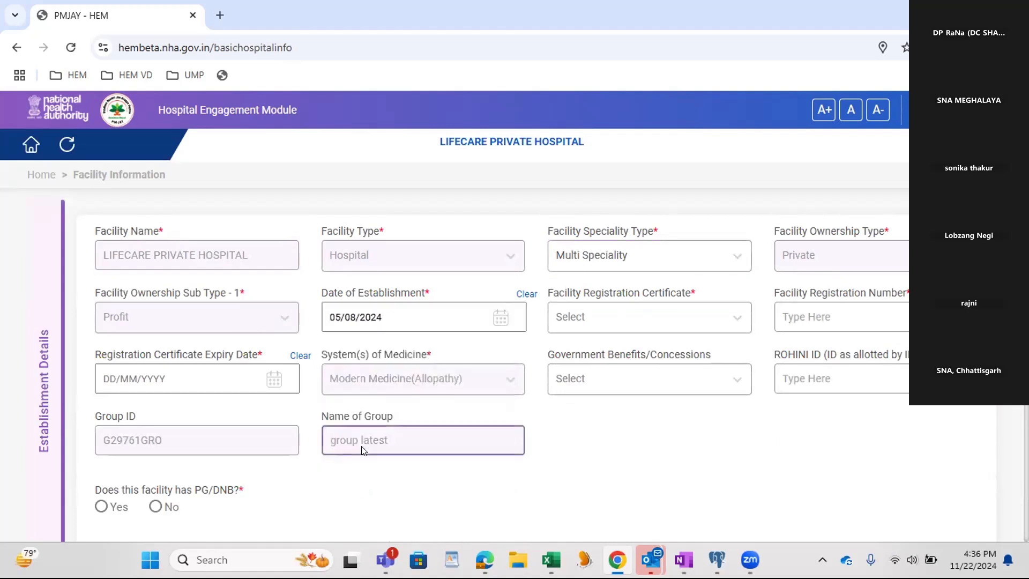
# Choose Hospital Registration Act, enter the facility registration number, and set expiry 27/11/2024
pyautogui.click(629, 322)
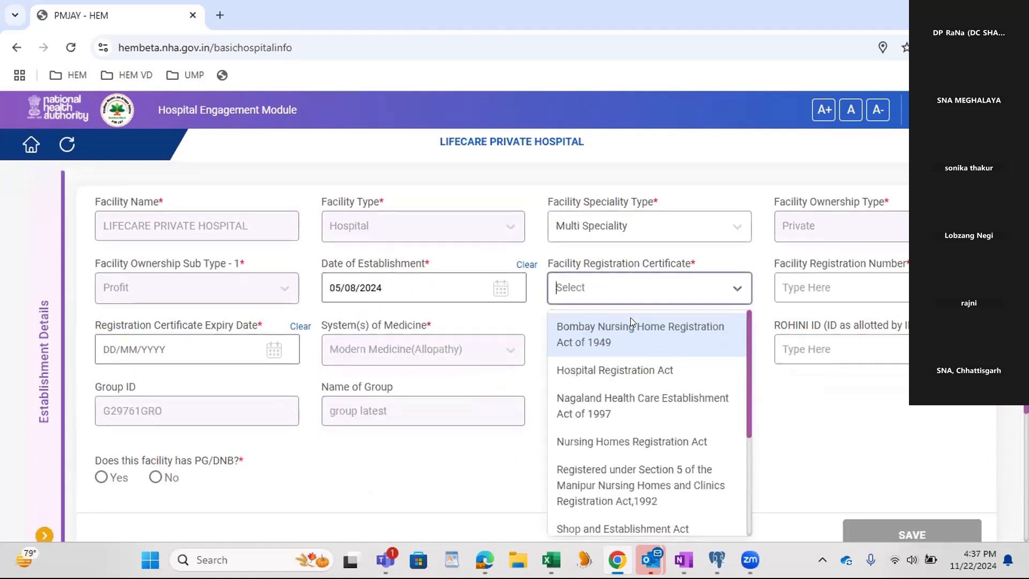
pyautogui.click(638, 375)
pyautogui.click(830, 285)
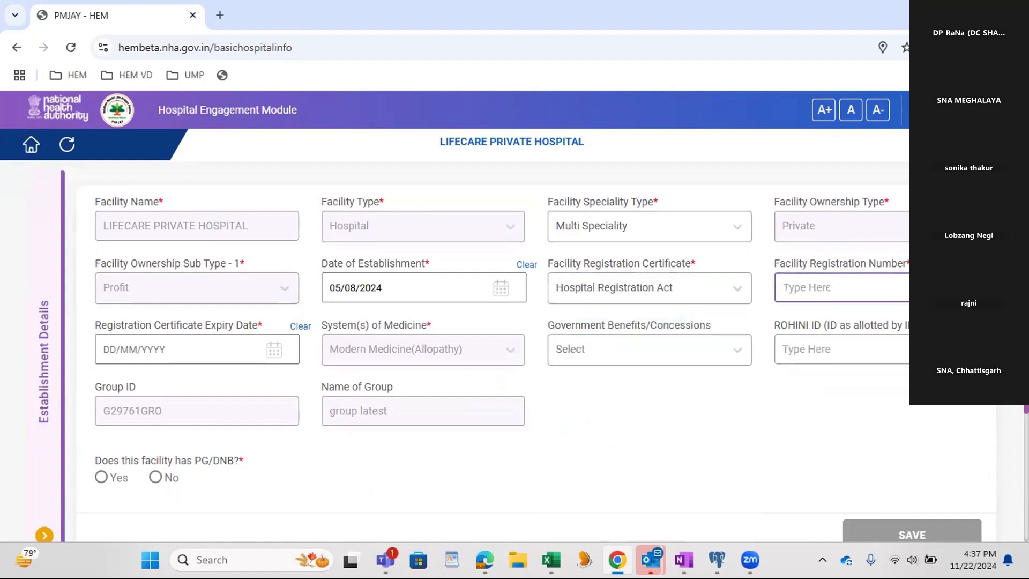
pyautogui.write('5464646546546')
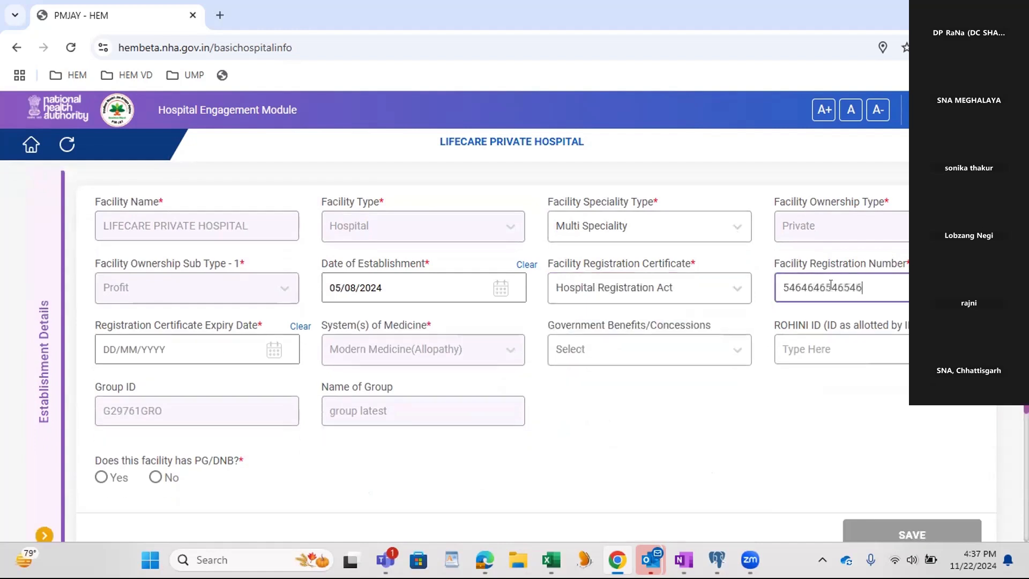
pyautogui.click(185, 351)
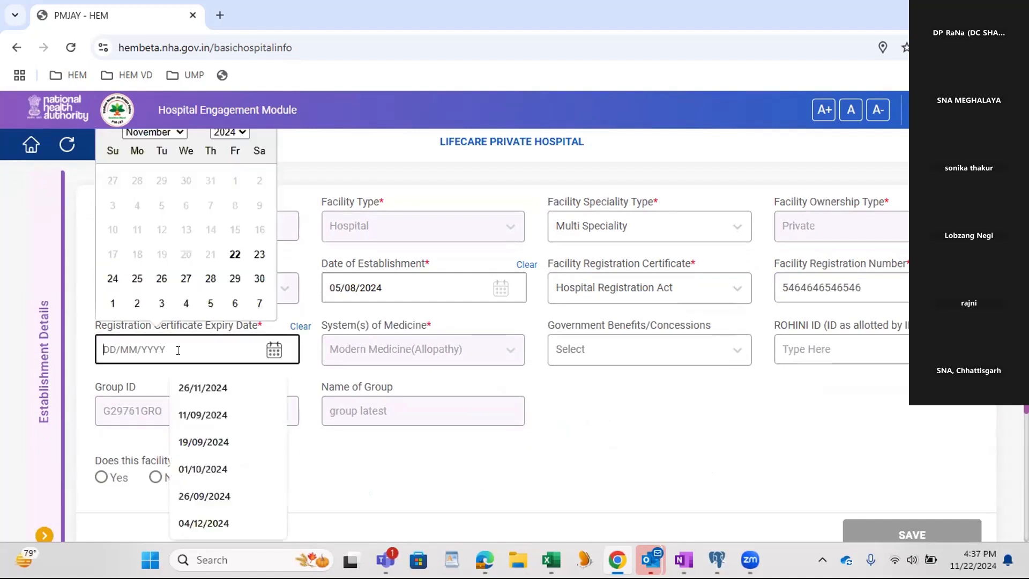
pyautogui.click(184, 278)
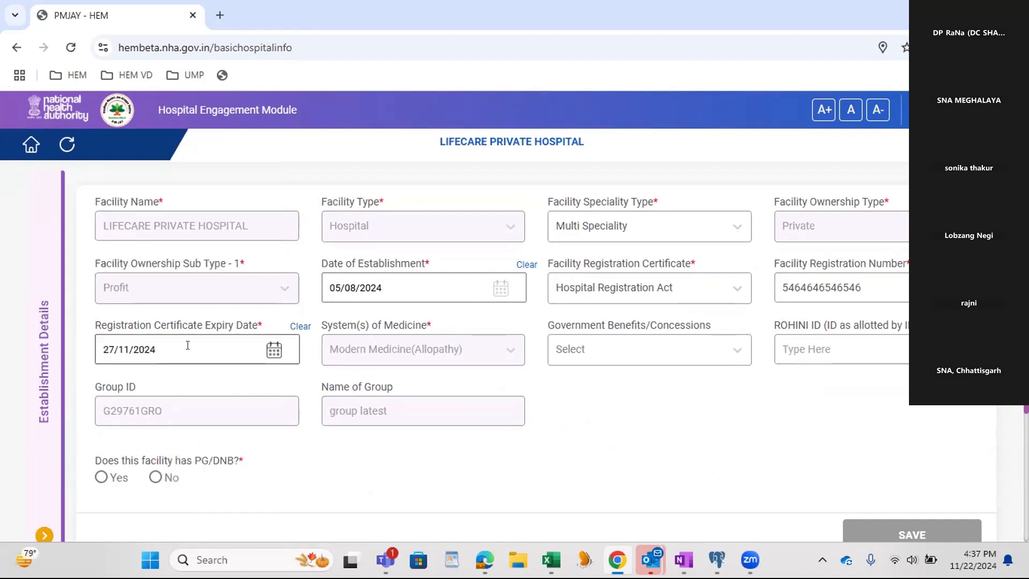
# Set Government Benefits/Concessions to Availing Tax Benefits
pyautogui.click(569, 349)
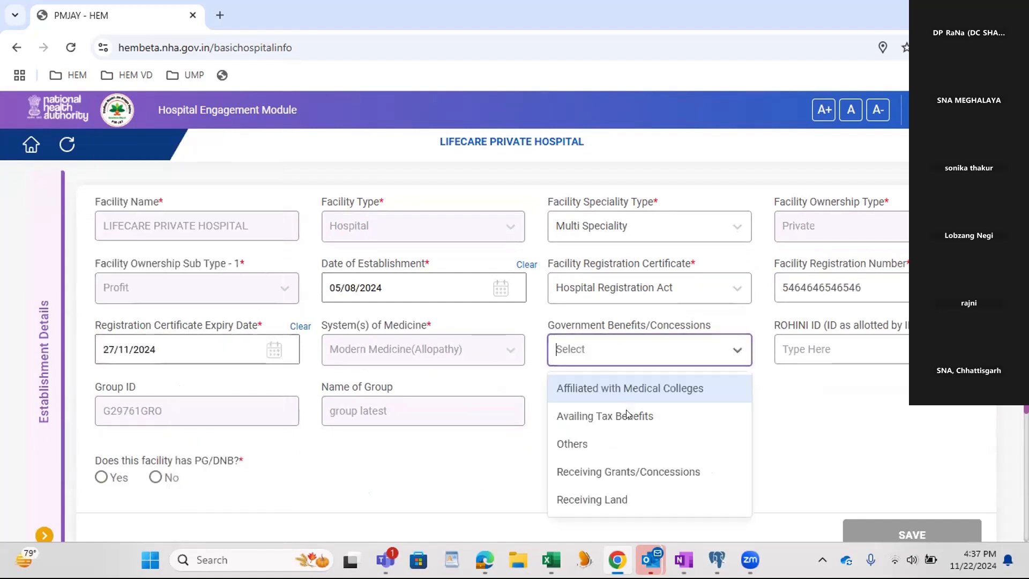
pyautogui.click(623, 417)
pyautogui.click(813, 350)
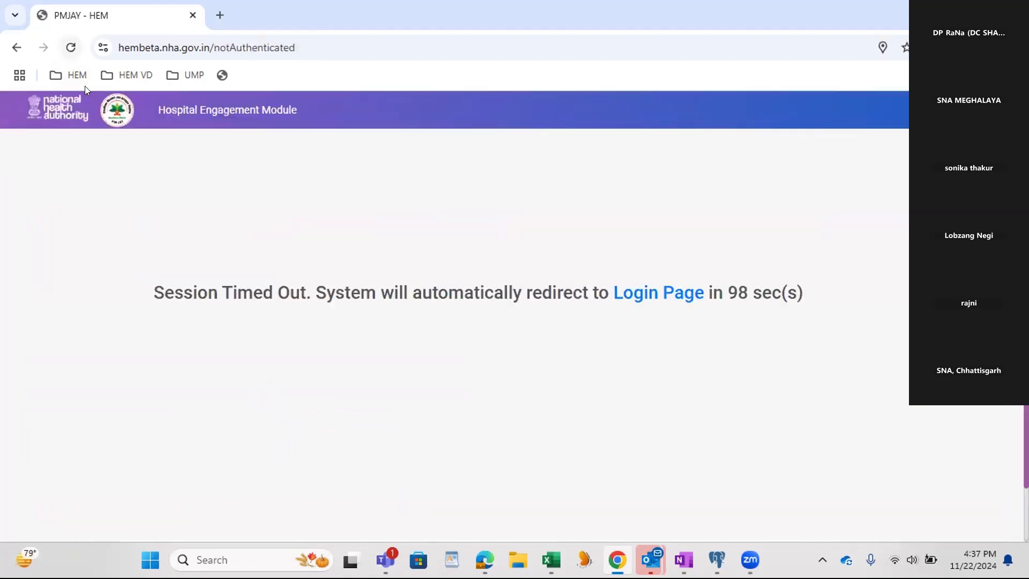
# Return to the reloaded login page and enter the captcha and user ID
pyautogui.click(668, 299)
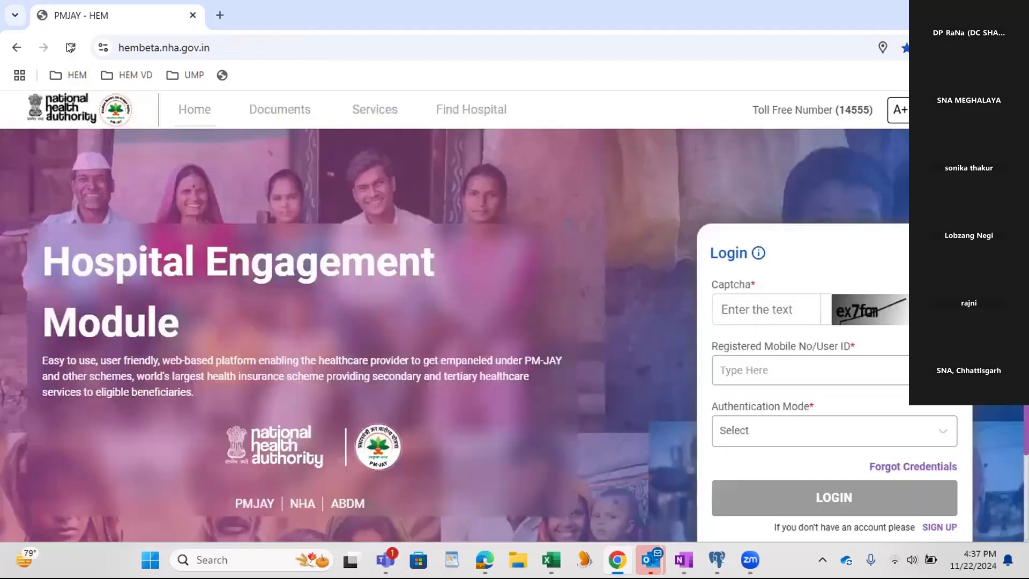
pyautogui.click(71, 47)
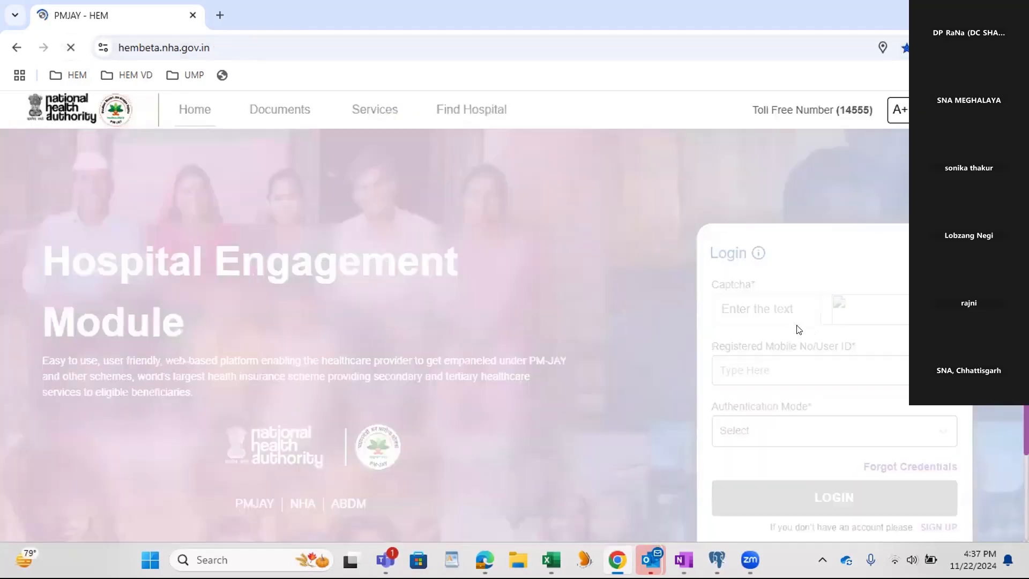
pyautogui.click(740, 300)
pyautogui.write('kr')
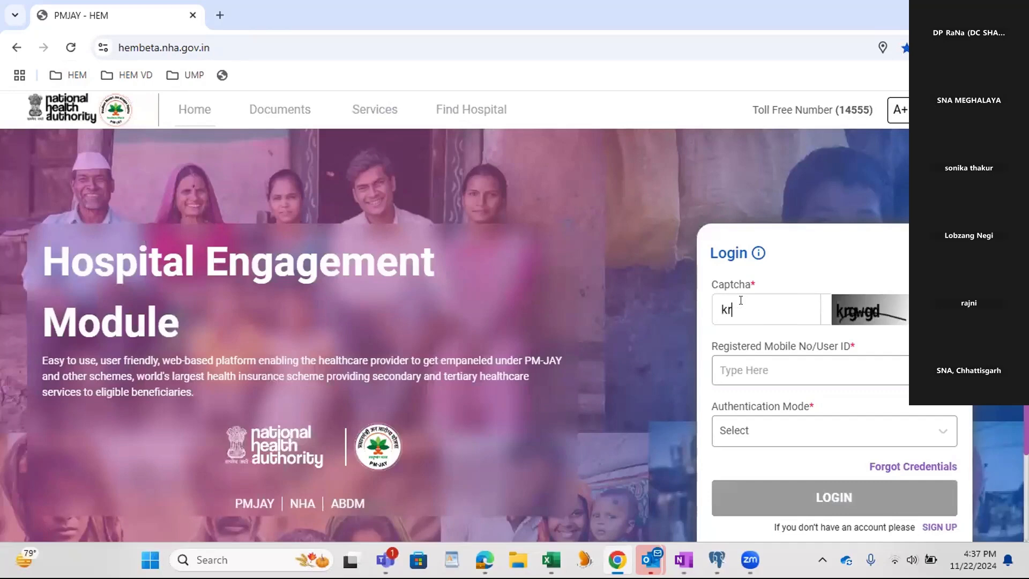
pyautogui.write('gwgd')
pyautogui.press('Tab')
pyautogui.write('Lo')
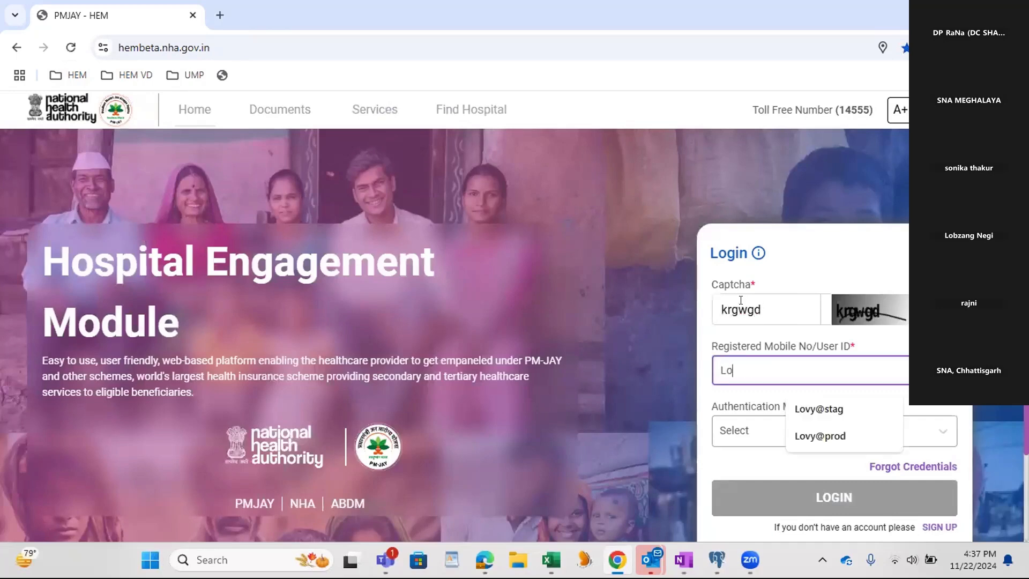
pyautogui.write('vy@stag')
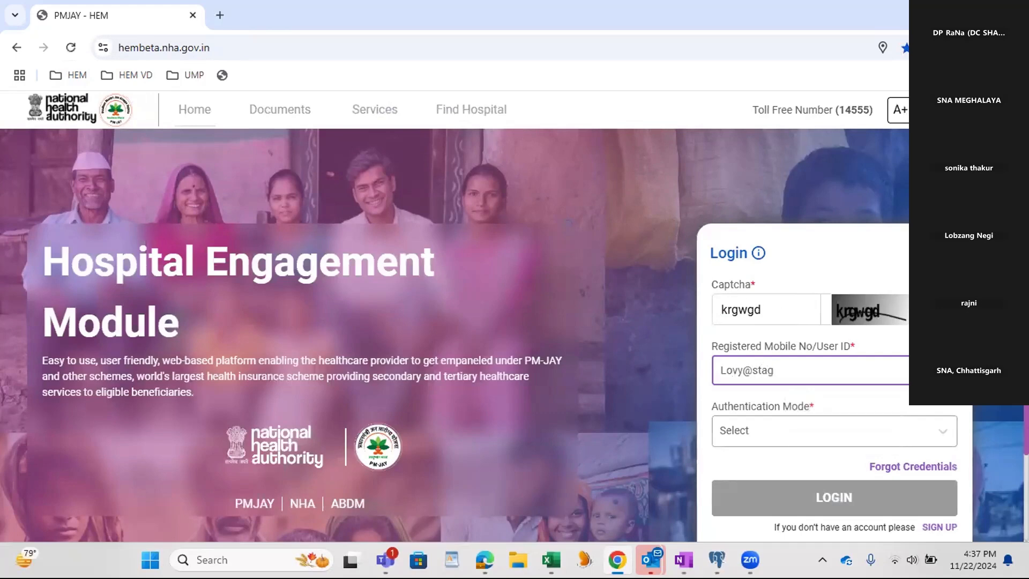
pyautogui.press('Tab')
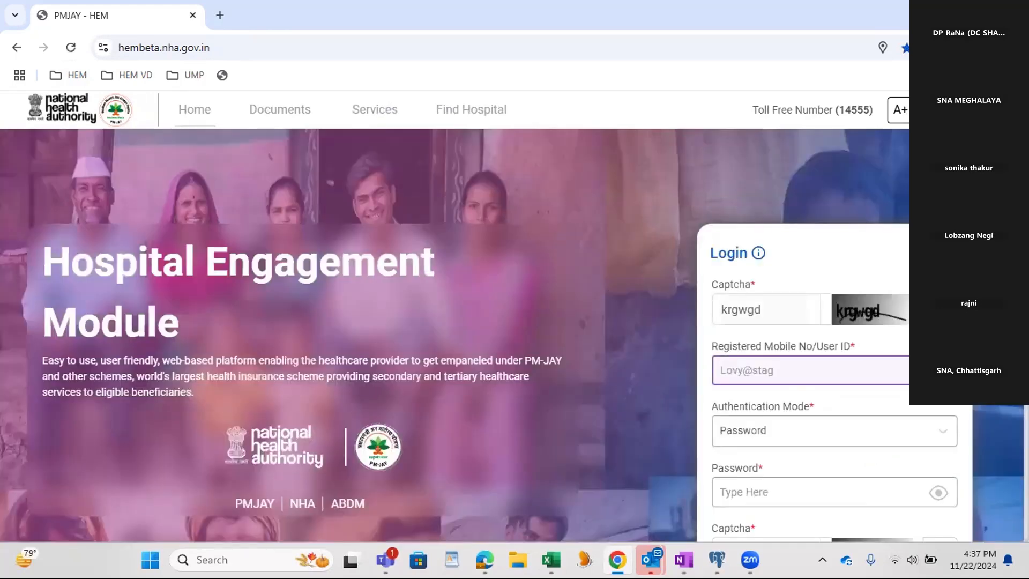
# Enter the account password and the second captcha, and log in
pyautogui.press('Tab')
pyautogui.write('••••••••')
pyautogui.press('Tab')
pyautogui.write('7hx')
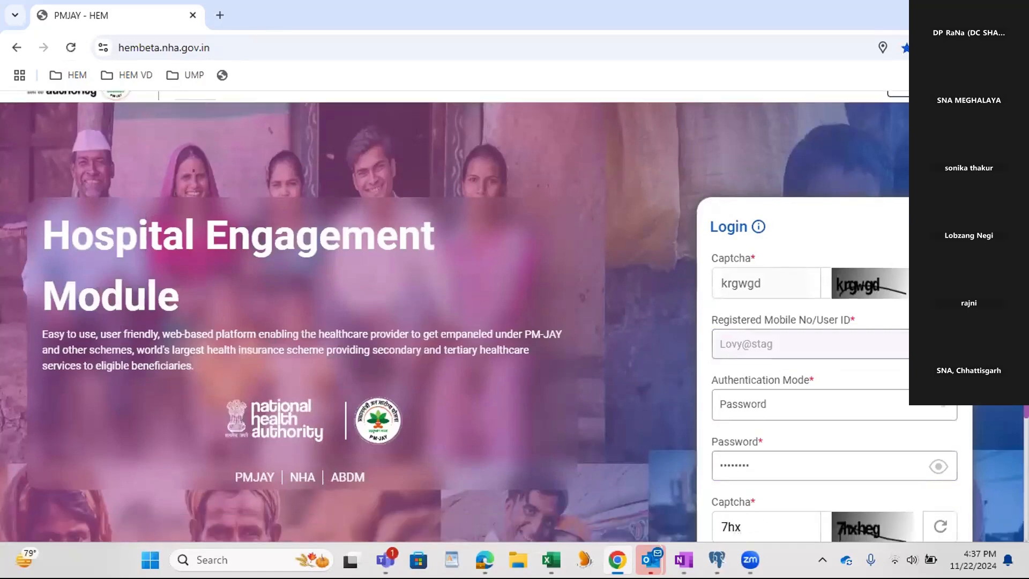
pyautogui.write('heg')
pyautogui.press('Return')
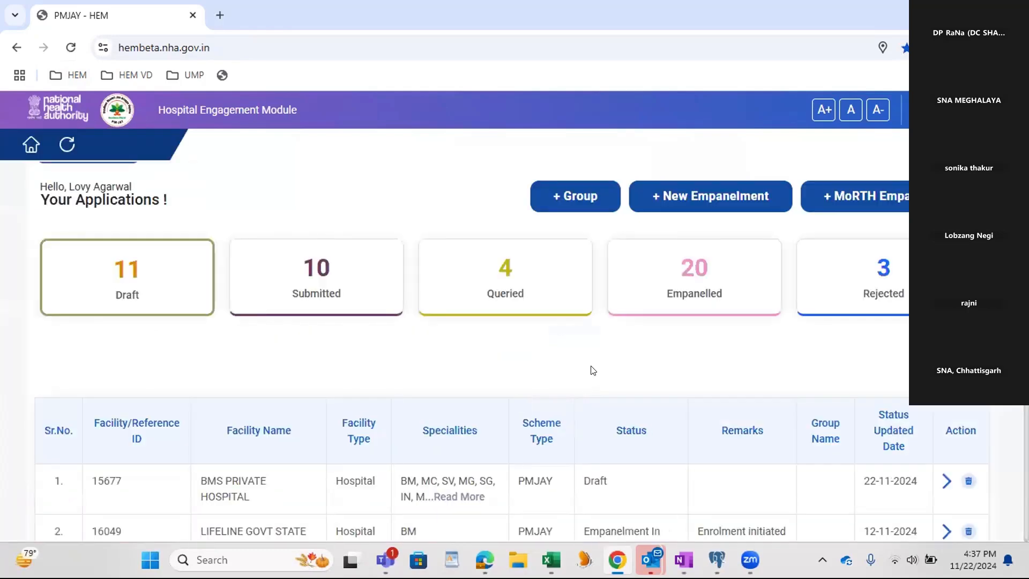
# Start a new non-group empanelment as ABDM-registered and verify the pasted Registry ID
pyautogui.click(730, 199)
pyautogui.click(445, 368)
pyautogui.click(546, 251)
pyautogui.click(575, 310)
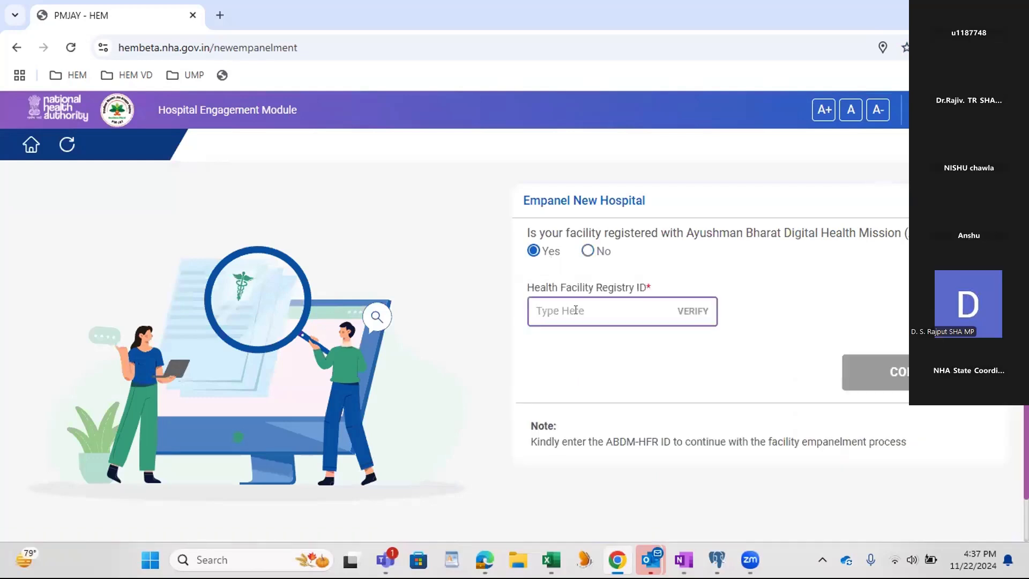
pyautogui.hotkey('ctrl', 'v')
pyautogui.click(688, 313)
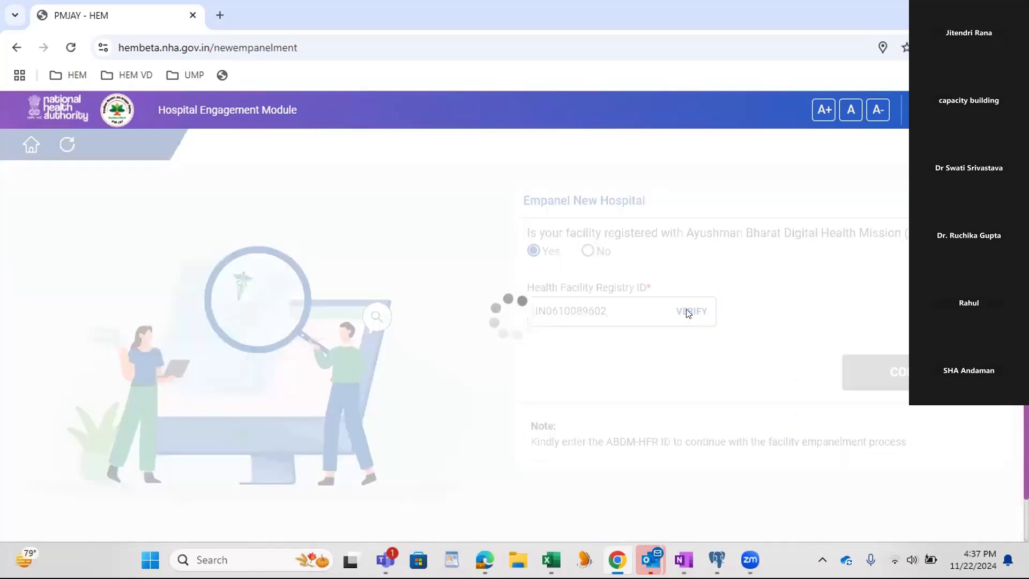
# Enter the received OTP, then clear it, leaving the OTP field empty
pyautogui.click(550, 366)
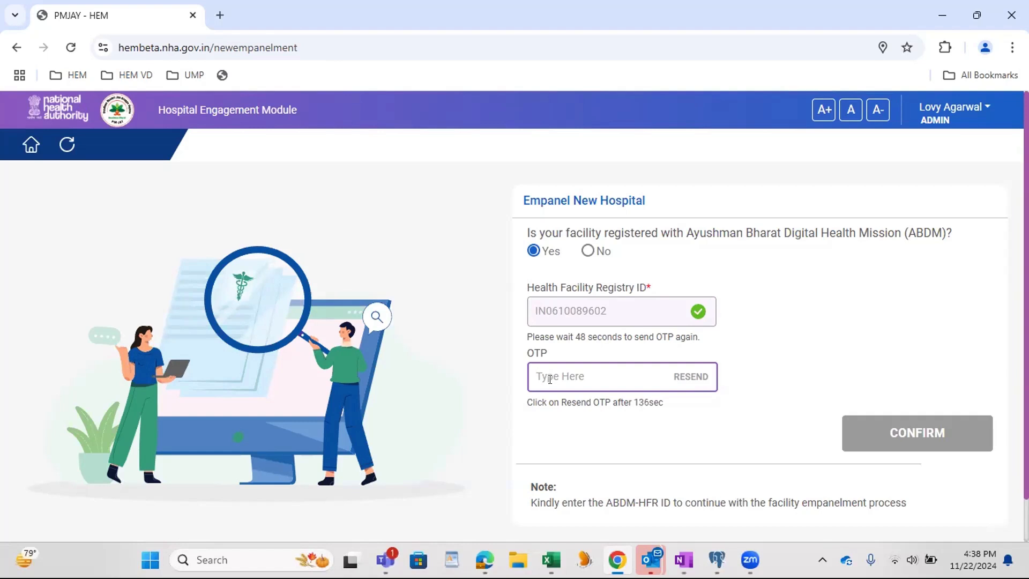
pyautogui.moveTo(576, 373); pyautogui.dragTo(459, 392)
pyautogui.press('BackSpace')
# Reload the form, re-verify the pasted Health Facility Registry ID, and confirm the new OTP
pyautogui.click(69, 151)
pyautogui.click(534, 252)
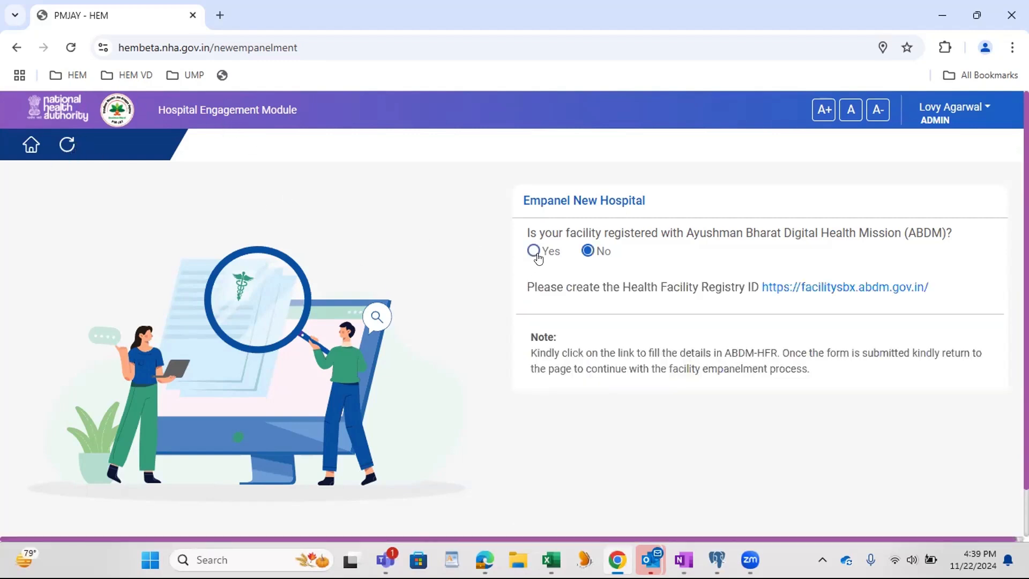
pyautogui.click(576, 310)
pyautogui.hotkey('ctrl', 'v')
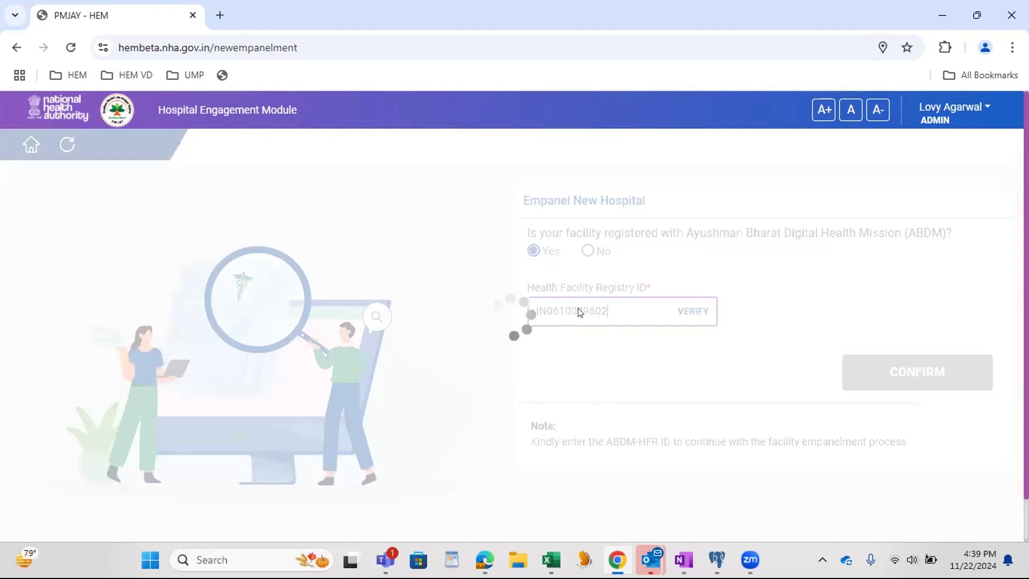
pyautogui.click(691, 312)
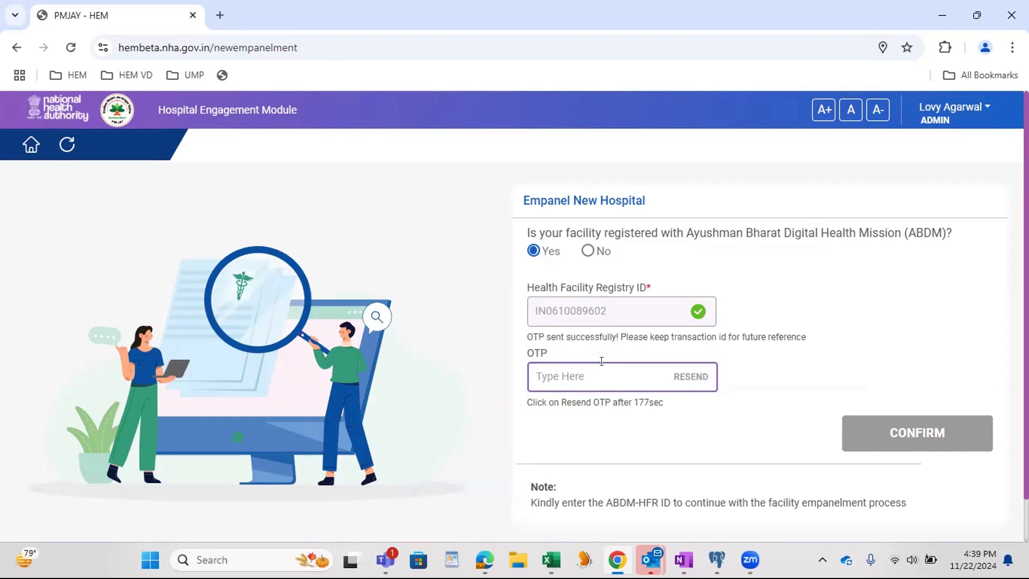
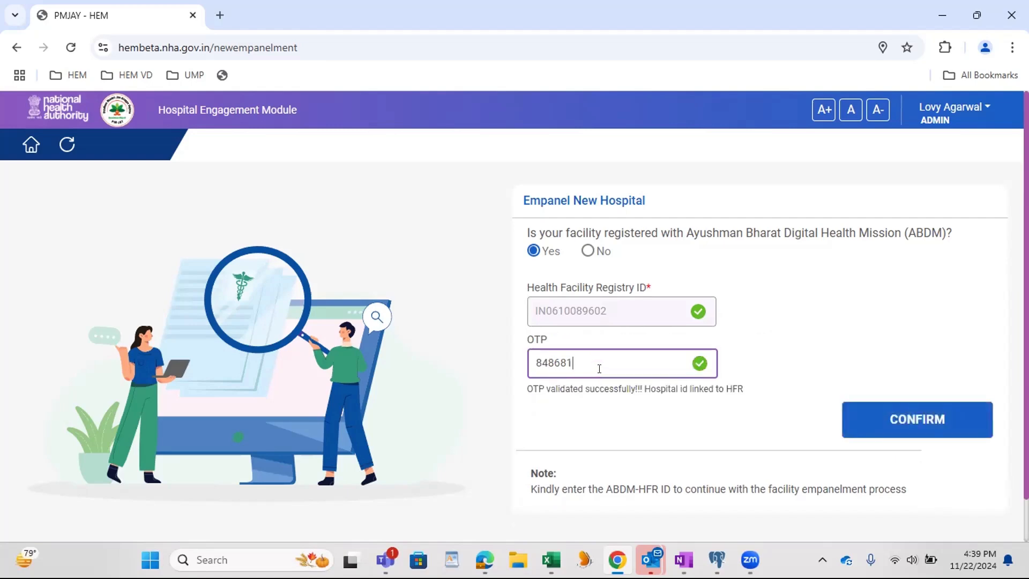
pyautogui.click(865, 428)
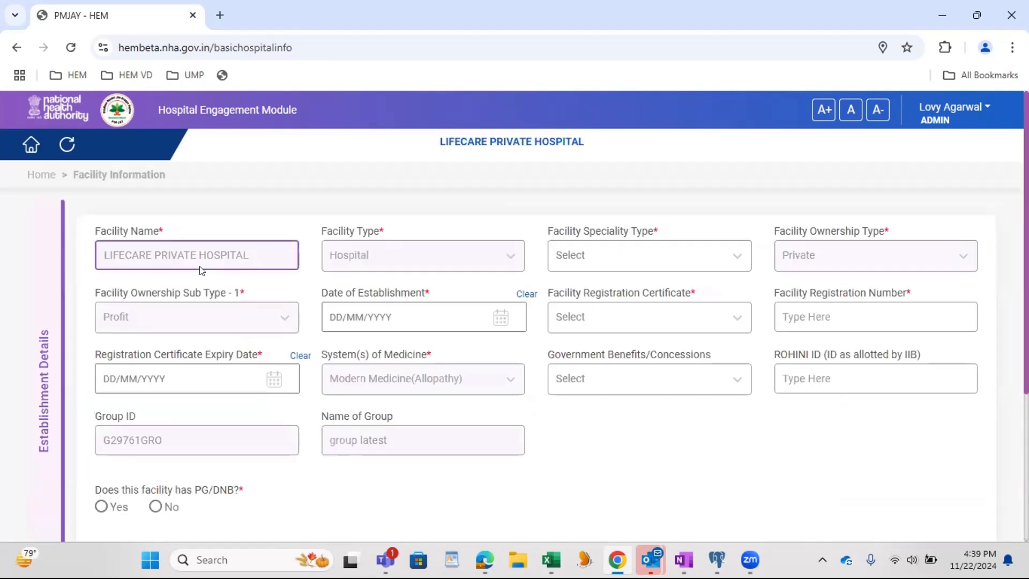
# Set Multi Speciality, established 06/08/2024, Hospital Registration Act, and a registration number
pyautogui.click(569, 258)
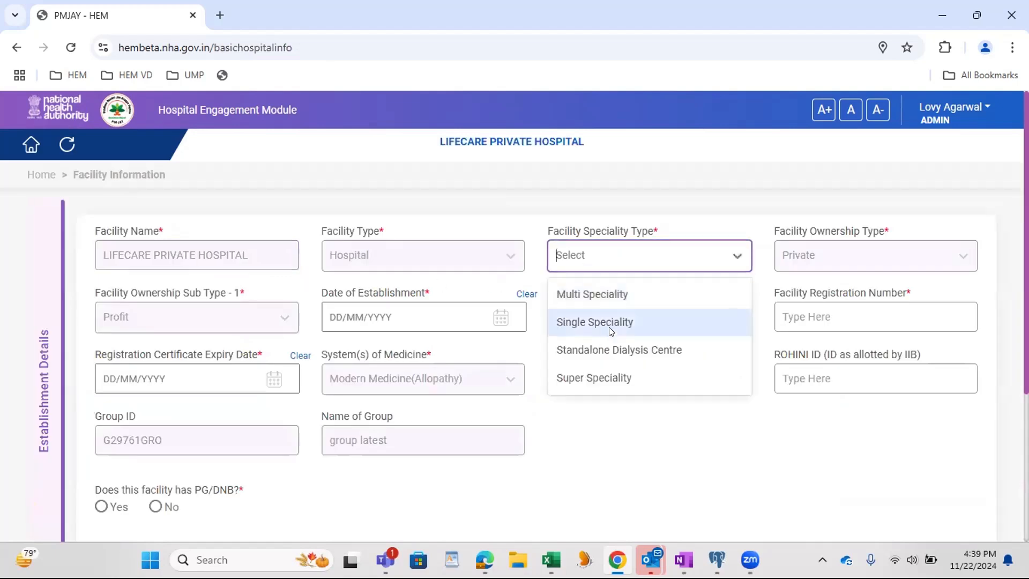
pyautogui.click(611, 294)
pyautogui.click(378, 321)
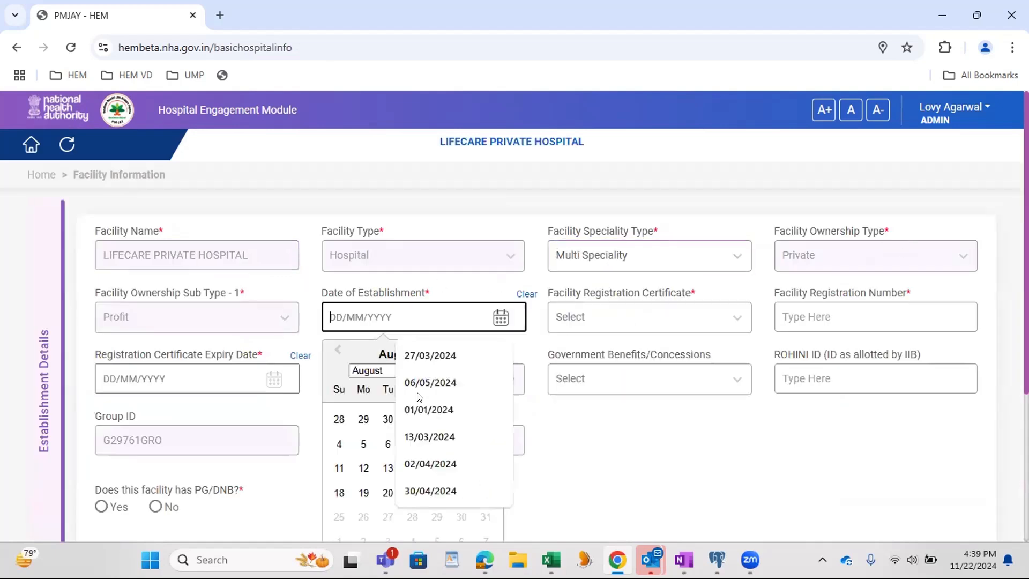
pyautogui.click(382, 446)
pyautogui.click(643, 317)
pyautogui.click(639, 372)
pyautogui.click(819, 274)
pyautogui.write('78979')
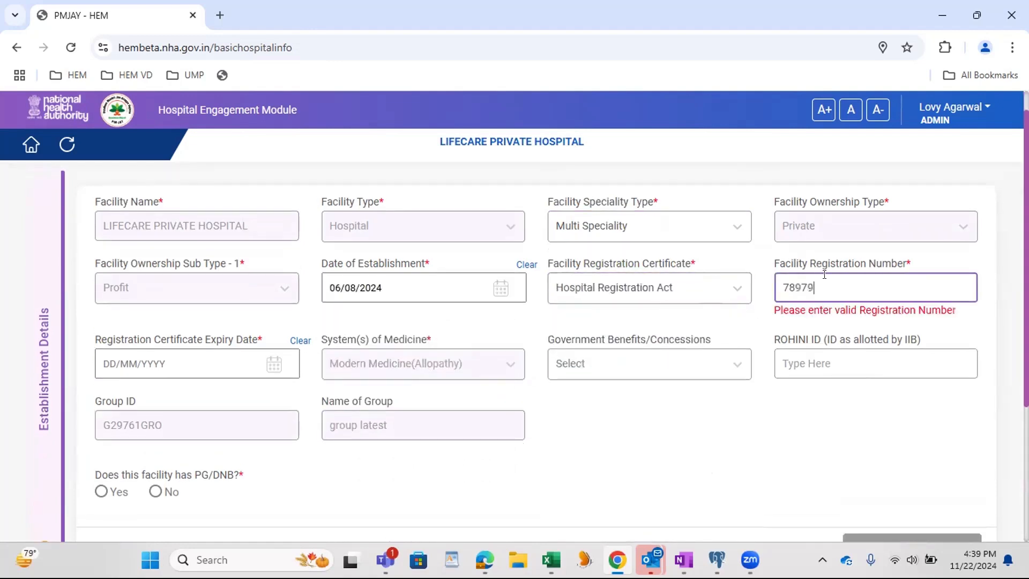
pyautogui.write('79797888')
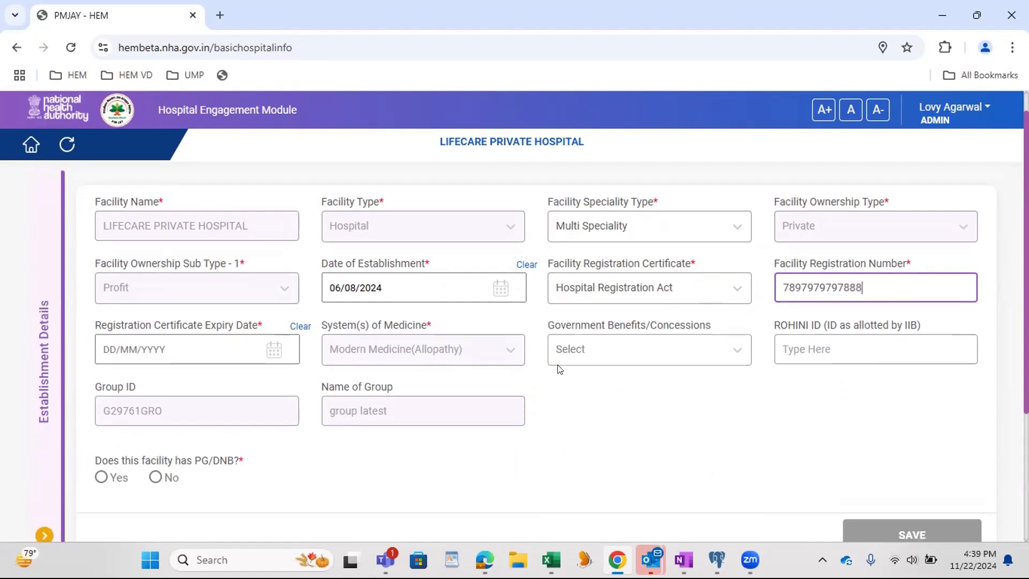
# Set certificate expiry 03/12/2024, Availing Tax Benefits, and a trial ROHINI ID
pyautogui.click(116, 349)
pyautogui.click(156, 304)
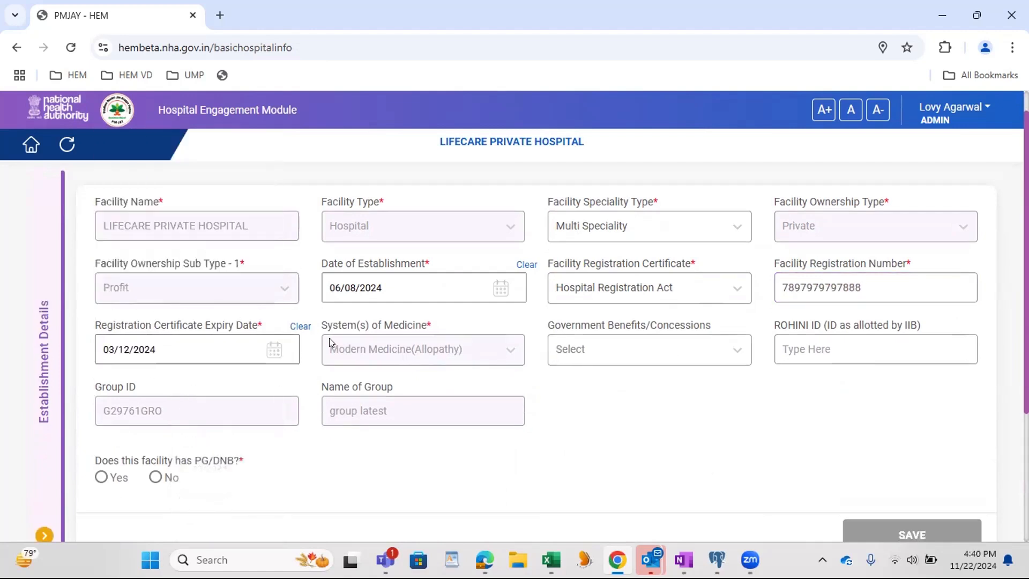
pyautogui.click(643, 347)
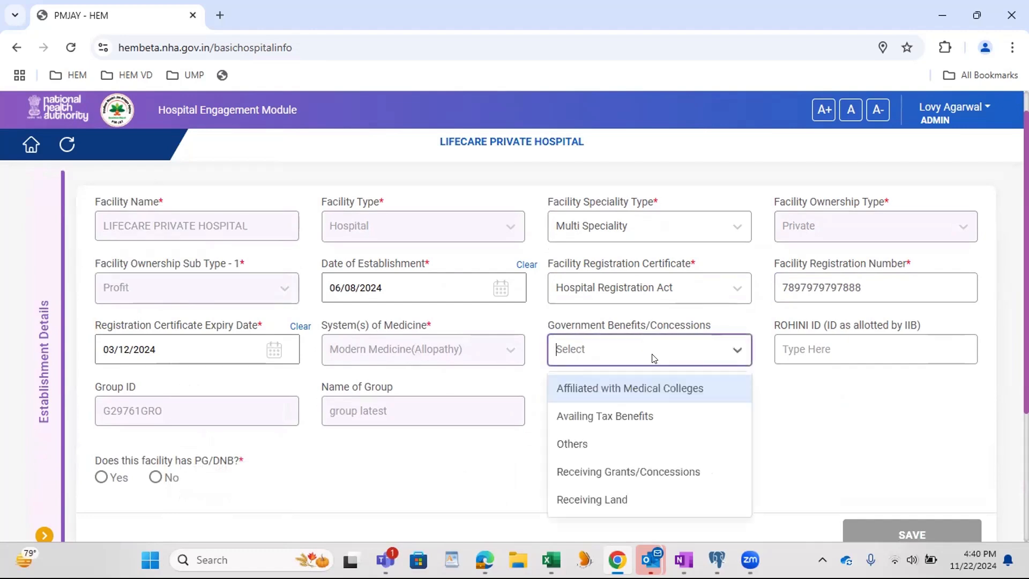
pyautogui.click(638, 415)
pyautogui.click(782, 354)
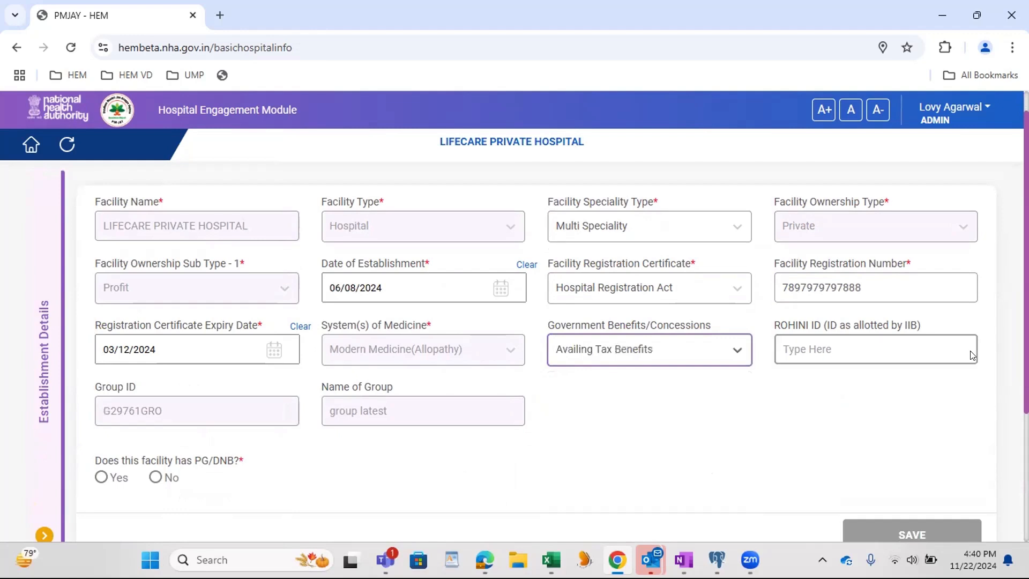
pyautogui.click(828, 349)
pyautogui.write('drfgd')
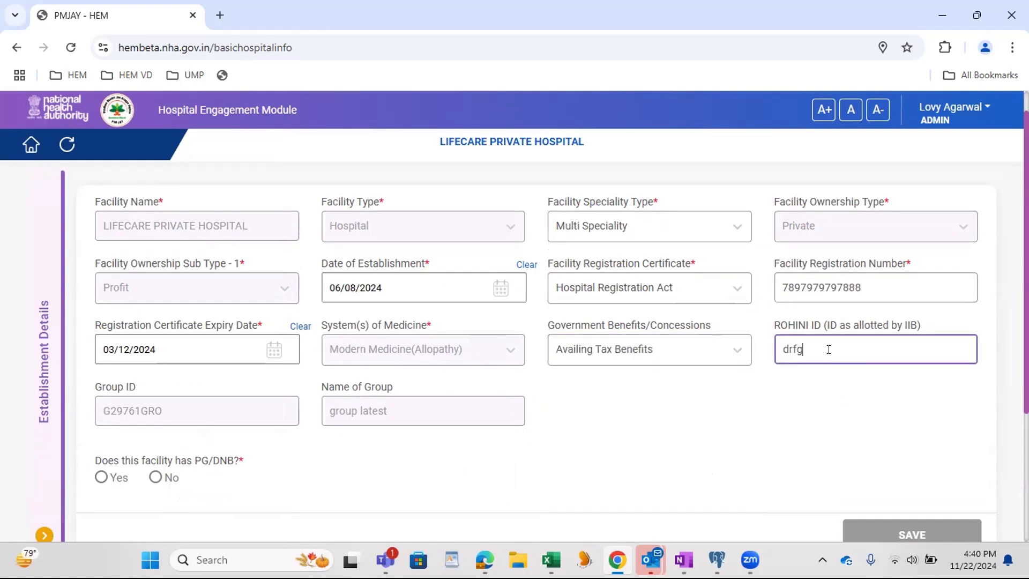
pyautogui.press('BackSpace')
pyautogui.press('BackSpace')
pyautogui.press('BackSpace')
pyautogui.press('BackSpace')
pyautogui.press('BackSpace')
pyautogui.write('ID')
pyautogui.click(777, 424)
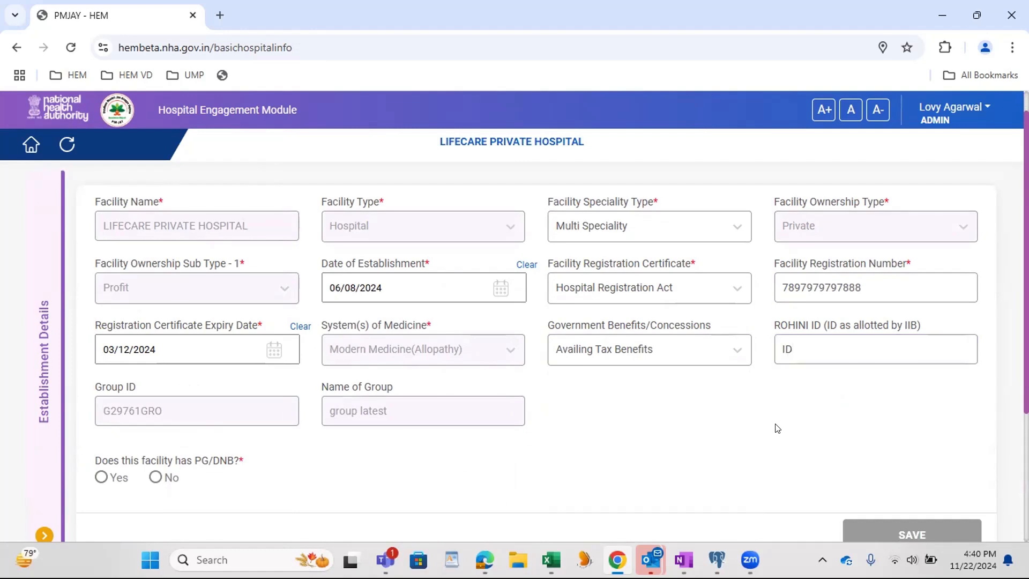
# Toggle the PG/DNB answer between No and Yes, leaving it on Yes
pyautogui.click(161, 477)
pyautogui.click(115, 478)
pyautogui.click(154, 477)
pyautogui.click(102, 478)
pyautogui.scroll(-1, 616, 419)
pyautogui.scroll(1, 622, 385)
# Change benefits to Affiliated with Medical Colleges, expiry to 25/12/2024, edit ROHINI ID, then reload without saving
pyautogui.click(632, 349)
pyautogui.click(631, 393)
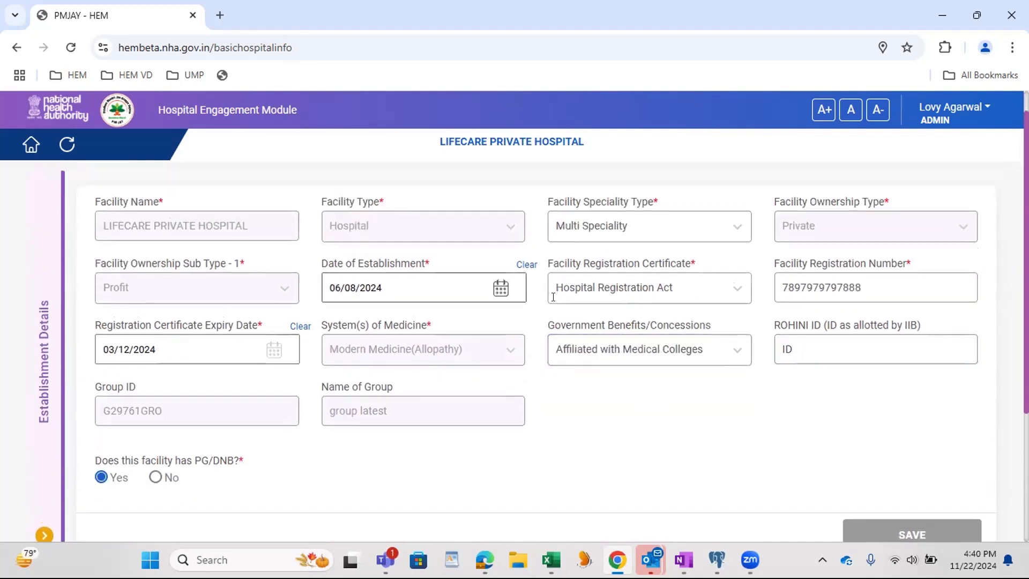
pyautogui.click(197, 349)
pyautogui.click(184, 264)
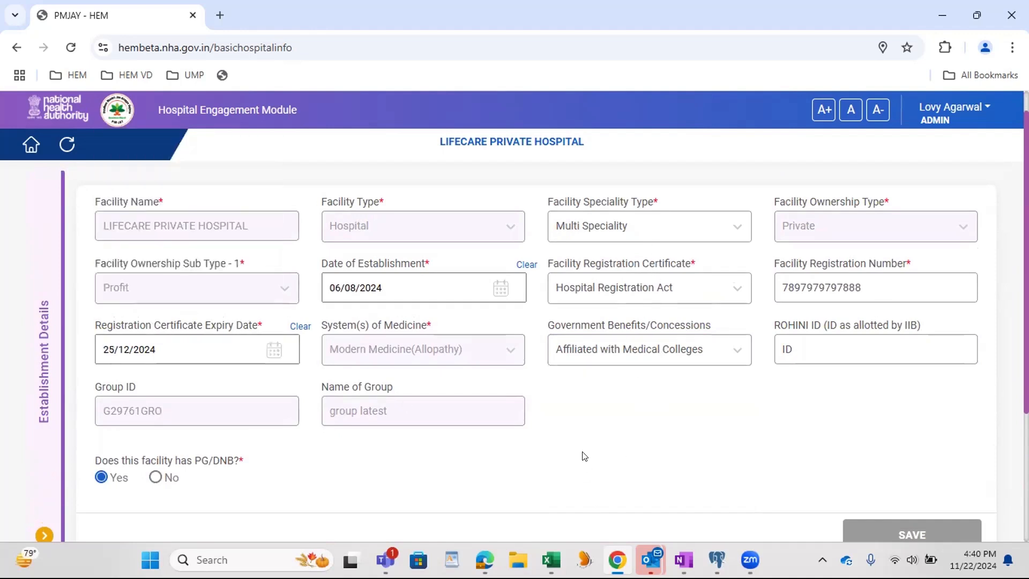
pyautogui.scroll(-1, 583, 443)
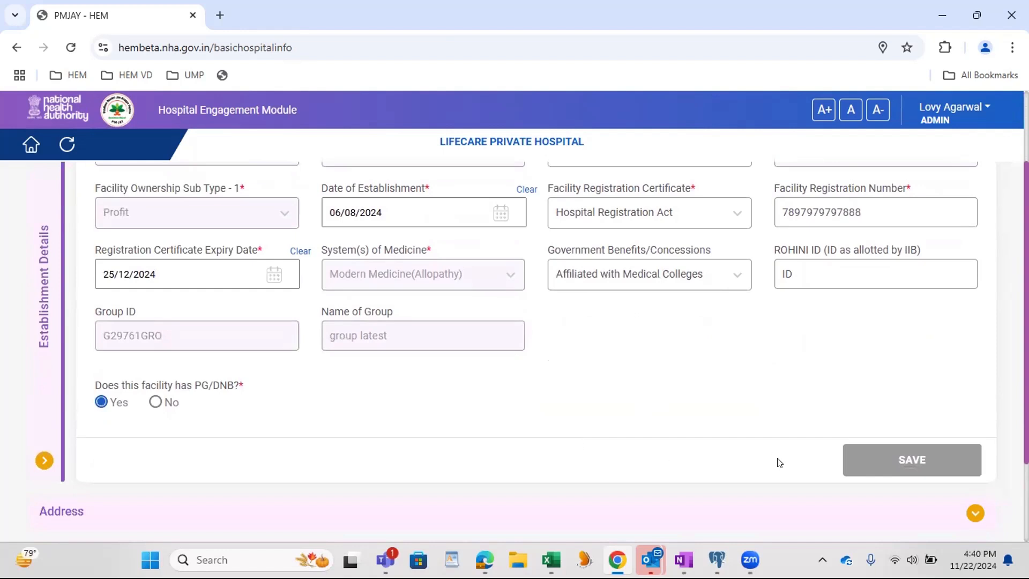
pyautogui.click(824, 265)
pyautogui.write('IDfgdg')
pyautogui.click(858, 362)
pyautogui.scroll(1, 607, 427)
pyautogui.scroll(1, 606, 427)
pyautogui.click(67, 145)
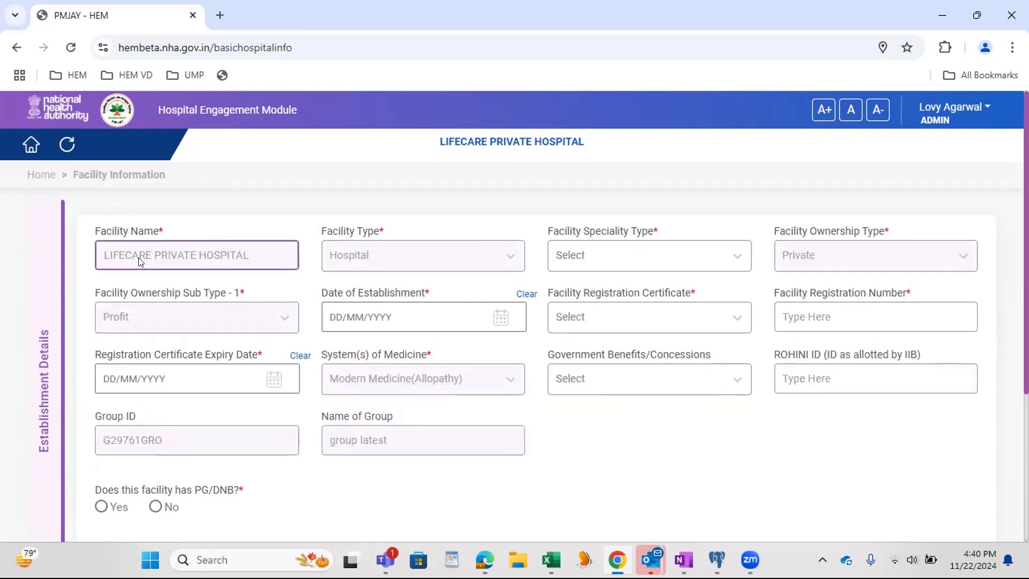
# Refill Multi Speciality, established 30/07/2024, Hospital Registration Act, and a registration number
pyautogui.click(644, 263)
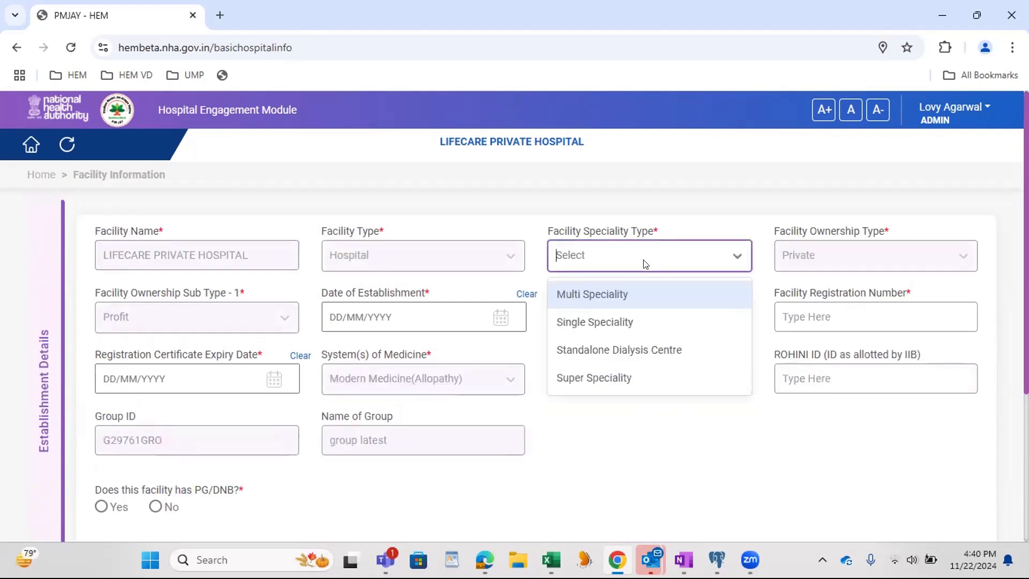
pyautogui.click(638, 292)
pyautogui.click(348, 319)
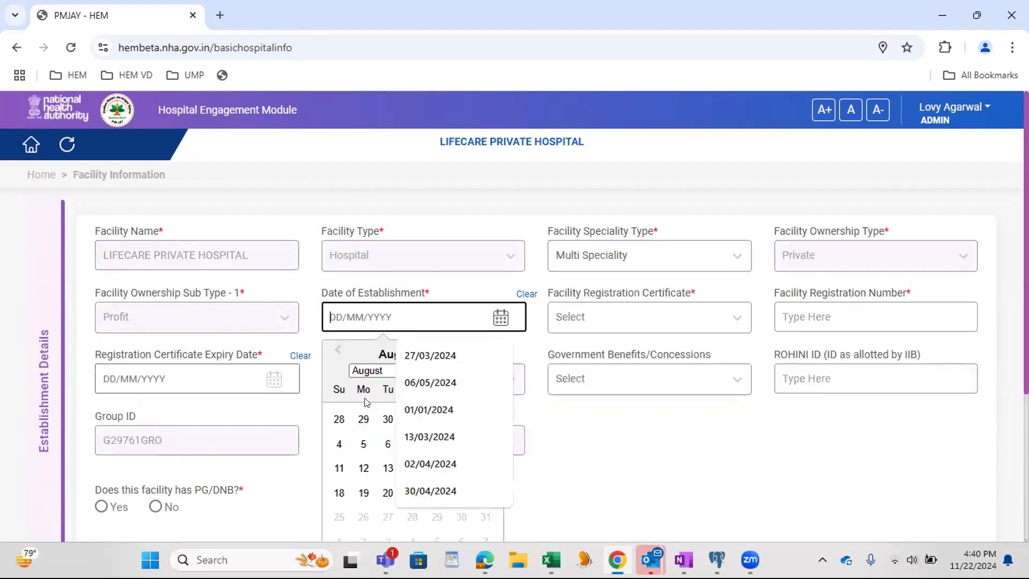
pyautogui.click(384, 419)
pyautogui.click(659, 324)
pyautogui.click(657, 368)
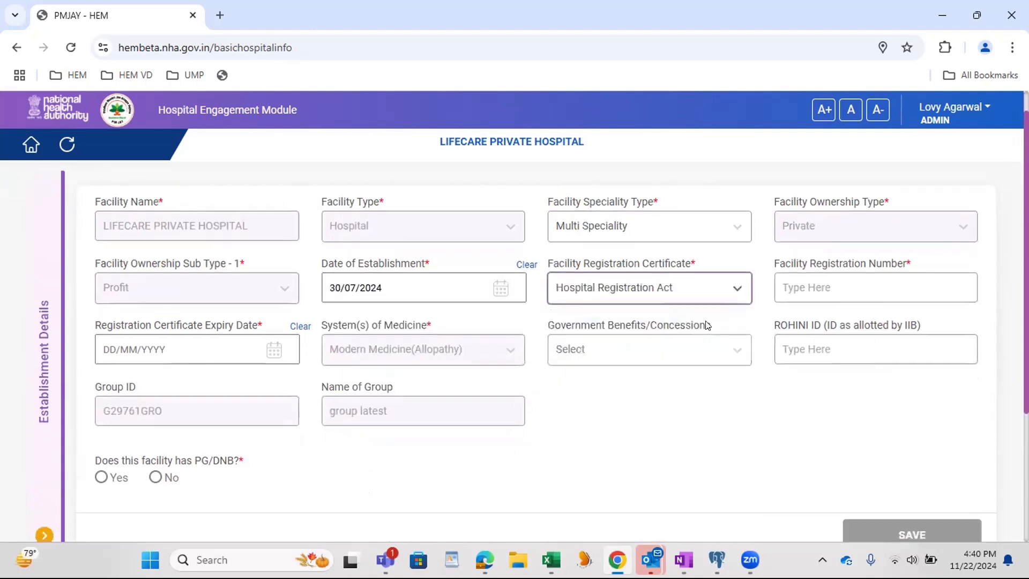
pyautogui.click(807, 286)
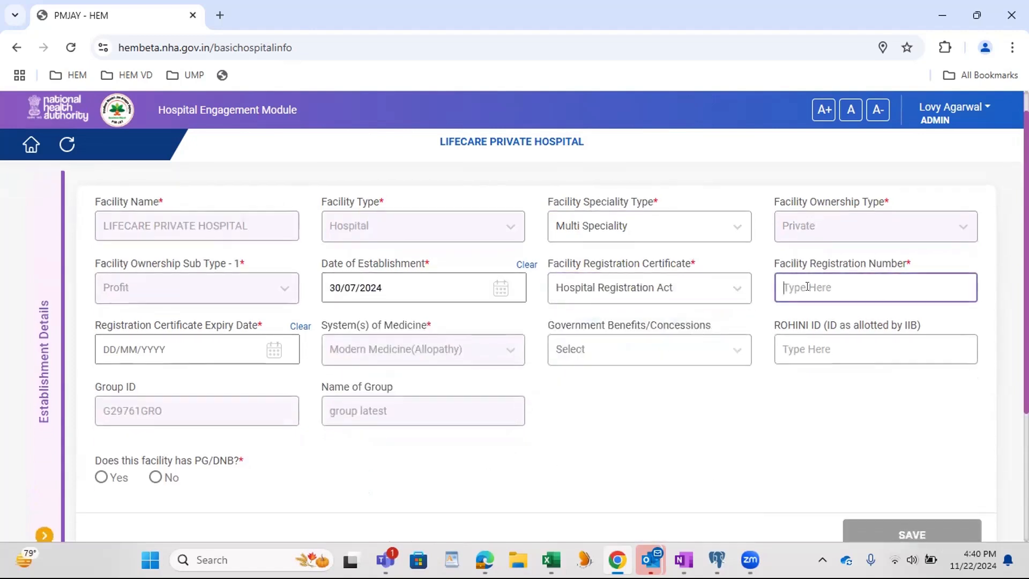
pyautogui.write('67866')
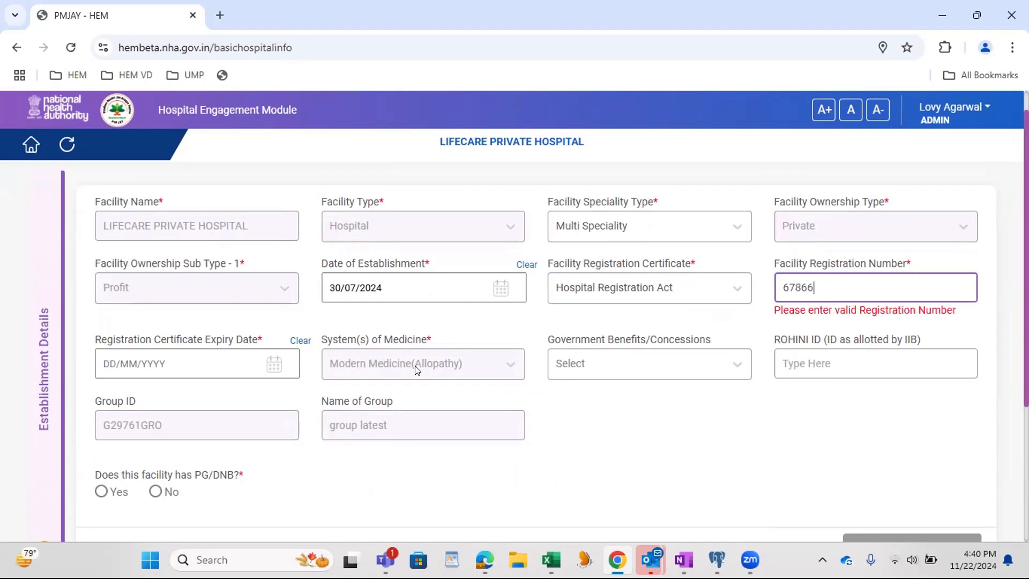
pyautogui.write('86767868')
# Set certificate expiry 25/11/2024, Availing Tax Benefits, and PG/DNB to No
pyautogui.click(202, 349)
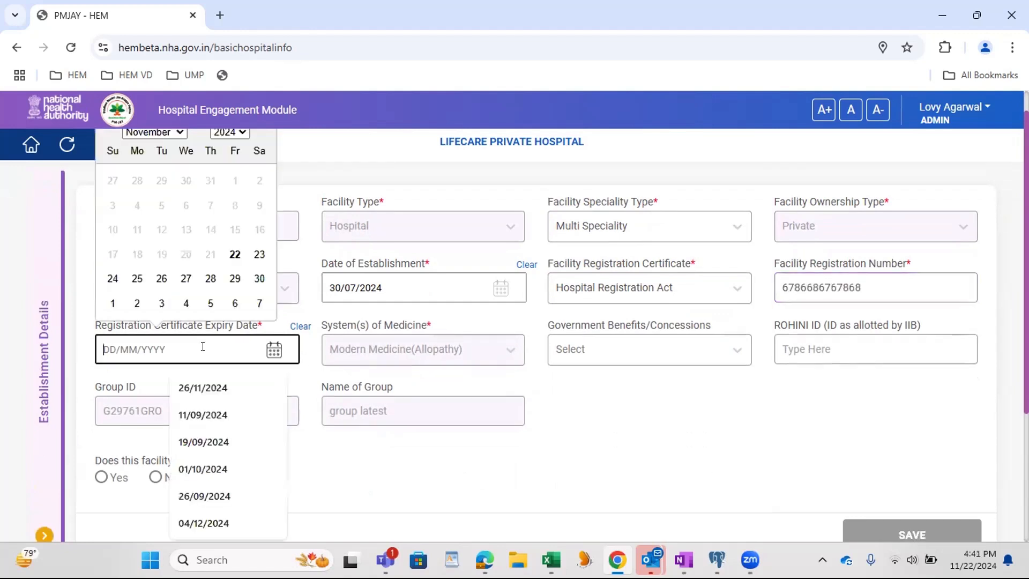
pyautogui.click(138, 279)
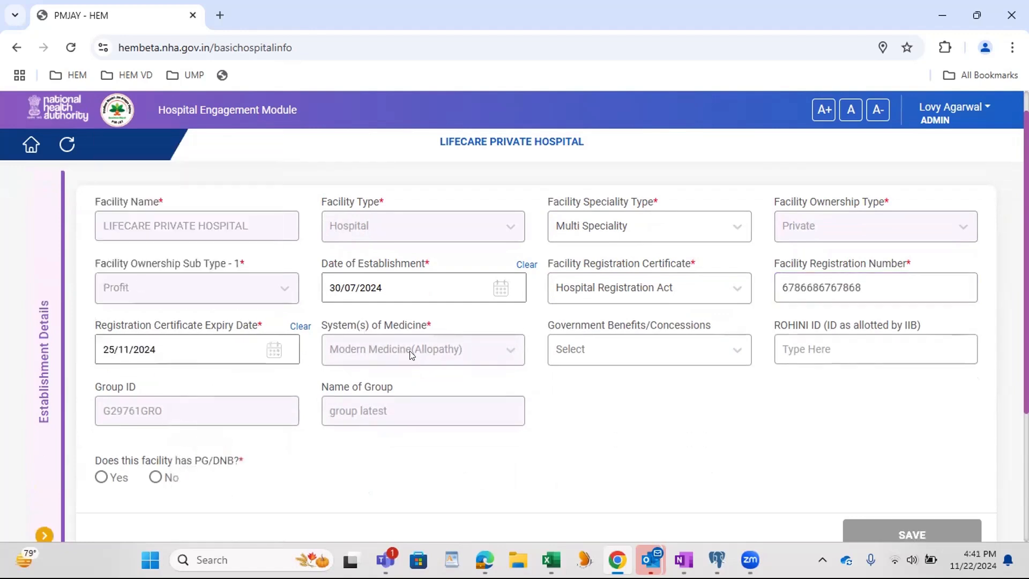
pyautogui.click(618, 354)
pyautogui.click(641, 410)
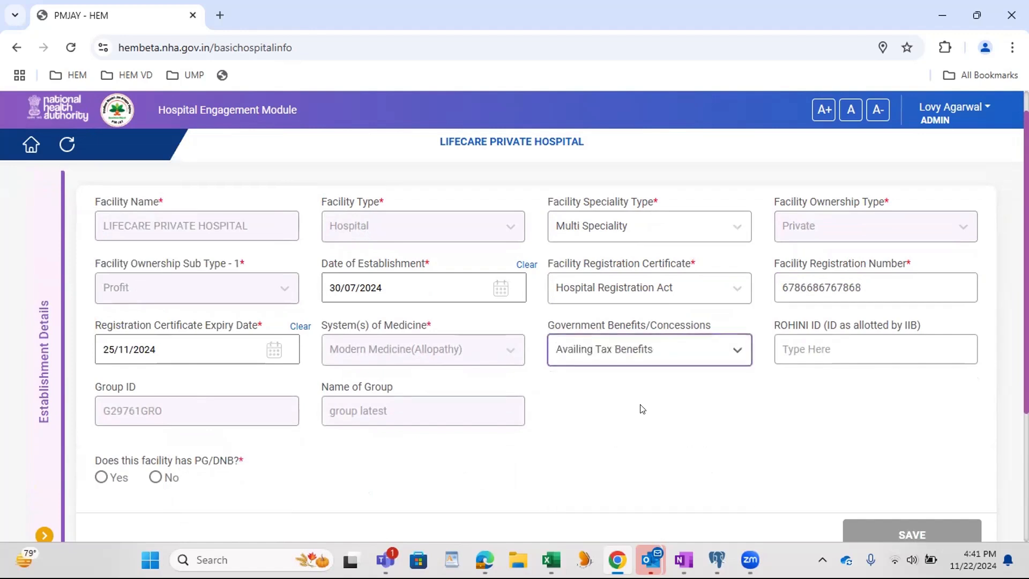
pyautogui.click(157, 477)
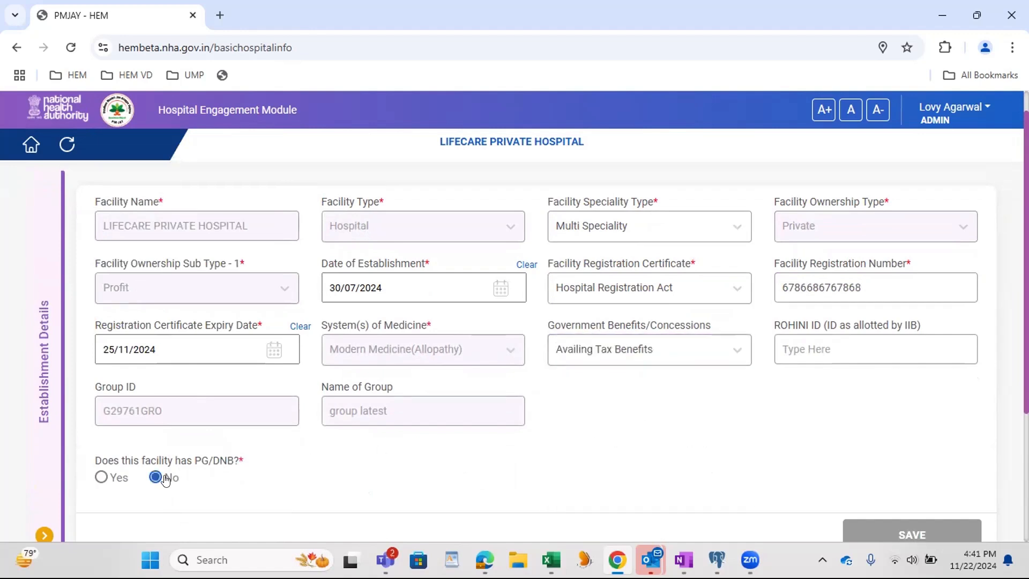
pyautogui.scroll(-1, 787, 450)
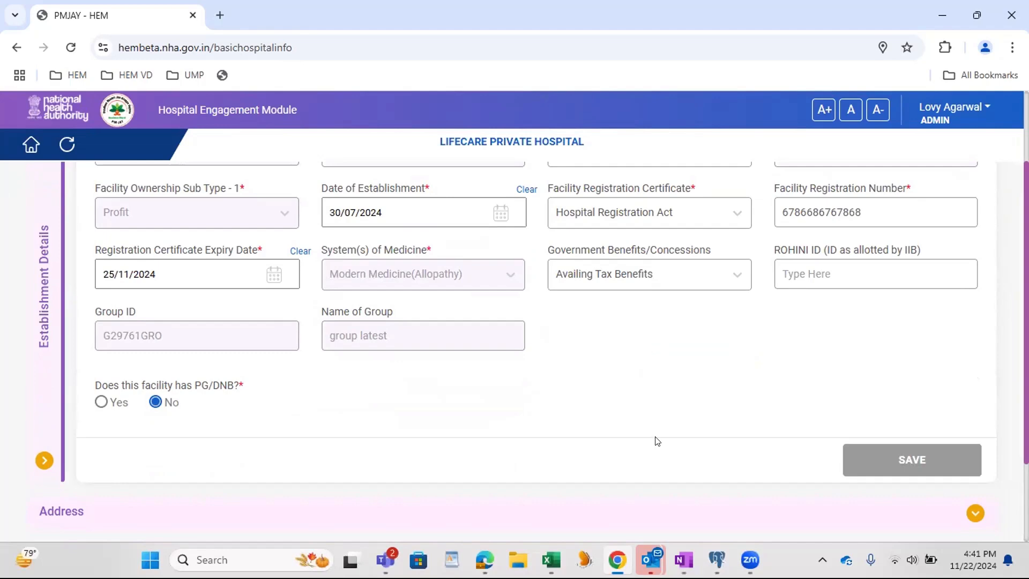
pyautogui.scroll(-2, 657, 441)
pyautogui.scroll(4, 656, 437)
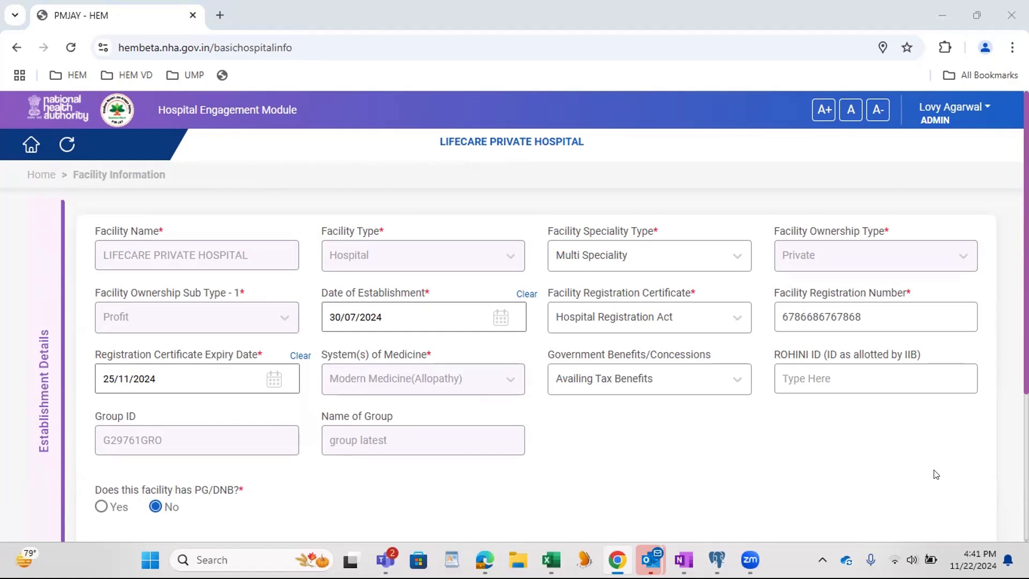
pyautogui.scroll(-1, 797, 452)
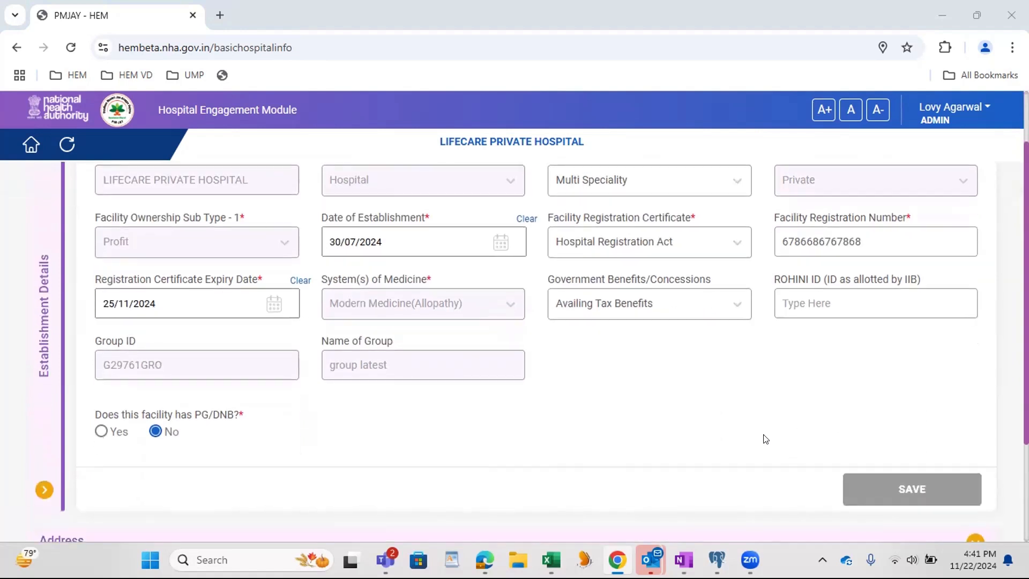
pyautogui.scroll(1, 755, 432)
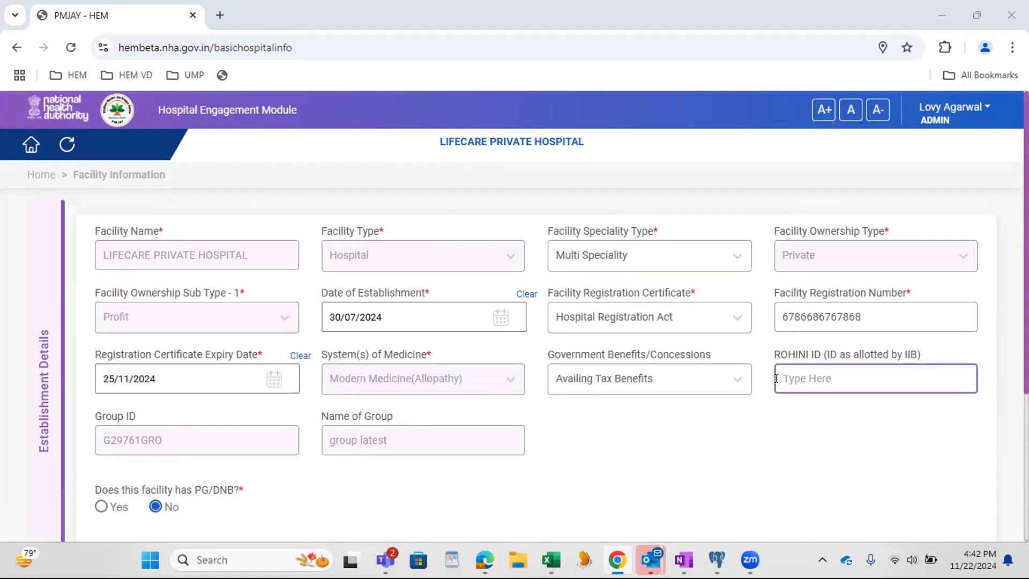
pyautogui.scroll(-2, 744, 403)
pyautogui.scroll(2, 712, 391)
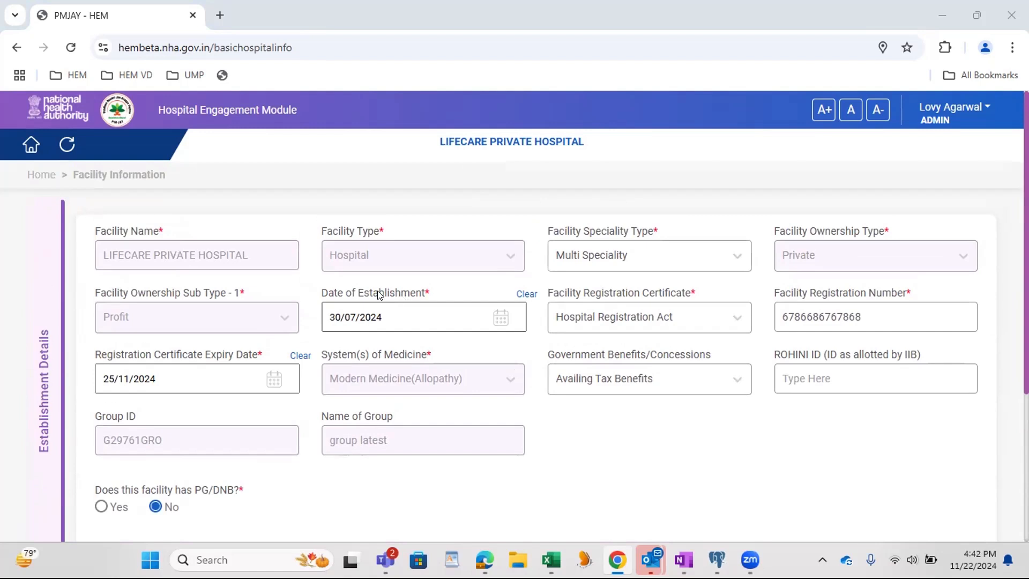
pyautogui.click(31, 144)
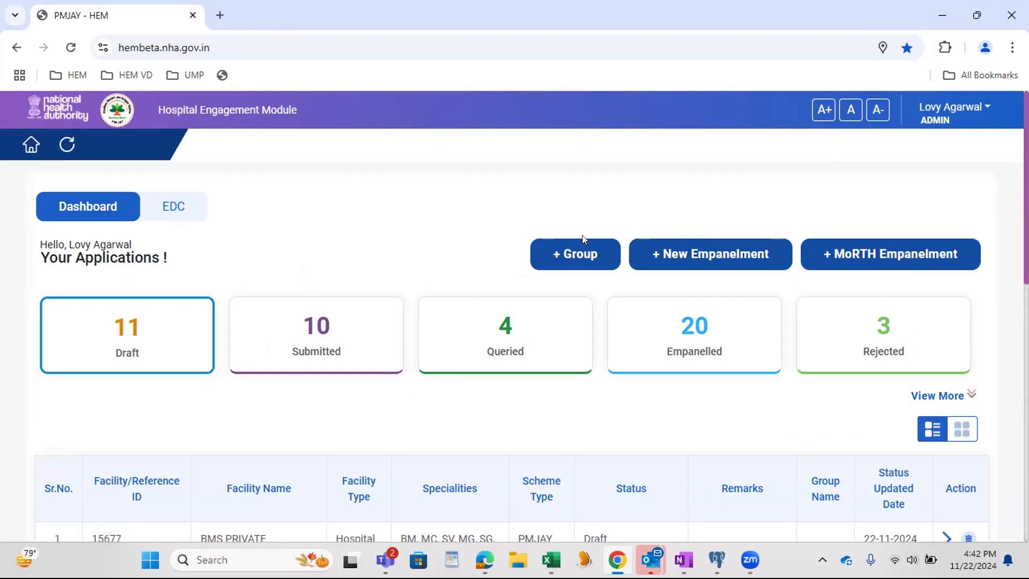
# Begin a new empanelment with No for group and Yes for ABDM, then go back Home
pyautogui.click(723, 256)
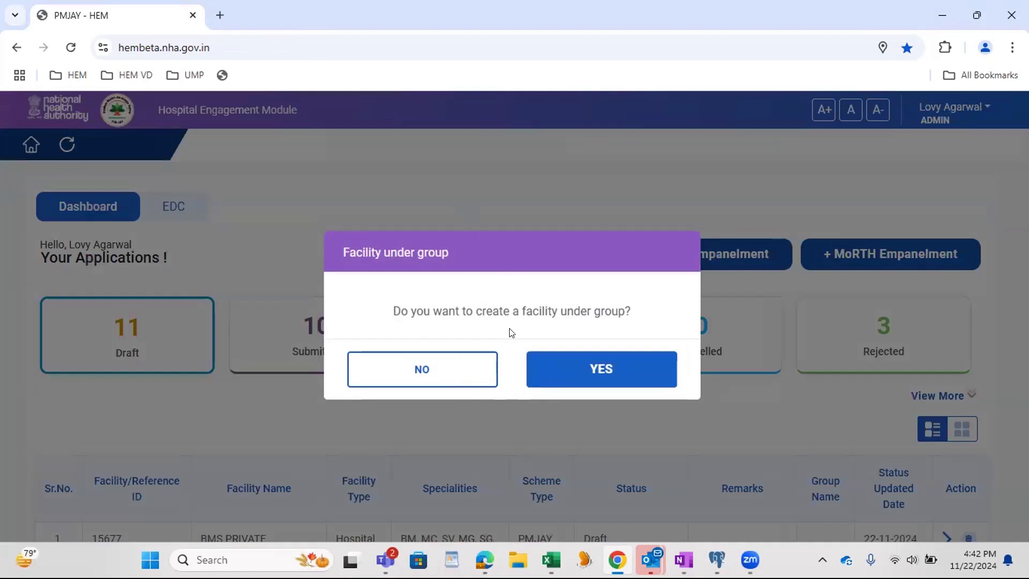
pyautogui.click(452, 368)
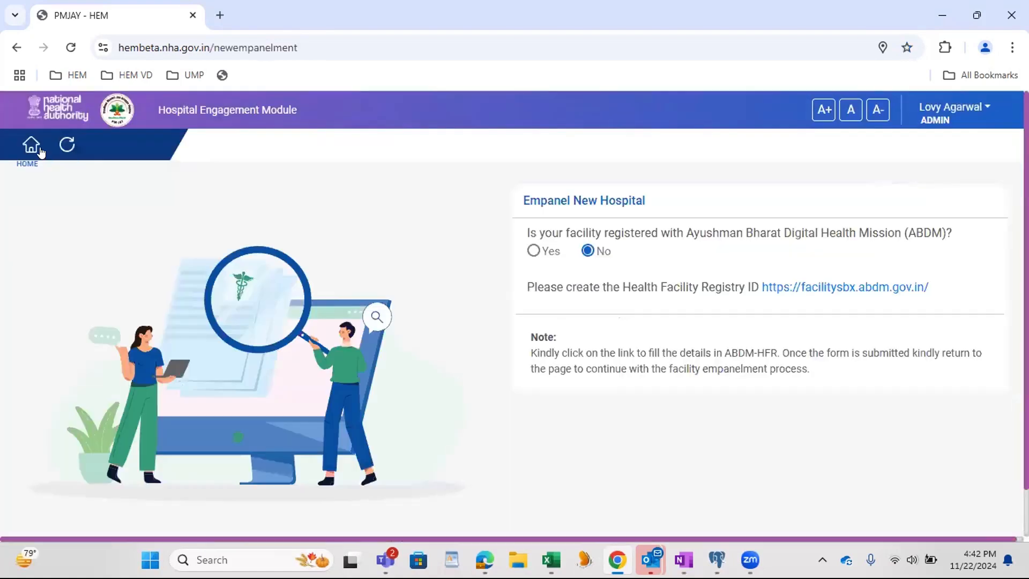
pyautogui.click(533, 251)
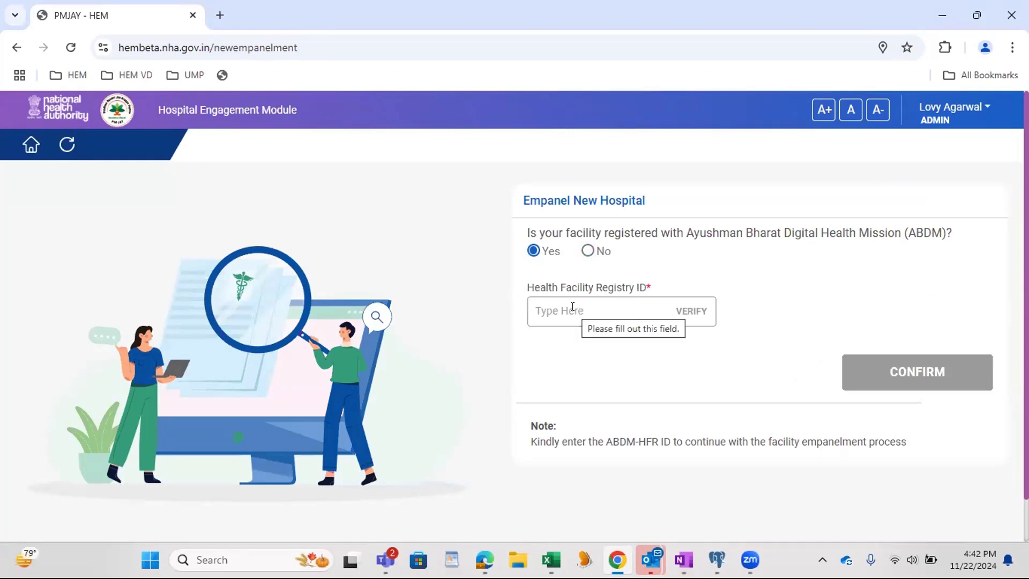
pyautogui.click(31, 145)
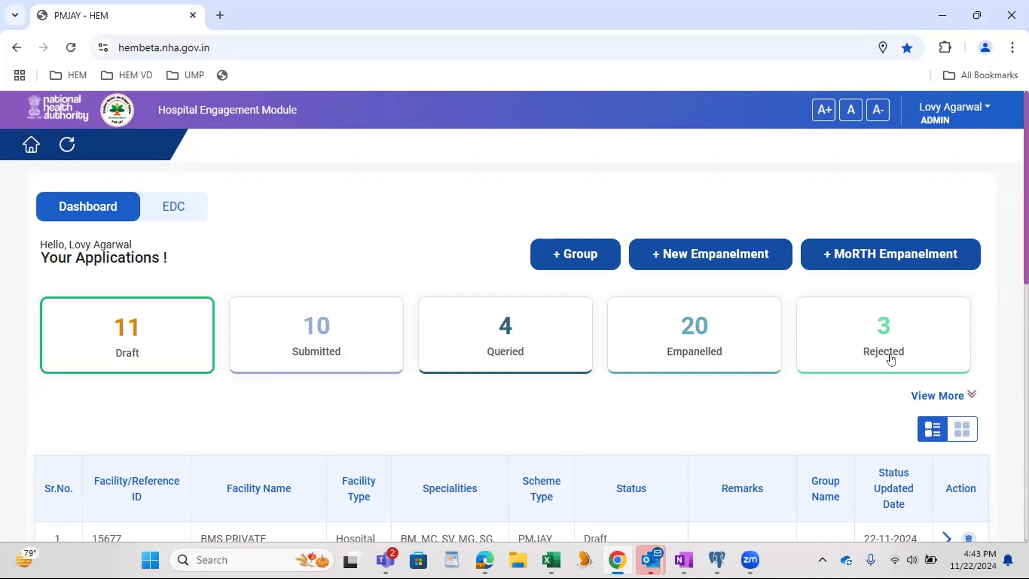
# Expand and collapse the extra application status counts twice
pyautogui.click(933, 398)
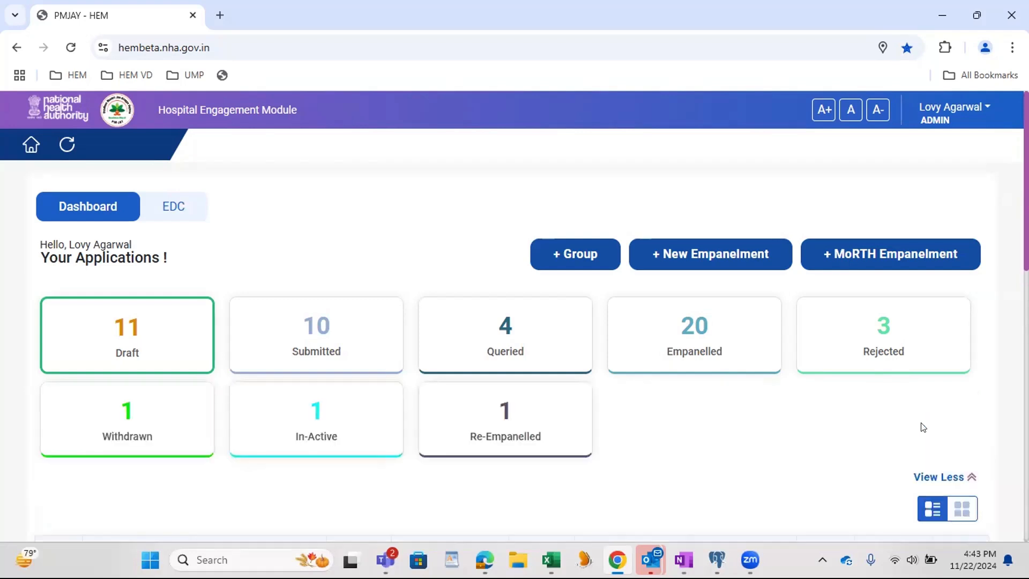
pyautogui.click(930, 476)
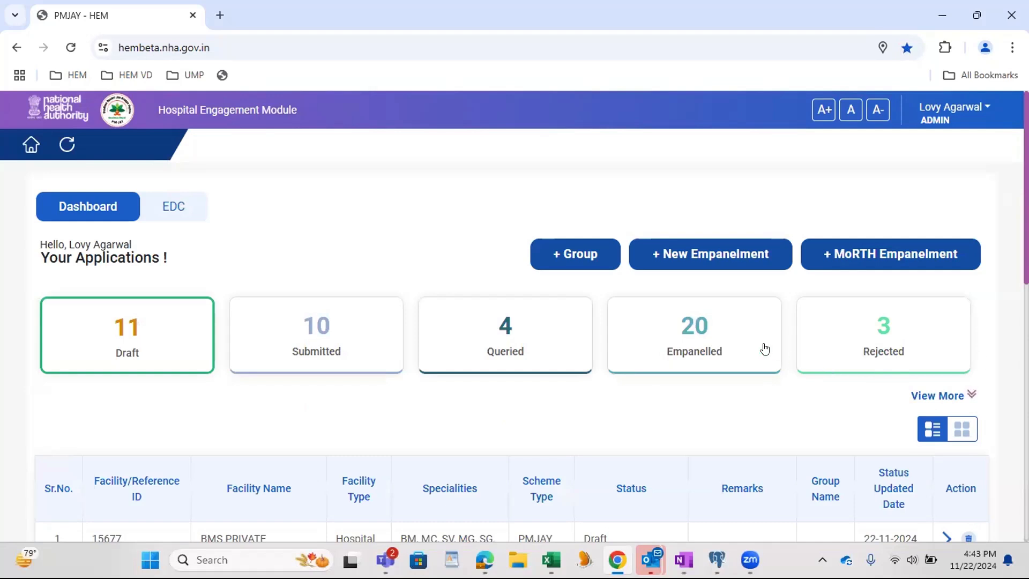
pyautogui.click(931, 397)
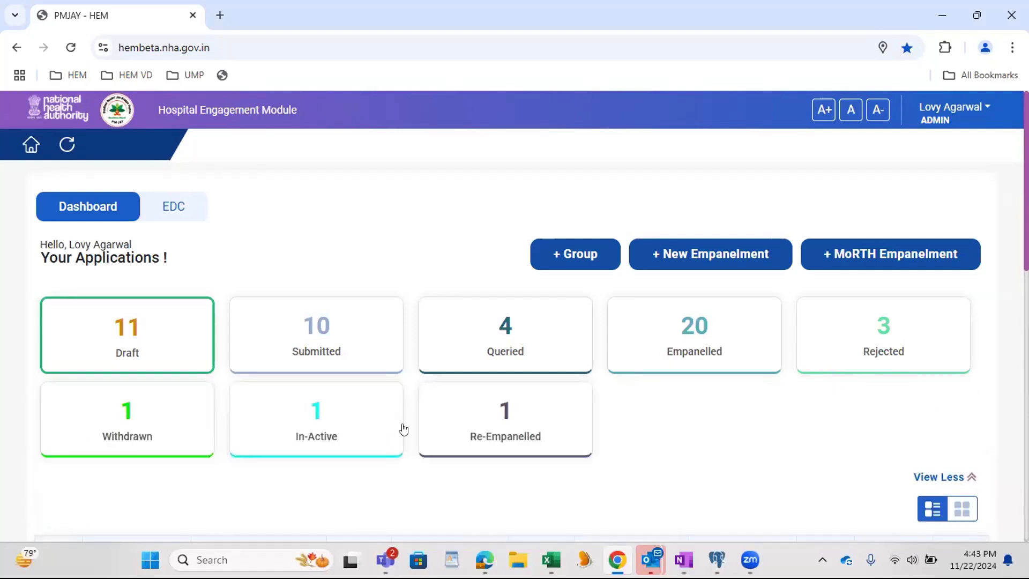
pyautogui.click(946, 476)
pyautogui.scroll(-3, 863, 418)
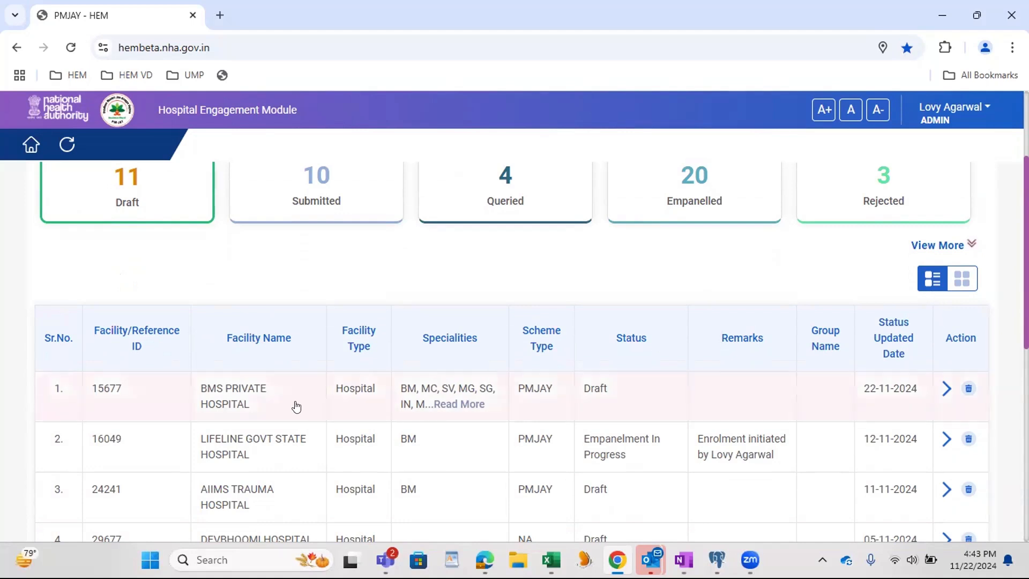
# Switch the applications to card view and back to table view, then refresh the dashboard
pyautogui.click(963, 279)
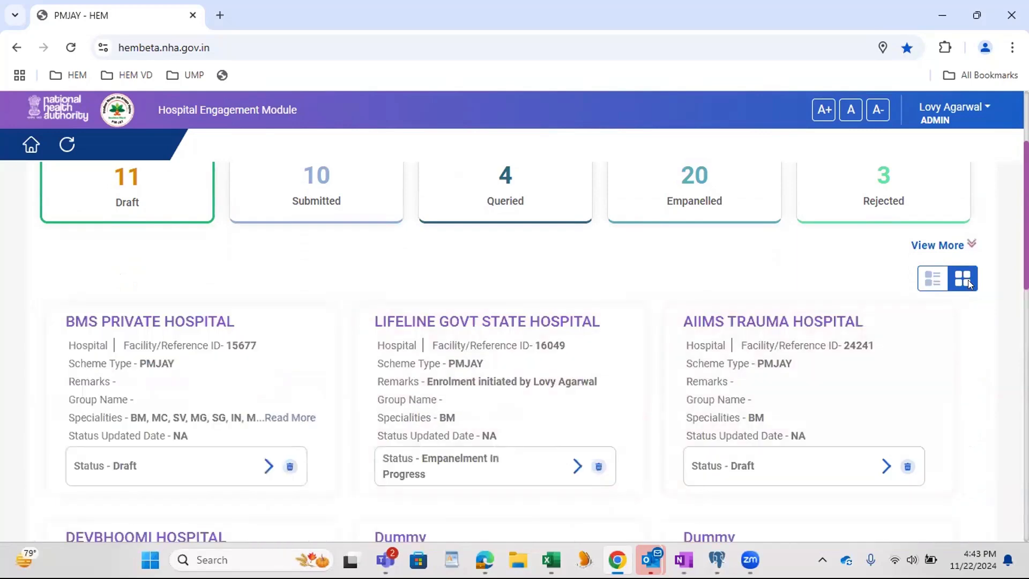
pyautogui.scroll(-3, 355, 368)
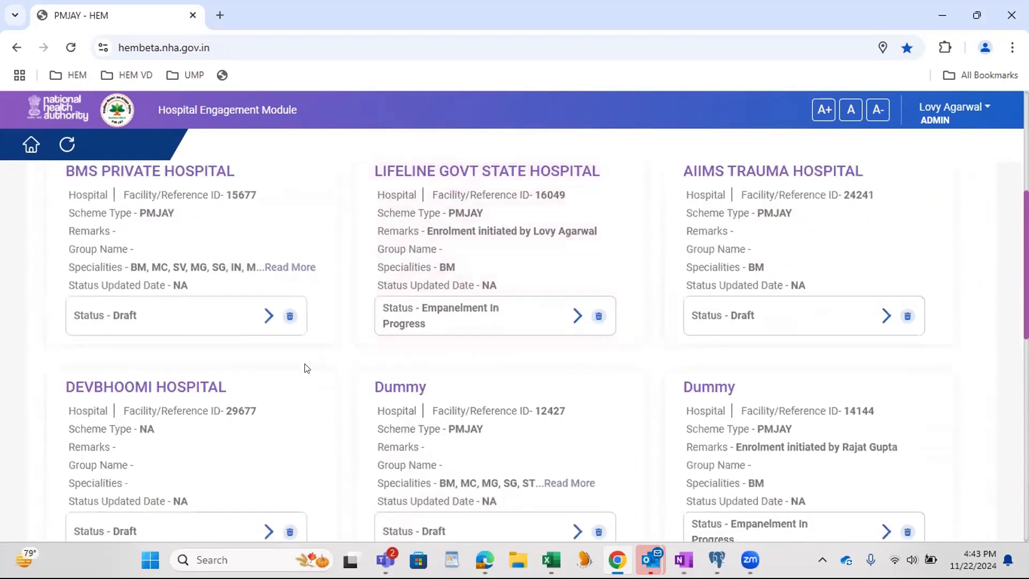
pyautogui.scroll(3, 525, 380)
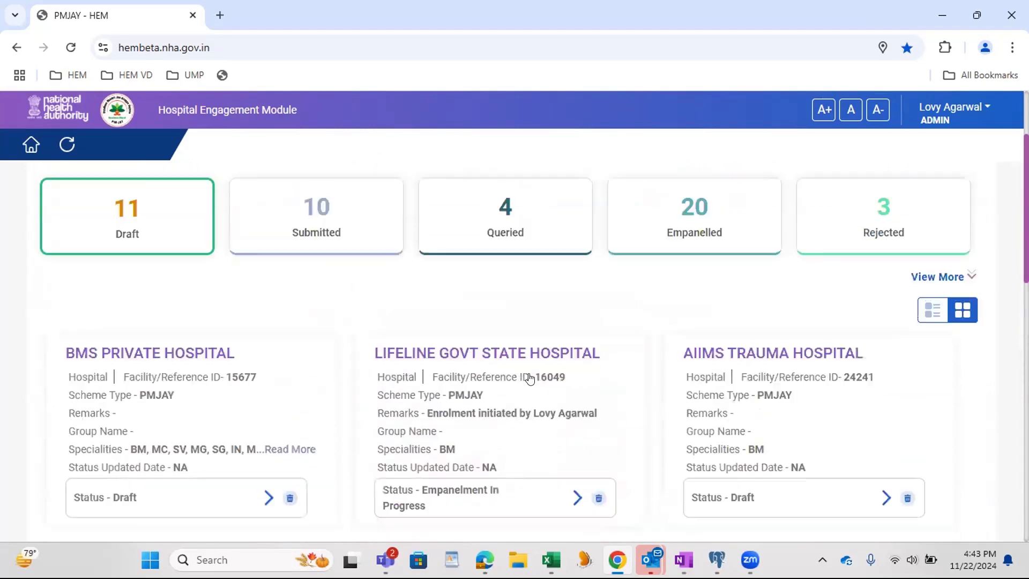
pyautogui.scroll(2, 529, 378)
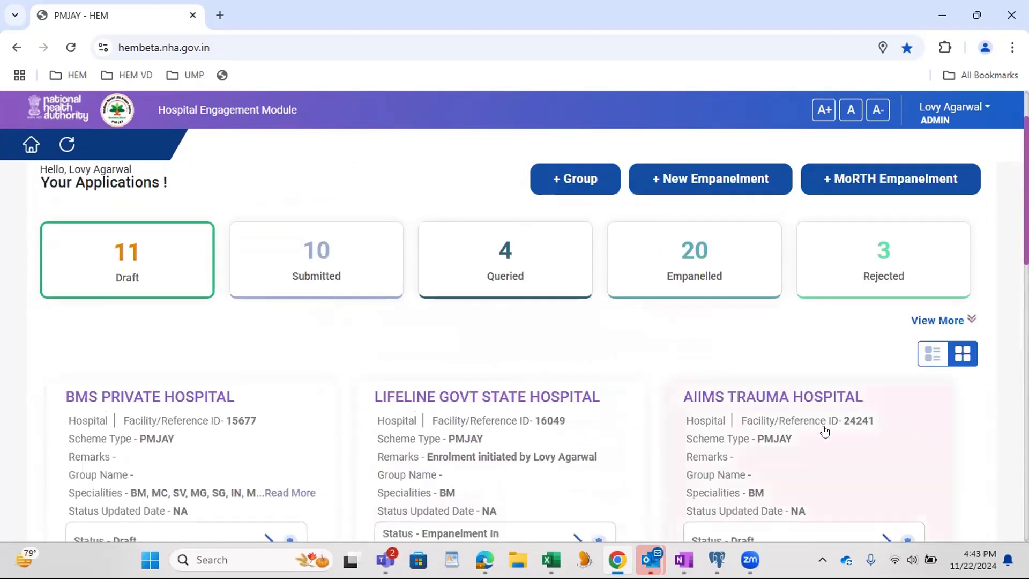
pyautogui.scroll(2, 823, 428)
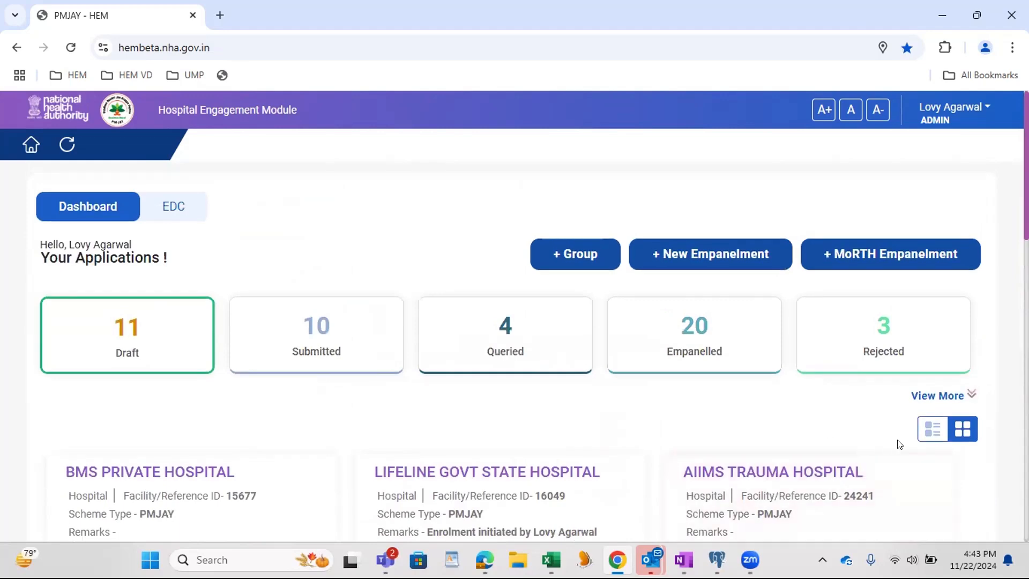
pyautogui.click(932, 429)
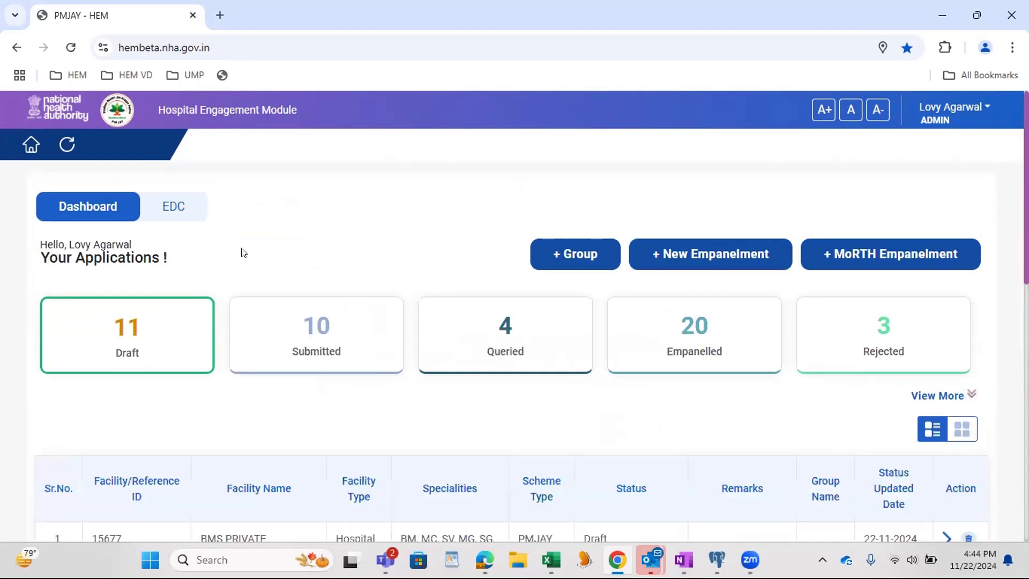
pyautogui.click(75, 146)
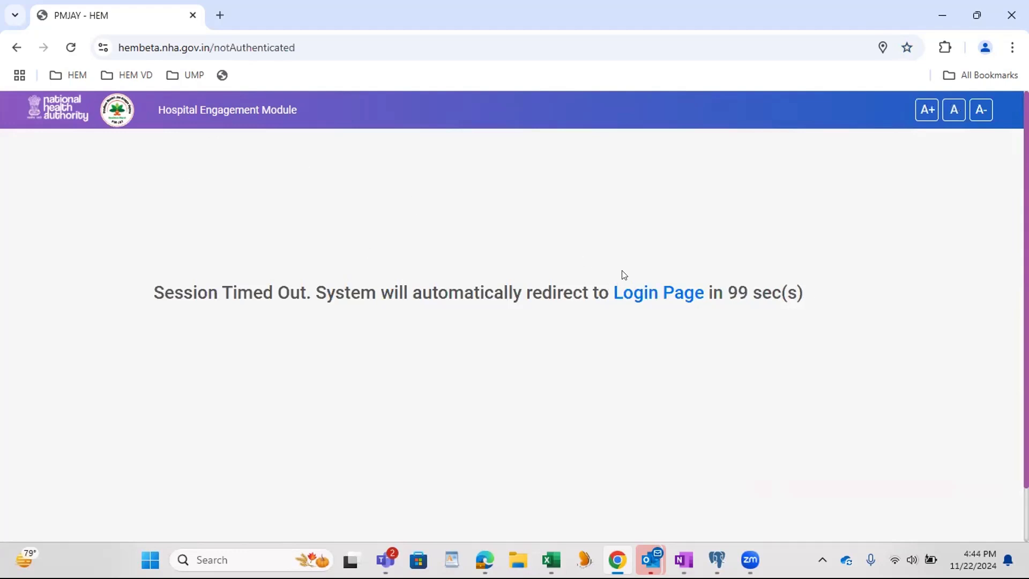
# Go to the reloaded login page, enter the captcha and user ID, and verify it
pyautogui.click(72, 46)
pyautogui.click(667, 298)
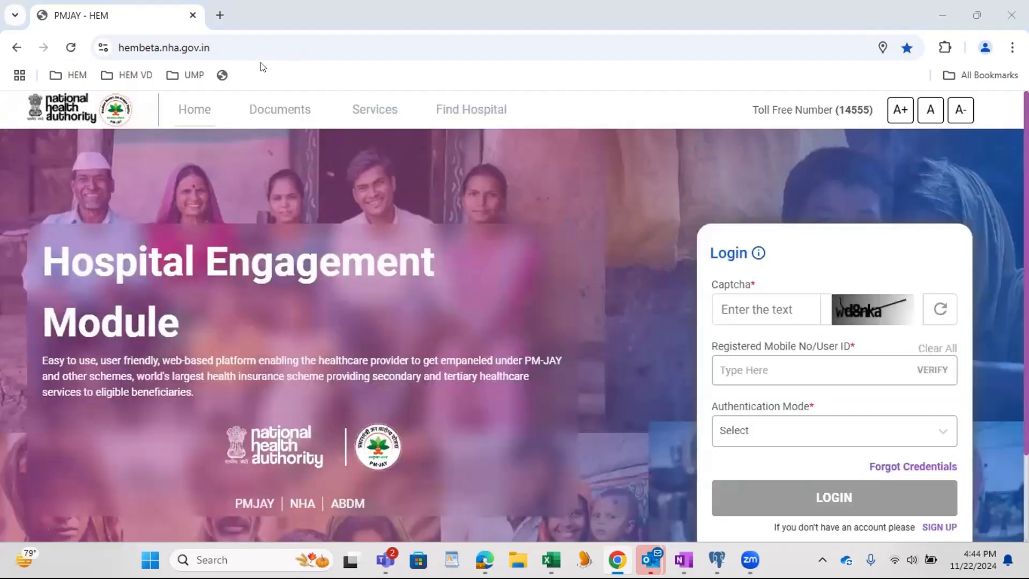
pyautogui.click(71, 49)
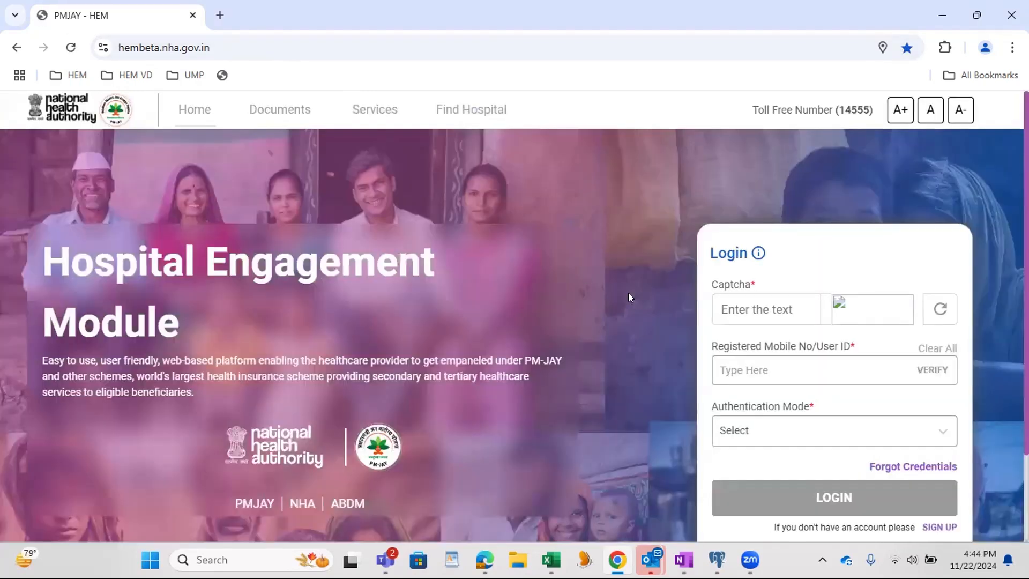
pyautogui.write('b88may')
pyautogui.press('Tab')
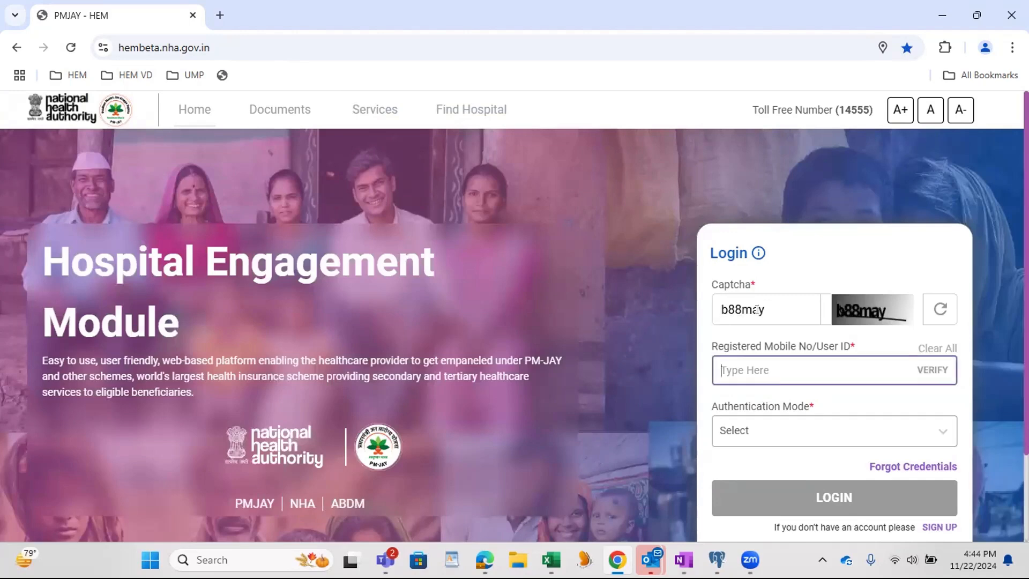
pyautogui.write('Rajat@stage')
pyautogui.click(922, 375)
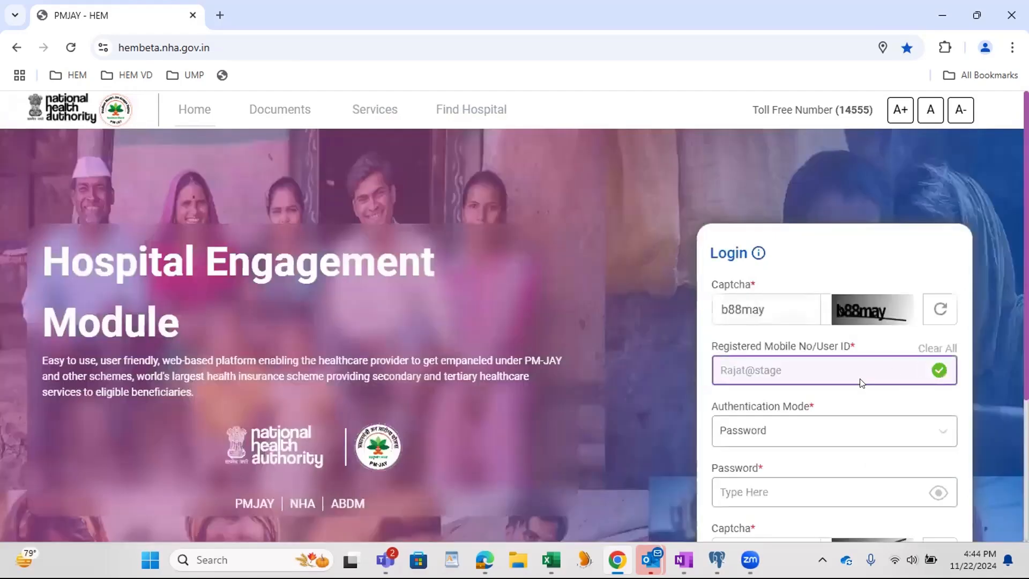
# Enter the password and second captcha, log in, and select the Cyber Hospital draft
pyautogui.scroll(-3, 861, 381)
pyautogui.click(760, 343)
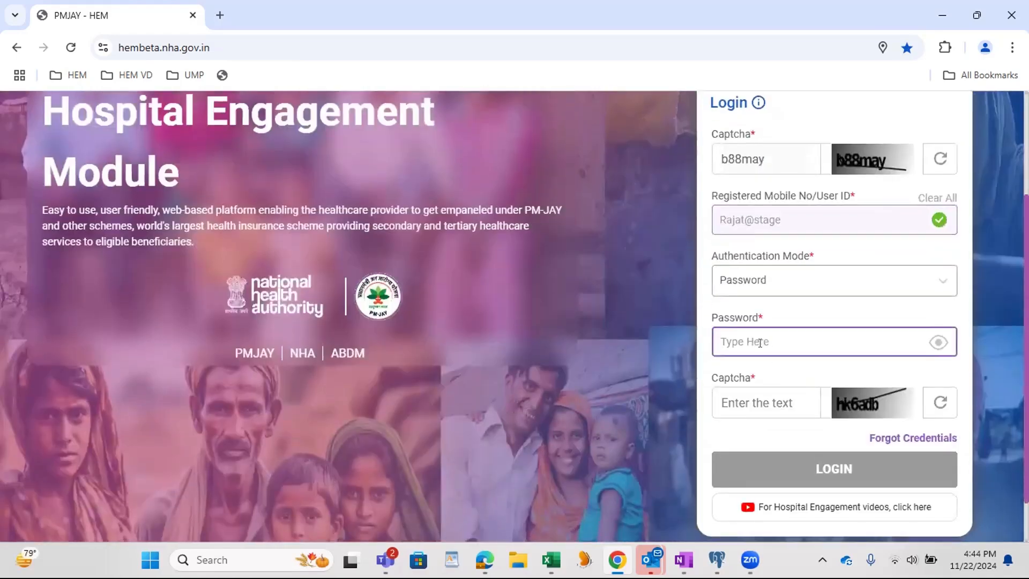
pyautogui.write('*********')
pyautogui.press('Tab')
pyautogui.write('hk')
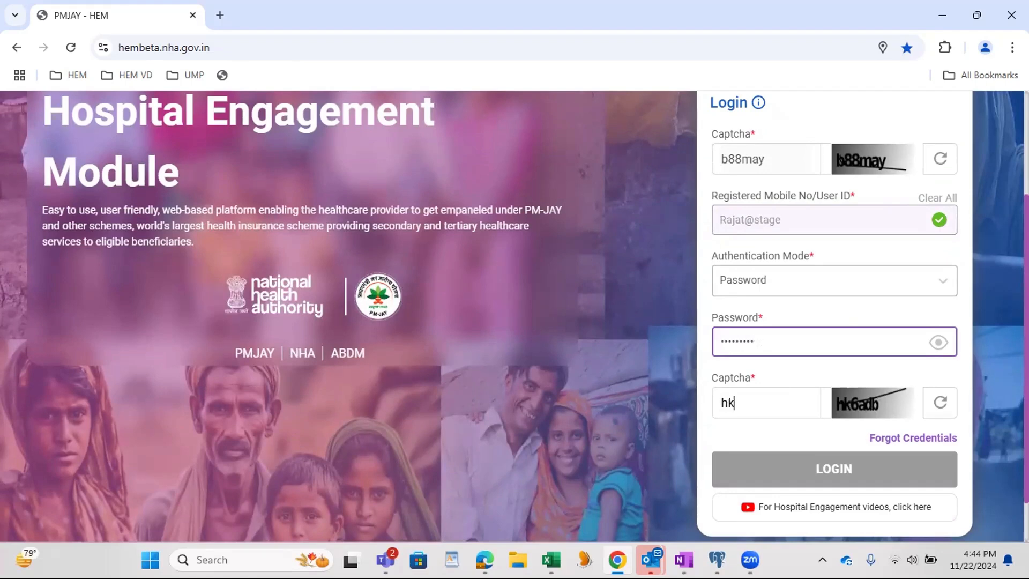
pyautogui.write('6adb')
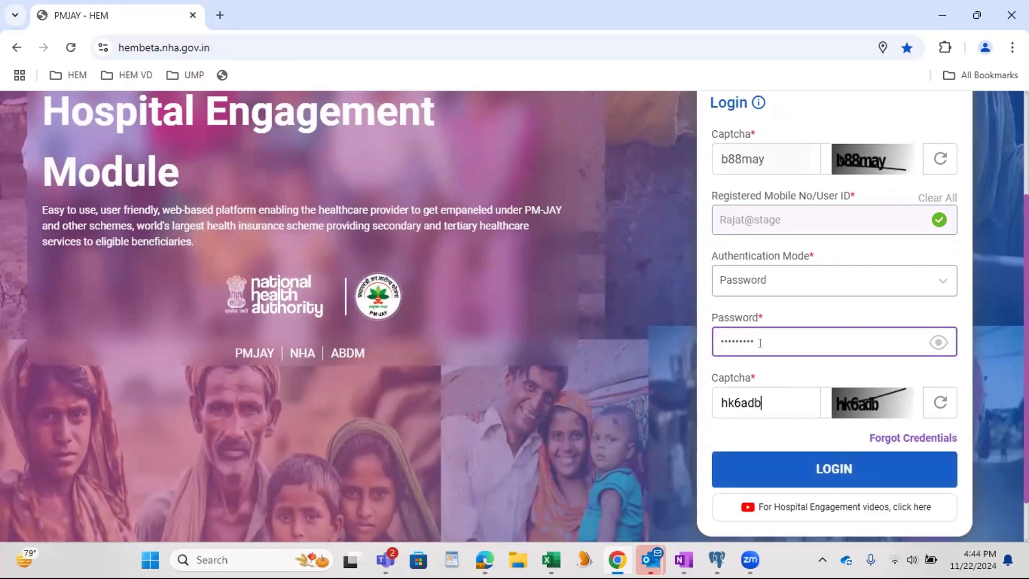
pyautogui.click(794, 471)
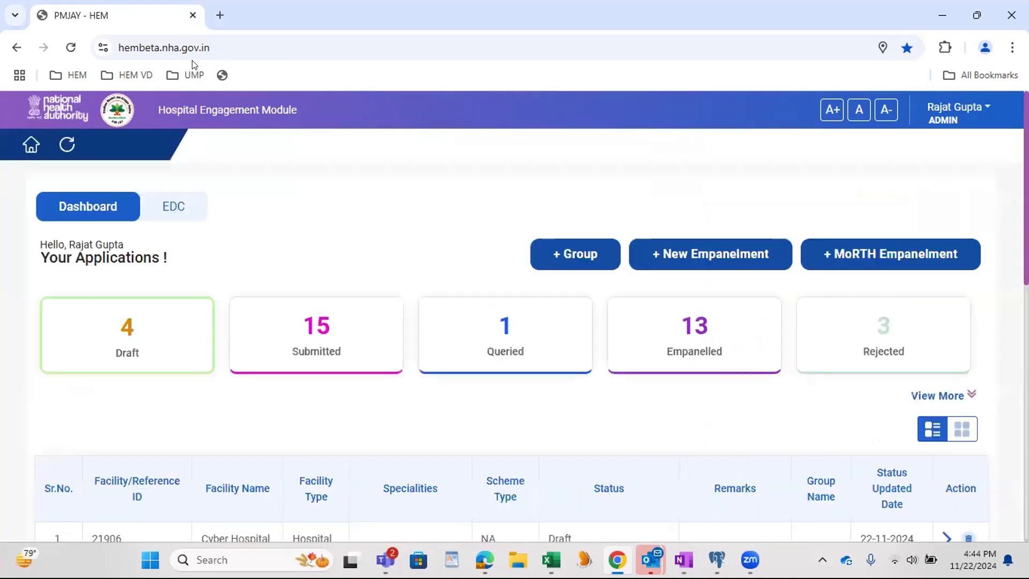
pyautogui.scroll(-3, 204, 380)
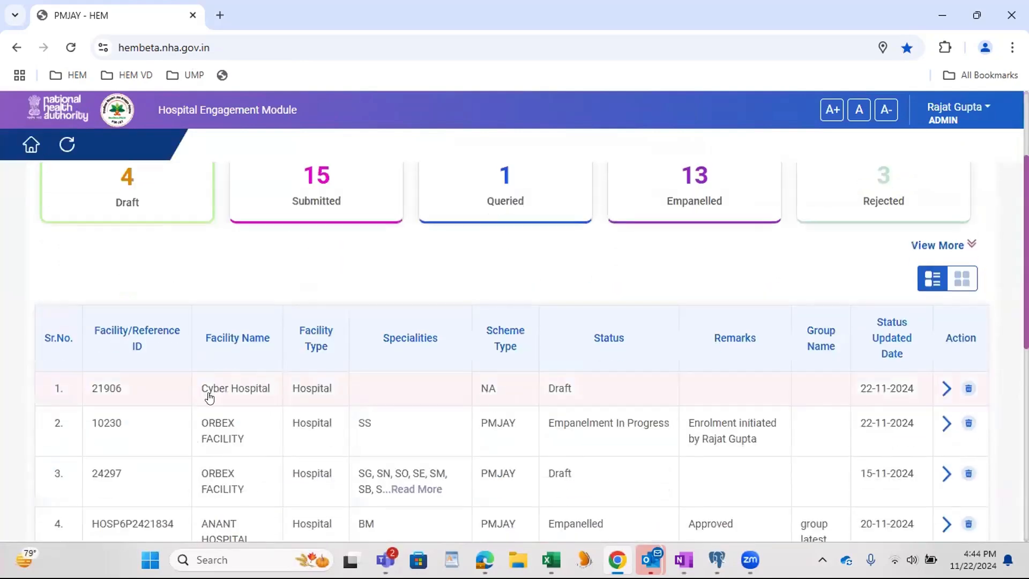
pyautogui.click(230, 394)
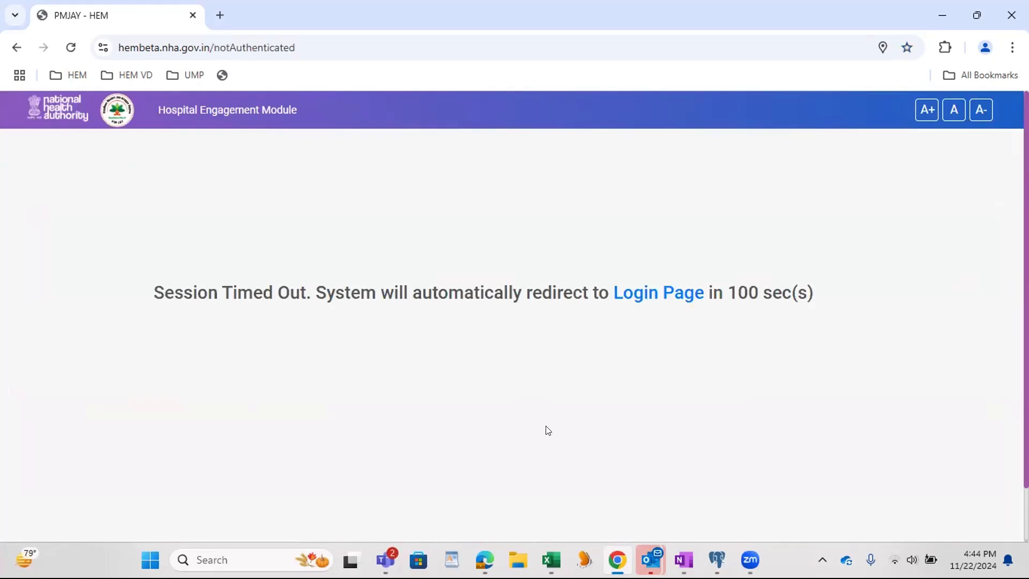
# Return to the login page, enter the captcha and user ID, and verify it
pyautogui.click(647, 298)
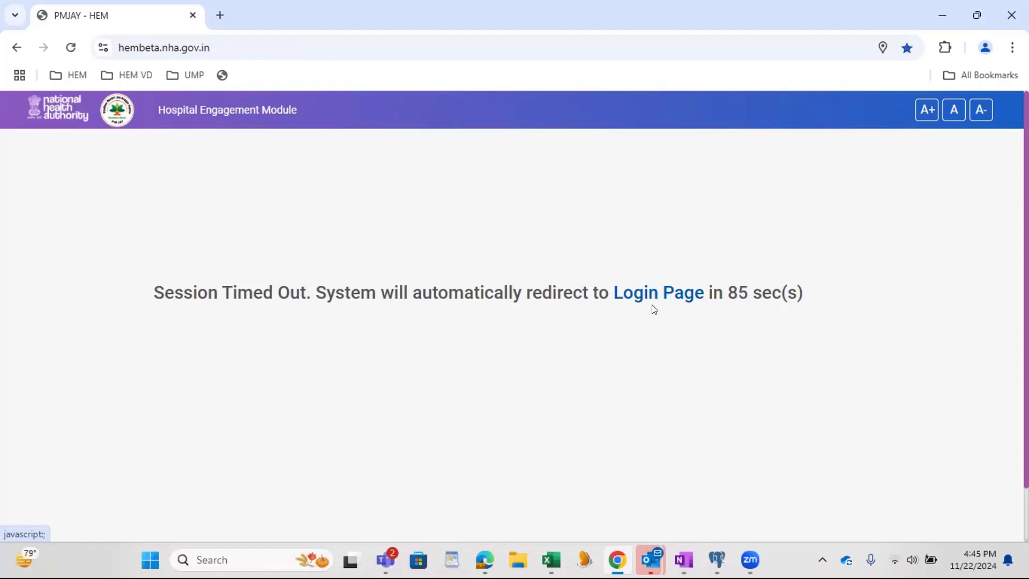
pyautogui.click(766, 309)
pyautogui.write('m')
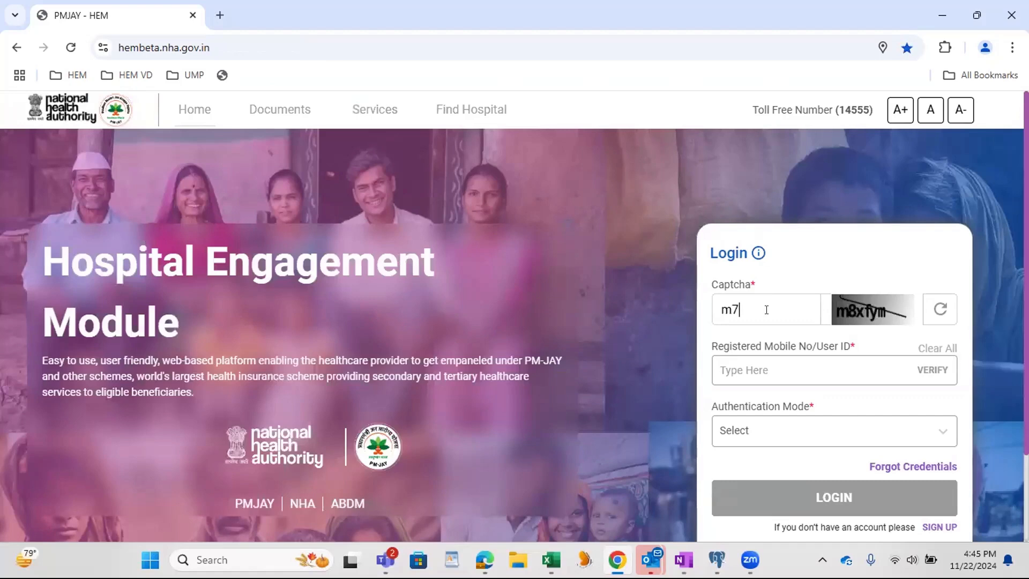
pyautogui.write('8xfym')
pyautogui.press('Tab')
pyautogui.write('Rajat')
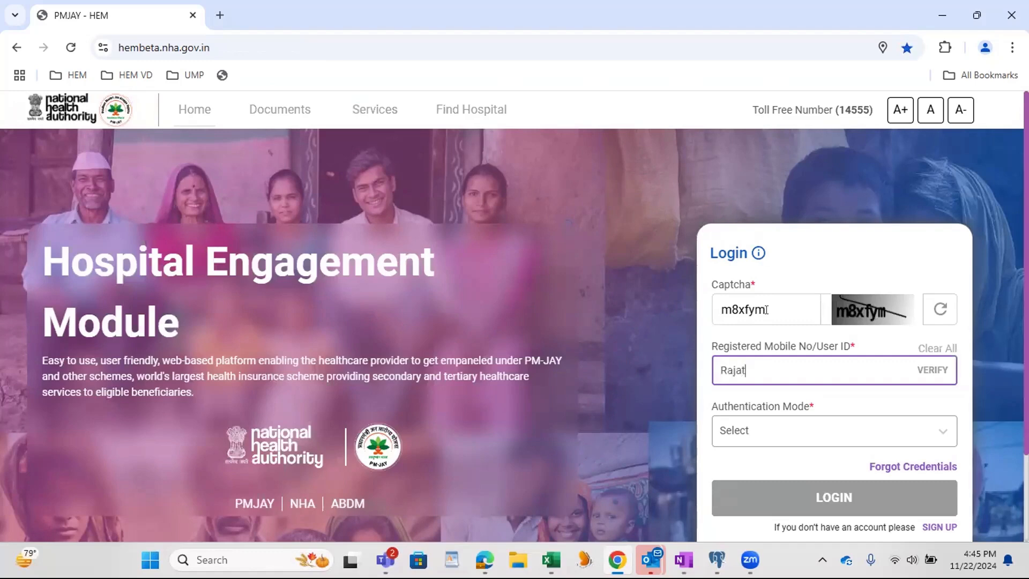
pyautogui.write('@stage')
pyautogui.click(932, 375)
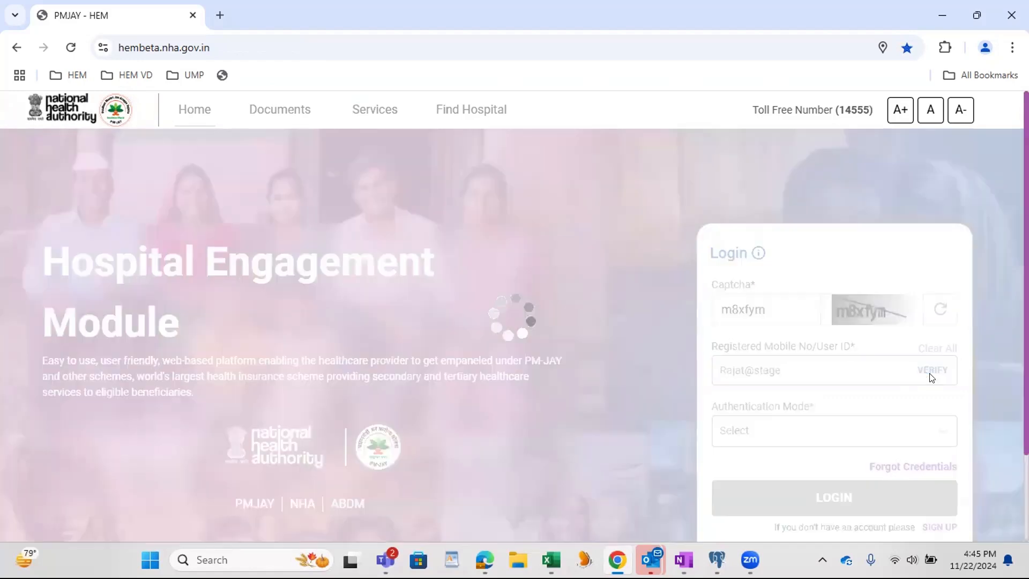
# Enter the password and captcha, log in, and open the Cyber Hospital draft application
pyautogui.scroll(-1, 776, 405)
pyautogui.click(739, 419)
pyautogui.write('R••••••••')
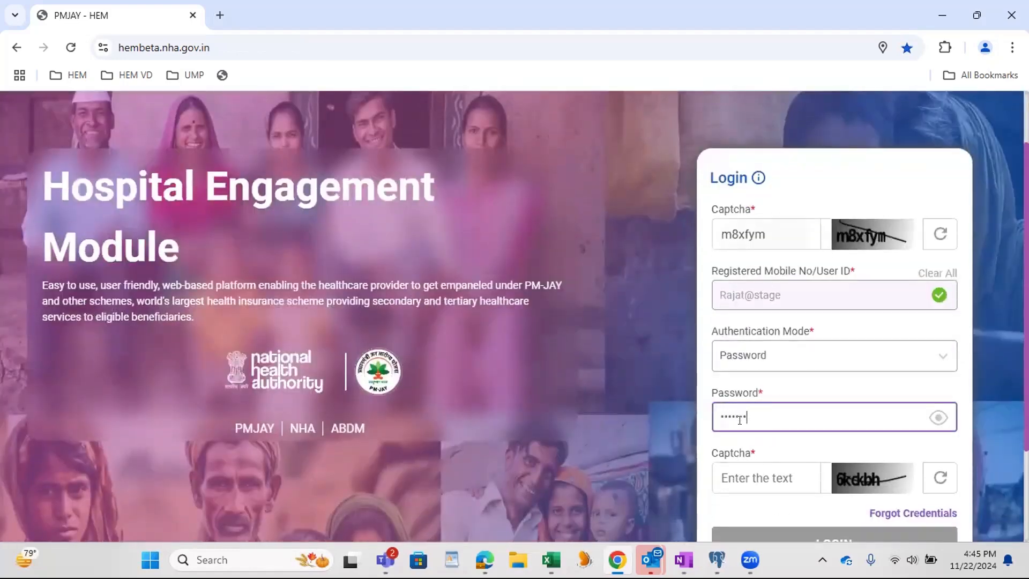
pyautogui.write('6kckbh')
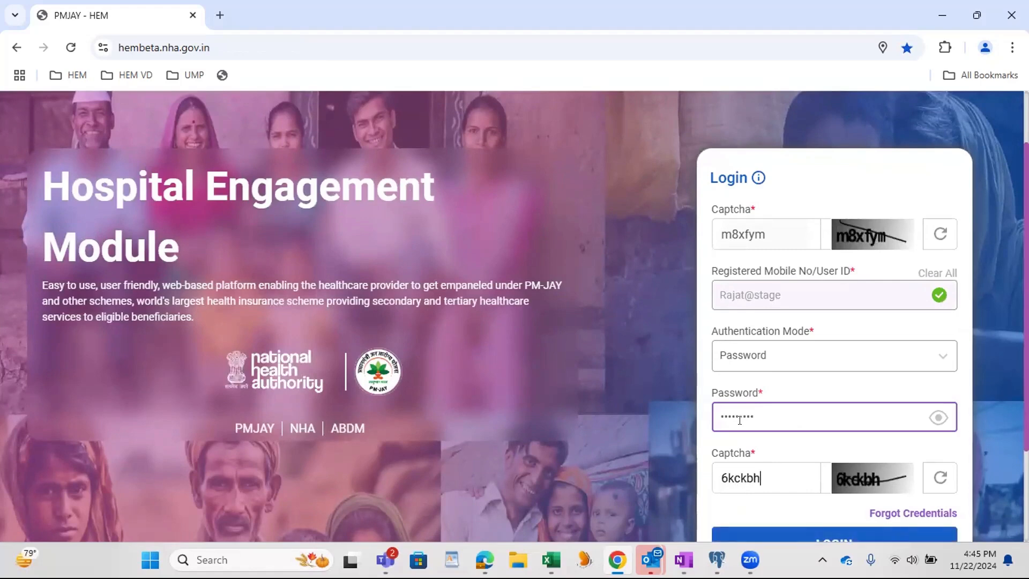
pyautogui.click(770, 535)
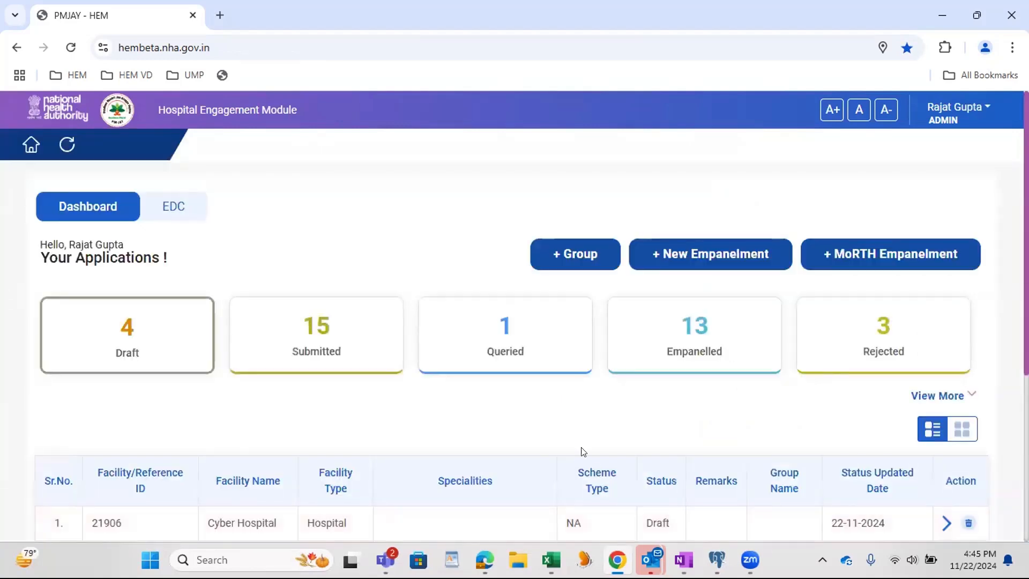
pyautogui.click(264, 525)
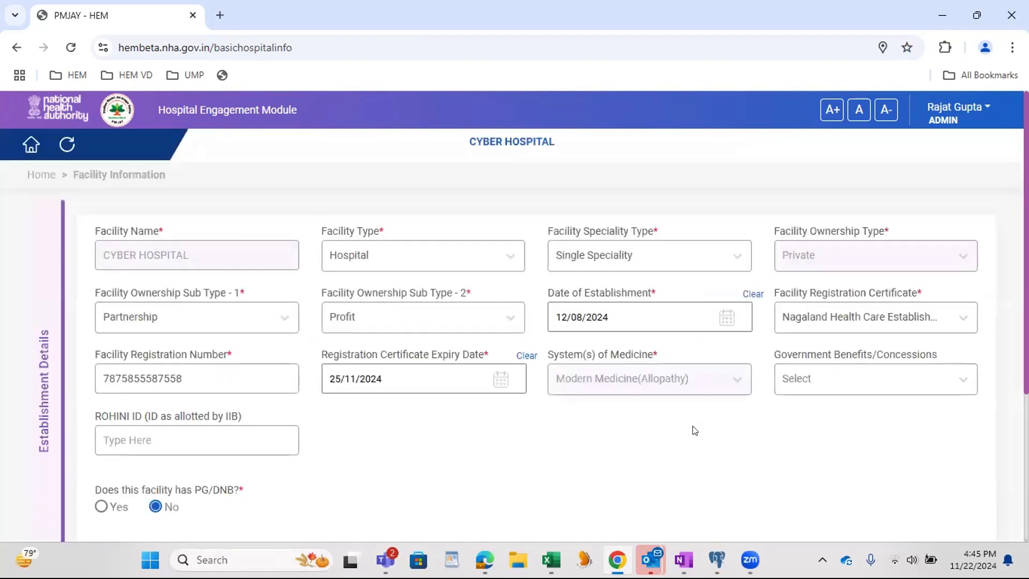
# Save Cyber Hospital's Establishment Details, then expand the Address section below
pyautogui.scroll(-3, 712, 429)
pyautogui.scroll(3, 710, 428)
pyautogui.click(188, 382)
pyautogui.click(218, 268)
pyautogui.scroll(-1, 783, 418)
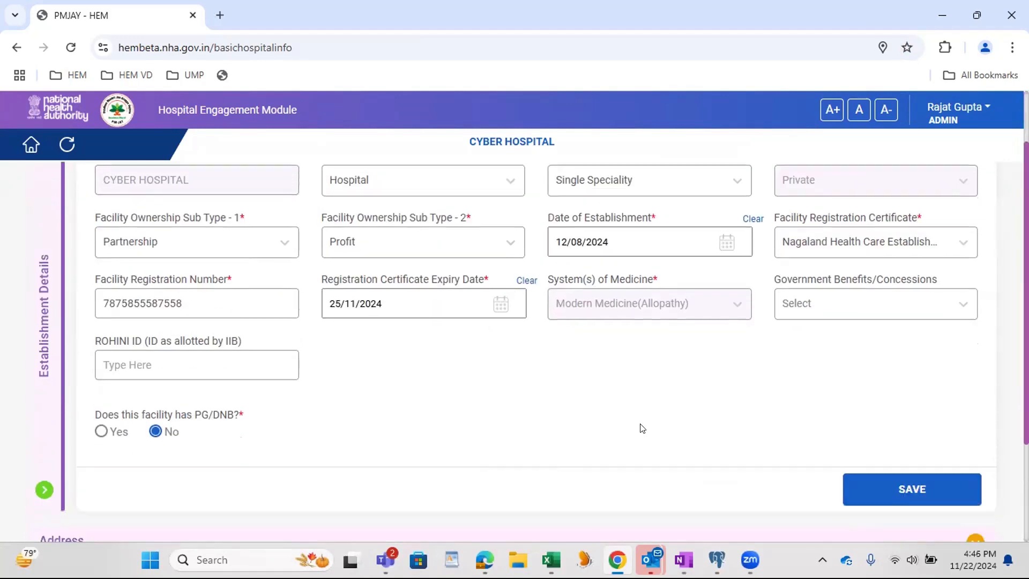
pyautogui.click(884, 499)
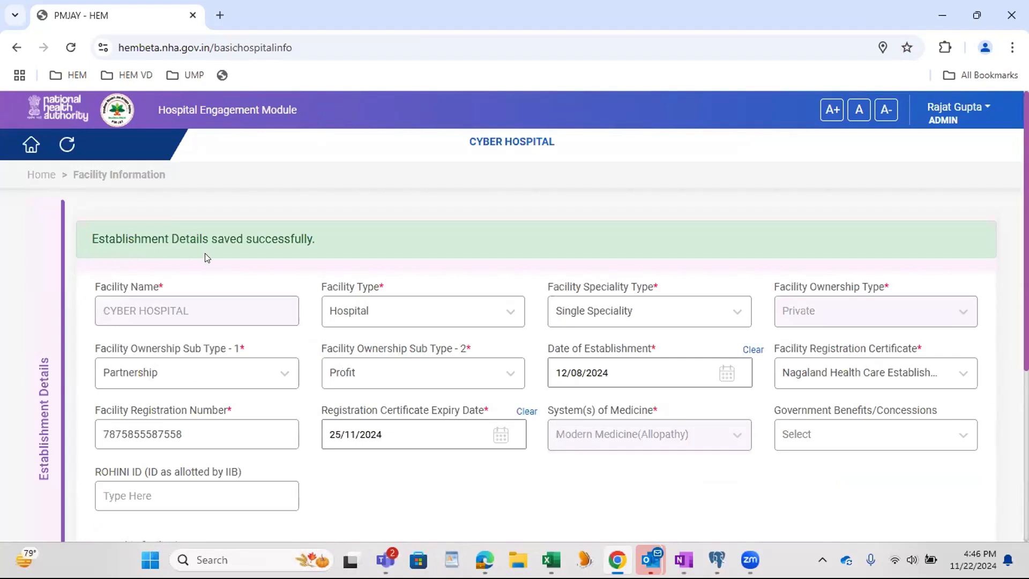
pyautogui.scroll(-5, 253, 258)
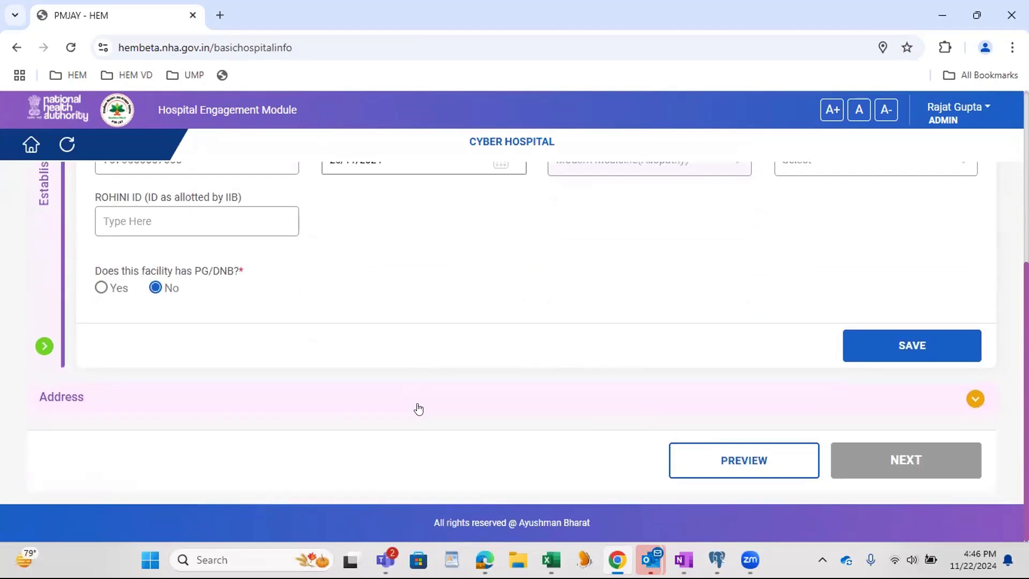
pyautogui.click(418, 409)
# Enter the facility's mobile number and verify it with the received OTP
pyautogui.scroll(3, 464, 367)
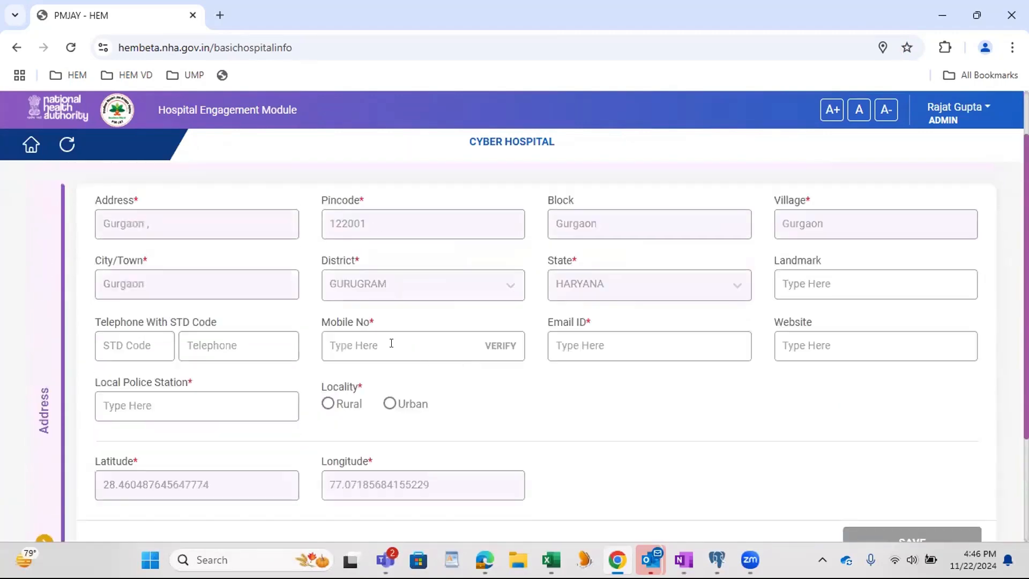
pyautogui.click(186, 232)
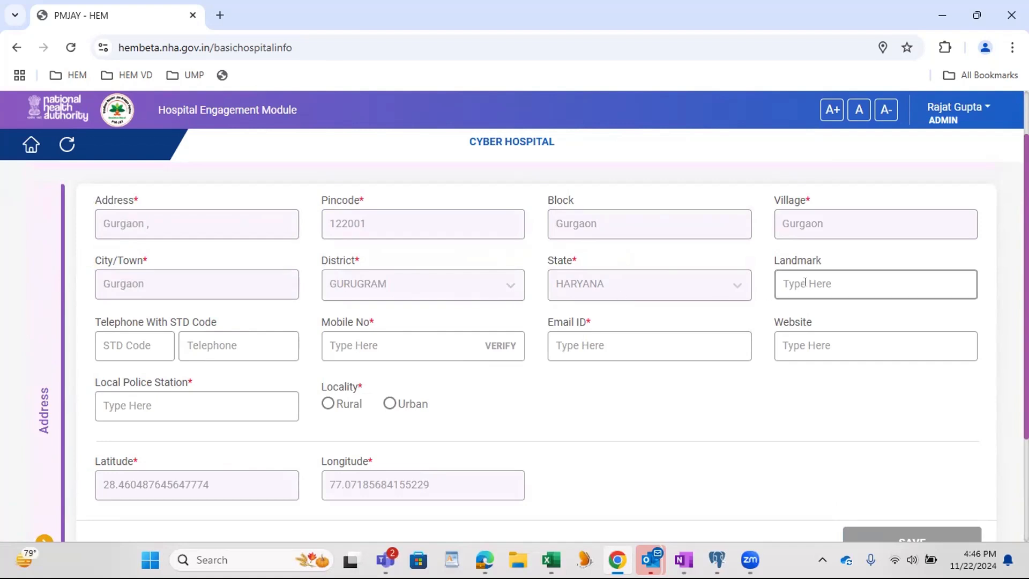
pyautogui.click(371, 347)
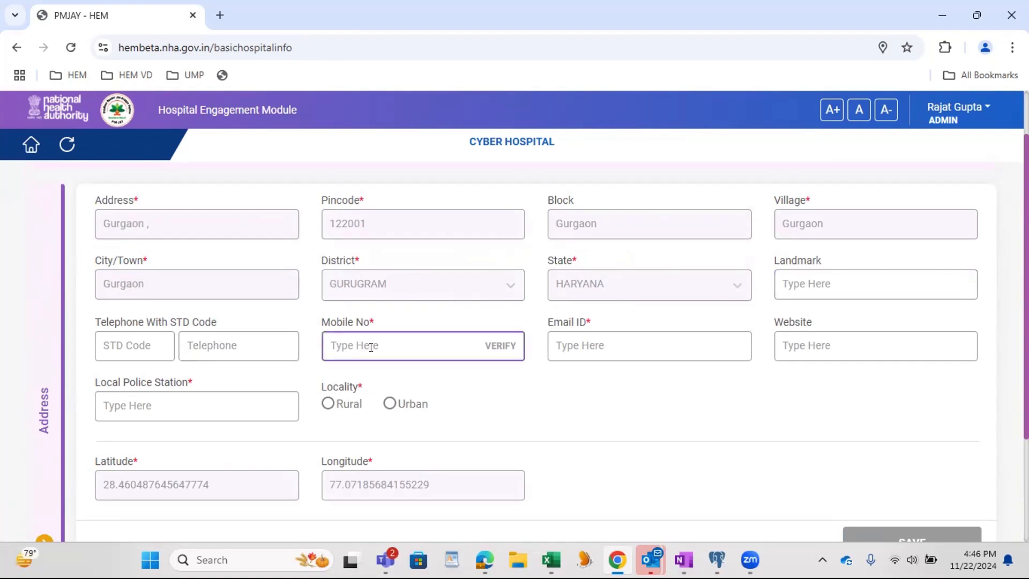
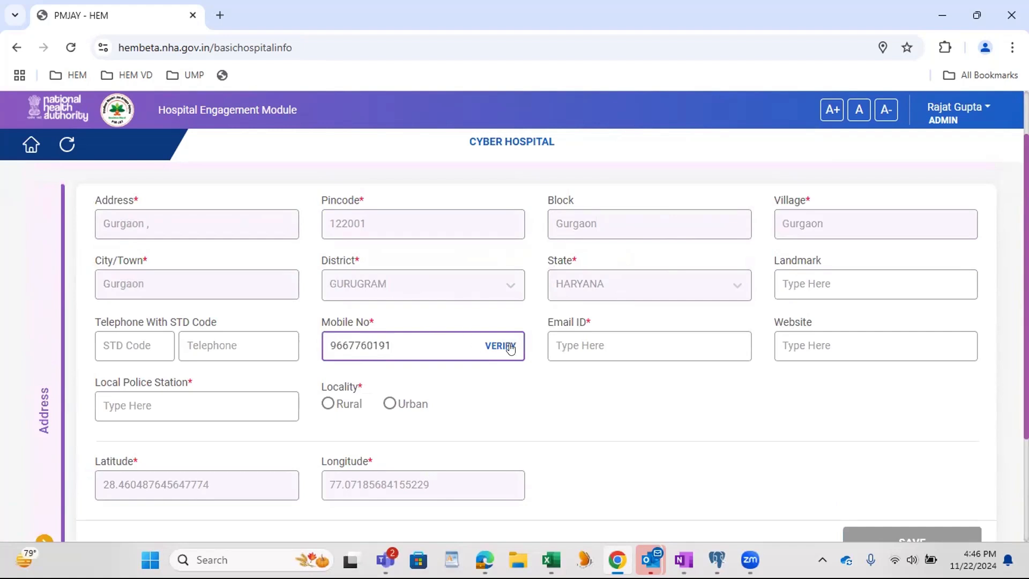
pyautogui.click(492, 348)
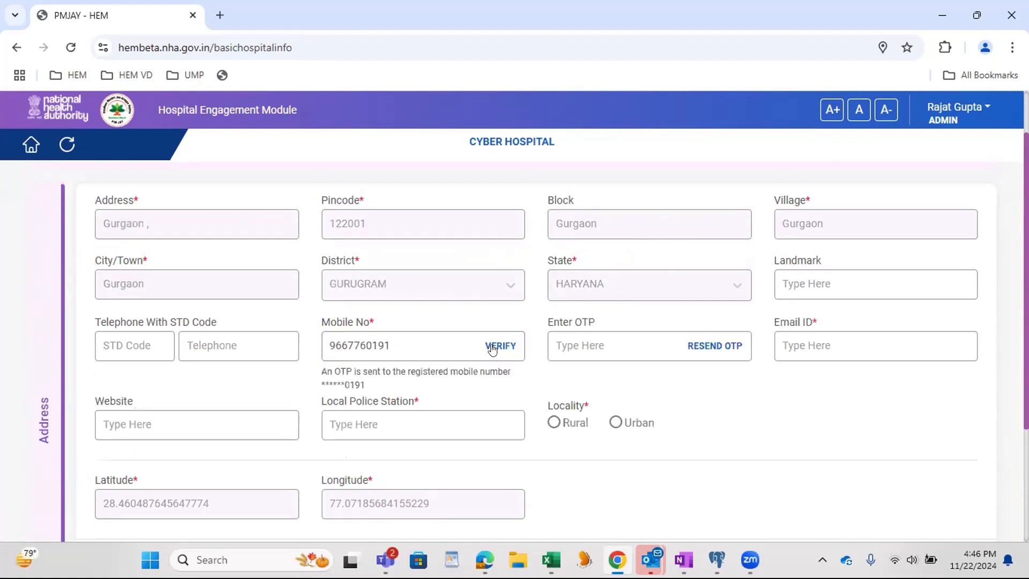
pyautogui.click(552, 344)
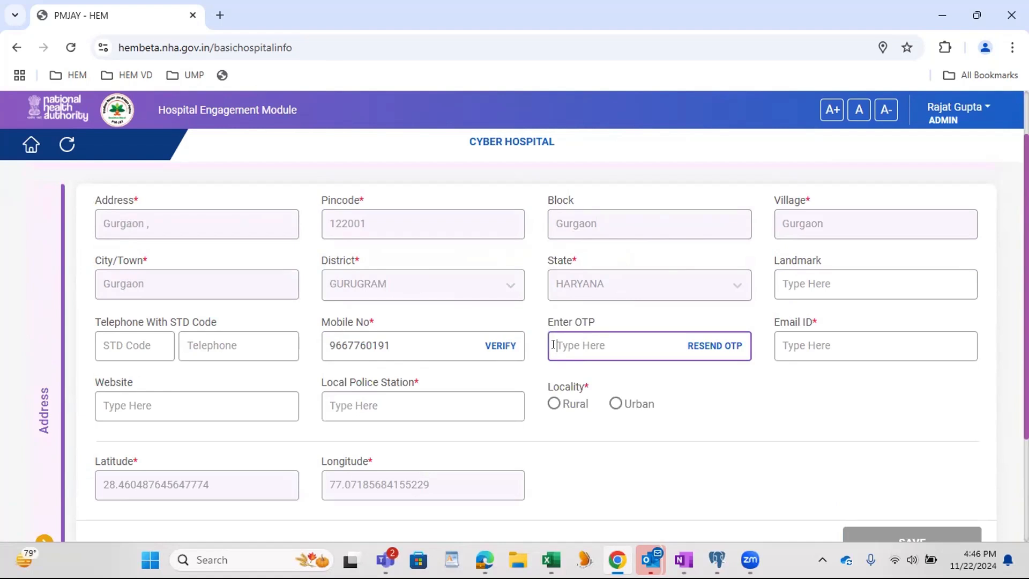
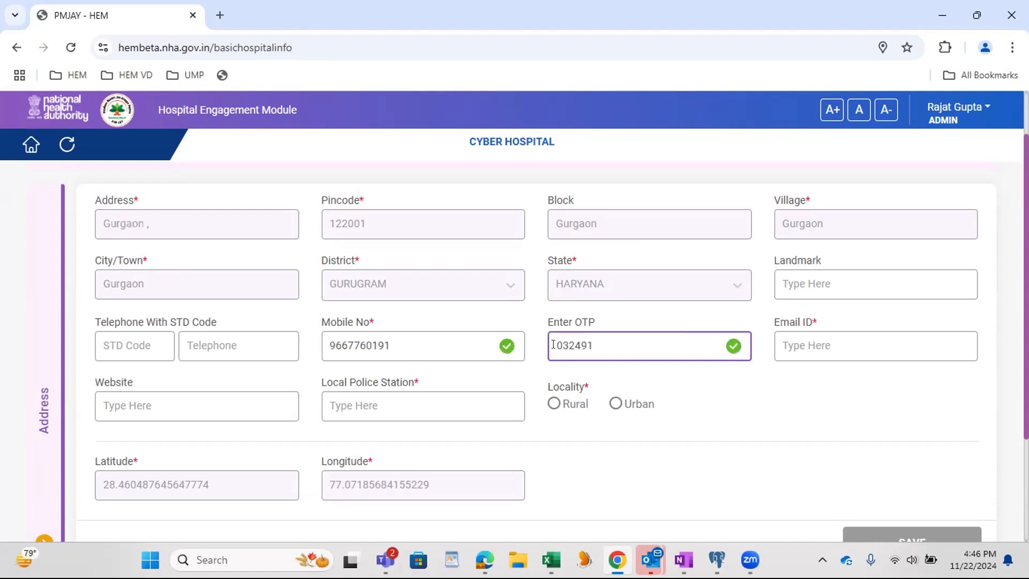
# Fill in the facility e-mail, local police station 'police station', choose Rural locality, and save
pyautogui.click(793, 344)
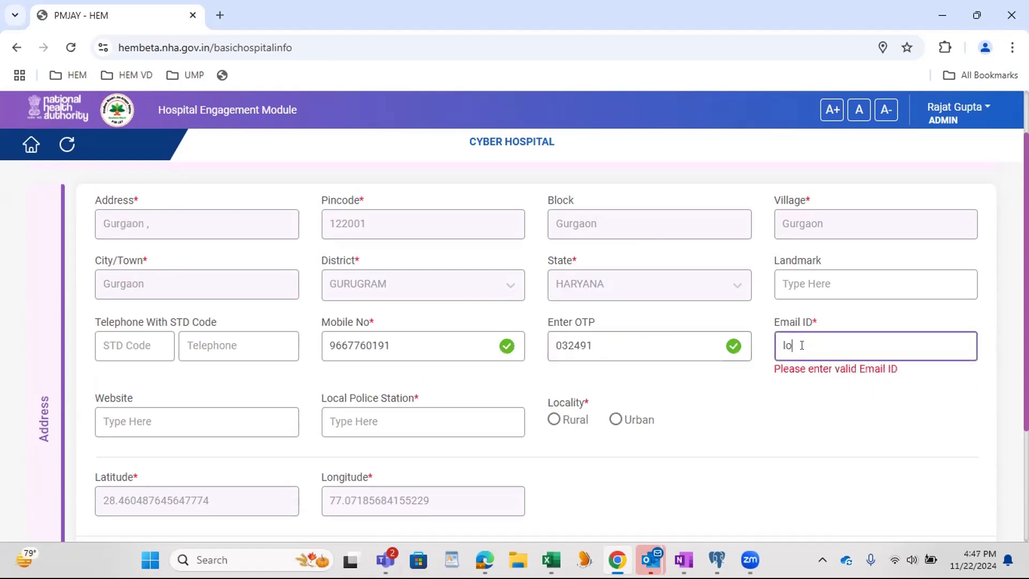
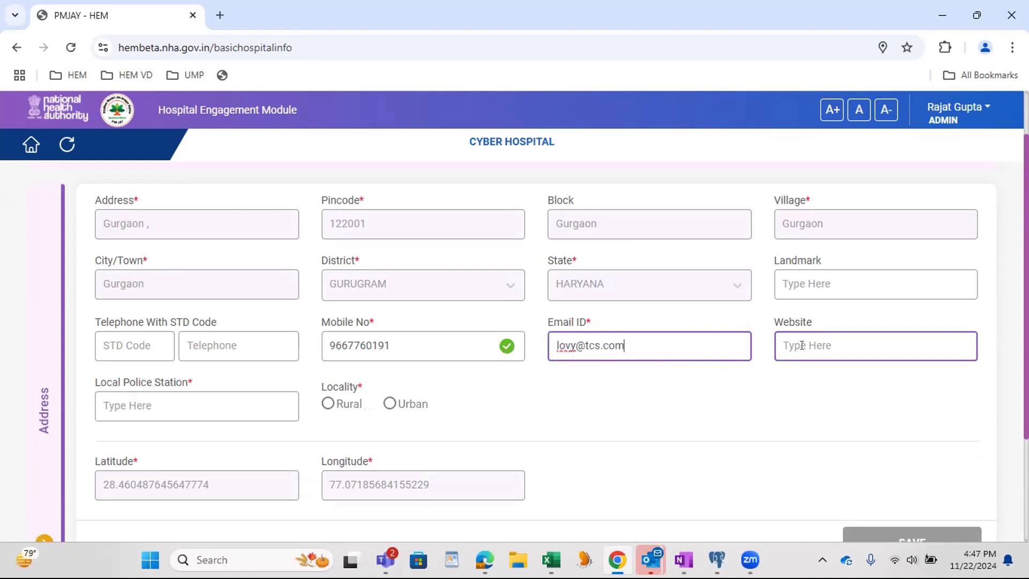
pyautogui.click(177, 395)
pyautogui.write('police stat')
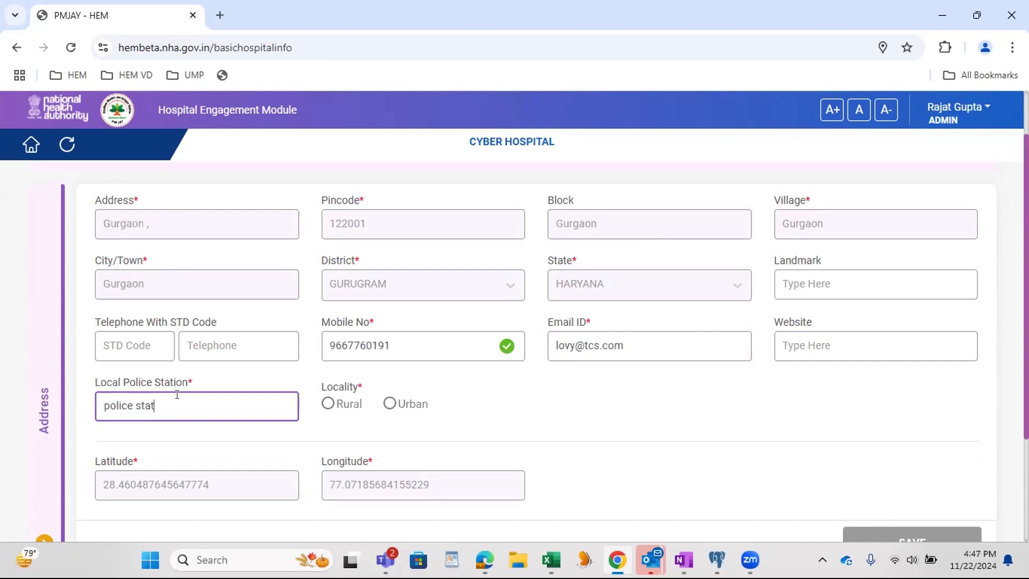
pyautogui.write('ion')
pyautogui.click(328, 403)
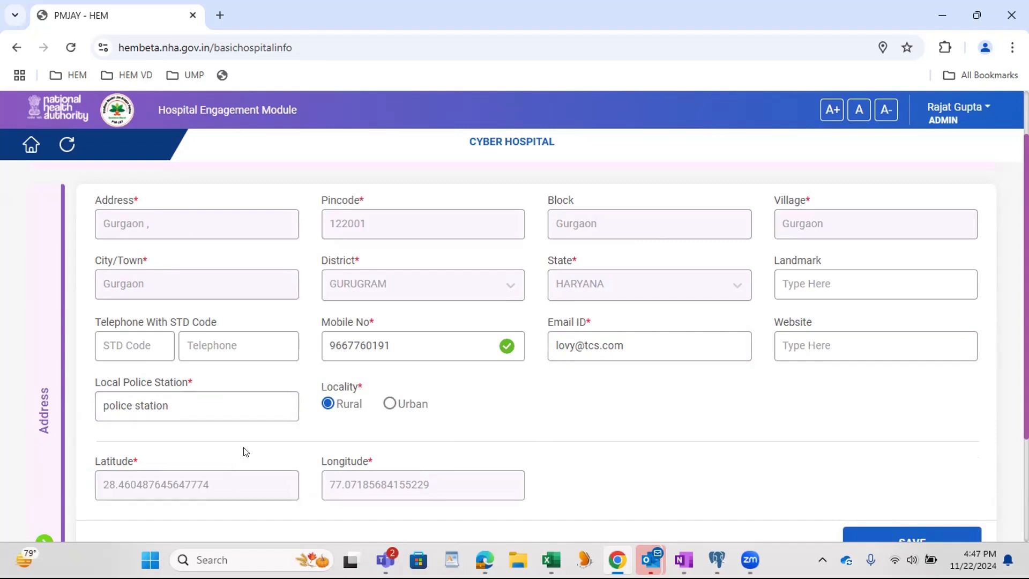
pyautogui.scroll(-1, 604, 428)
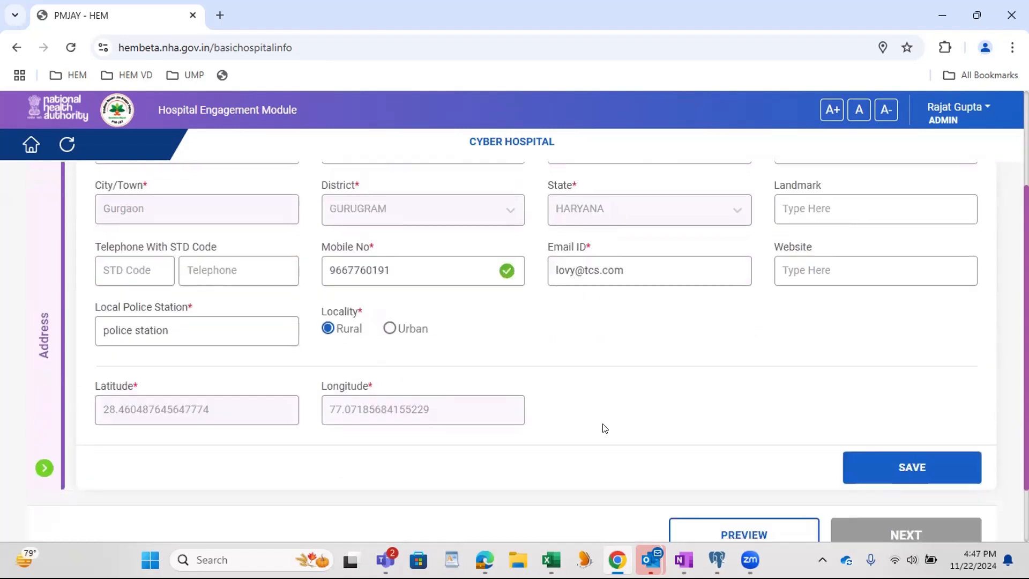
pyautogui.click(883, 465)
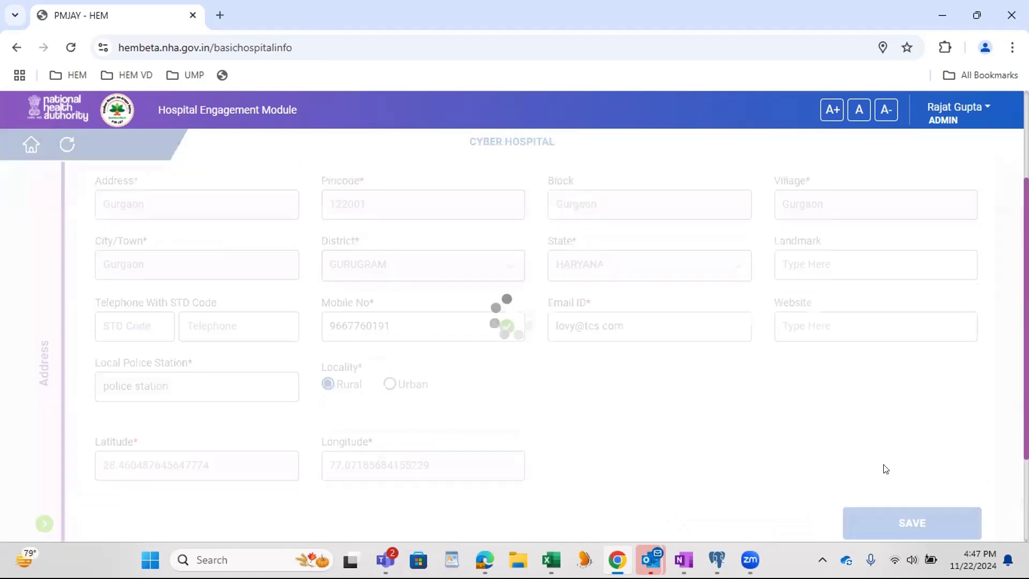
# Proceed from the saved Address to the Scheme page of the form
pyautogui.scroll(-1, 315, 246)
pyautogui.scroll(-2, 684, 354)
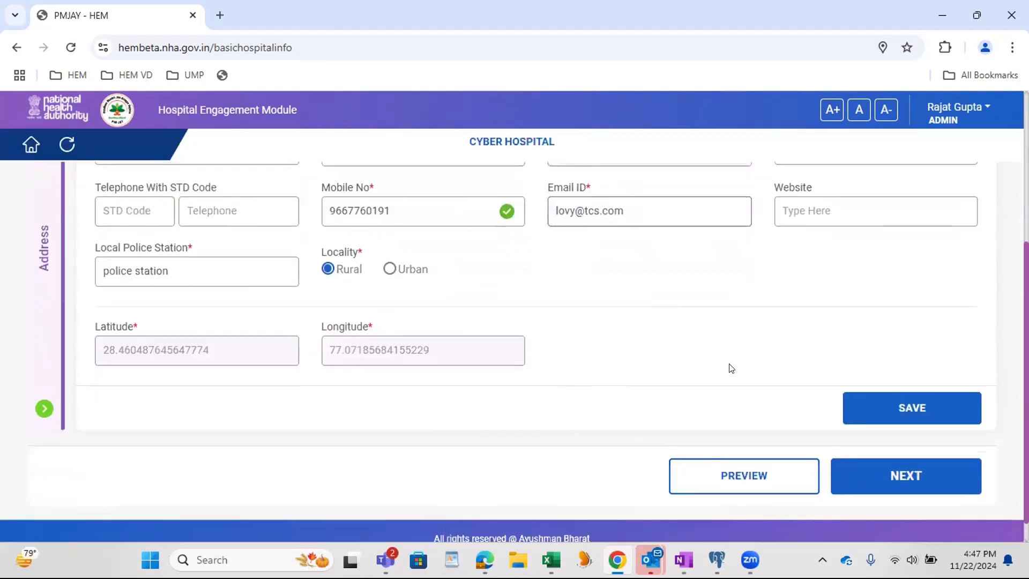
pyautogui.click(887, 471)
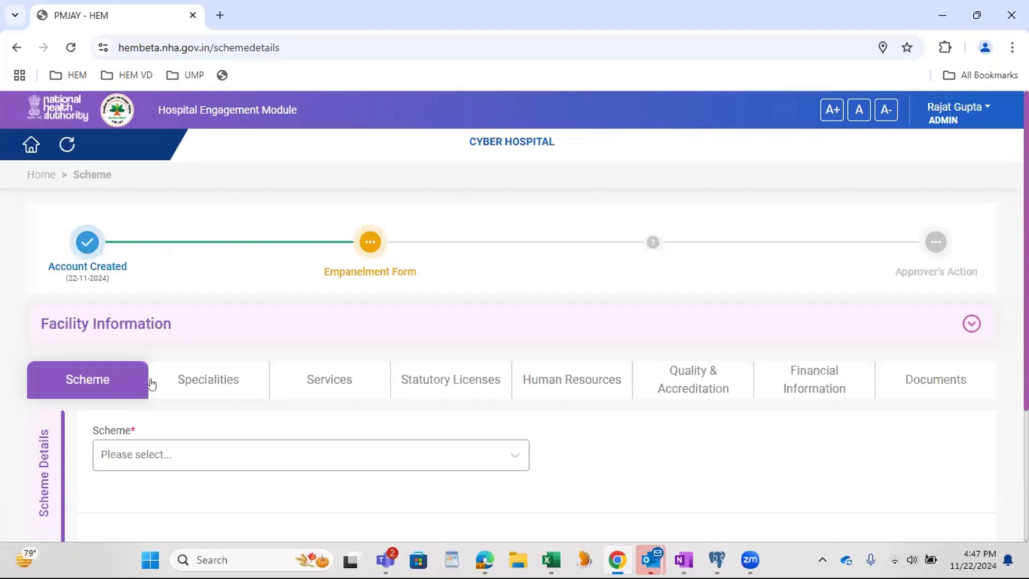
# Choose PMJAY from the Scheme dropdown, save it, and continue to Specialities
pyautogui.scroll(-2, 836, 421)
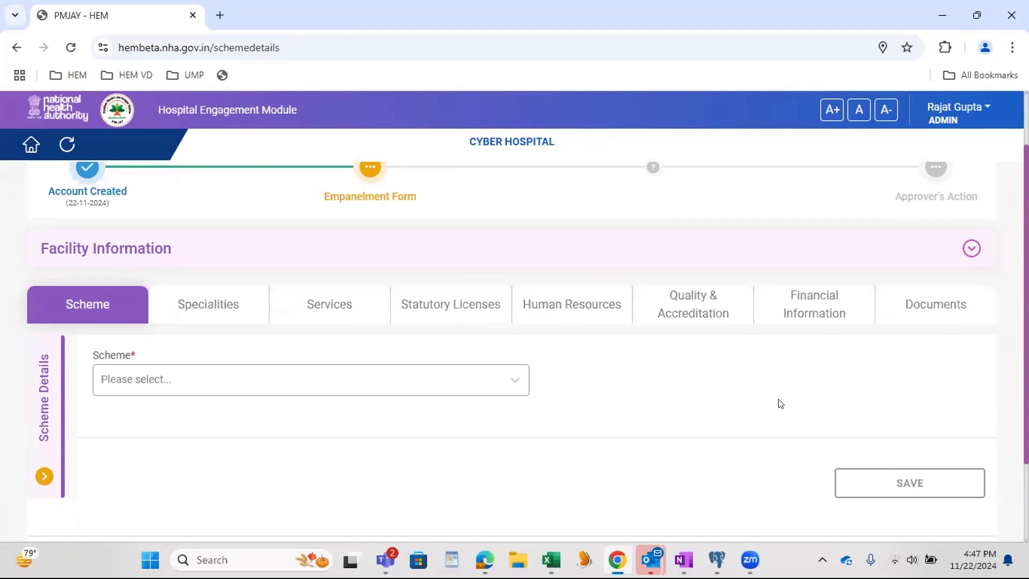
pyautogui.click(338, 385)
pyautogui.click(276, 464)
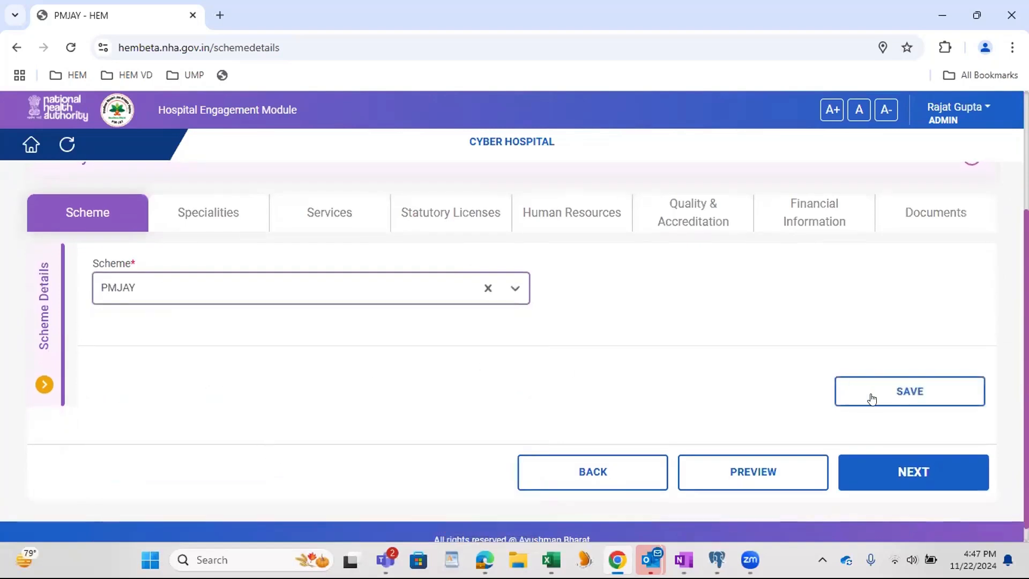
pyautogui.click(871, 398)
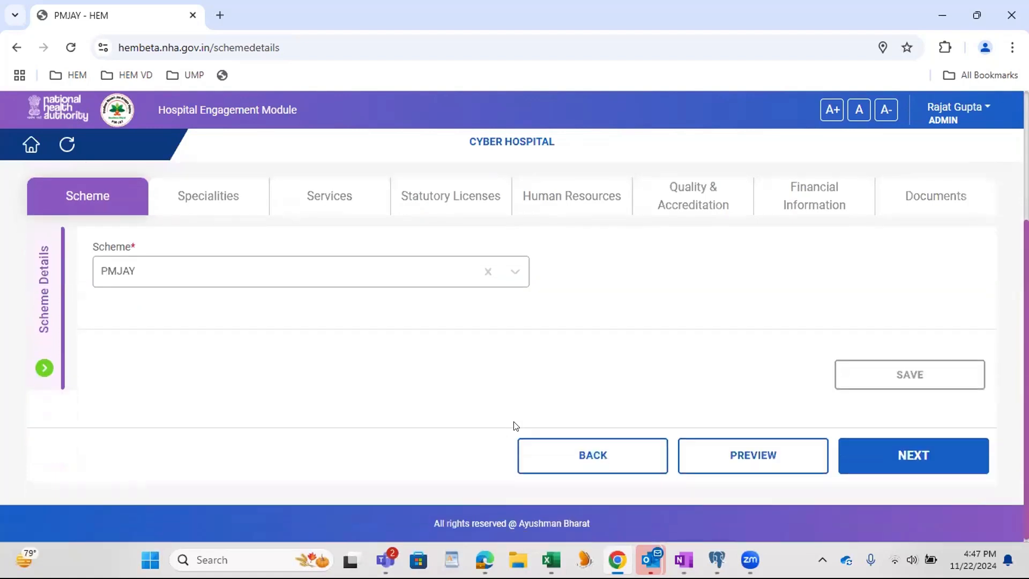
pyautogui.click(915, 456)
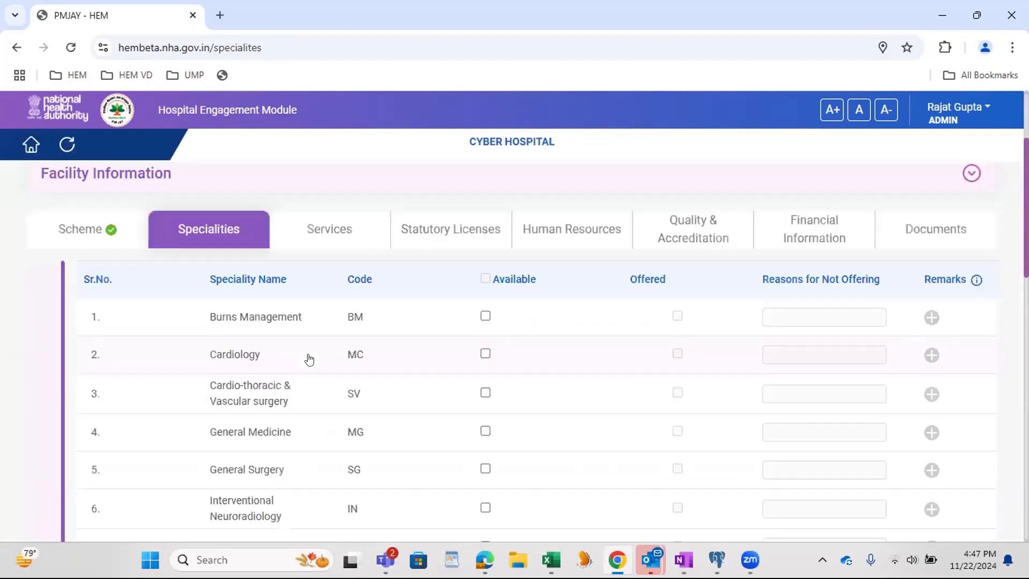
# Tick Burns Management as available, accept the declaration, save, and continue to Services
pyautogui.scroll(-3, 356, 295)
pyautogui.scroll(-8, 357, 299)
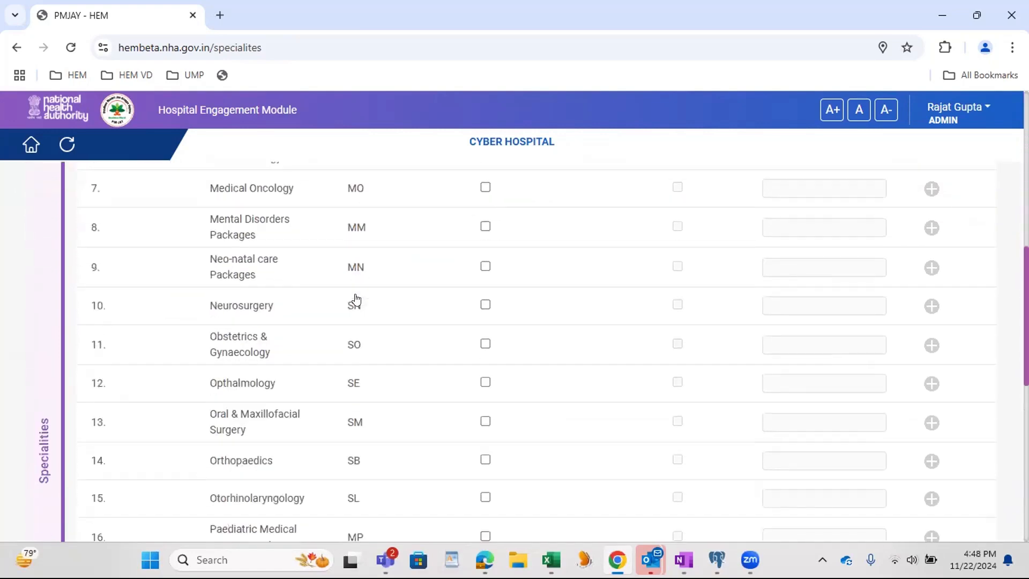
pyautogui.scroll(8, 356, 299)
pyautogui.scroll(5, 357, 299)
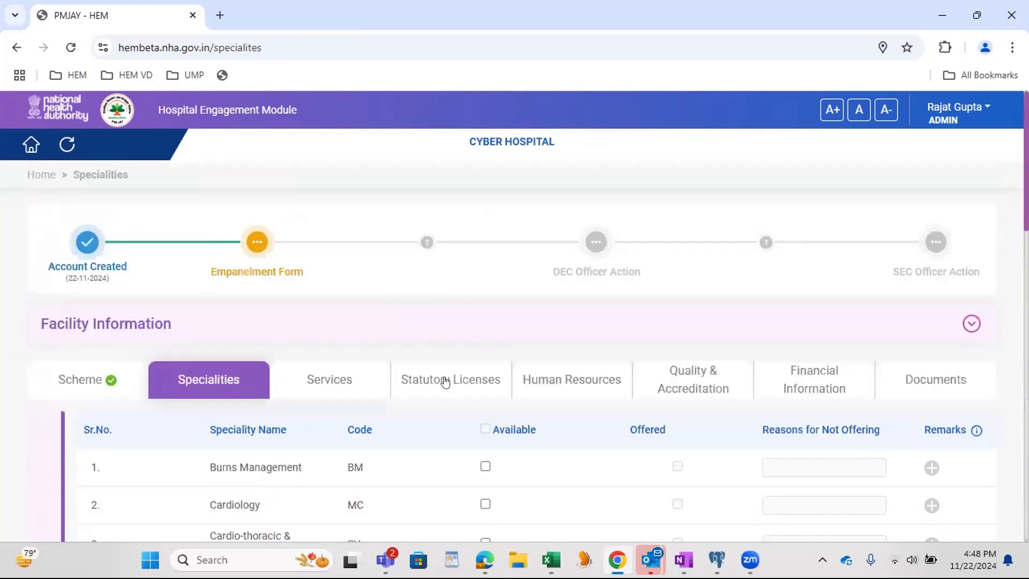
pyautogui.click(485, 466)
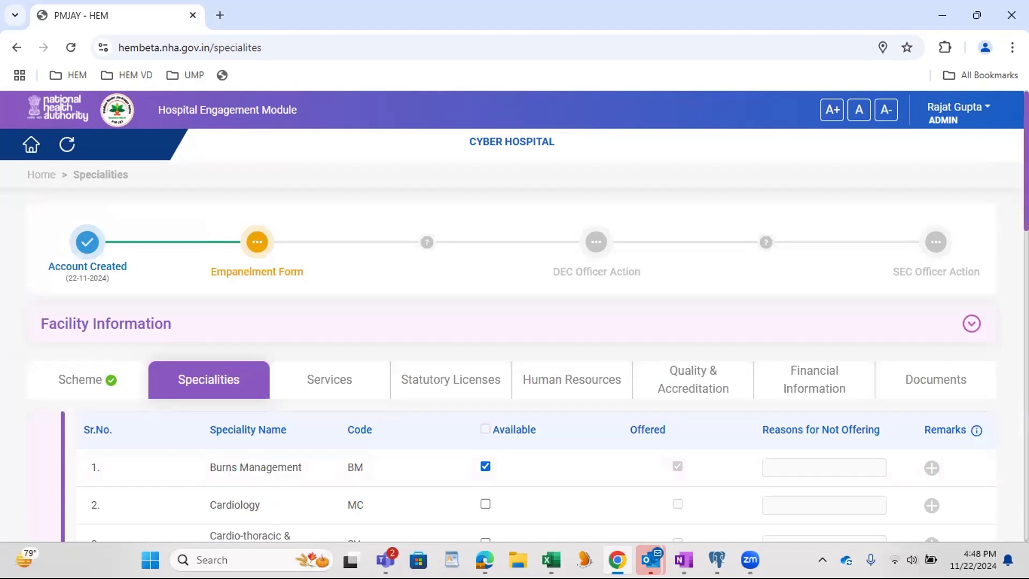
pyautogui.scroll(-15, 509, 351)
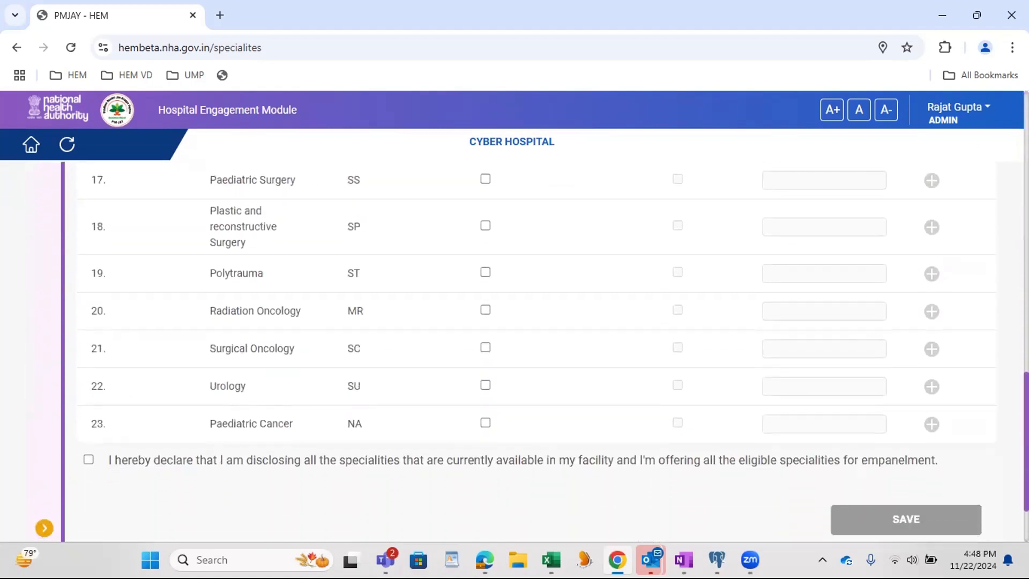
pyautogui.scroll(-1, 509, 351)
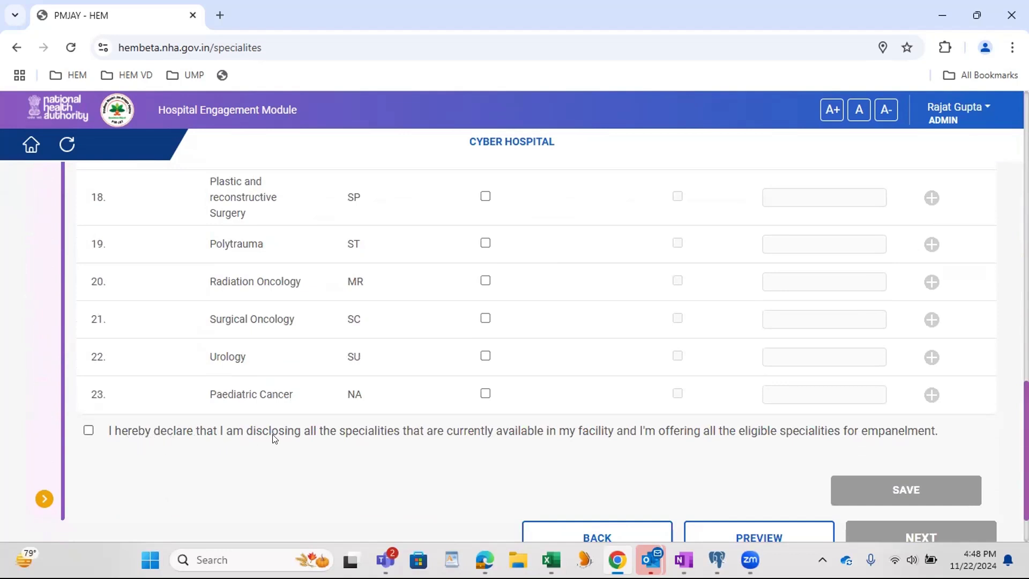
pyautogui.click(88, 434)
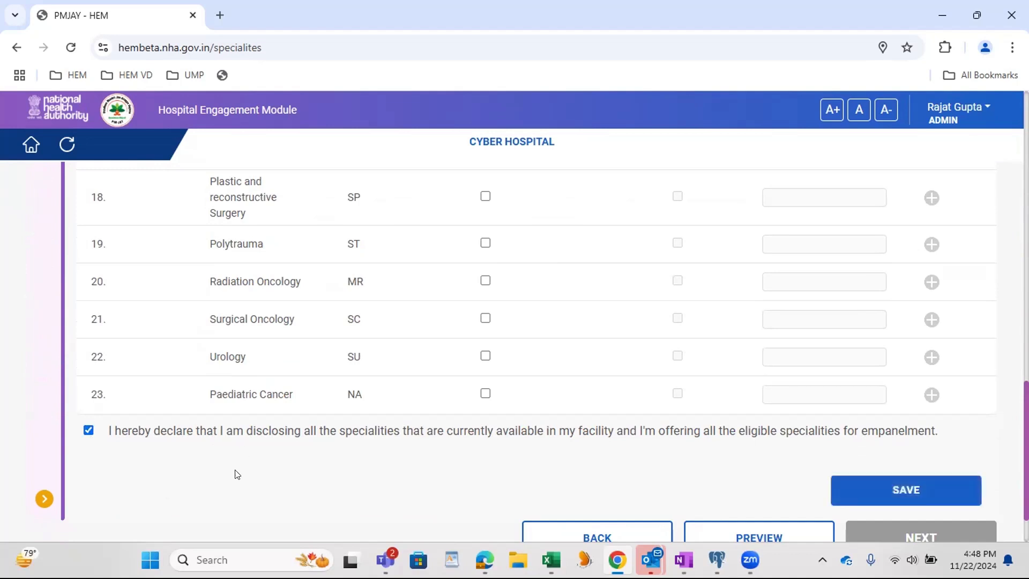
pyautogui.click(931, 494)
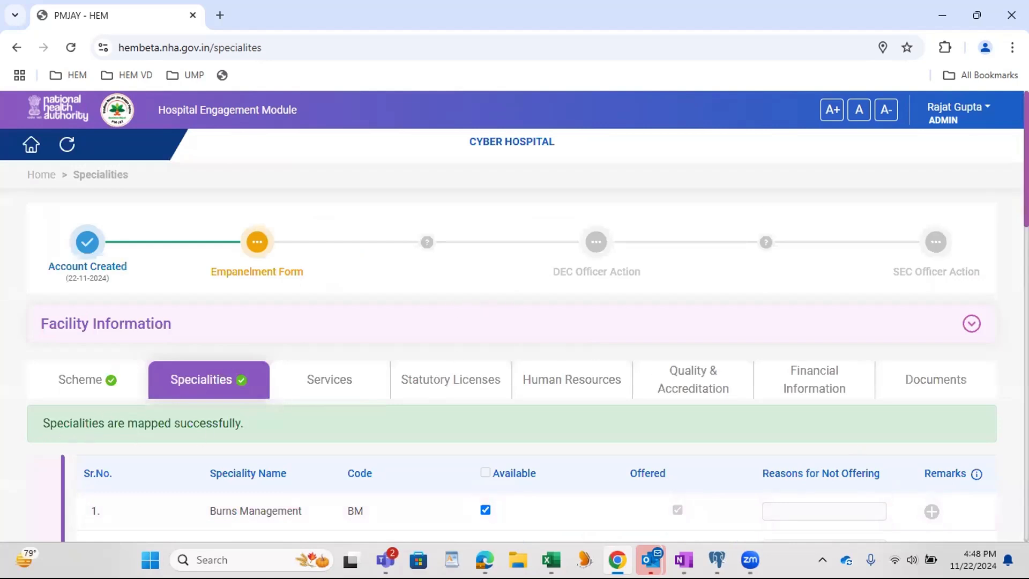
pyautogui.scroll(-15, 512, 322)
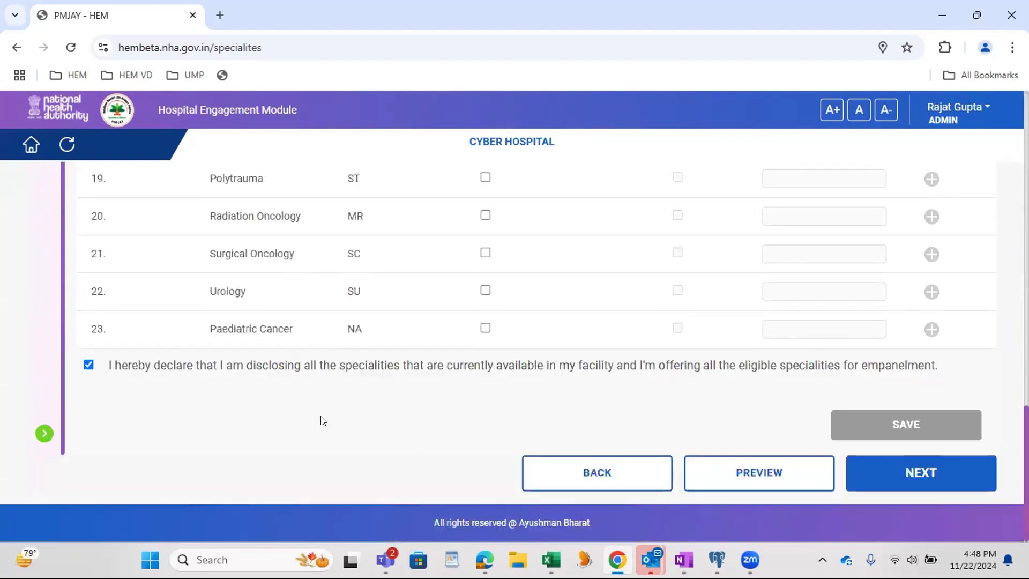
pyautogui.click(921, 477)
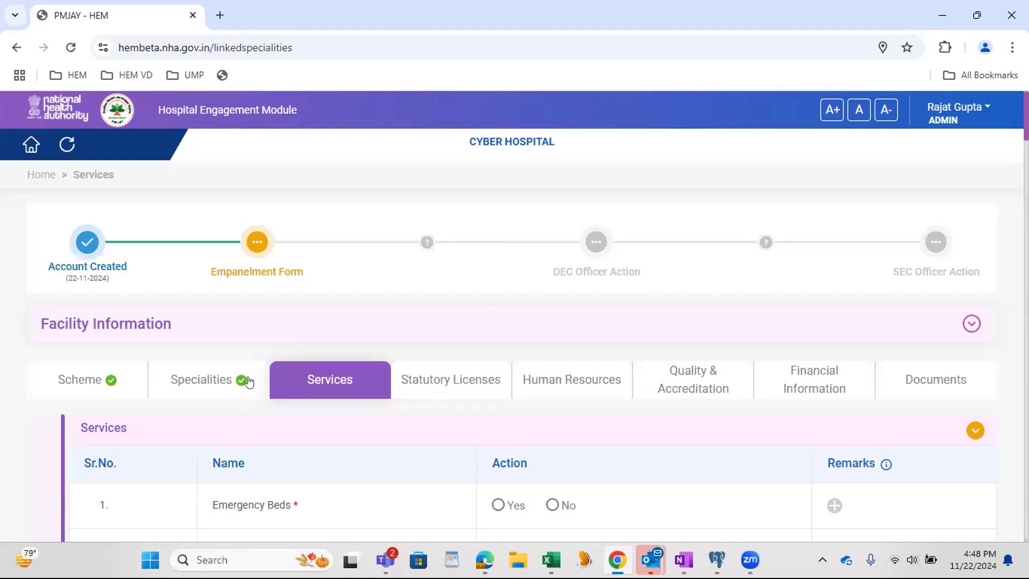
# Answer No for Emergency Beds and Operation Theatre, and set Total Bed Strength to 12
pyautogui.scroll(-3, 324, 395)
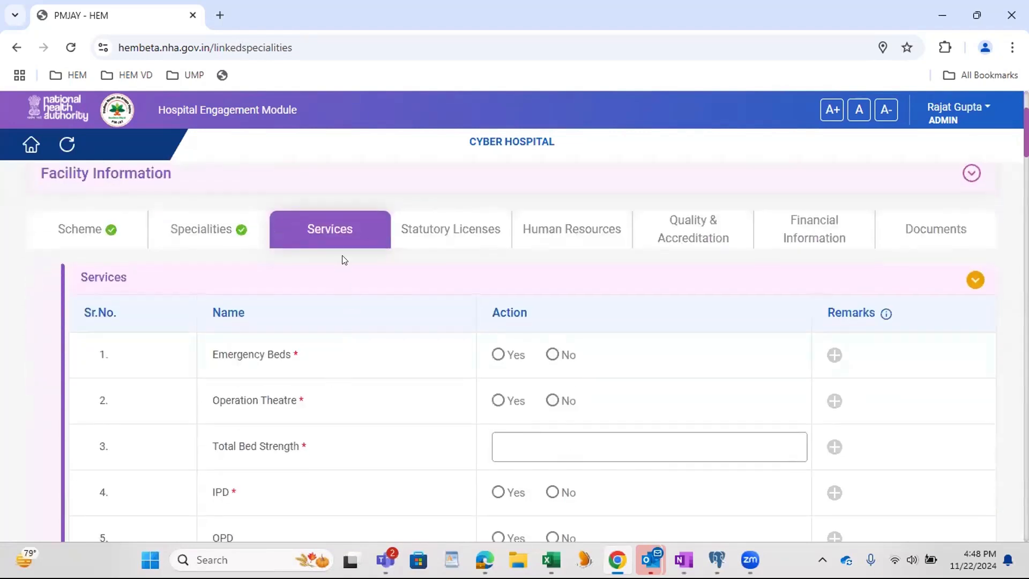
pyautogui.scroll(-3, 495, 290)
pyautogui.scroll(-6, 354, 306)
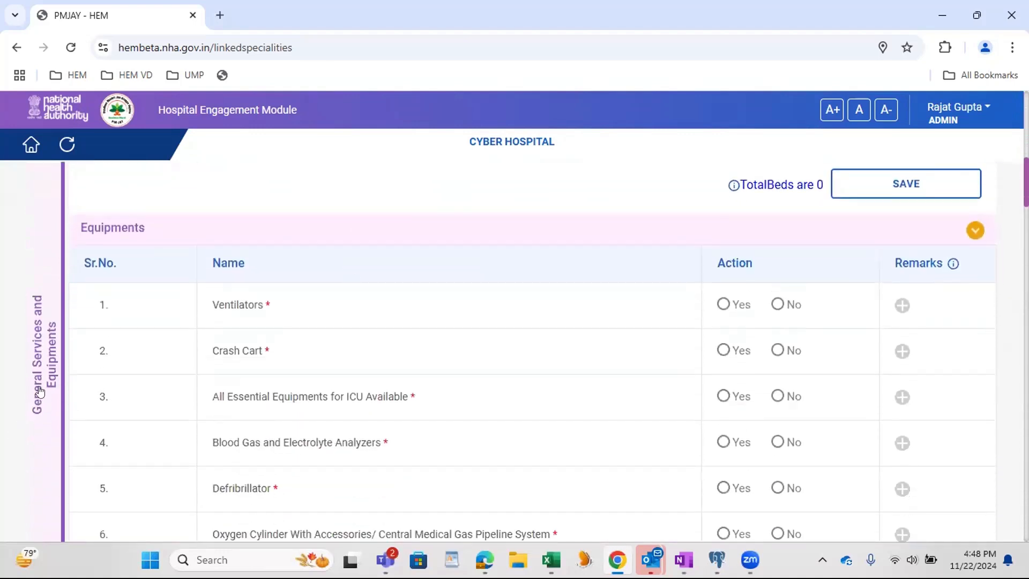
pyautogui.scroll(3, 50, 379)
pyautogui.scroll(6, 86, 382)
pyautogui.scroll(-5, 129, 322)
pyautogui.scroll(5, 379, 381)
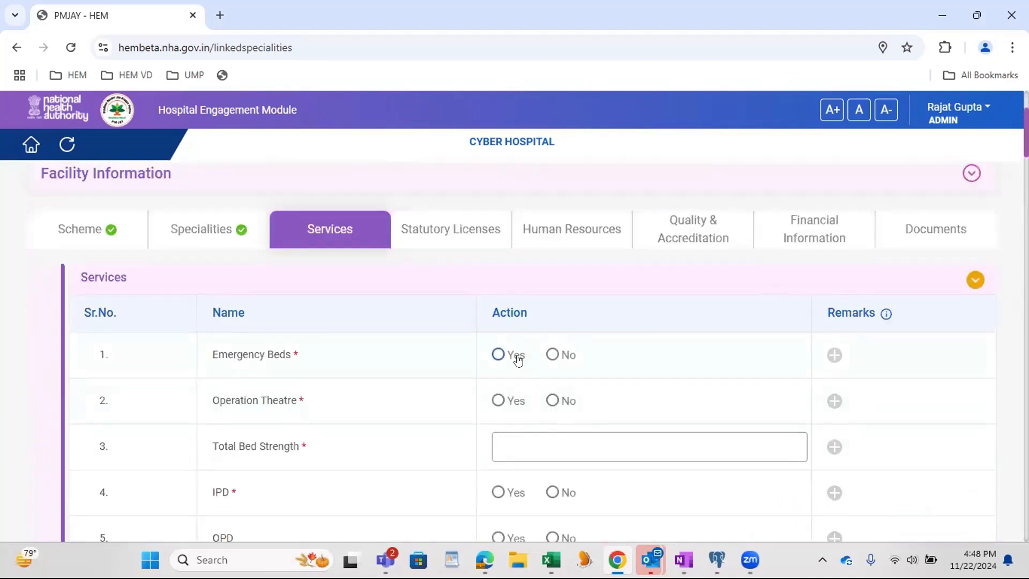
pyautogui.click(552, 355)
pyautogui.click(553, 401)
pyautogui.click(535, 441)
pyautogui.write('12')
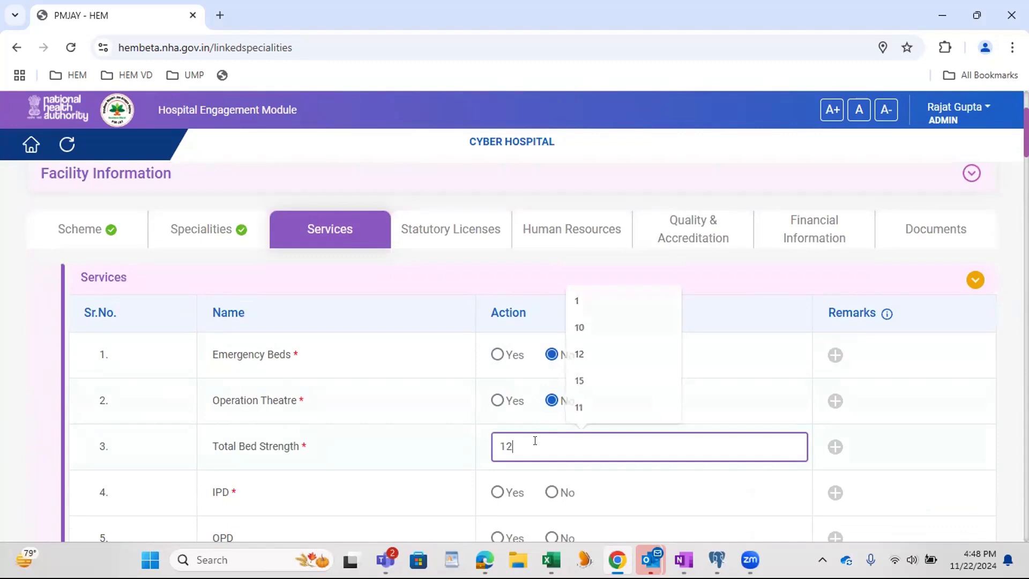
# Set IPD Yes, ICU No, Wards Yes with 34 beds, HDU No, and save general services
pyautogui.scroll(-3, 535, 441)
pyautogui.click(499, 342)
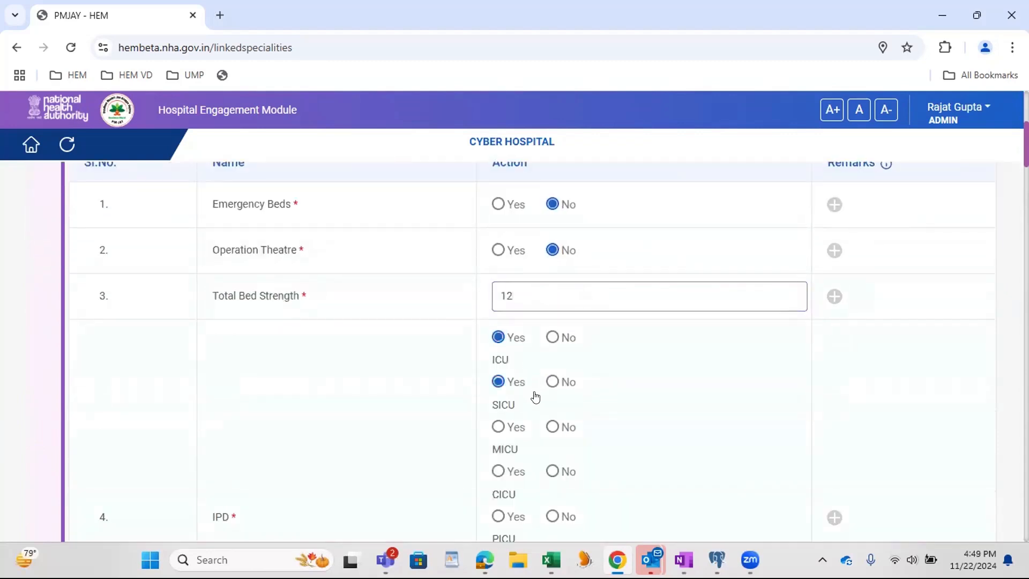
pyautogui.click(552, 382)
pyautogui.click(499, 426)
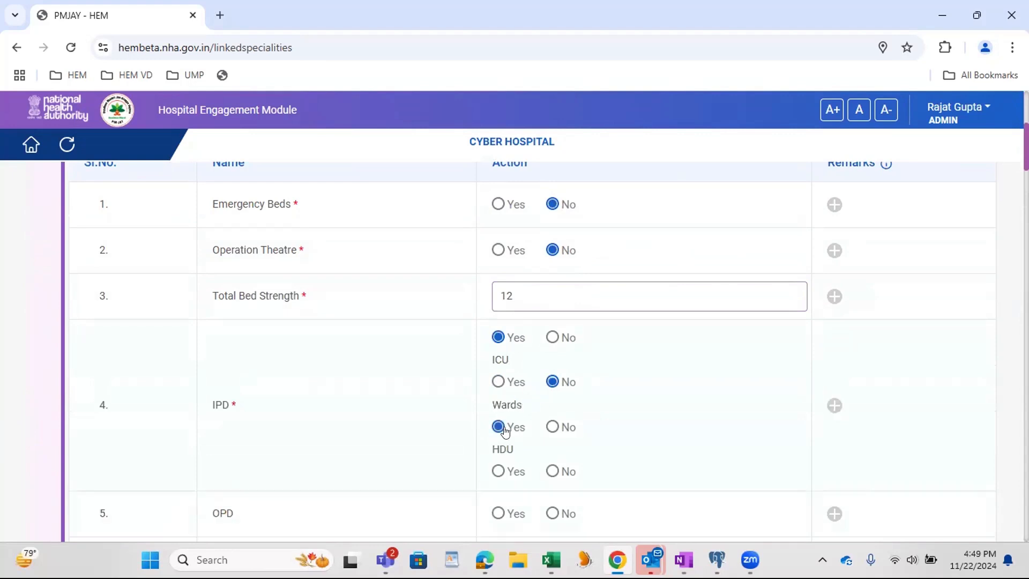
pyautogui.click(524, 465)
pyautogui.write('34')
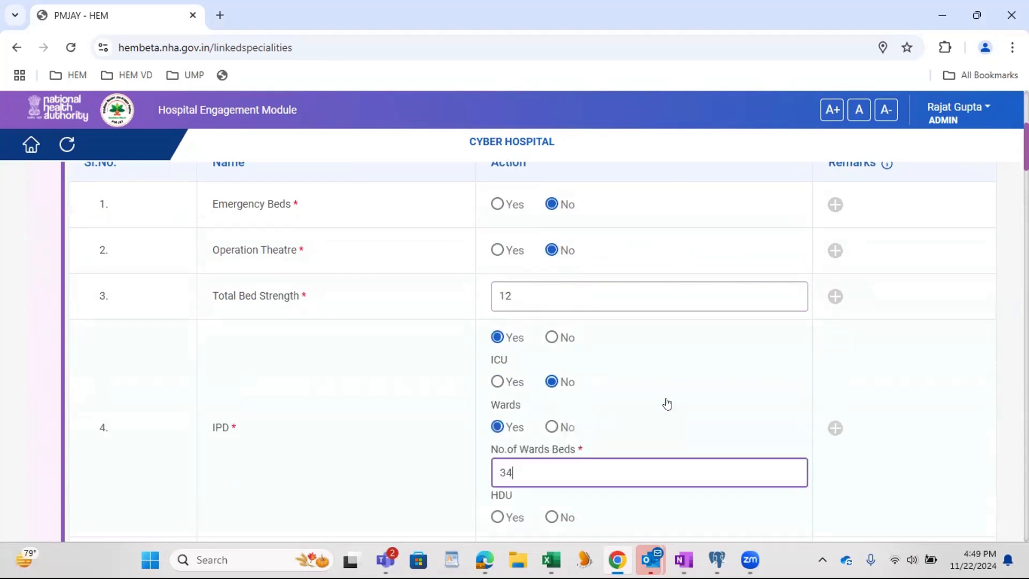
pyautogui.click(551, 517)
pyautogui.scroll(-3, 647, 367)
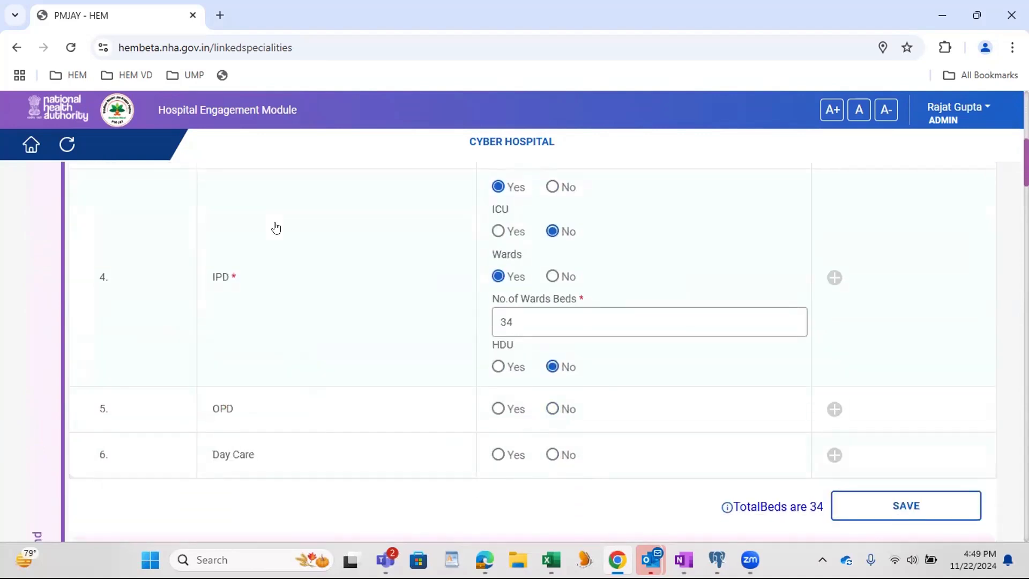
pyautogui.click(889, 512)
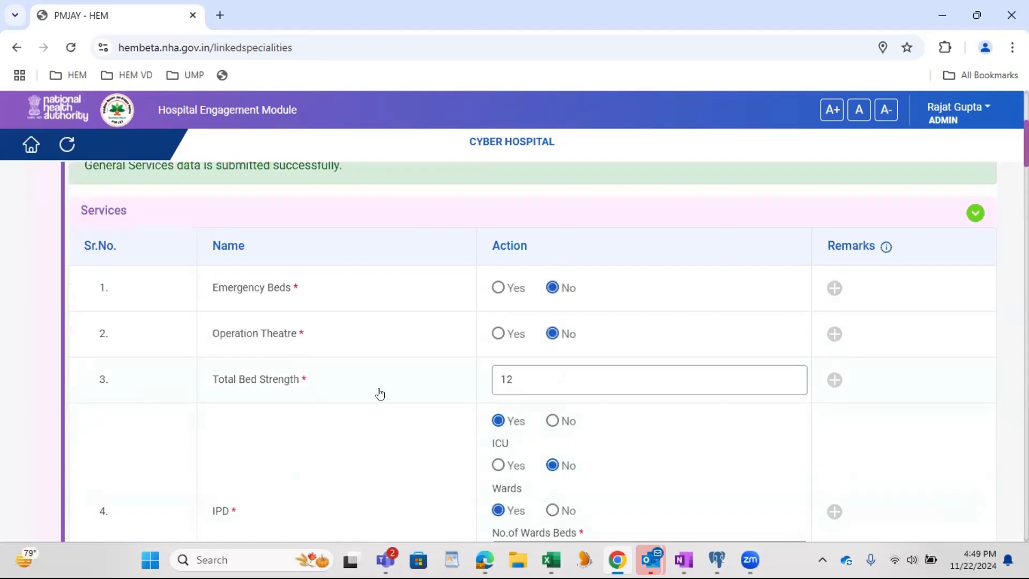
# Enter 33 ventilators; Crash Cart No, ICU essentials Yes, blood gas analyzers Yes, Defibrillator No
pyautogui.scroll(2, 380, 394)
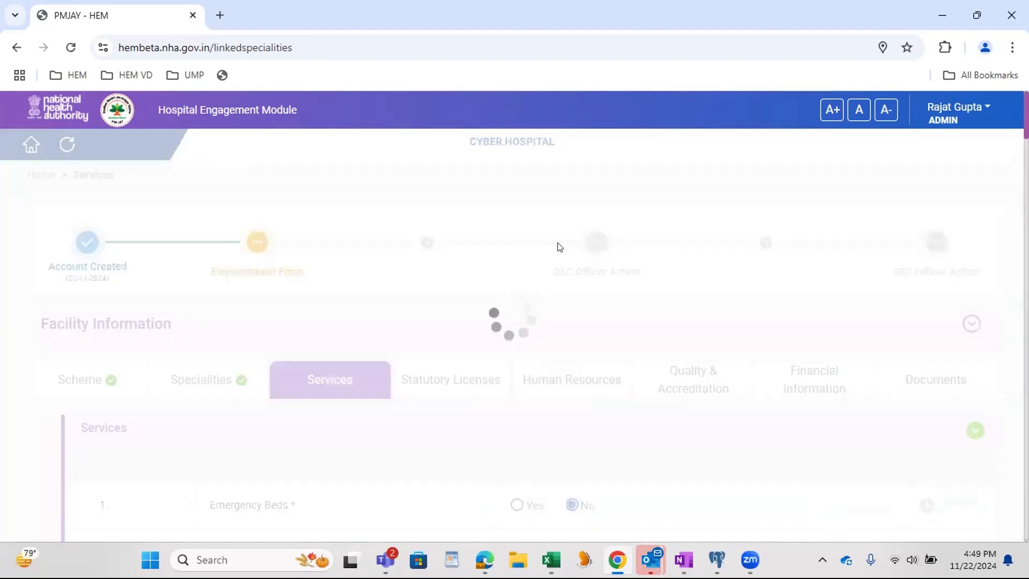
pyautogui.scroll(-9, 560, 247)
pyautogui.scroll(-2, 559, 246)
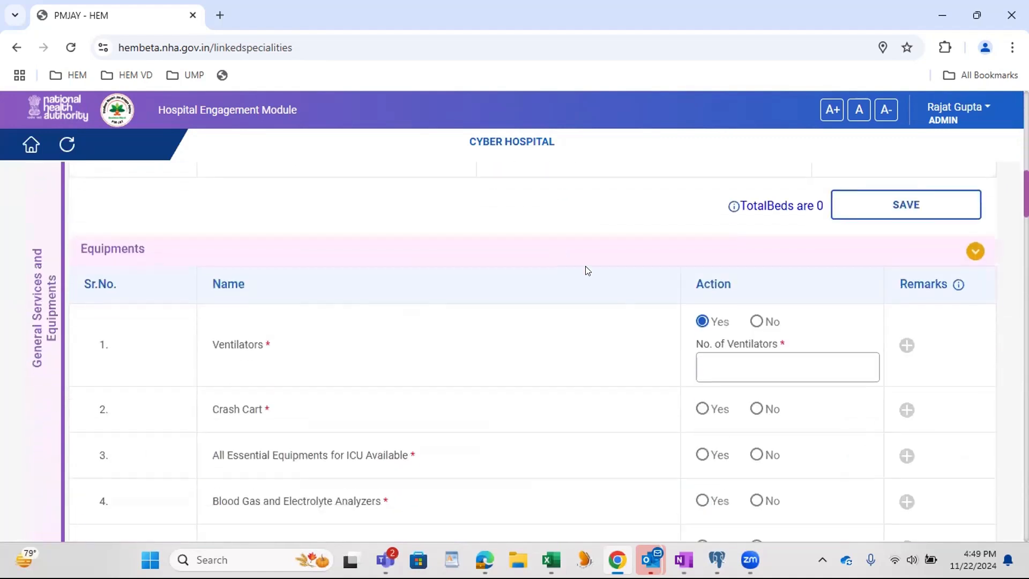
pyautogui.scroll(-2, 594, 273)
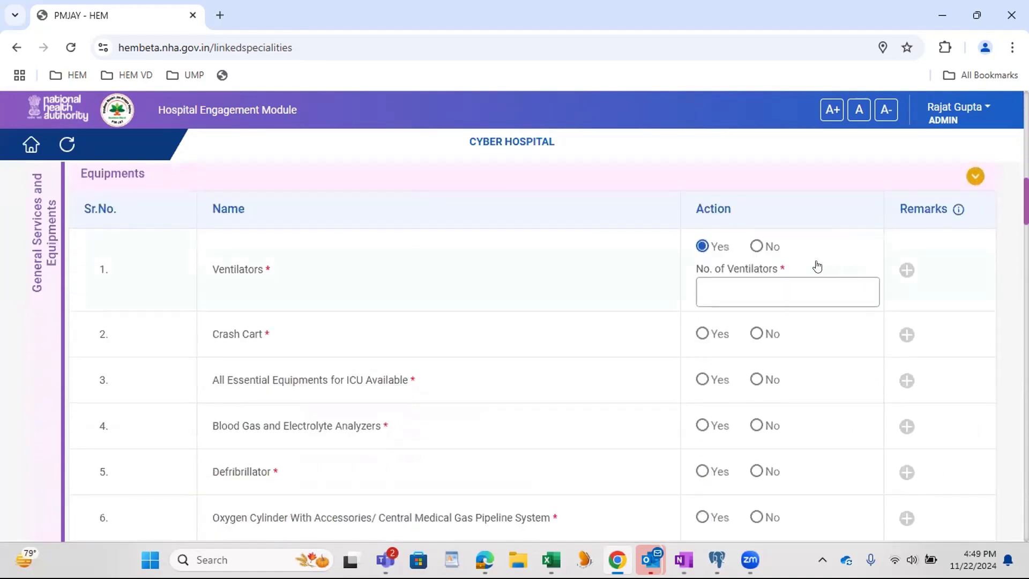
pyautogui.click(731, 285)
pyautogui.write('33')
pyautogui.click(756, 333)
pyautogui.click(716, 380)
pyautogui.click(704, 425)
pyautogui.click(752, 471)
# Set oxygen, Monitors, Resuscitation, ECG, BiPAP Yes; suction, Nebulizer, CPAP No; save equipment
pyautogui.scroll(-3, 696, 439)
pyautogui.click(712, 367)
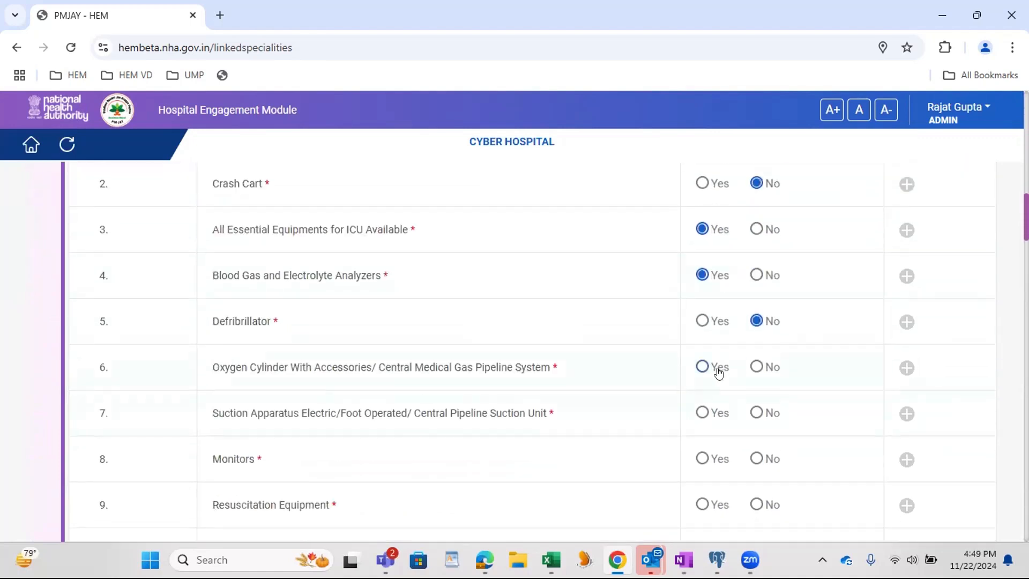
pyautogui.click(756, 413)
pyautogui.click(703, 458)
pyautogui.scroll(-3, 711, 461)
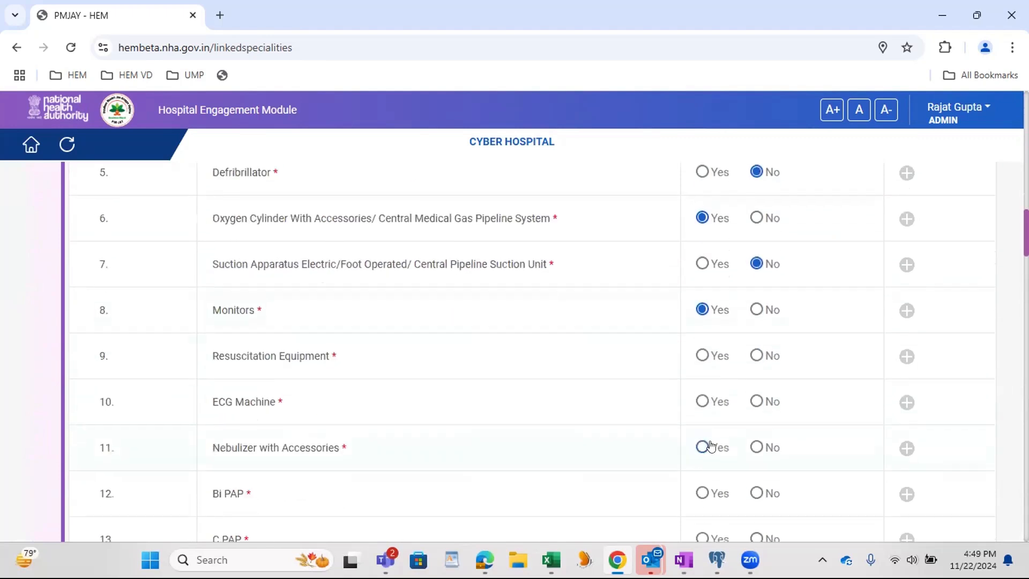
pyautogui.click(703, 353)
pyautogui.click(703, 399)
pyautogui.click(756, 446)
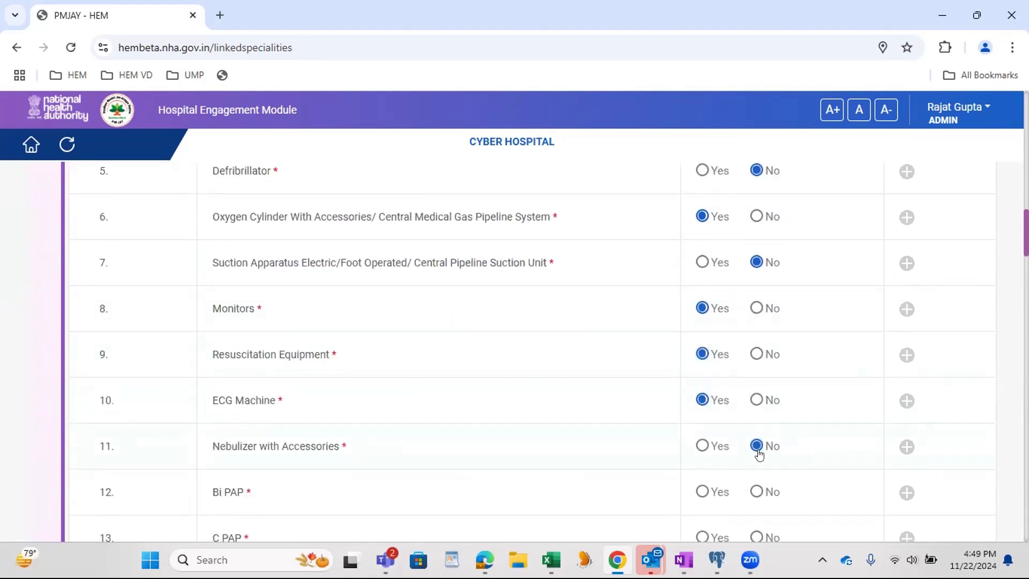
pyautogui.scroll(-3, 759, 450)
pyautogui.click(702, 342)
pyautogui.click(757, 387)
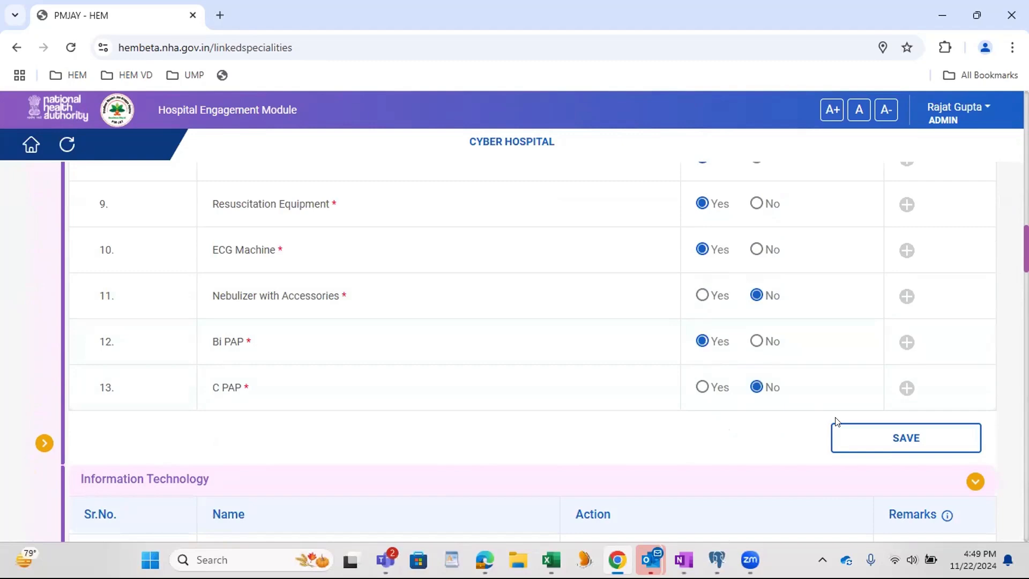
pyautogui.click(899, 438)
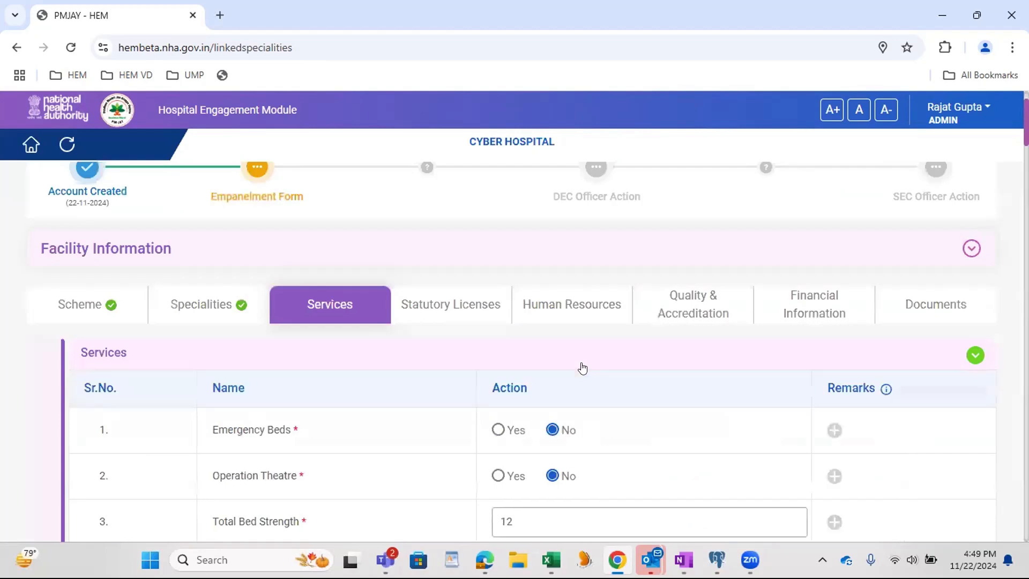
# Set Printer Yes, Billing Digital, 24*7 Internet No, Computer No, Biometric Yes, Scanner No, and save
pyautogui.scroll(-15, 582, 367)
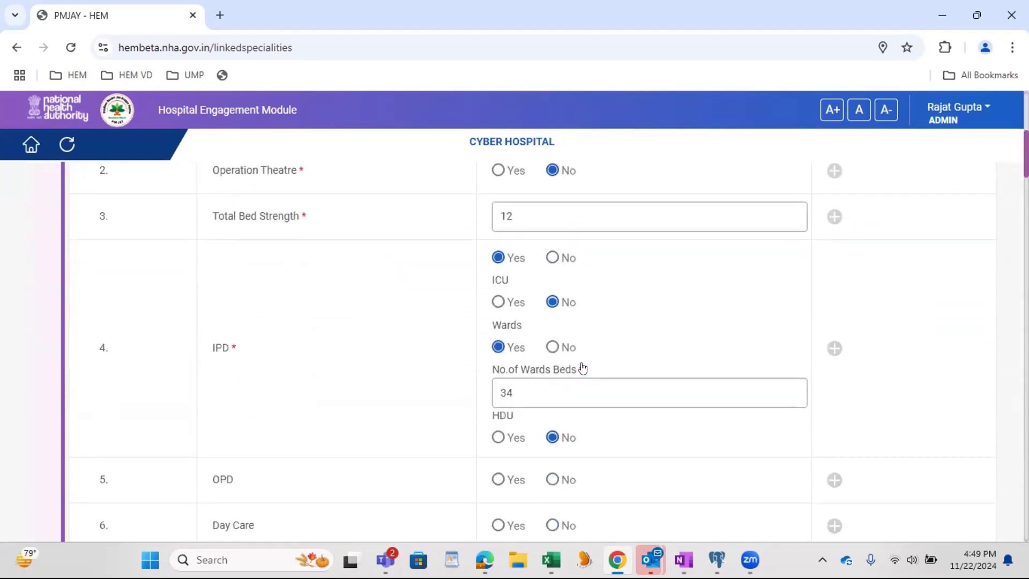
pyautogui.scroll(-3, 583, 367)
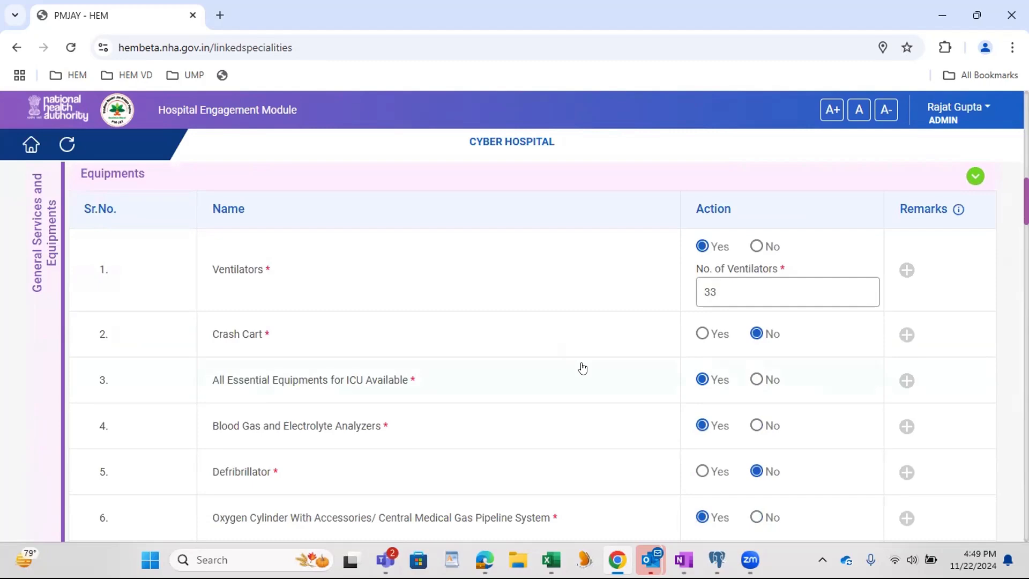
pyautogui.scroll(-12, 582, 367)
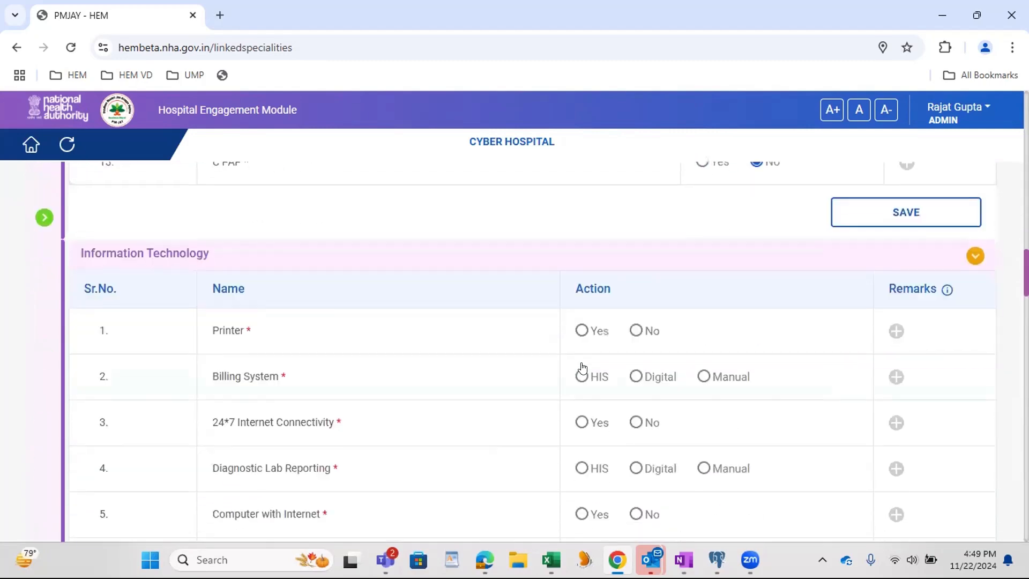
pyautogui.scroll(-1, 583, 368)
pyautogui.click(582, 255)
pyautogui.click(636, 301)
pyautogui.click(636, 346)
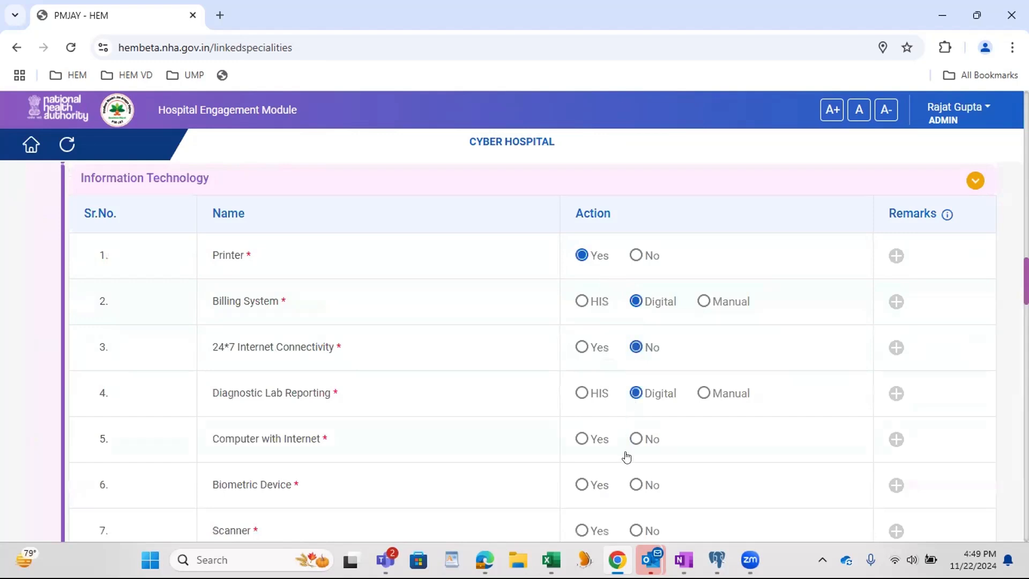
pyautogui.click(636, 438)
pyautogui.scroll(-2, 586, 445)
pyautogui.click(582, 333)
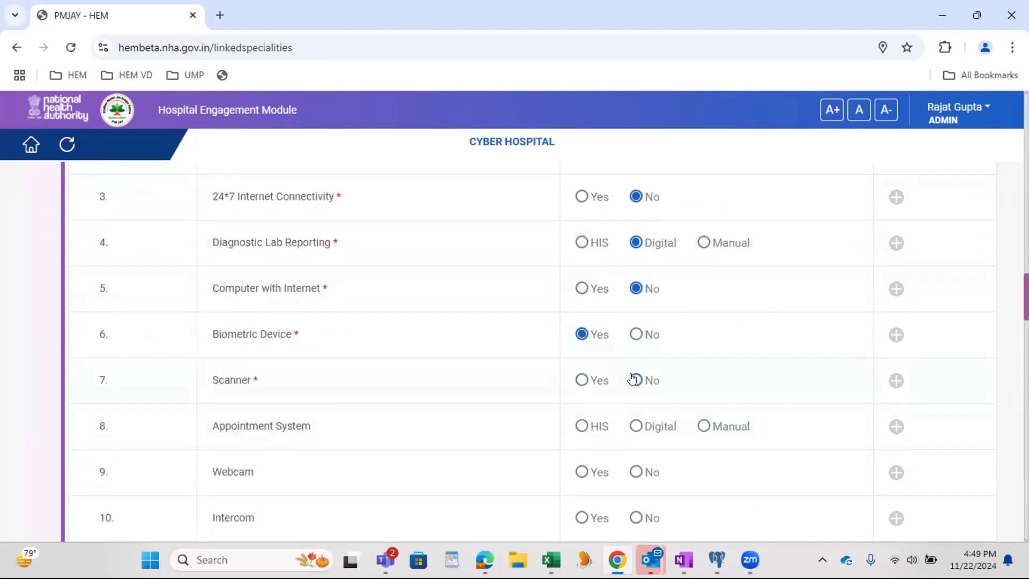
pyautogui.click(634, 379)
pyautogui.scroll(-5, 648, 417)
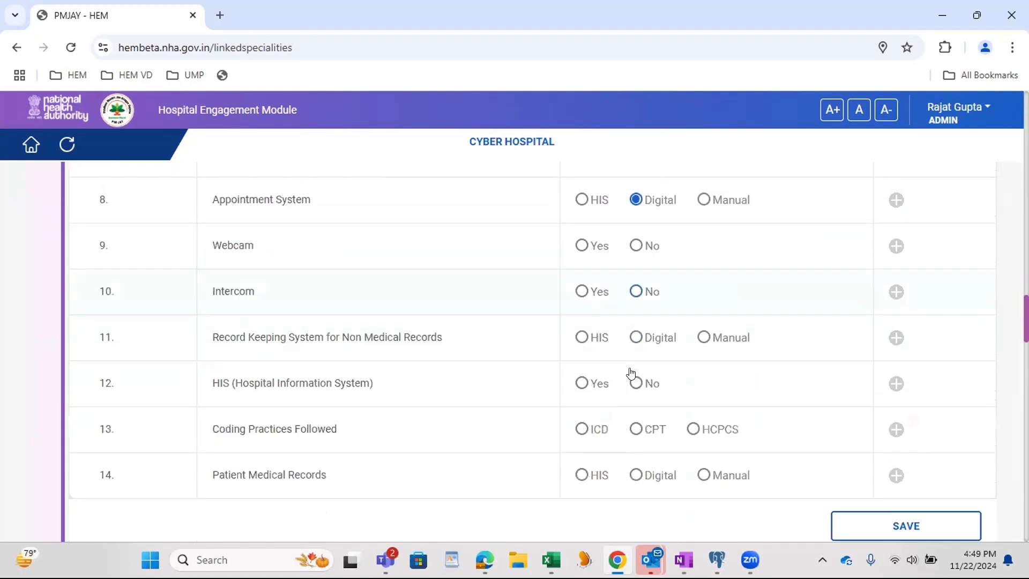
pyautogui.click(881, 380)
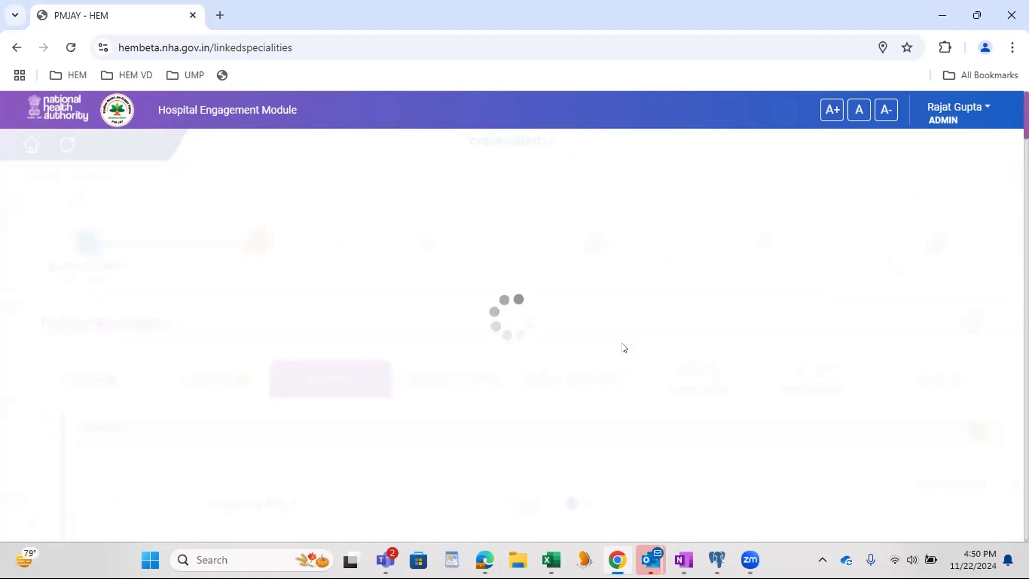
# Mark 24 Hr Power Back Up Yes and set Ambulance Services and Pharmacy to Outsourced
pyautogui.scroll(-8, 624, 348)
pyautogui.scroll(-15, 624, 347)
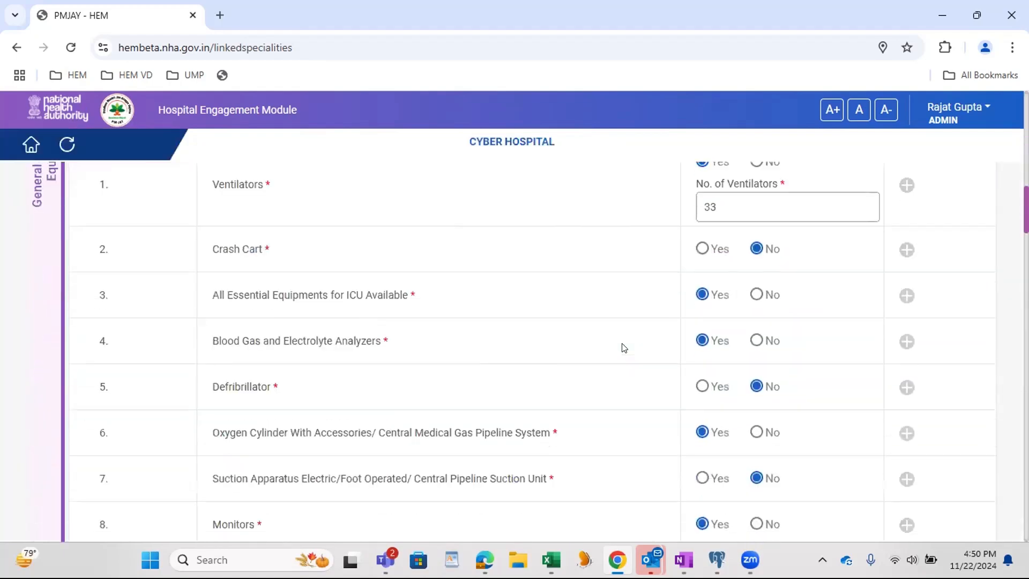
pyautogui.scroll(-9, 625, 347)
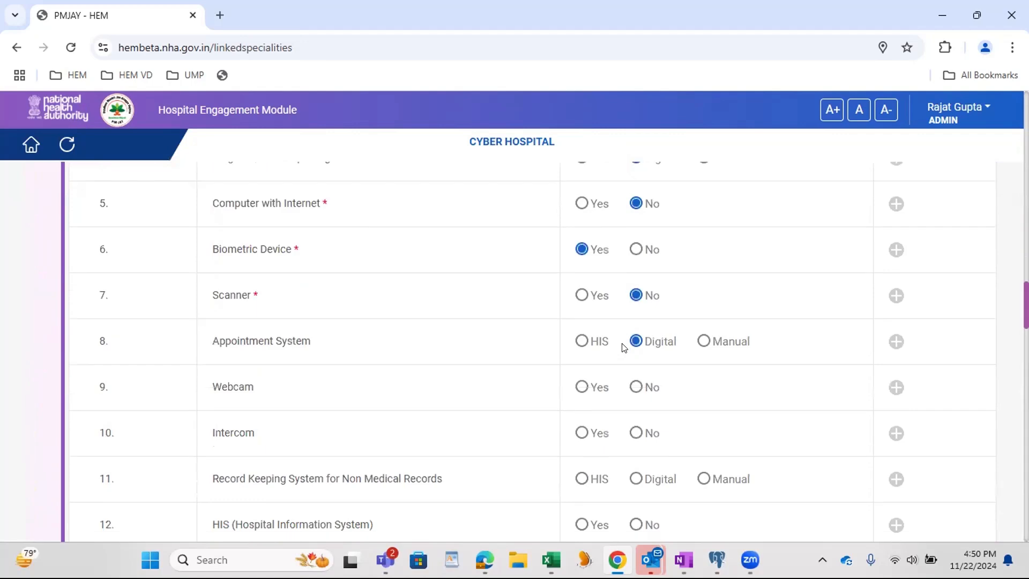
pyautogui.scroll(-2, 623, 349)
pyautogui.click(484, 344)
pyautogui.click(546, 389)
pyautogui.click(583, 434)
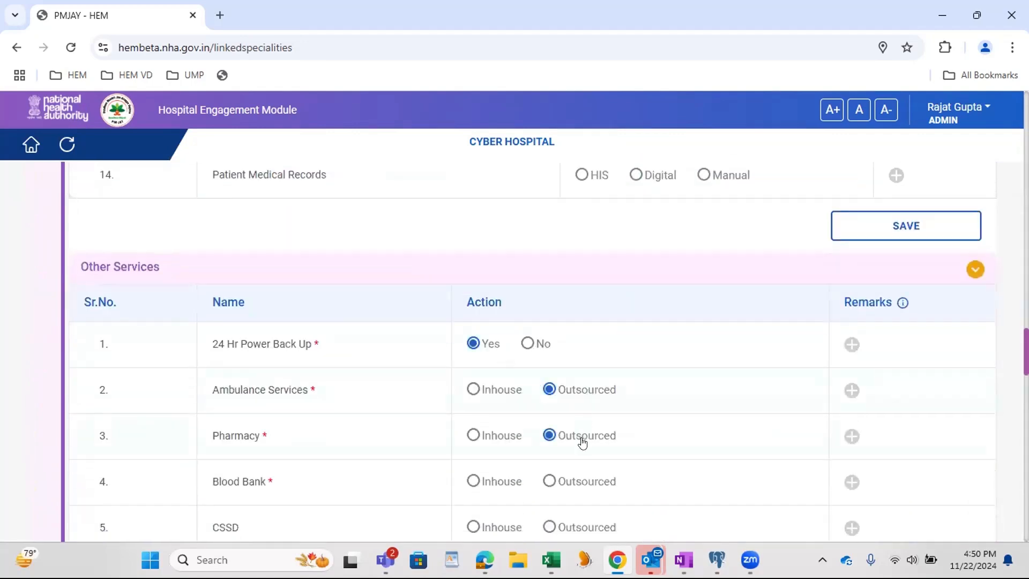
# Enter pharmacy agency 'pharmcy', set Blood Bank and CSSD to Inhouse, and save Other Services
pyautogui.scroll(-2, 587, 438)
pyautogui.click(512, 325)
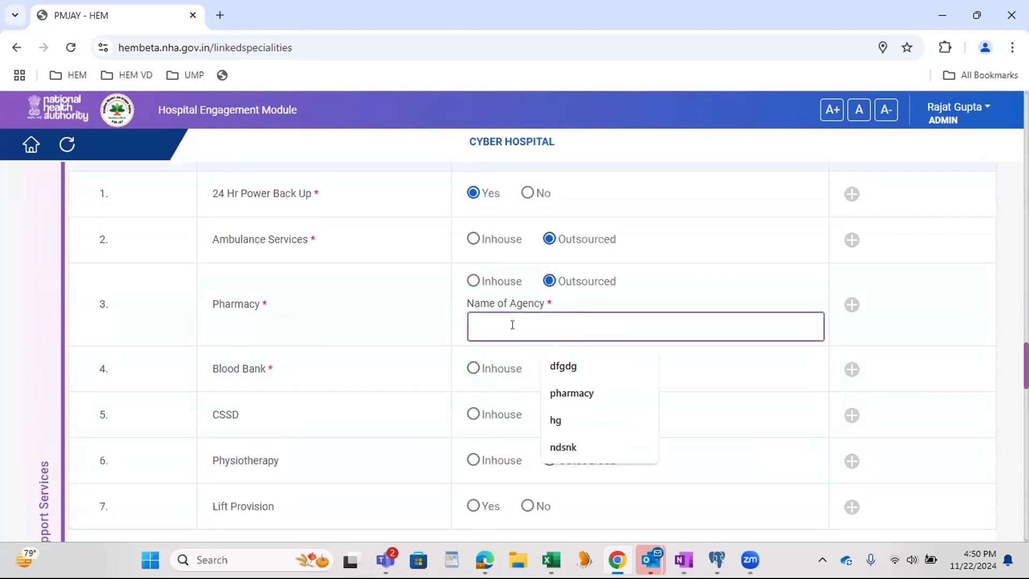
pyautogui.write('pharmcy')
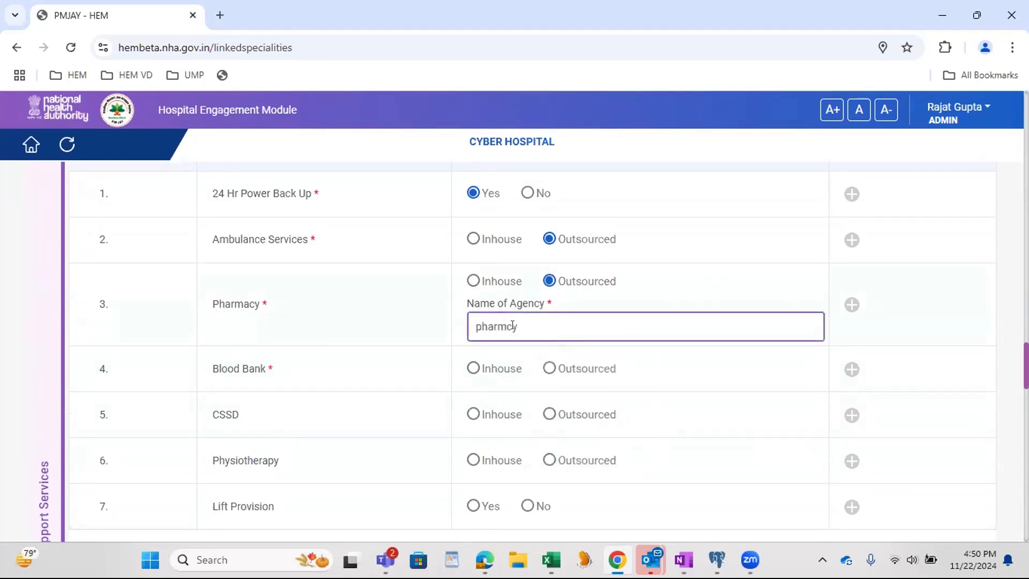
pyautogui.click(509, 370)
pyautogui.click(491, 415)
pyautogui.scroll(-3, 643, 443)
pyautogui.click(873, 410)
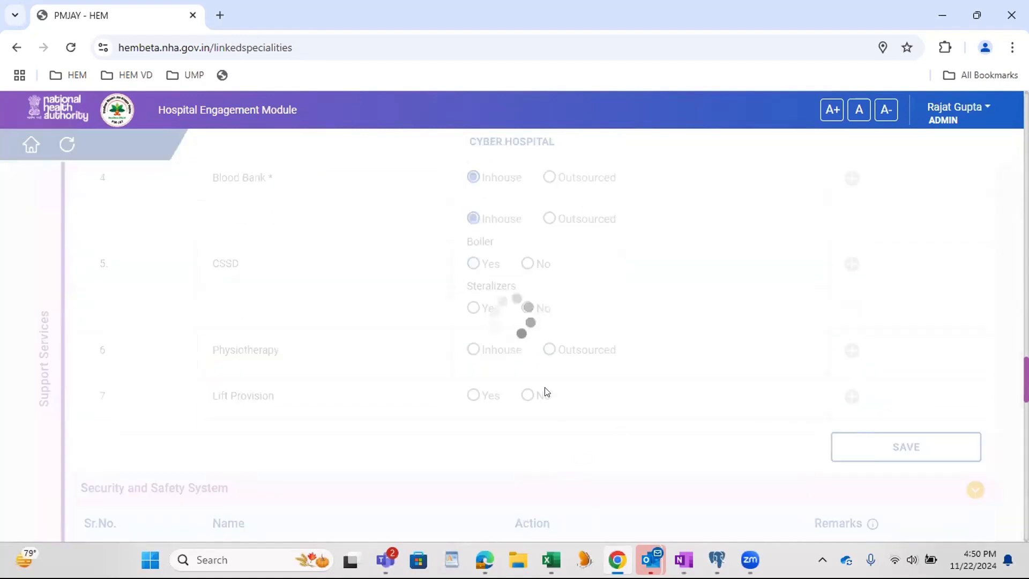
pyautogui.scroll(-8, 512, 371)
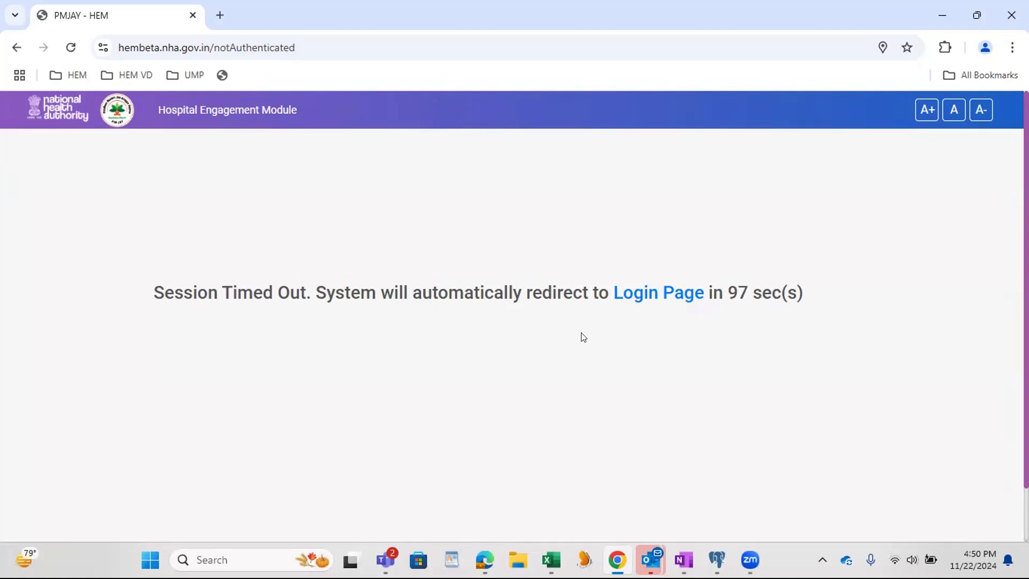
# Go to a reloaded login page, enter the captcha and user ID, and verify the user ID
pyautogui.click(668, 300)
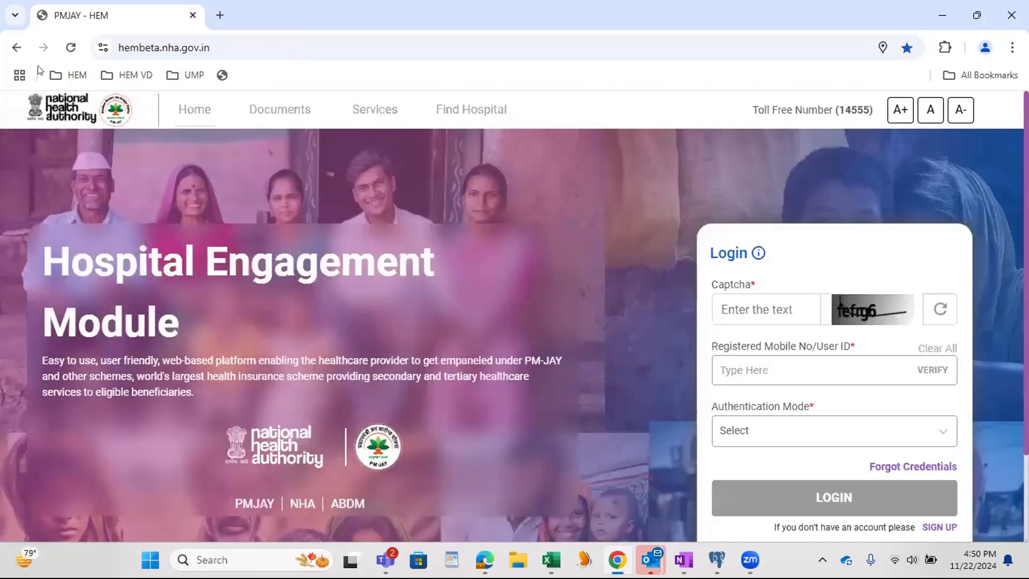
pyautogui.click(68, 51)
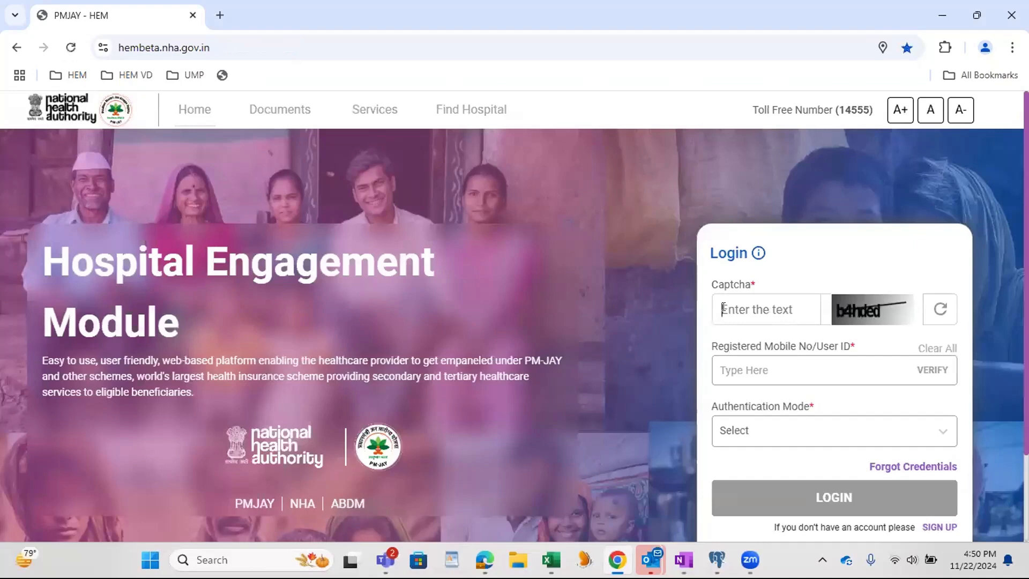
pyautogui.click(724, 307)
pyautogui.write('b4hded')
pyautogui.press('Tab')
pyautogui.write('Rajat@stage')
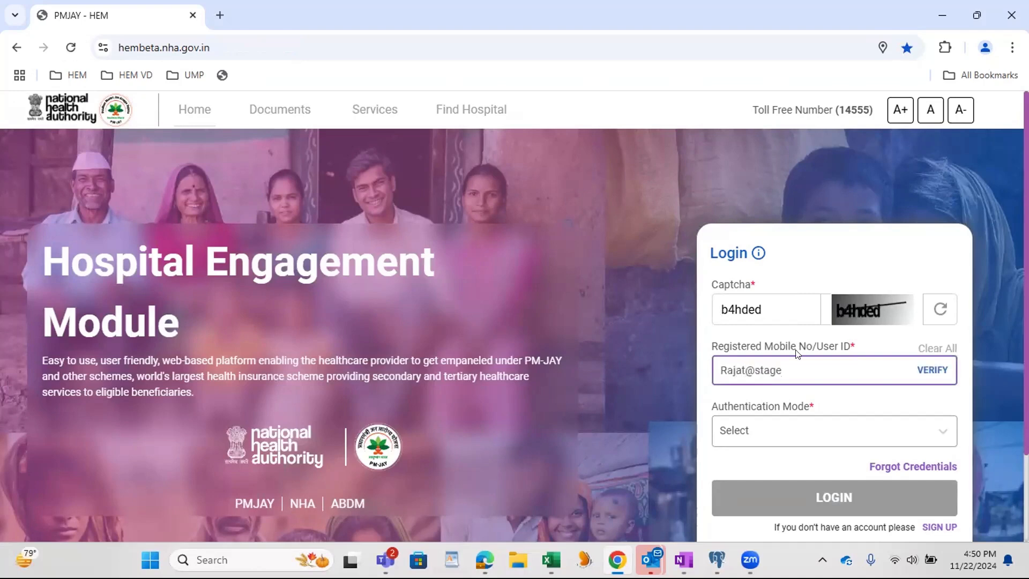
pyautogui.click(932, 370)
# Enter the account password and the second captcha, and log in
pyautogui.scroll(-1, 758, 442)
pyautogui.click(754, 416)
pyautogui.write('•')
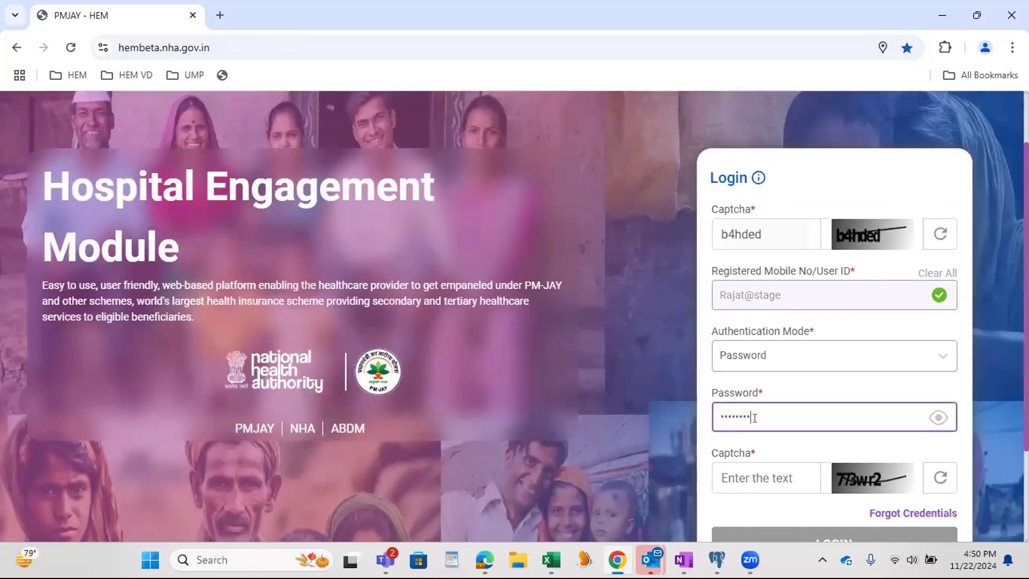
pyautogui.press('Tab')
pyautogui.write('773wr2')
pyautogui.press('Return')
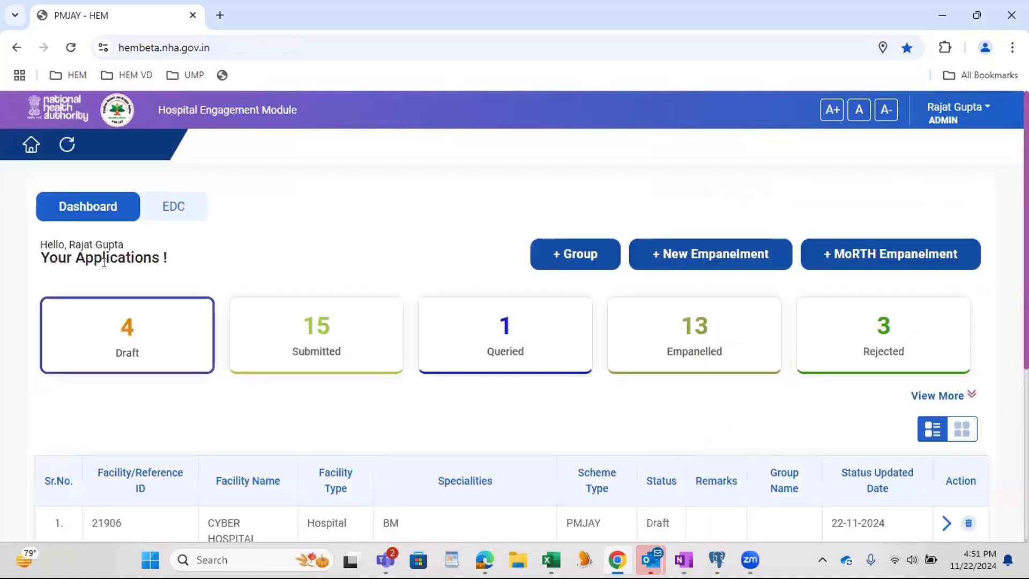
# Open the CYBER HOSPITAL draft and advance past Facility Information, Scheme and Specialities to Services
pyautogui.scroll(-3, 354, 355)
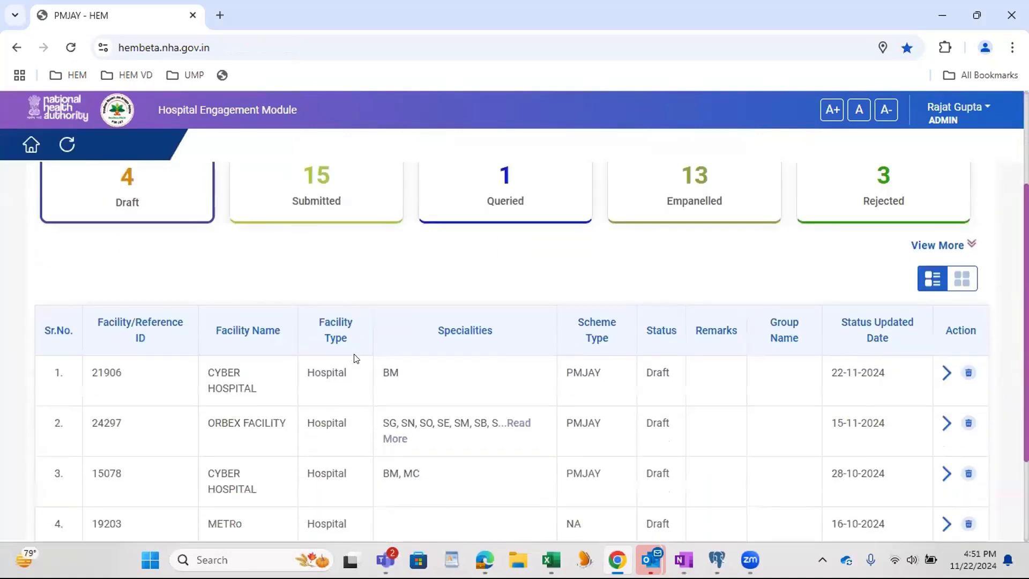
pyautogui.click(240, 392)
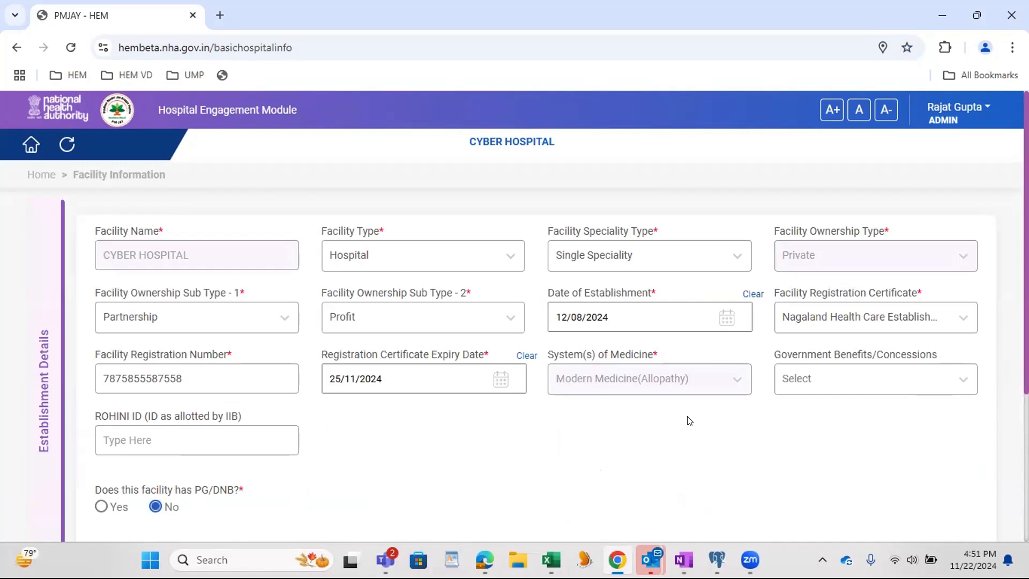
pyautogui.scroll(-4, 690, 421)
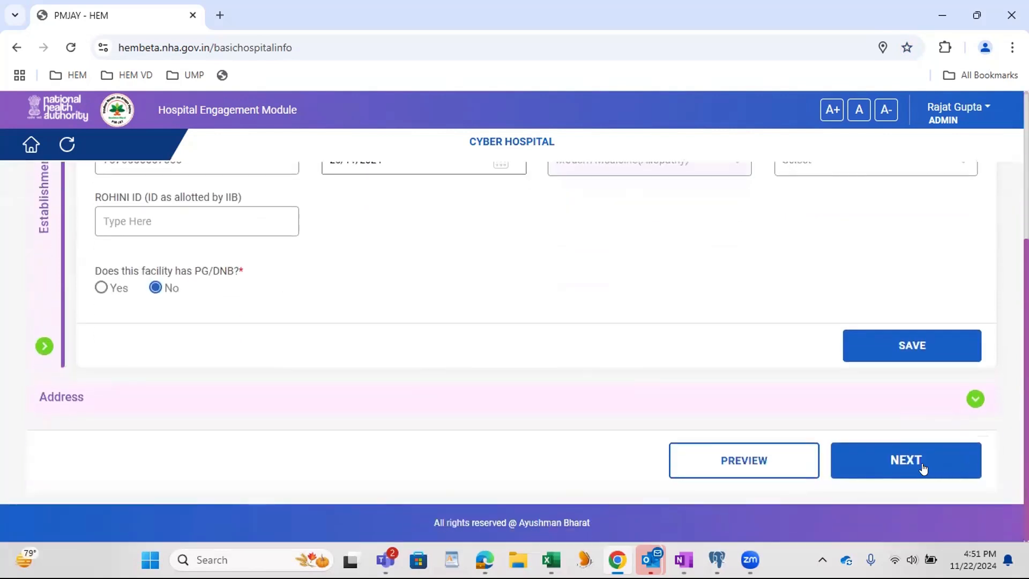
pyautogui.scroll(4, 656, 391)
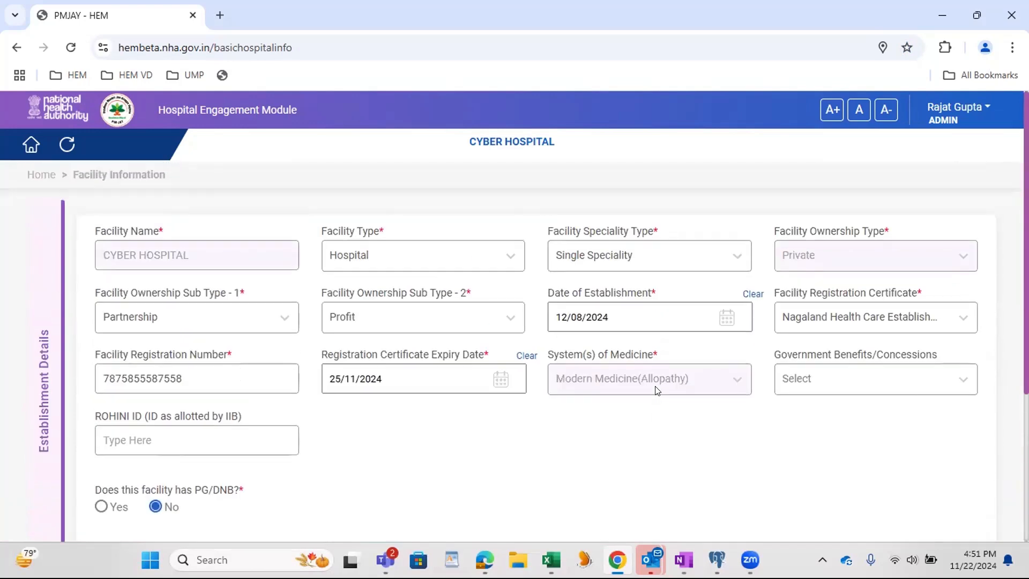
pyautogui.scroll(-4, 657, 390)
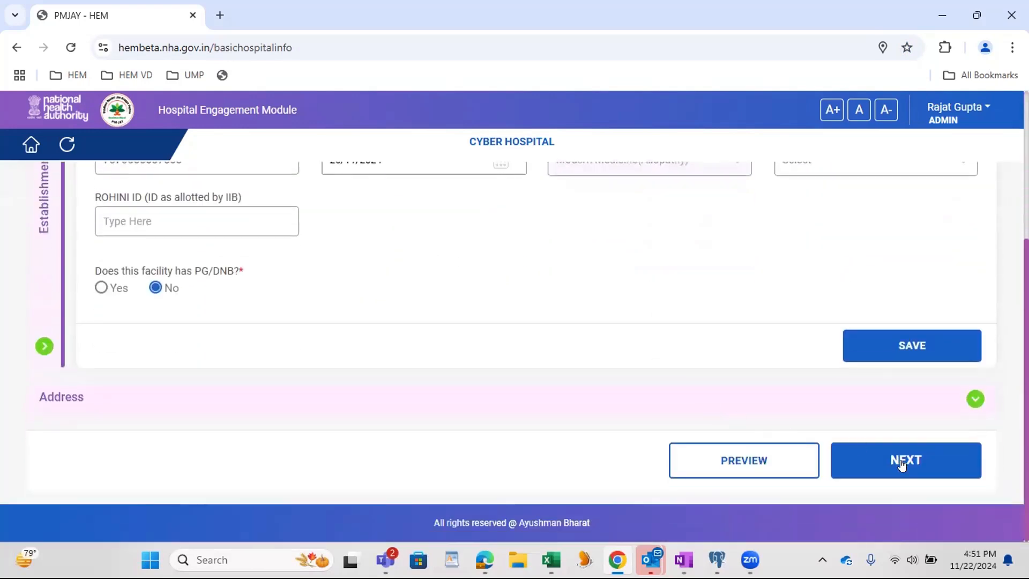
pyautogui.click(901, 462)
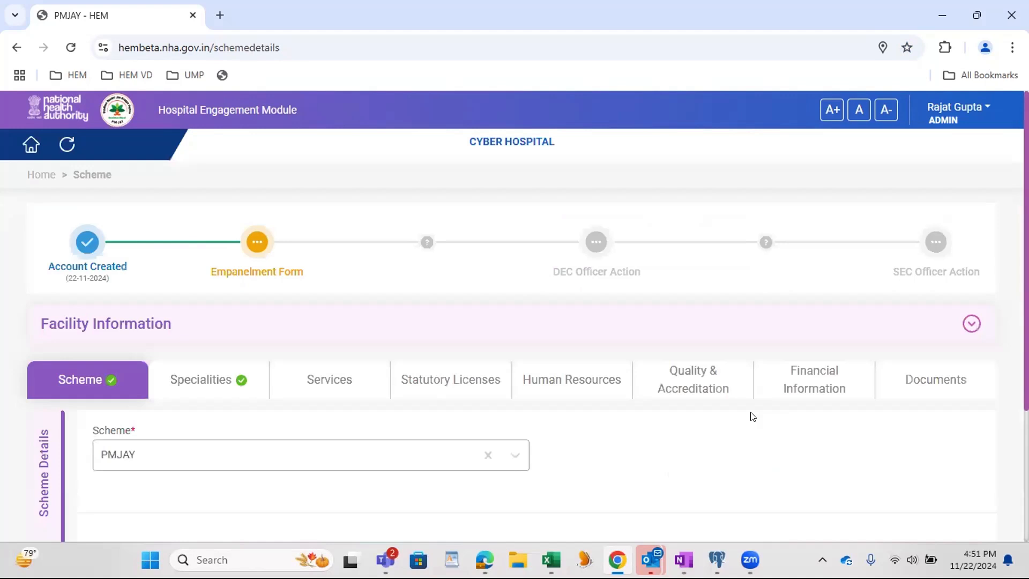
pyautogui.scroll(-3, 752, 416)
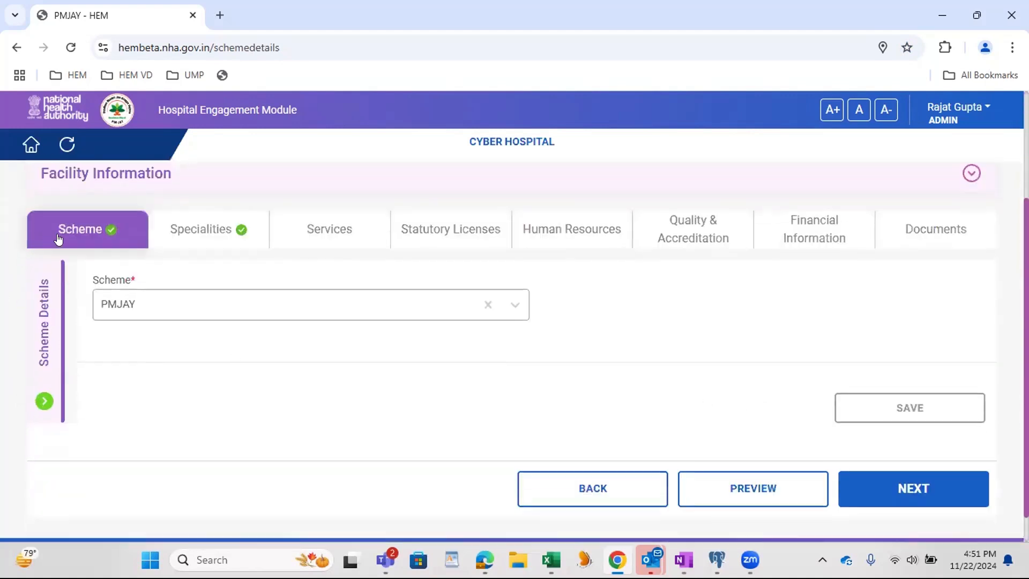
pyautogui.click(927, 487)
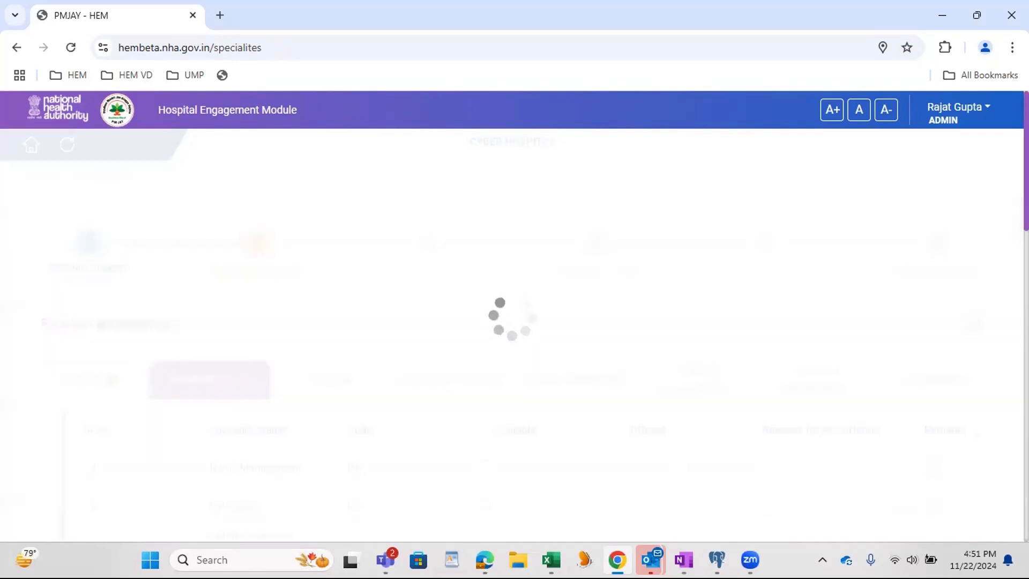
pyautogui.scroll(-15, 988, 506)
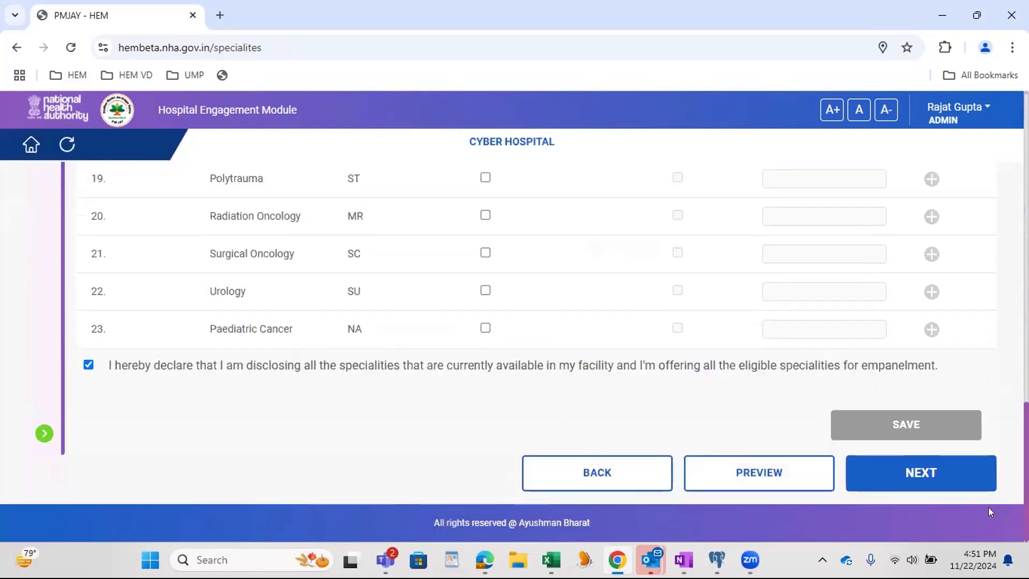
pyautogui.click(938, 489)
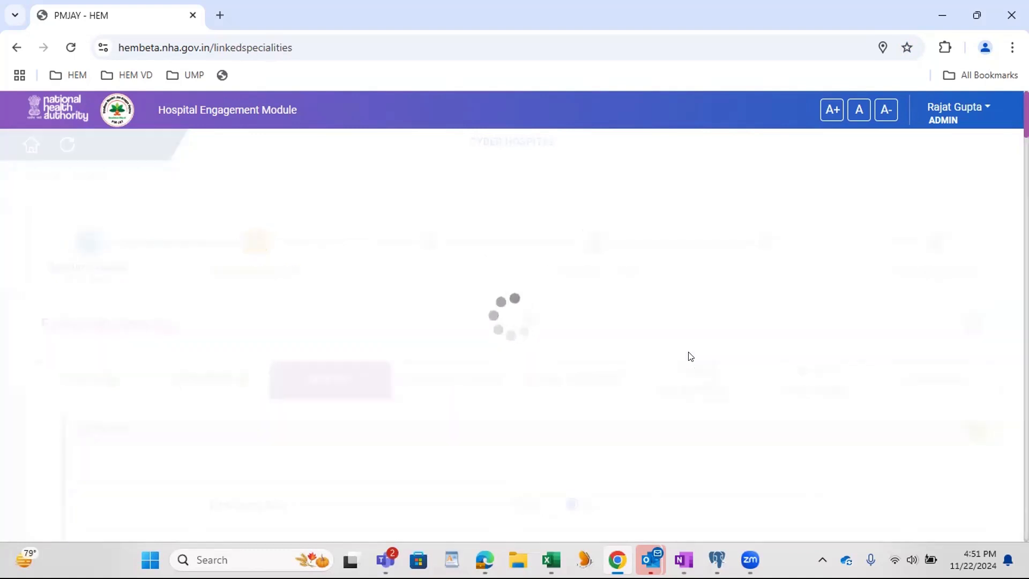
pyautogui.scroll(-3, 690, 357)
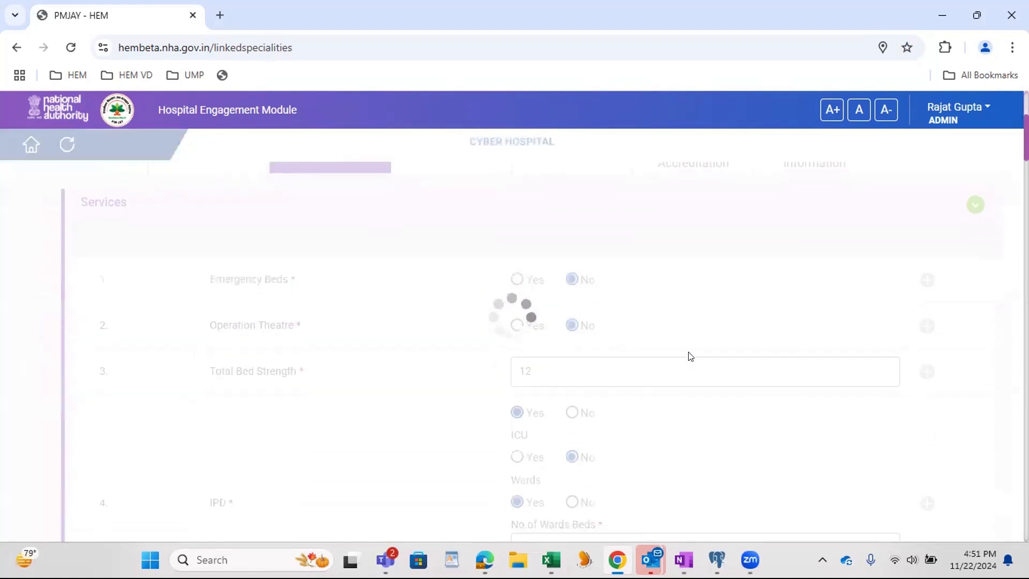
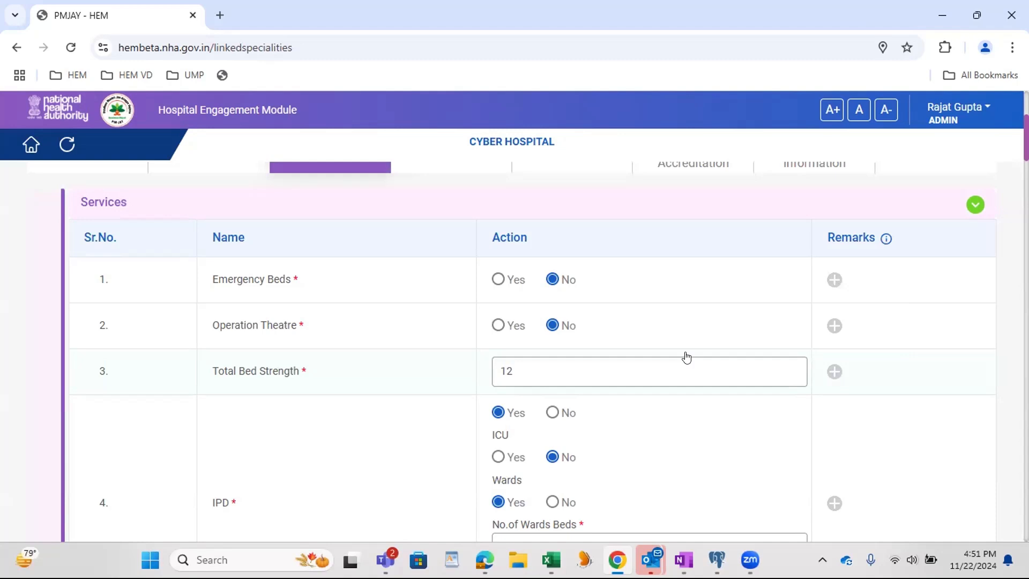
# Under Security and Safety System, answer No for Fire Safety Equipment and save
pyautogui.scroll(-20, 696, 357)
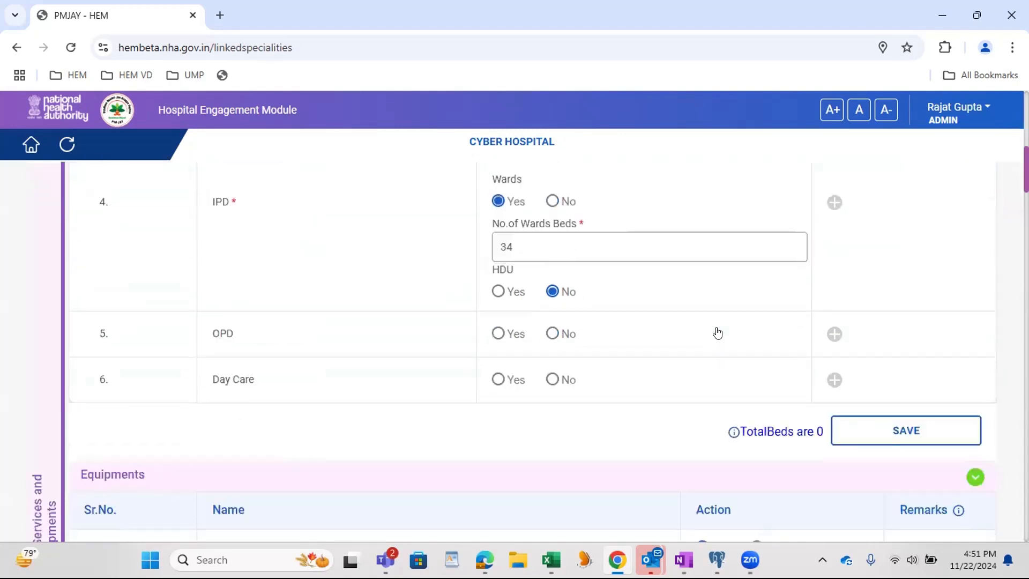
pyautogui.scroll(-10, 718, 333)
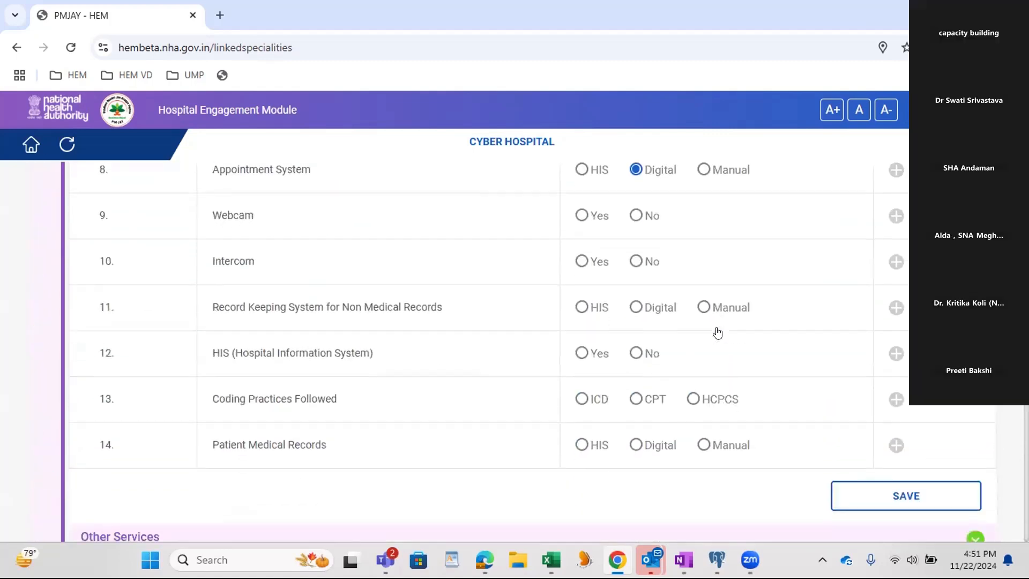
pyautogui.scroll(4, 718, 333)
pyautogui.scroll(-1, 717, 333)
pyautogui.scroll(-10, 717, 333)
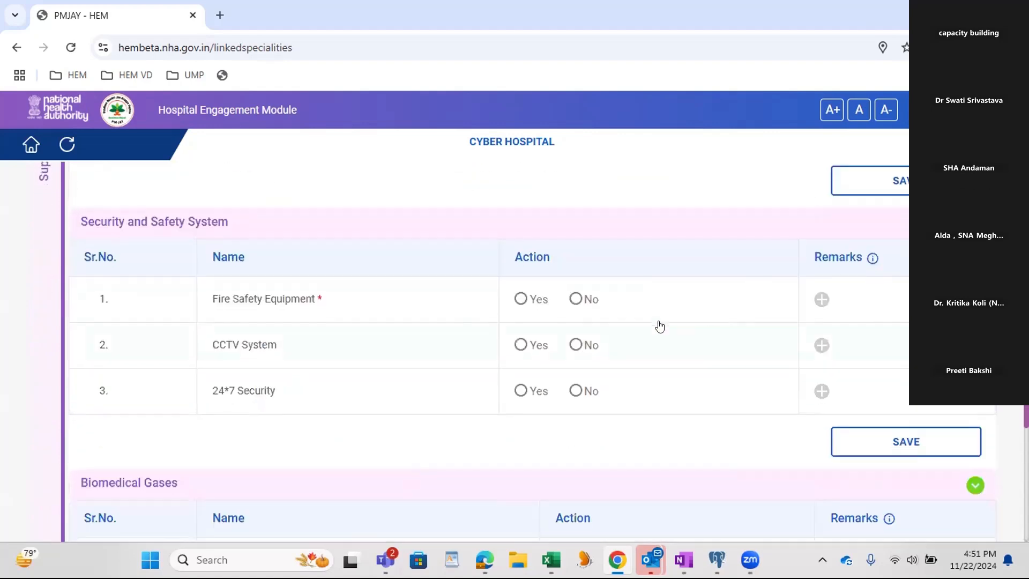
pyautogui.click(576, 299)
pyautogui.click(861, 430)
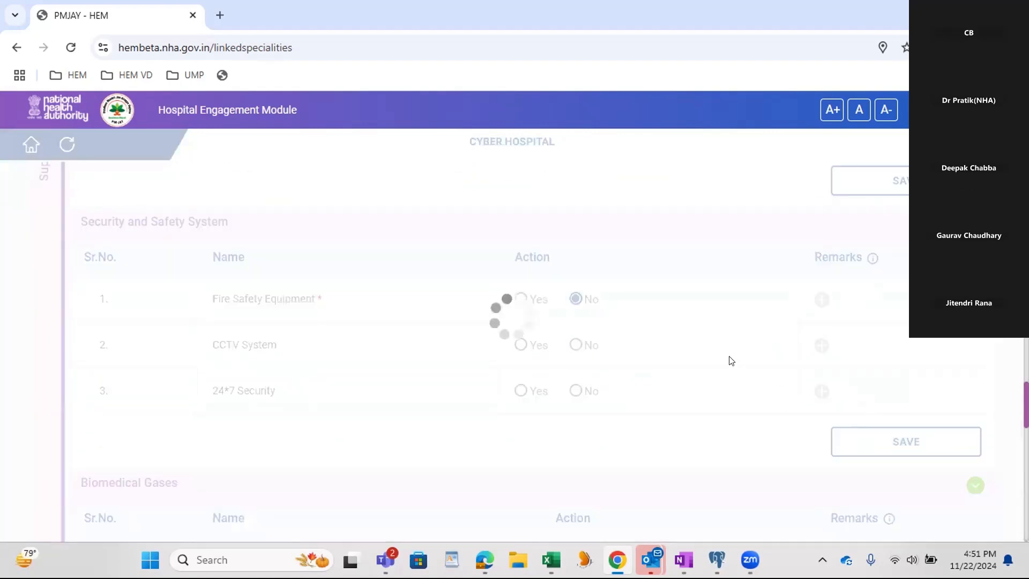
pyautogui.scroll(-5, 707, 359)
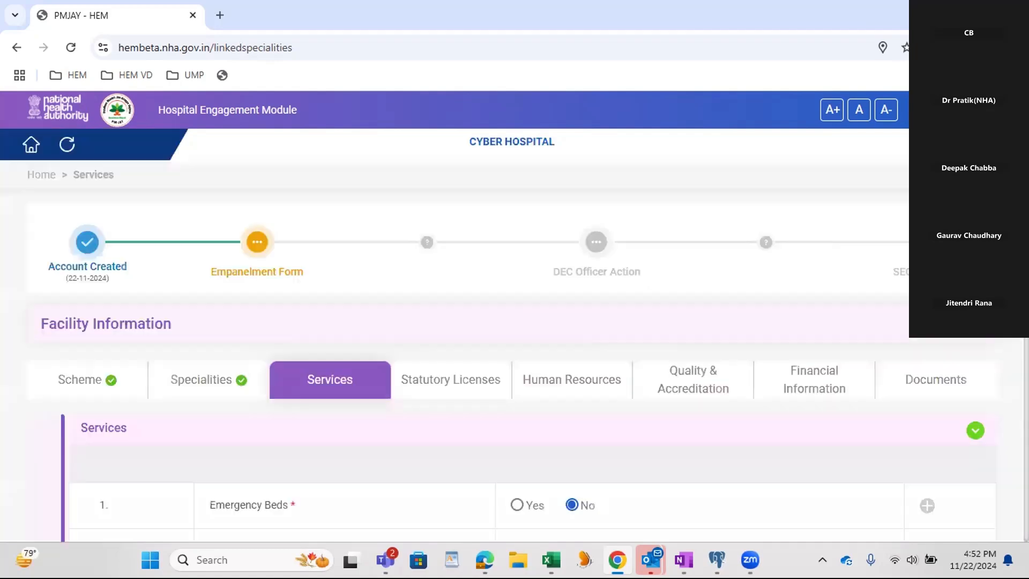
pyautogui.scroll(-15, 896, 433)
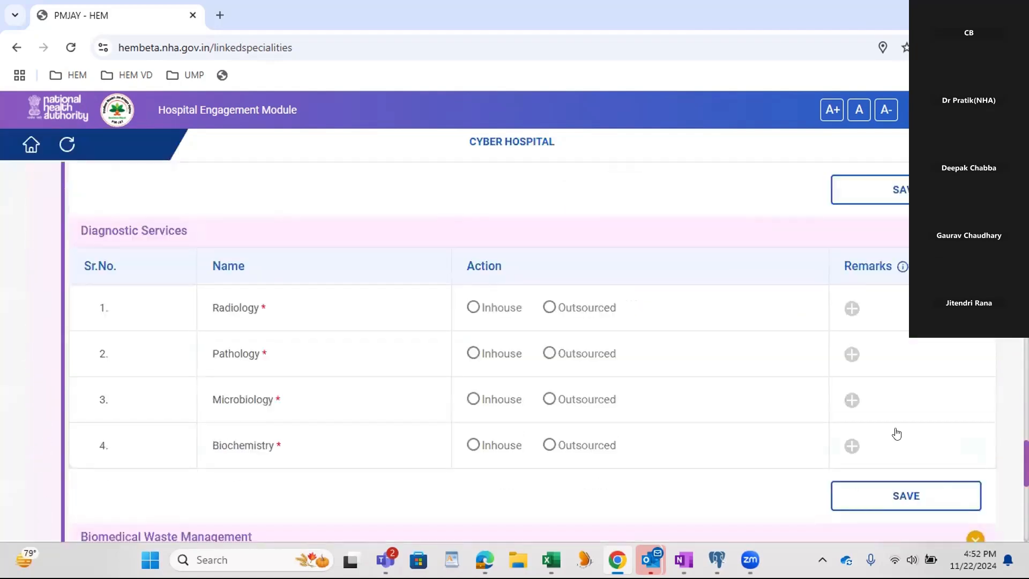
# Set Radiology and Pathology to Outsourced (agency pharmacy), Microbiology and Biochemistry to Inhouse, and save
pyautogui.click(496, 308)
pyautogui.click(576, 306)
pyautogui.click(544, 355)
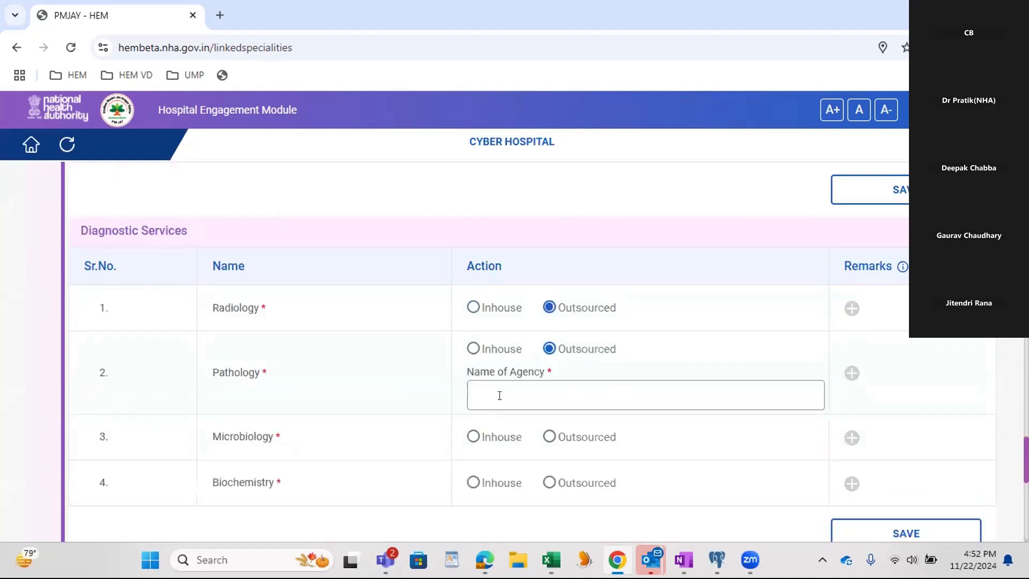
pyautogui.click(496, 396)
pyautogui.write('p')
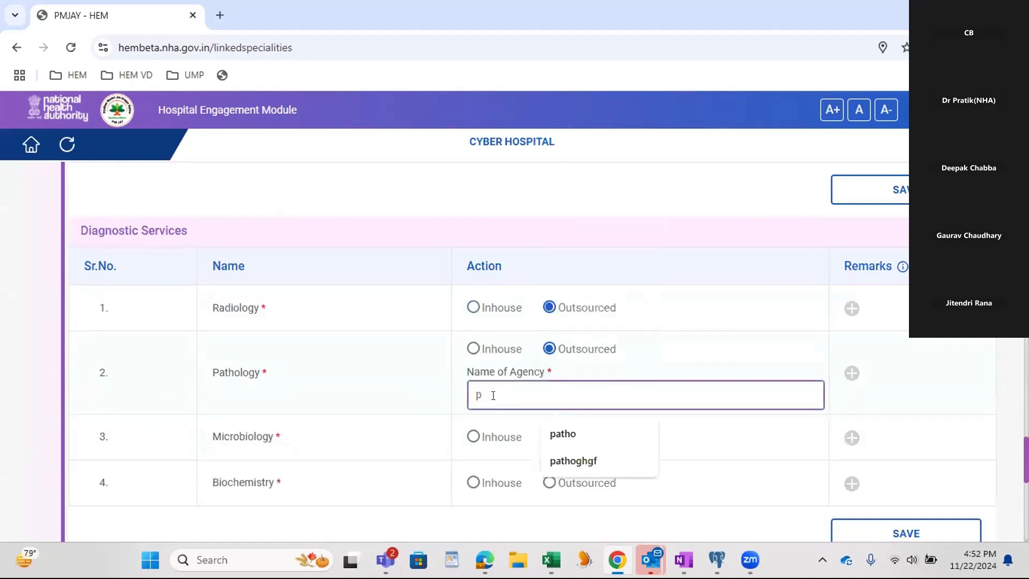
pyautogui.write('harmacy')
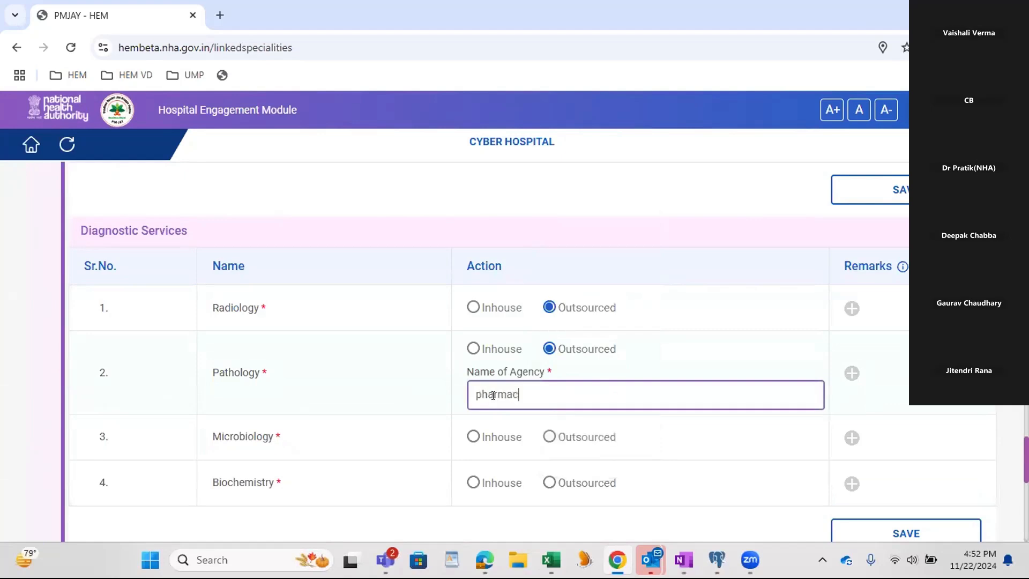
pyautogui.click(499, 443)
pyautogui.click(487, 488)
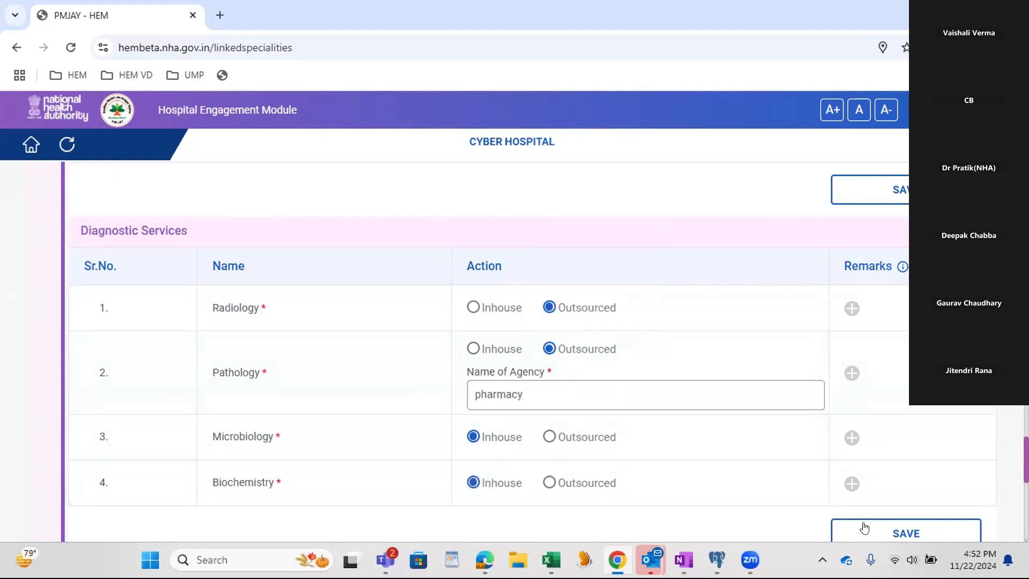
pyautogui.click(863, 527)
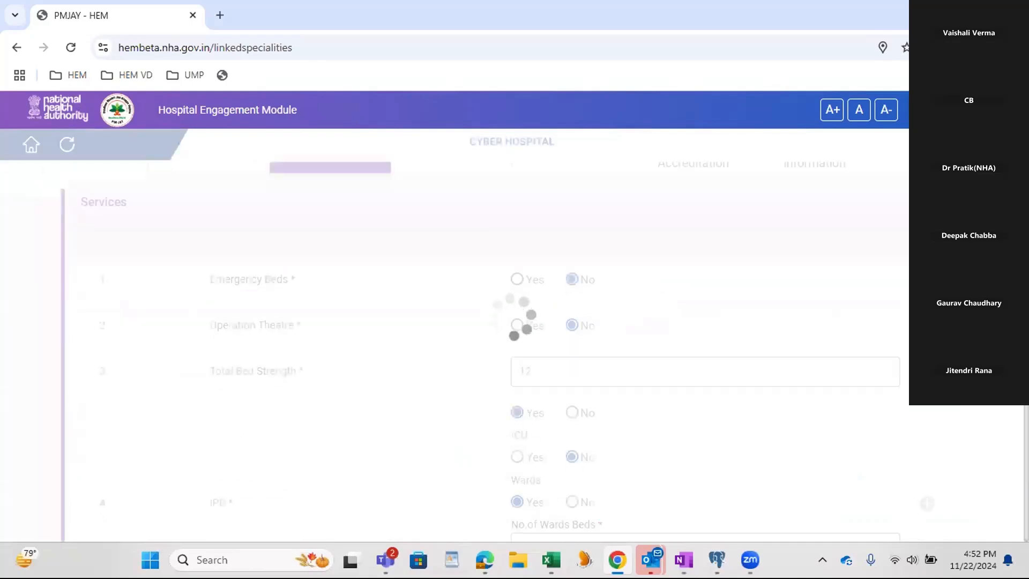
# Set biomedical waste management to Outsourced, Central Collection Centre to Yes, and fill the agency name
pyautogui.scroll(-15, 514, 351)
pyautogui.scroll(-15, 826, 359)
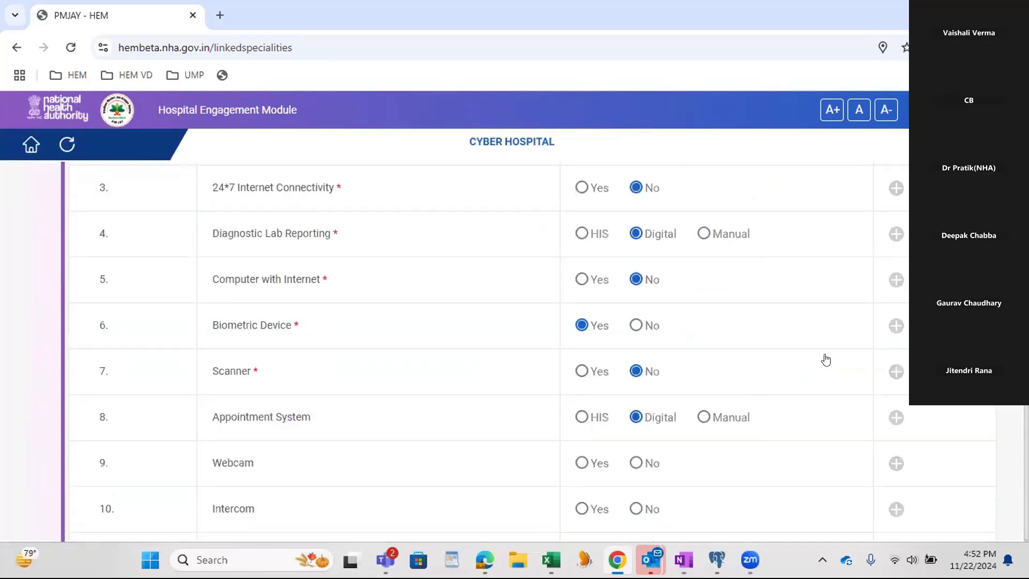
pyautogui.scroll(-10, 825, 359)
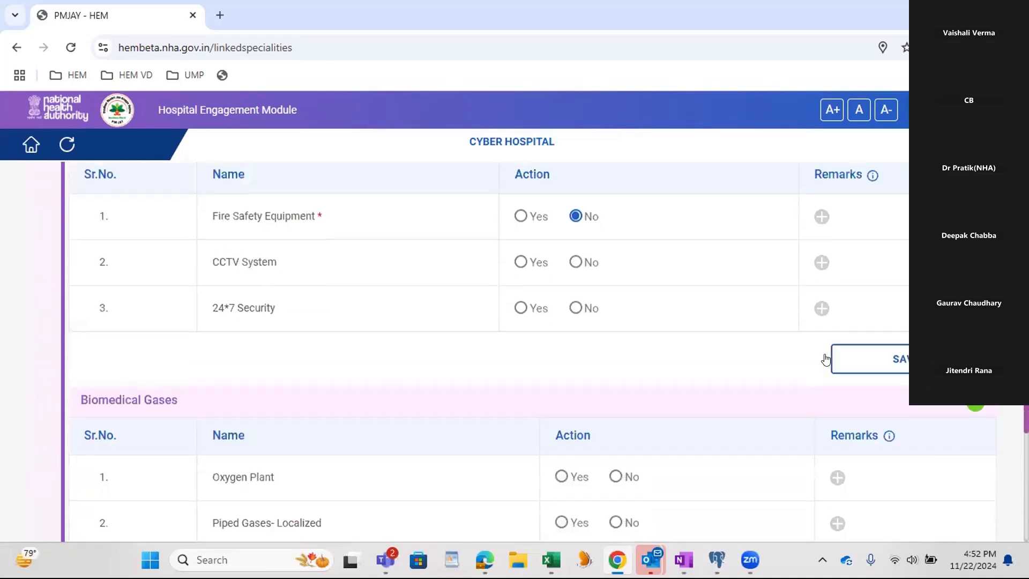
pyautogui.scroll(4, 820, 357)
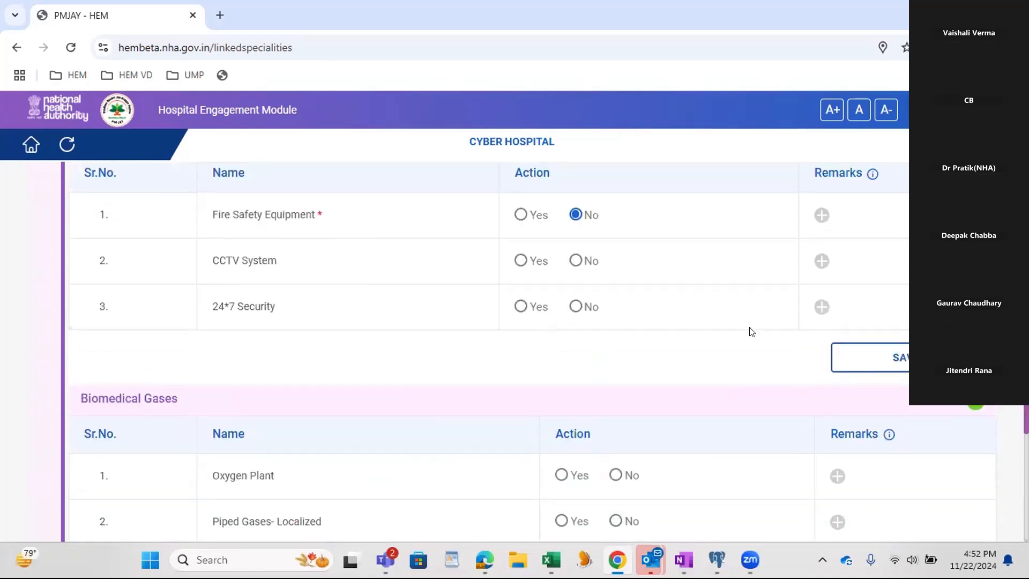
pyautogui.scroll(-4, 751, 331)
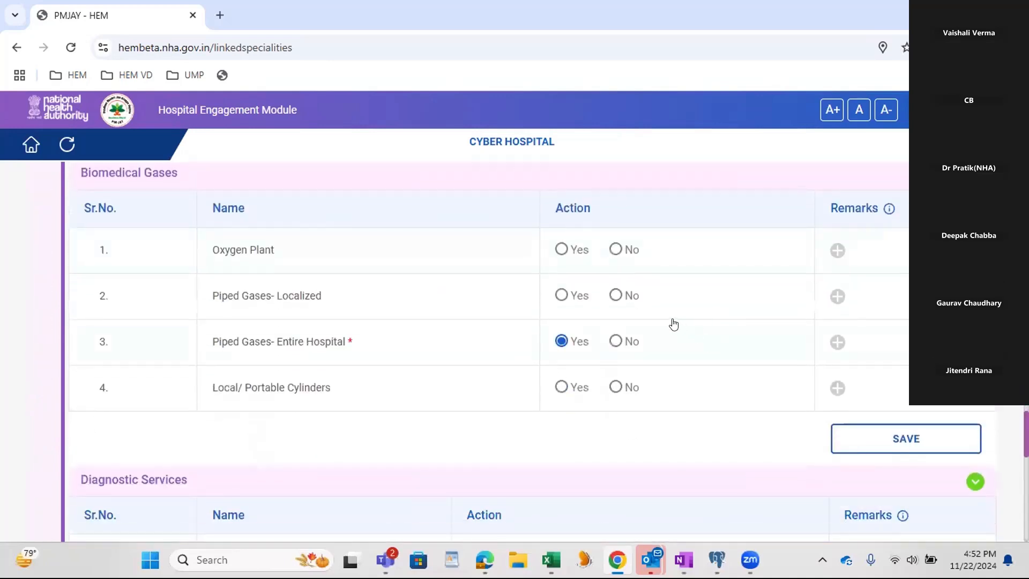
pyautogui.scroll(-10, 673, 325)
pyautogui.scroll(-3, 672, 323)
pyautogui.click(572, 296)
pyautogui.click(496, 389)
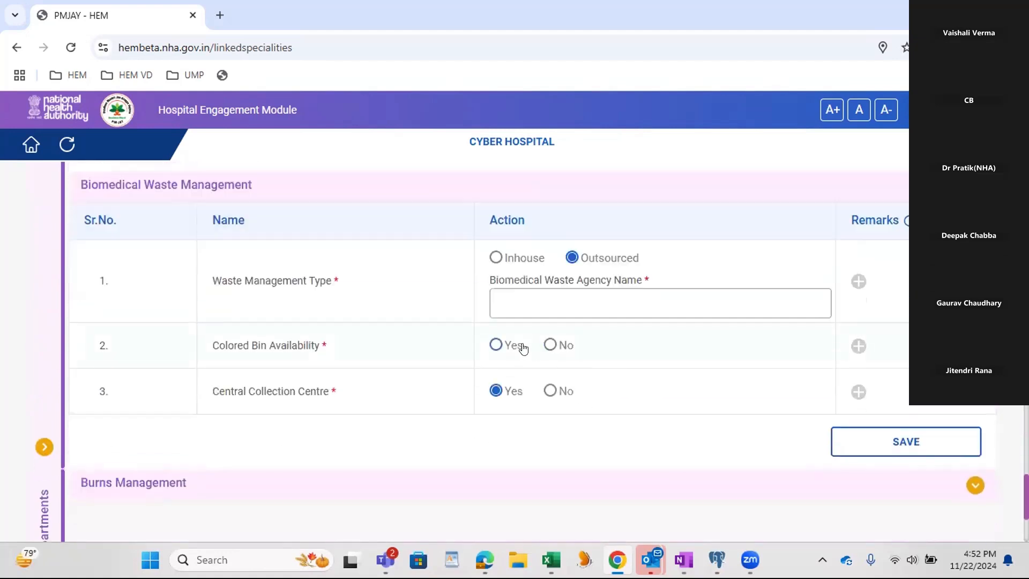
pyautogui.click(502, 309)
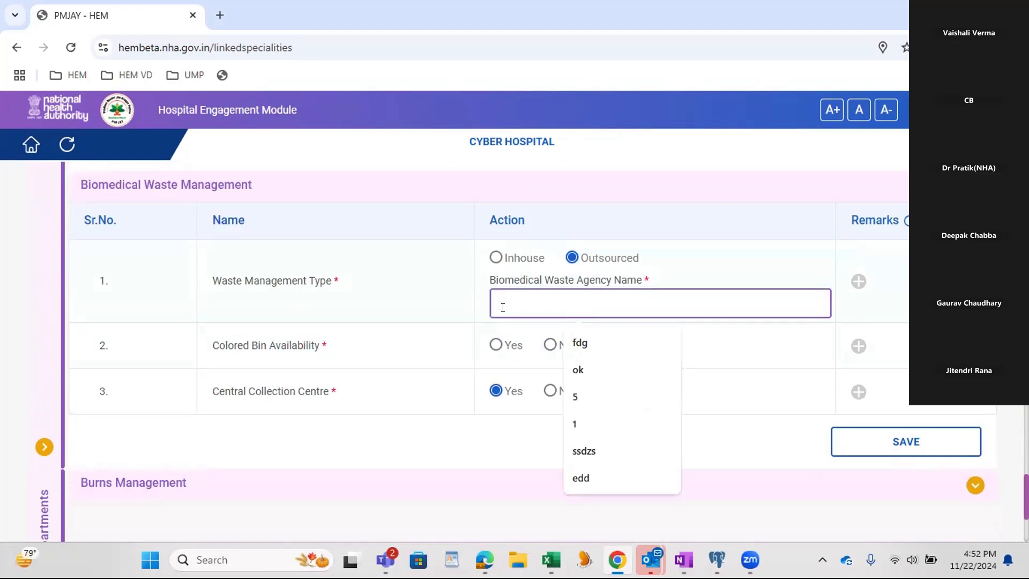
pyautogui.write('gg')
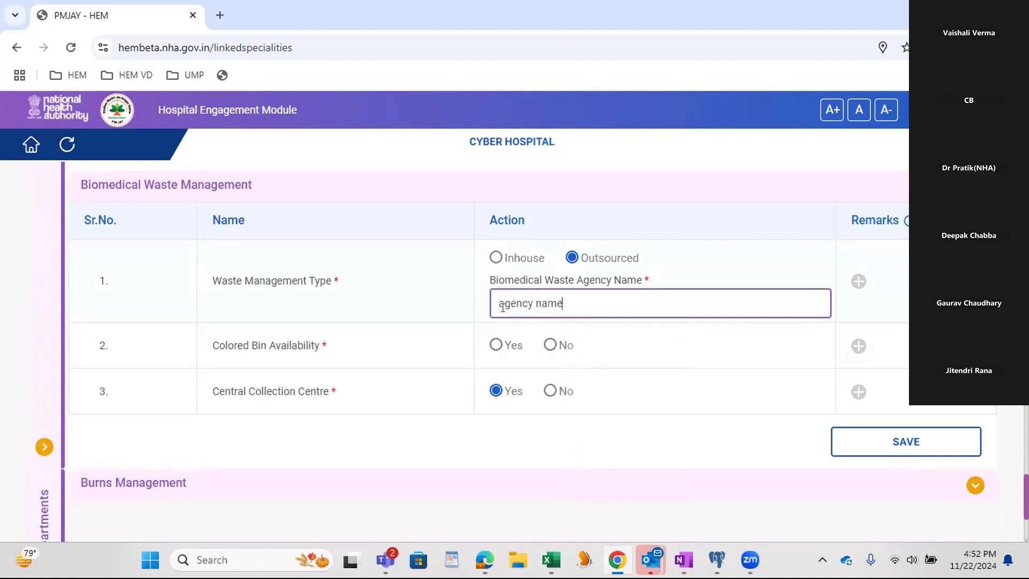
# Set Colored Bin Availability to Yes and save Biomedical Waste Management
pyautogui.click(496, 345)
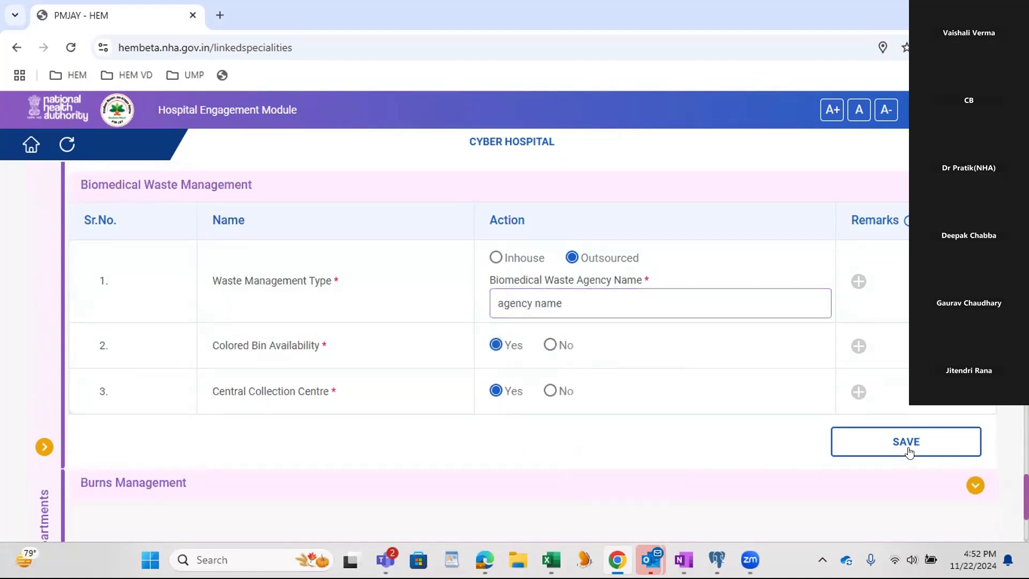
pyautogui.click(909, 453)
pyautogui.scroll(-4, 299, 415)
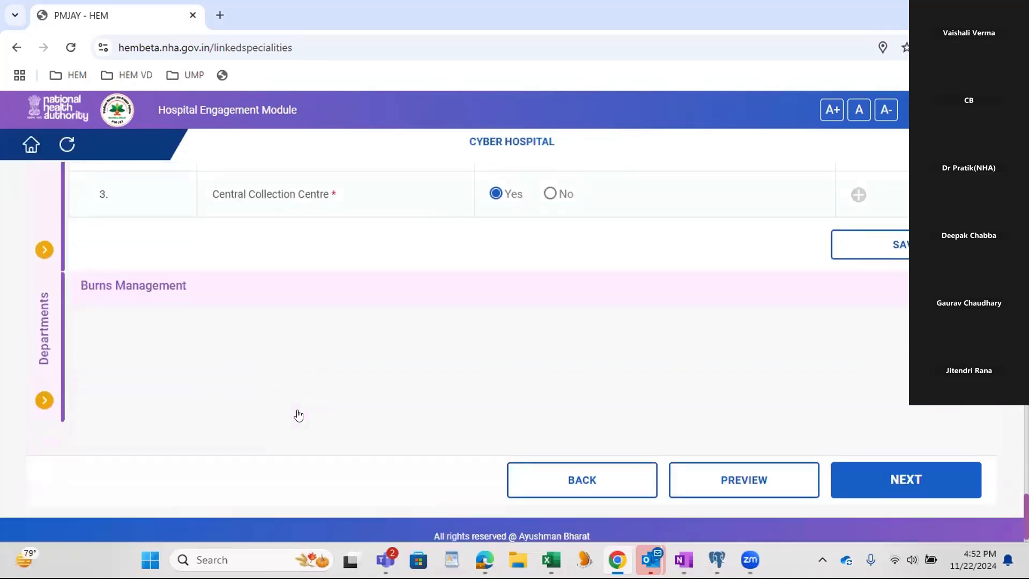
# Expand Burns Management and set Isolation/ Burns Ward to Yes with 2 beds
pyautogui.click(366, 294)
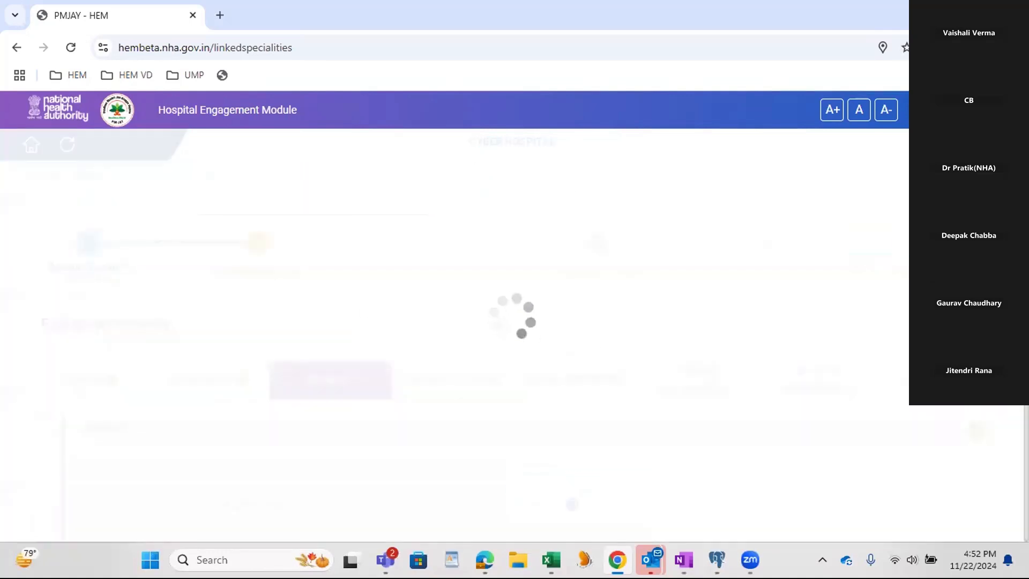
pyautogui.scroll(-10, 535, 335)
pyautogui.scroll(-10, 418, 381)
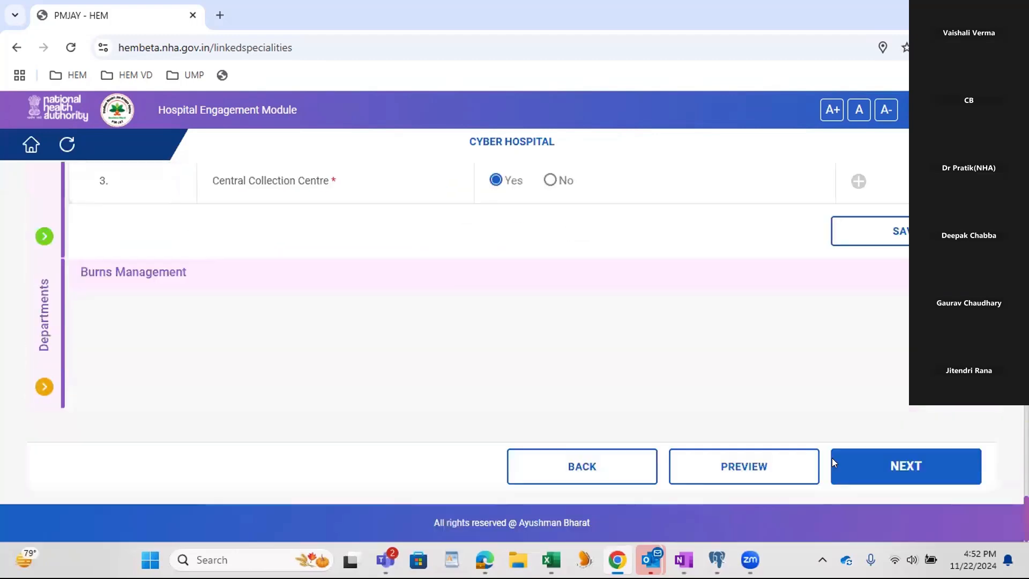
pyautogui.scroll(1, 379, 356)
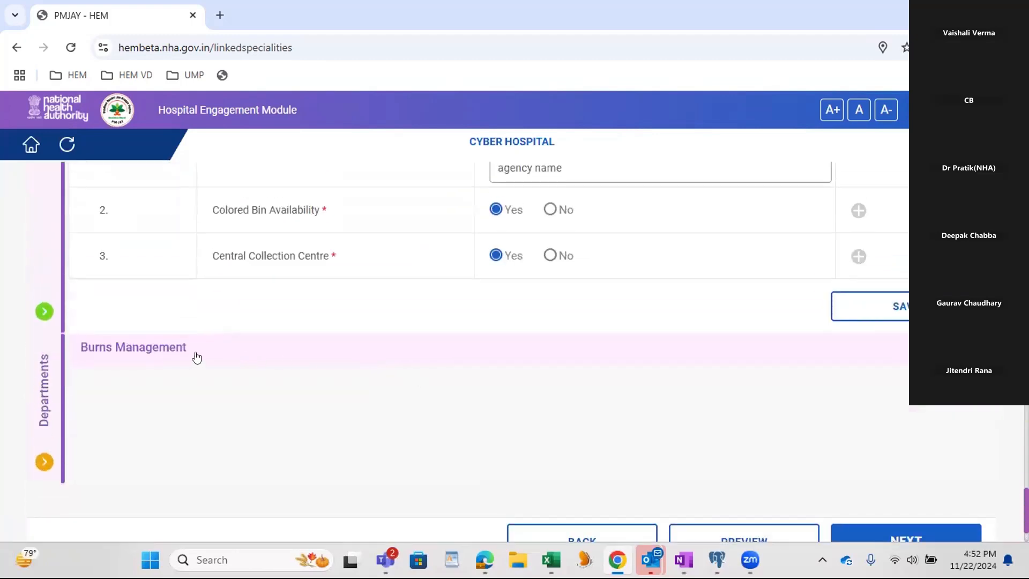
pyautogui.click(269, 356)
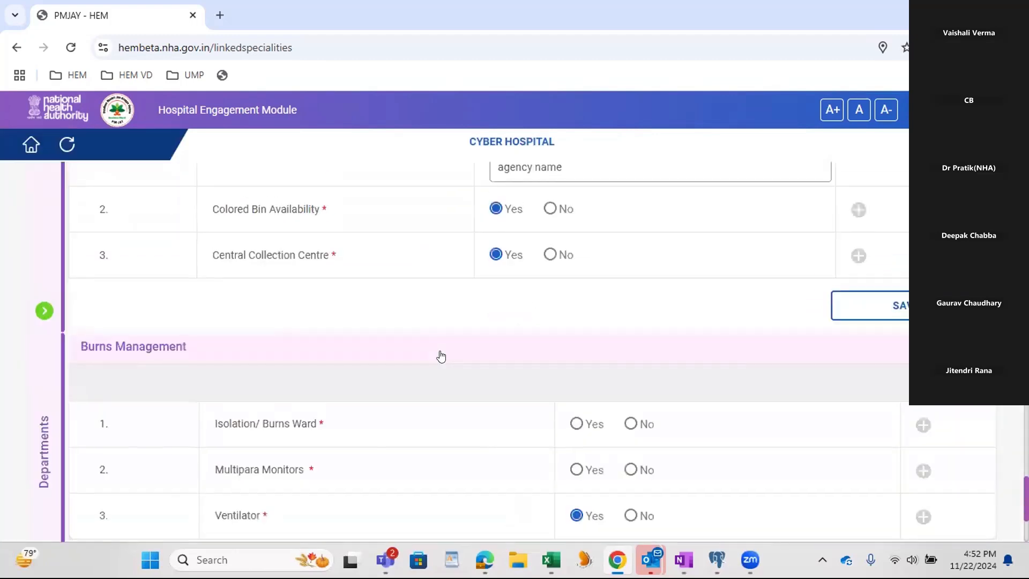
pyautogui.scroll(-3, 514, 332)
pyautogui.click(542, 276)
pyautogui.click(565, 317)
pyautogui.write('2')
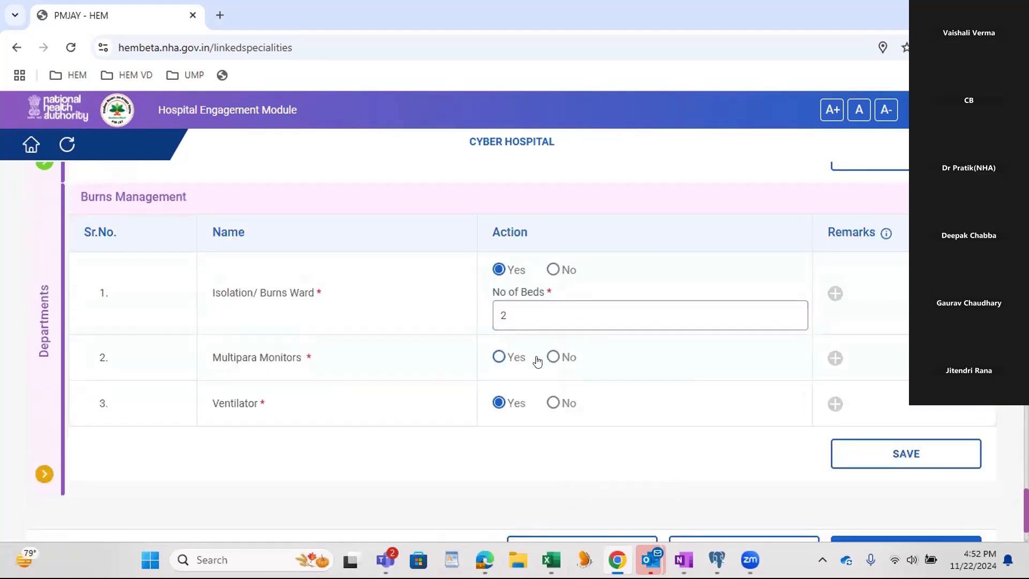
# Set Multipara Monitors to No, save, and continue to Statutory Licenses
pyautogui.click(552, 356)
pyautogui.click(932, 458)
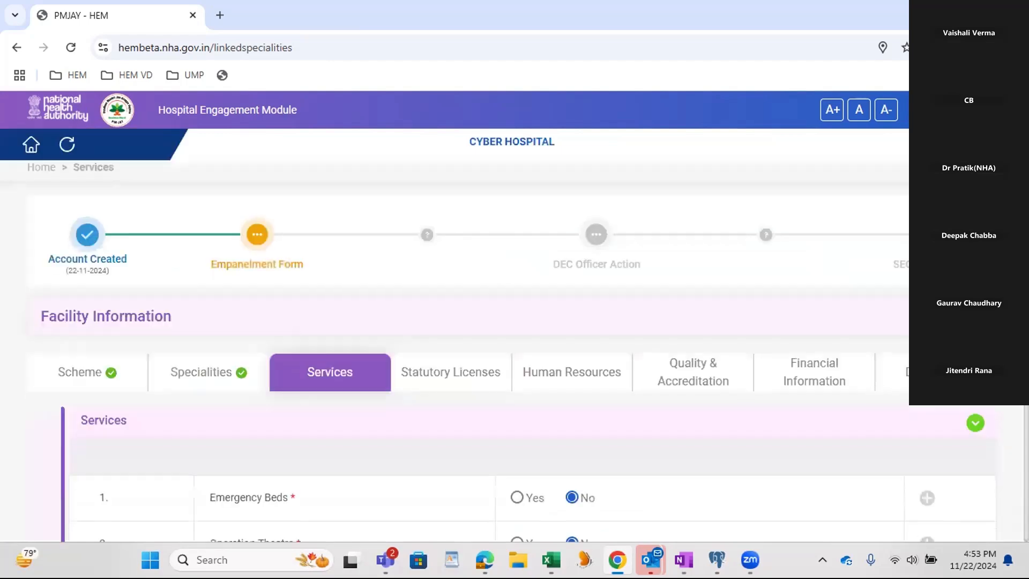
pyautogui.scroll(-20, 515, 348)
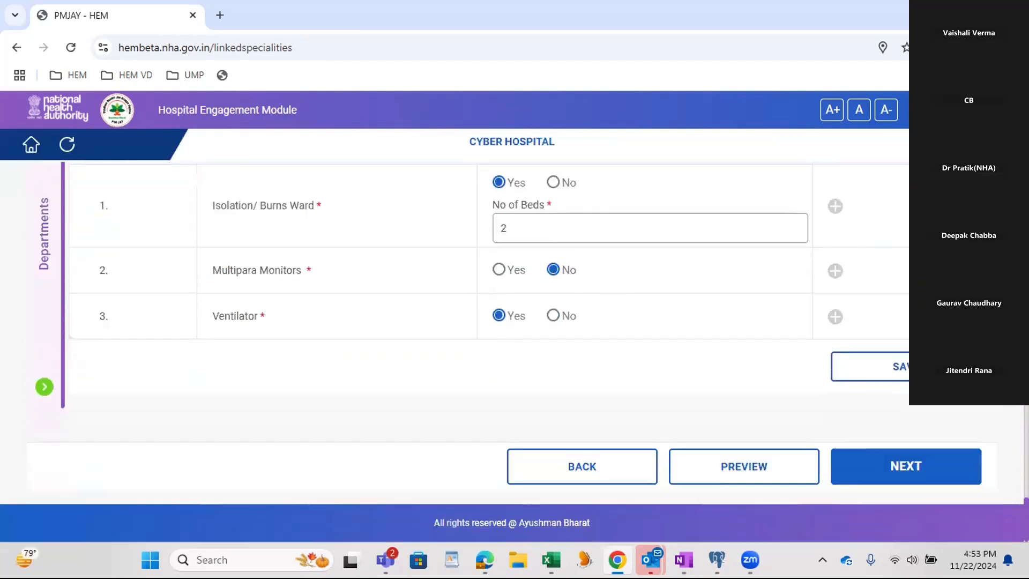
pyautogui.click(866, 471)
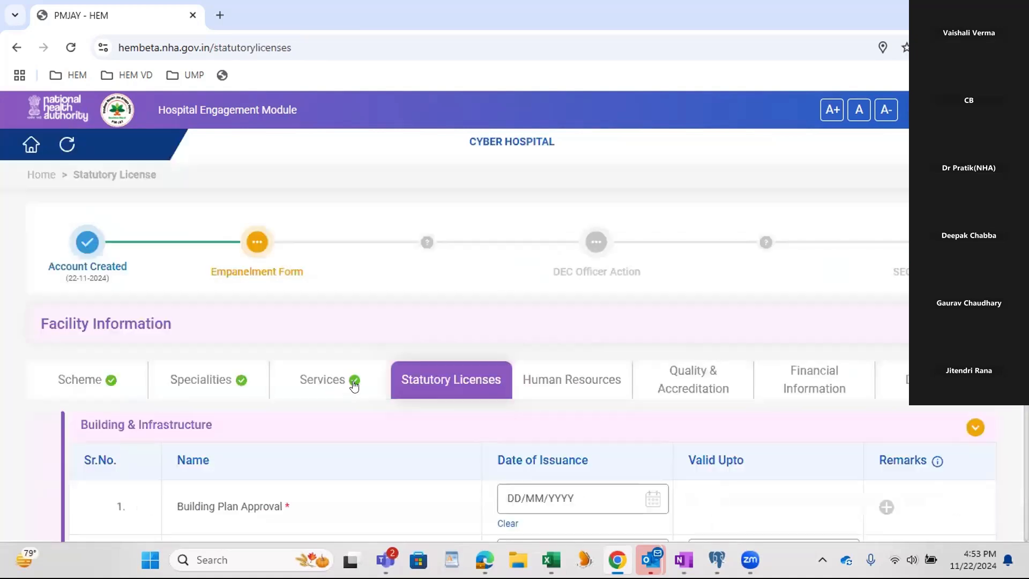
# Date Building Plan Approval issued 04/11/2024 and fire clearance 05/11/2024 valid until 22/11/2024
pyautogui.scroll(-3, 354, 385)
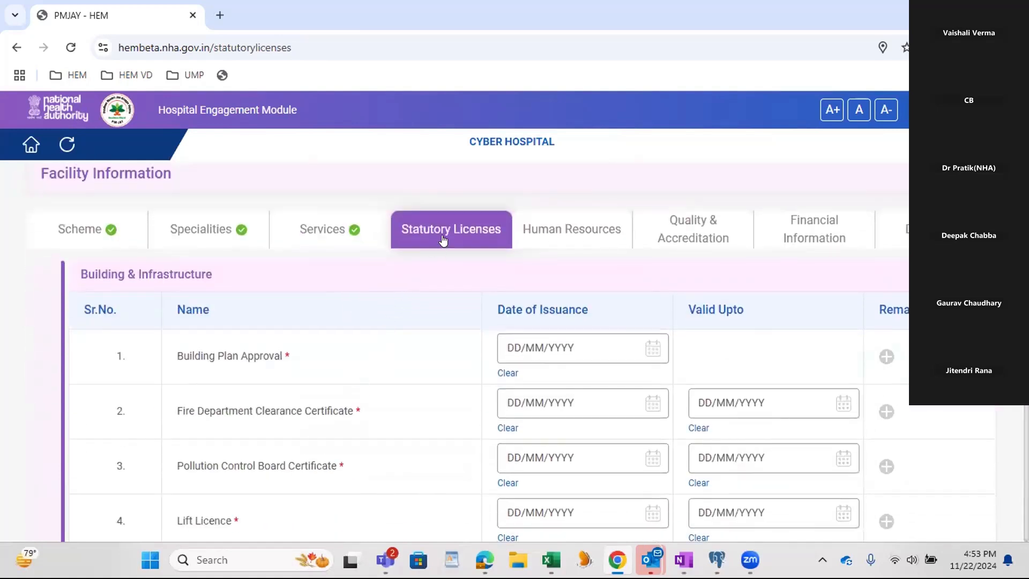
pyautogui.scroll(-1, 442, 240)
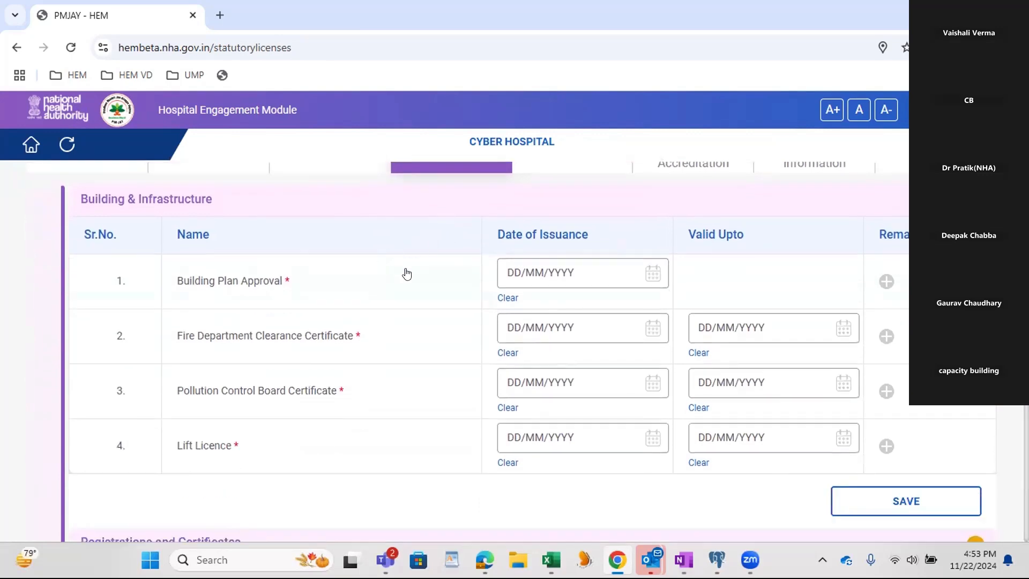
pyautogui.scroll(-2, 175, 220)
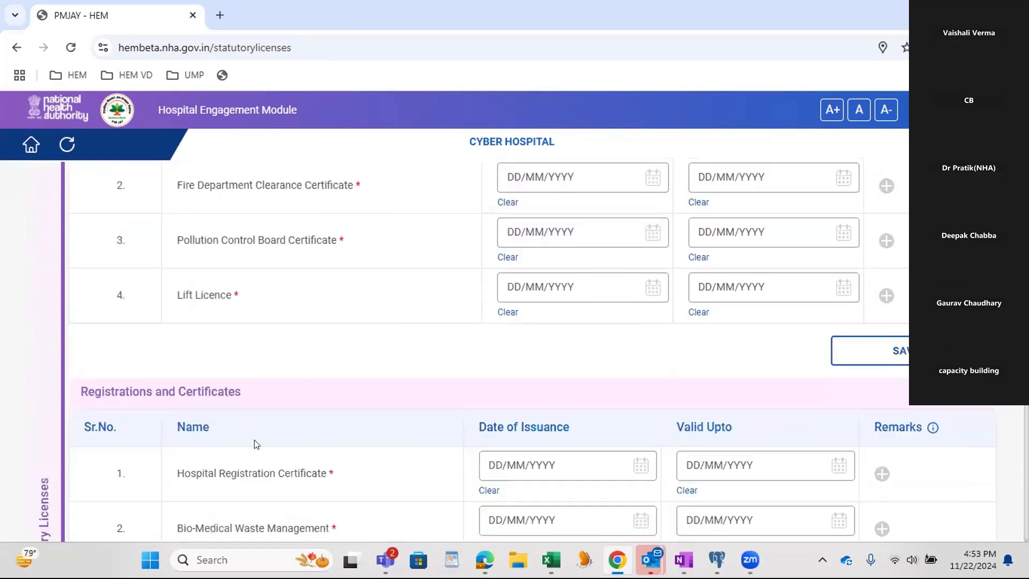
pyautogui.scroll(1, 265, 403)
pyautogui.scroll(2, 264, 403)
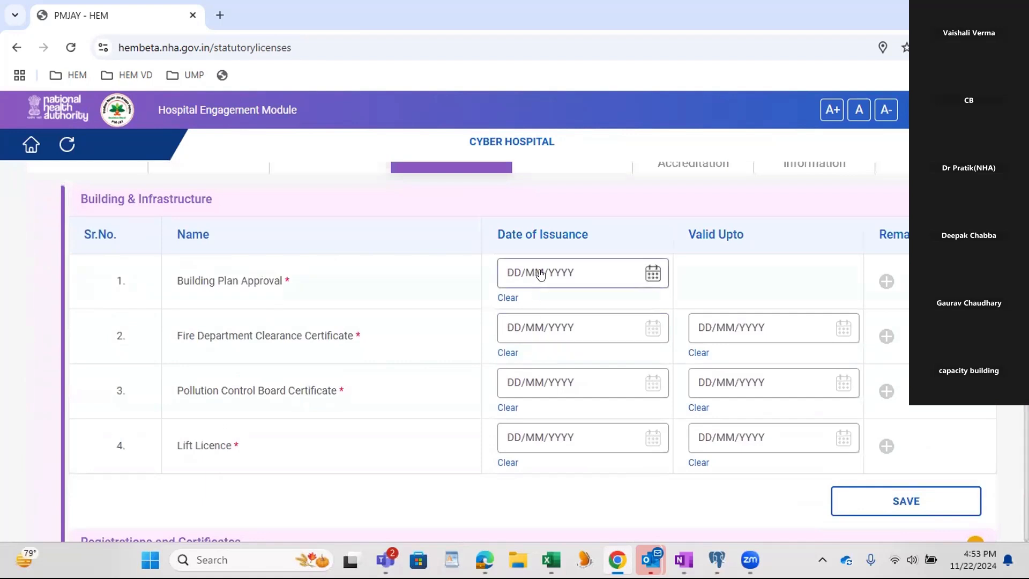
pyautogui.click(548, 281)
pyautogui.click(541, 397)
pyautogui.click(558, 326)
pyautogui.click(566, 455)
pyautogui.click(767, 338)
pyautogui.click(831, 505)
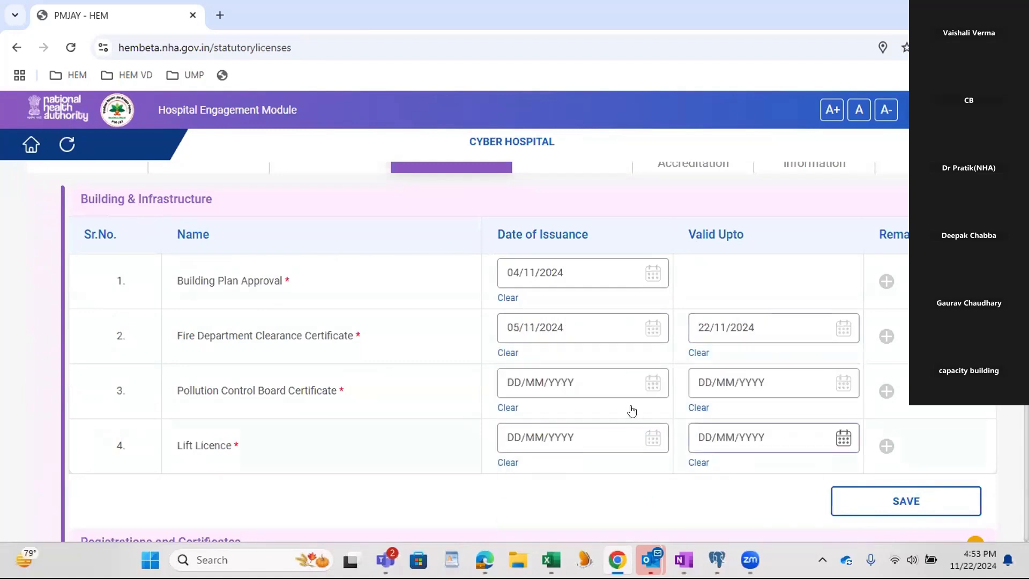
# Date pollution certificate 04/11–26/11/2024 and Lift Licence 05/11–22/11/2024, then save
pyautogui.click(561, 390)
pyautogui.click(542, 509)
pyautogui.click(728, 384)
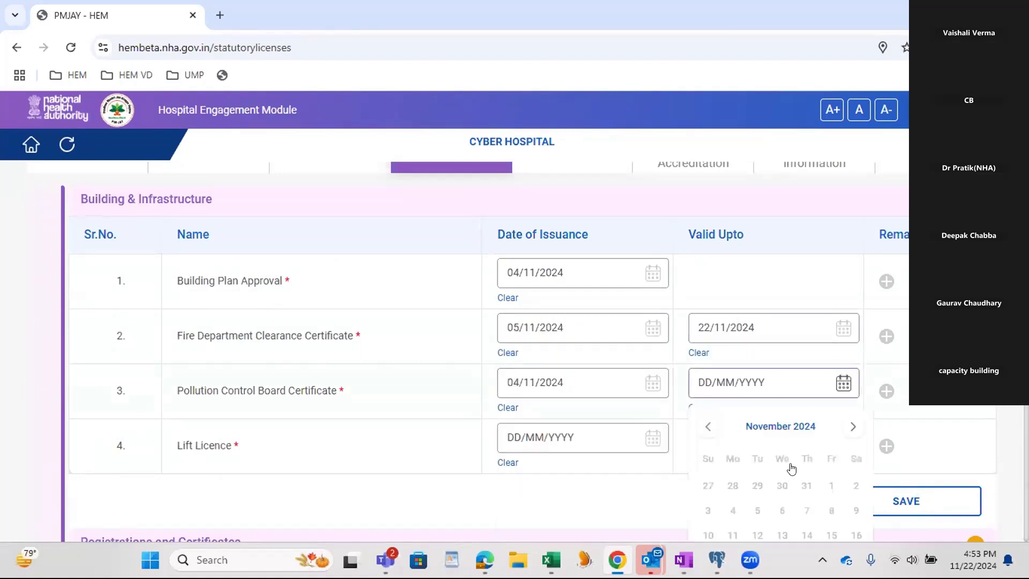
pyautogui.scroll(-2, 780, 504)
pyautogui.click(757, 510)
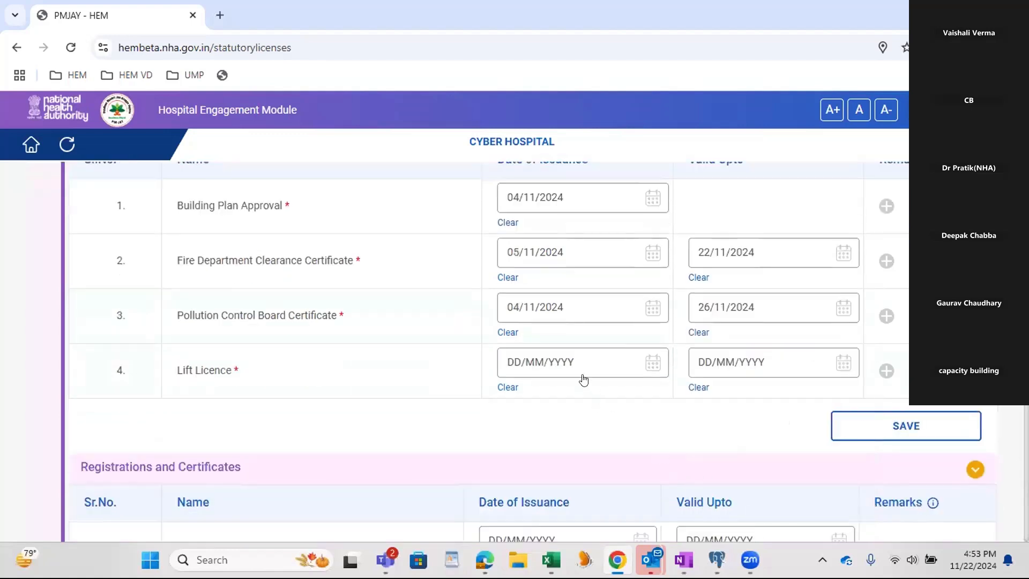
pyautogui.click(584, 382)
pyautogui.click(565, 492)
pyautogui.click(770, 370)
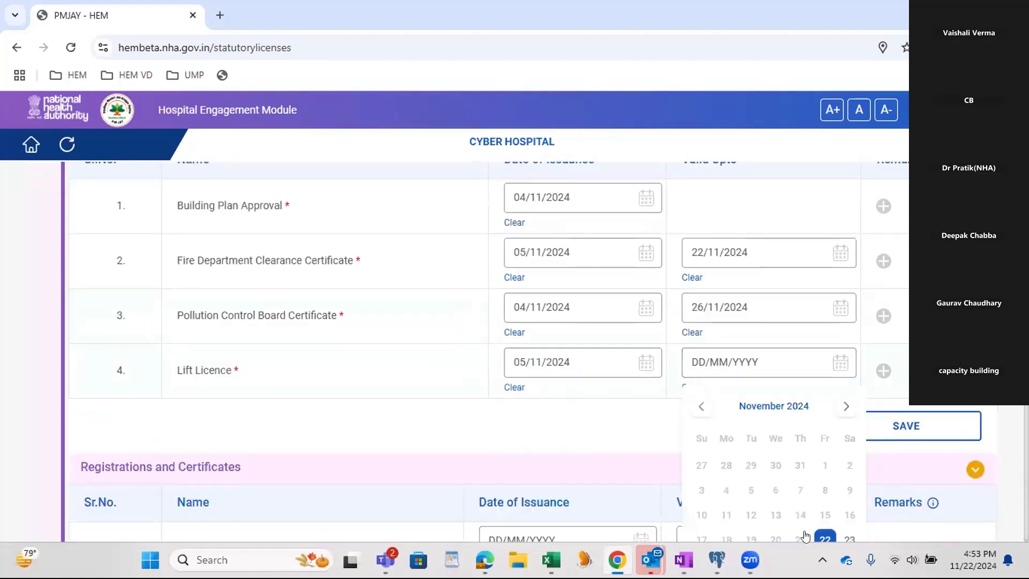
pyautogui.click(817, 538)
pyautogui.click(901, 434)
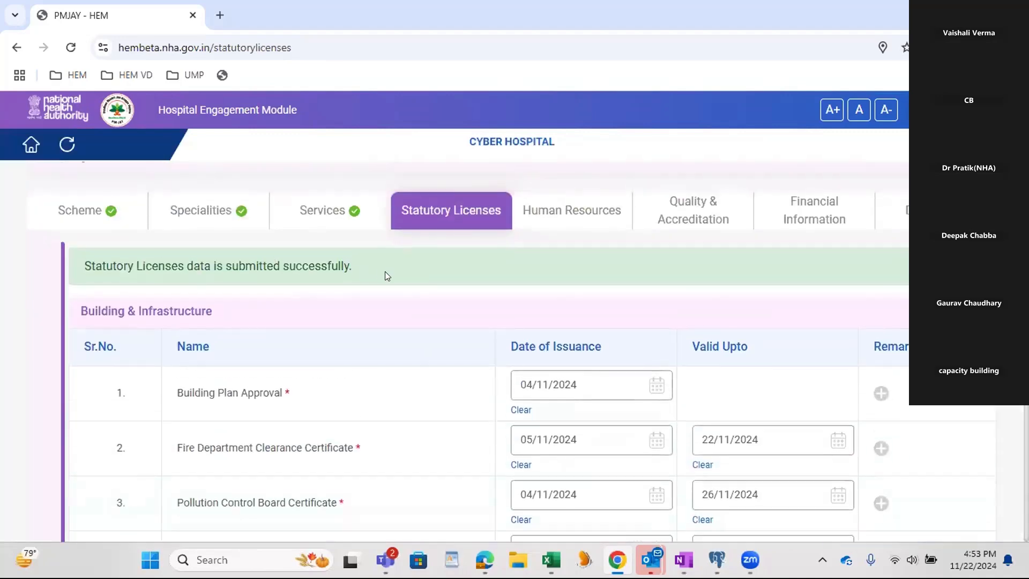
# Date the Hospital Registration Certificate issued 04/11/2024, valid until 22/11/2024
pyautogui.scroll(-5, 383, 281)
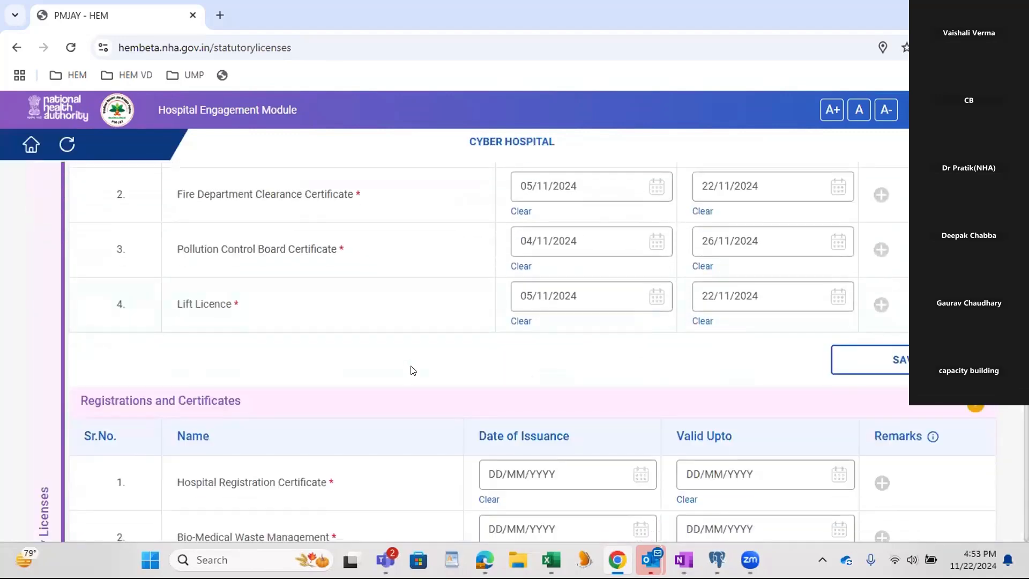
pyautogui.scroll(-3, 411, 369)
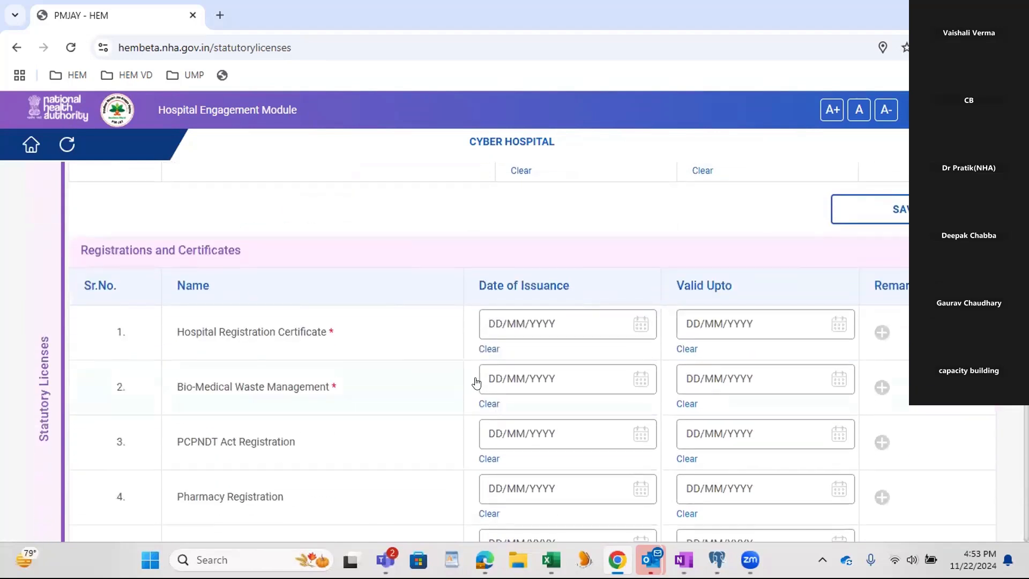
pyautogui.scroll(-2, 476, 383)
pyautogui.click(517, 249)
pyautogui.click(521, 377)
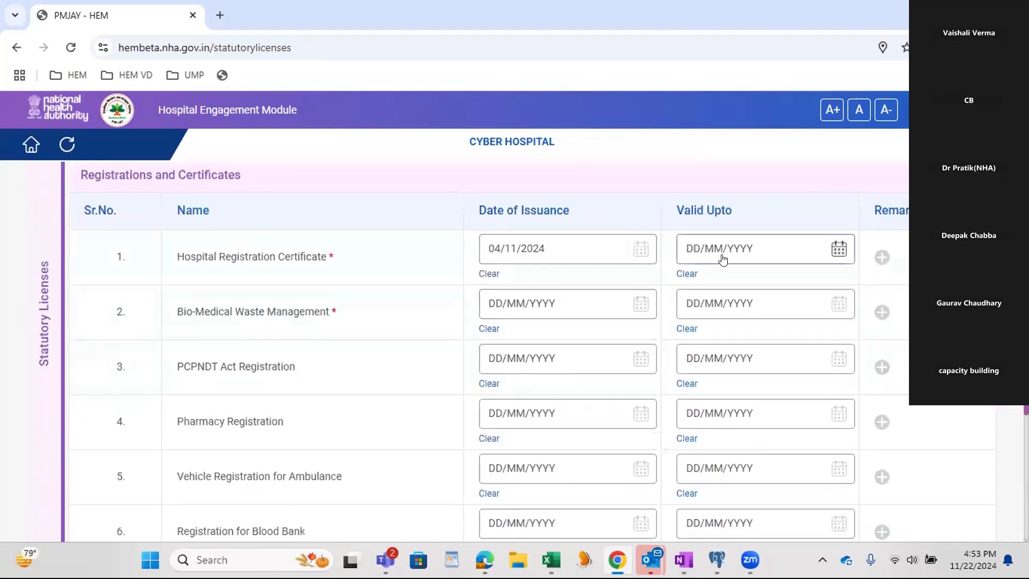
pyautogui.click(722, 259)
pyautogui.click(818, 426)
# Date Bio-Medical Waste Management 04/11/2024 to 22/11/2024, save, and continue to Human Resources
pyautogui.click(489, 303)
pyautogui.click(523, 430)
pyautogui.click(750, 304)
pyautogui.click(816, 480)
pyautogui.scroll(-5, 718, 405)
pyautogui.scroll(5, 720, 406)
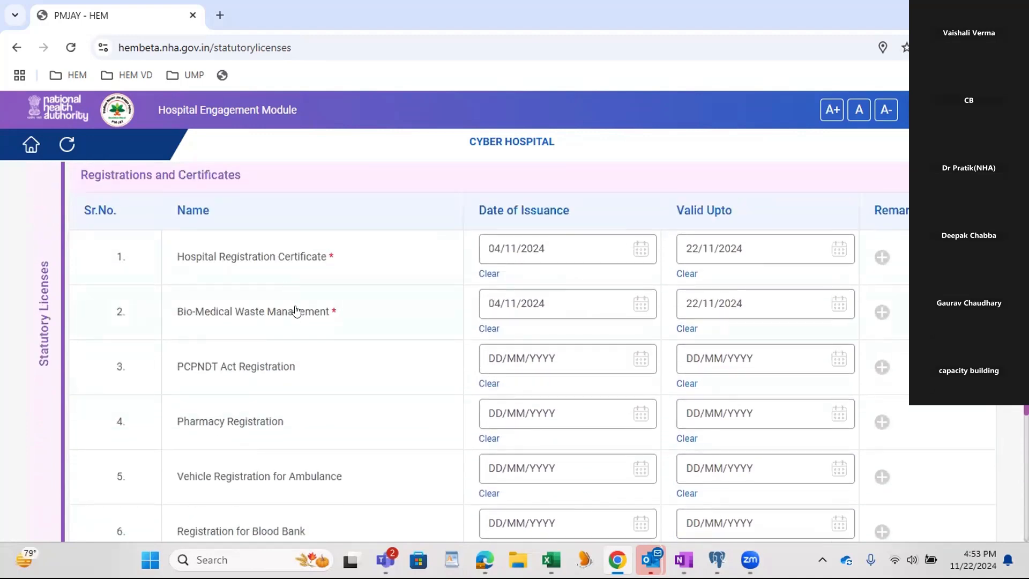
pyautogui.scroll(-2, 296, 311)
pyautogui.scroll(-5, 333, 335)
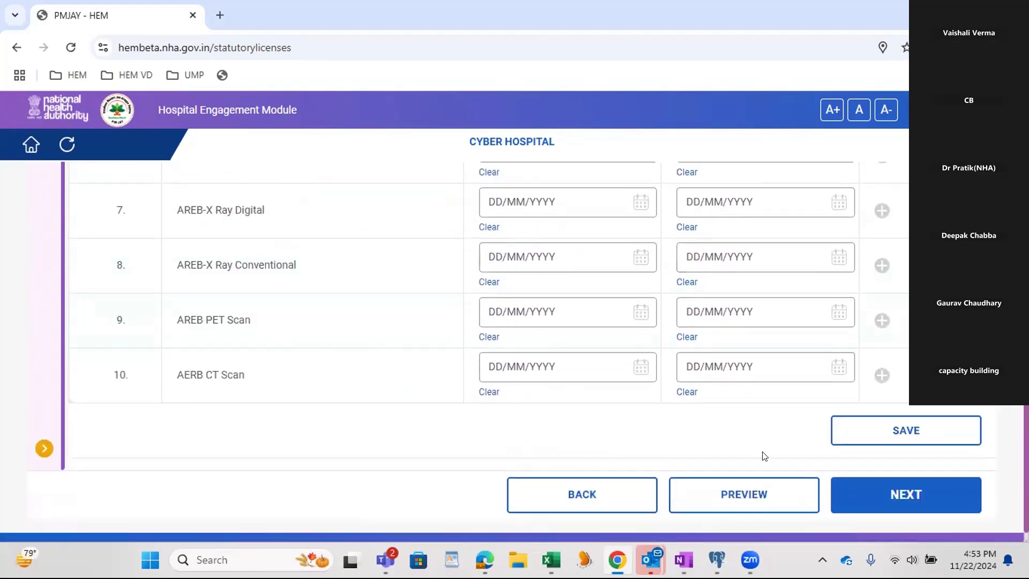
pyautogui.click(936, 429)
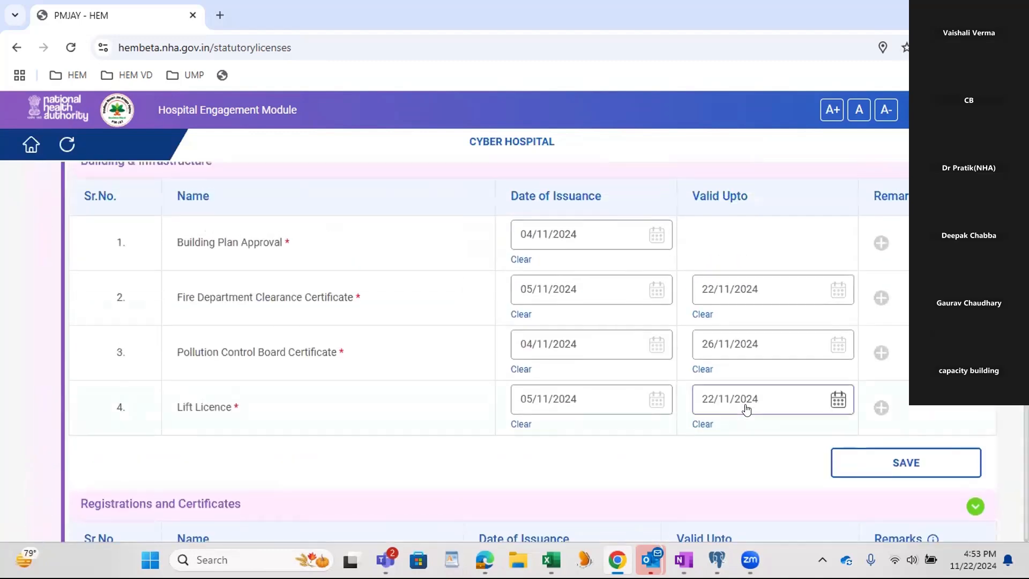
pyautogui.scroll(-10, 774, 401)
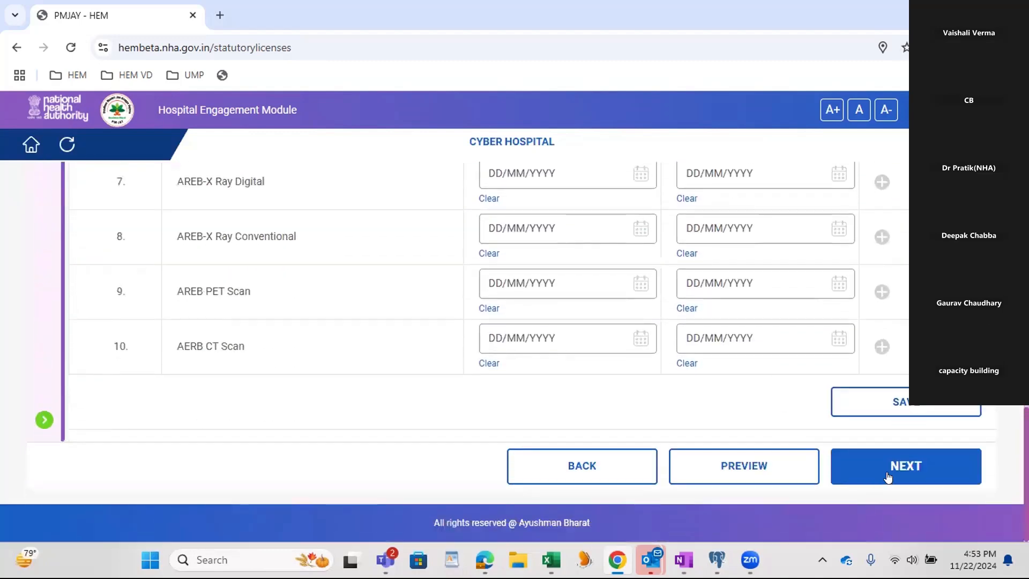
pyautogui.click(889, 475)
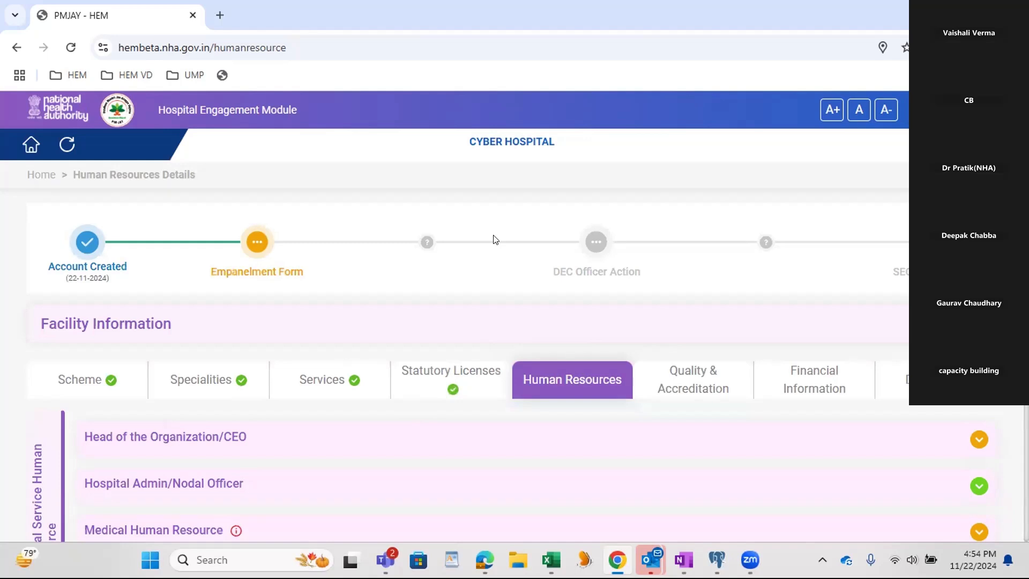
# Expand Head of the Organization/CEO and enter Name 'ceo', Designation 'desig name' and the CEO's e-mail
pyautogui.scroll(-1, 482, 239)
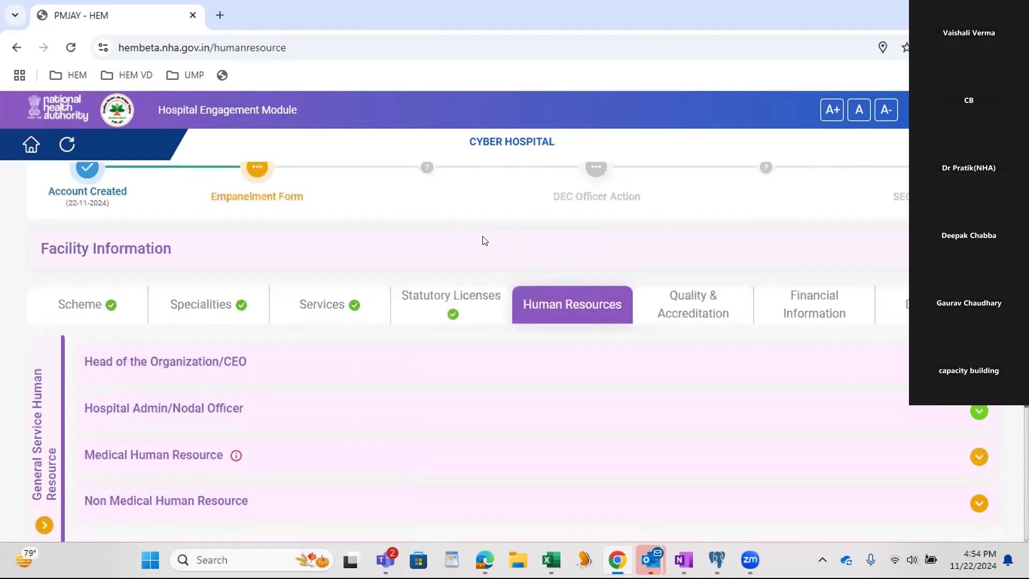
pyautogui.click(302, 362)
pyautogui.scroll(-1, 316, 369)
pyautogui.click(203, 344)
pyautogui.write('ceo')
pyautogui.press('Tab')
pyautogui.write('de')
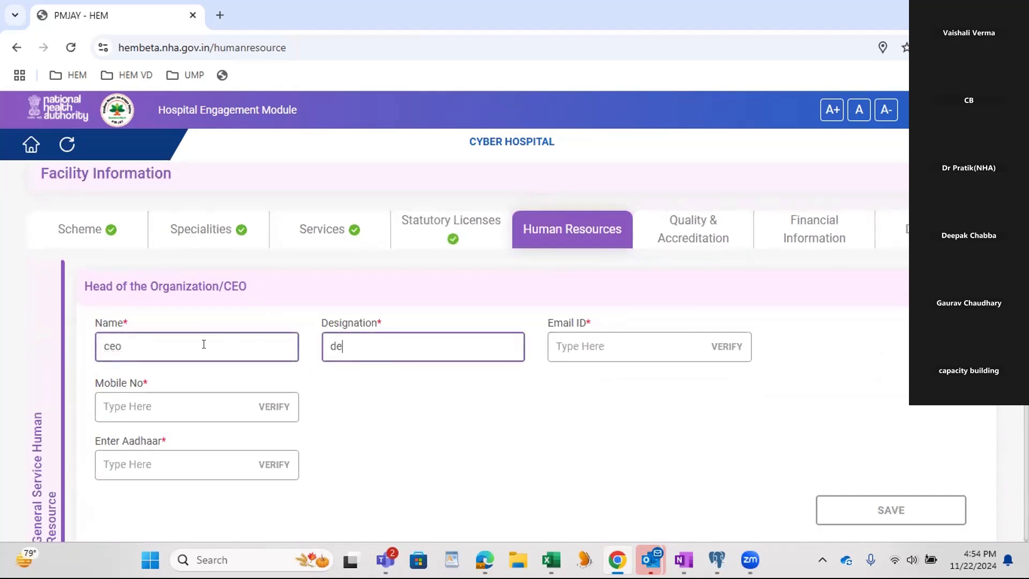
pyautogui.write('sig name')
pyautogui.press('Tab')
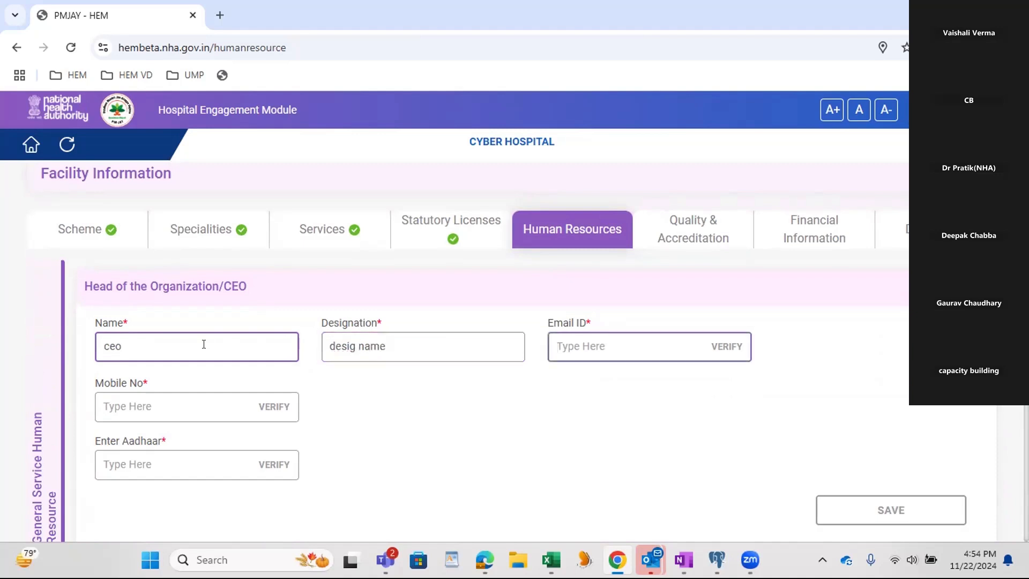
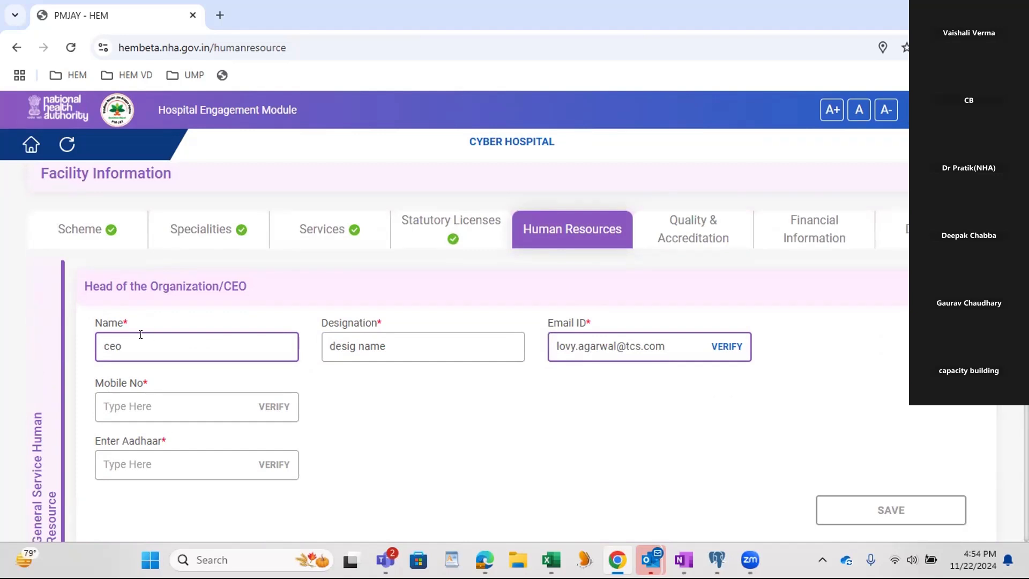
pyautogui.click(358, 336)
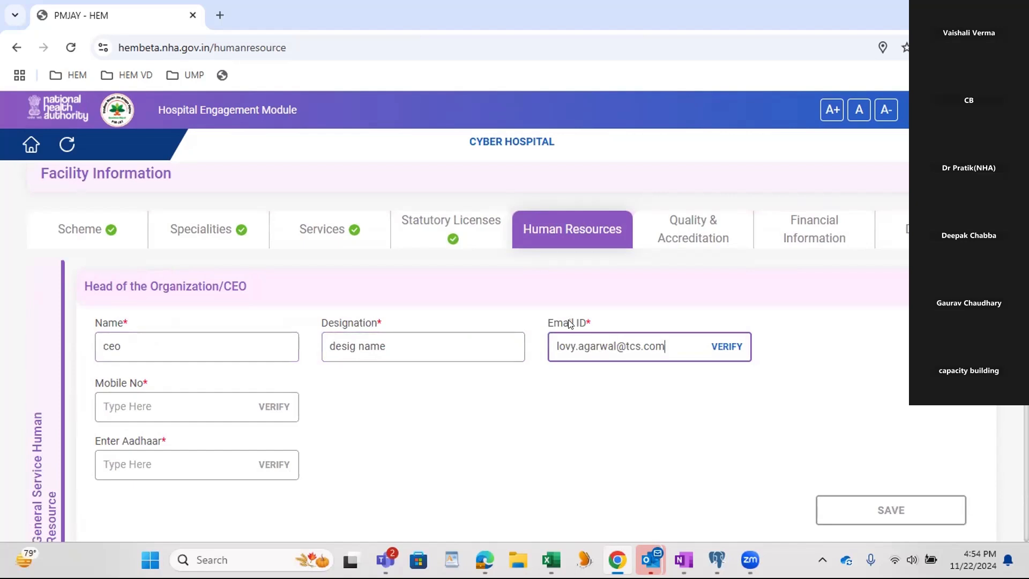
pyautogui.click(722, 349)
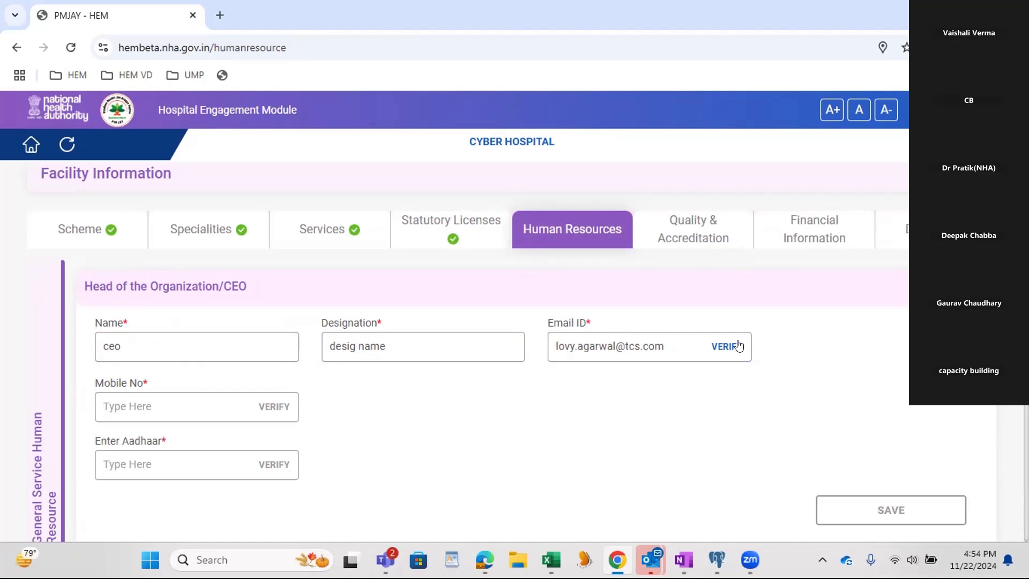
# Request a verification code for the CEO's e-mail address
pyautogui.click(727, 346)
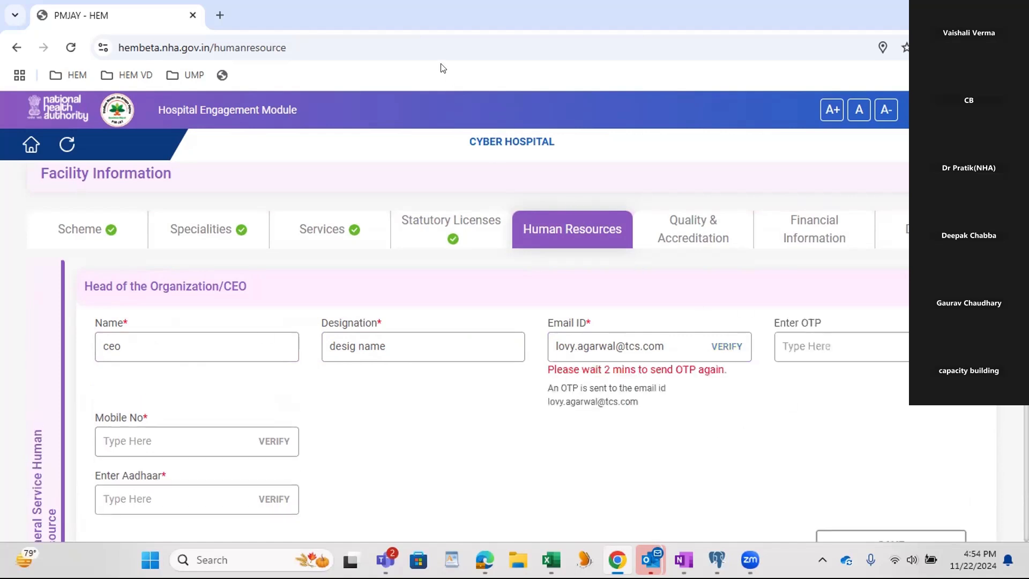
pyautogui.click(788, 355)
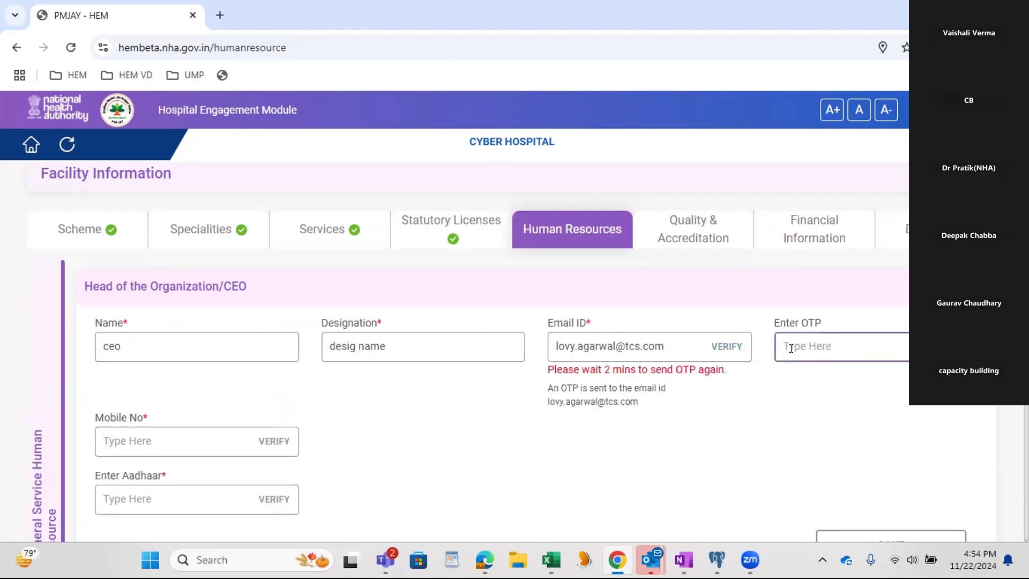
pyautogui.scroll(-1, 348, 439)
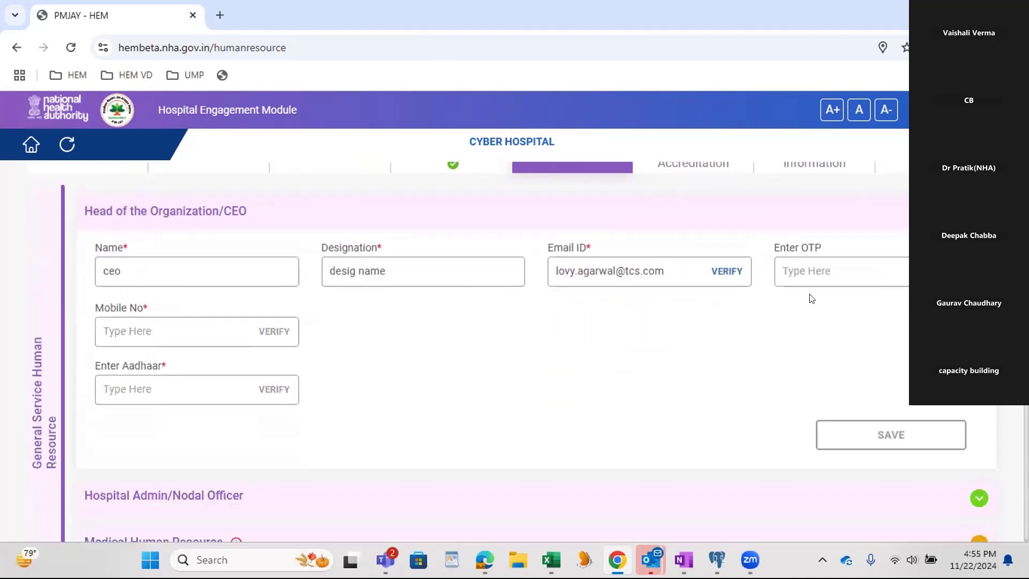
# Enter the CEO's mobile number and verify it with the received OTP
pyautogui.click(201, 332)
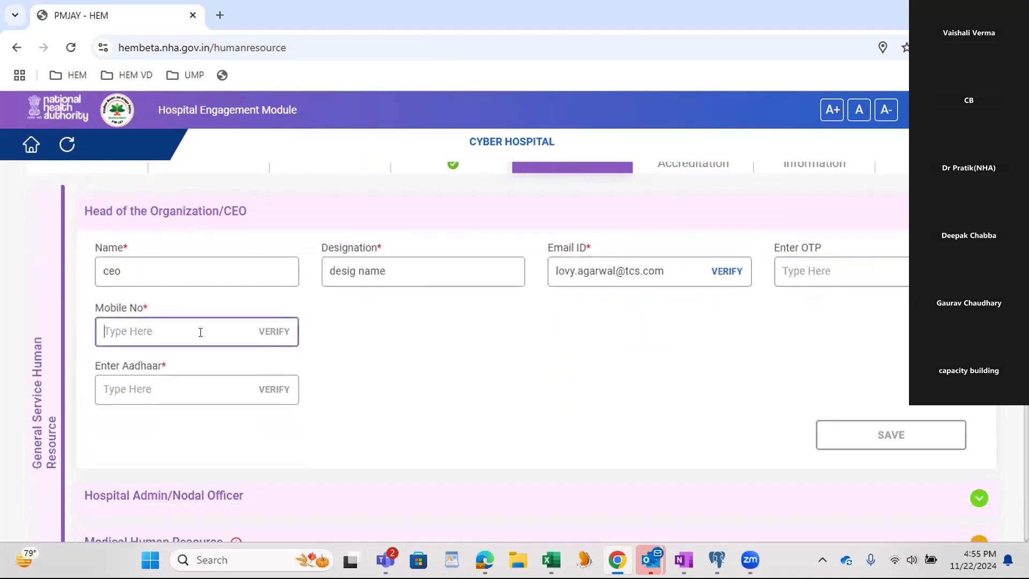
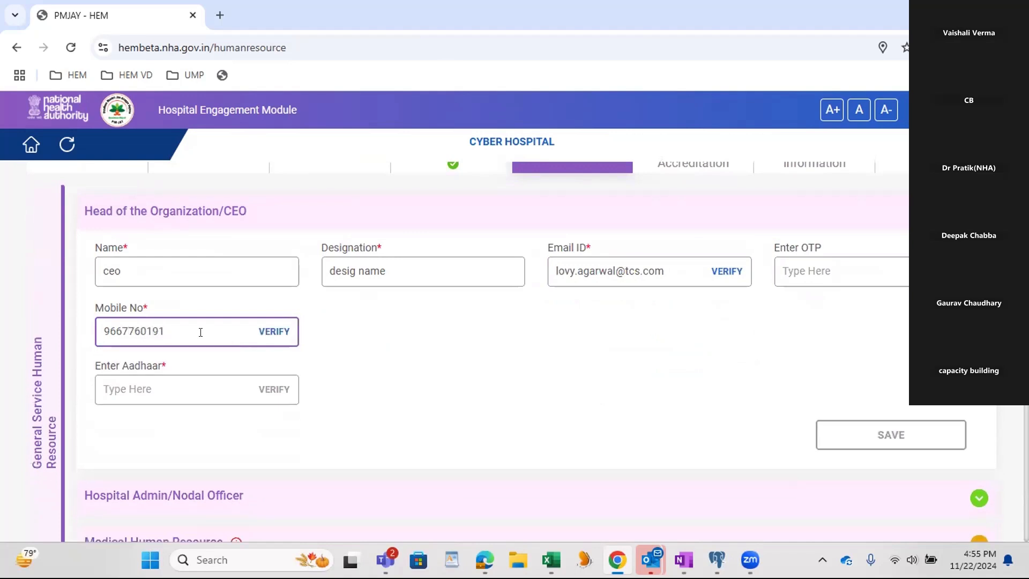
pyautogui.click(275, 333)
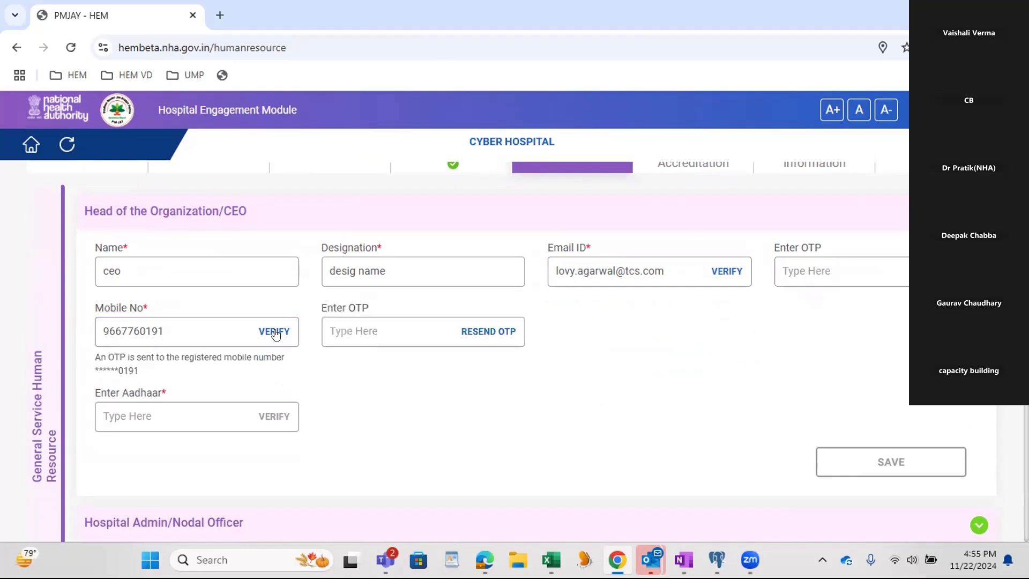
pyautogui.click(358, 331)
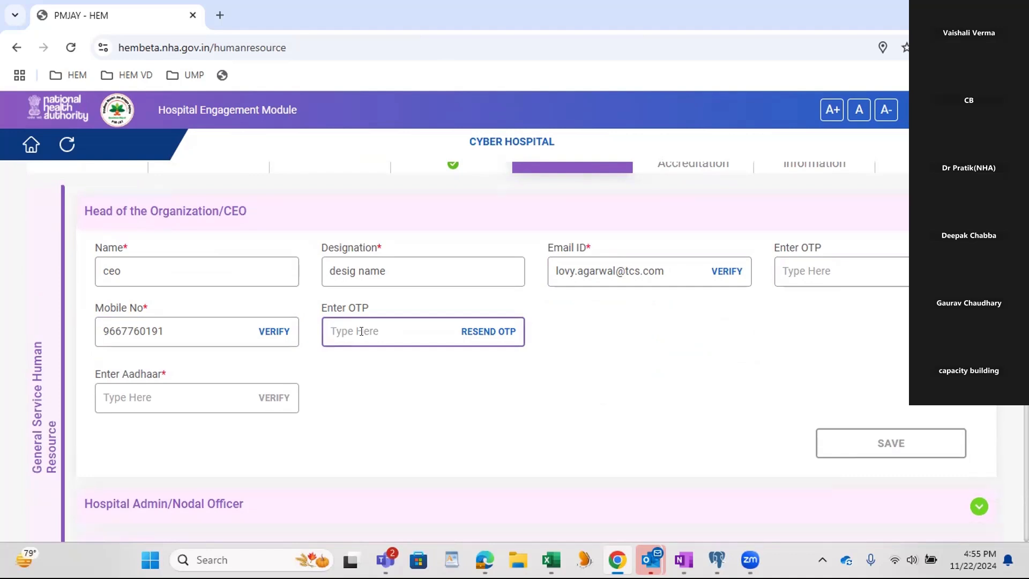
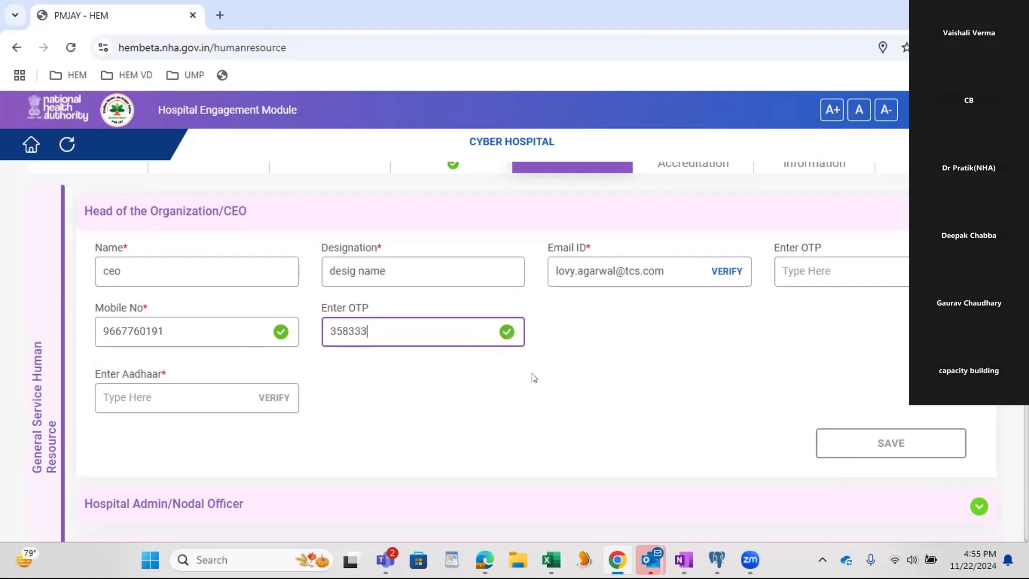
# Check the newest message in the mail inbox and return to the HEM form
pyautogui.click(603, 469)
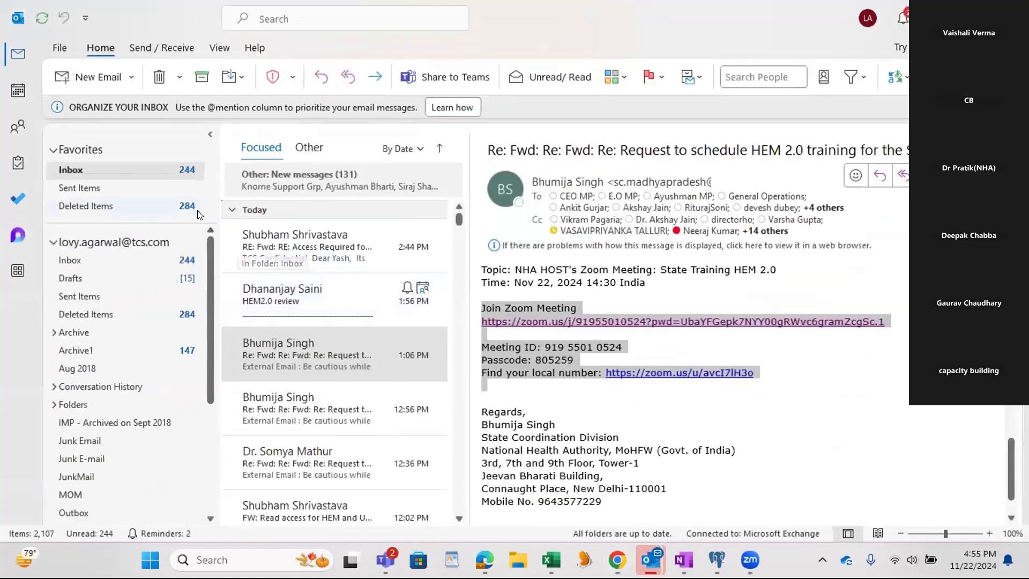
pyautogui.click(315, 241)
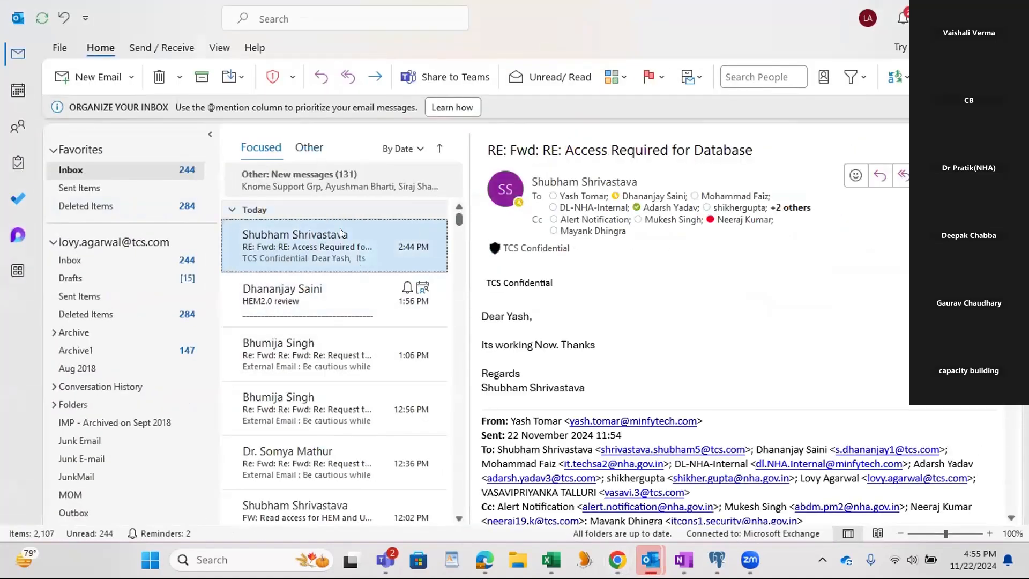
pyautogui.hotkey('alt', 'Tab')
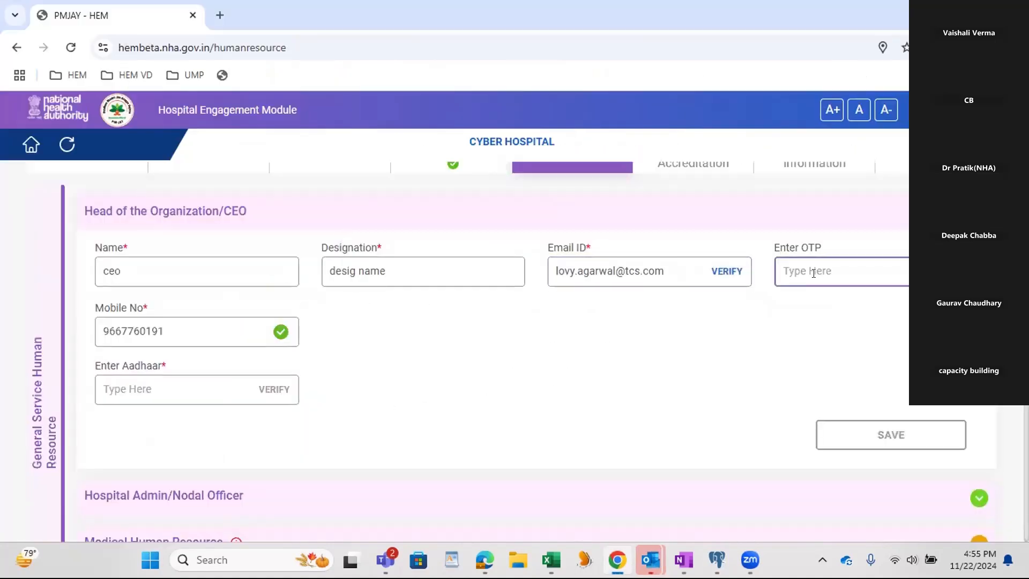
# Copy the CEO's Aadhaar number from the notes into Enter Aadhaar and request verification
pyautogui.click(155, 391)
pyautogui.click(683, 560)
pyautogui.scroll(3, 540, 406)
pyautogui.doubleClick(488, 378)
pyautogui.hotkey('ctrl', 'c')
pyautogui.hotkey('alt', 'Tab')
pyautogui.hotkey('ctrl', 'v')
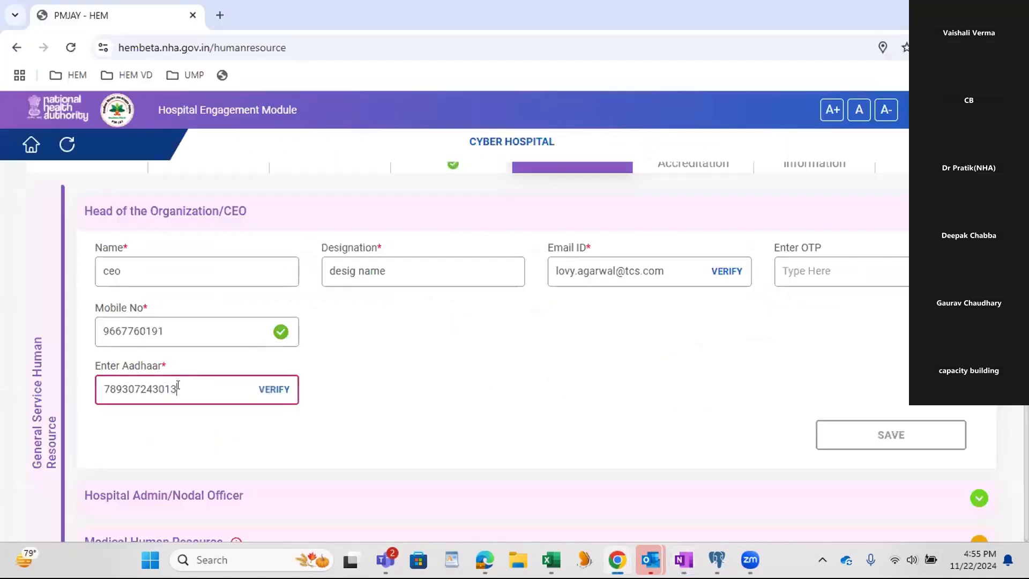
pyautogui.click(272, 391)
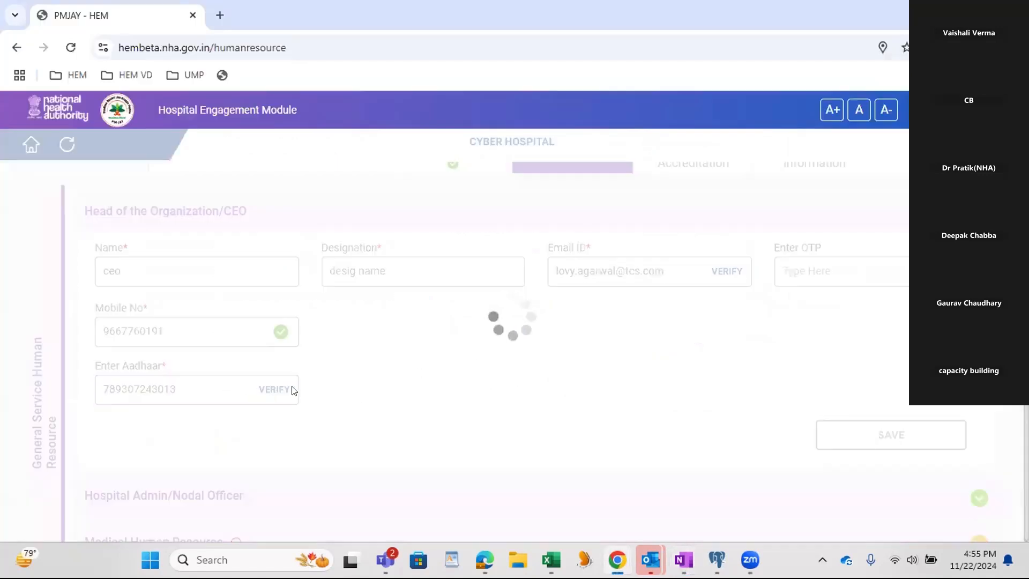
# Enter the Aadhaar OTP and the admin OTP
pyautogui.click(359, 383)
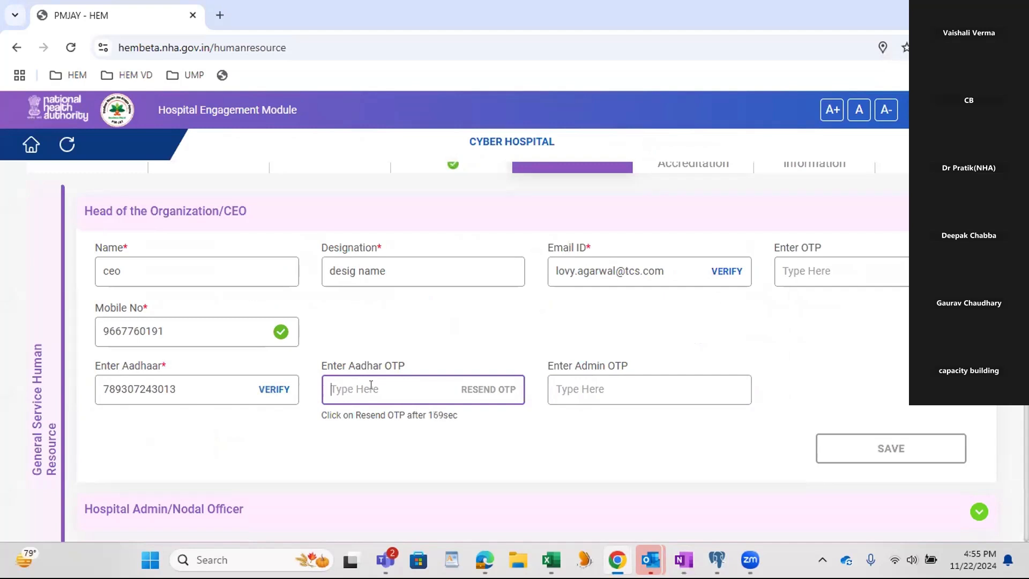
pyautogui.write('3')
pyautogui.press('BackSpace')
pyautogui.press('BackSpace')
pyautogui.press('BackSpace')
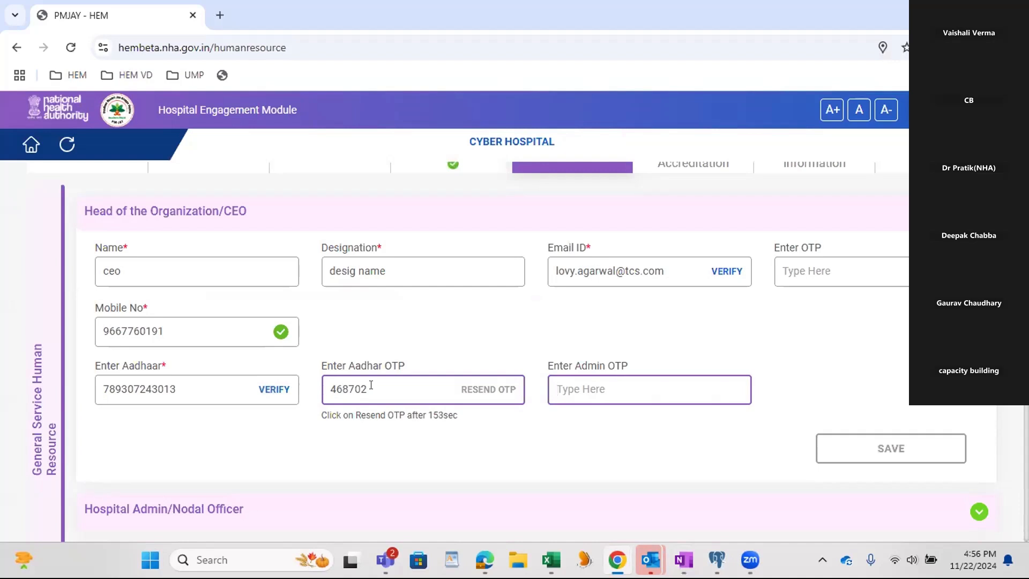
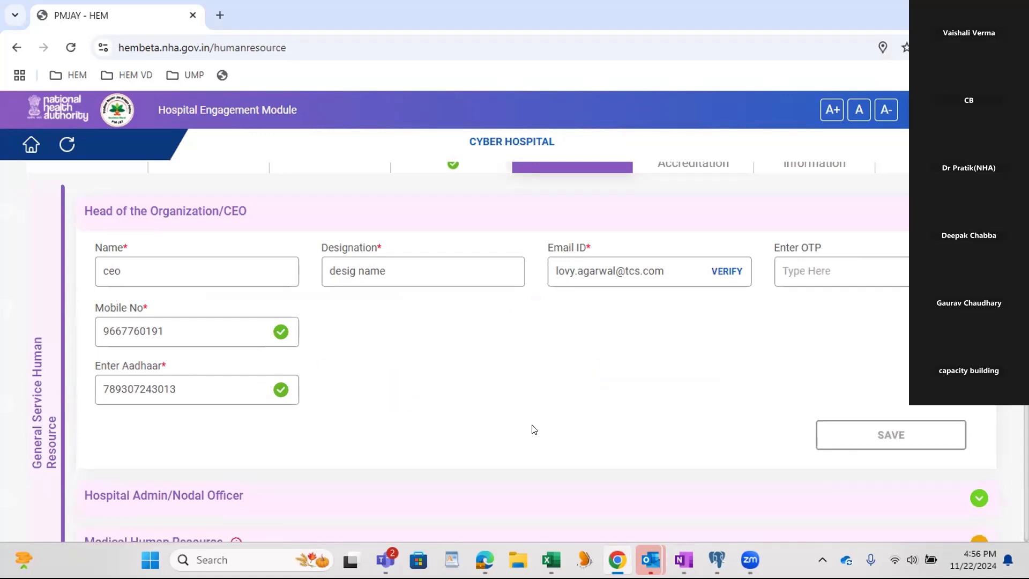
# Sync Outlook mail and paste the OTP from the Email Verification message into HEM's email OTP field
pyautogui.moveTo(650, 560)
pyautogui.click(594, 464)
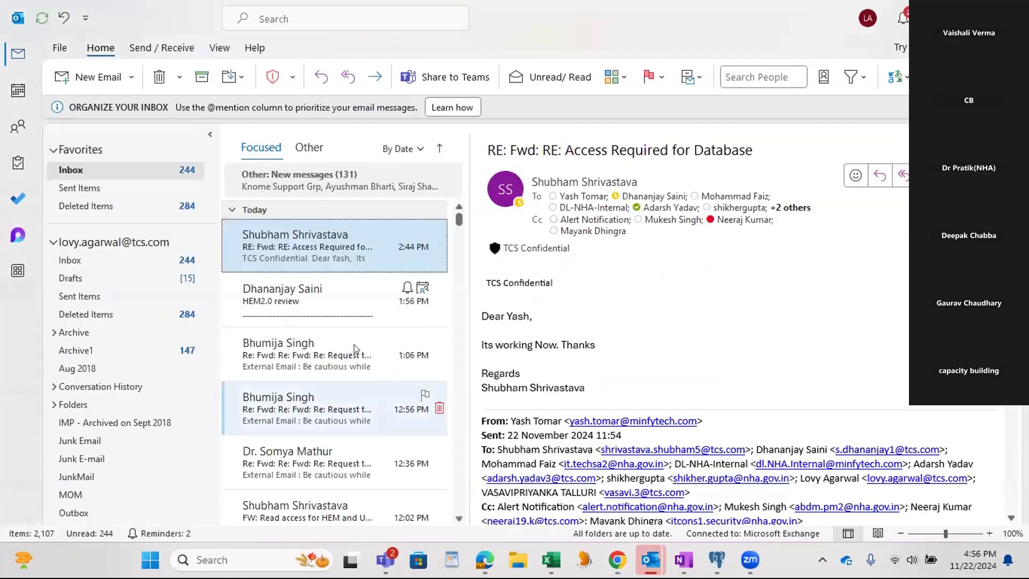
pyautogui.click(138, 48)
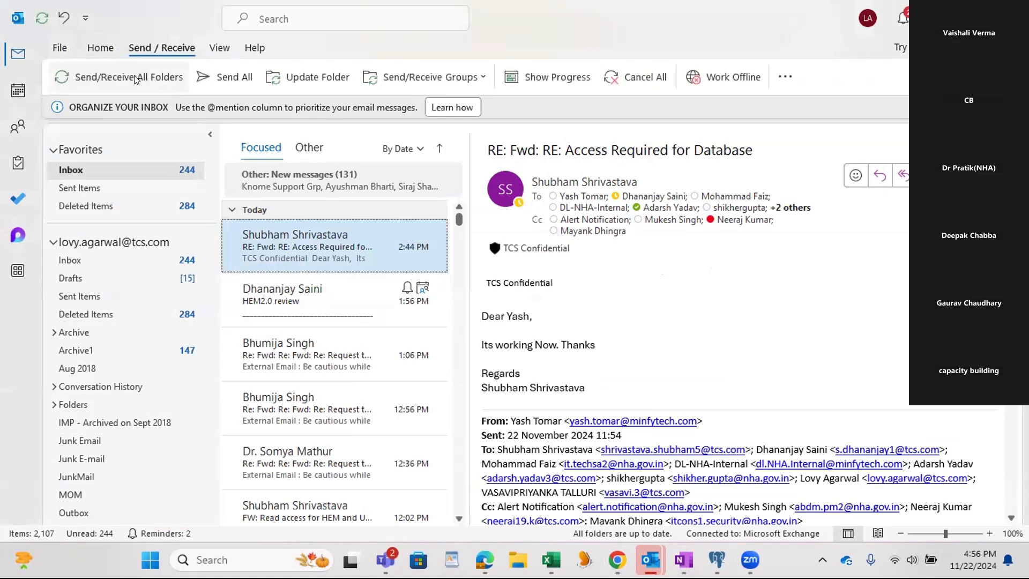
pyautogui.click(103, 77)
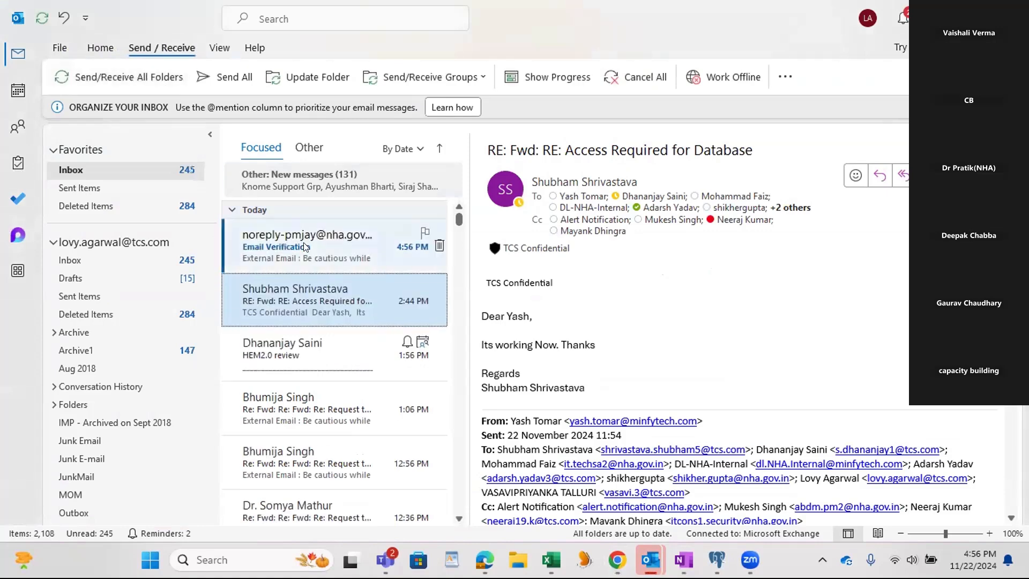
pyautogui.click(304, 247)
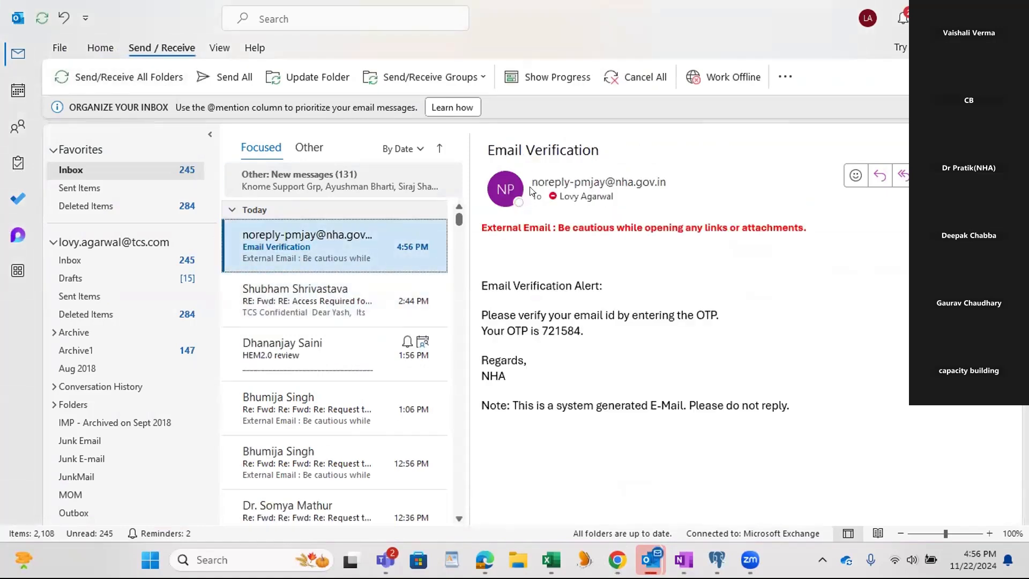
pyautogui.click(555, 330)
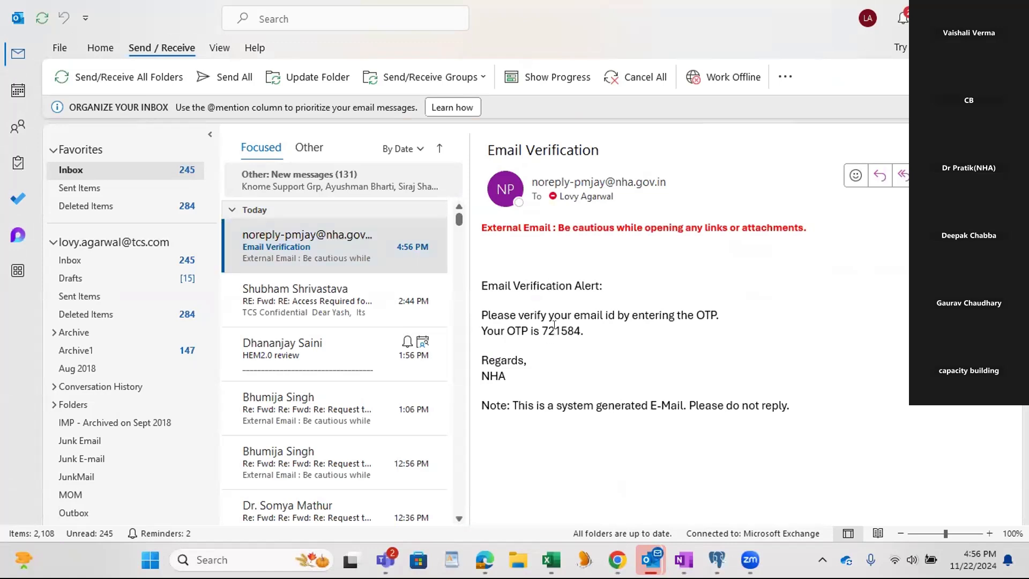
pyautogui.hotkey('ctrl', 'c')
pyautogui.hotkey('alt', 'Tab')
pyautogui.click(825, 270)
pyautogui.hotkey('ctrl', 'v')
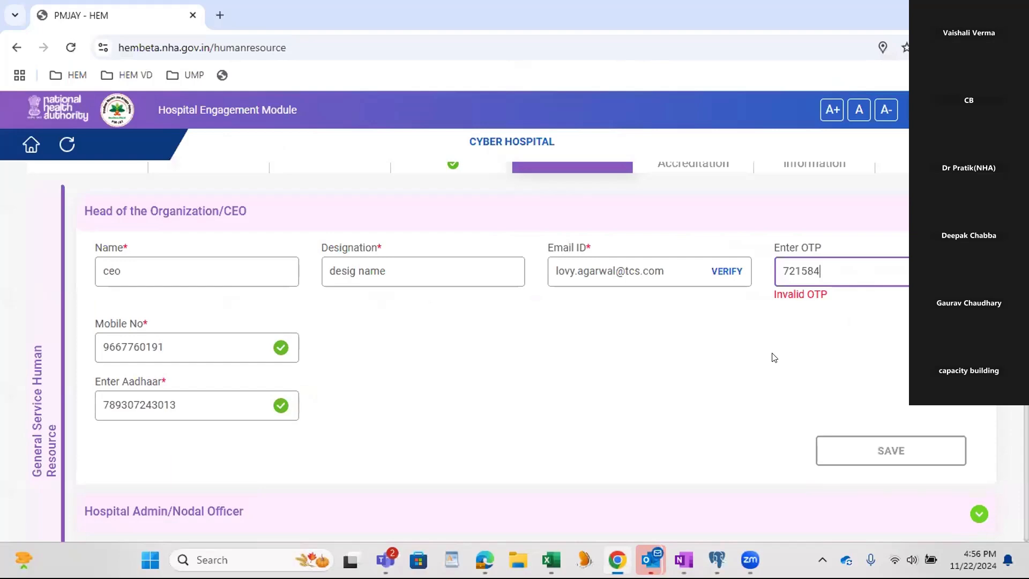
# Clear the rejected OTP and re-enter the code from the verification email
pyautogui.hotkey('alt', 'Tab')
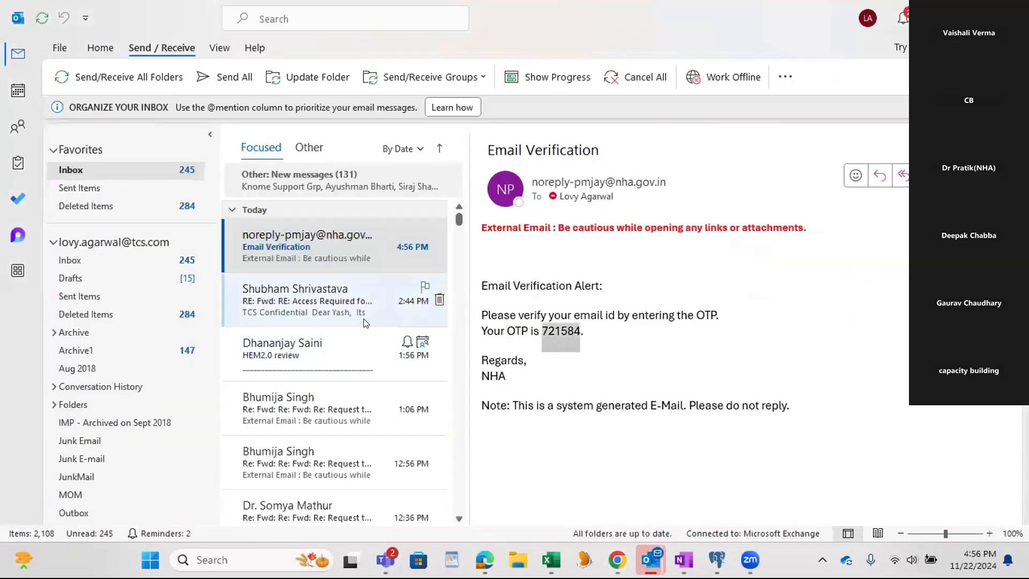
pyautogui.hotkey('alt', 'Tab')
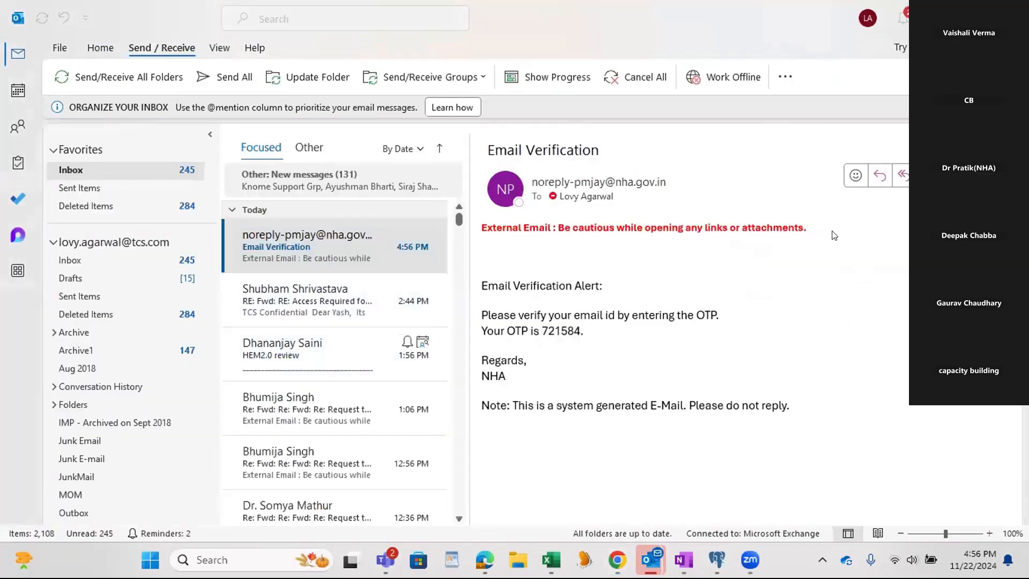
pyautogui.moveTo(823, 271); pyautogui.dragTo(776, 277)
pyautogui.press('BackSpace')
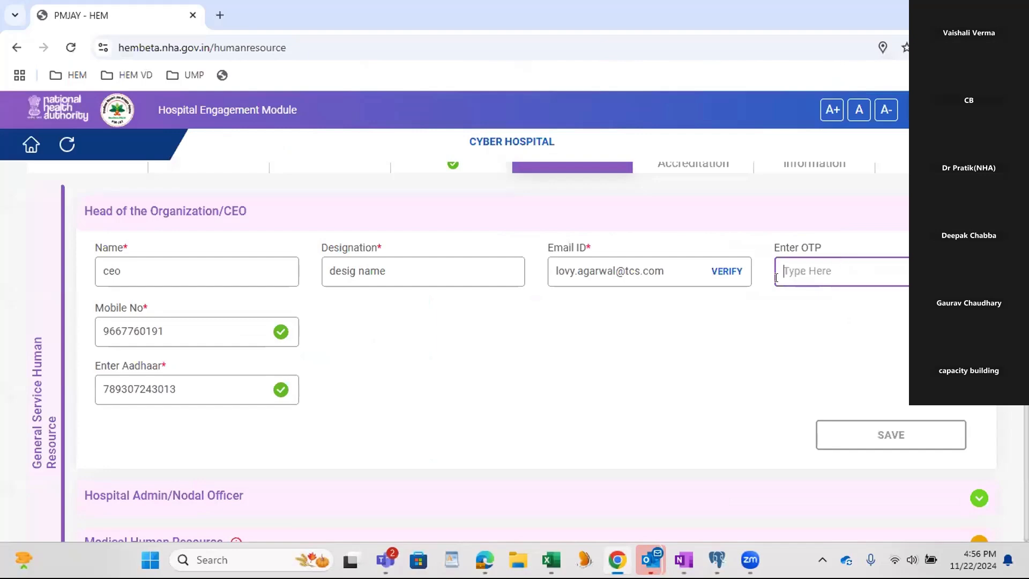
pyautogui.hotkey('alt', 'Tab')
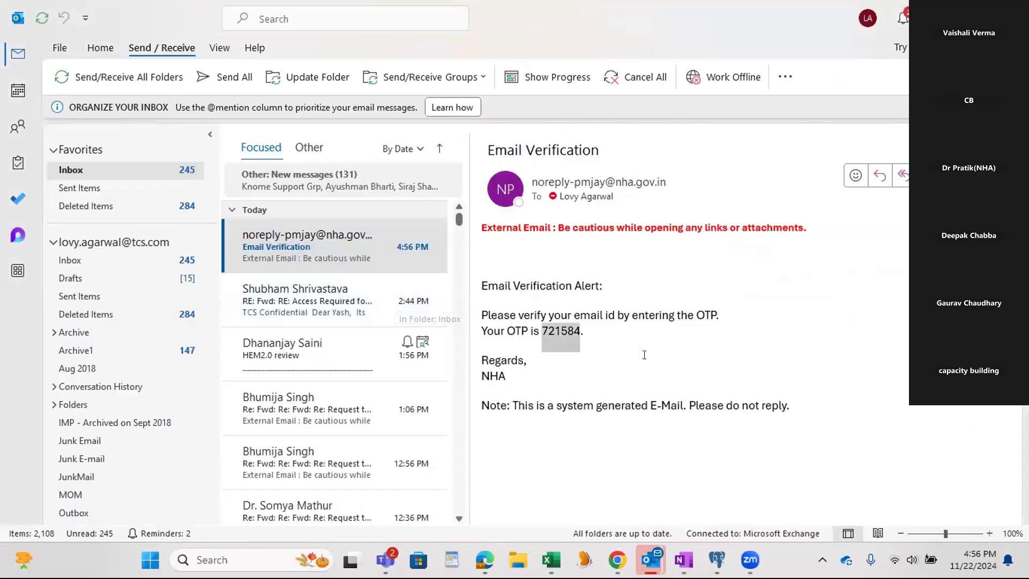
pyautogui.hotkey('alt', 'Tab')
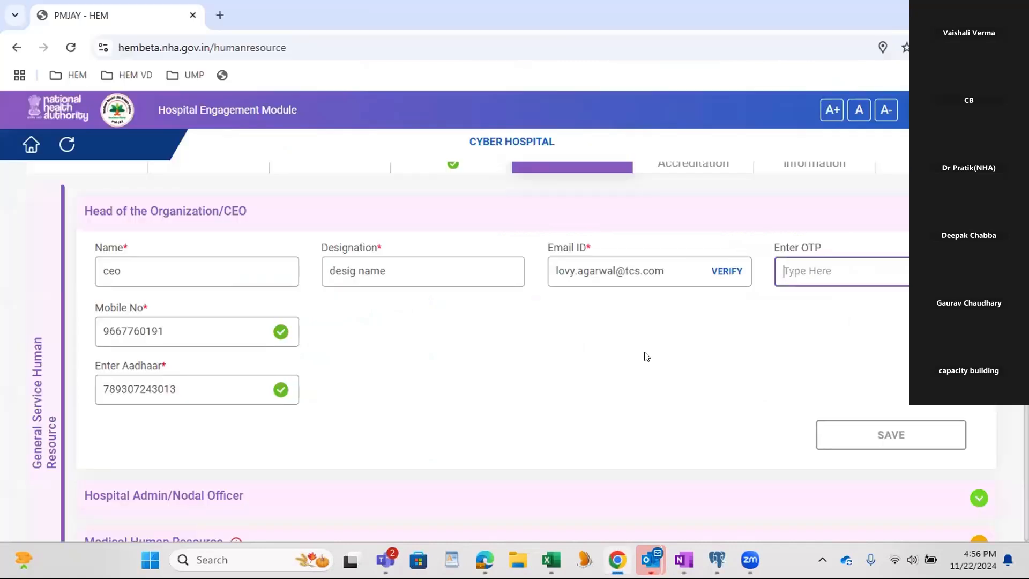
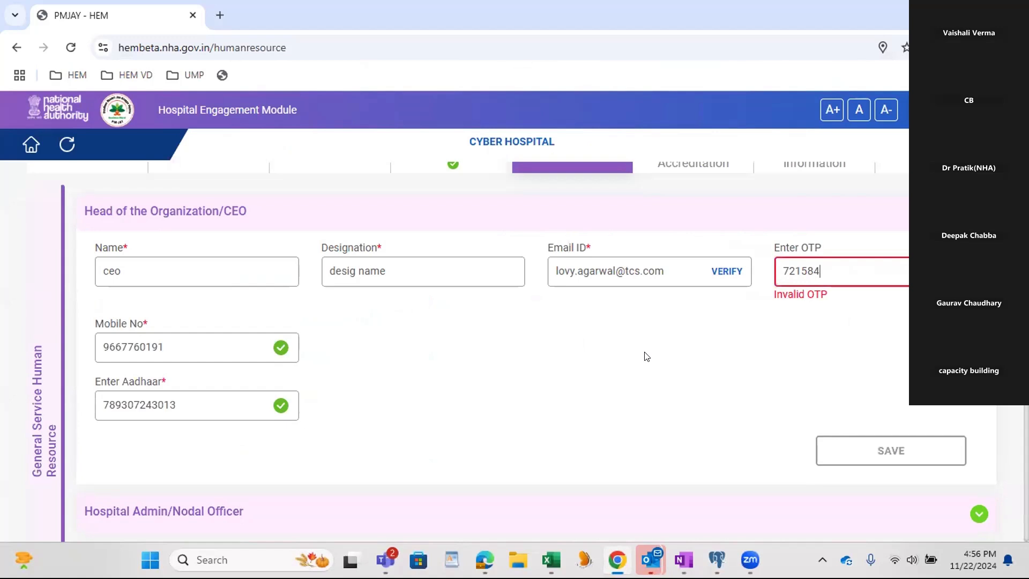
# Enter the OTP from the newest Email Verification mail to verify the CEO's e-mail
pyautogui.hotkey('alt', 'Tab')
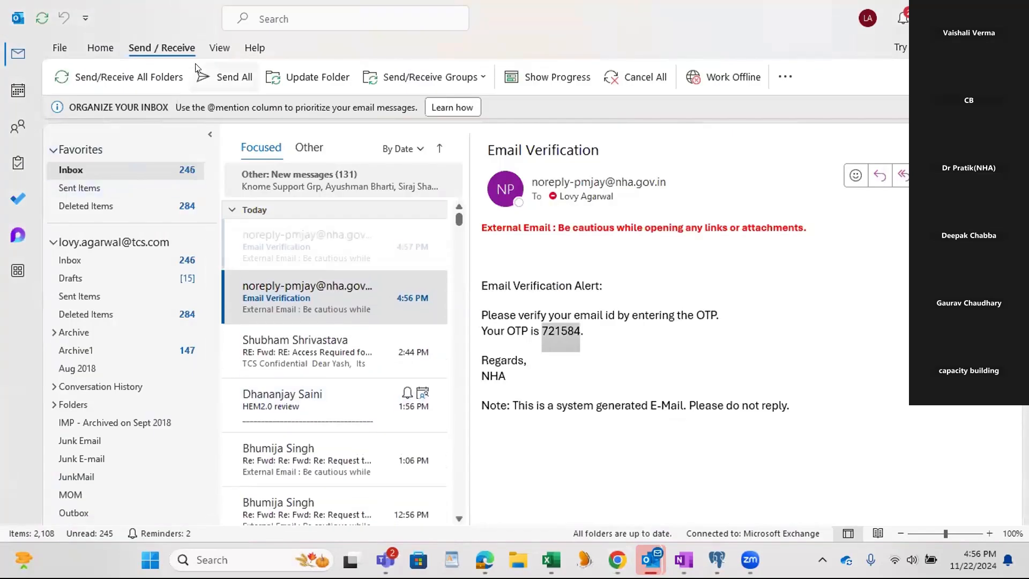
pyautogui.click(289, 224)
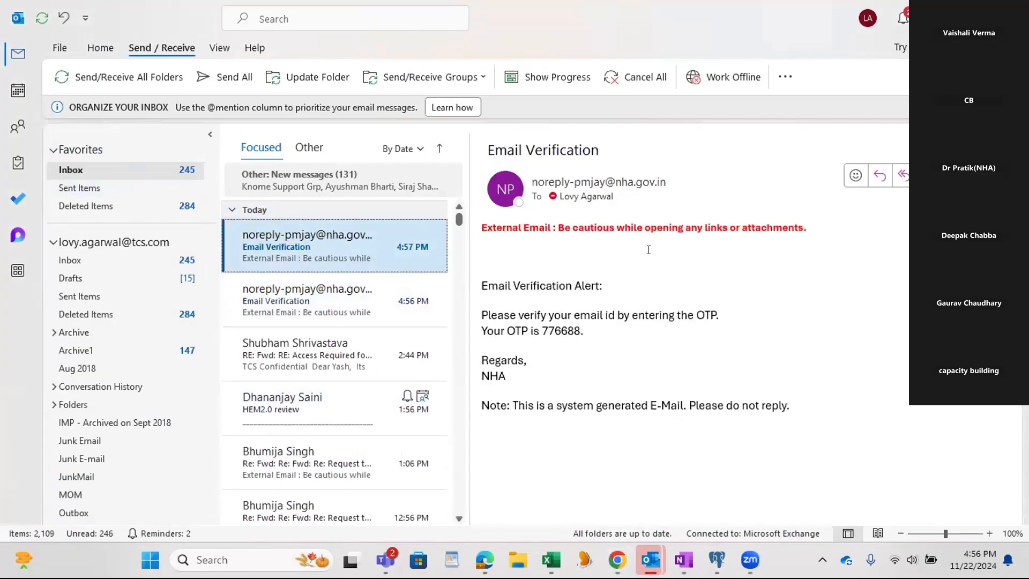
pyautogui.hotkey('alt', 'Tab')
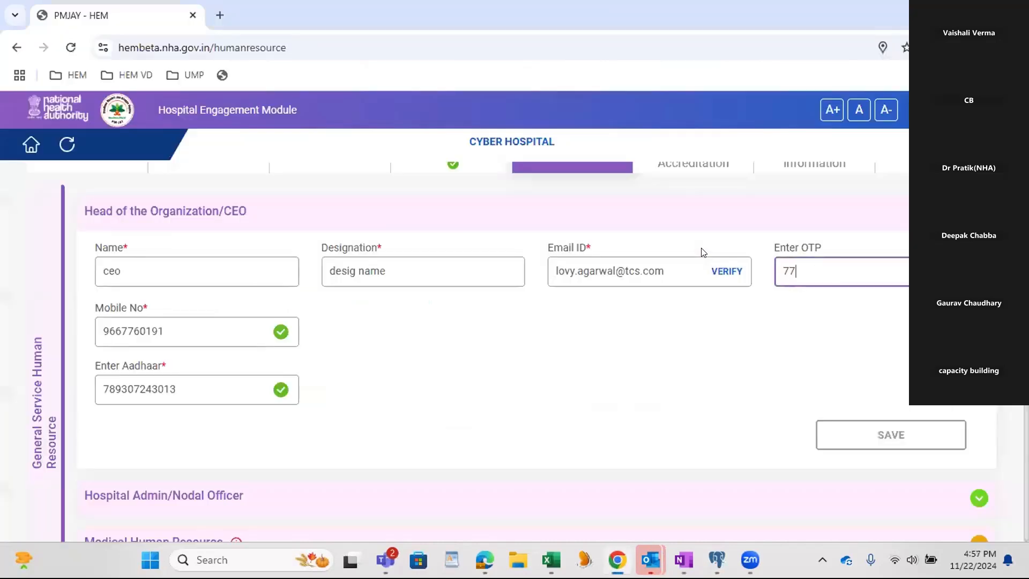
pyautogui.hotkey('alt', 'Tab')
pyautogui.hotkey('alt', 'Tab')
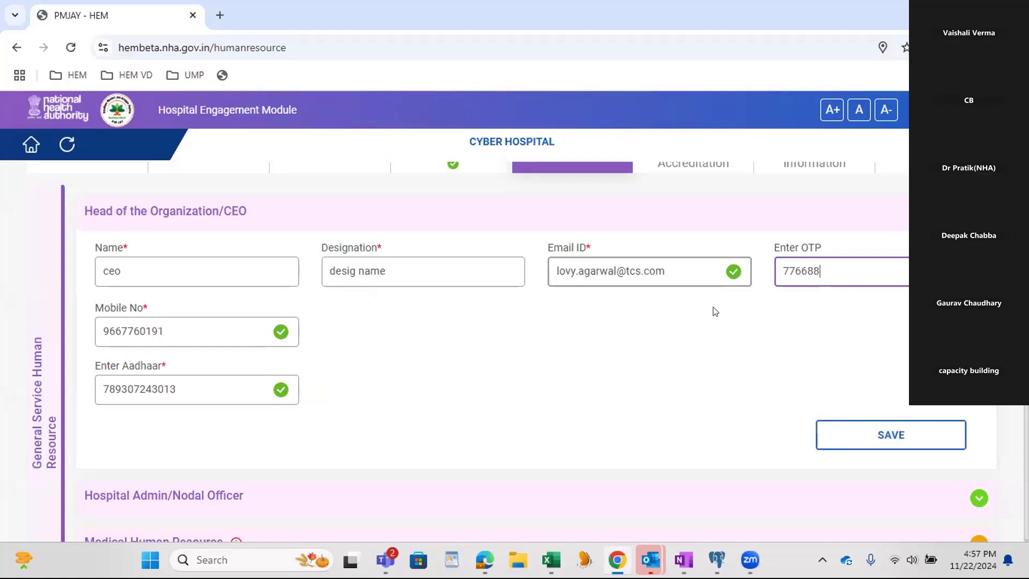
pyautogui.click(692, 342)
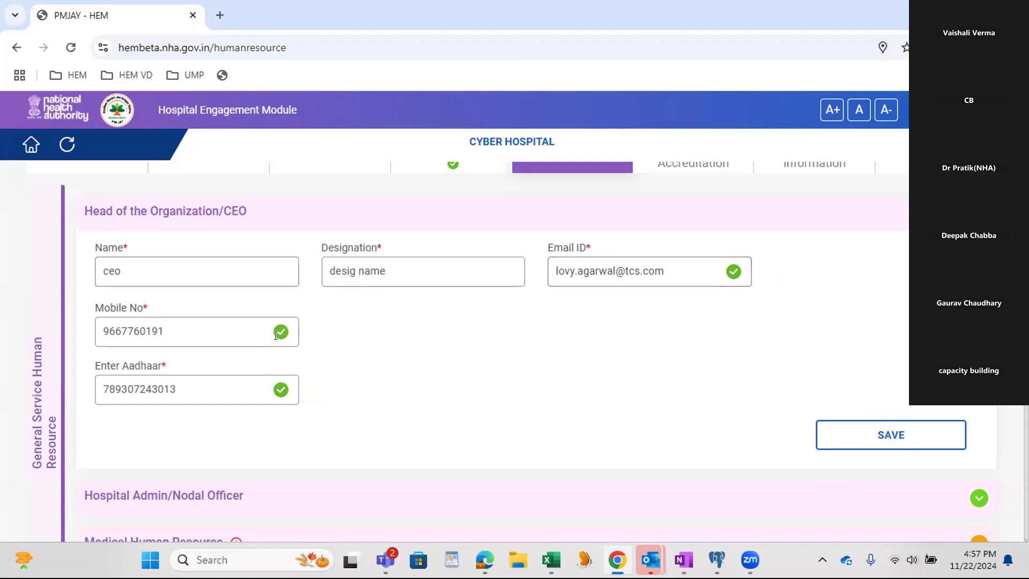
pyautogui.click(825, 433)
pyautogui.scroll(-3, 574, 356)
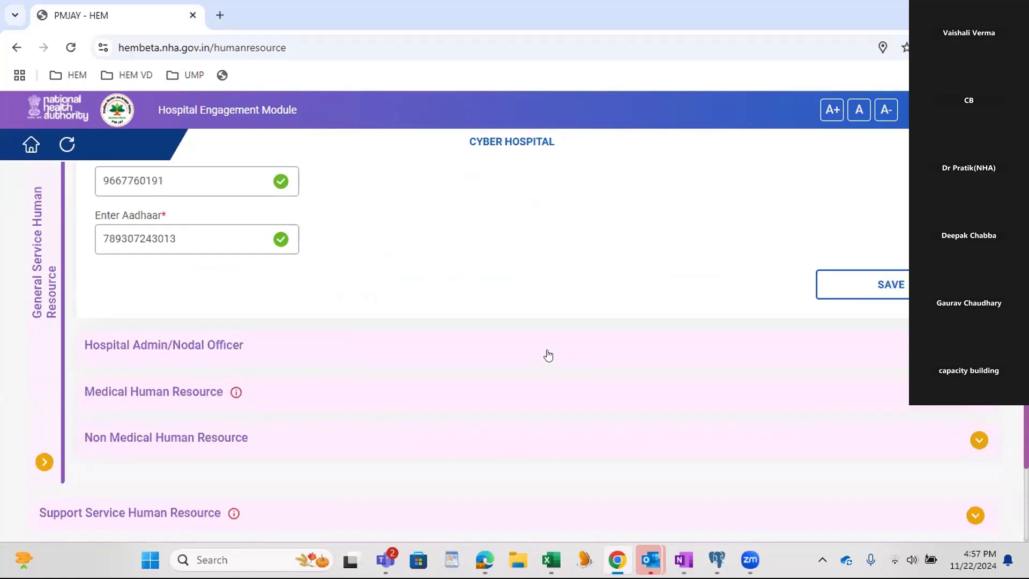
pyautogui.click(288, 355)
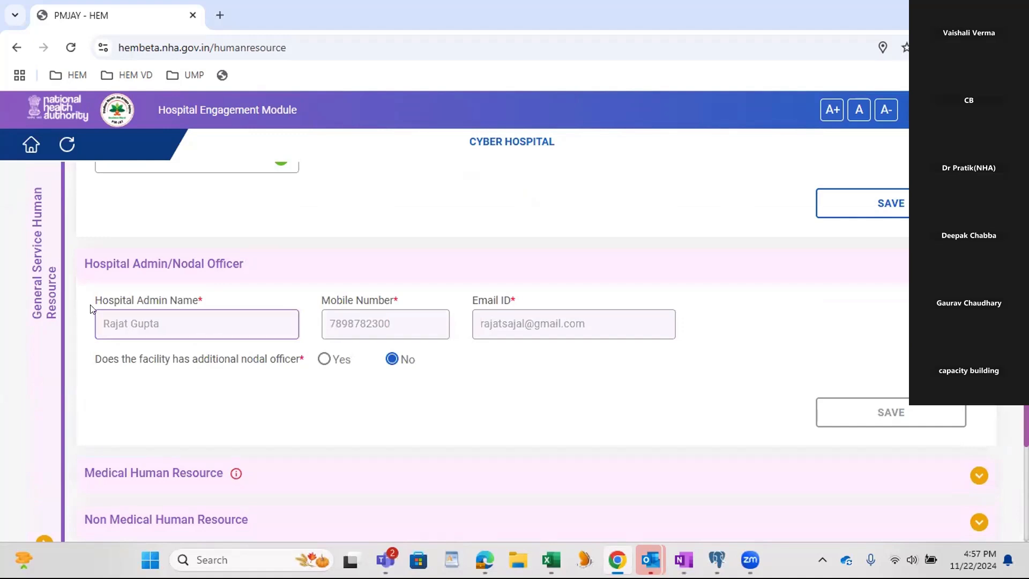
pyautogui.moveTo(94, 304); pyautogui.dragTo(221, 309)
pyautogui.moveTo(300, 296); pyautogui.dragTo(423, 306)
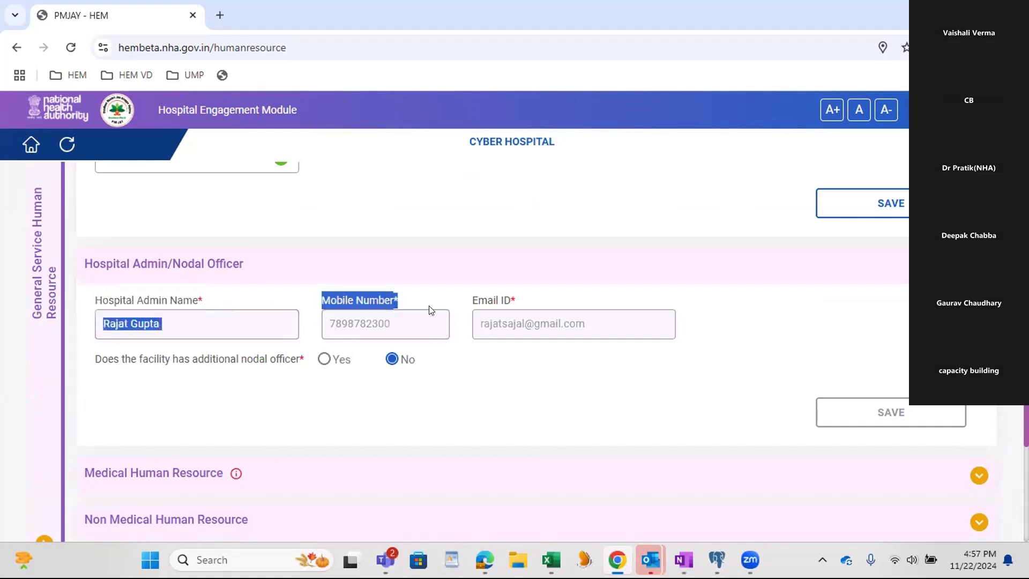
pyautogui.click(464, 349)
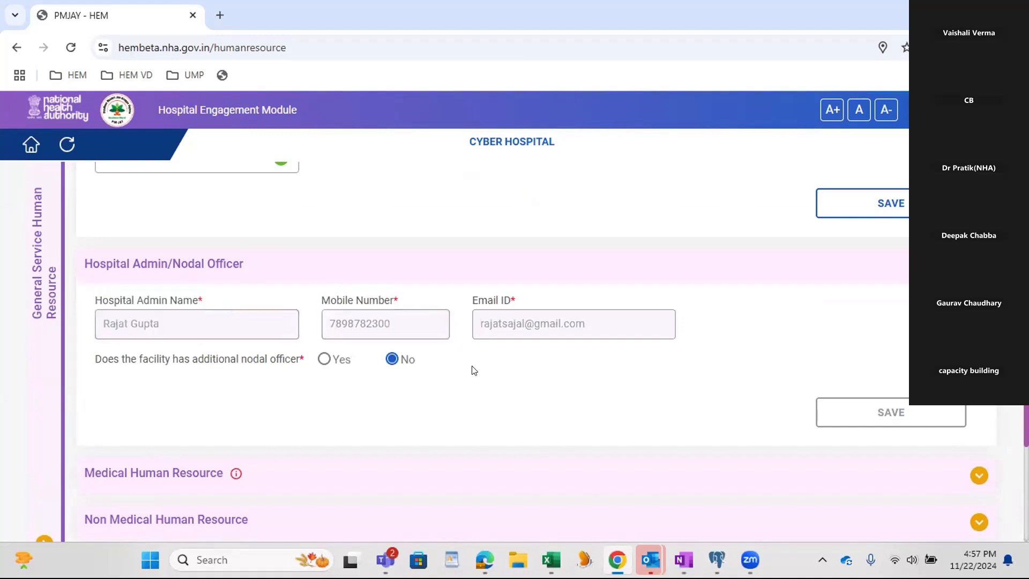
pyautogui.scroll(-1, 474, 370)
pyautogui.scroll(-1, 472, 349)
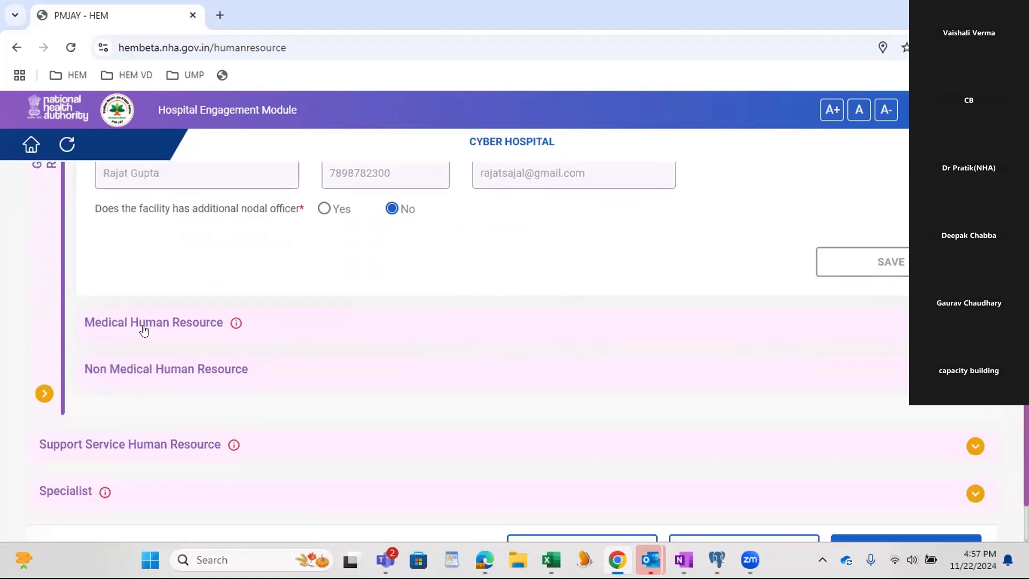
# Expand Medical Human Resource, view its pending medical officers, and select the Type of Human Resource field
pyautogui.click(300, 330)
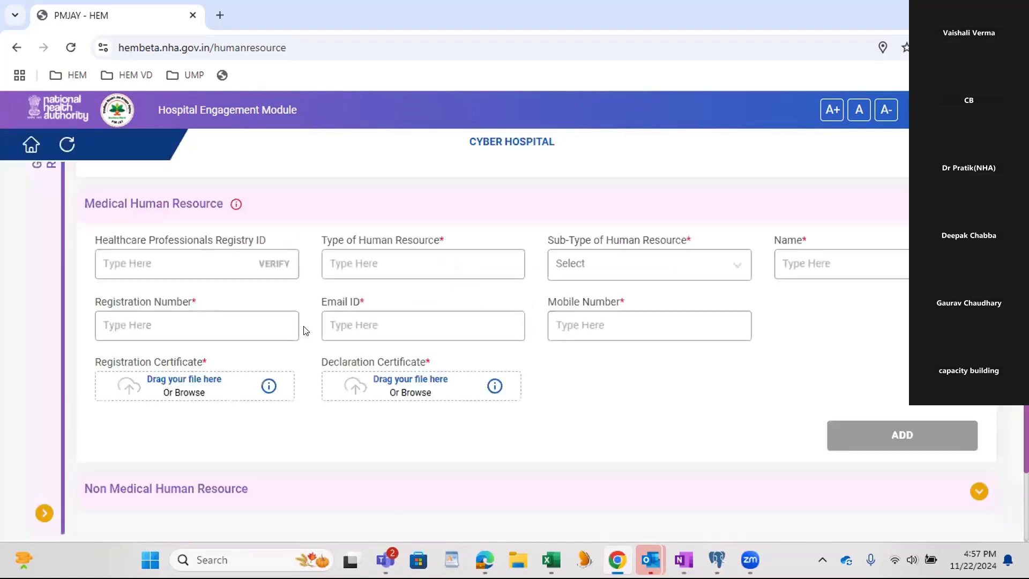
pyautogui.scroll(1, 187, 267)
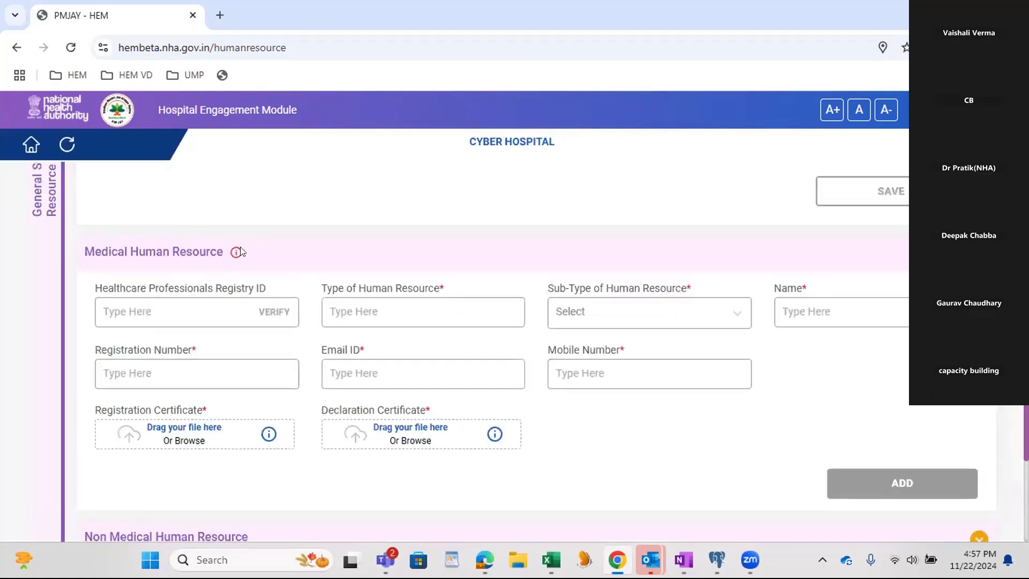
pyautogui.click(138, 324)
pyautogui.moveTo(235, 281)
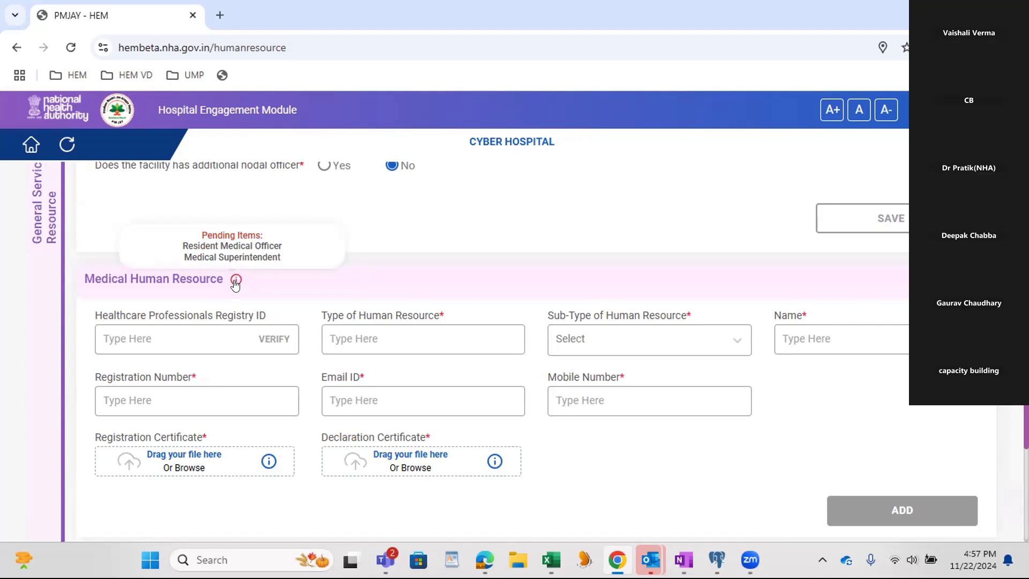
pyautogui.click(334, 335)
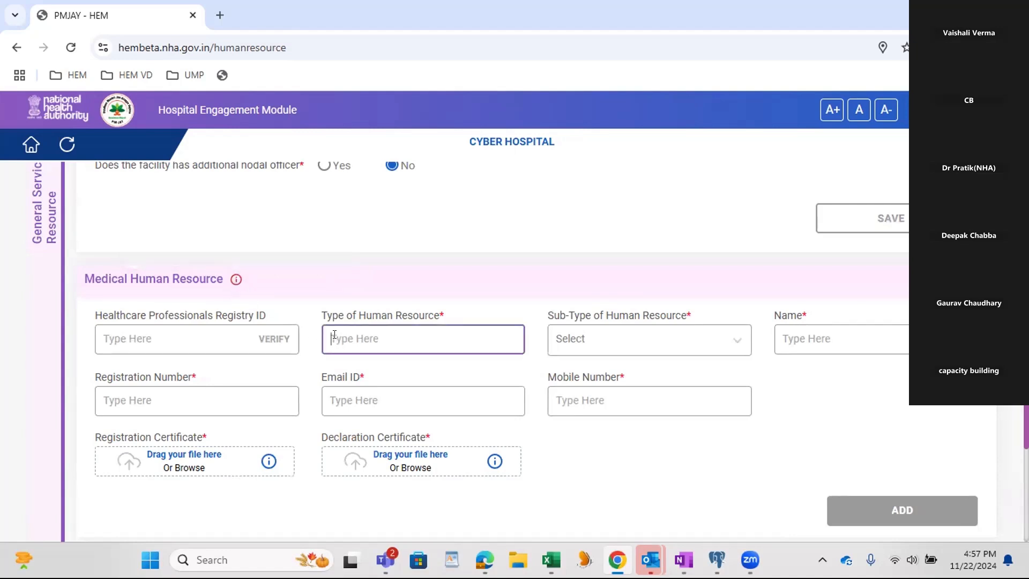
# Set the human resource type to 'officer one' with sub-type Medical Superintendent
pyautogui.write('officer one')
pyautogui.press('Tab')
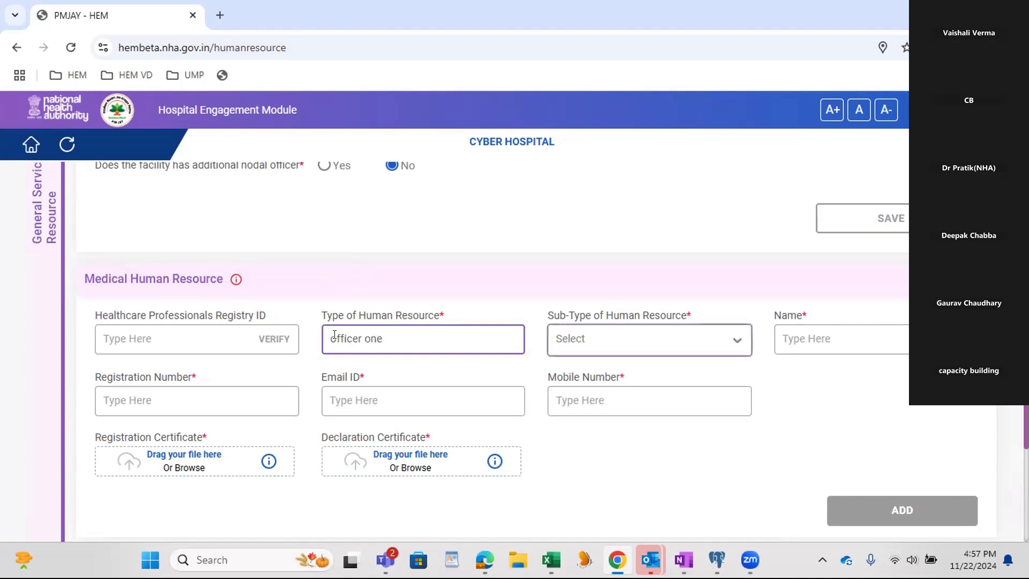
pyautogui.click(640, 341)
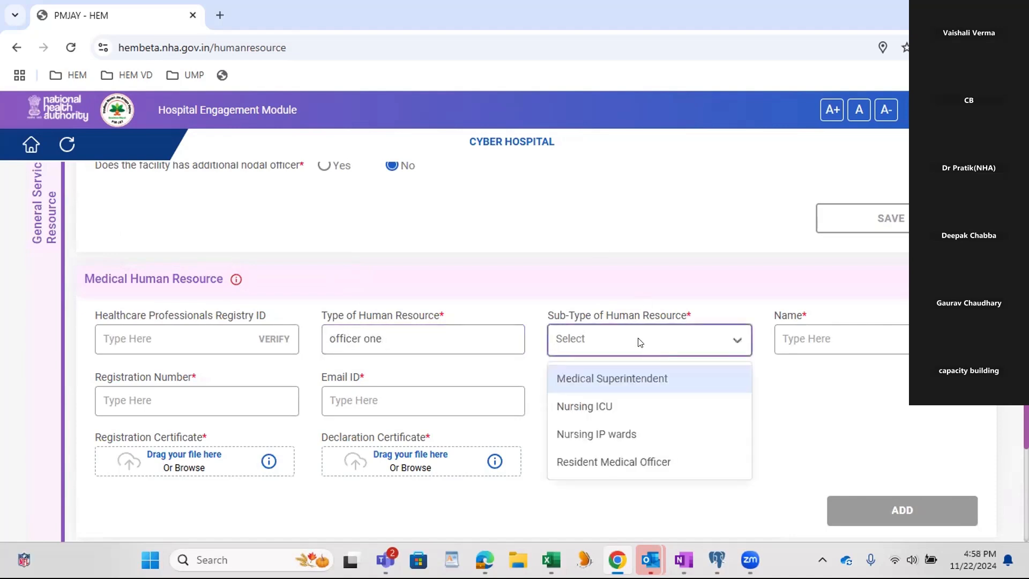
pyautogui.click(632, 379)
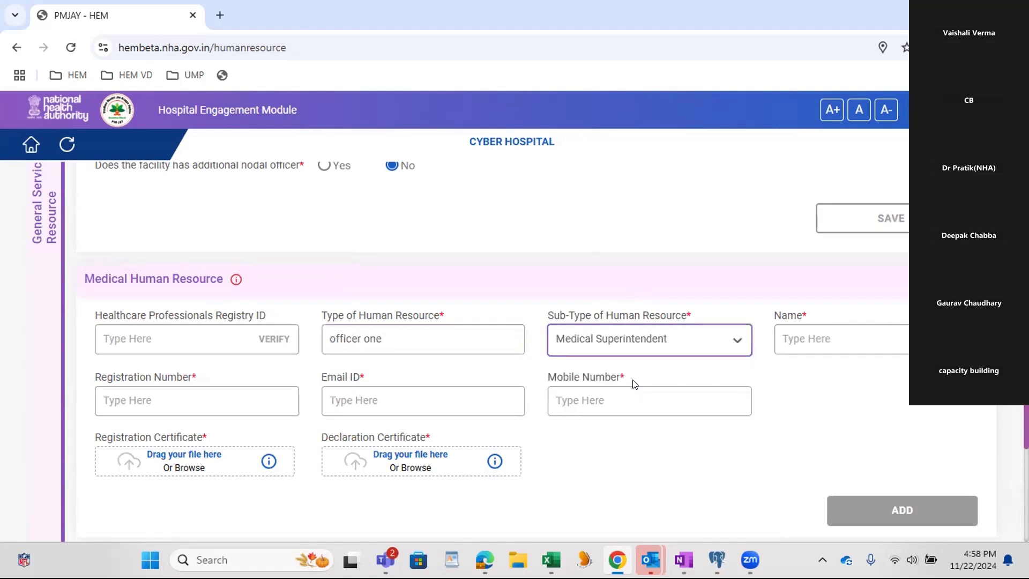
# Enter the officer's name, registration number, e-mail address and mobile number
pyautogui.click(817, 335)
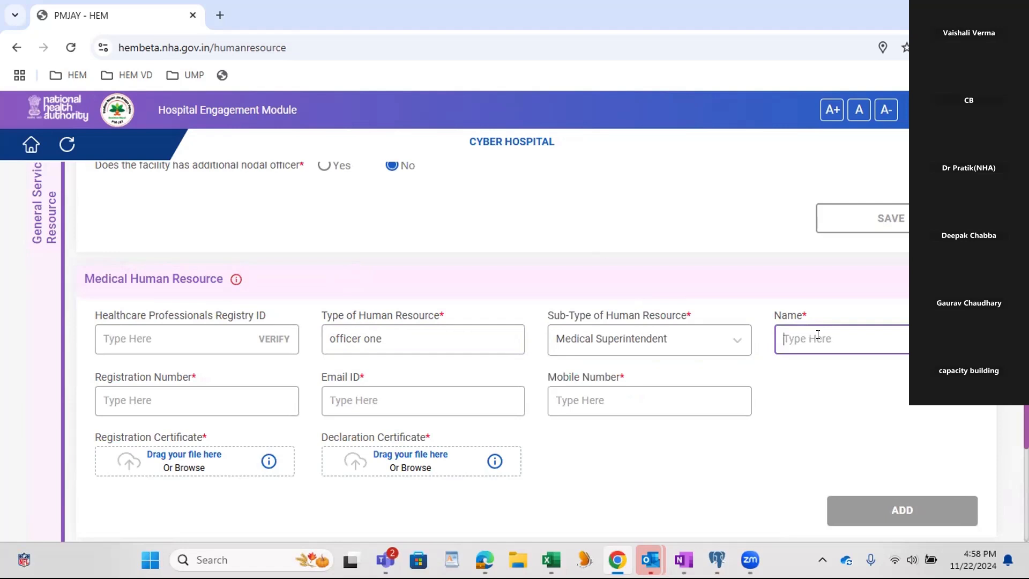
pyautogui.write('Ram')
pyautogui.click(148, 401)
pyautogui.write('567575765756')
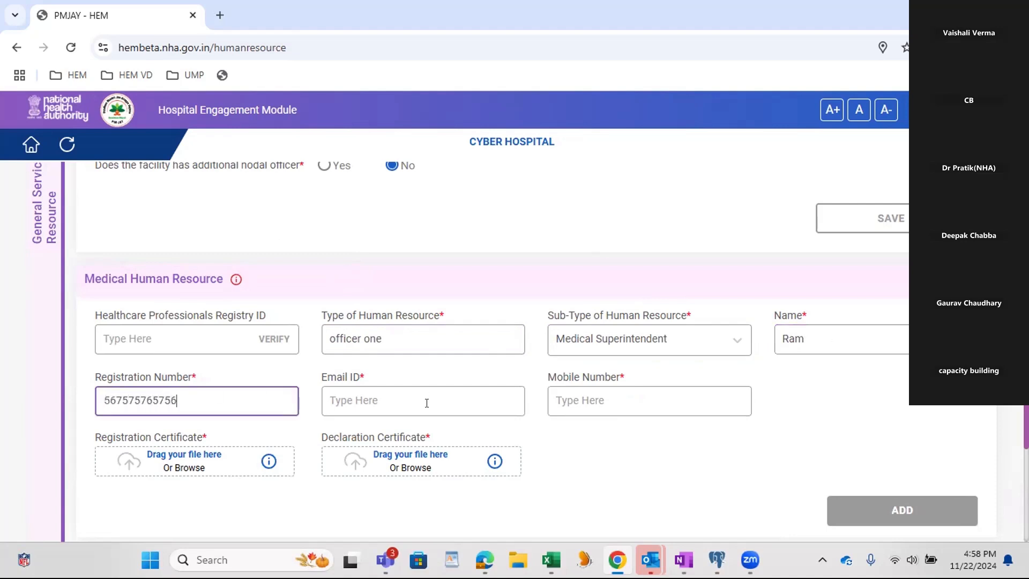
pyautogui.click(423, 401)
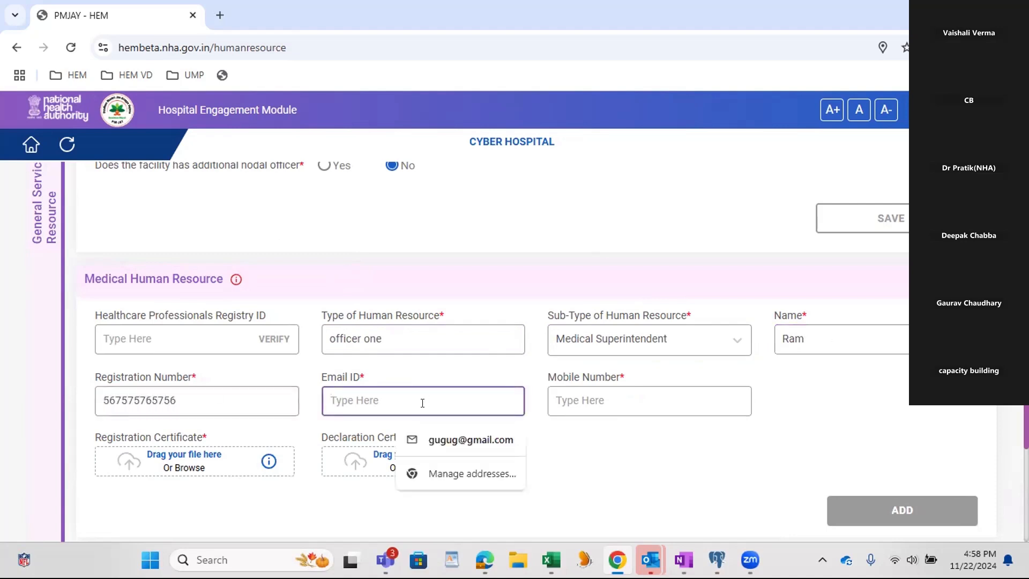
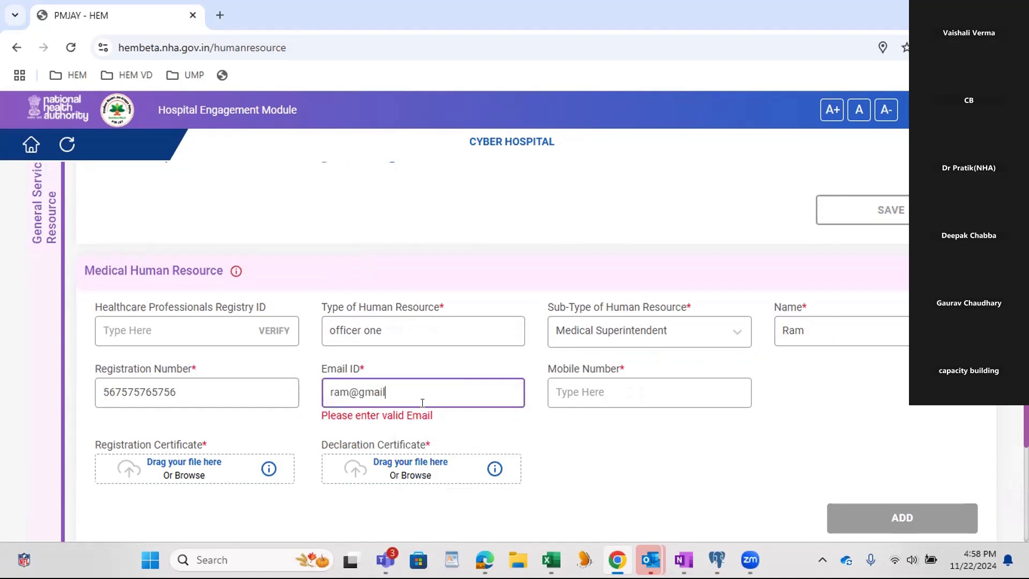
pyautogui.press('Tab')
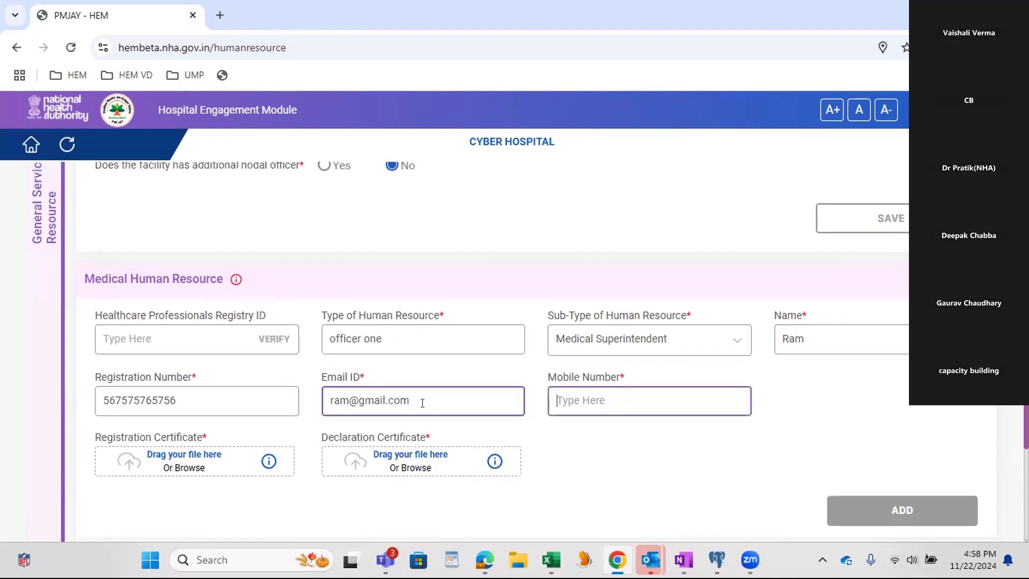
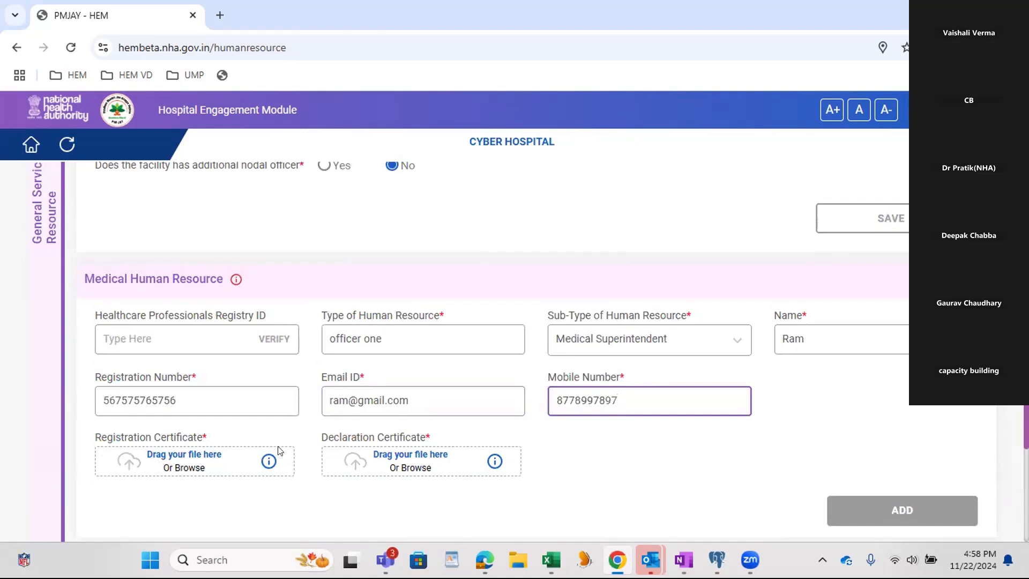
pyautogui.click(128, 468)
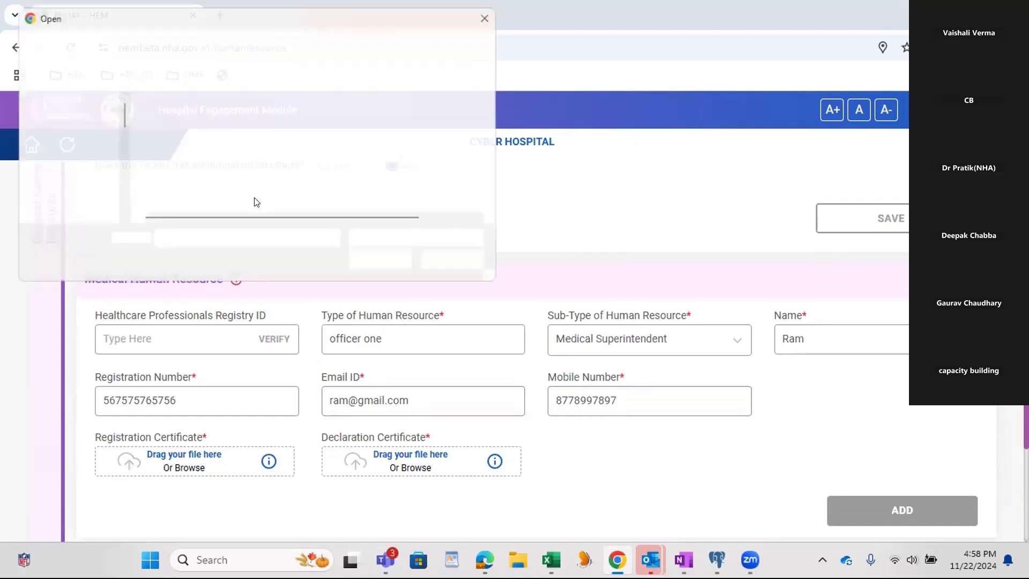
# Attach the OHS assessment PDF as both the registration and declaration certificates
pyautogui.scroll(-5, 194, 162)
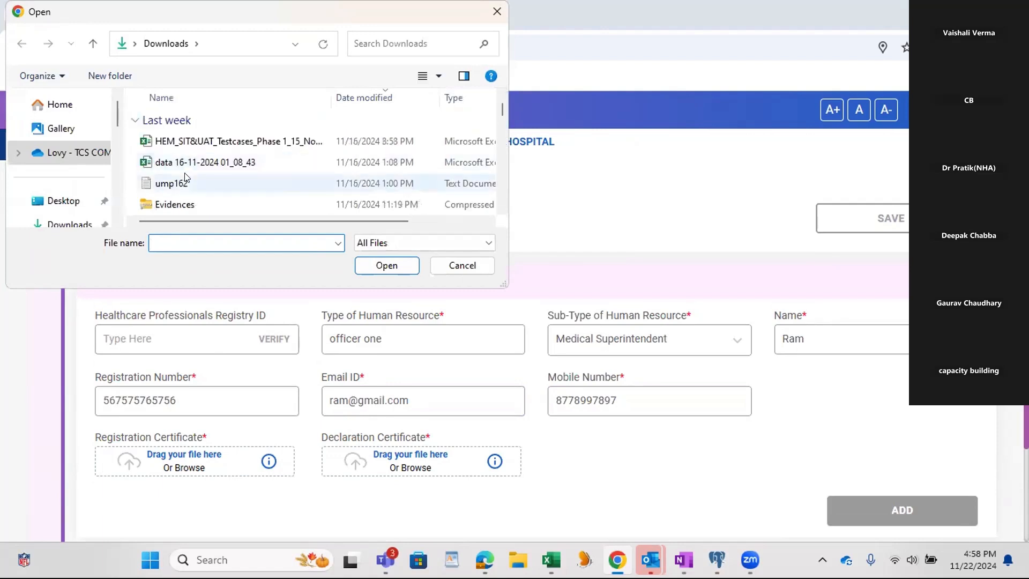
pyautogui.scroll(-2, 185, 172)
pyautogui.click(252, 205)
pyautogui.click(387, 265)
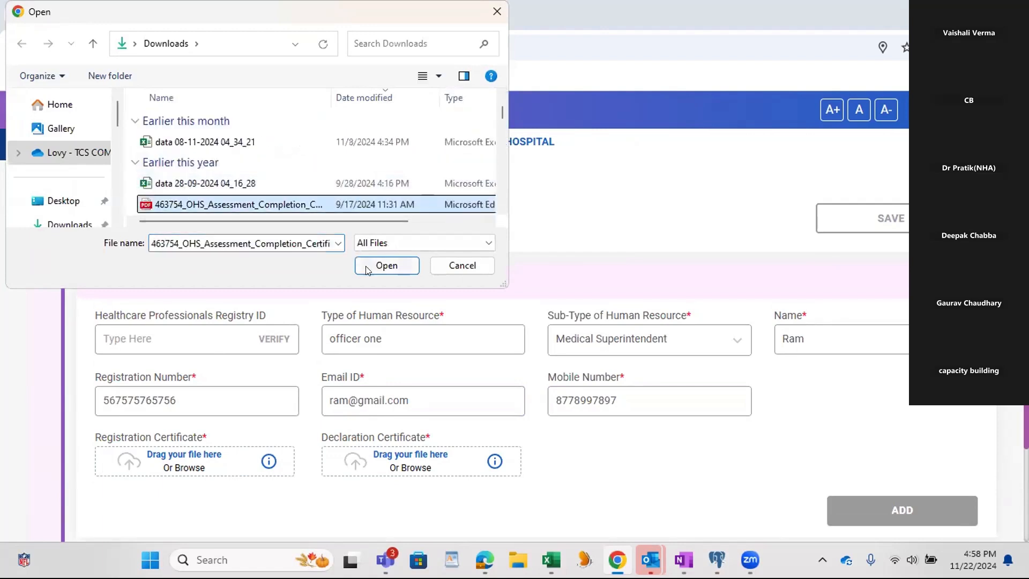
pyautogui.click(395, 459)
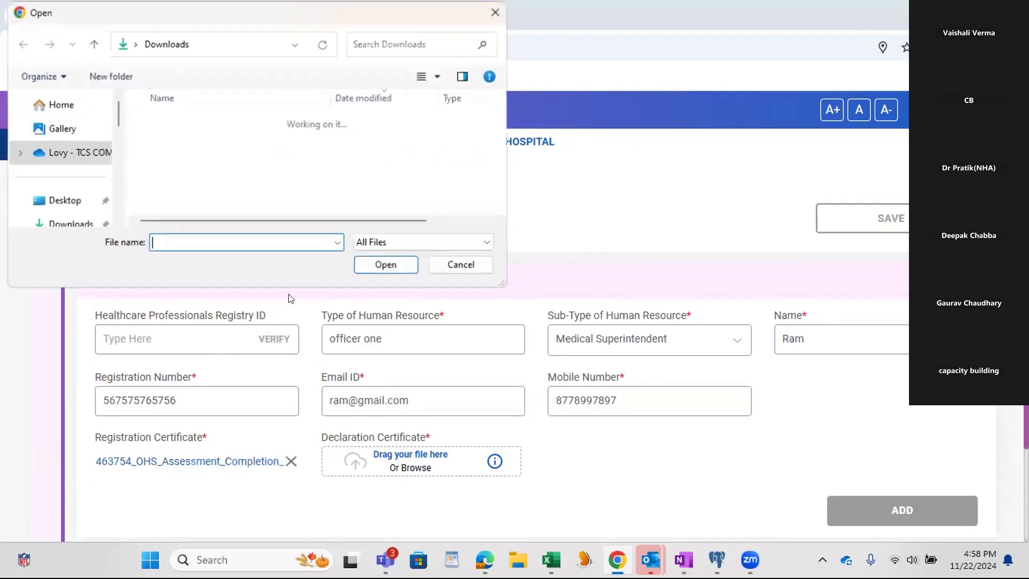
pyautogui.scroll(-6, 234, 177)
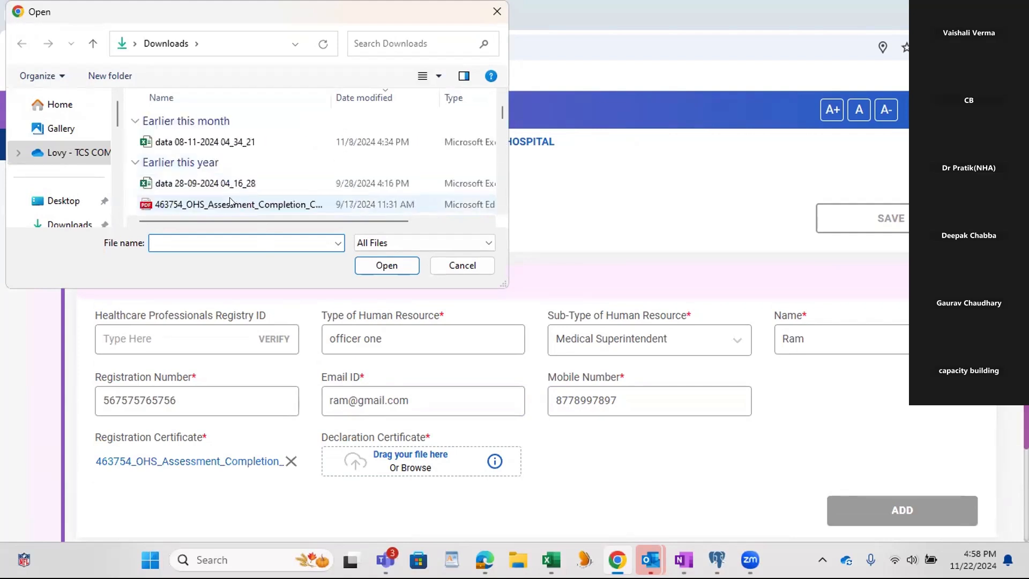
pyautogui.click(235, 204)
pyautogui.click(364, 266)
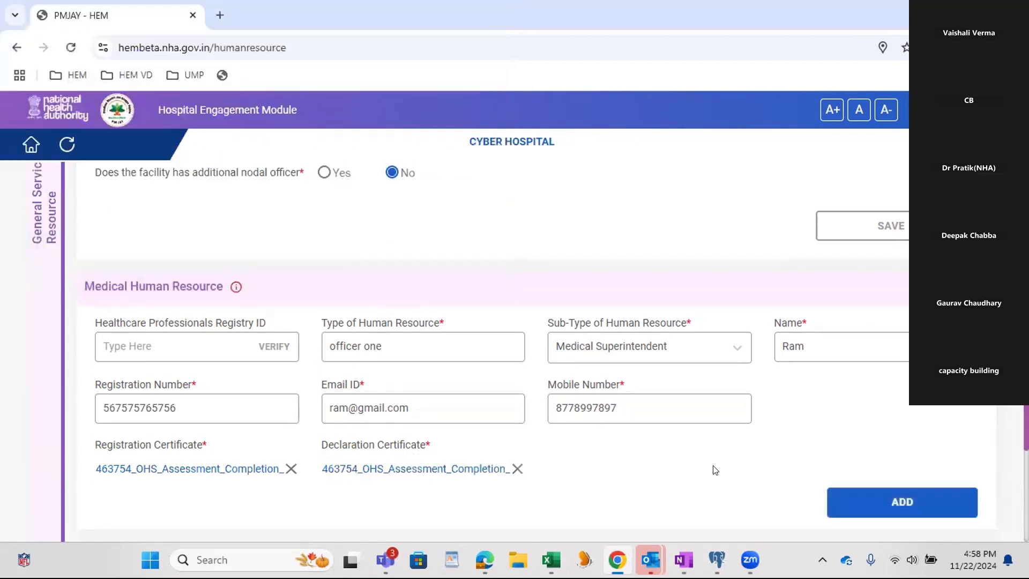
# Add the Medical Superintendent to the staff table and check the remaining pending items
pyautogui.click(897, 505)
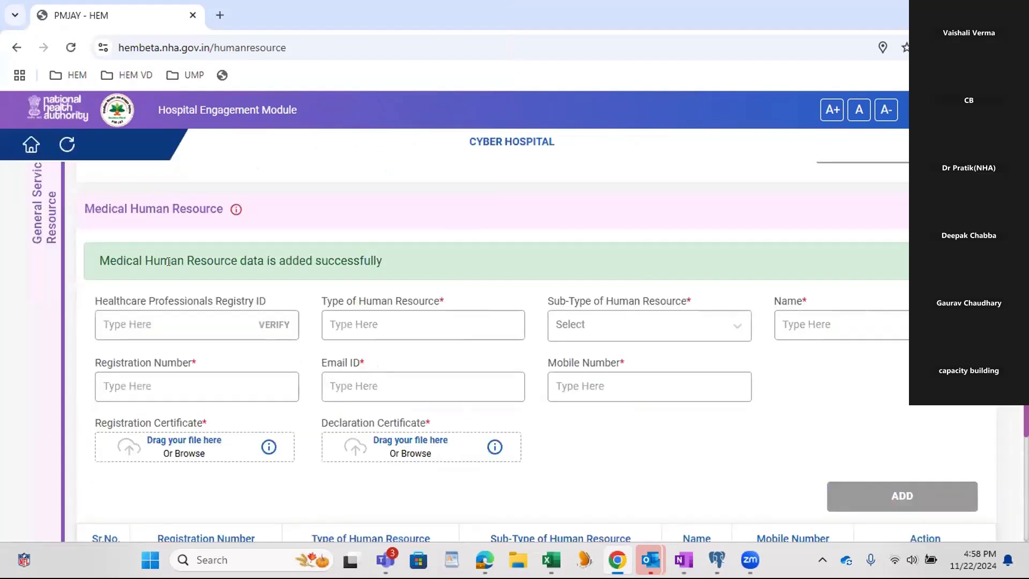
pyautogui.scroll(-3, 567, 317)
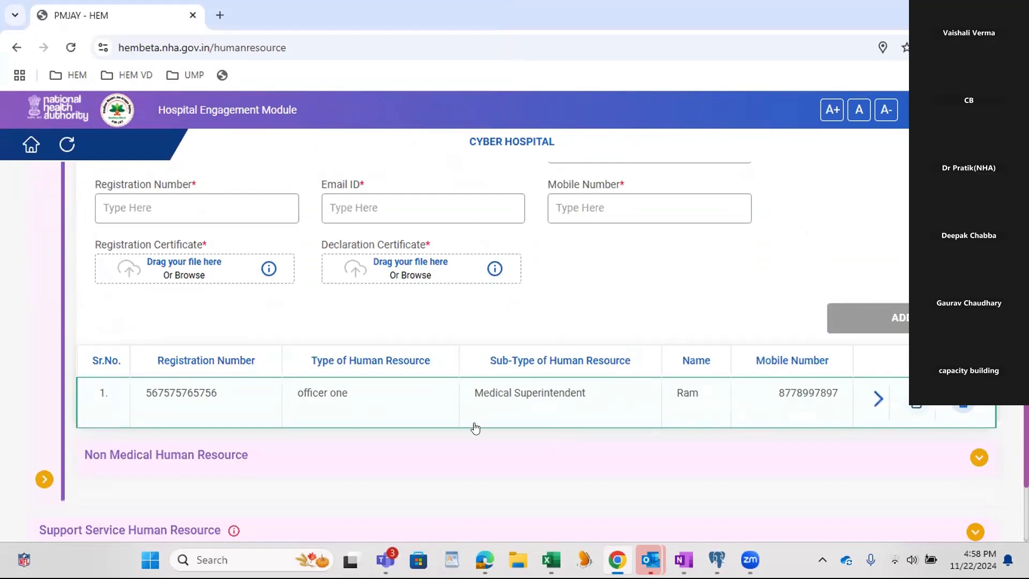
pyautogui.scroll(3, 292, 391)
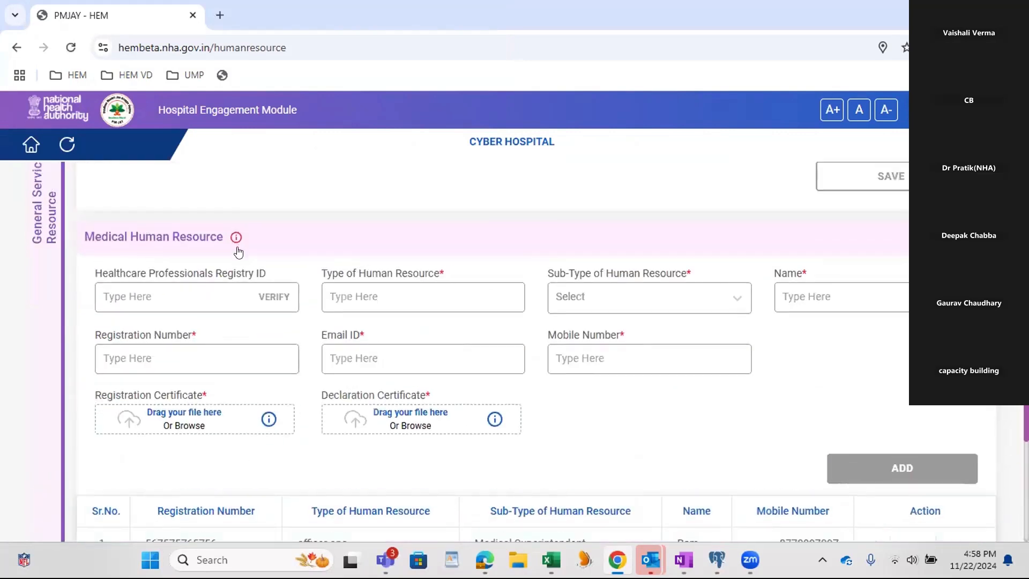
pyautogui.moveTo(235, 240)
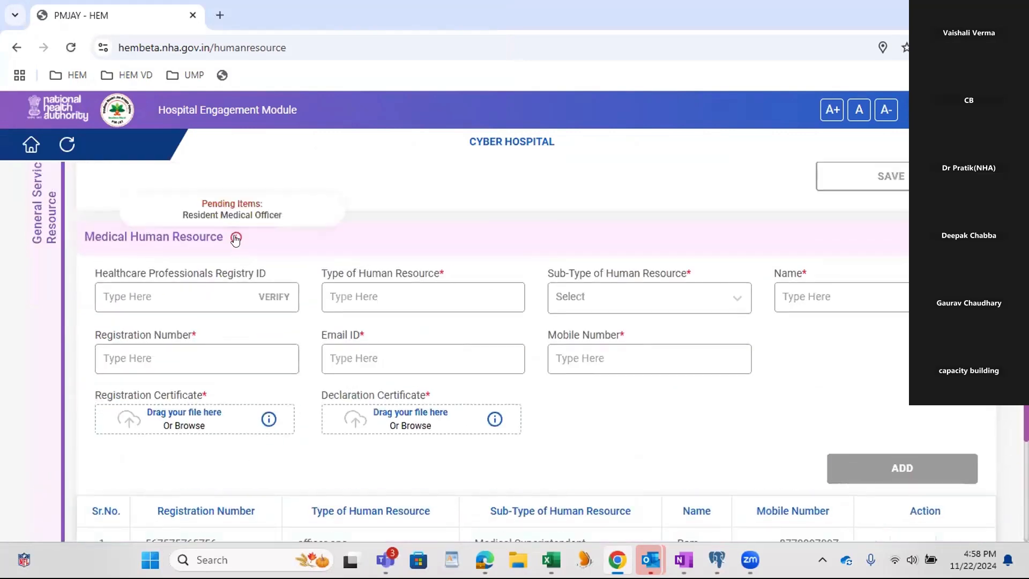
# Set the next staff type to 'officer two' with sub-type Resident Medical Officer
pyautogui.click(368, 298)
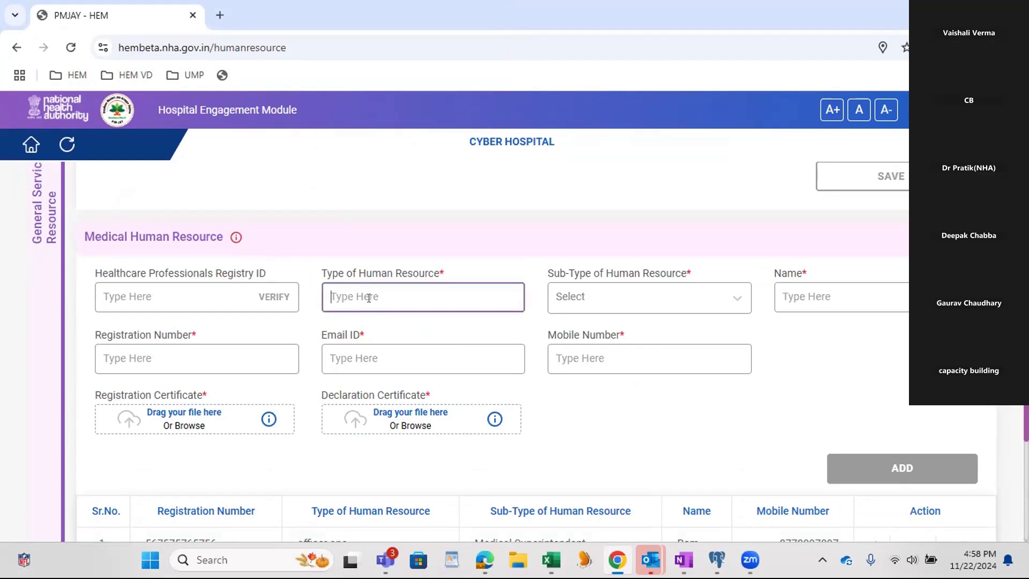
pyautogui.write('officer two')
pyautogui.press('Tab')
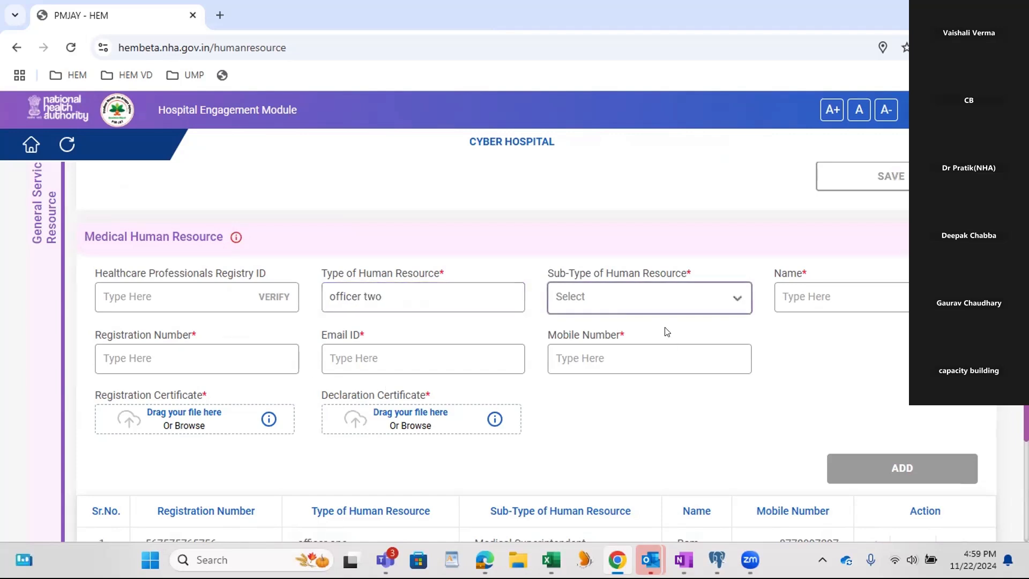
pyautogui.click(652, 310)
pyautogui.click(633, 416)
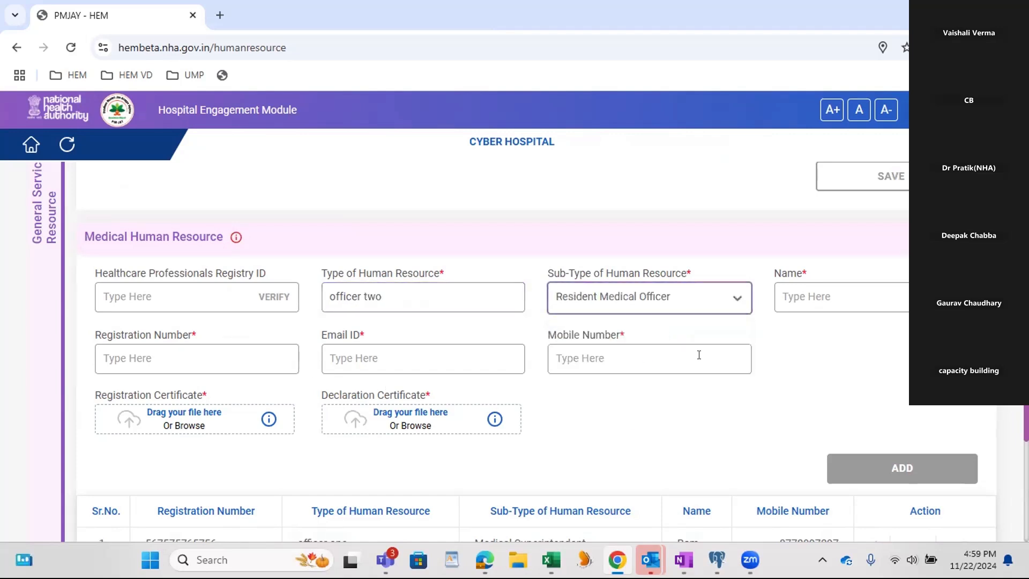
# Enter the name 'offiicer', the registration number, a gmail.com e-mail and mobile number
pyautogui.click(840, 305)
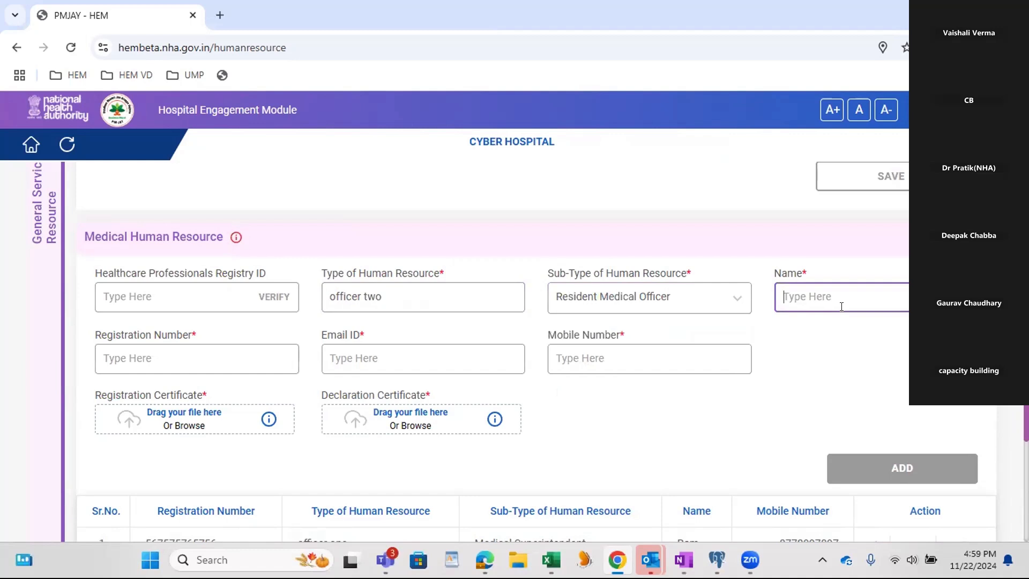
pyautogui.write('offiicer')
pyautogui.click(234, 366)
pyautogui.write('6575757')
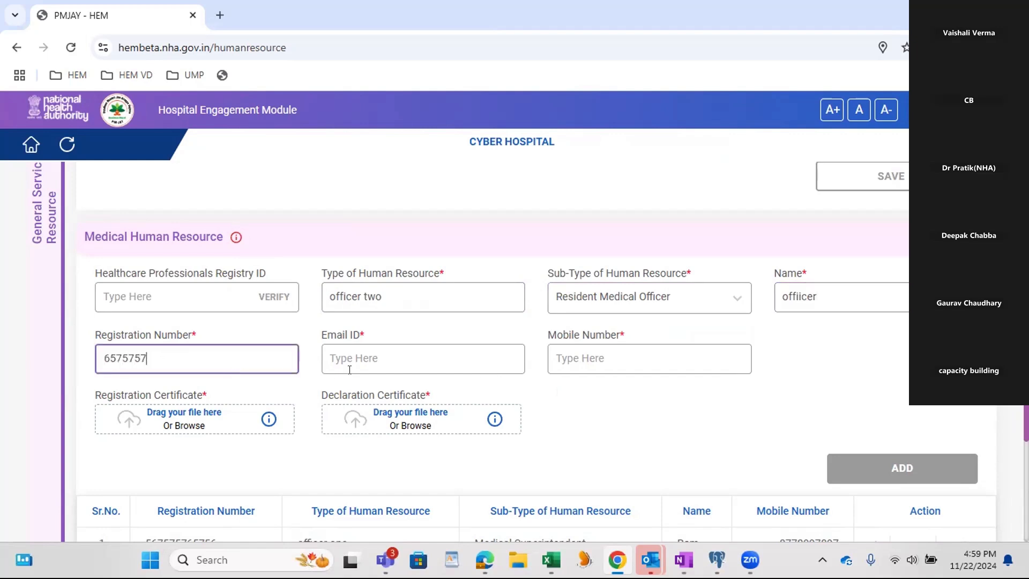
pyautogui.write('5')
pyautogui.click(408, 366)
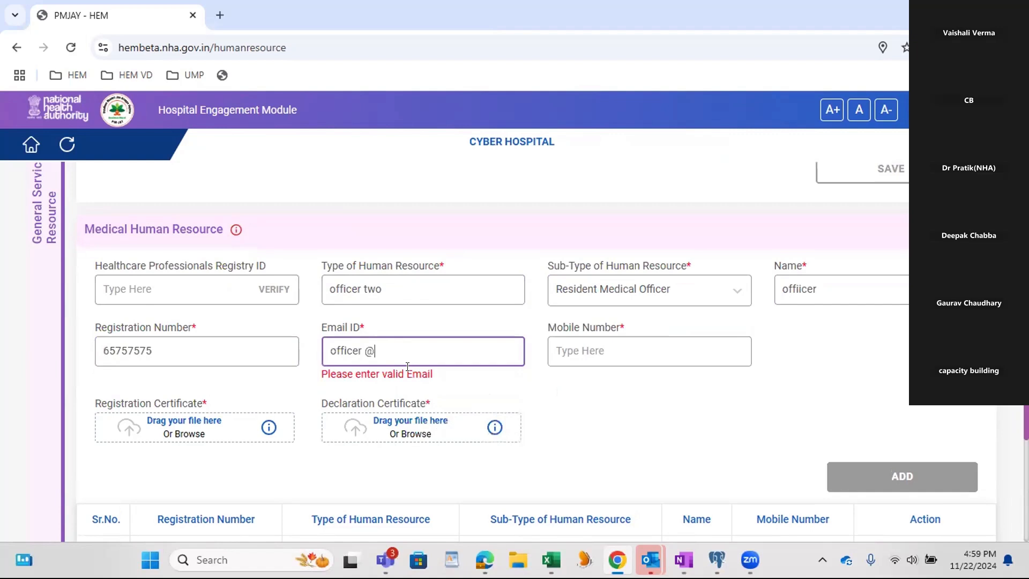
pyautogui.press('Tab')
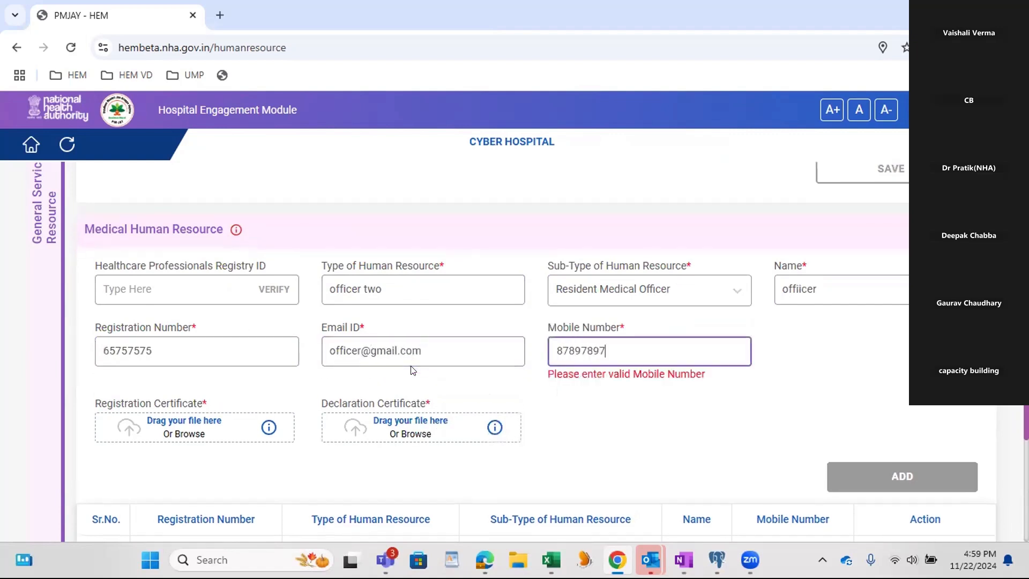
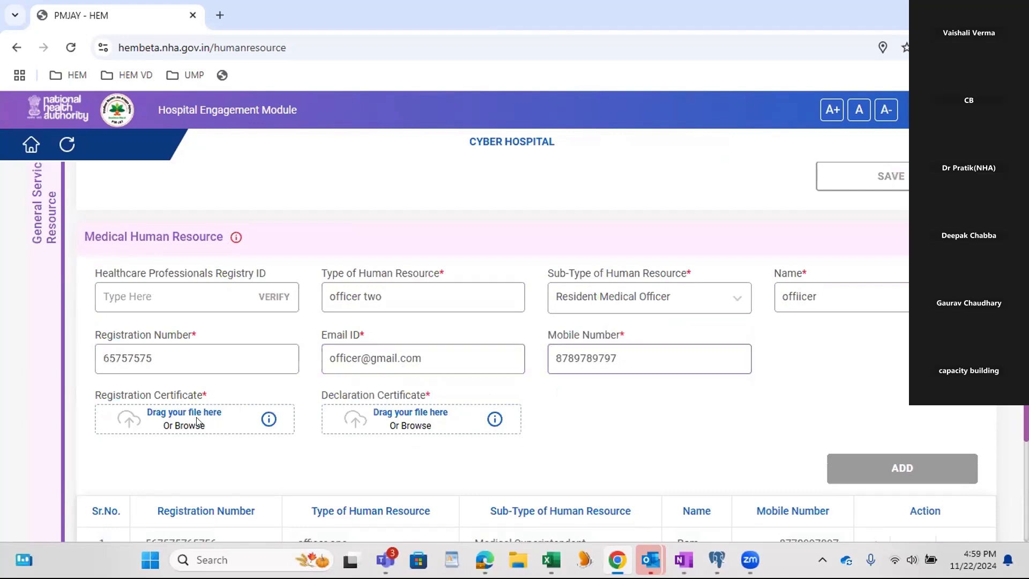
# Attach the OHS assessment PDF as both the registration and declaration certificates
pyautogui.click(220, 412)
pyautogui.scroll(-4, 233, 202)
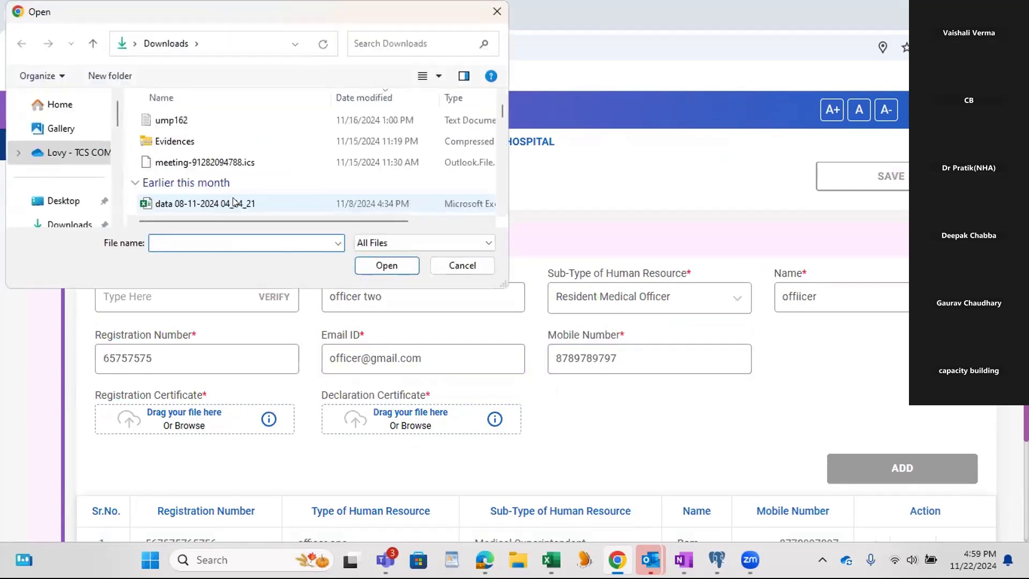
pyautogui.click(233, 204)
pyautogui.press('Return')
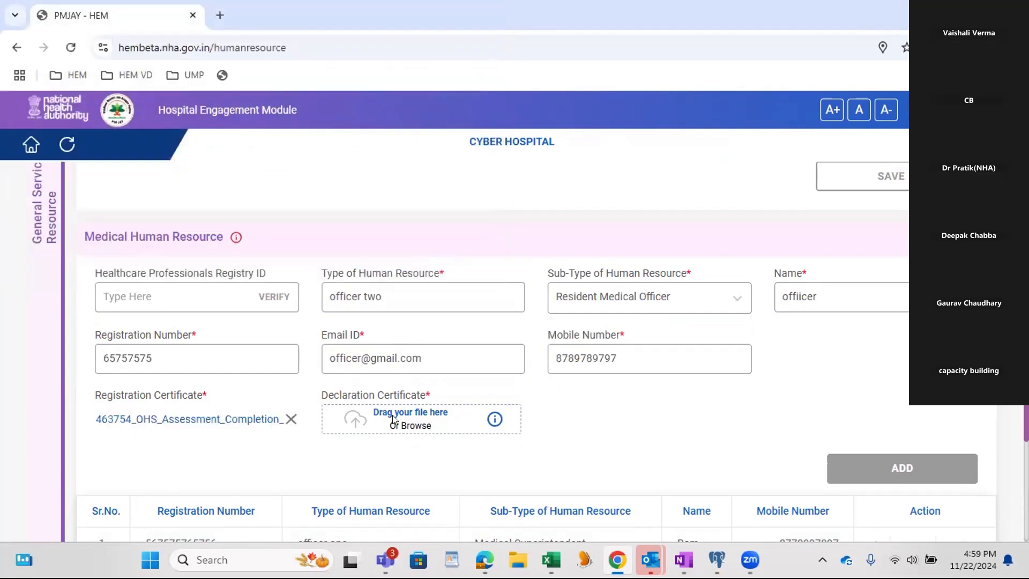
pyautogui.click(410, 423)
pyautogui.scroll(-3, 209, 205)
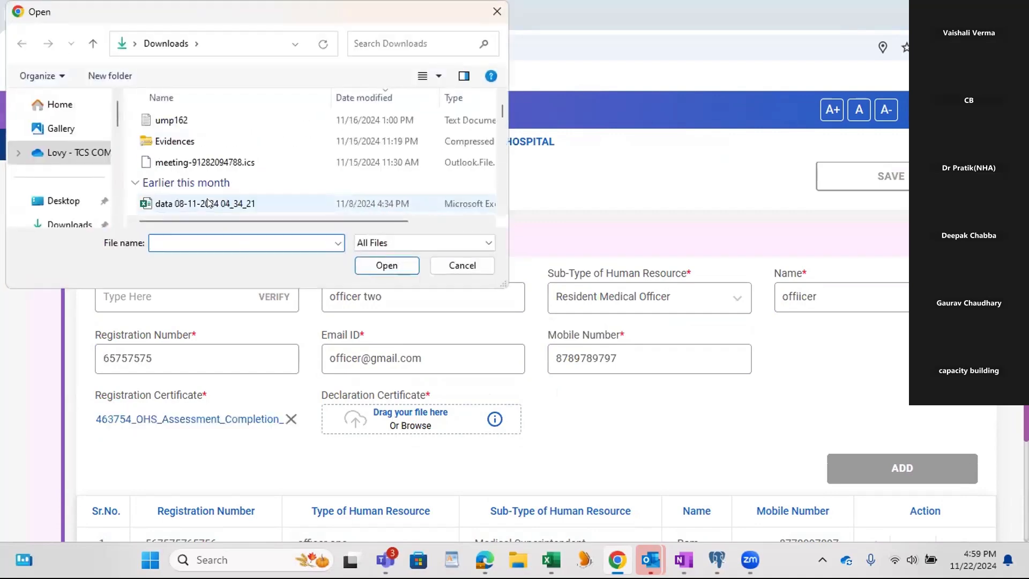
pyautogui.click(209, 204)
pyautogui.click(382, 268)
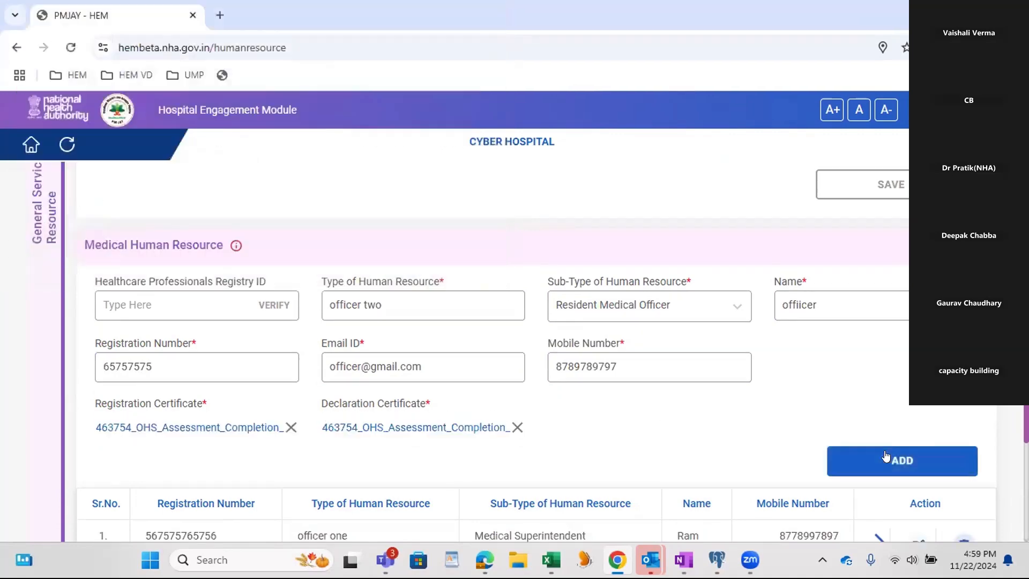
# Add the officer two entry and review the Medical Human Resource table
pyautogui.click(885, 460)
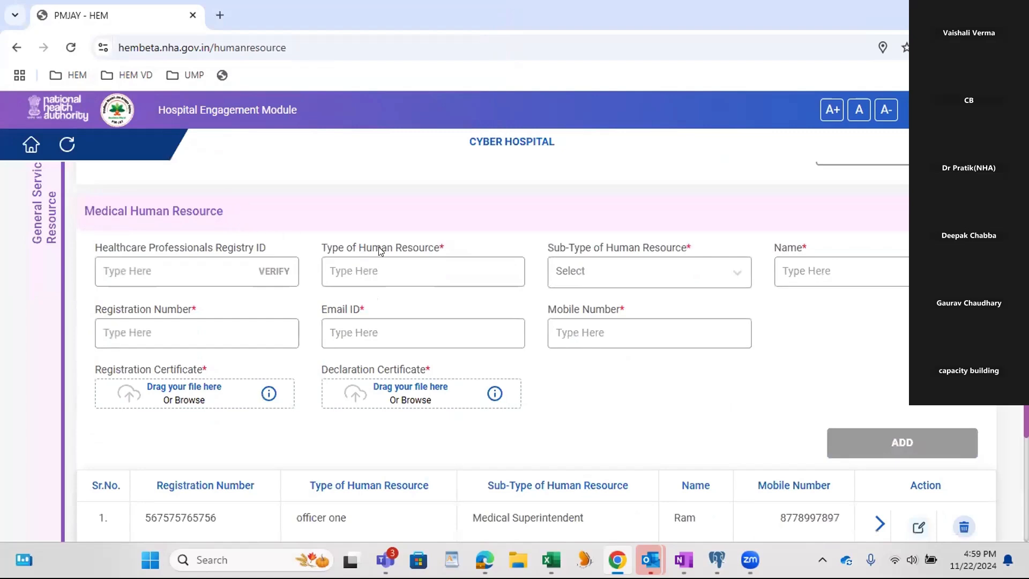
pyautogui.scroll(-5, 377, 247)
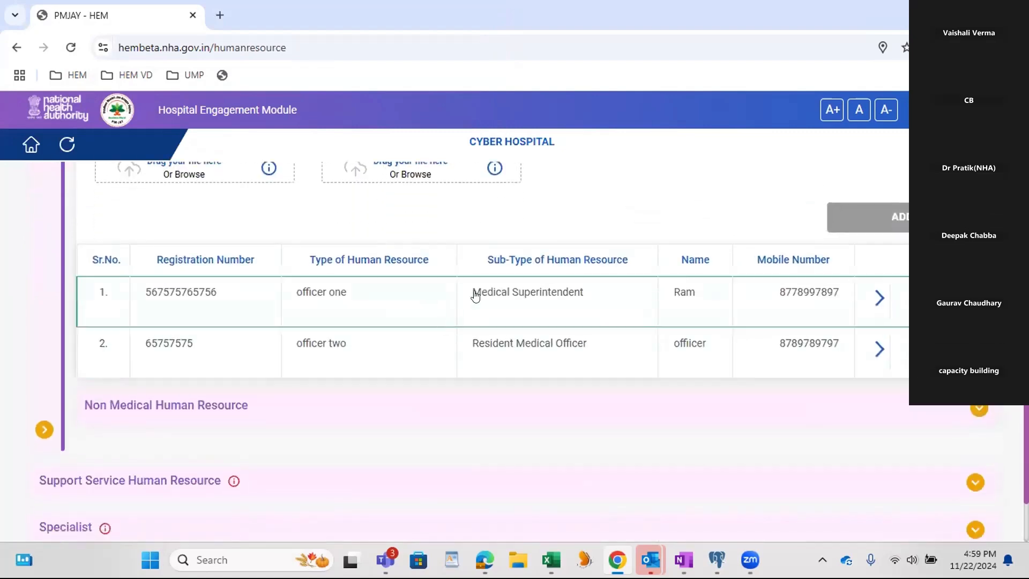
pyautogui.scroll(4, 514, 369)
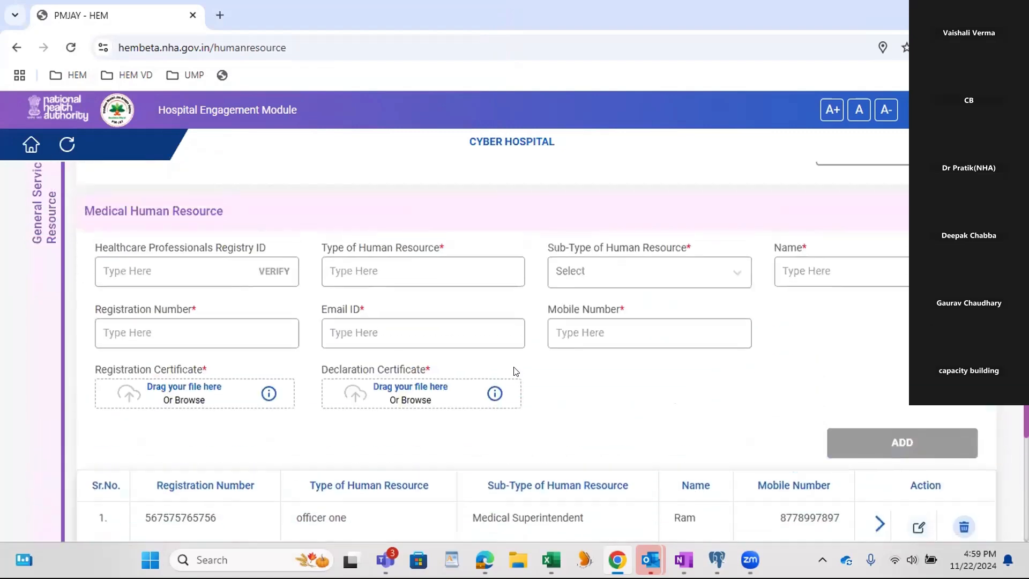
pyautogui.scroll(-4, 375, 464)
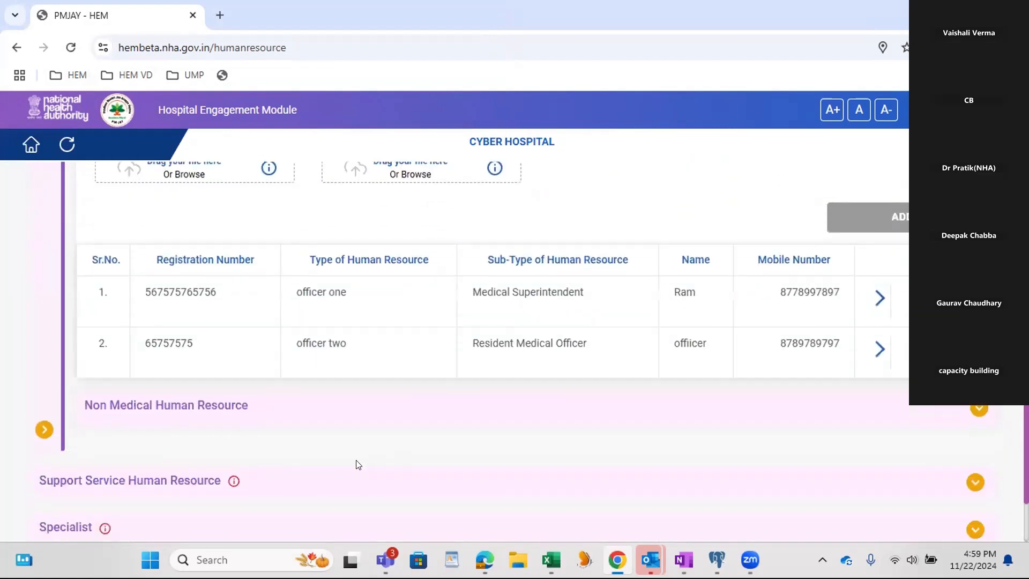
# Save Non Medical Human Resource with Medico count 3 and in-house housekeeping
pyautogui.click(320, 417)
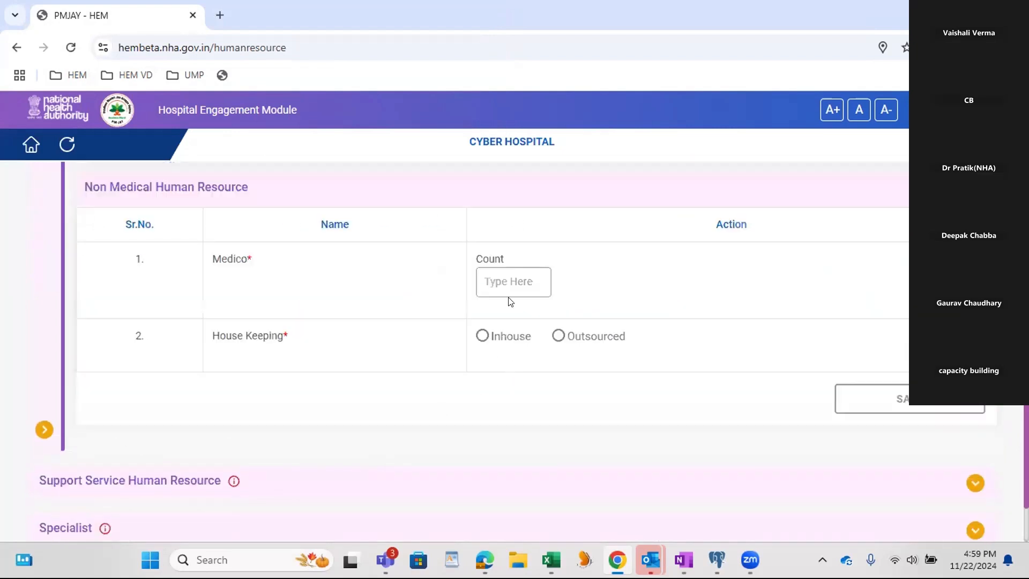
pyautogui.click(527, 282)
pyautogui.write('3')
pyautogui.click(482, 336)
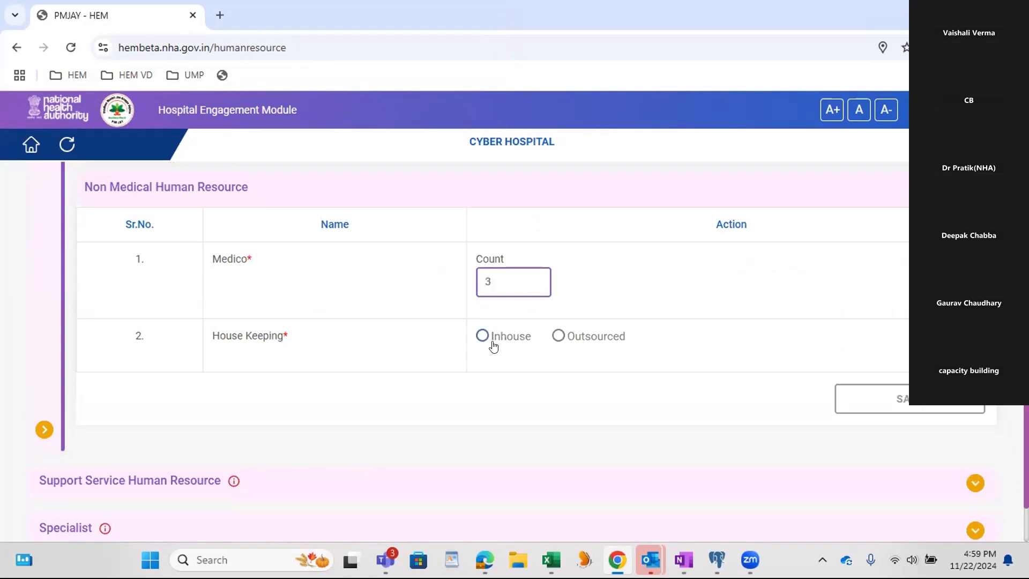
pyautogui.click(863, 402)
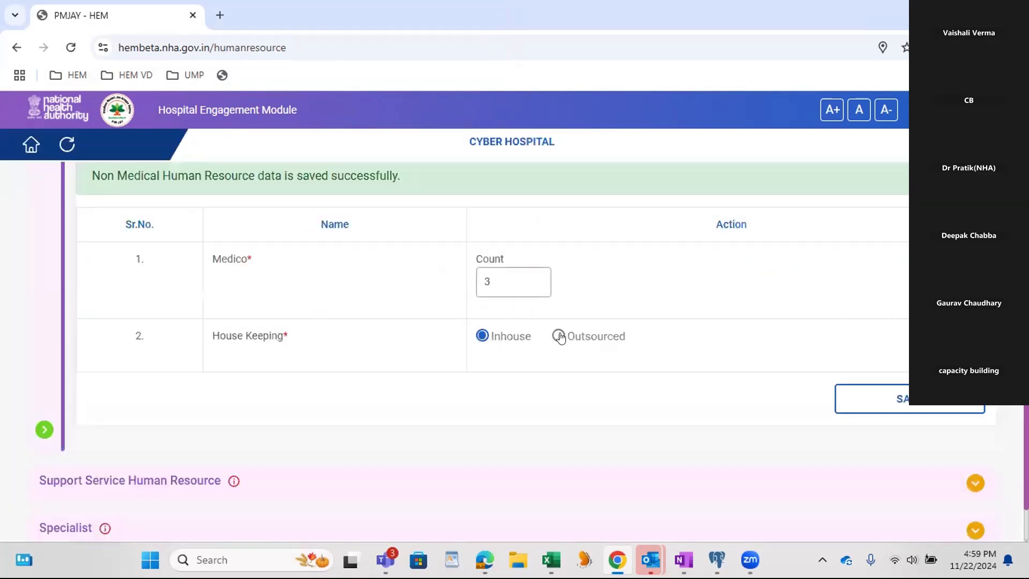
# Expand the Support Service Human Resource section
pyautogui.scroll(1, 159, 290)
pyautogui.scroll(-3, 596, 329)
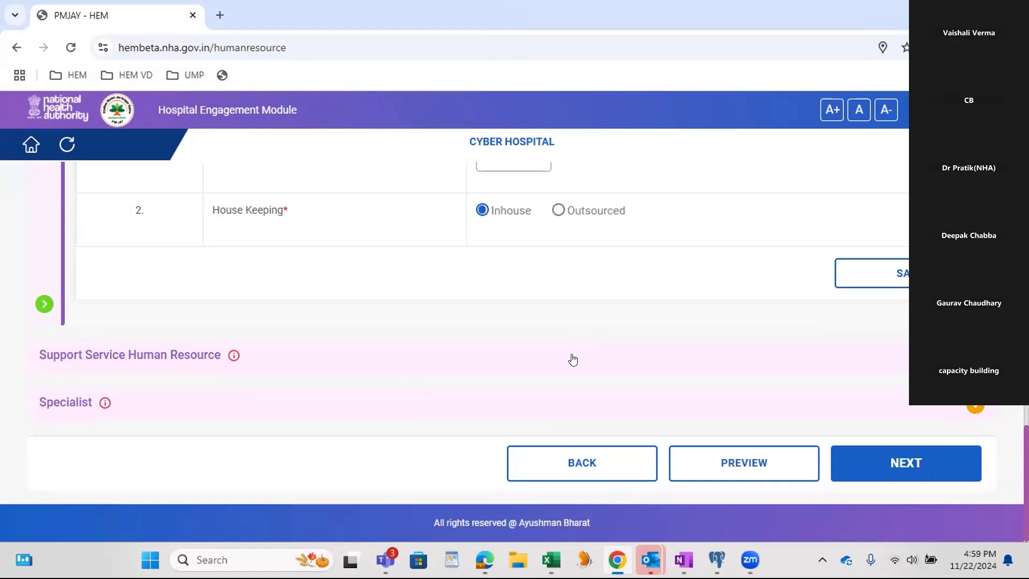
pyautogui.click(574, 358)
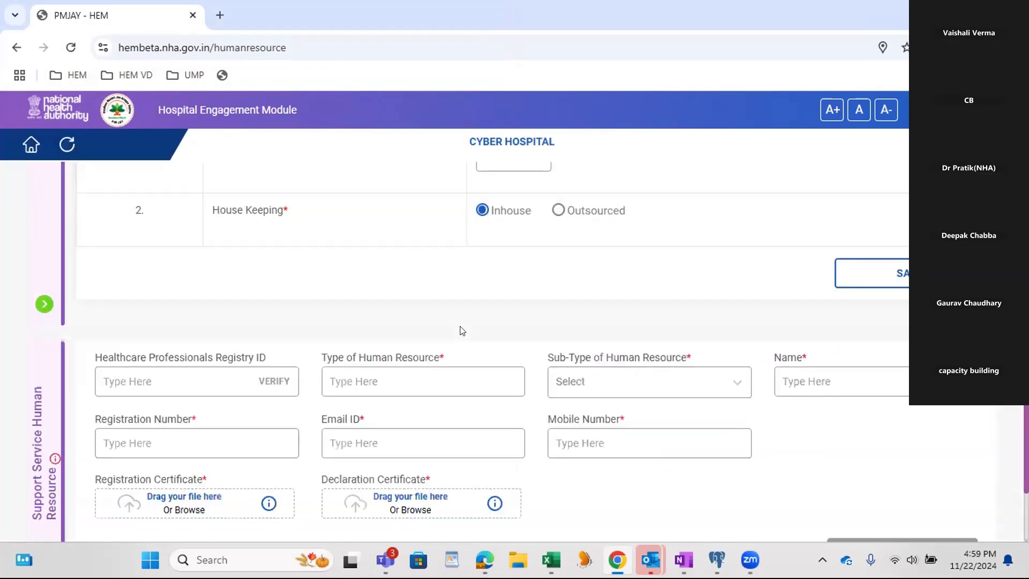
pyautogui.scroll(-2, 462, 330)
pyautogui.moveTo(55, 310)
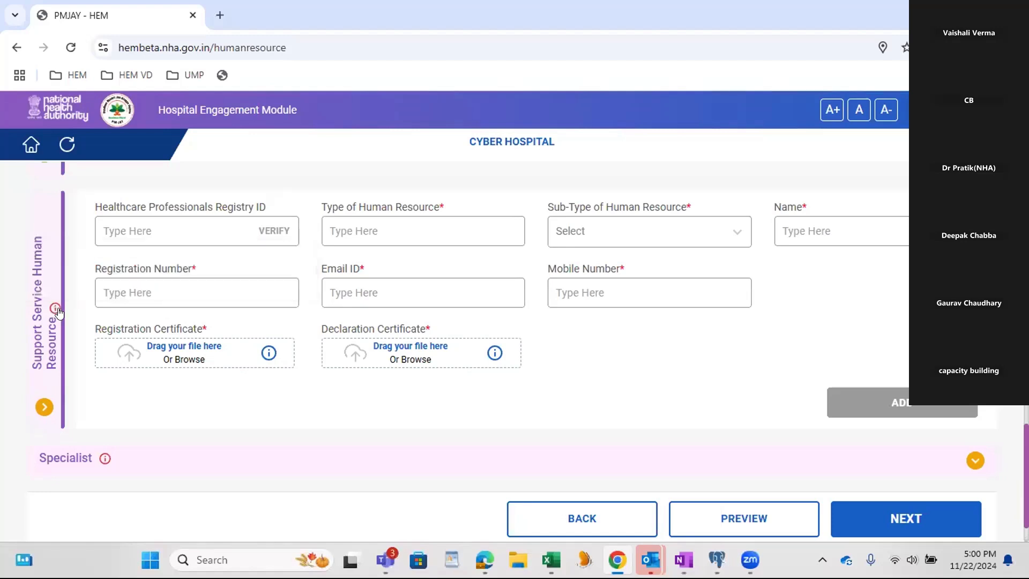
# Set the support staff type to 'resource one' with sub-type Microbiology
pyautogui.click(346, 226)
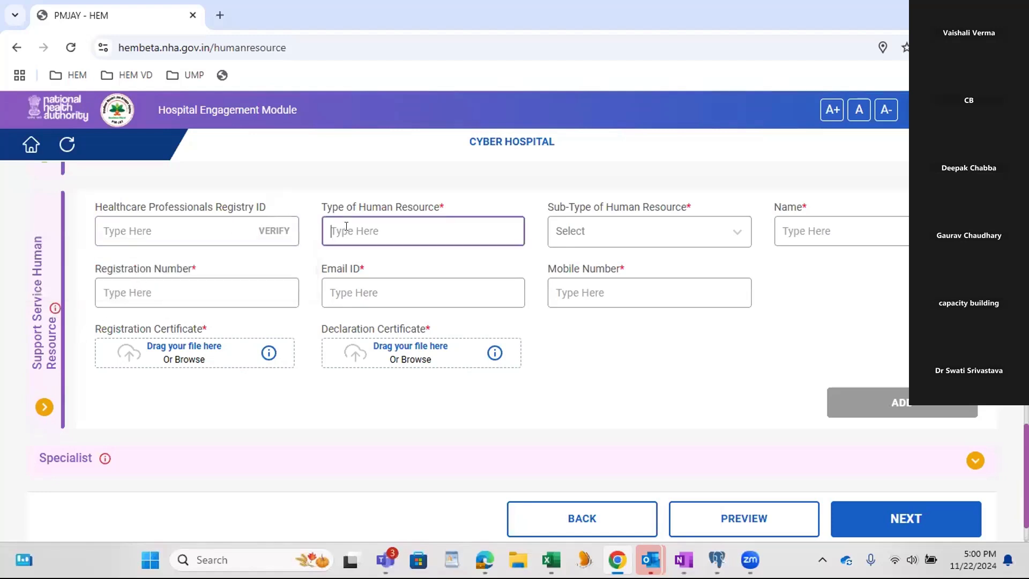
pyautogui.write('resource one')
pyautogui.click(605, 244)
pyautogui.click(607, 354)
# Enter the name 'name', the registration number, e-mail address and mobile number
pyautogui.click(793, 225)
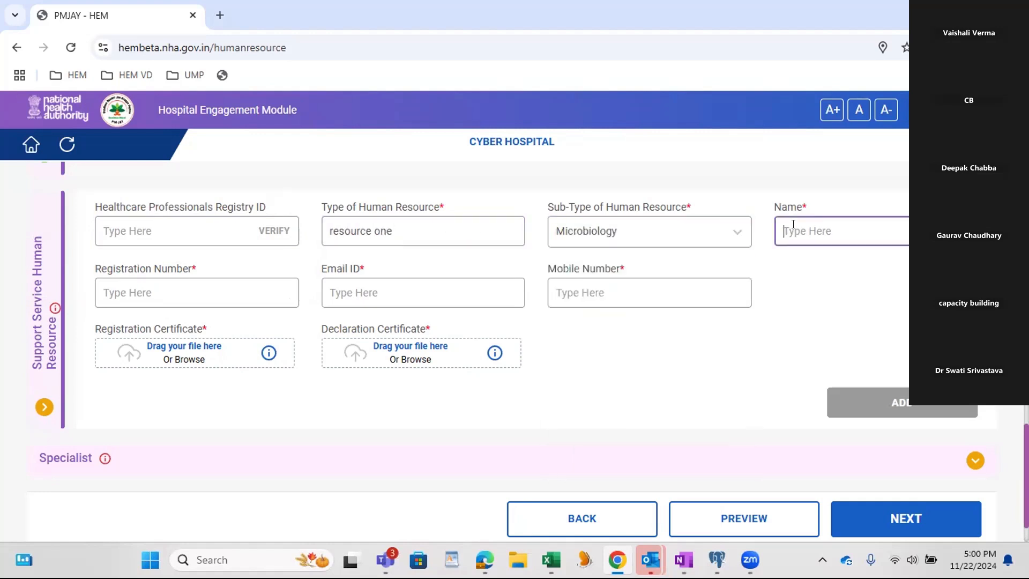
pyautogui.write('name')
pyautogui.press('Tab')
pyautogui.write('5657')
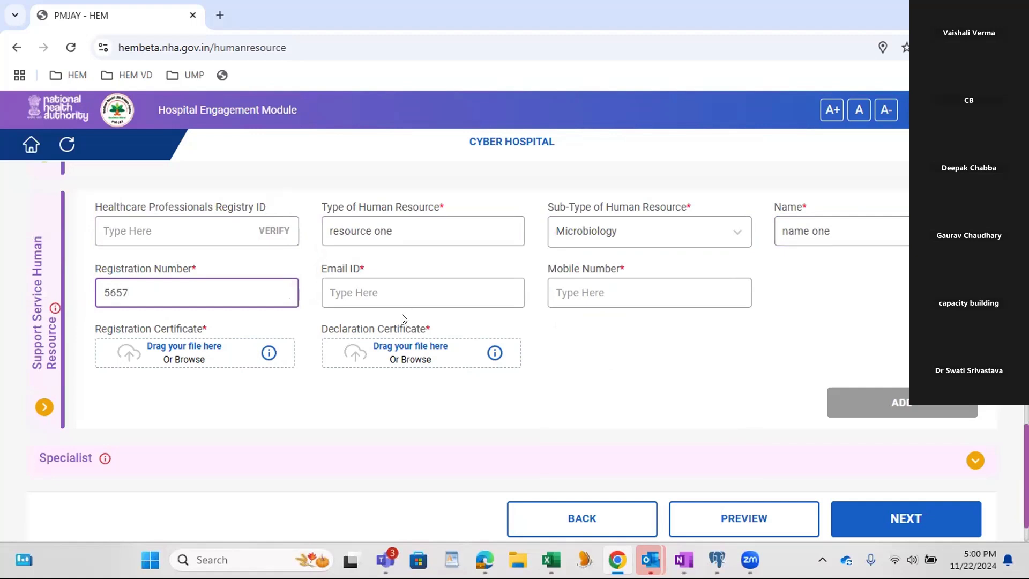
pyautogui.click(402, 296)
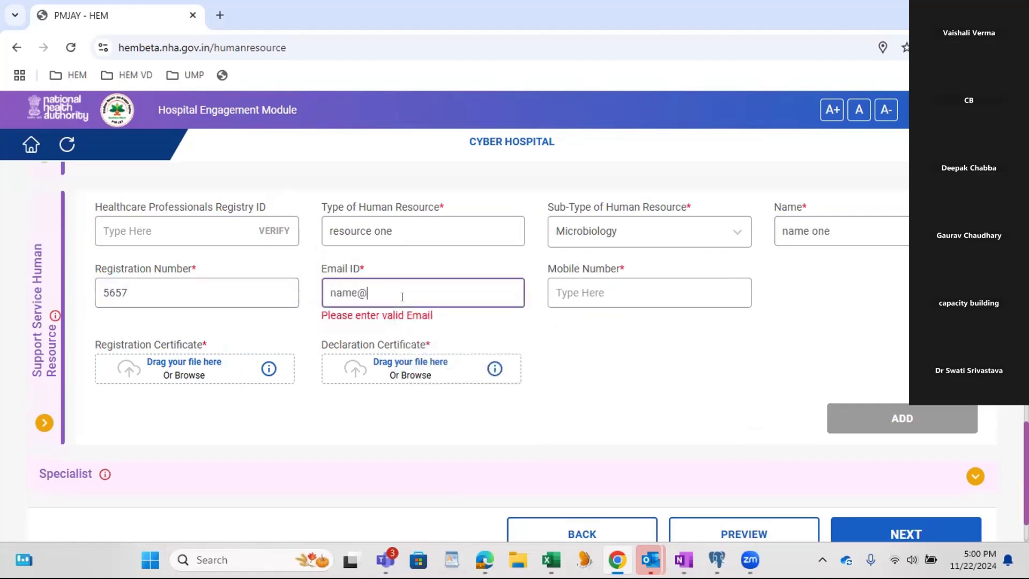
pyautogui.press('Tab')
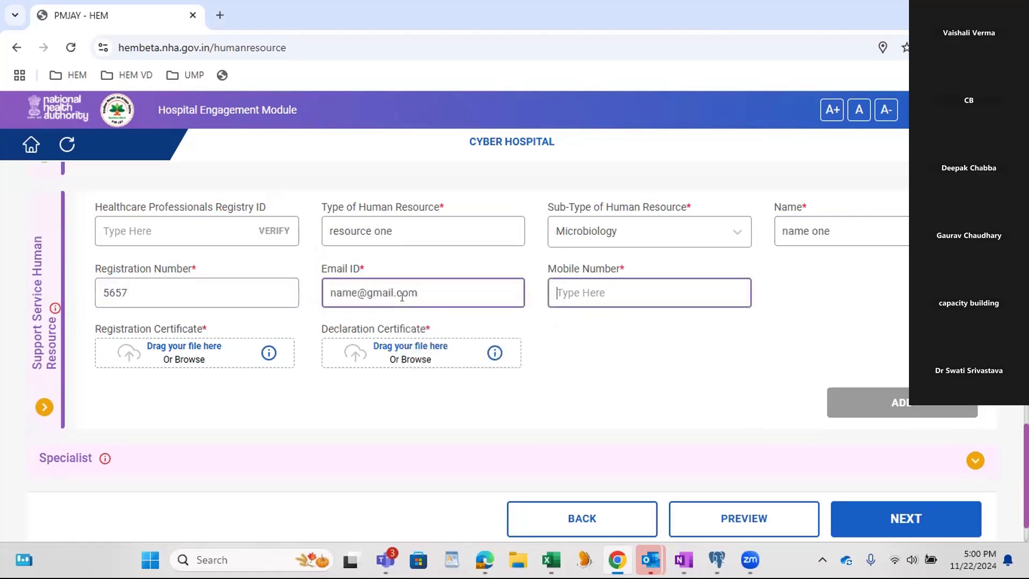
# Attach the OHS PDF and the Anti Bribery and Corruption PDF as certificates, then add the entry
pyautogui.click(191, 346)
pyautogui.scroll(-8, 219, 204)
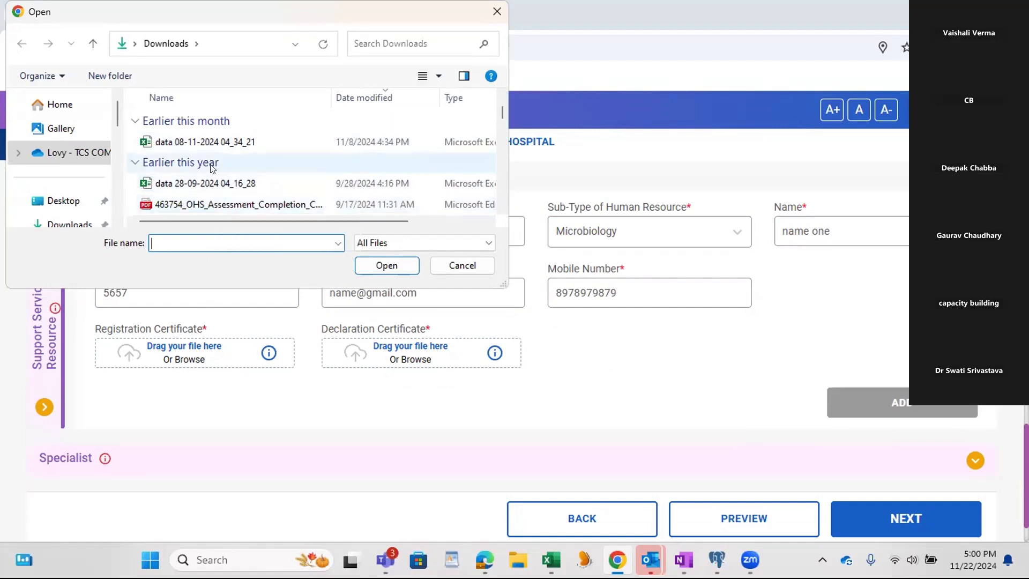
pyautogui.click(190, 204)
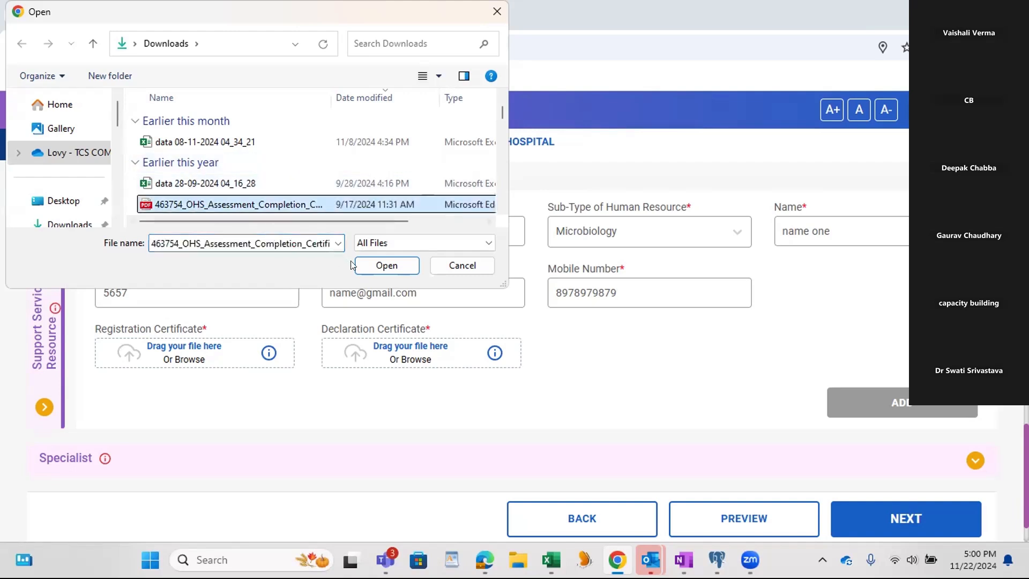
pyautogui.click(361, 265)
pyautogui.click(378, 361)
pyautogui.scroll(-10, 252, 171)
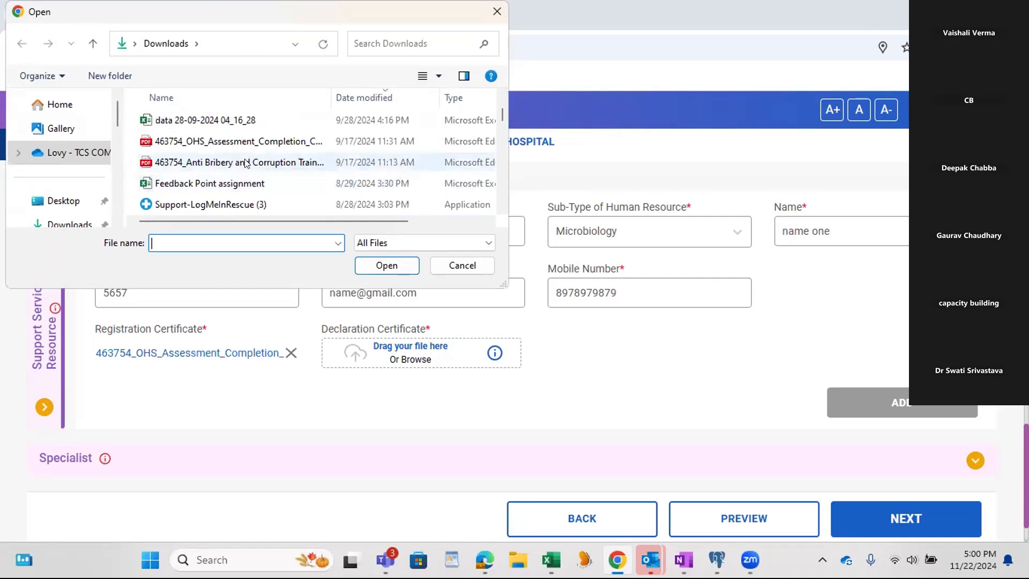
pyautogui.click(245, 162)
pyautogui.click(386, 265)
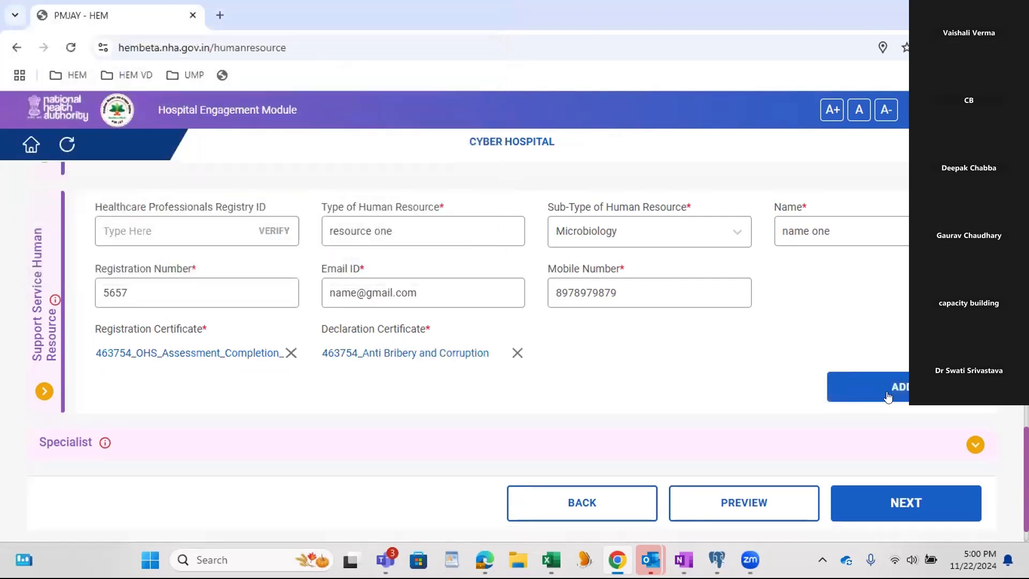
pyautogui.click(887, 396)
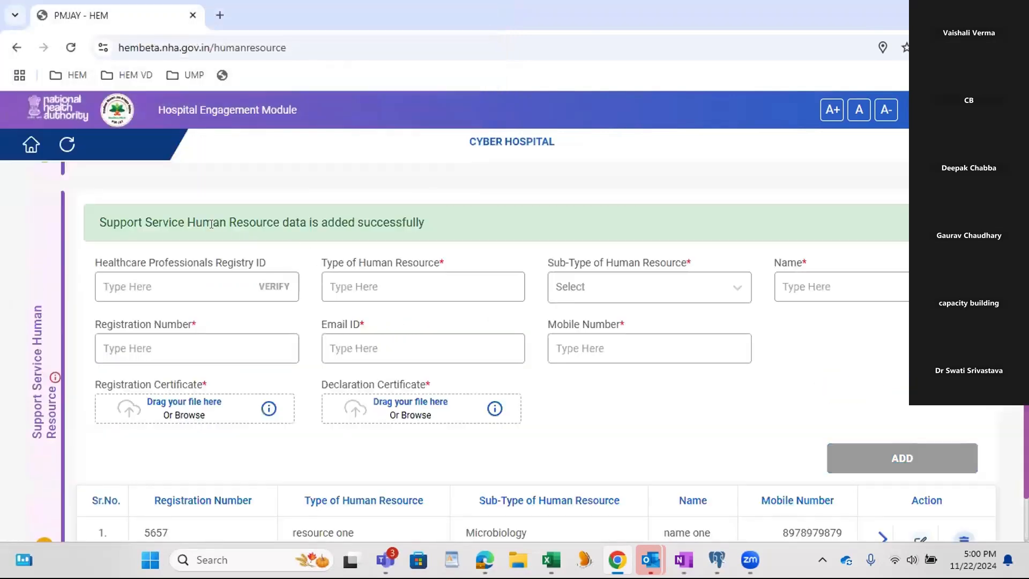
# Set the staff type to 'resoyurce two' with sub-type Biochemistry
pyautogui.scroll(-3, 313, 246)
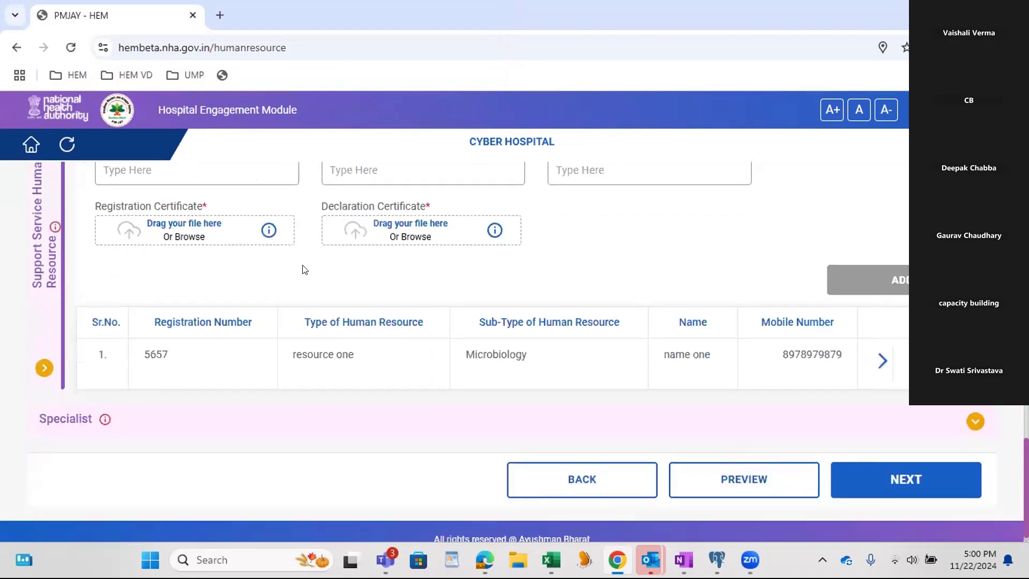
pyautogui.moveTo(47, 234)
pyautogui.scroll(3, 365, 233)
pyautogui.click(367, 252)
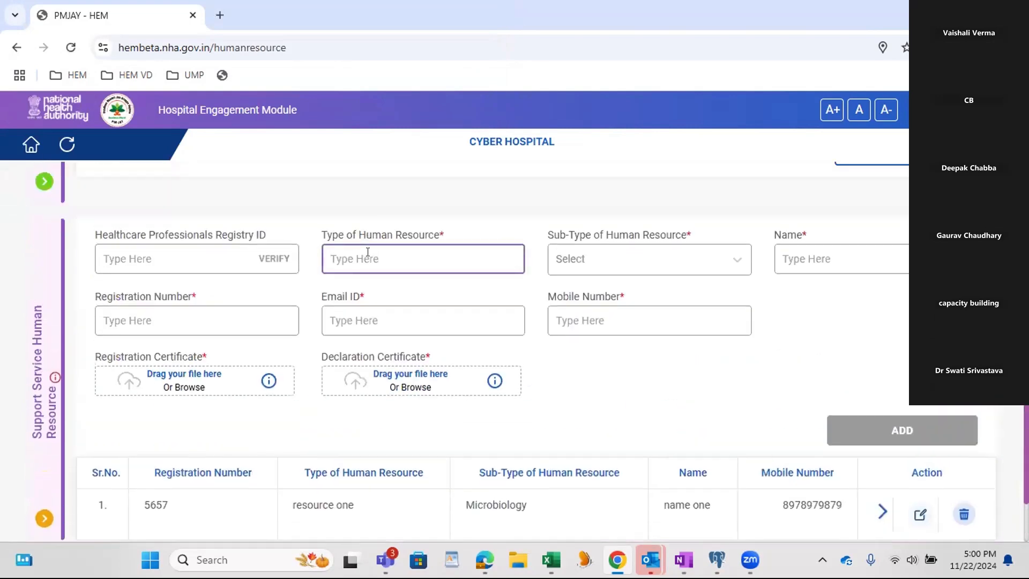
pyautogui.write('resoyurce two')
pyautogui.press('Tab')
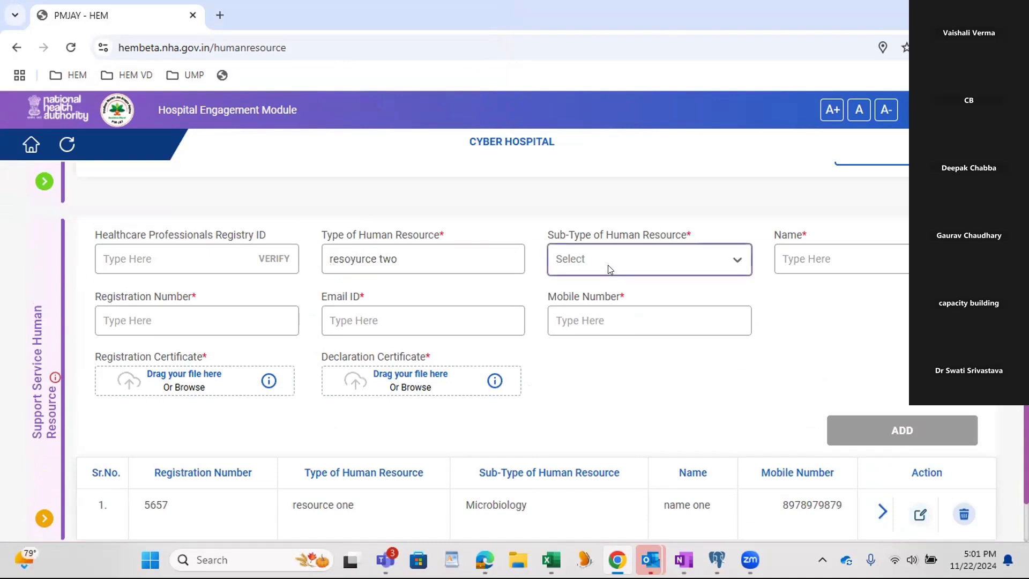
pyautogui.click(608, 265)
pyautogui.click(588, 326)
# Enter the name 'officer two', the registration number, e-mail address and mobile number
pyautogui.click(874, 263)
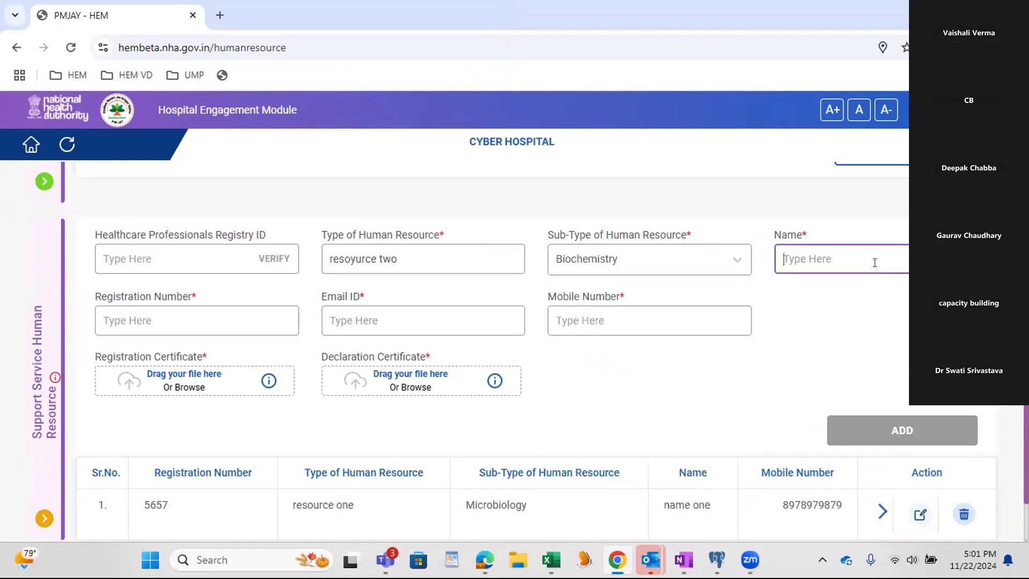
pyautogui.write('officer two')
pyautogui.press('Tab')
pyautogui.write('65757')
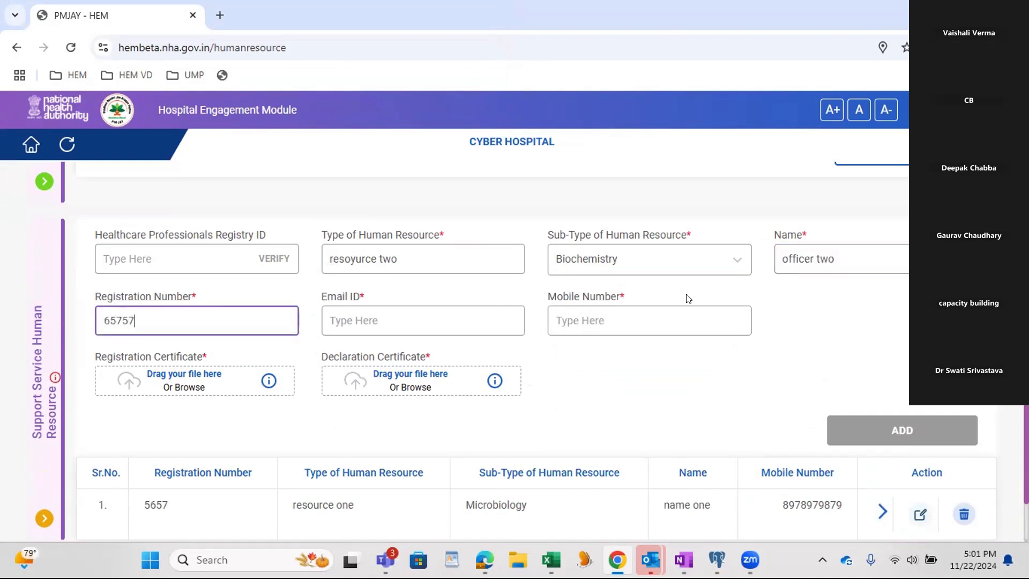
pyautogui.click(468, 317)
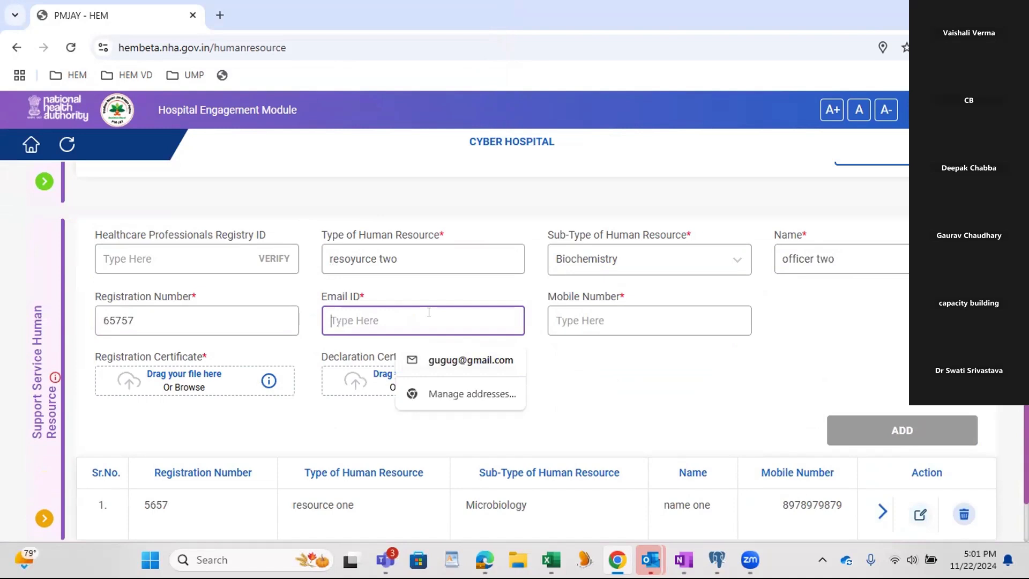
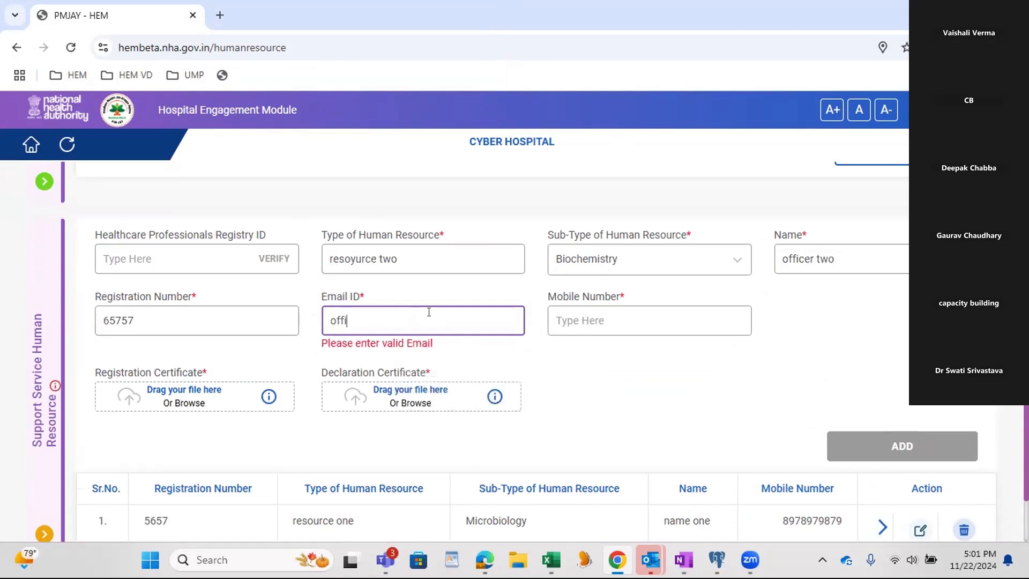
pyautogui.press('Tab')
# Attach the OHS PDF and the Anti Bribery and Corruption PDF as certificates, then add the entry
pyautogui.click(161, 380)
pyautogui.scroll(-5, 168, 198)
pyautogui.click(187, 204)
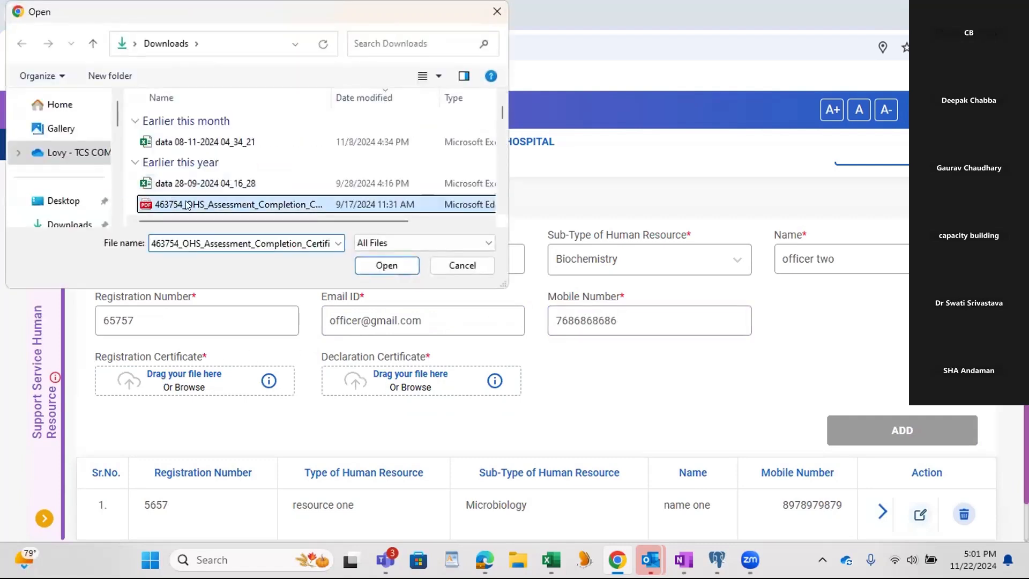
pyautogui.doubleClick(187, 205)
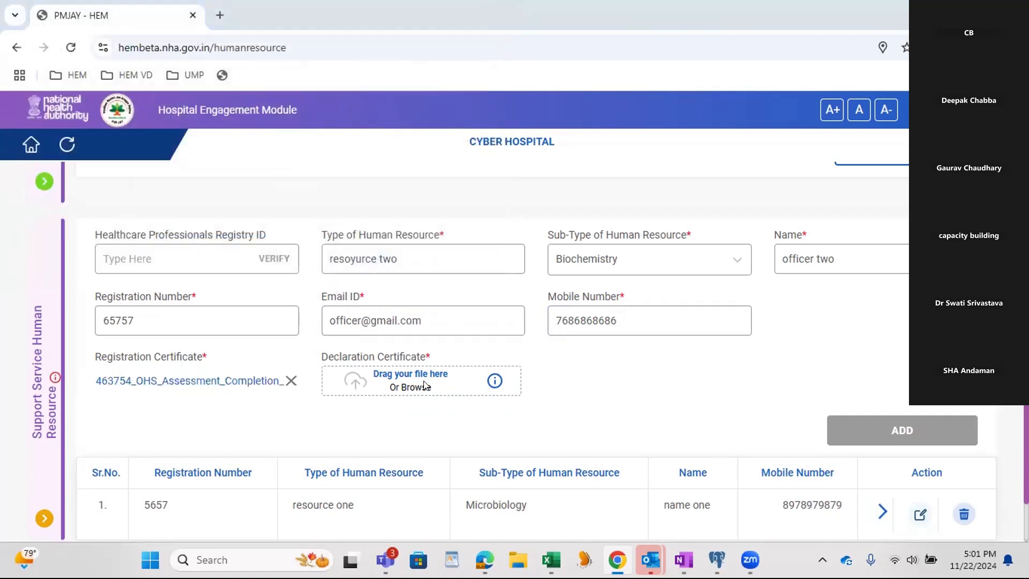
pyautogui.click(424, 384)
pyautogui.scroll(-5, 236, 156)
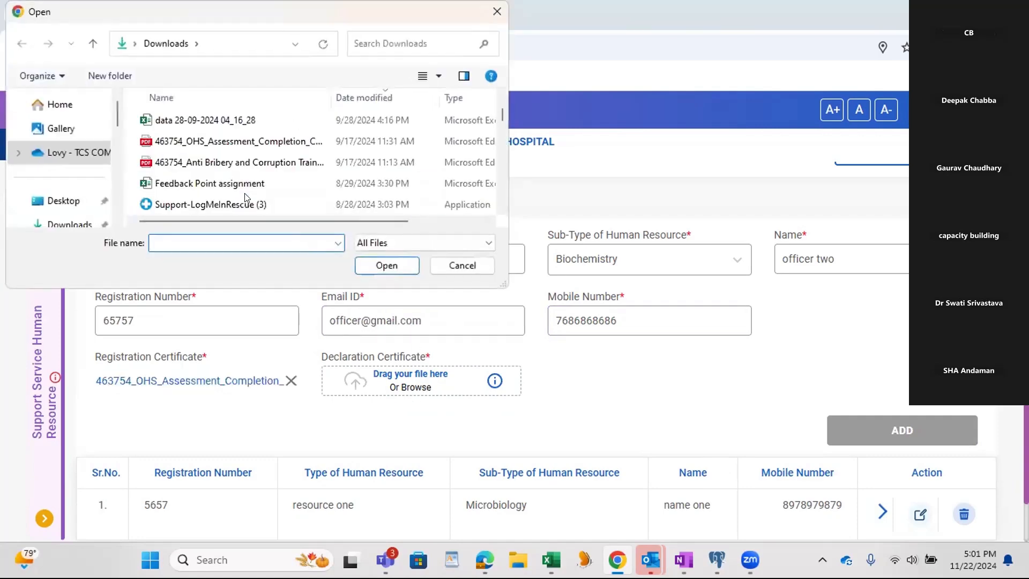
pyautogui.click(235, 160)
pyautogui.click(382, 263)
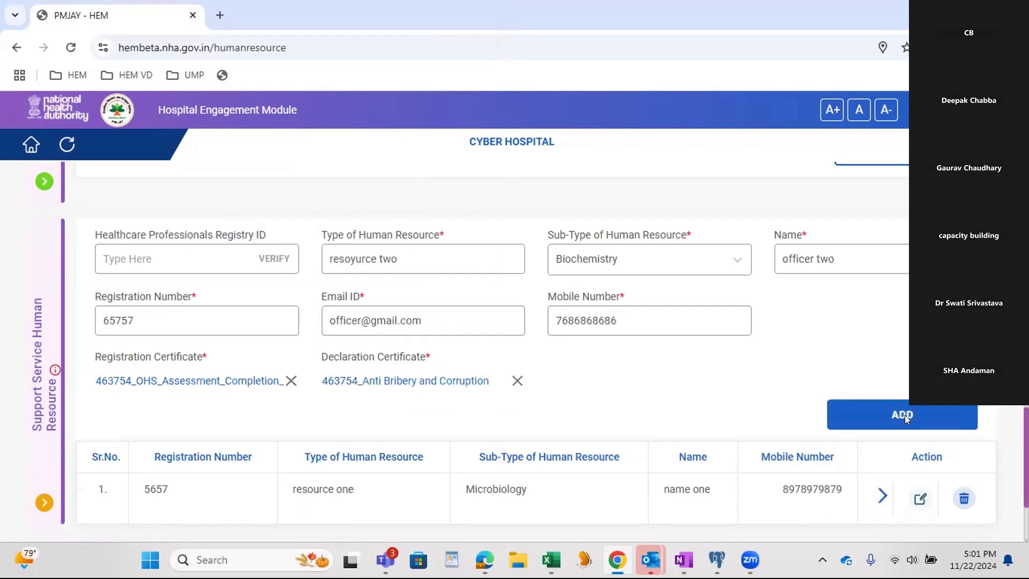
pyautogui.click(904, 417)
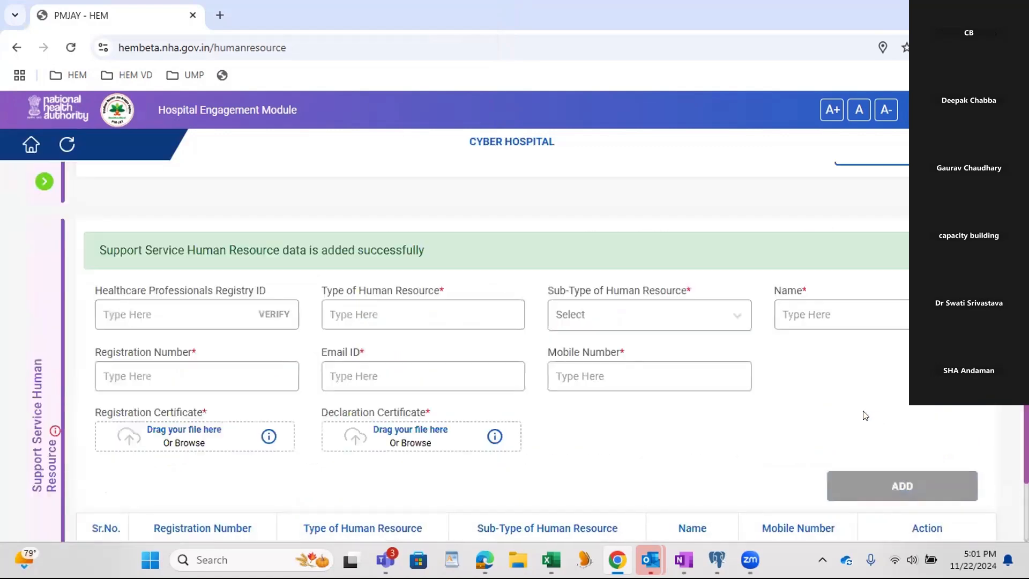
pyautogui.scroll(-3, 667, 356)
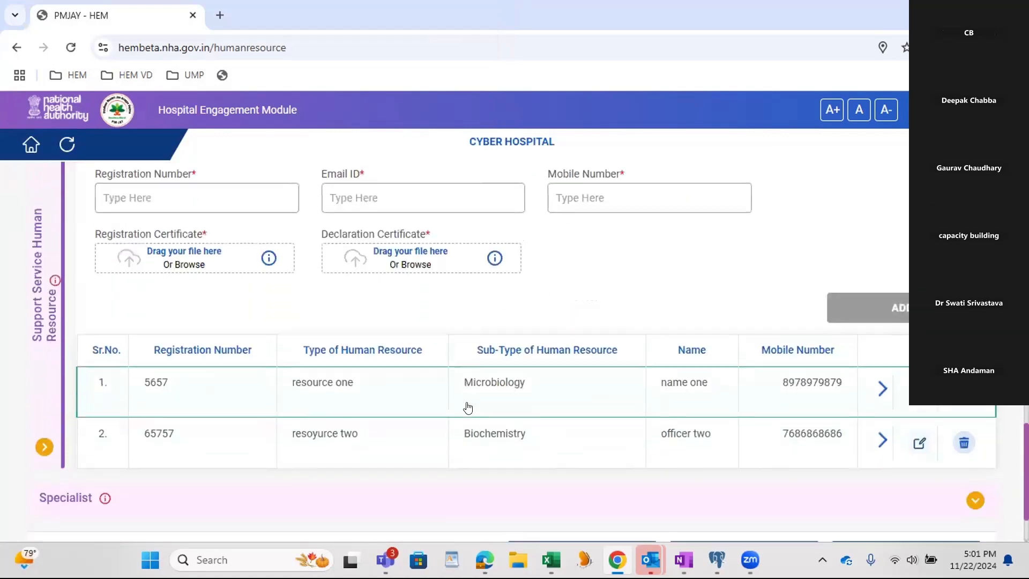
# Enter 'blood bank' as the human resource type and choose Blood Bank as sub-type
pyautogui.moveTo(52, 288)
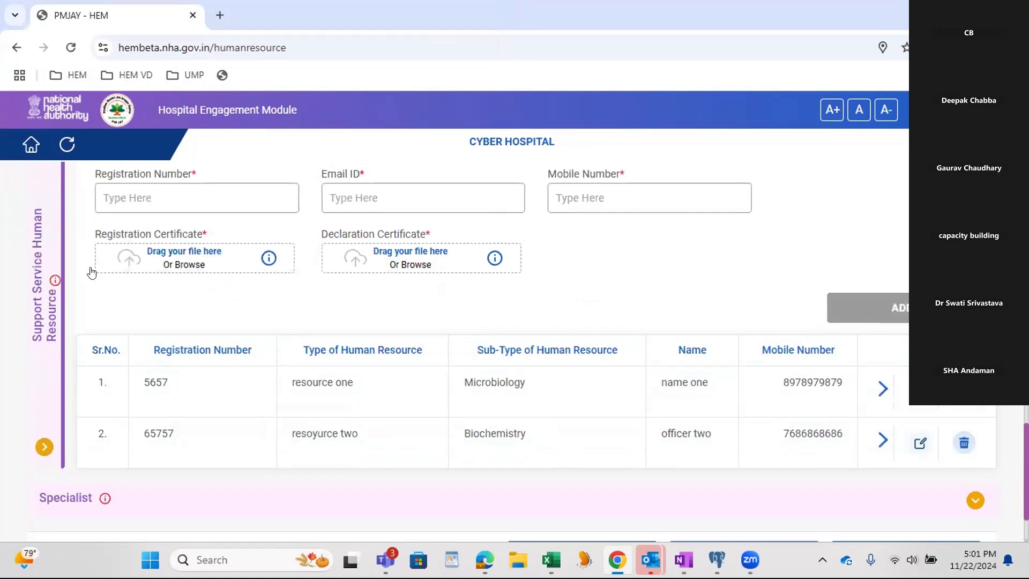
pyautogui.scroll(3, 55, 283)
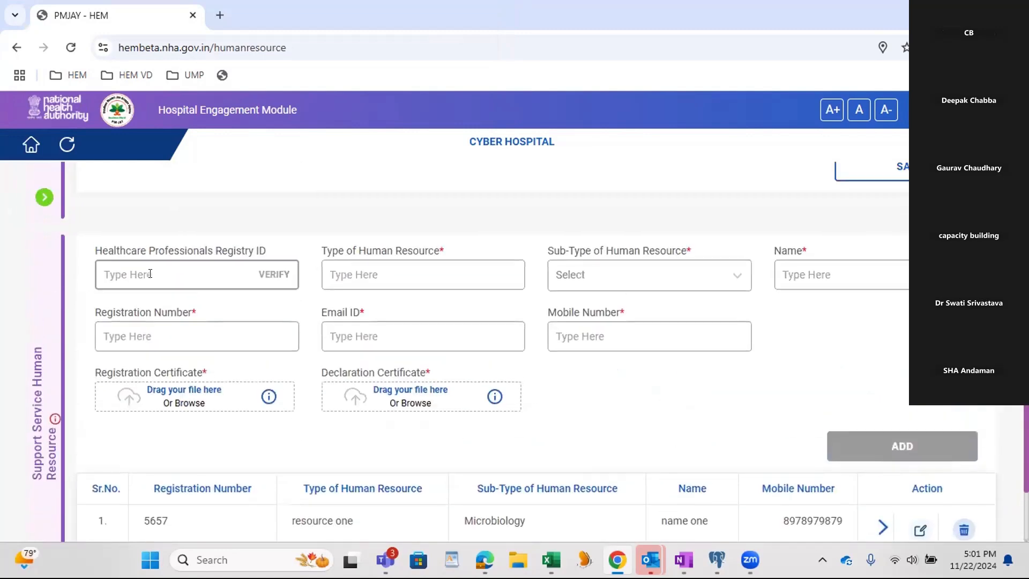
pyautogui.click(379, 288)
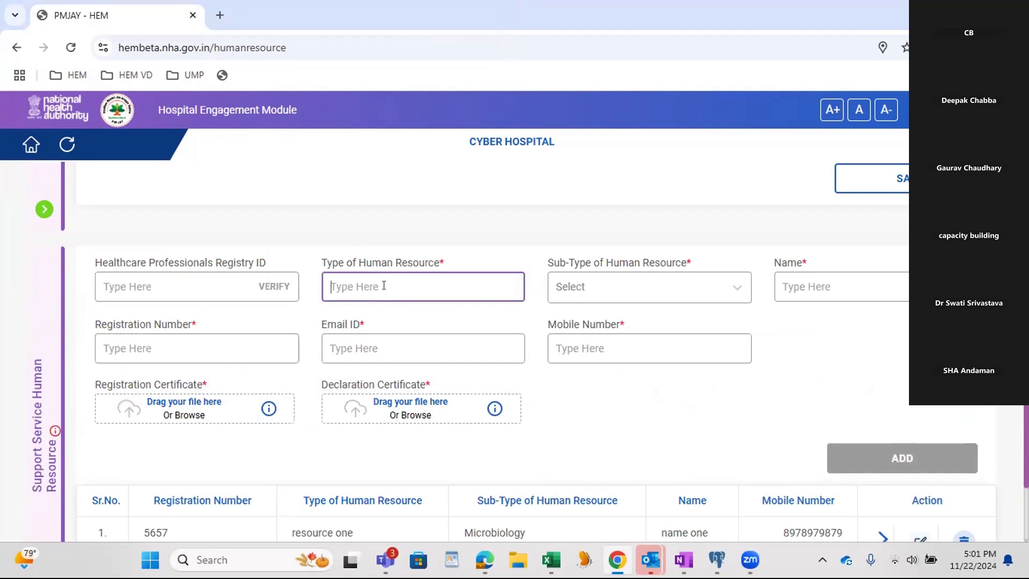
pyautogui.write('blood bank')
pyautogui.press('Tab')
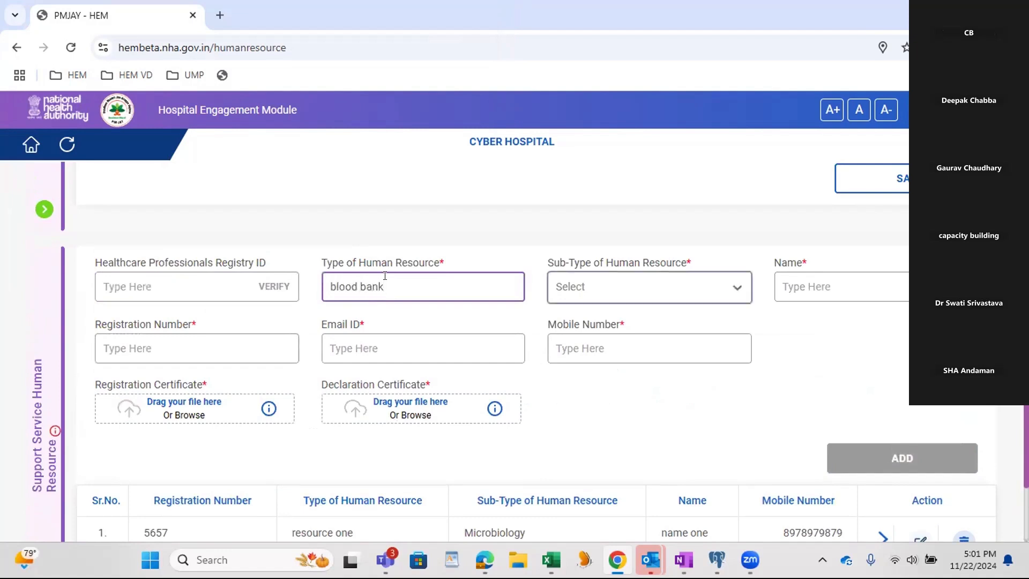
pyautogui.click(674, 277)
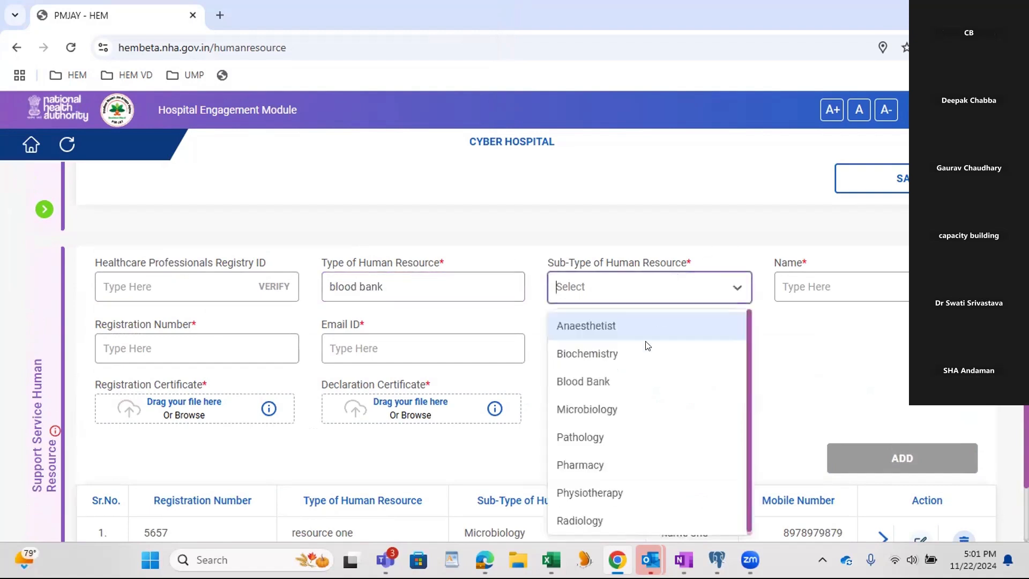
pyautogui.click(600, 381)
# Fill in the staff member's name, registration number, e-mail and mobile number
pyautogui.click(804, 287)
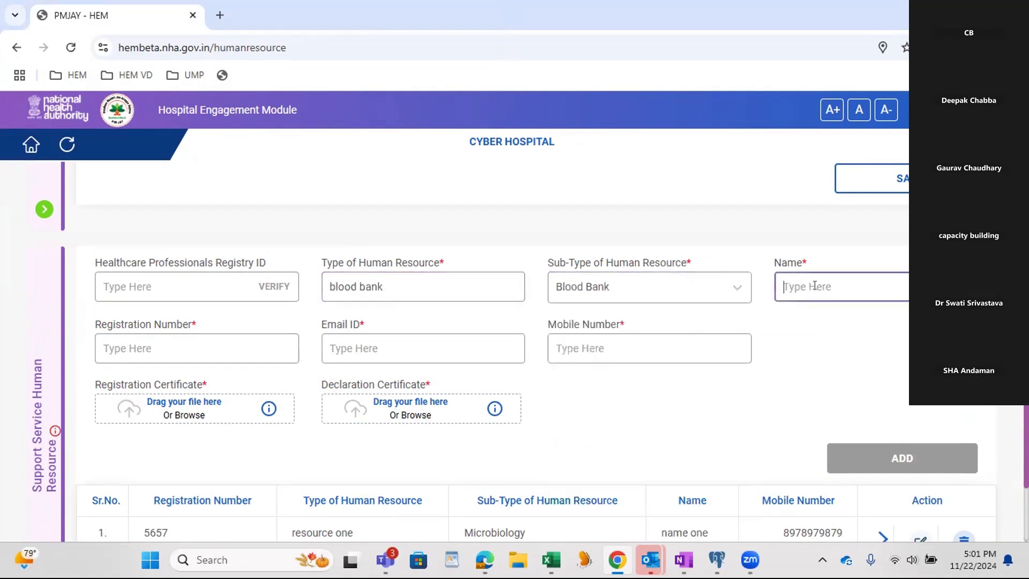
pyautogui.write('ifficer two')
pyautogui.click(230, 344)
pyautogui.write('6575757')
pyautogui.click(423, 354)
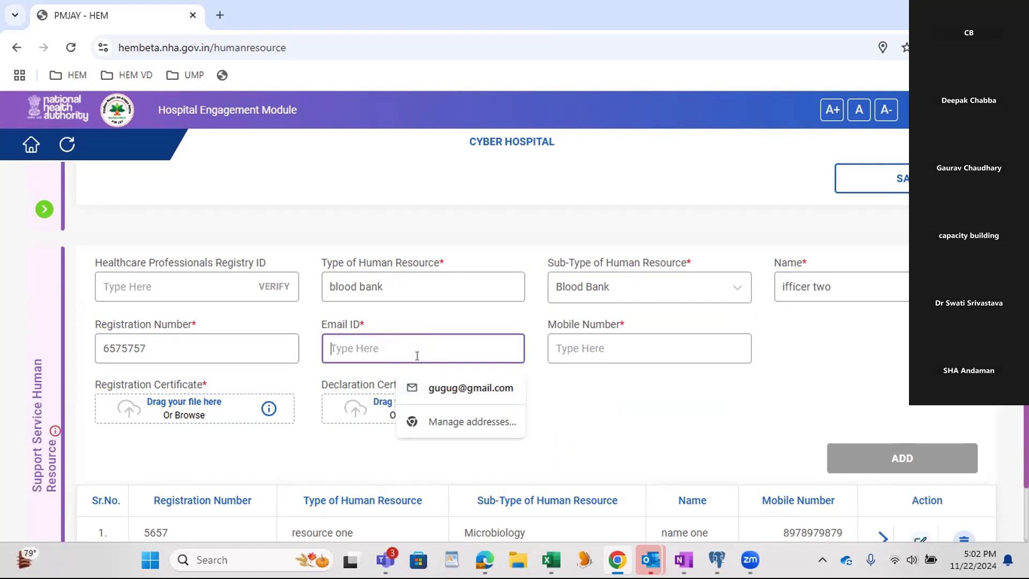
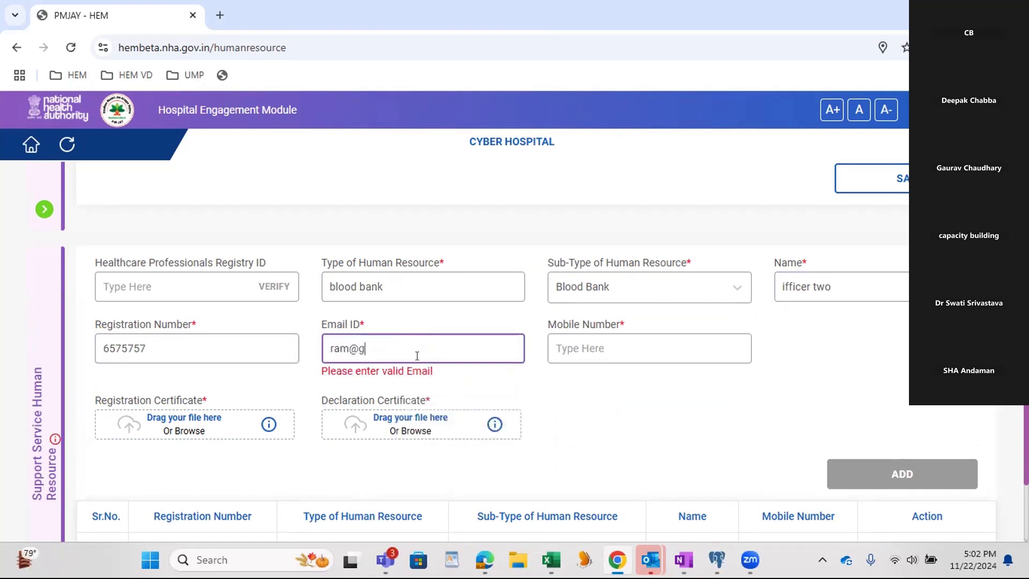
pyautogui.press('Tab')
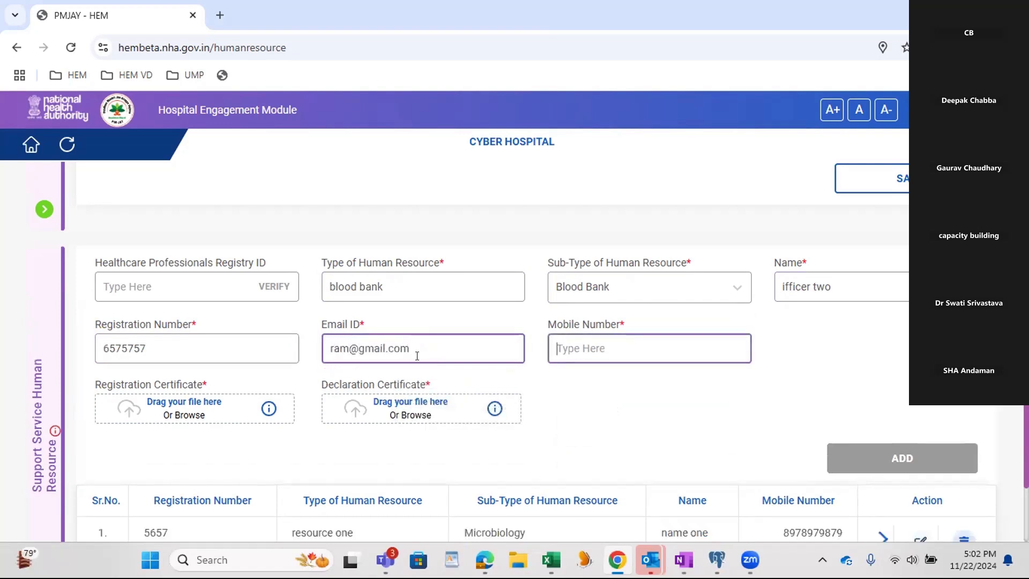
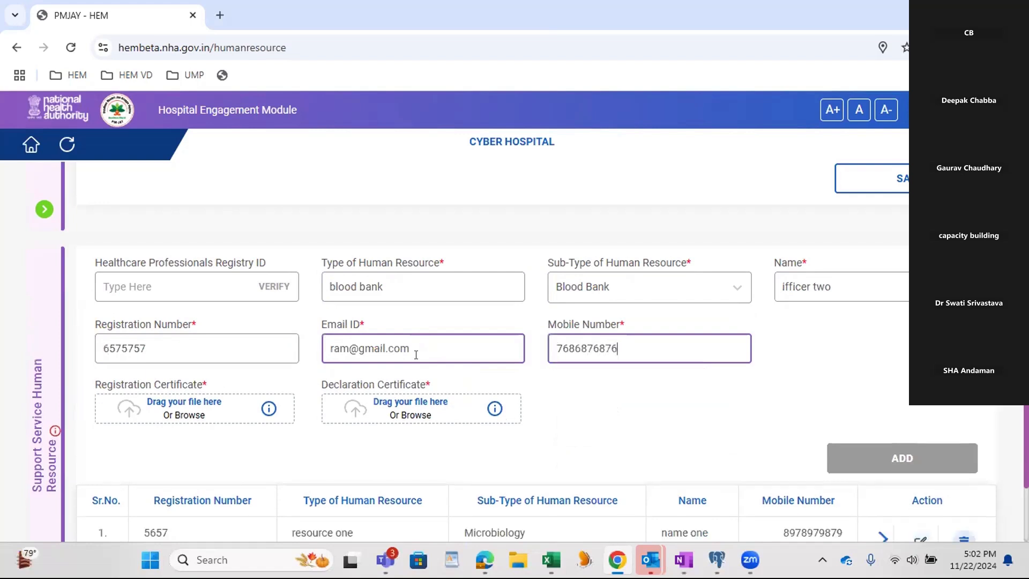
# Attach the OHS assessment PDF as registration and declaration certificates, then add the entry
pyautogui.click(166, 406)
pyautogui.scroll(-6, 189, 209)
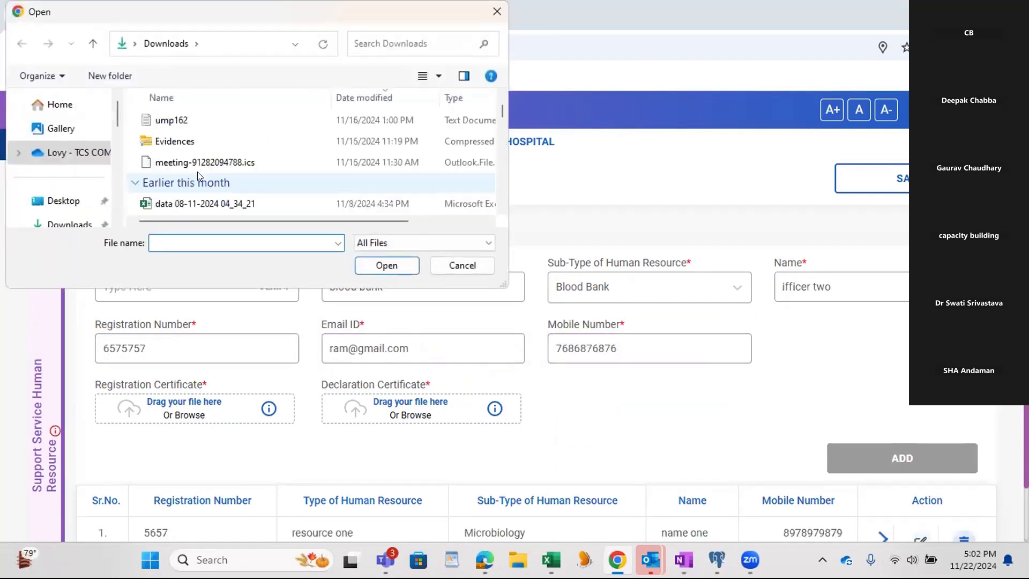
pyautogui.click(188, 204)
pyautogui.click(386, 265)
pyautogui.click(423, 415)
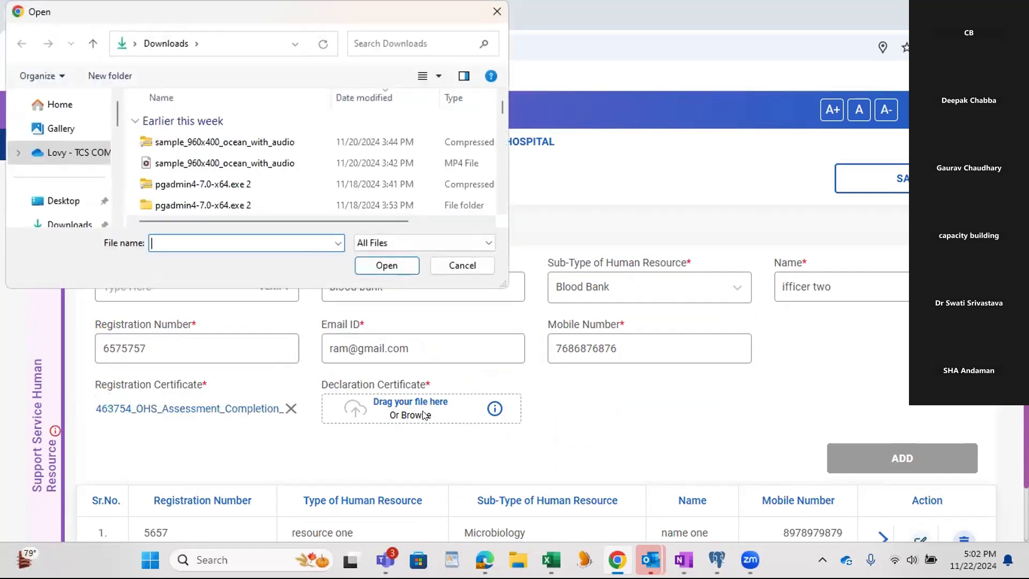
pyautogui.scroll(-5, 213, 204)
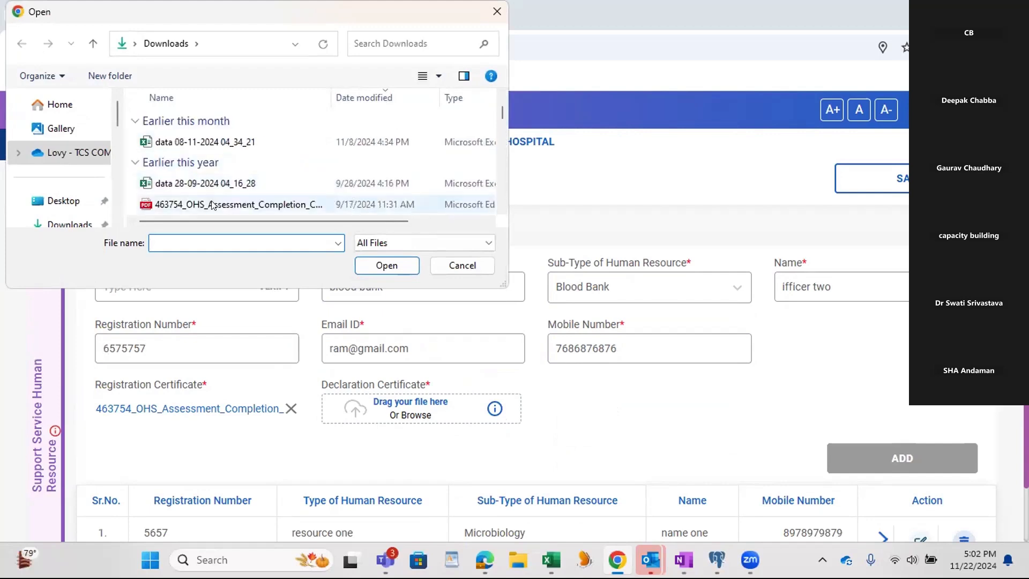
pyautogui.click(213, 204)
pyautogui.click(384, 265)
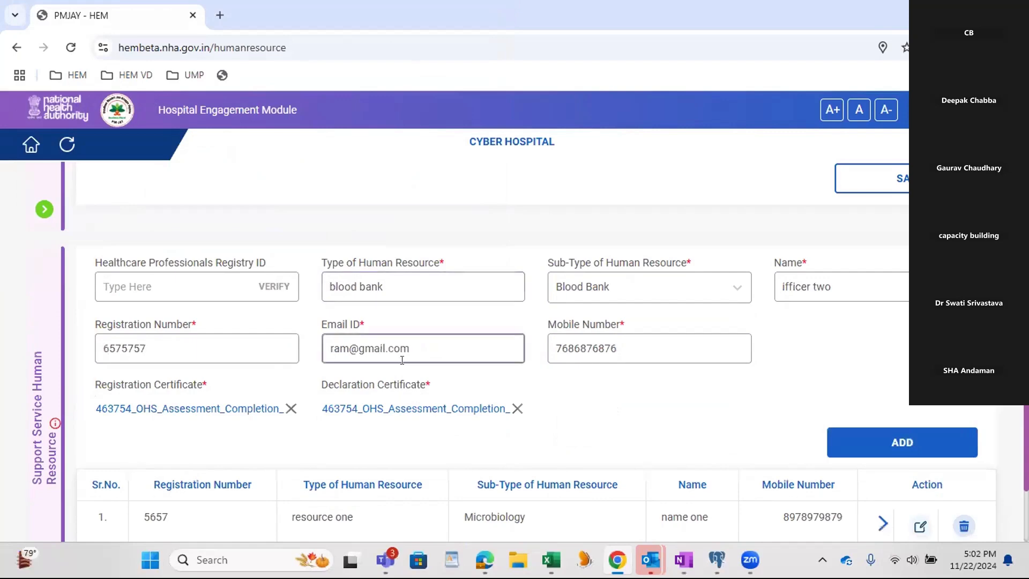
pyautogui.click(872, 439)
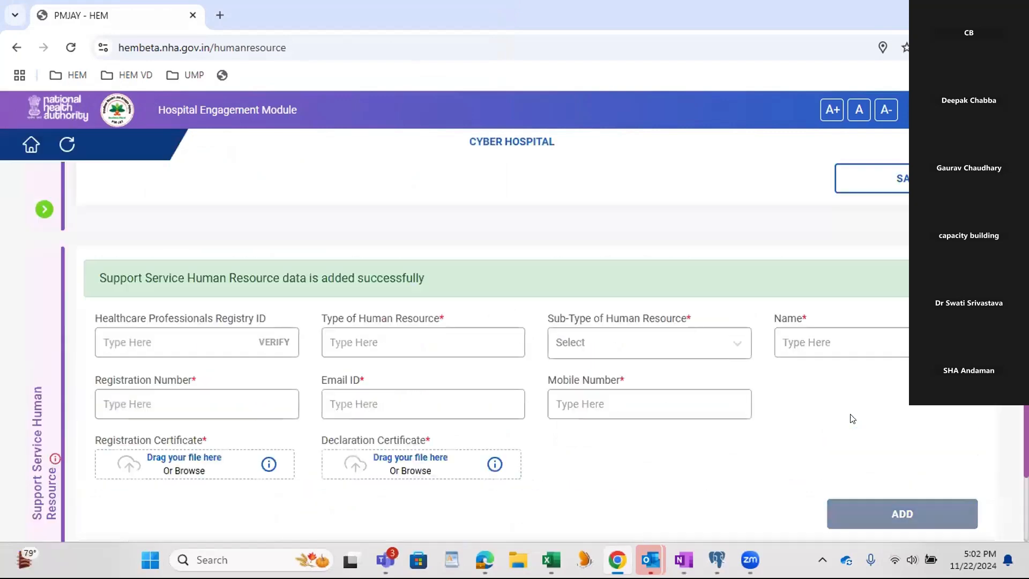
pyautogui.scroll(-4, 850, 418)
# Expand the Specialist section below the support staff table to show its empty form
pyautogui.scroll(-2, 835, 427)
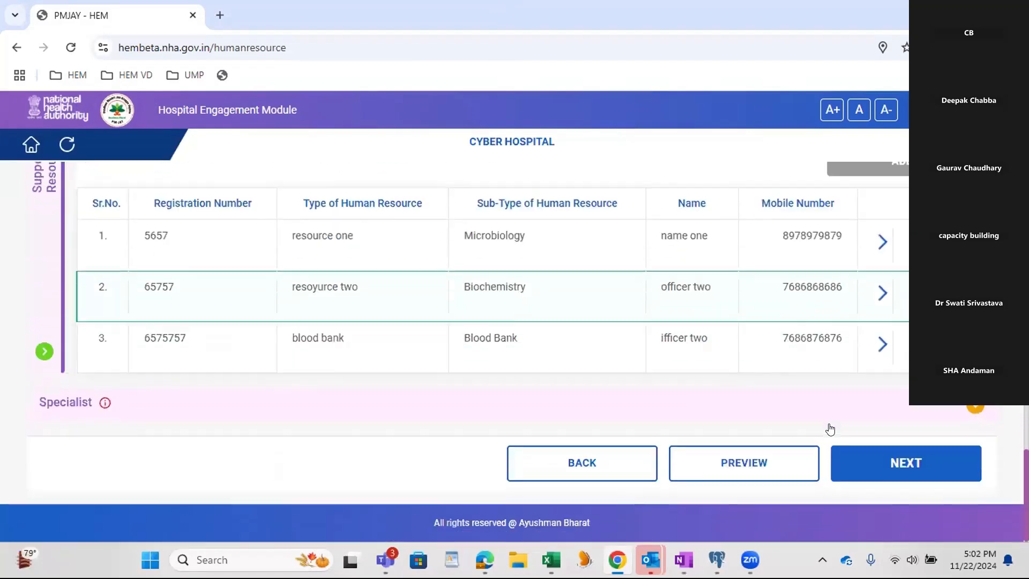
pyautogui.scroll(3, 391, 349)
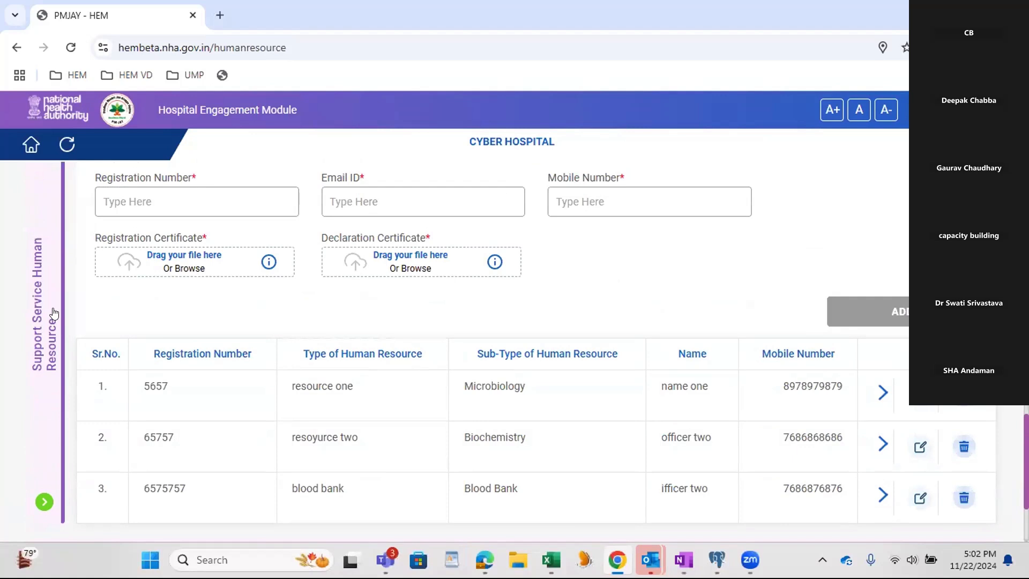
pyautogui.scroll(-1, 54, 313)
pyautogui.scroll(-2, 54, 313)
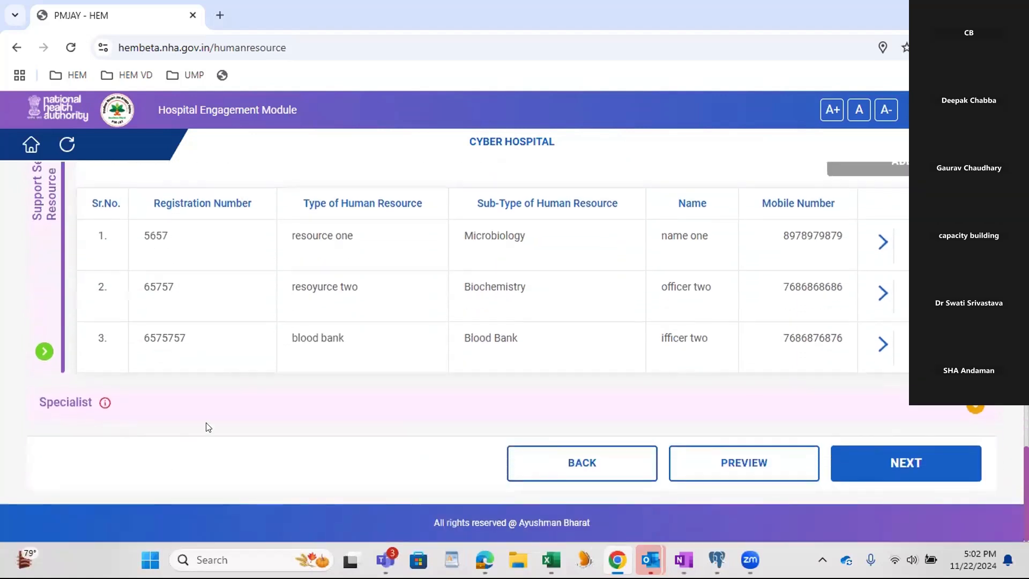
pyautogui.moveTo(104, 403)
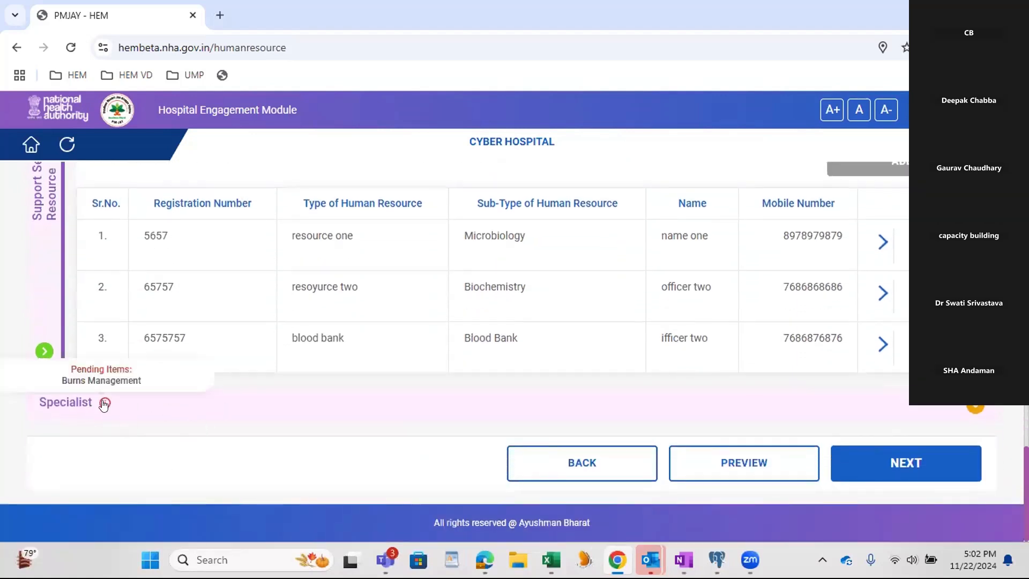
pyautogui.click(153, 406)
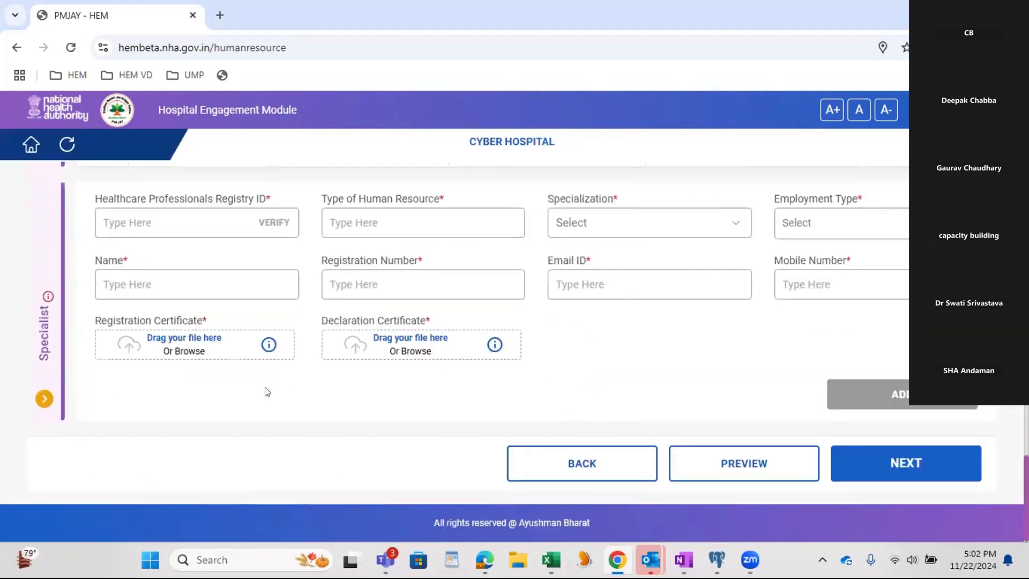
pyautogui.scroll(2, 56, 355)
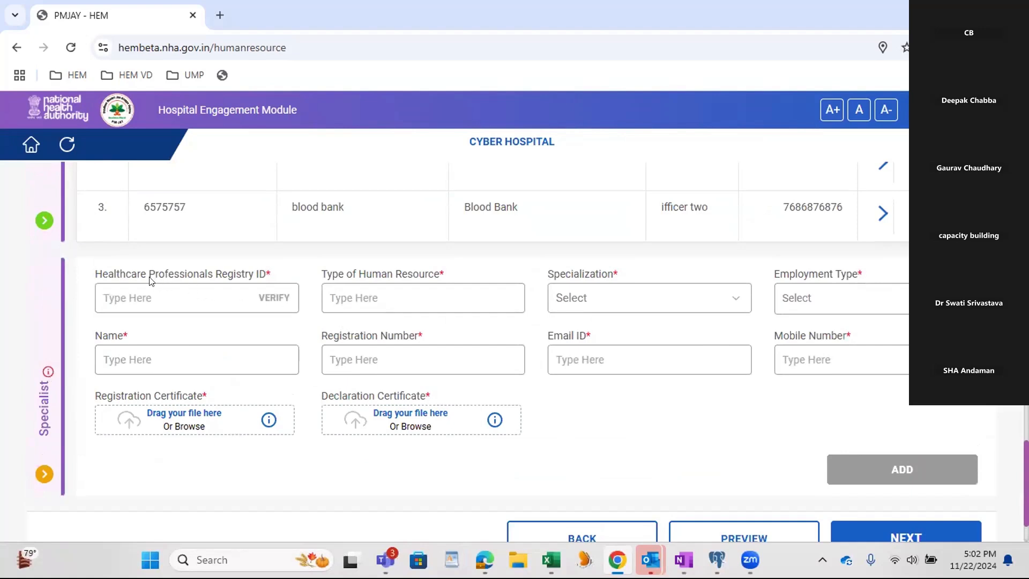
pyautogui.moveTo(86, 274)
pyautogui.mouseDown()
pyautogui.moveTo(199, 282)
pyautogui.moveTo(281, 274)
pyautogui.mouseUp()
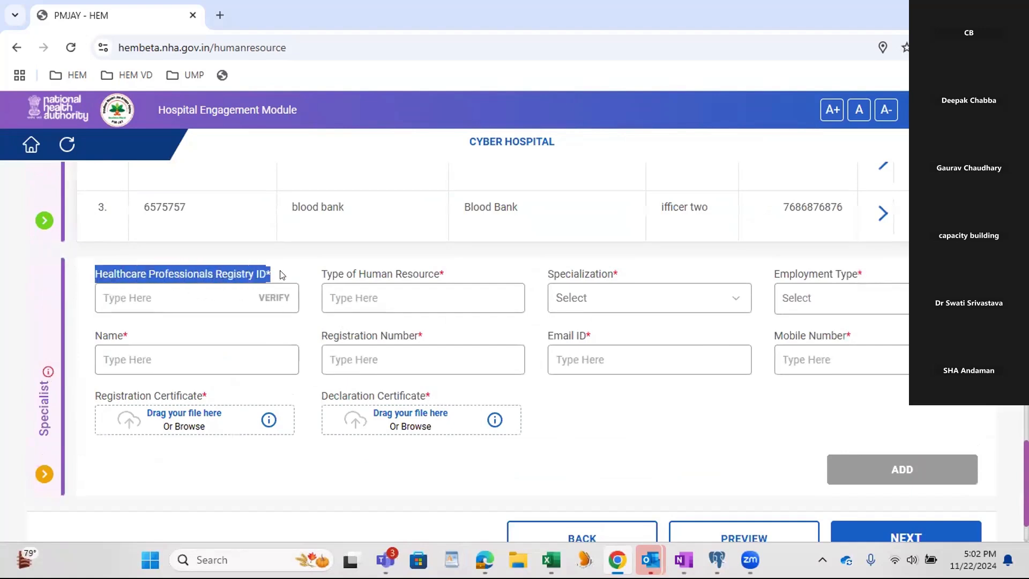
# Copy the specialist's registry ID from the OneNote HFR page into the Registry ID field
pyautogui.click(683, 559)
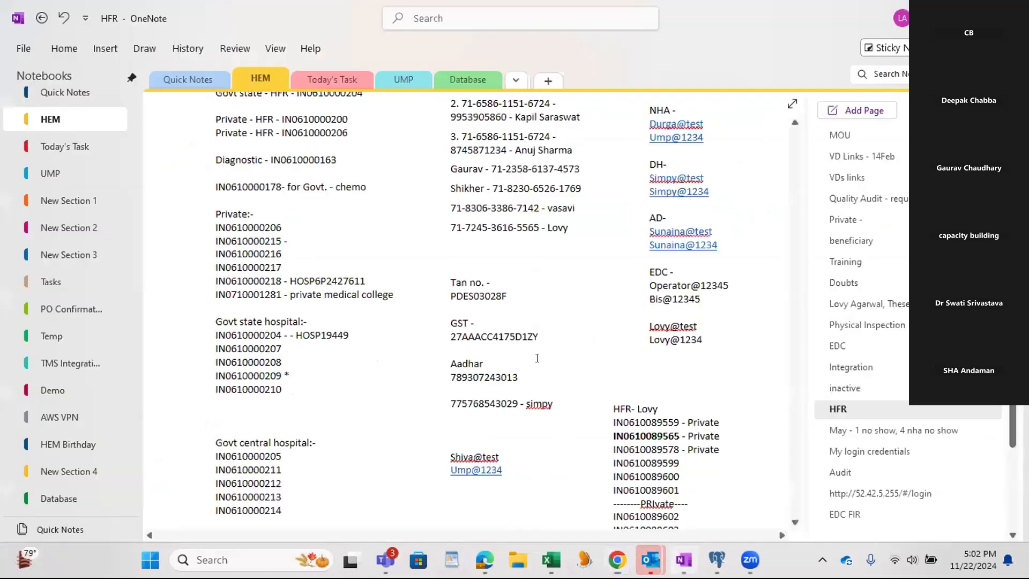
pyautogui.scroll(5, 530, 396)
pyautogui.moveTo(535, 400); pyautogui.dragTo(439, 399)
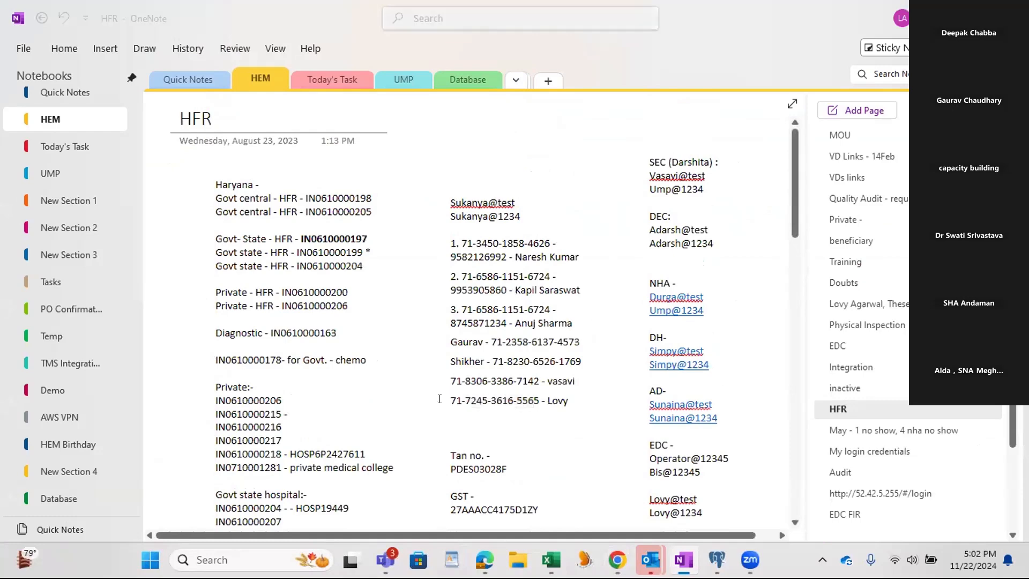
pyautogui.hotkey('ctrl', 'c')
pyautogui.hotkey('alt', 'Tab')
pyautogui.click(172, 298)
pyautogui.hotkey('ctrl', 'v')
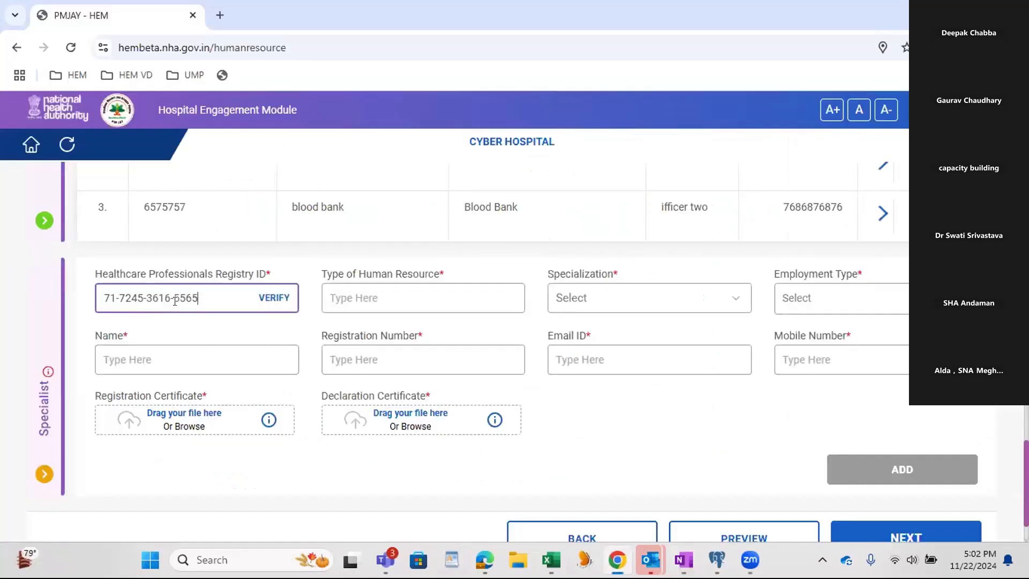
# Verify the Healthcare Professionals Registry ID by entering the received OTP
pyautogui.click(271, 297)
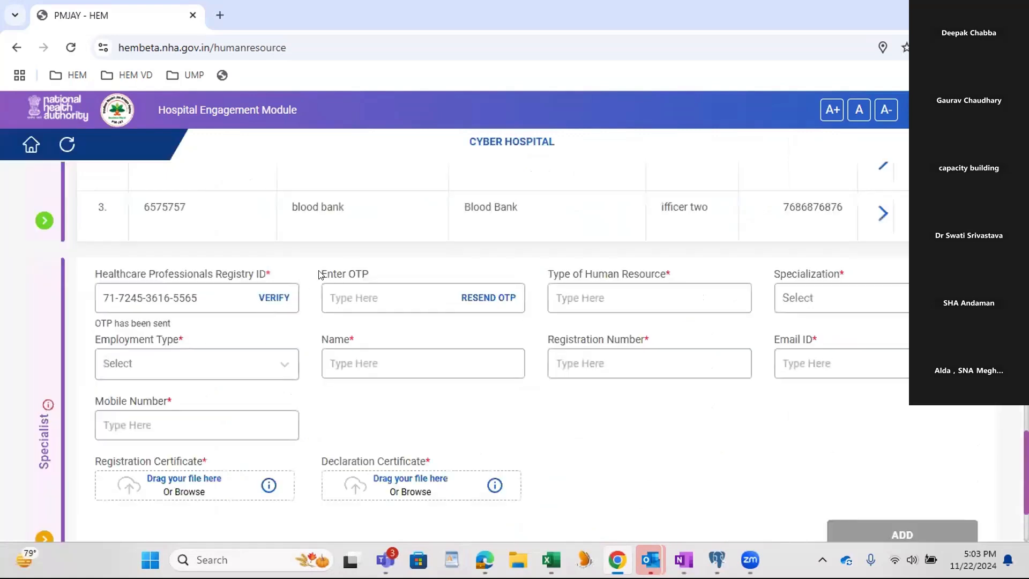
pyautogui.click(380, 290)
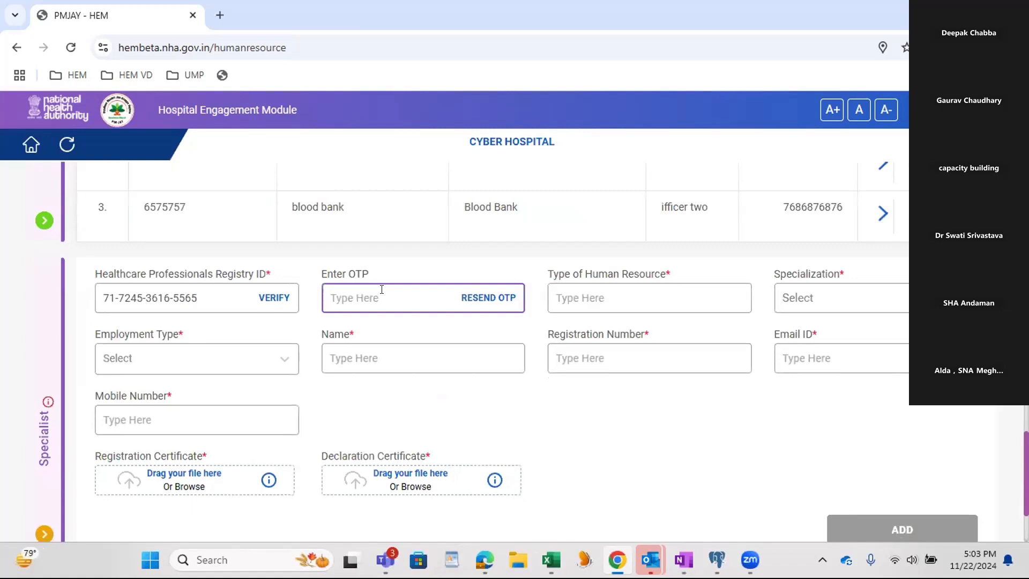
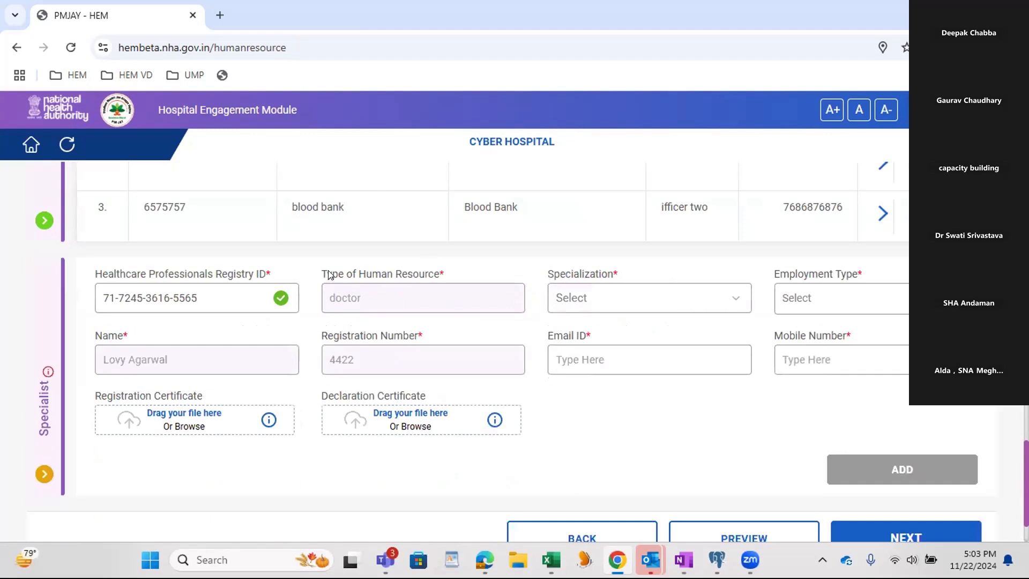
# Review the autofilled type 'doctor', name and registration number fields
pyautogui.moveTo(321, 274); pyautogui.dragTo(440, 272)
pyautogui.click(397, 303)
pyautogui.doubleClick(399, 304)
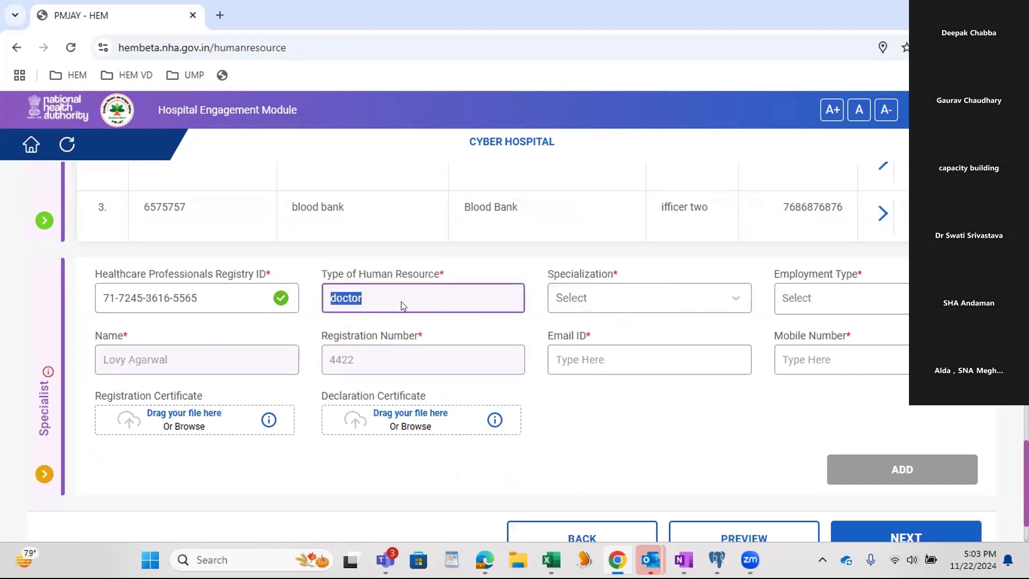
pyautogui.click(141, 360)
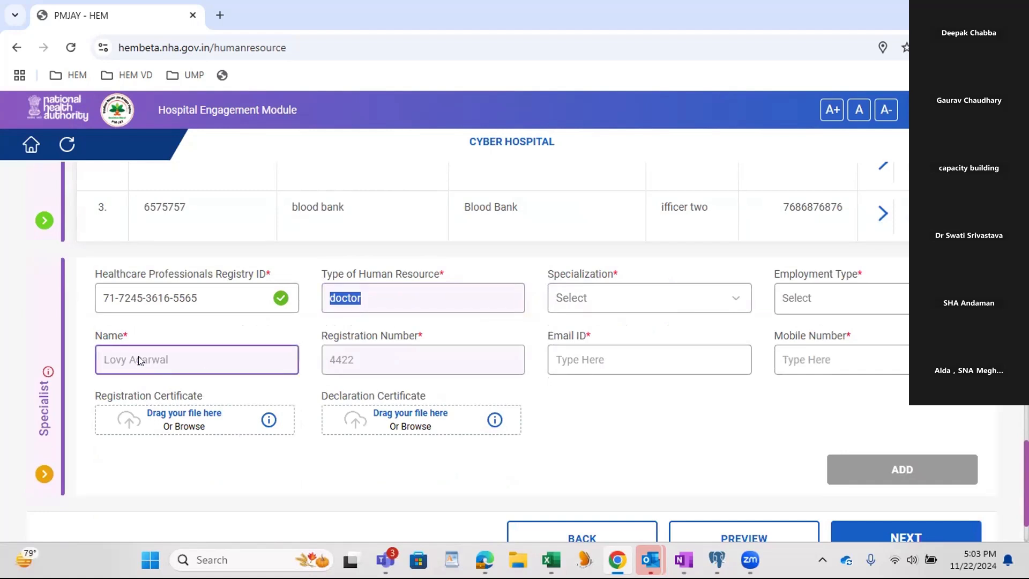
pyautogui.click(357, 361)
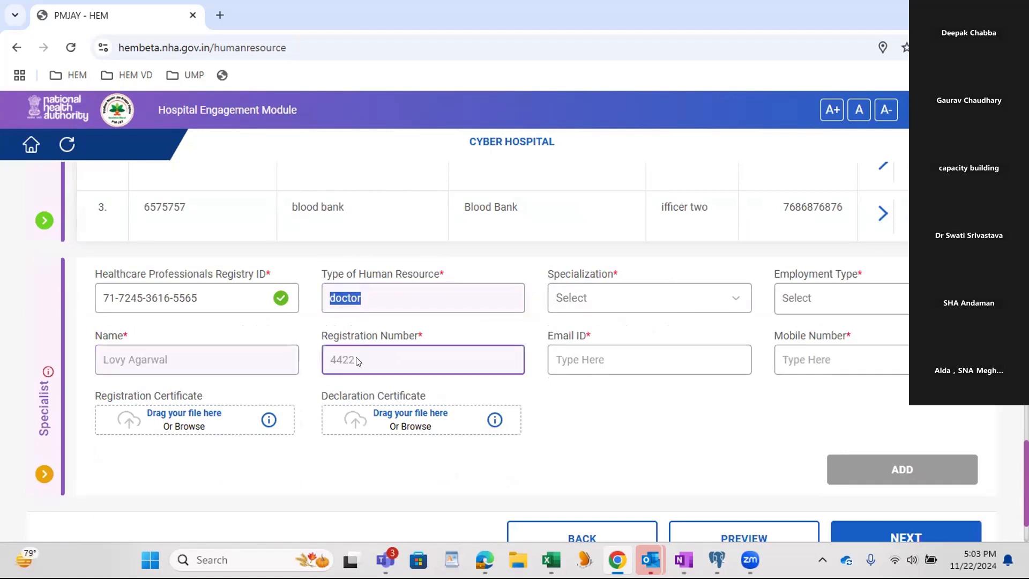
# Set specialization Burns Management, employment type Visiting Consultant, and enter the e-mail and mobile number
pyautogui.click(611, 299)
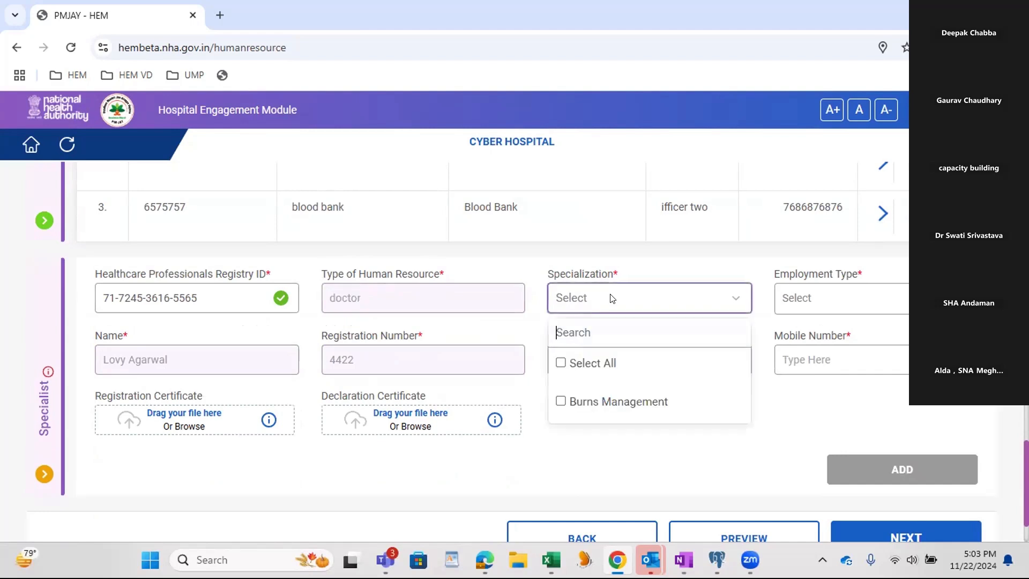
pyautogui.click(596, 367)
pyautogui.click(616, 453)
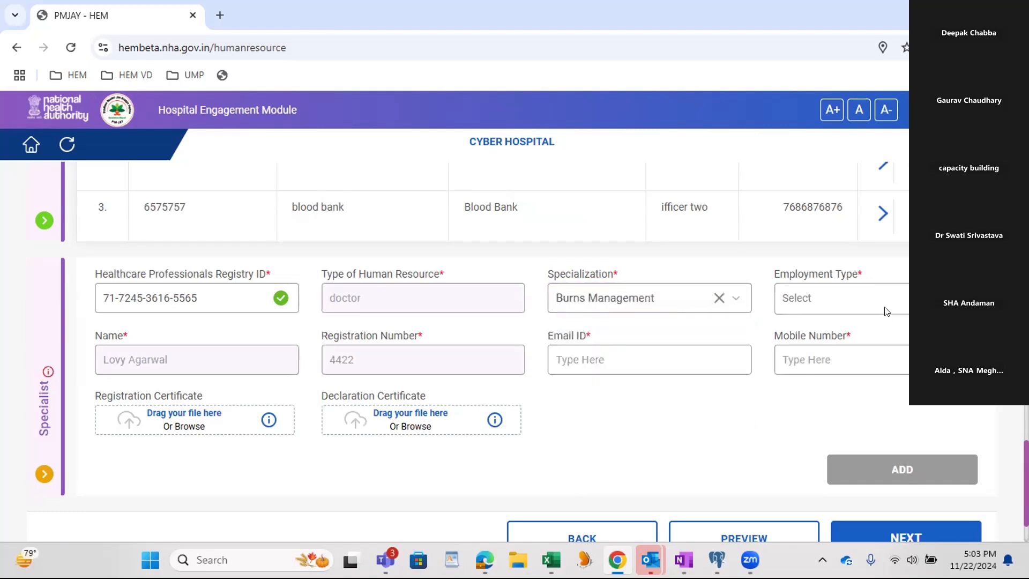
pyautogui.click(857, 307)
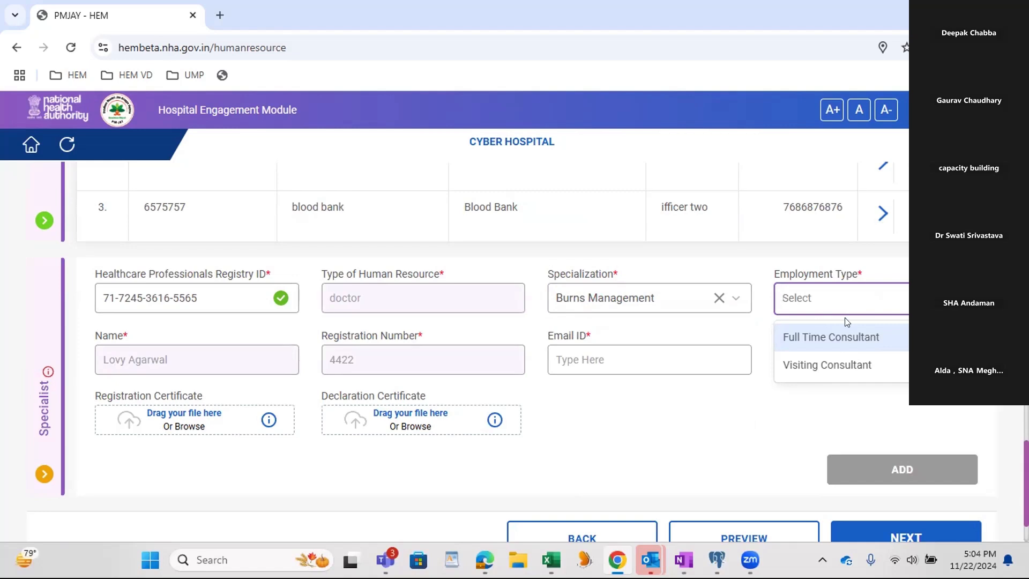
pyautogui.click(838, 366)
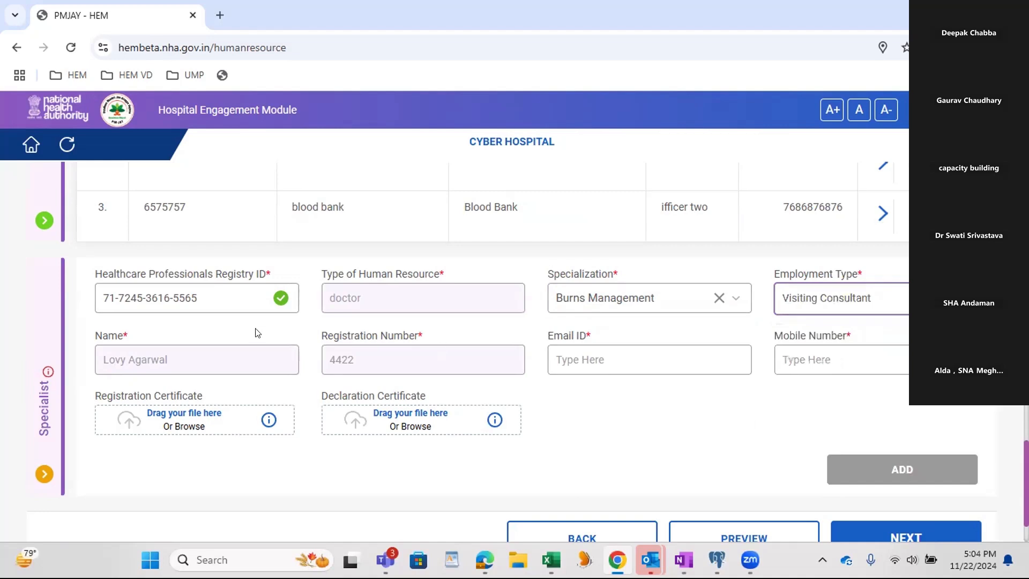
pyautogui.click(650, 369)
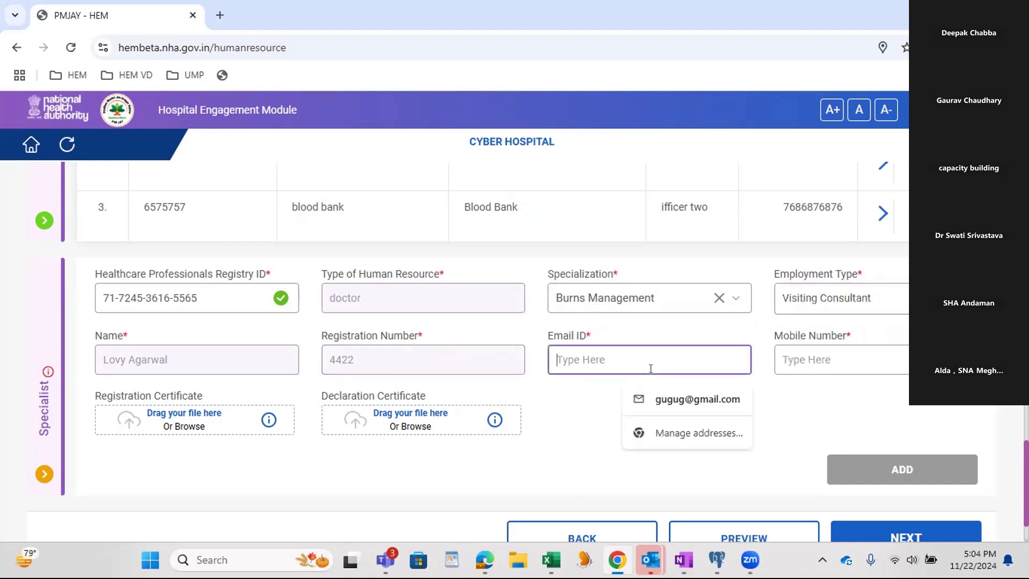
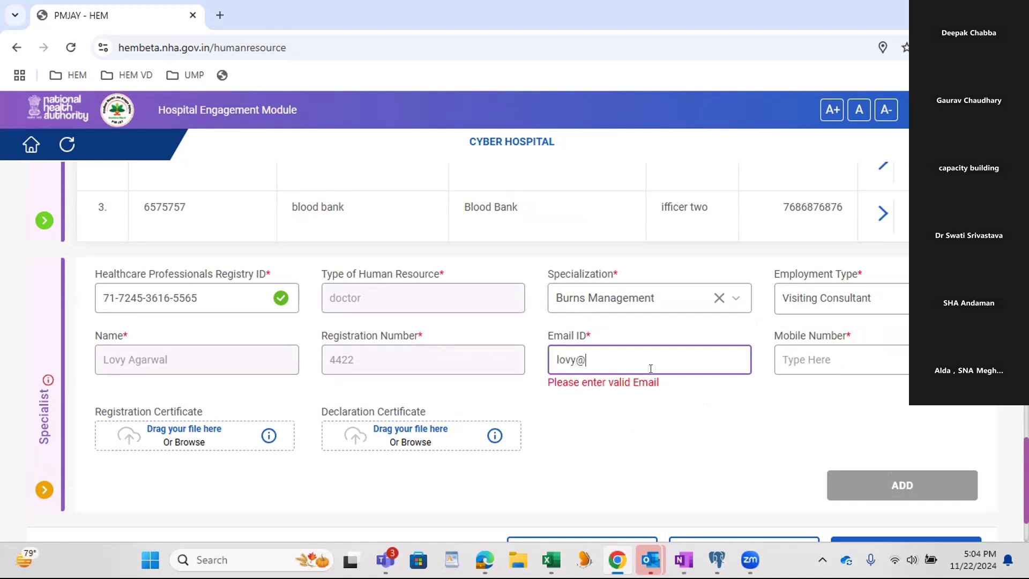
pyautogui.press('Tab')
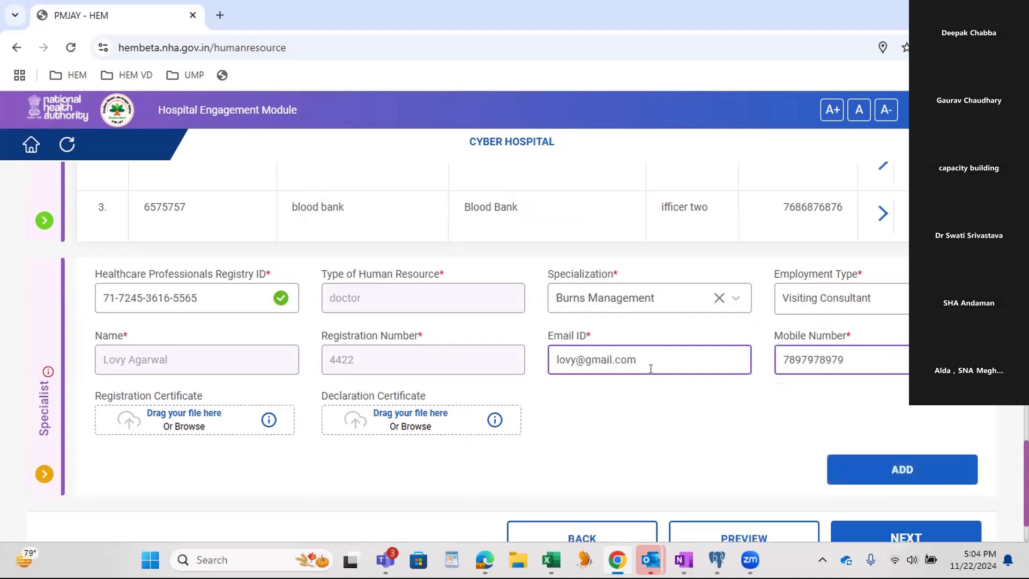
# Attach the OHS assessment completion PDF as both registration and declaration certificates
pyautogui.click(189, 416)
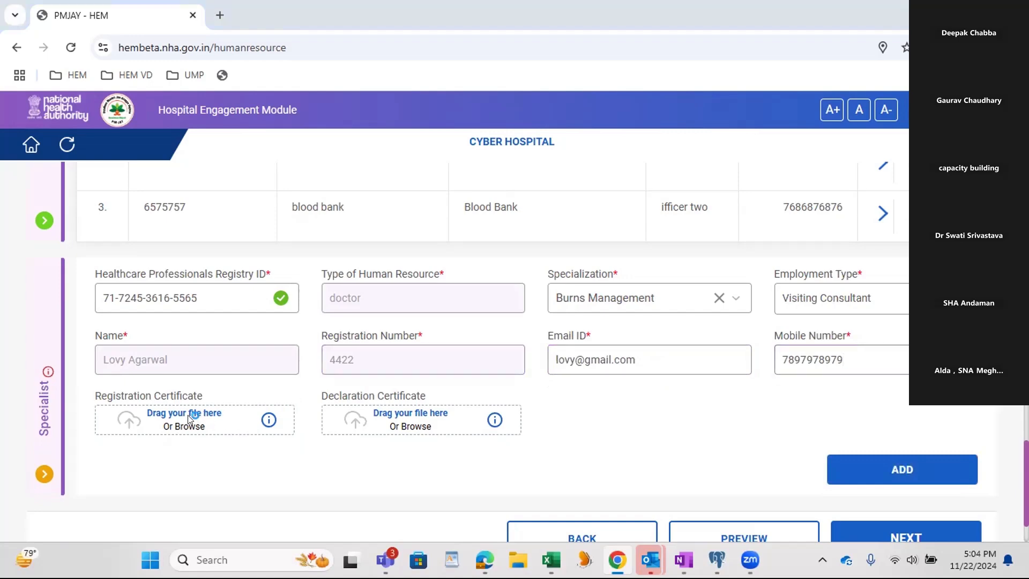
pyautogui.scroll(-3, 198, 177)
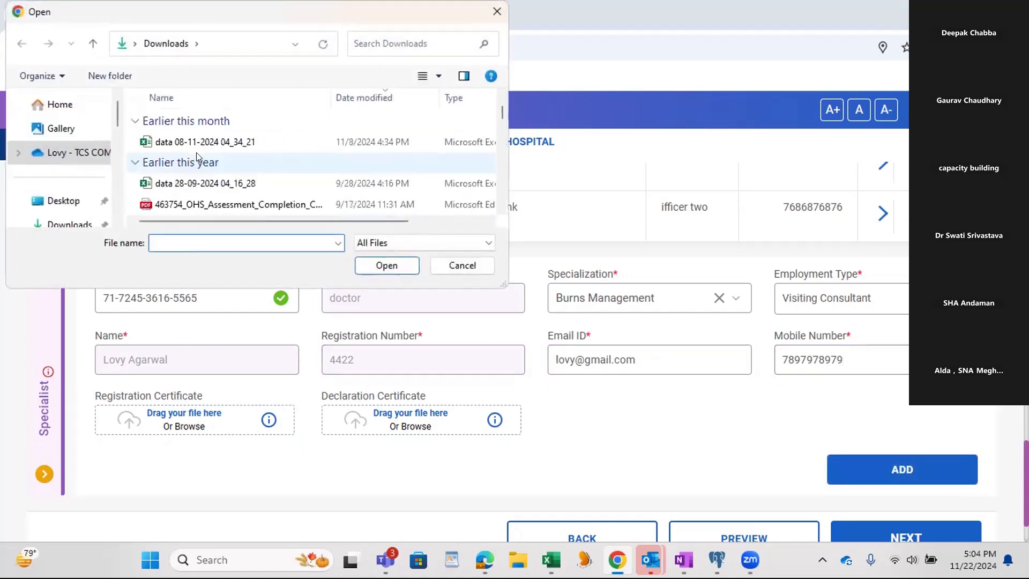
pyautogui.click(199, 205)
pyautogui.click(386, 266)
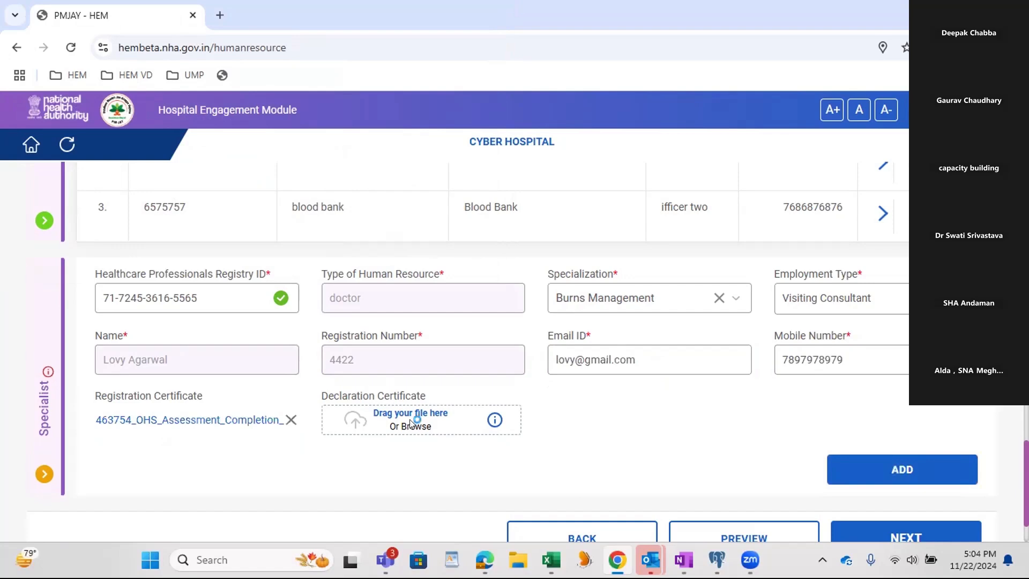
pyautogui.click(388, 416)
pyautogui.scroll(-3, 284, 182)
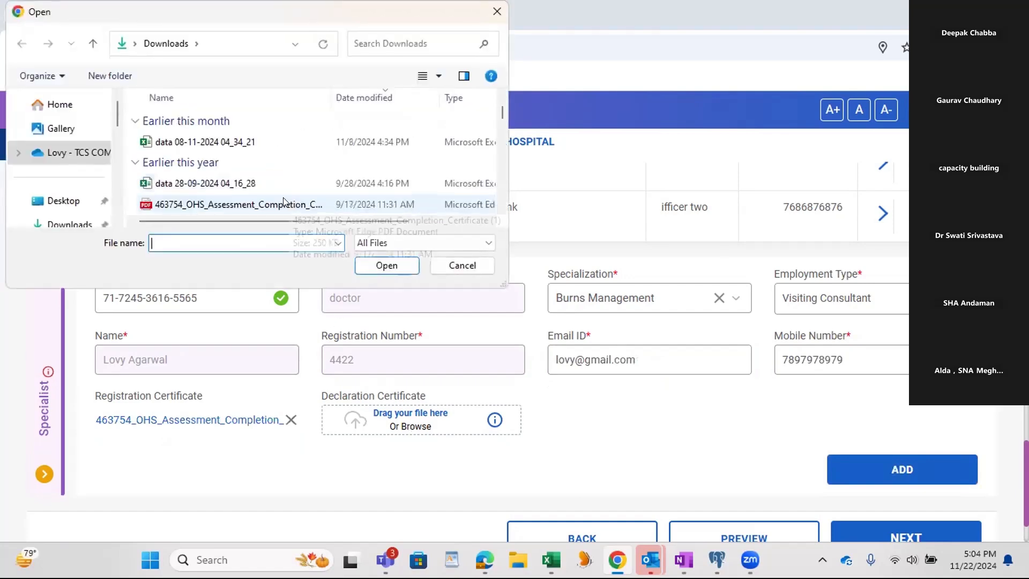
pyautogui.click(284, 203)
pyautogui.click(386, 265)
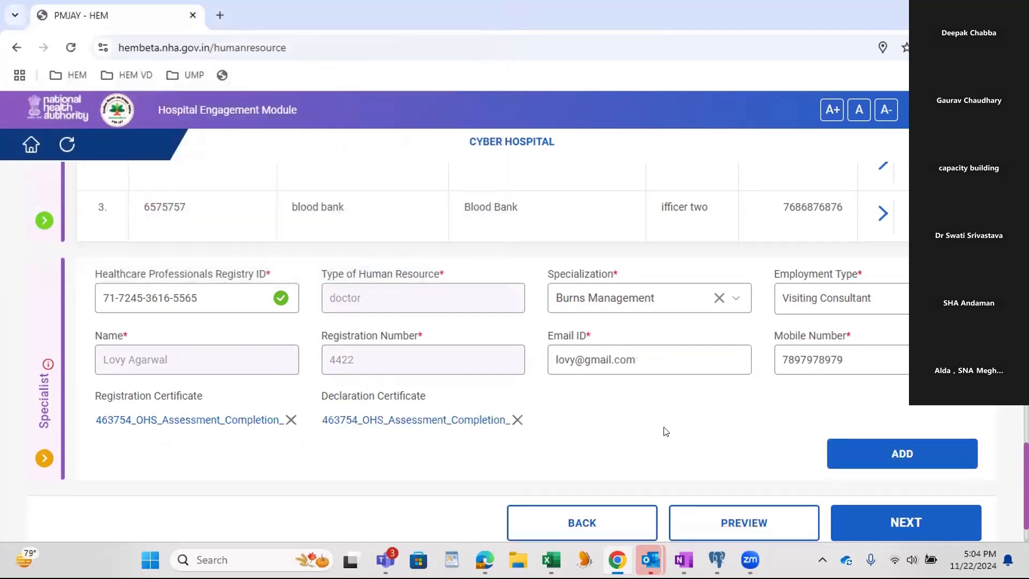
# Add the Burns Management specialist despite the ID-mapped warning, then continue to Quality & Accreditation
pyautogui.click(905, 456)
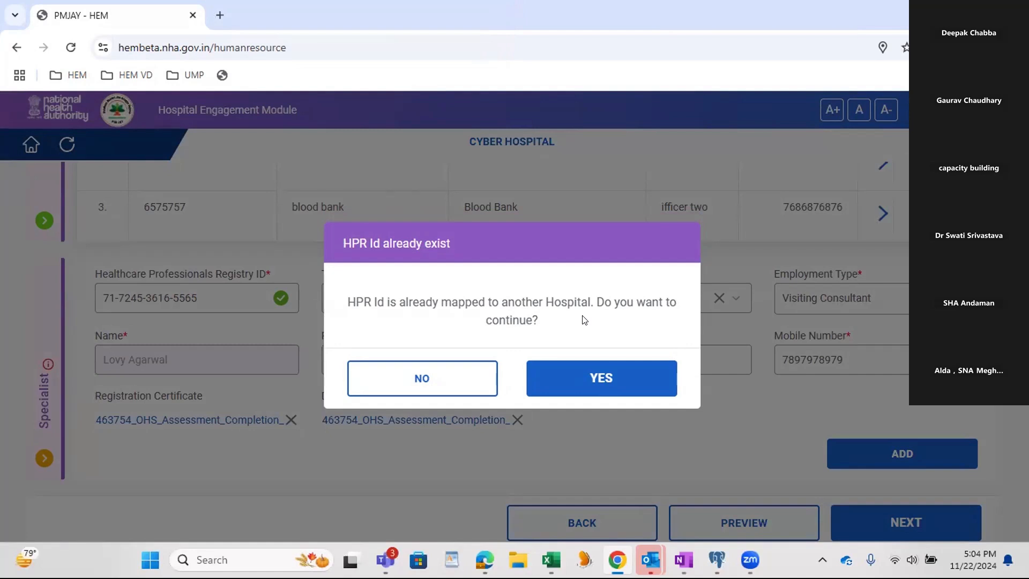
pyautogui.click(595, 377)
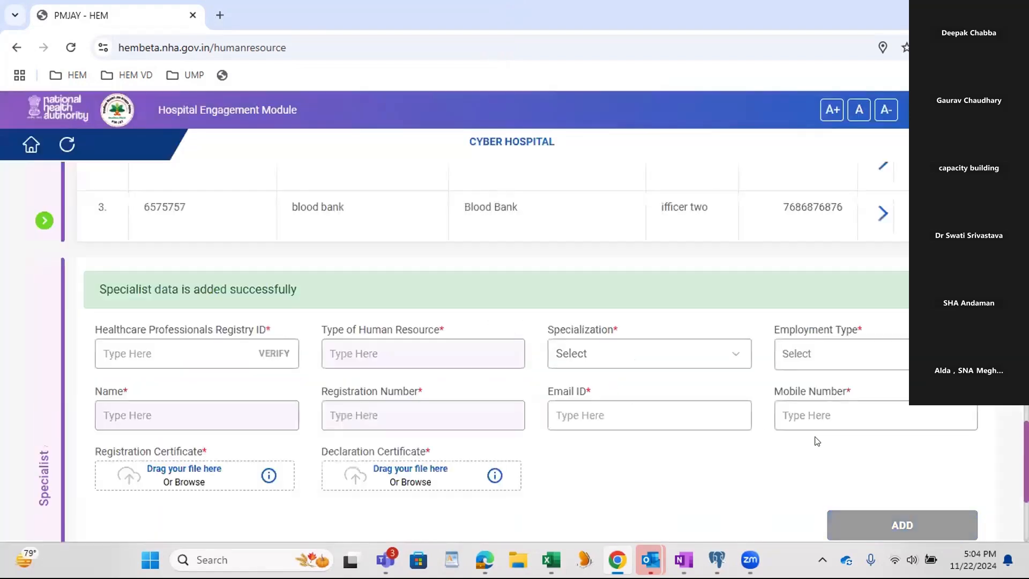
pyautogui.scroll(-3, 382, 379)
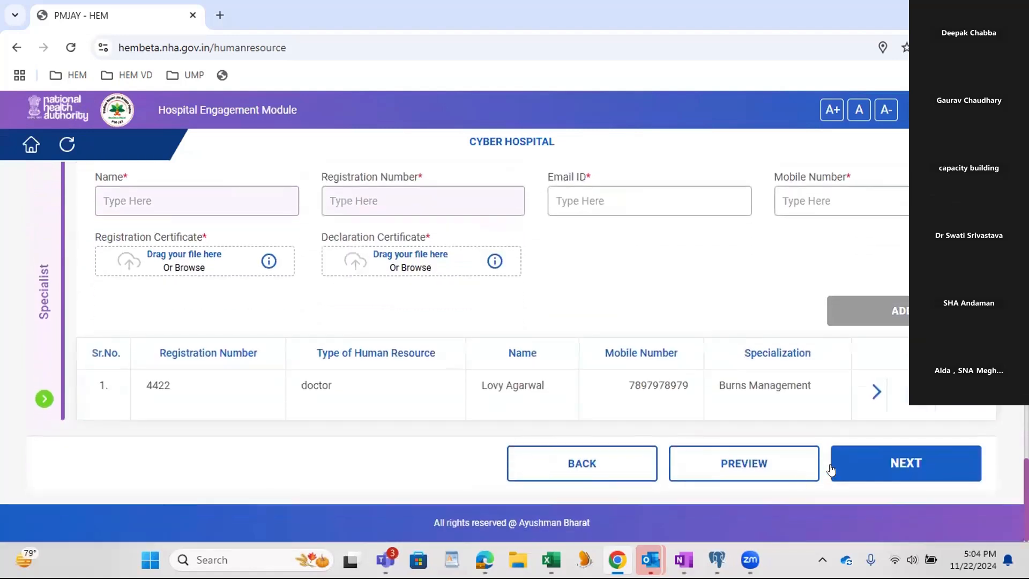
pyautogui.click(890, 466)
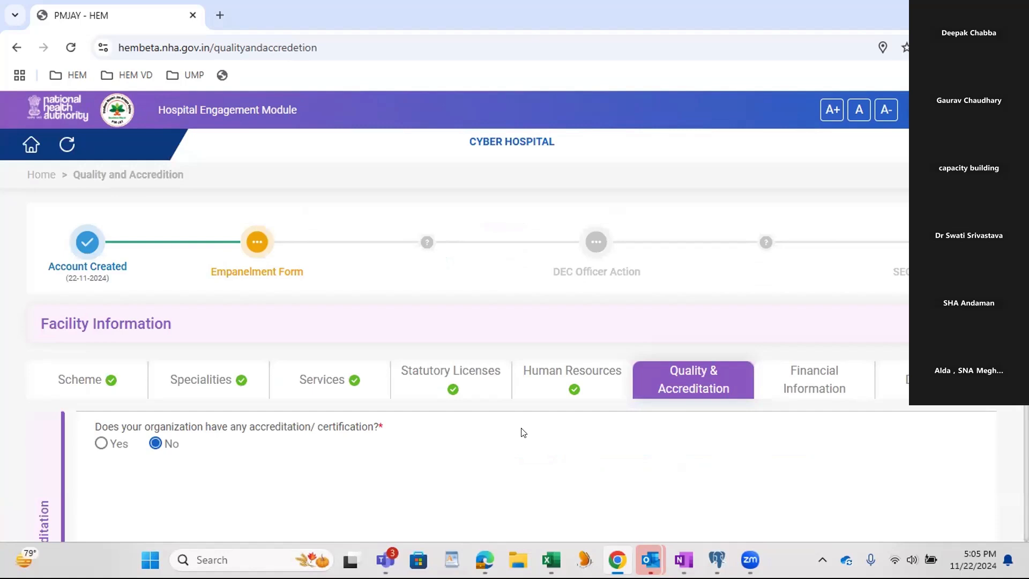
# Mark accreditation Yes with AB PMJAY Gold Certification, certificate number 56 and the OHS PDF
pyautogui.scroll(-3, 524, 432)
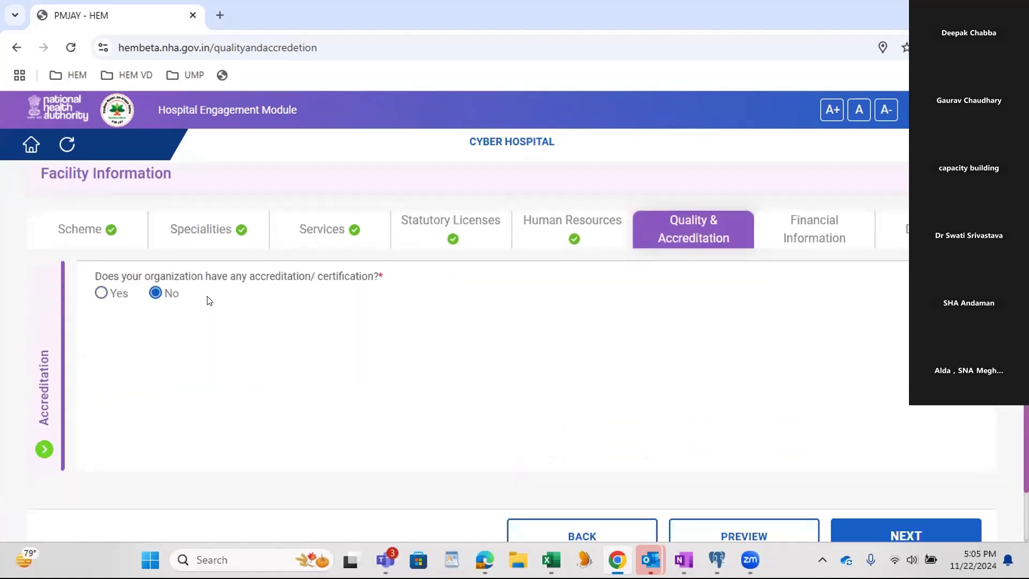
pyautogui.click(101, 293)
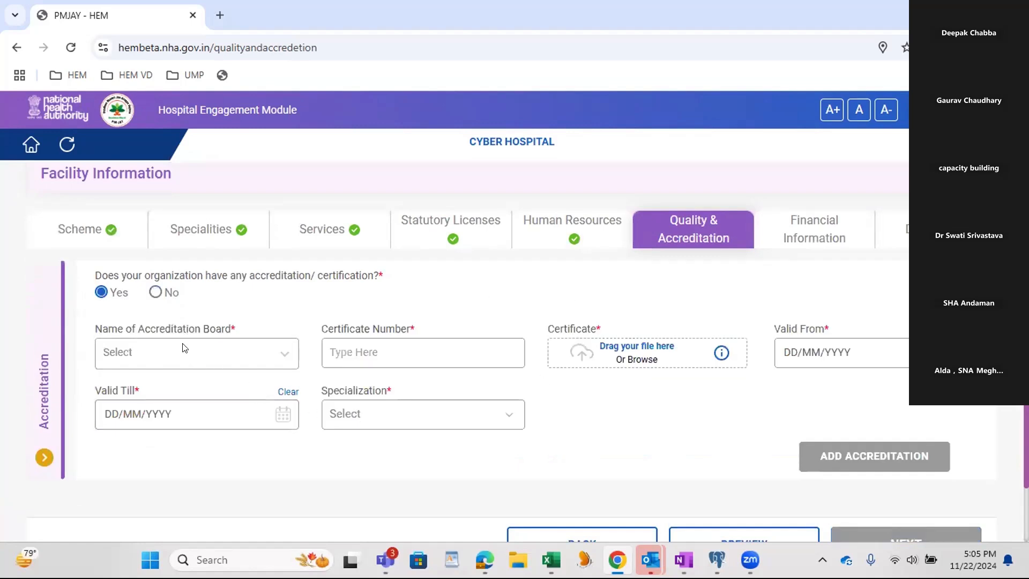
pyautogui.click(182, 348)
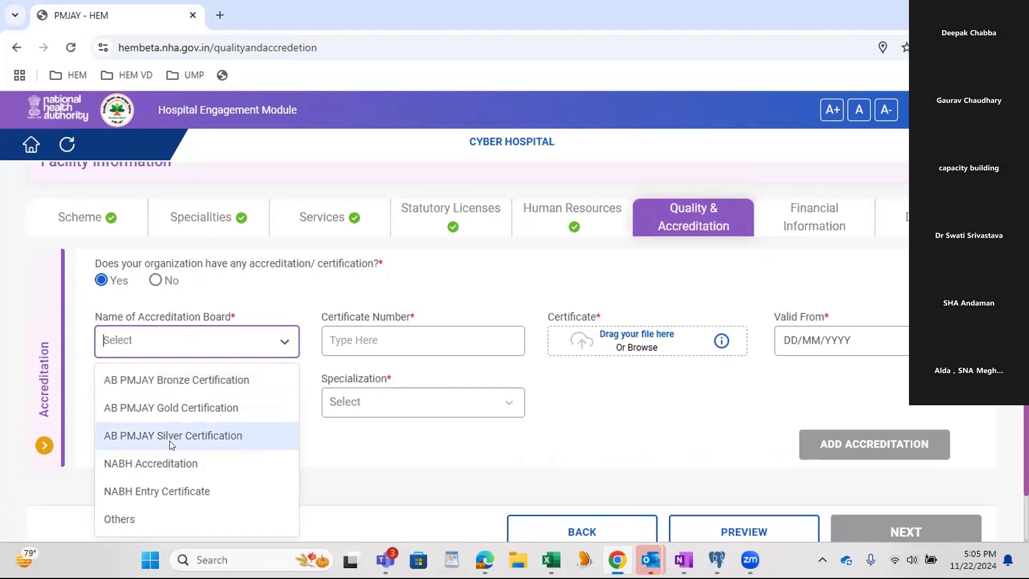
pyautogui.click(170, 409)
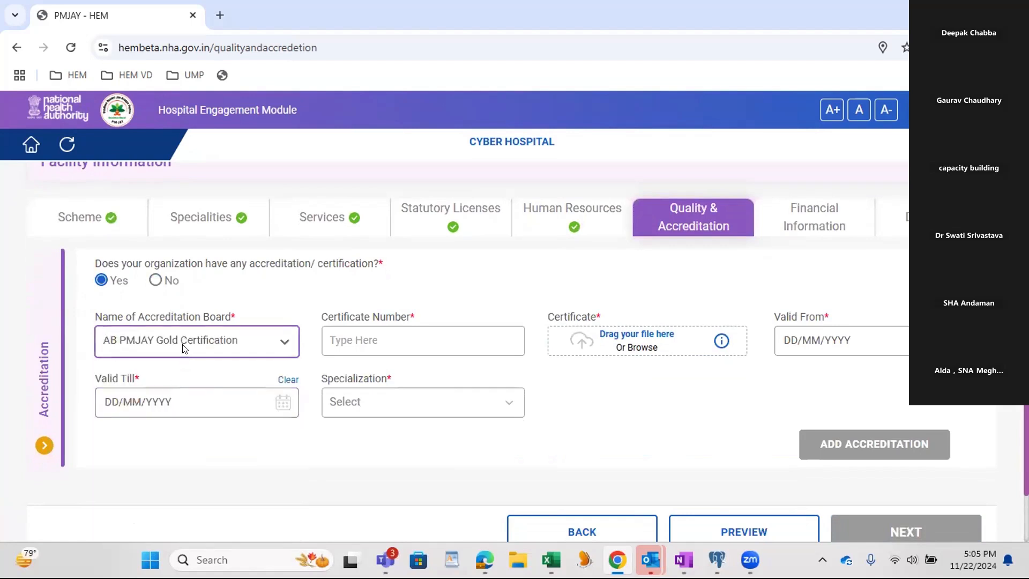
pyautogui.click(349, 339)
pyautogui.write('56')
pyautogui.click(600, 337)
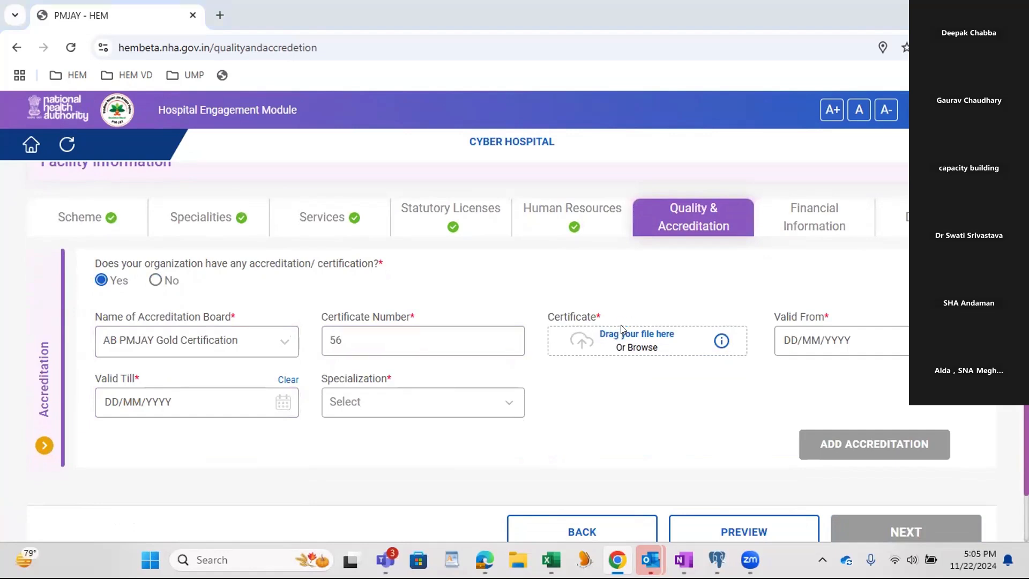
pyautogui.scroll(-10, 172, 218)
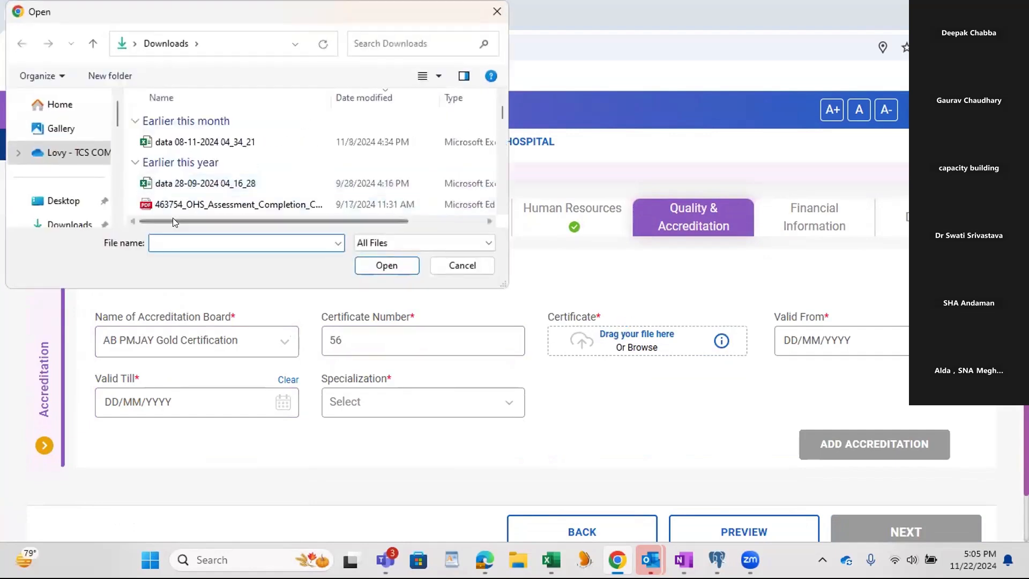
pyautogui.click(182, 204)
pyautogui.click(374, 268)
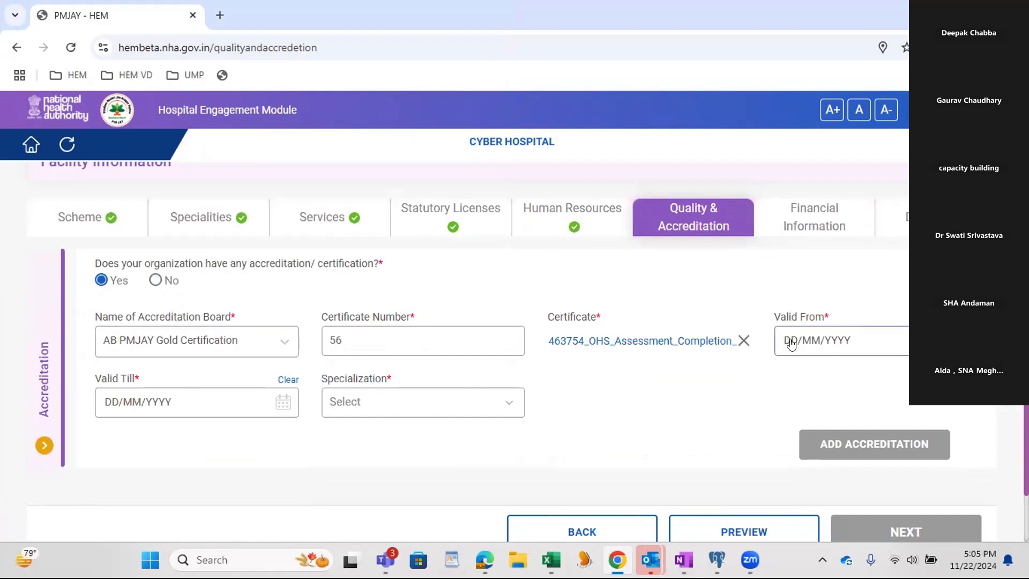
# Set validity 11/11/2024 to 29/11/2024, choose Burns Management, and add the accreditation
pyautogui.click(791, 344)
pyautogui.click(820, 492)
pyautogui.click(140, 401)
pyautogui.scroll(-2, 236, 477)
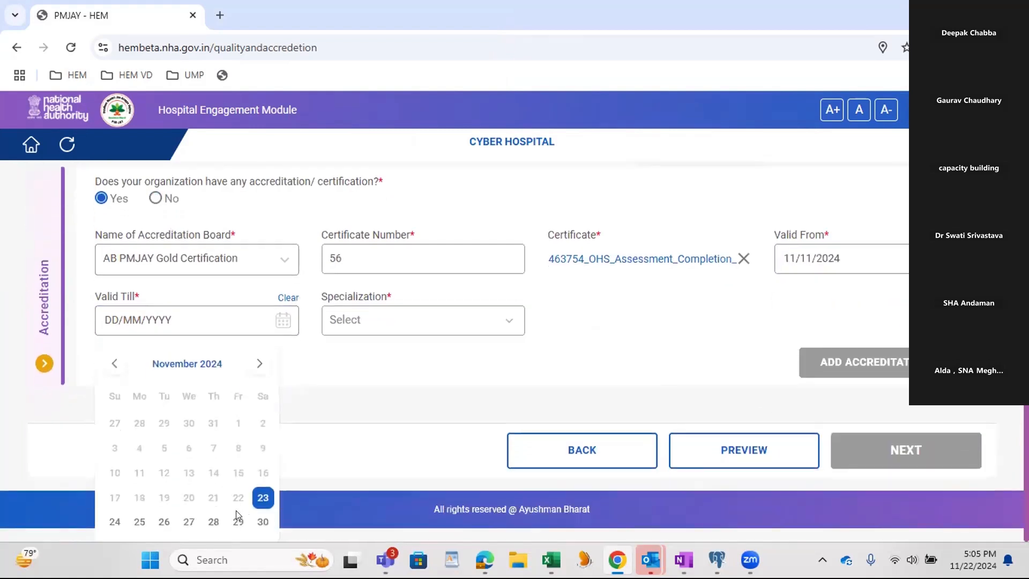
pyautogui.click(238, 517)
pyautogui.click(376, 338)
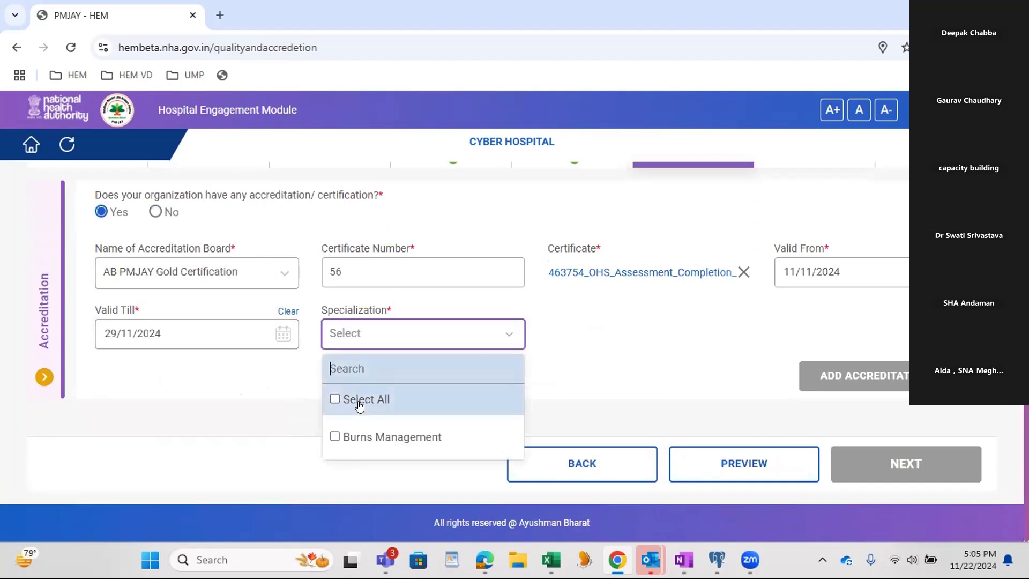
pyautogui.click(358, 402)
pyautogui.click(594, 346)
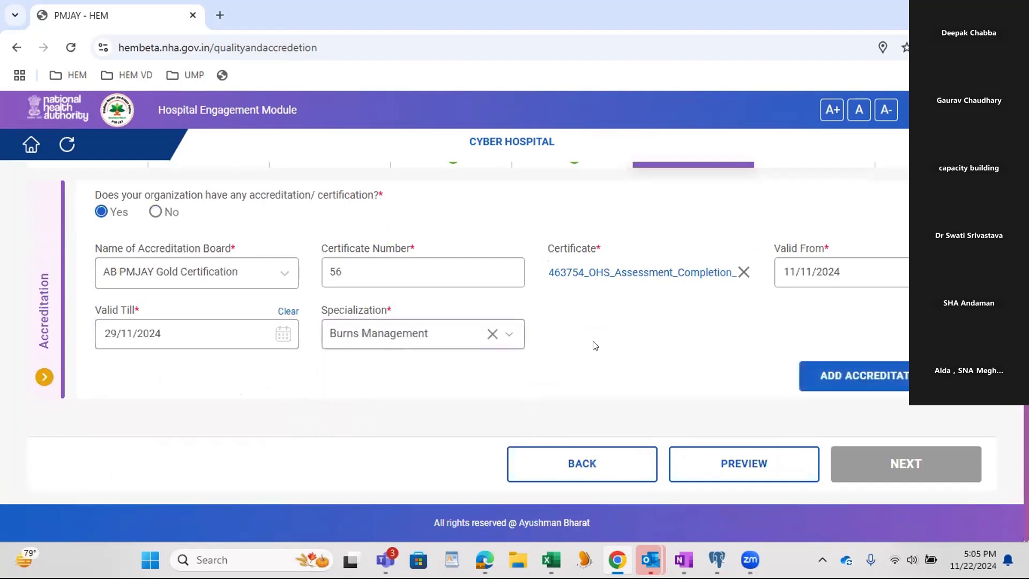
pyautogui.click(854, 378)
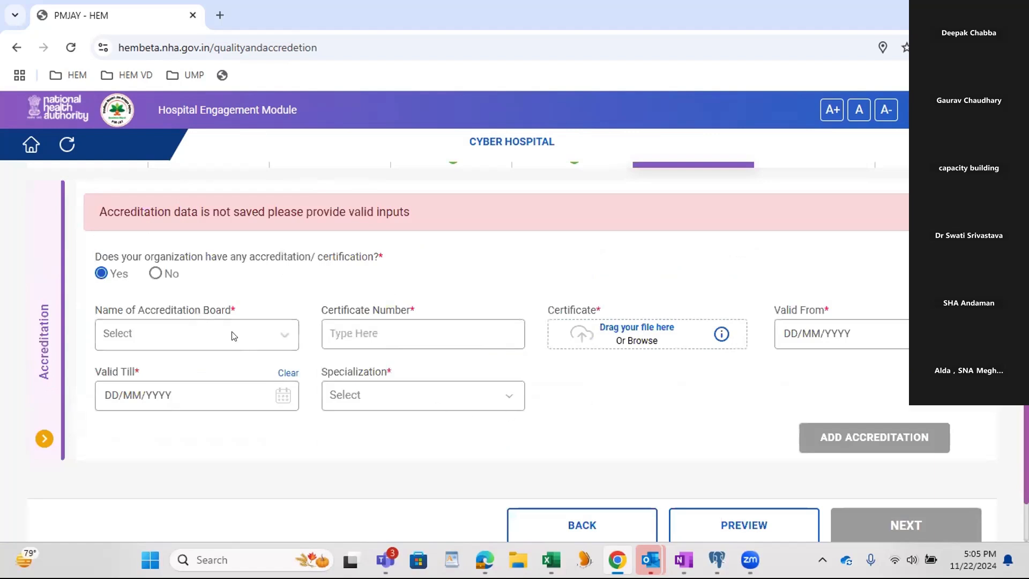
# Answer No to the hospital having any accreditation
pyautogui.click(166, 333)
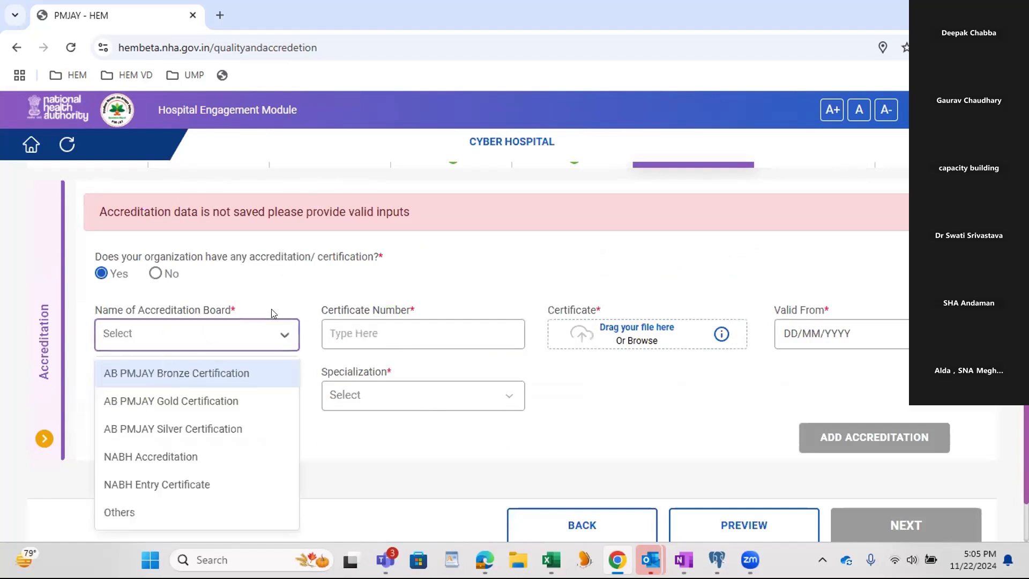
pyautogui.click(305, 294)
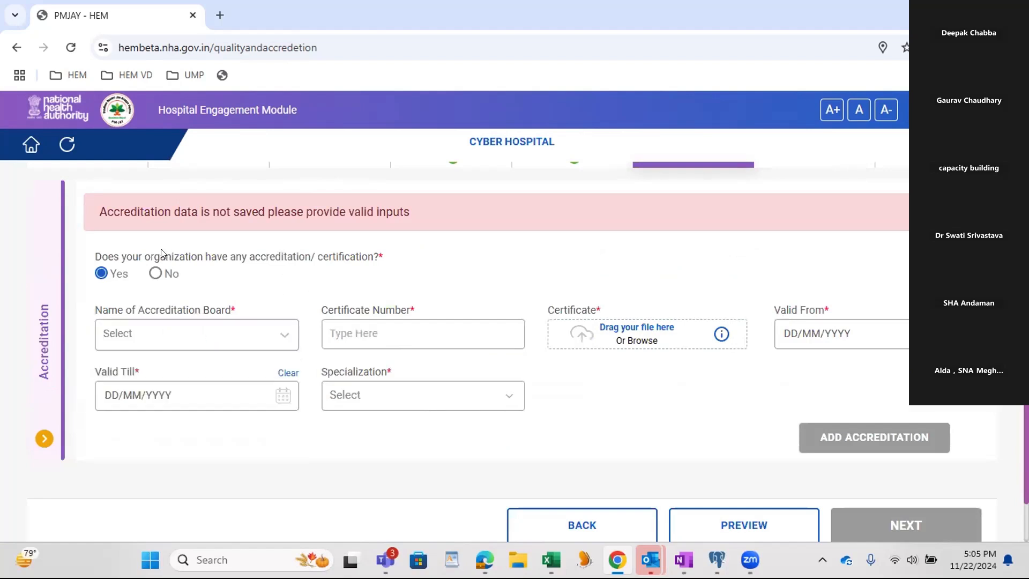
pyautogui.click(177, 344)
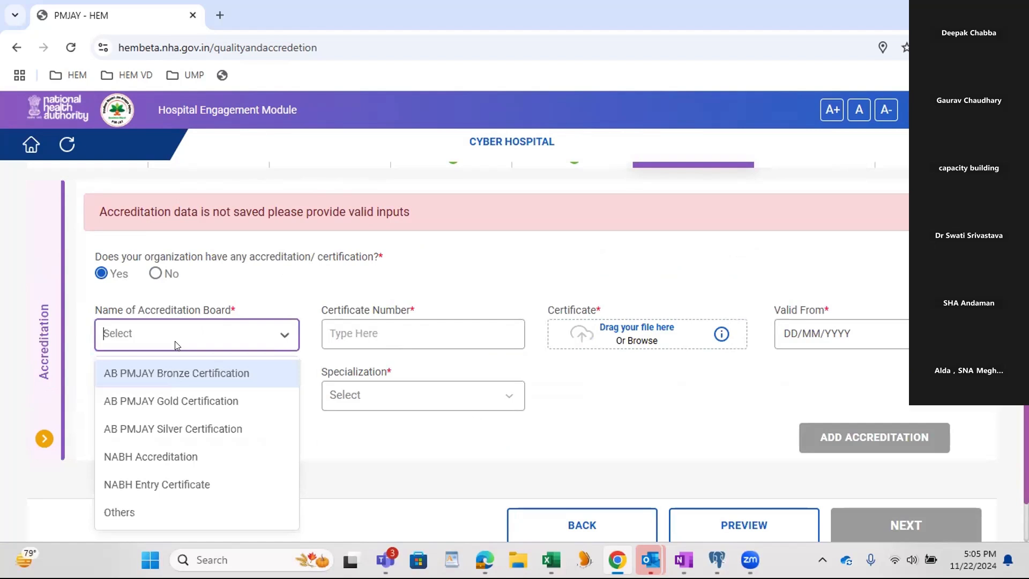
pyautogui.click(168, 285)
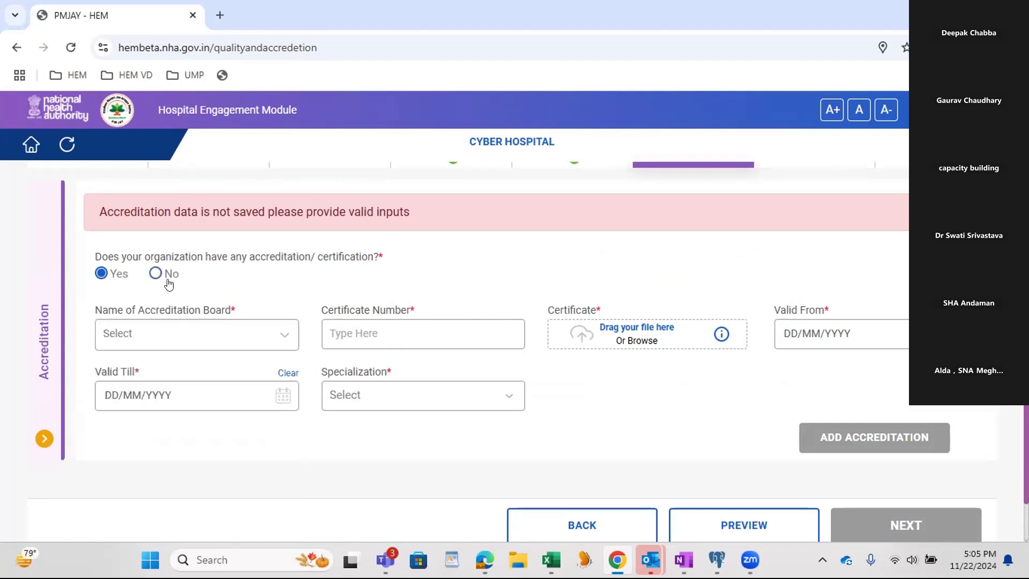
pyautogui.click(167, 285)
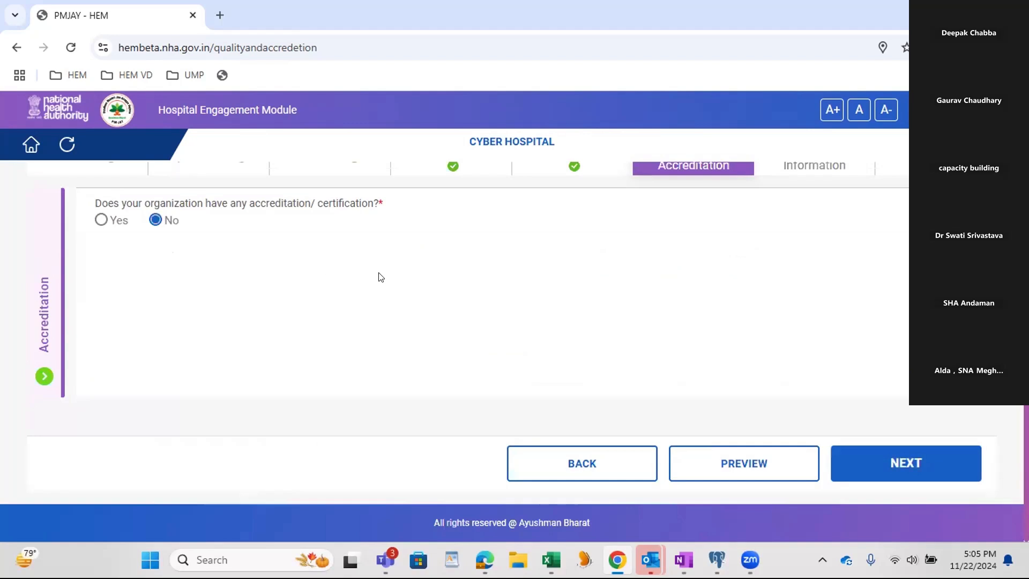
# Proceed to the Financial Information bank details section
pyautogui.scroll(1, 164, 288)
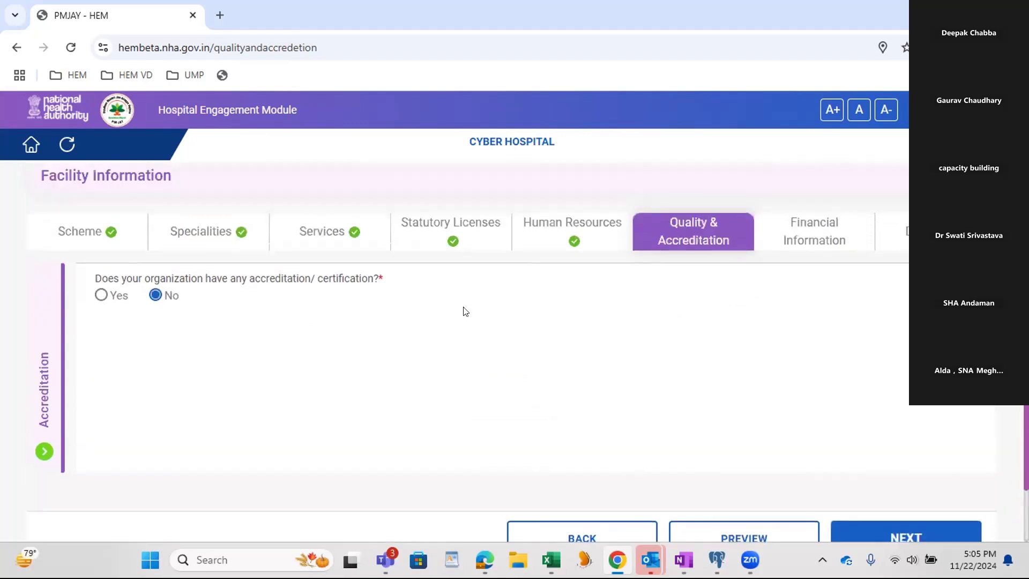
pyautogui.scroll(-1, 691, 335)
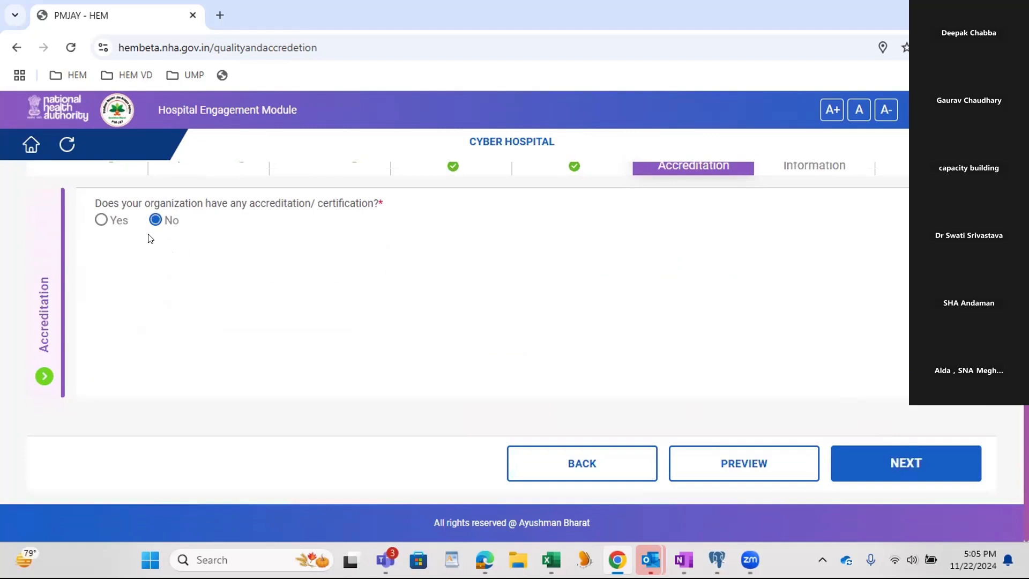
pyautogui.click(905, 461)
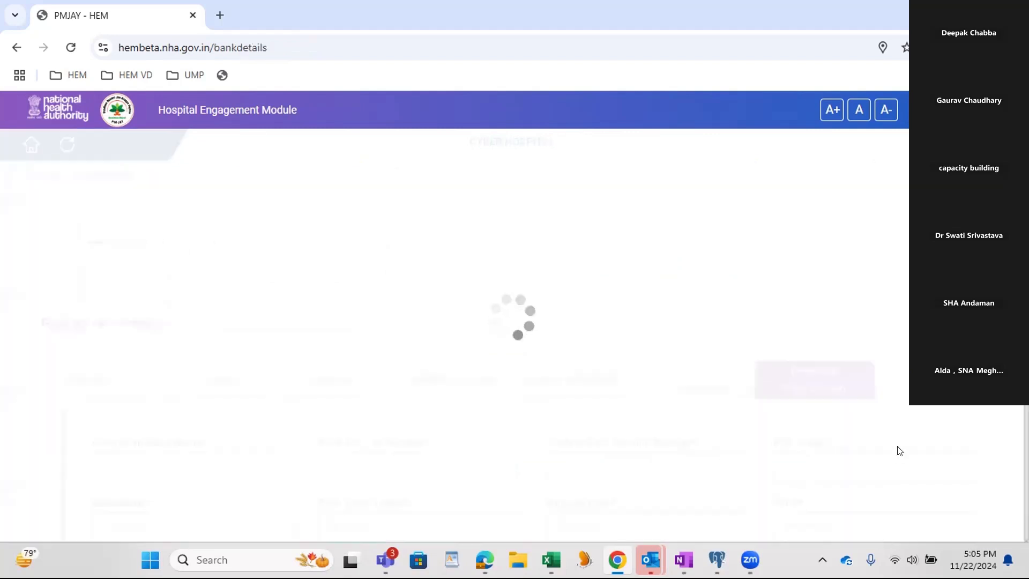
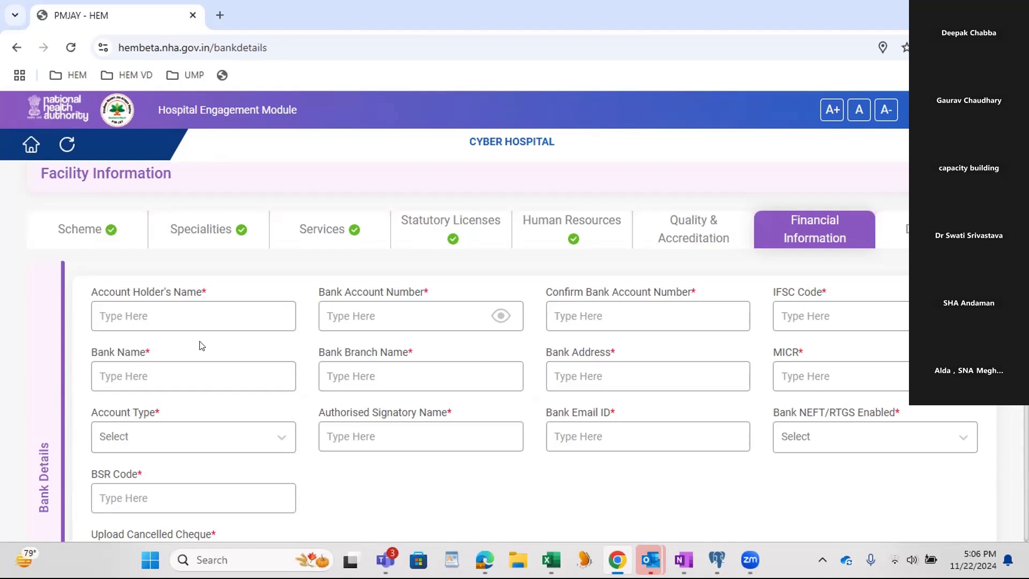
# Enter the account holder's name, the bank account number twice, and IFSC code HDFC0001234
pyautogui.click(198, 308)
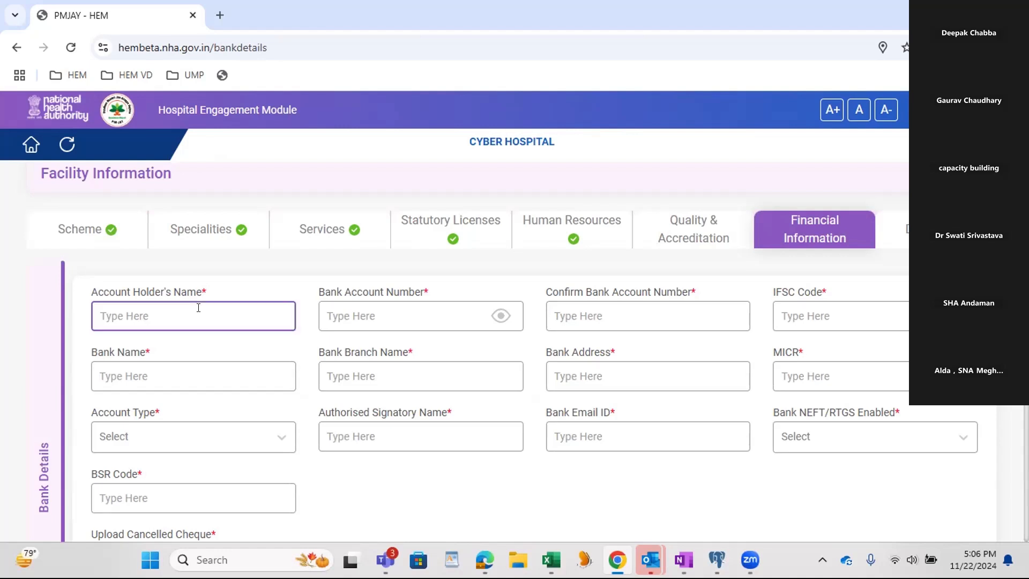
pyautogui.press('Tab')
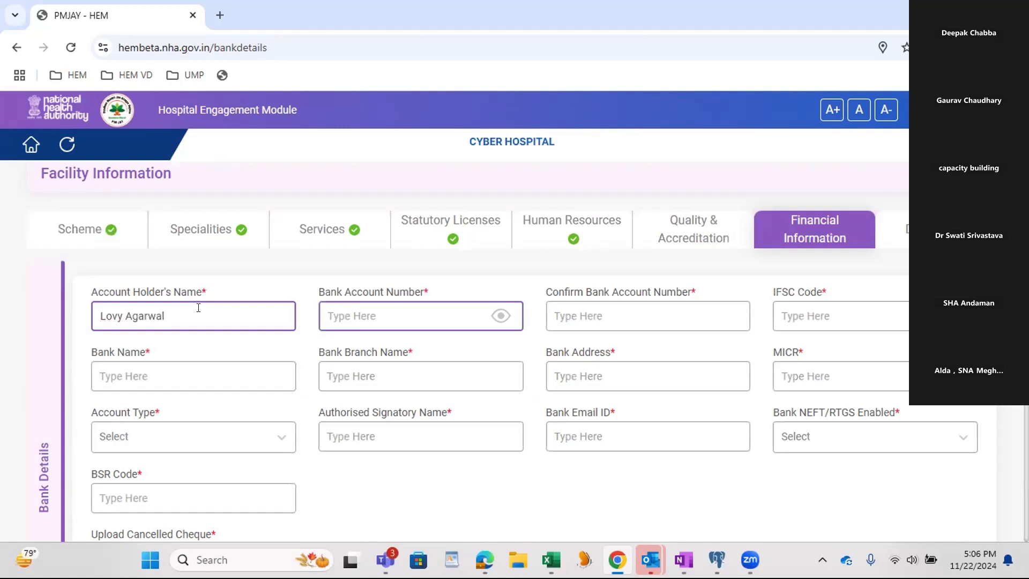
pyautogui.write('12345678')
pyautogui.press('Tab')
pyautogui.write('12345678')
pyautogui.press('Tab')
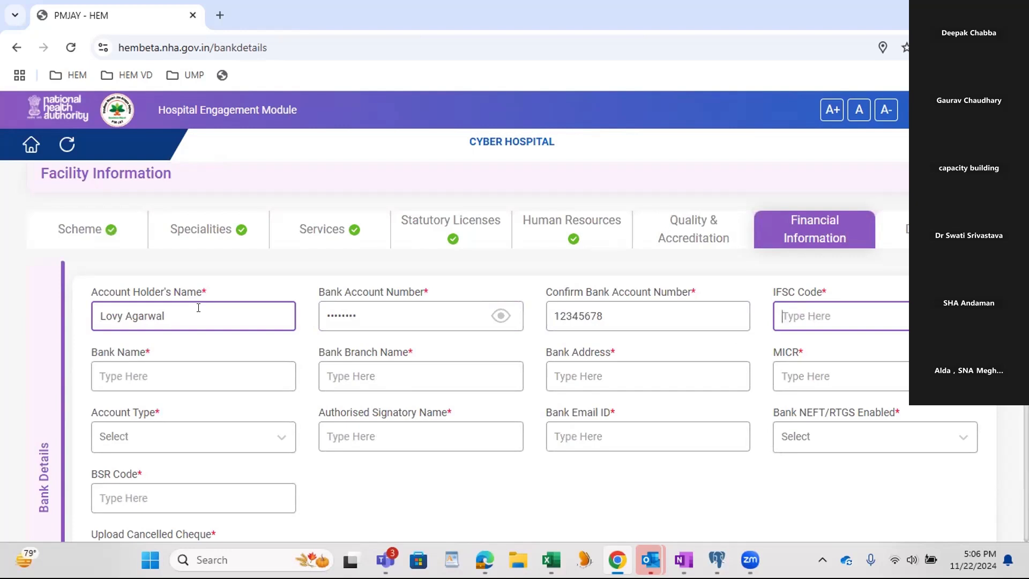
pyautogui.write('HDFC0001234')
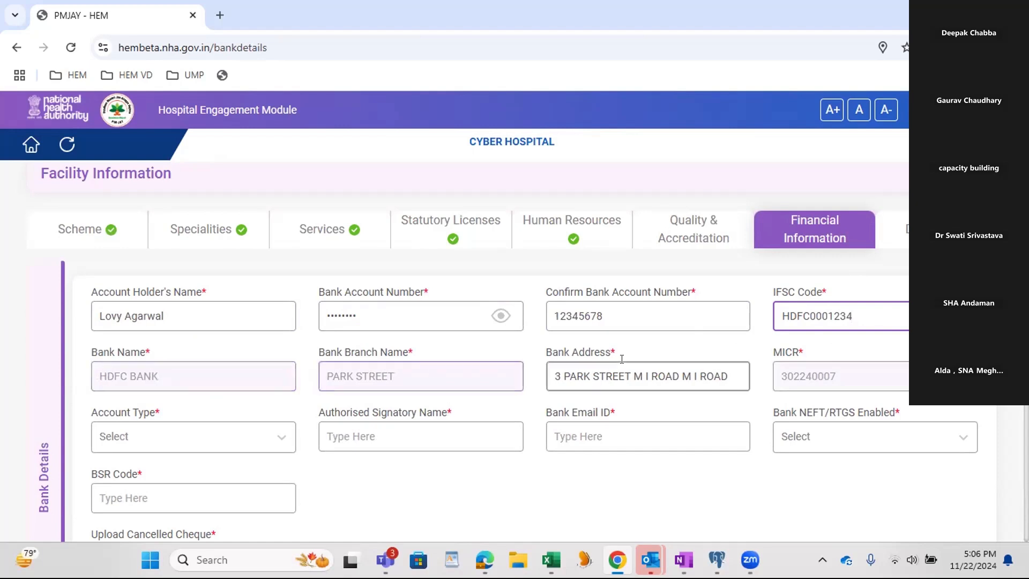
# Set Account Type to Current and fill in the authorised signatory name and bank e-mail
pyautogui.scroll(-3, 621, 335)
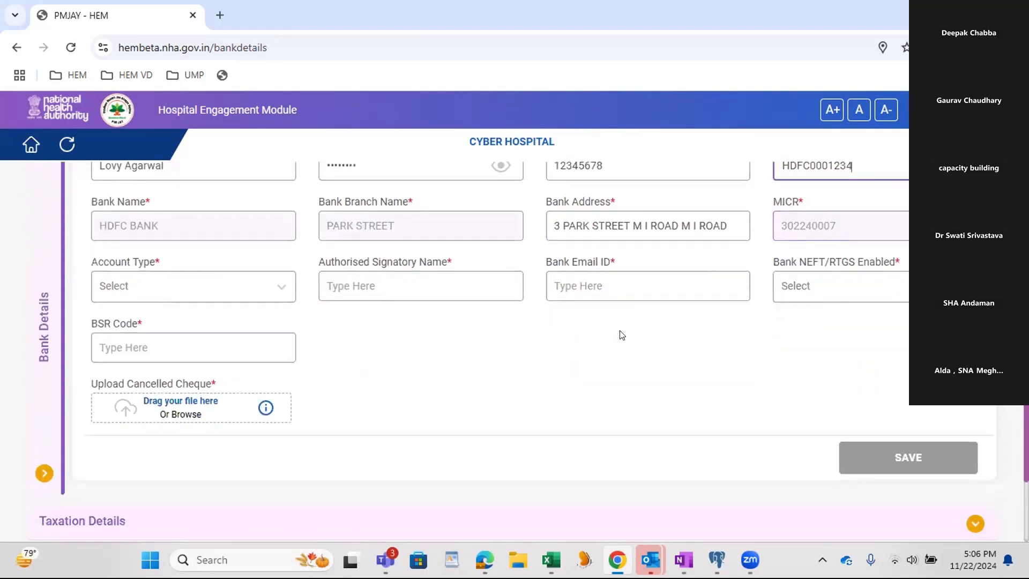
pyautogui.click(256, 295)
pyautogui.click(202, 326)
pyautogui.click(431, 285)
pyautogui.write('gf')
pyautogui.moveTo(460, 288); pyautogui.dragTo(293, 291)
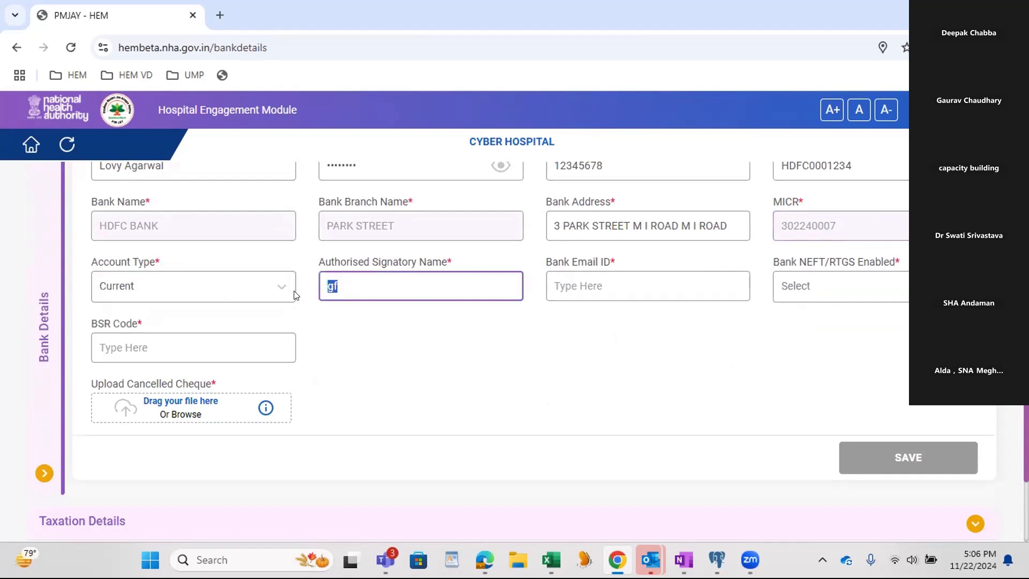
pyautogui.write('lovy')
pyautogui.press('Tab')
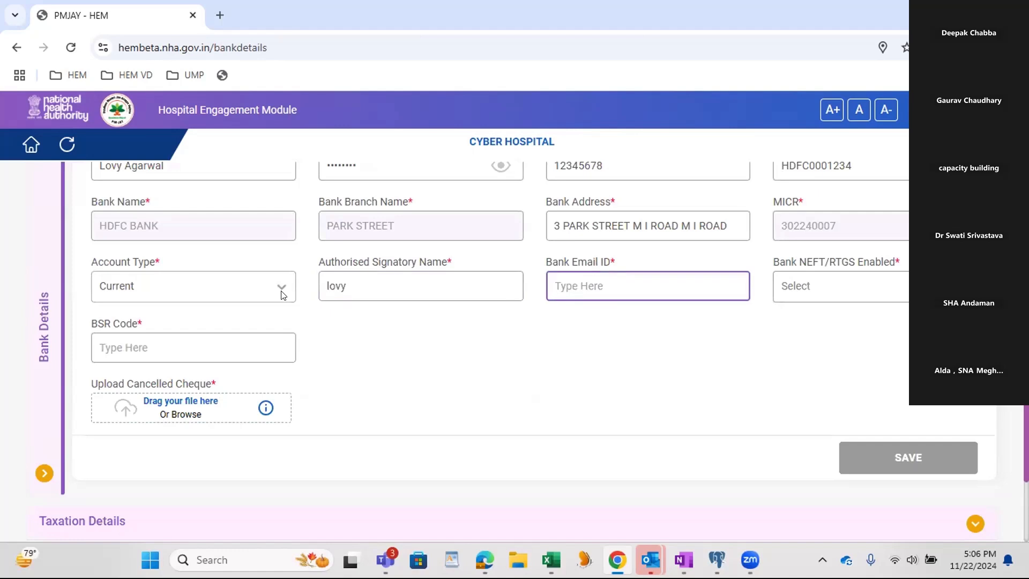
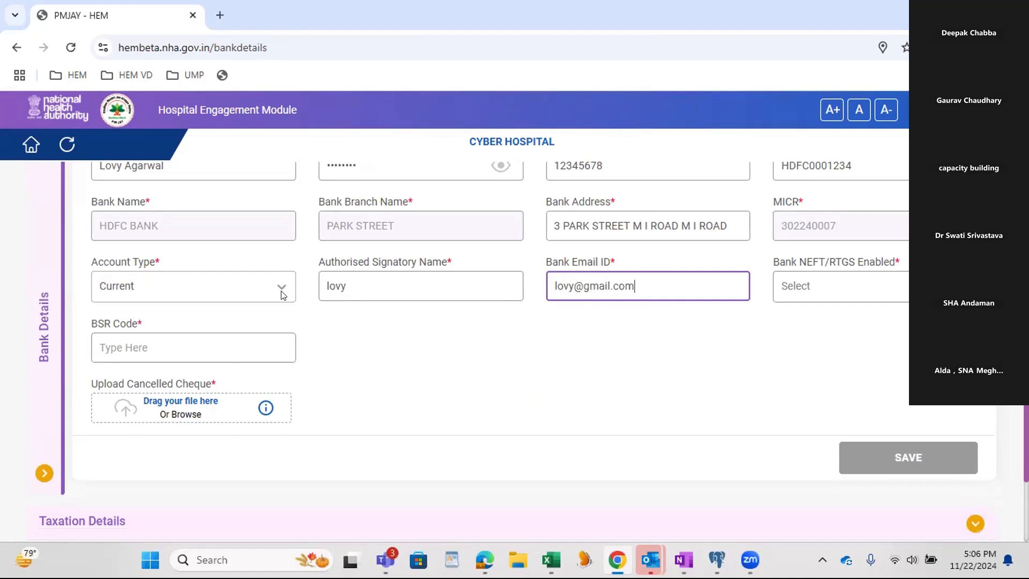
# Mark the account NEFT/RTGS enabled (Yes) and enter BSR code 4465675
pyautogui.click(835, 286)
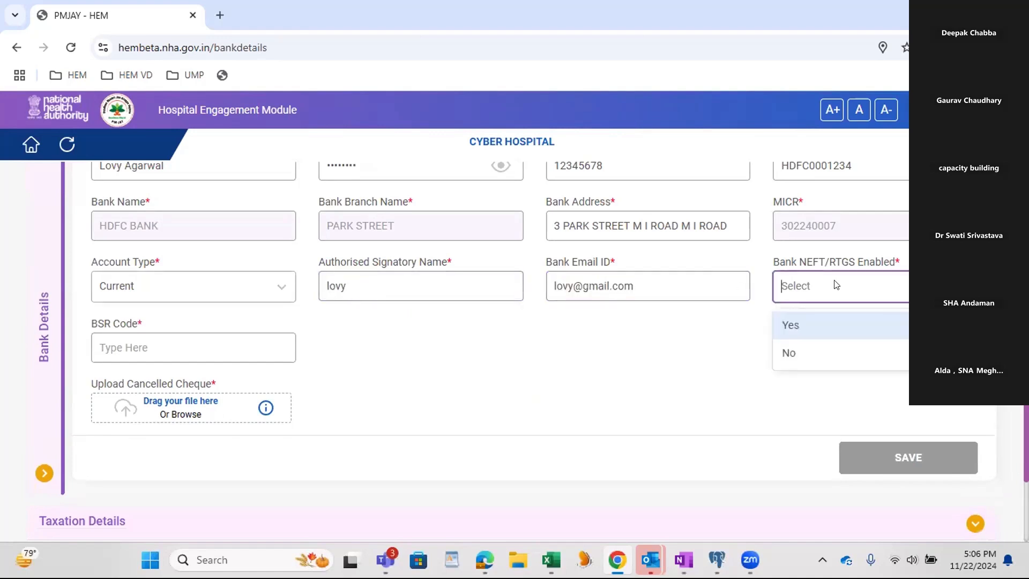
pyautogui.click(825, 329)
pyautogui.click(157, 347)
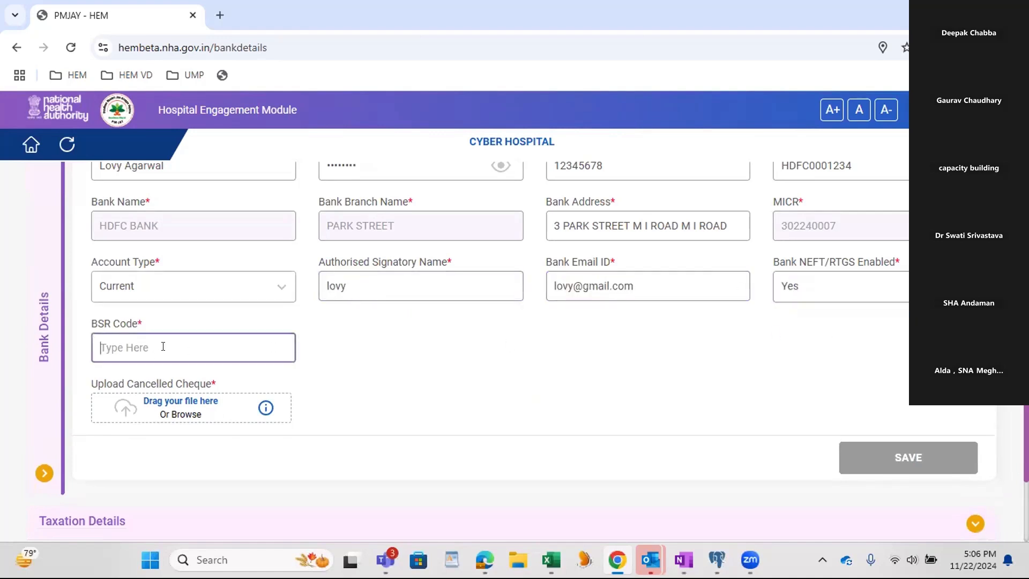
pyautogui.write('4465675')
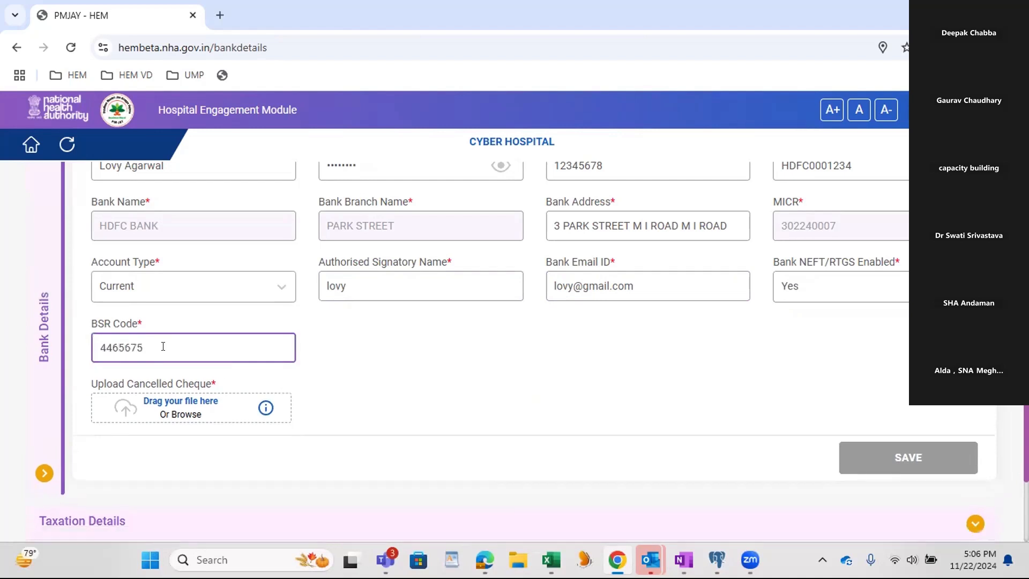
# Upload the OHS assessment PDF as the cancelled cheque and save the bank details
pyautogui.click(172, 414)
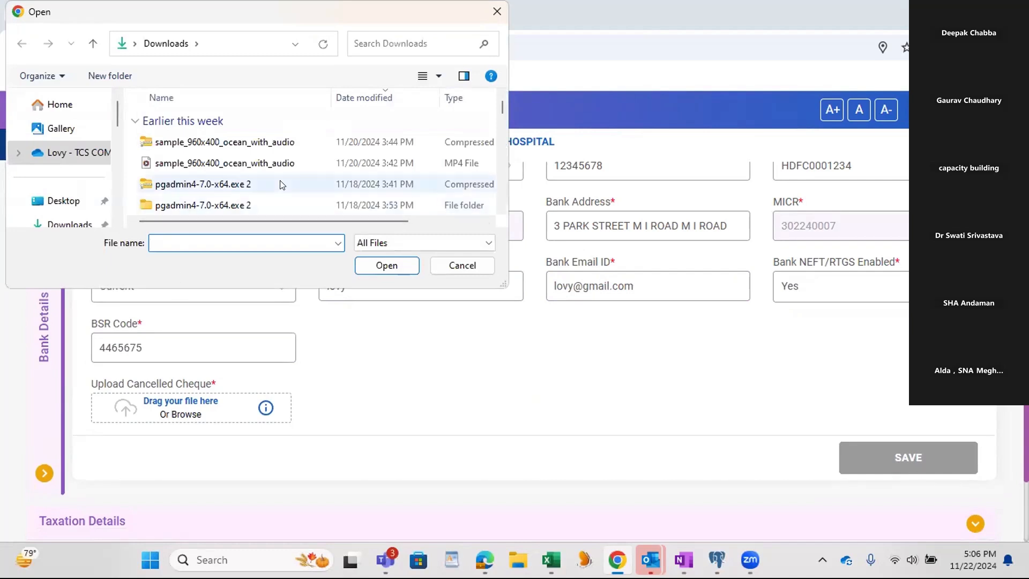
pyautogui.scroll(-3, 279, 190)
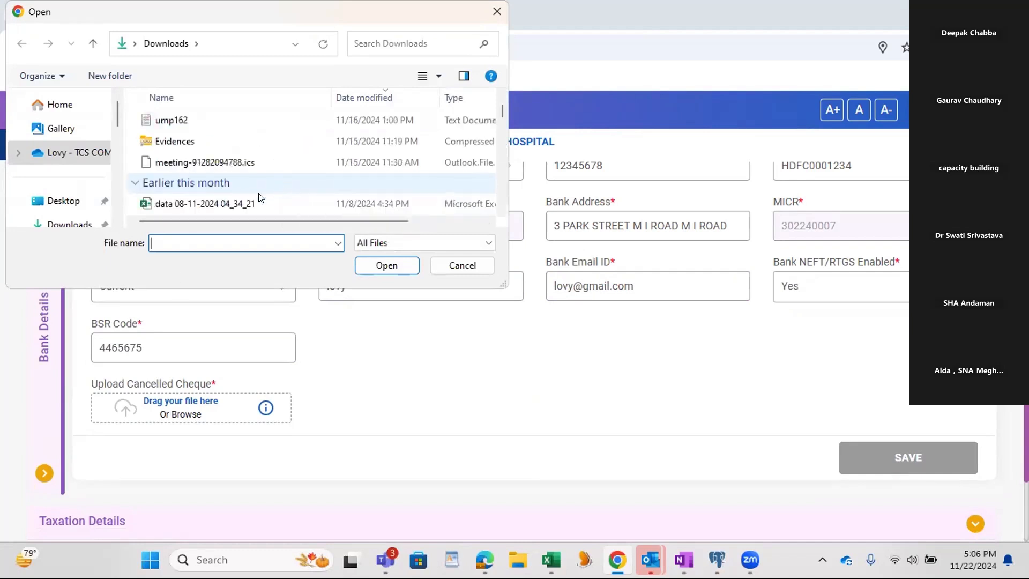
pyautogui.scroll(-1, 279, 189)
pyautogui.click(300, 204)
pyautogui.click(378, 265)
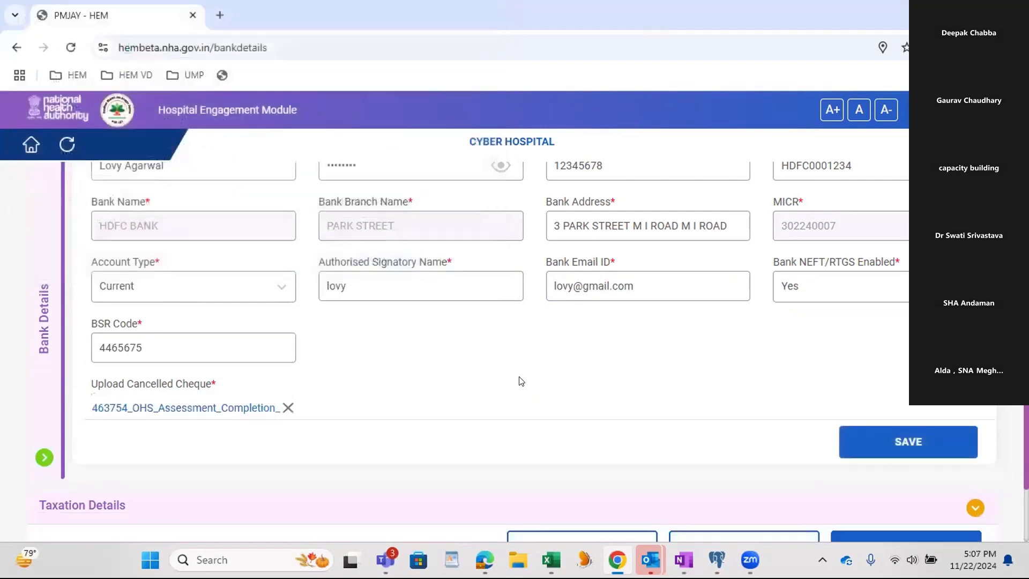
pyautogui.click(884, 443)
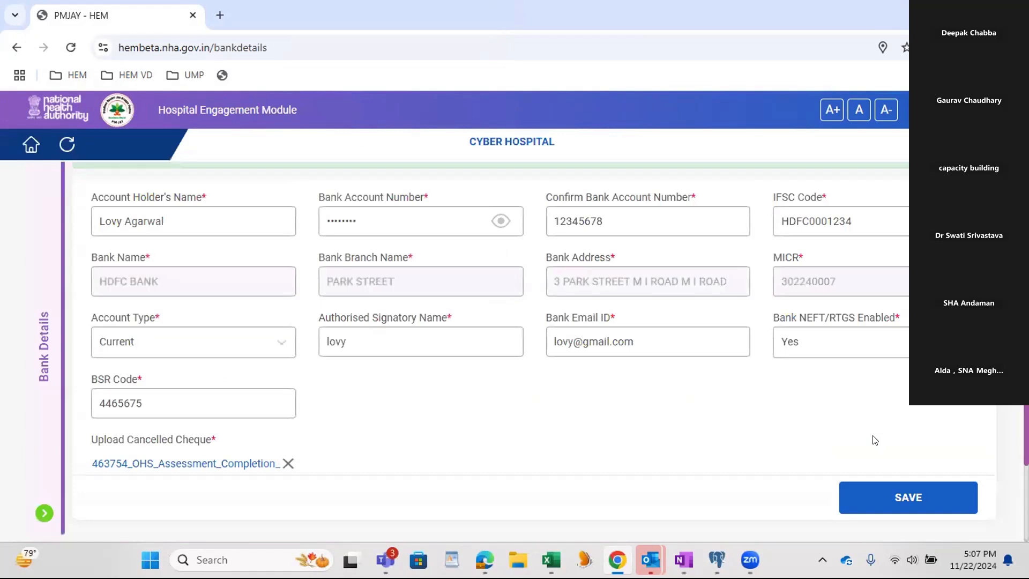
pyautogui.scroll(-1, 874, 440)
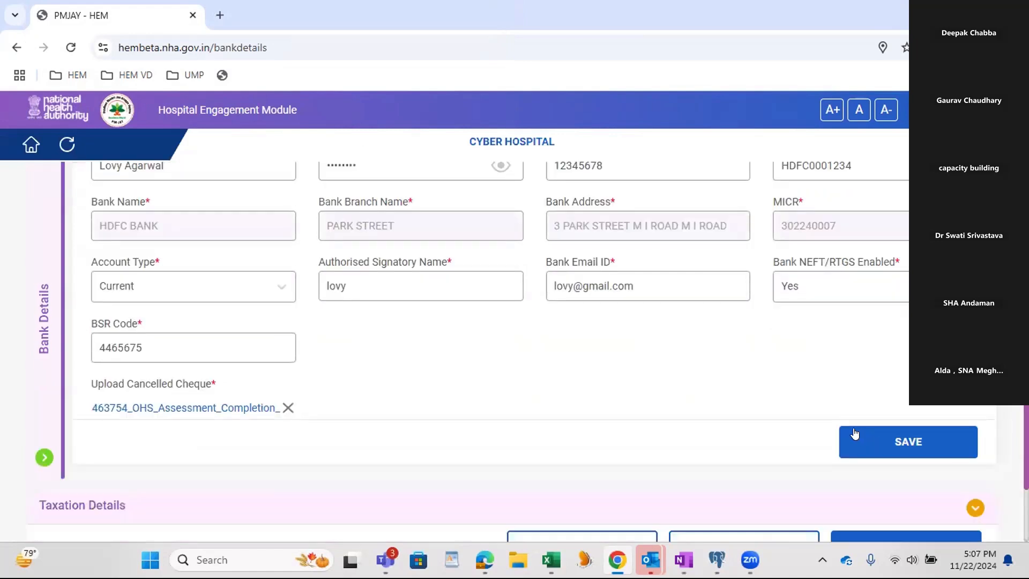
pyautogui.scroll(-2, 482, 363)
# Expand Taxation Details and enter the PAN number and the name on the PAN card
pyautogui.click(388, 415)
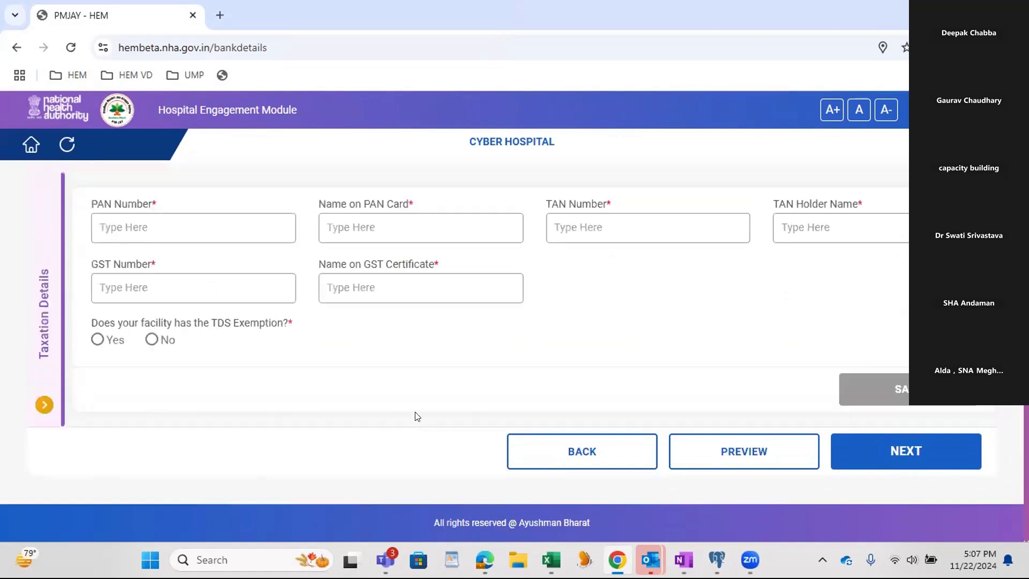
pyautogui.click(163, 300)
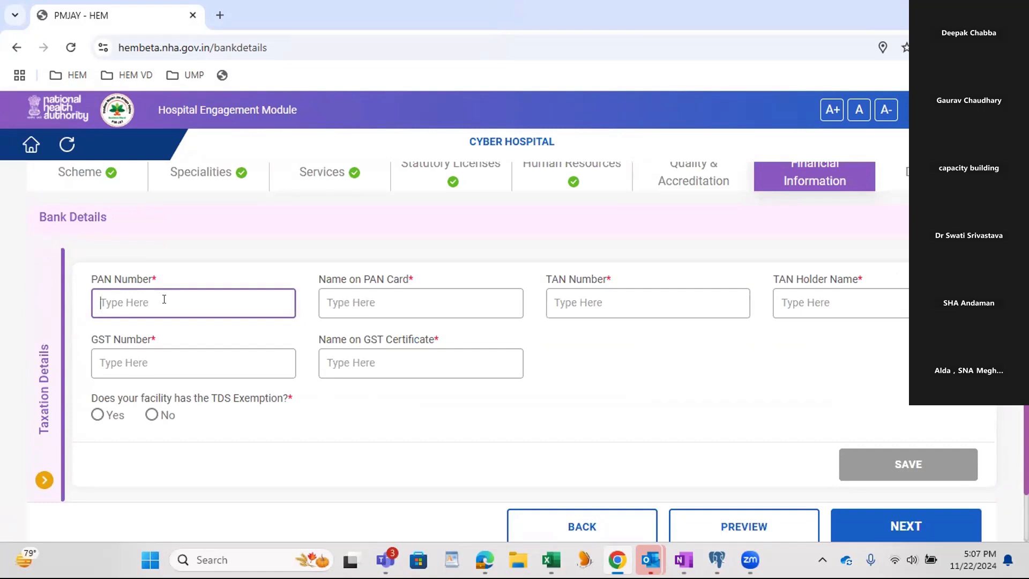
pyautogui.press('Tab')
pyautogui.write('Lovy')
pyautogui.press('Tab')
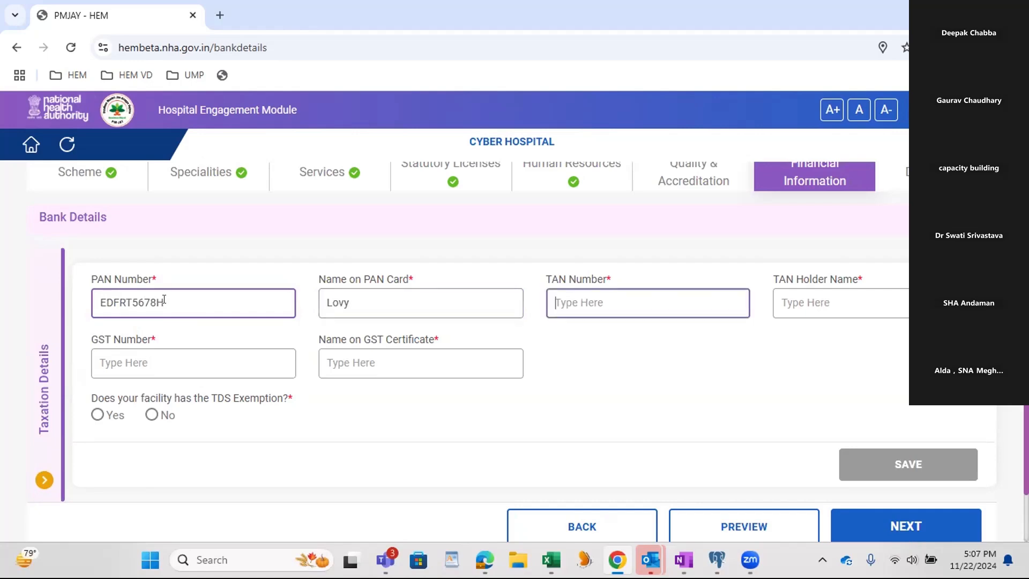
pyautogui.hotkey('alt', 'Tab')
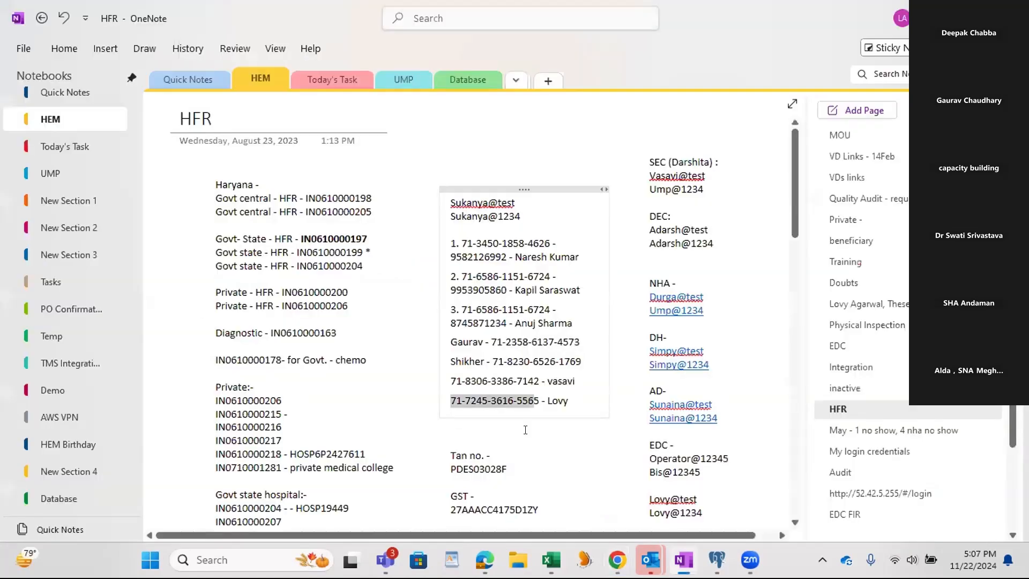
# Copy the TAN number from the OneNote notes into TAN Number and enter holder name 'xyz'
pyautogui.doubleClick(497, 469)
pyautogui.hotkey('ctrl', 'c')
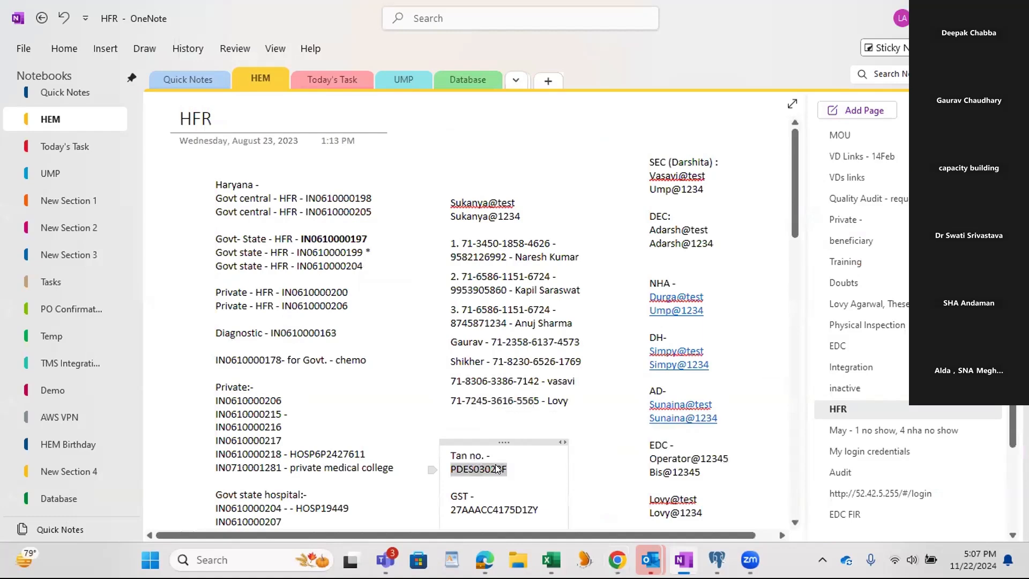
pyautogui.hotkey('alt', 'Tab')
pyautogui.hotkey('ctrl', 'v')
pyautogui.click(795, 300)
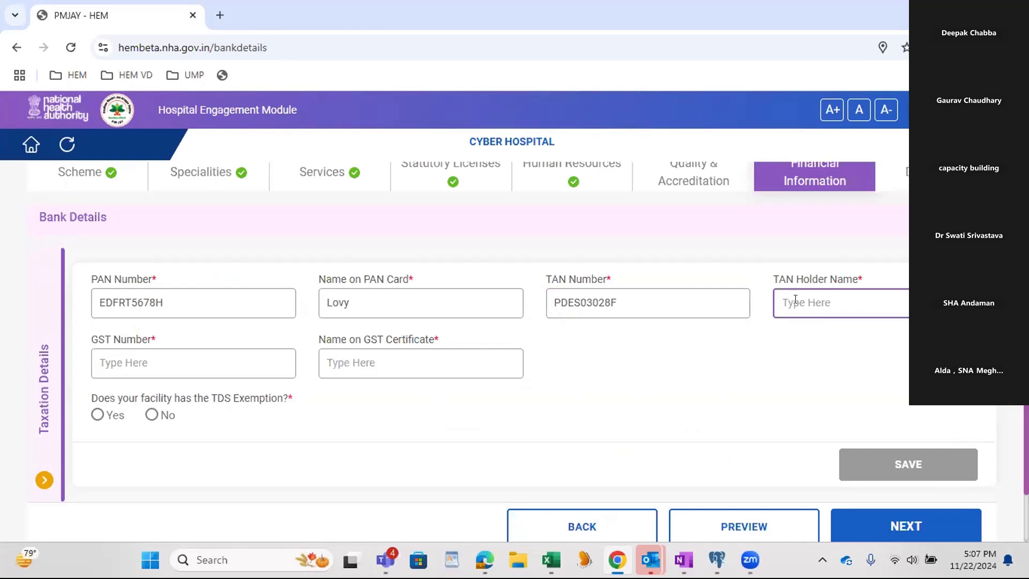
pyautogui.write('xyz')
# Copy the GST number from the OneNote notes into the GST Number field
pyautogui.hotkey('alt', 'Tab')
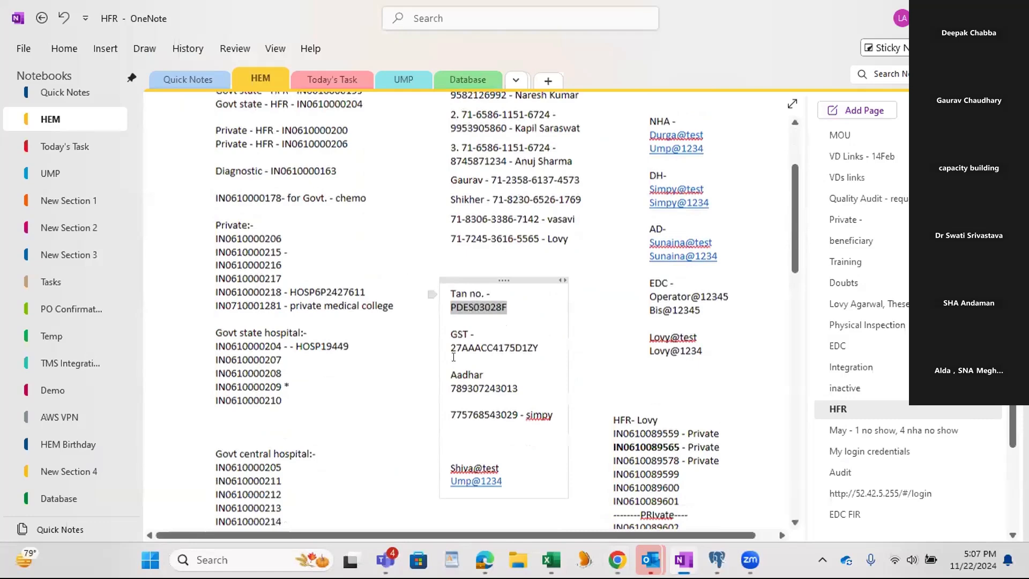
pyautogui.scroll(-1, 454, 356)
pyautogui.doubleClick(459, 337)
pyautogui.hotkey('ctrl', 'c')
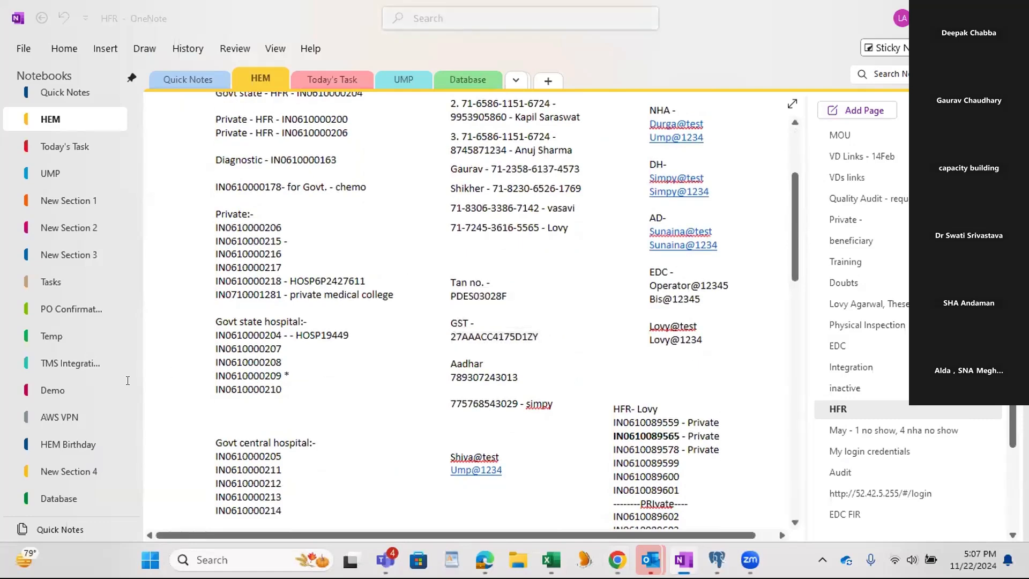
pyautogui.hotkey('alt', 'Tab')
pyautogui.hotkey('ctrl', 'v')
pyautogui.click(360, 362)
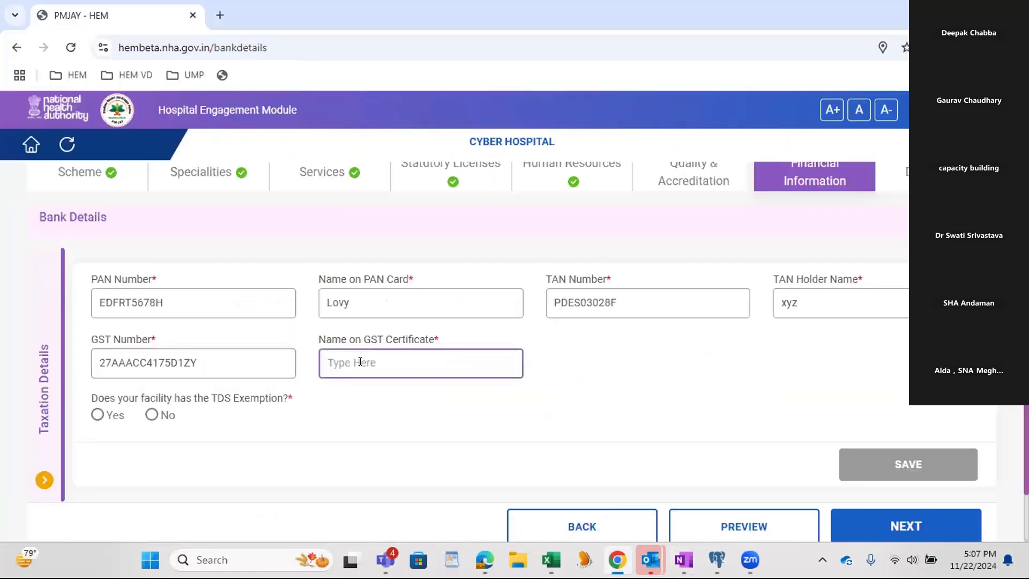
# Enter 'gst nam' as the GST certificate name and answer Yes to TDS exemption
pyautogui.write('gst name')
pyautogui.scroll(-2, 224, 415)
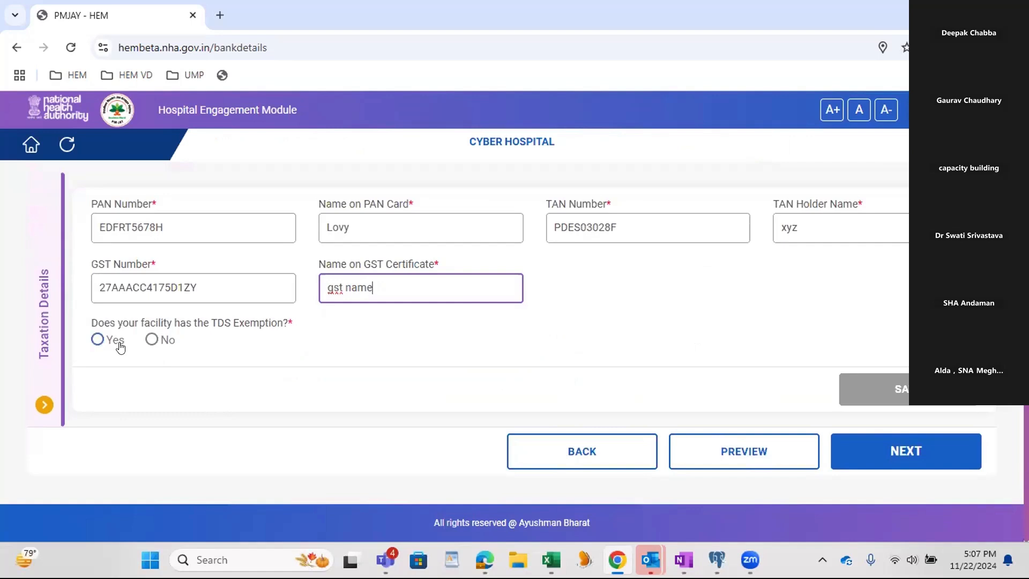
pyautogui.click(152, 339)
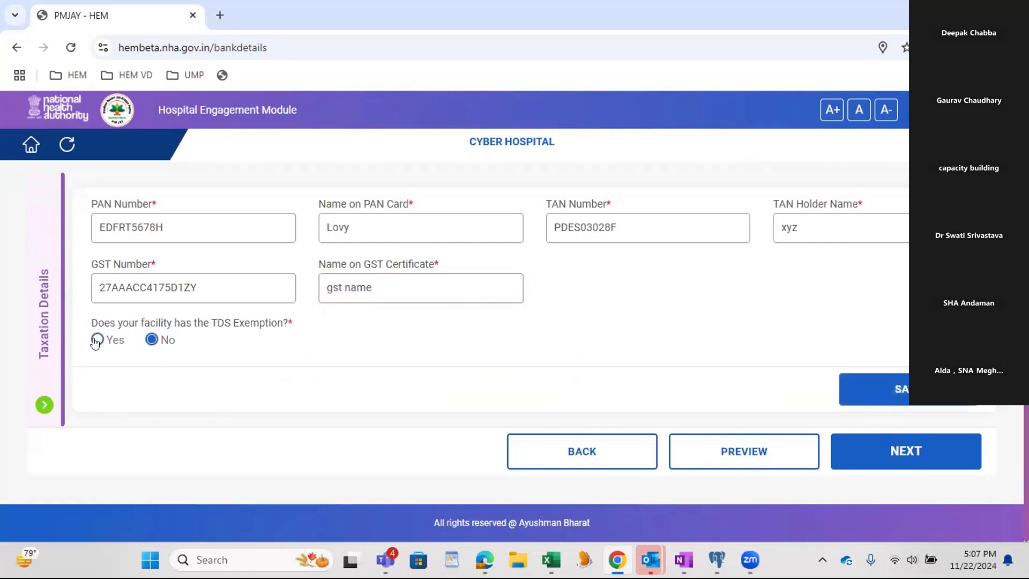
pyautogui.click(96, 340)
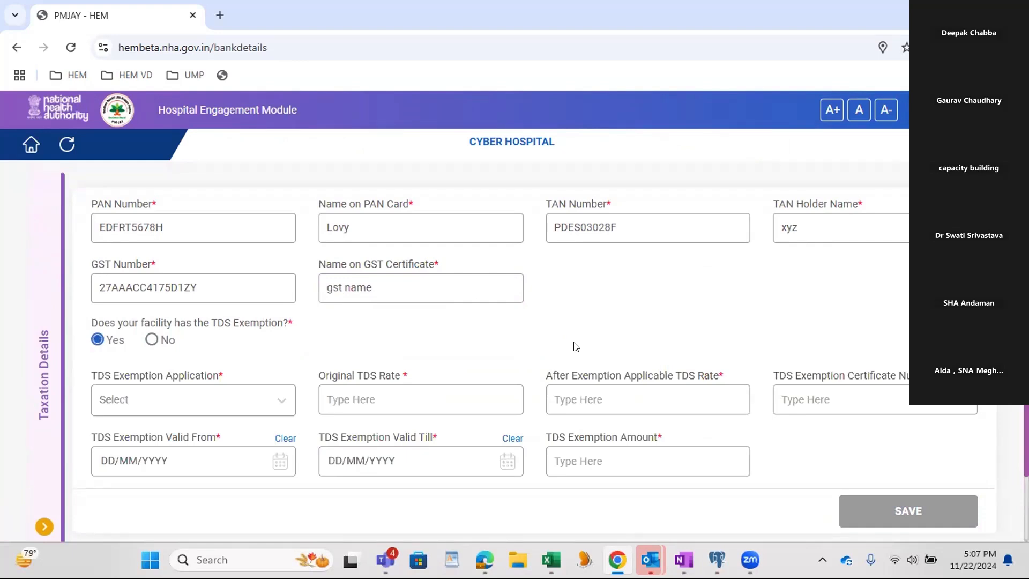
# Choose the 17(2) B Form application, set both TDS rates to 5, and certificate number 56
pyautogui.scroll(-3, 429, 287)
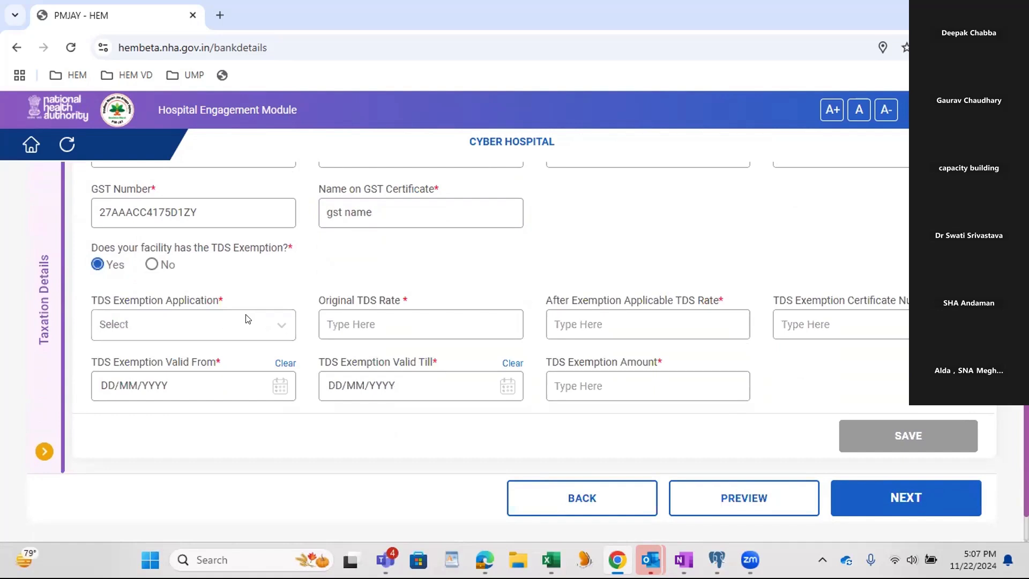
pyautogui.click(232, 323)
pyautogui.click(183, 364)
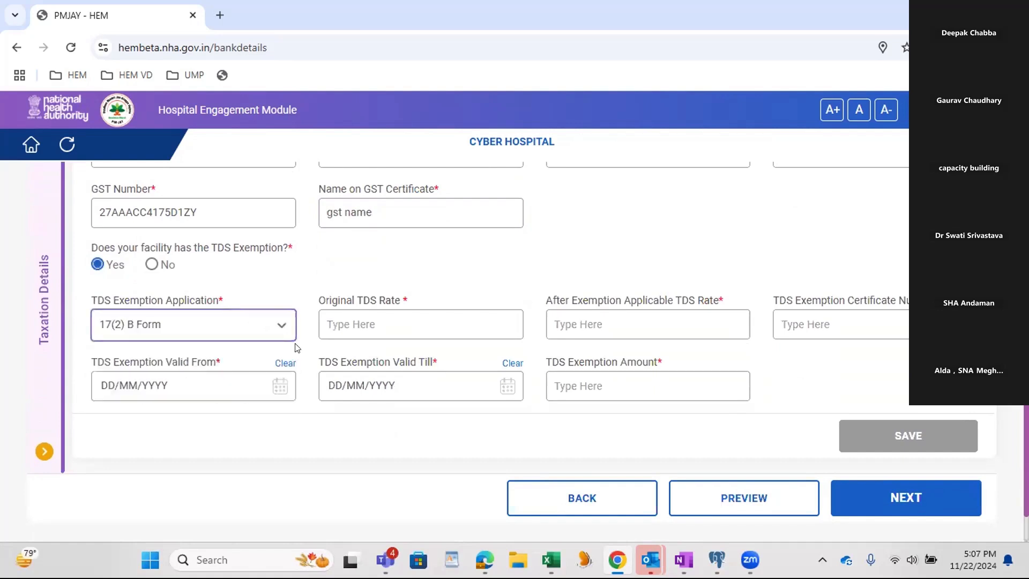
pyautogui.click(341, 319)
pyautogui.write('5')
pyautogui.click(625, 317)
pyautogui.write('5')
pyautogui.click(778, 321)
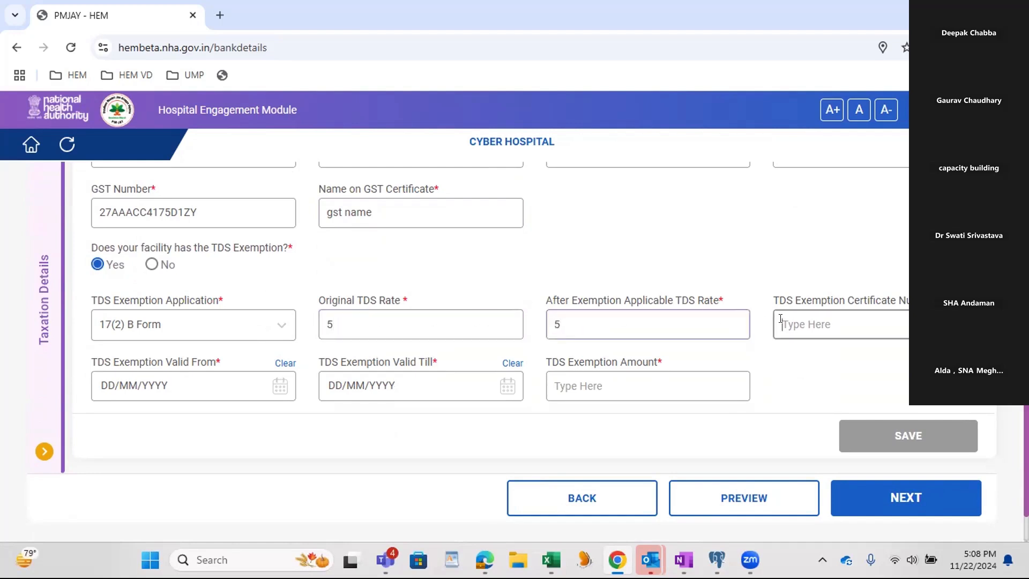
pyautogui.write('56')
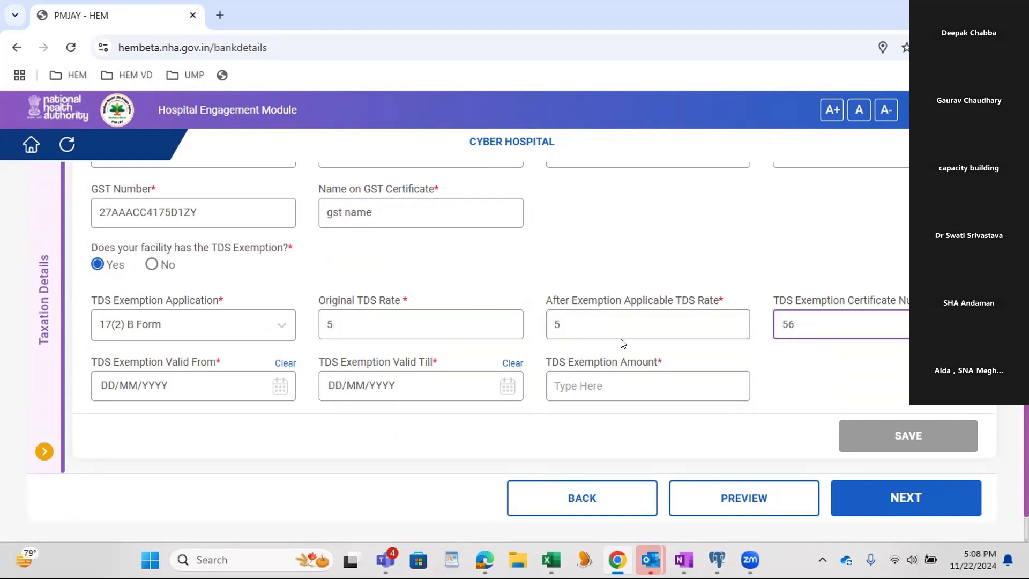
# Set exemption validity 06/11/2024 to 29/11/2024 and amount 5, save, and continue to Documents
pyautogui.click(161, 386)
pyautogui.click(185, 517)
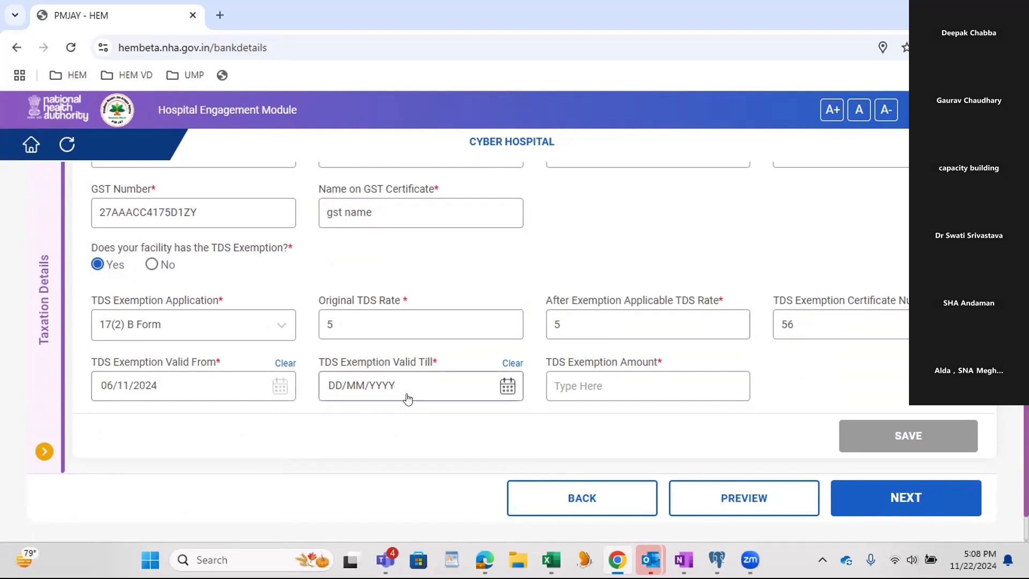
pyautogui.click(407, 396)
pyautogui.scroll(-2, 465, 483)
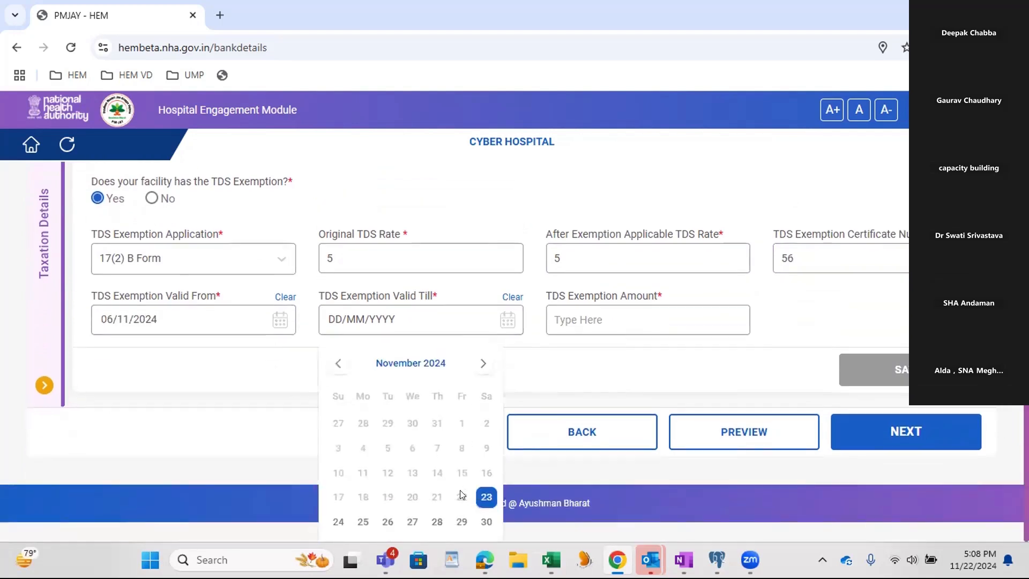
pyautogui.click(453, 521)
pyautogui.click(611, 329)
pyautogui.write('5')
pyautogui.click(776, 319)
pyautogui.click(872, 392)
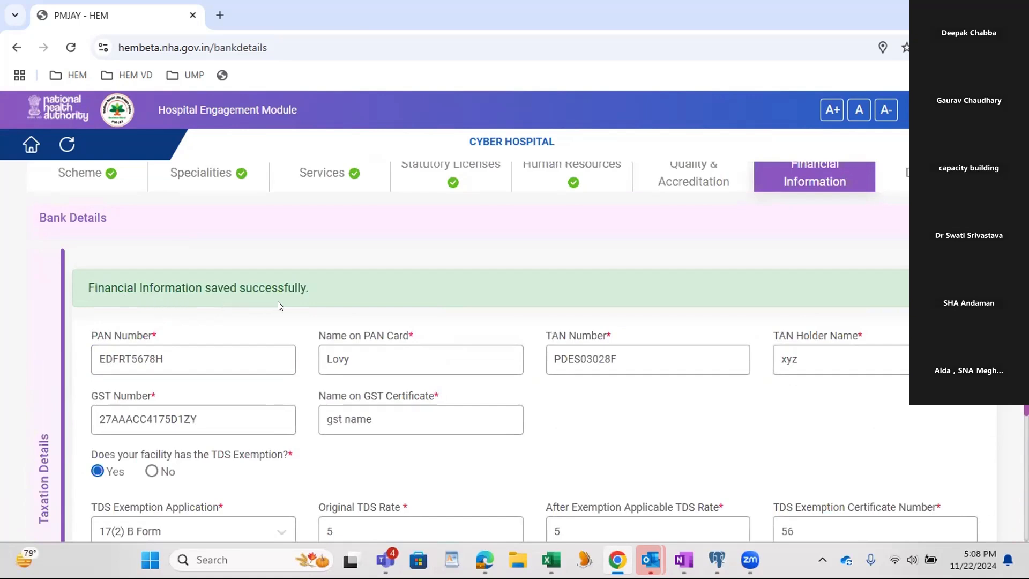
pyautogui.scroll(-5, 620, 340)
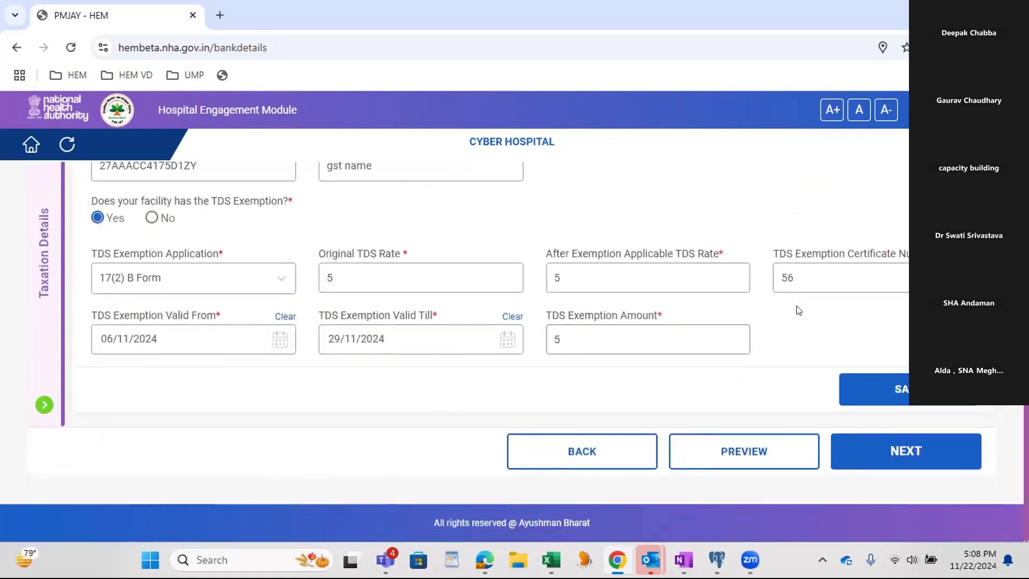
pyautogui.click(873, 455)
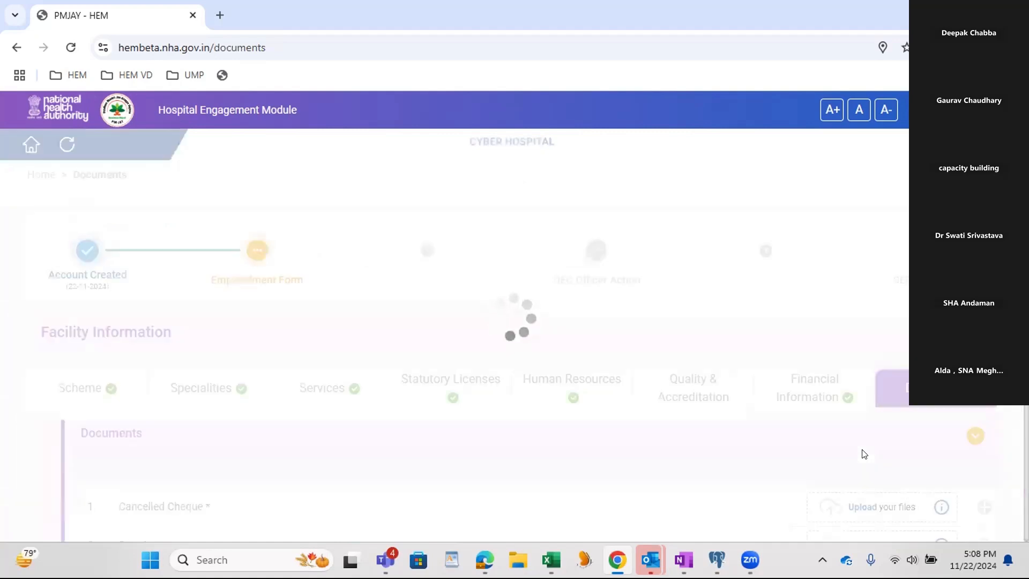
# Attach the OHS assessment PDF to Cancelled Cheque, PAN Card, Legal Entity, Service Tax and laboratory tie-up rows
pyautogui.scroll(-3, 644, 419)
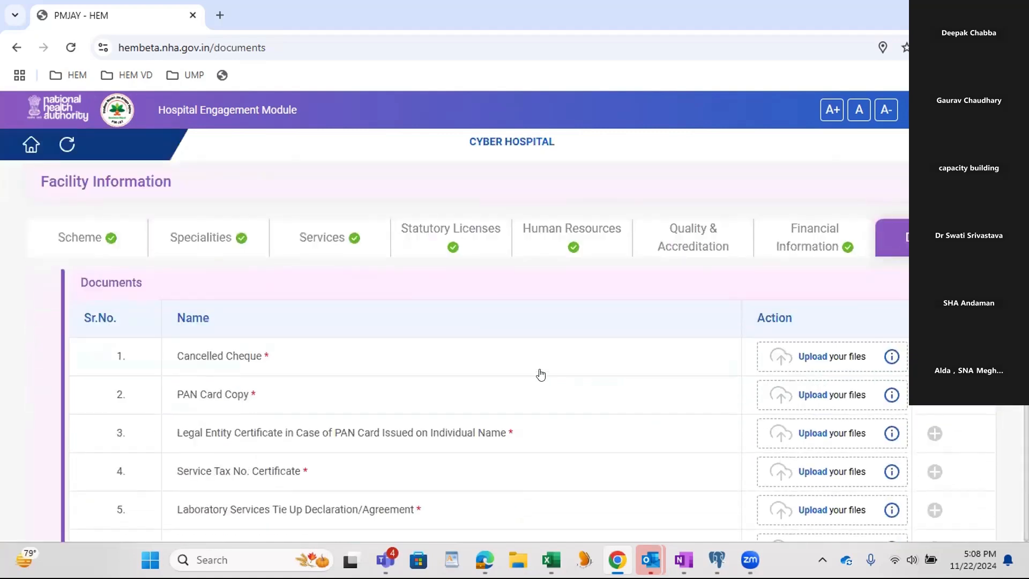
pyautogui.scroll(-2, 536, 370)
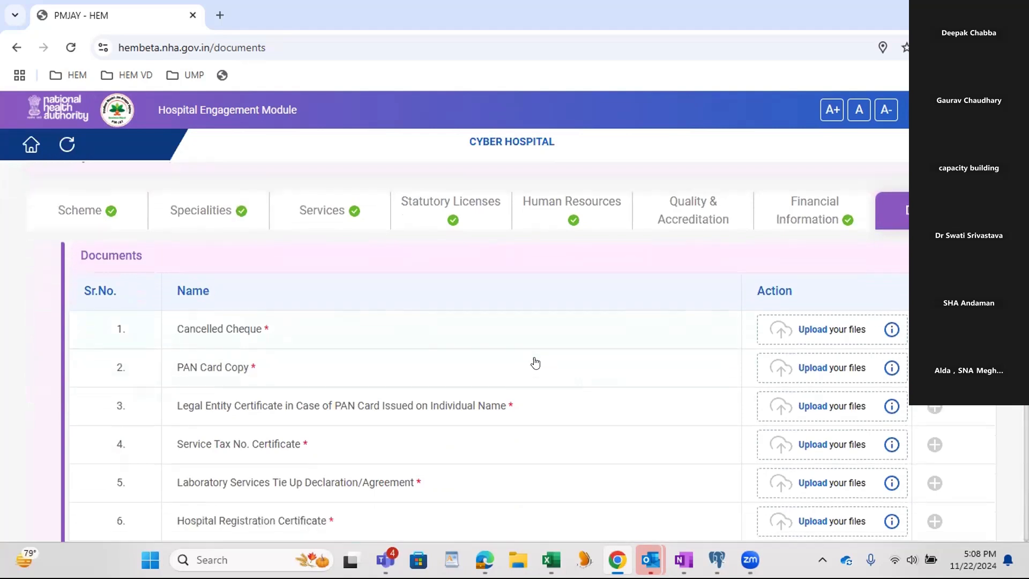
pyautogui.click(786, 279)
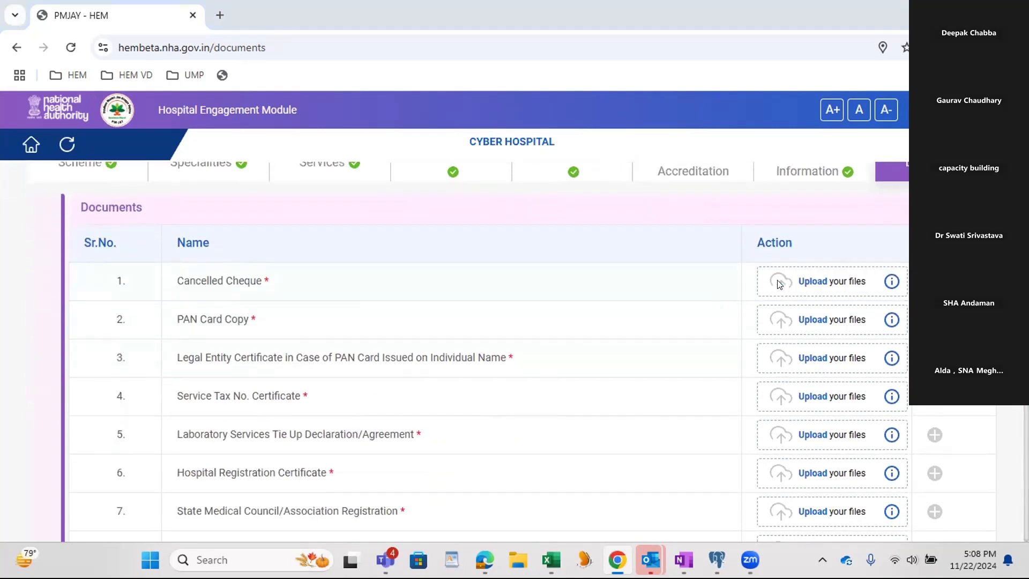
pyautogui.scroll(-3, 279, 200)
pyautogui.scroll(-3, 278, 200)
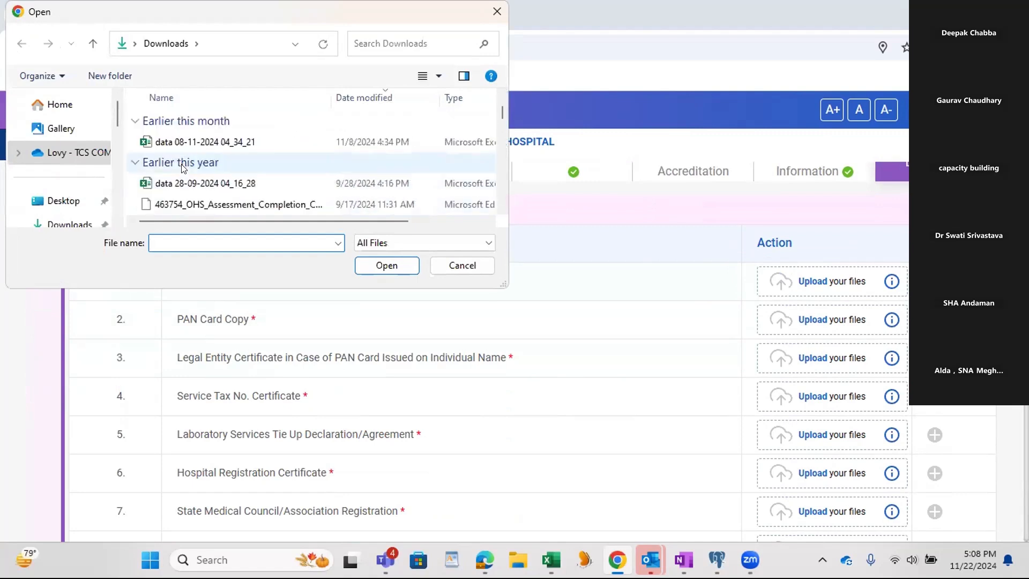
pyautogui.click(172, 141)
pyautogui.moveTo(173, 141); pyautogui.dragTo(750, 279)
pyautogui.moveTo(247, 143); pyautogui.dragTo(787, 331)
pyautogui.moveTo(255, 144); pyautogui.dragTo(766, 353)
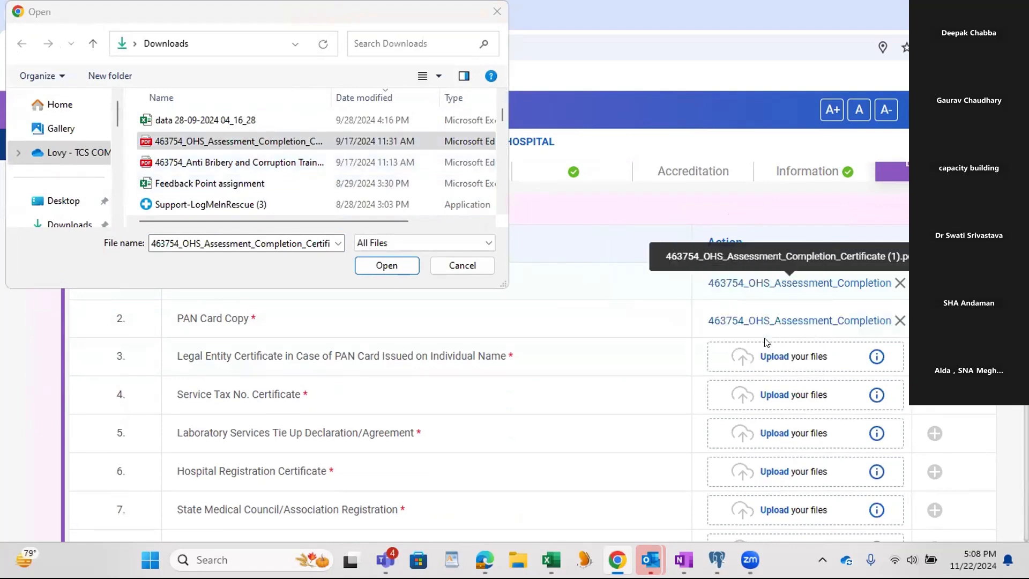
pyautogui.moveTo(252, 142); pyautogui.dragTo(779, 433)
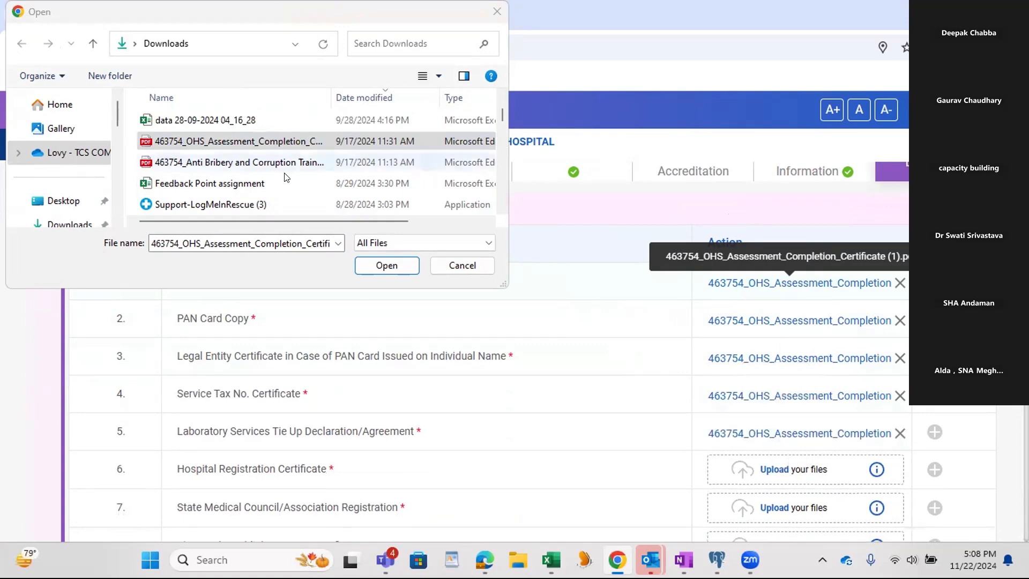
pyautogui.moveTo(243, 141); pyautogui.dragTo(763, 461)
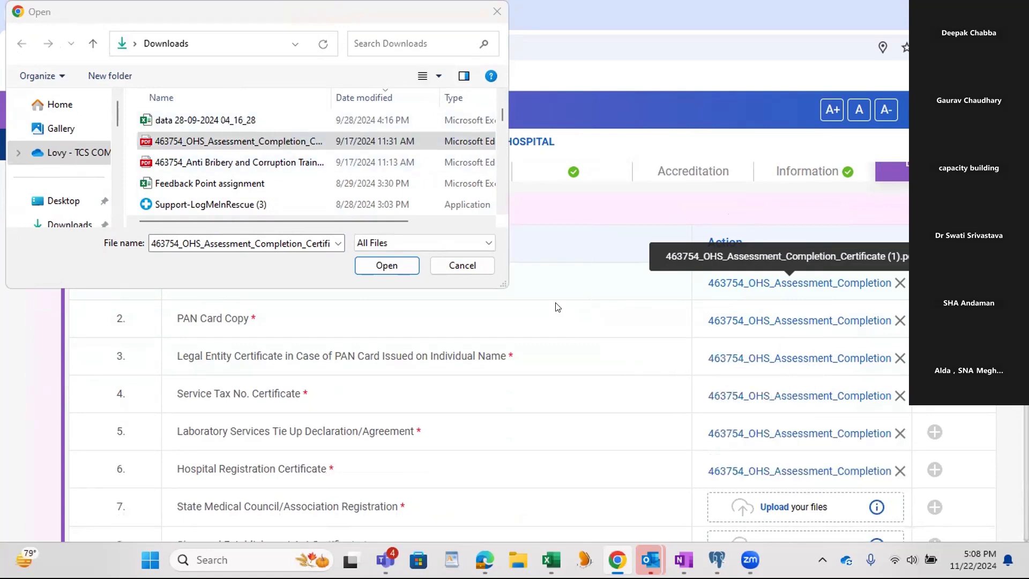
# Attach the OHS PDF to State Medical Council, Shop and Establishment, entity relationship, Tax Exemption, 17(2) B Form and FSSAI rows
pyautogui.scroll(-3, 552, 306)
pyautogui.click(205, 141)
pyautogui.moveTo(206, 141); pyautogui.dragTo(779, 353)
pyautogui.moveTo(241, 141); pyautogui.dragTo(768, 397)
pyautogui.moveTo(205, 141); pyautogui.dragTo(788, 427)
pyautogui.scroll(-2, 547, 322)
pyautogui.moveTo(267, 153); pyautogui.dragTo(785, 396)
pyautogui.moveTo(270, 135); pyautogui.dragTo(812, 433)
pyautogui.moveTo(300, 141); pyautogui.dragTo(811, 481)
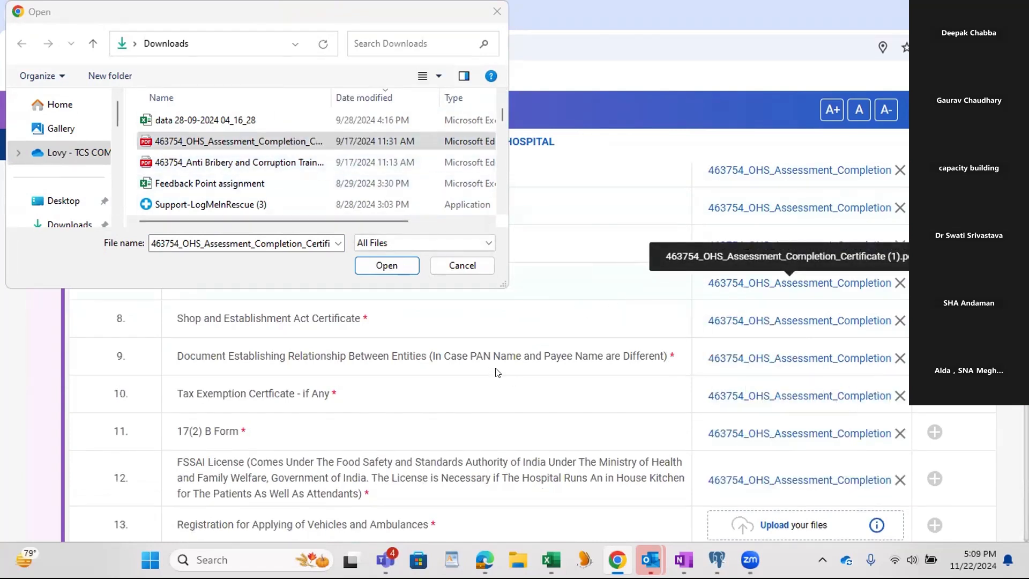
pyautogui.scroll(-3, 494, 372)
pyautogui.moveTo(256, 153); pyautogui.dragTo(803, 395)
# Fix the file selection and attach the OHS PDF to the vehicles, narcotic drugs licence and following rows
pyautogui.moveTo(392, 221); pyautogui.dragTo(240, 200)
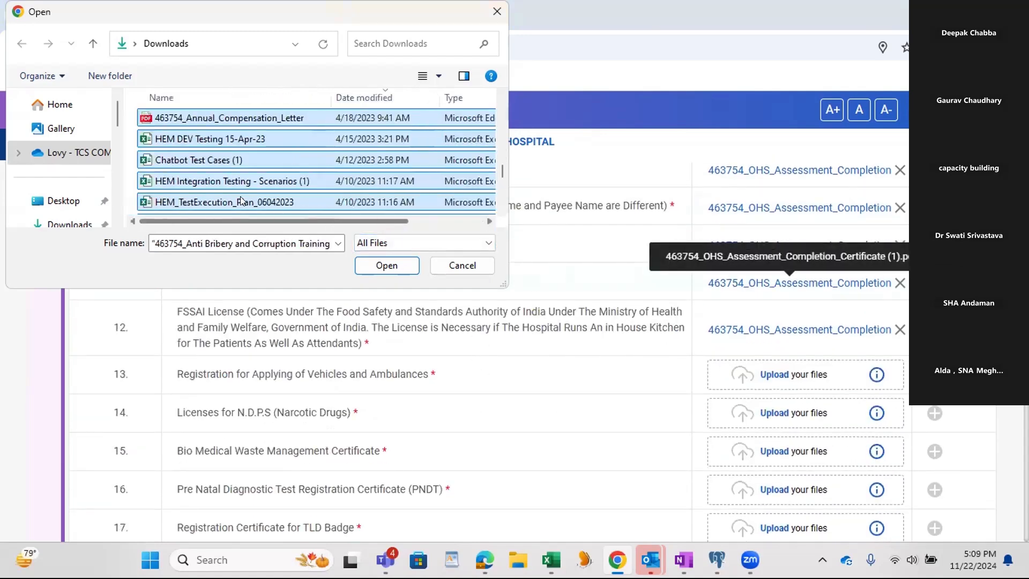
pyautogui.click(262, 117)
pyautogui.scroll(10, 263, 155)
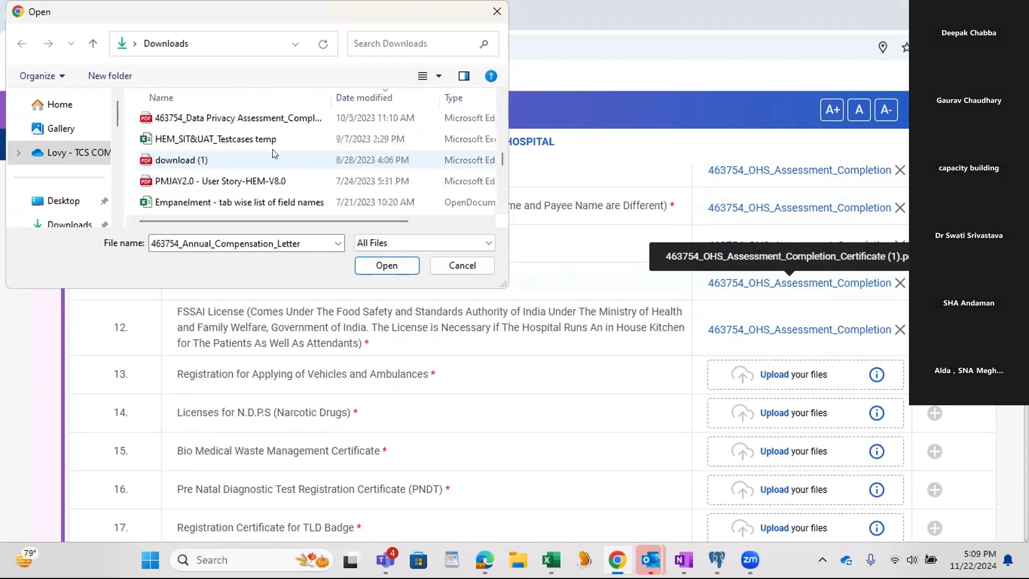
pyautogui.scroll(-1, 248, 156)
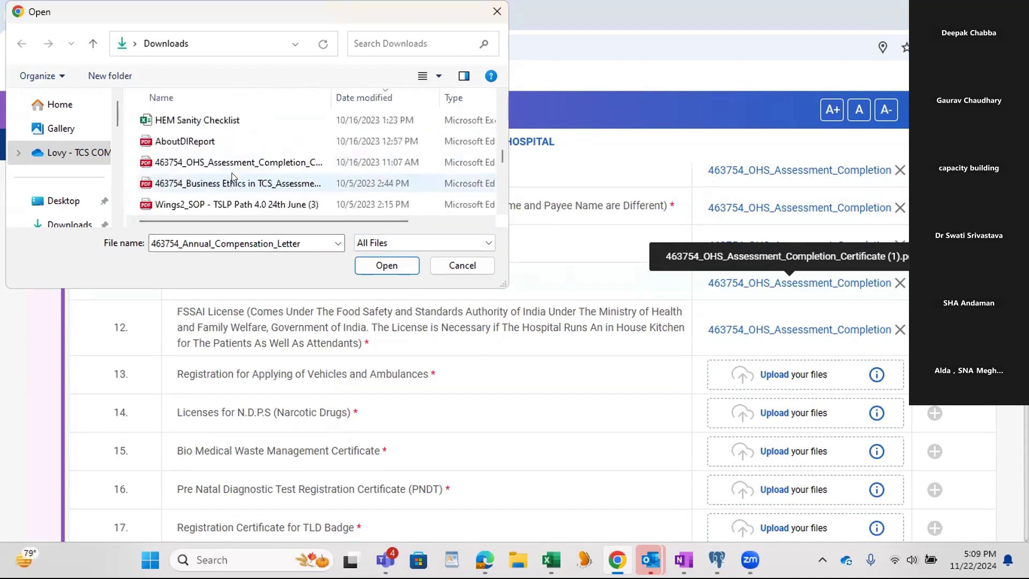
pyautogui.click(185, 162)
pyautogui.moveTo(152, 167); pyautogui.dragTo(777, 375)
pyautogui.moveTo(283, 165); pyautogui.dragTo(750, 412)
pyautogui.moveTo(269, 166); pyautogui.dragTo(801, 488)
pyautogui.moveTo(302, 172); pyautogui.dragTo(788, 525)
# Attach the OHS PDF to the Cath Lab registration, hospital photos and next document rows
pyautogui.scroll(-4, 558, 367)
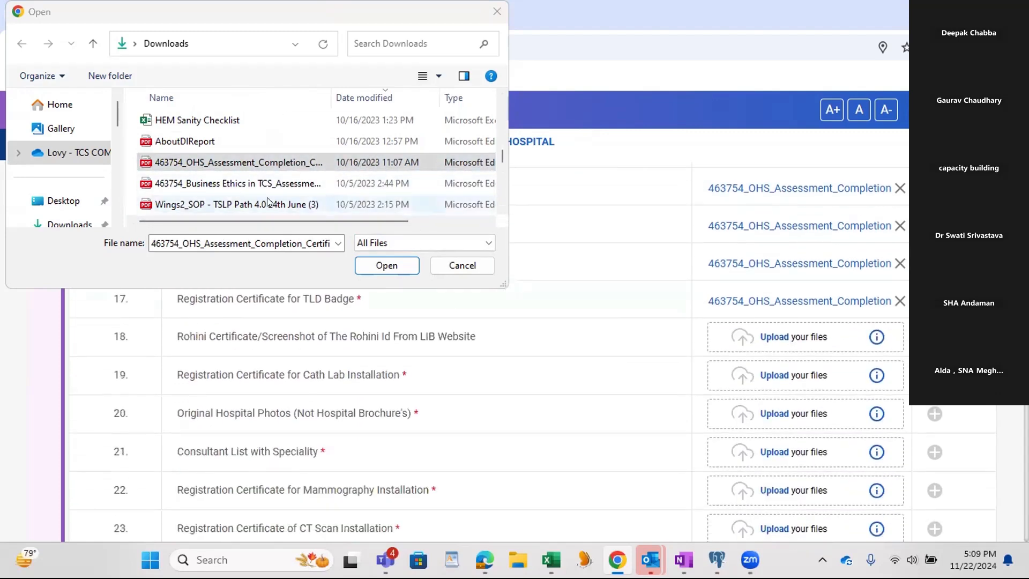
pyautogui.moveTo(236, 162); pyautogui.dragTo(725, 373)
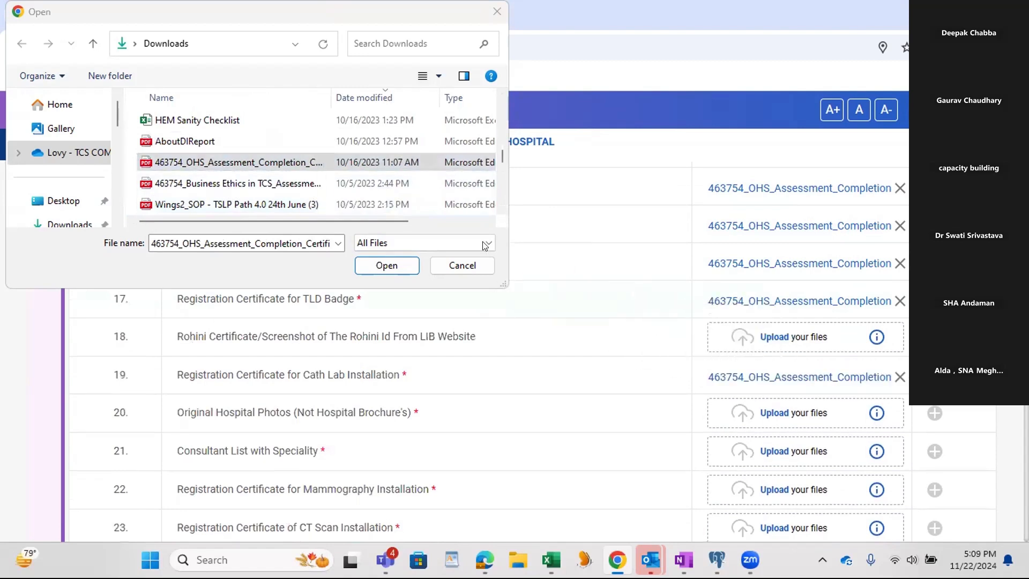
pyautogui.moveTo(235, 162); pyautogui.dragTo(718, 410)
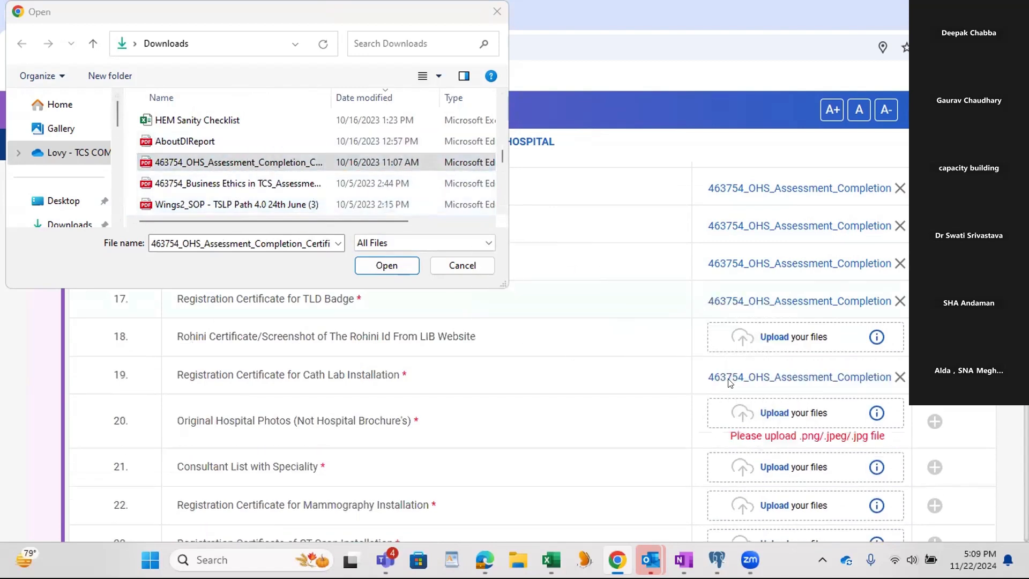
pyautogui.moveTo(270, 165); pyautogui.dragTo(766, 467)
pyautogui.scroll(-1, 515, 426)
pyautogui.scroll(-1, 515, 426)
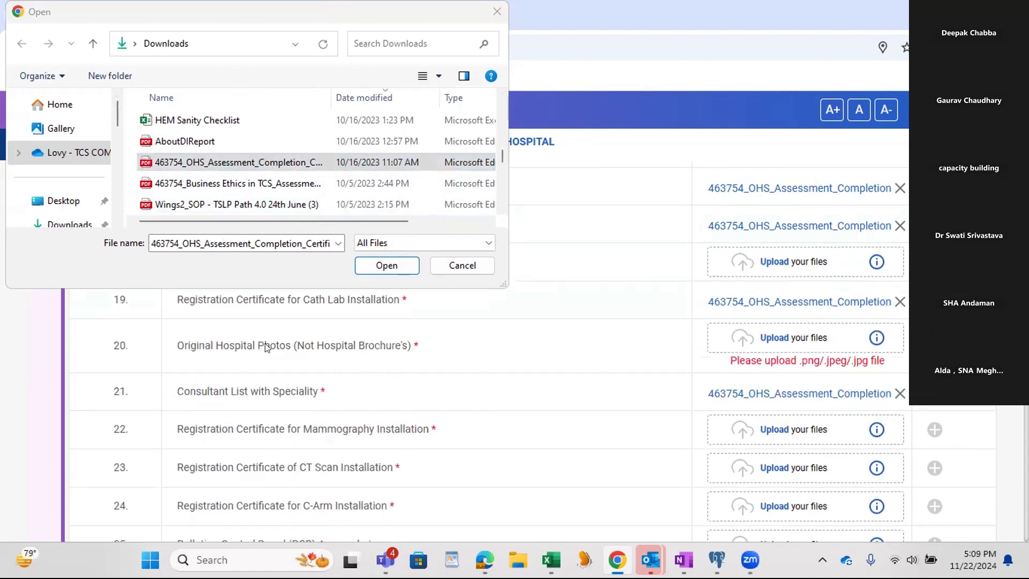
# Attach image.png to the next row and the discounted voucher PDF to the row after it
pyautogui.click(249, 164)
pyautogui.scroll(-10, 242, 167)
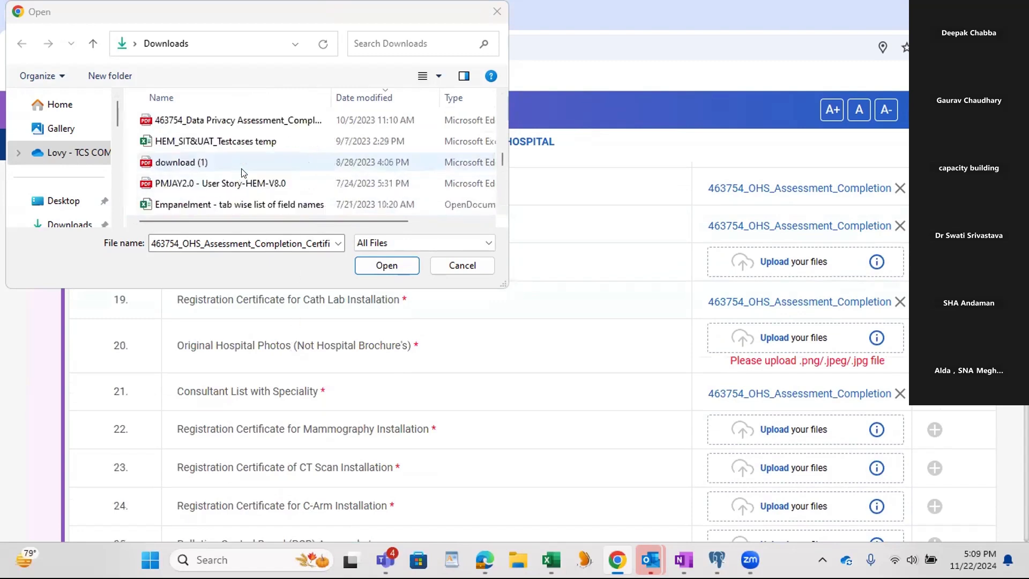
pyautogui.scroll(-2, 242, 172)
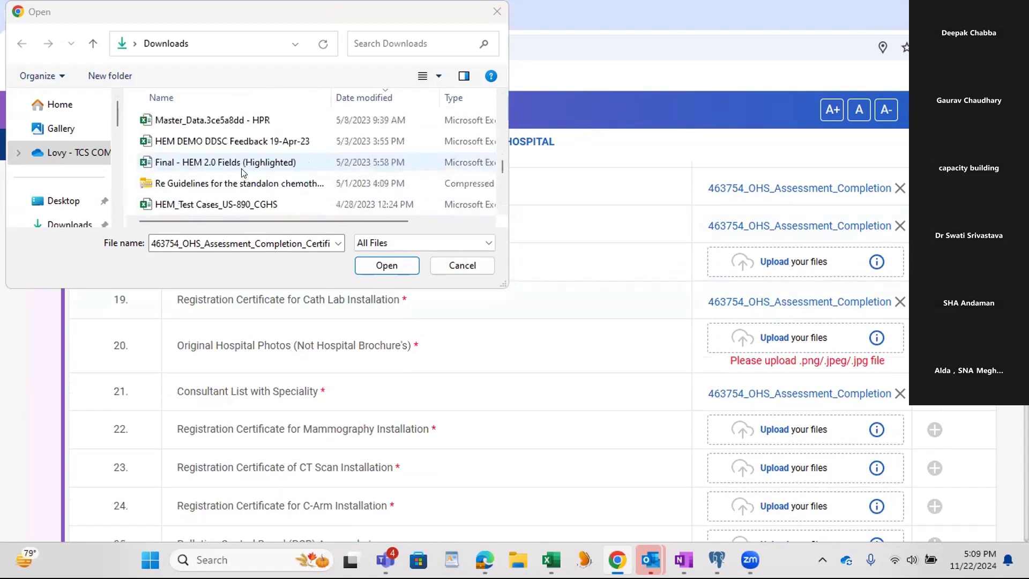
pyautogui.scroll(-8, 242, 172)
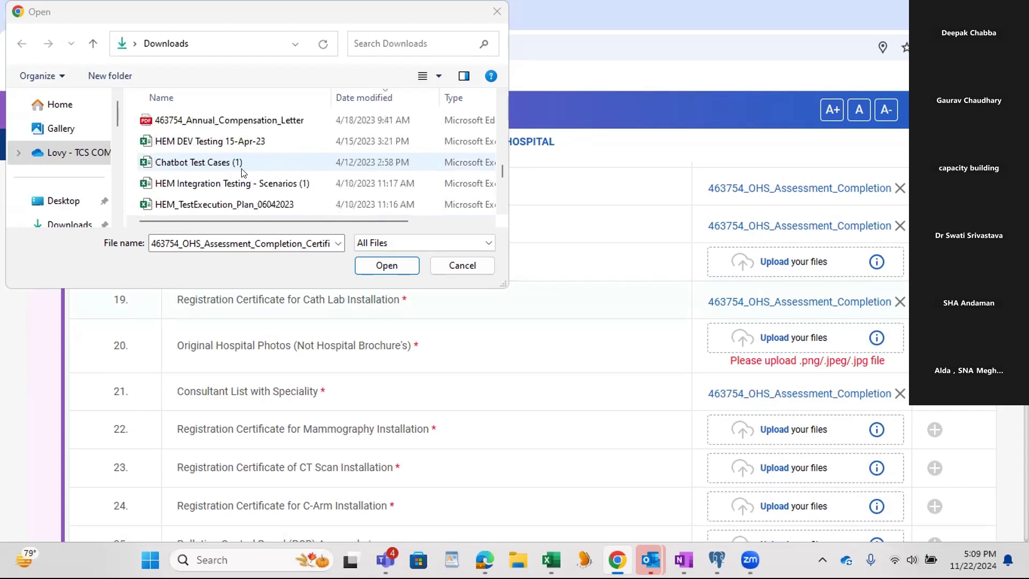
pyautogui.scroll(-8, 243, 172)
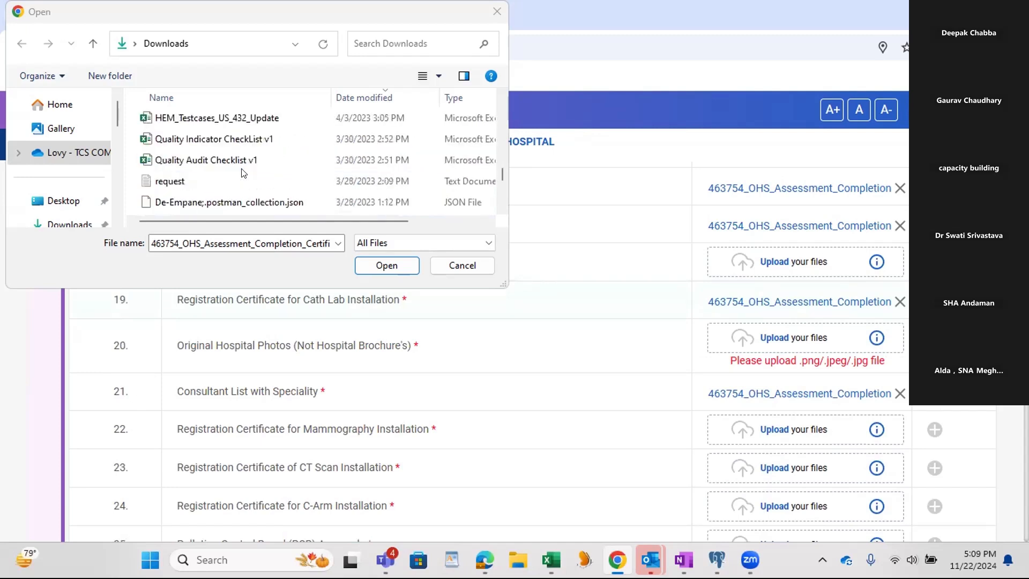
pyautogui.click(209, 202)
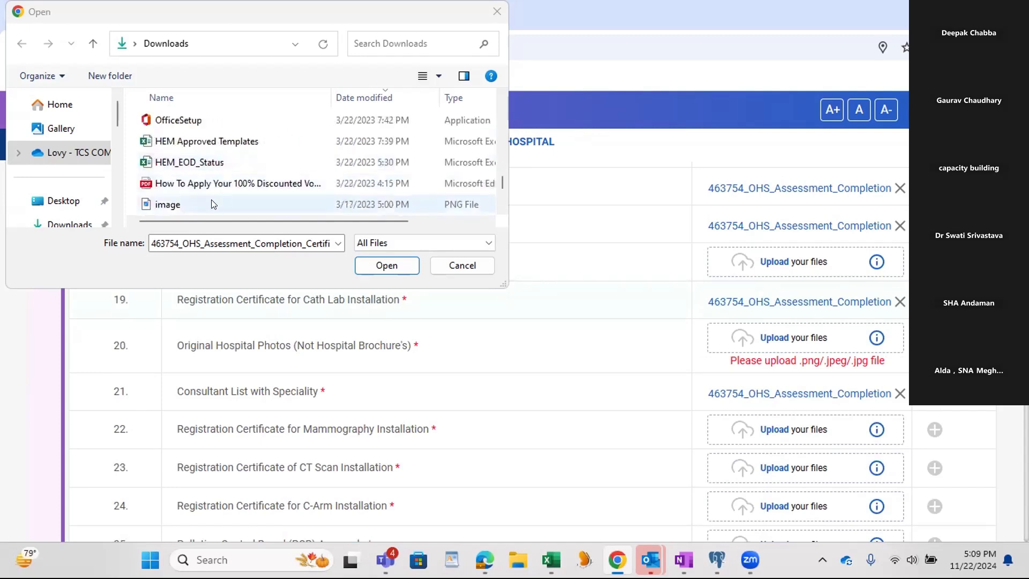
pyautogui.moveTo(162, 208); pyautogui.dragTo(782, 332)
pyautogui.scroll(-1, 234, 166)
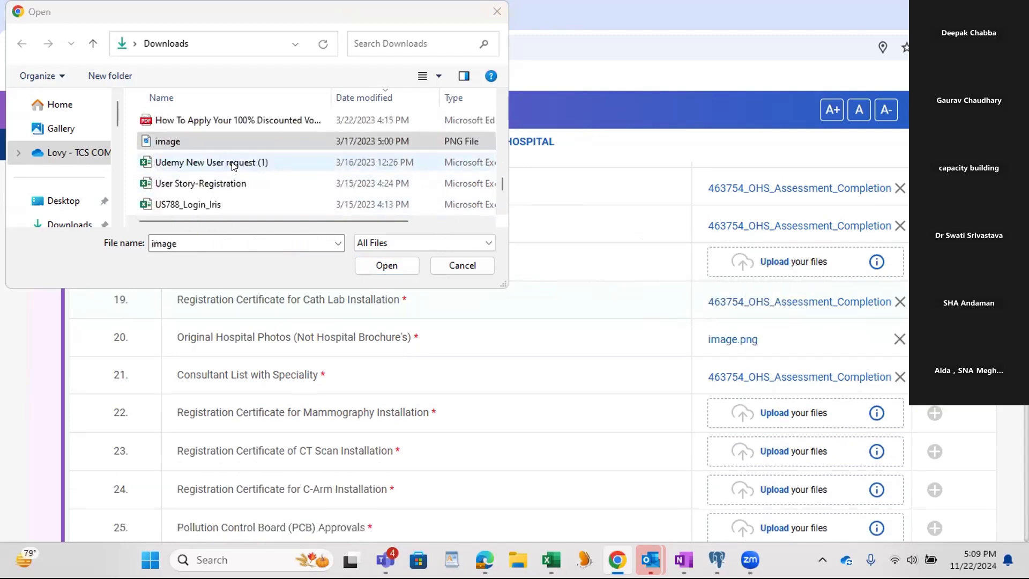
pyautogui.click(224, 123)
pyautogui.moveTo(231, 128); pyautogui.dragTo(815, 425)
# Attach the voucher PDF to CT Scan, C-Arm, Pollution Control, Blood Bank, AERB, pathologist and MTP rows
pyautogui.scroll(-1, 581, 319)
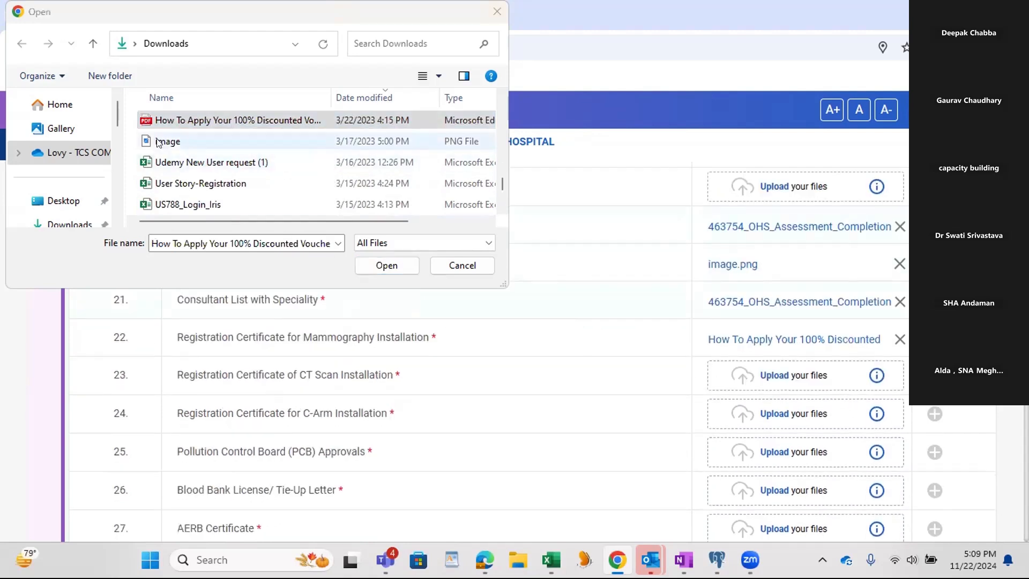
pyautogui.moveTo(171, 122); pyautogui.dragTo(775, 369)
pyautogui.moveTo(217, 110); pyautogui.dragTo(778, 408)
pyautogui.moveTo(260, 121); pyautogui.dragTo(777, 448)
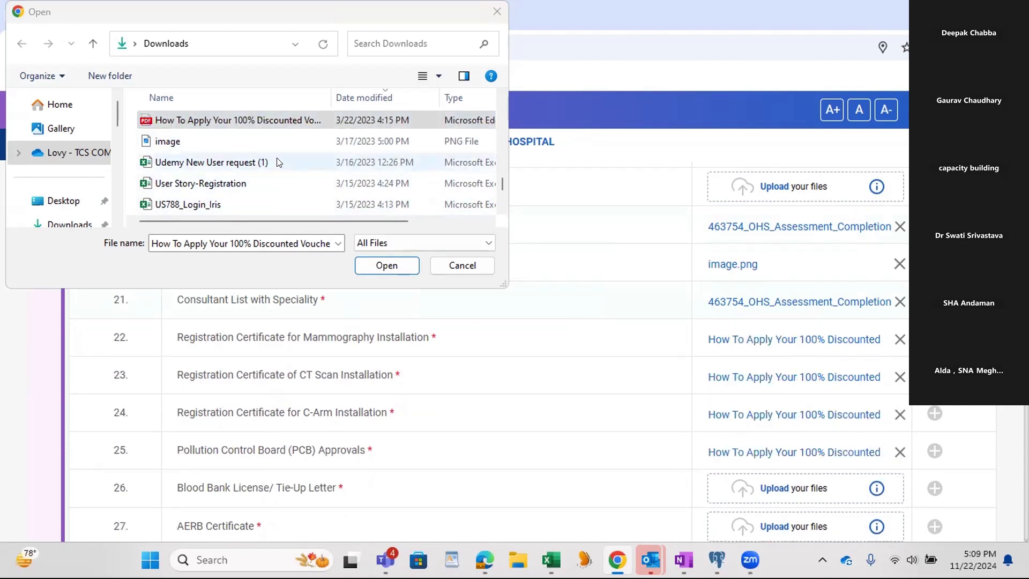
pyautogui.moveTo(270, 126); pyautogui.dragTo(757, 466)
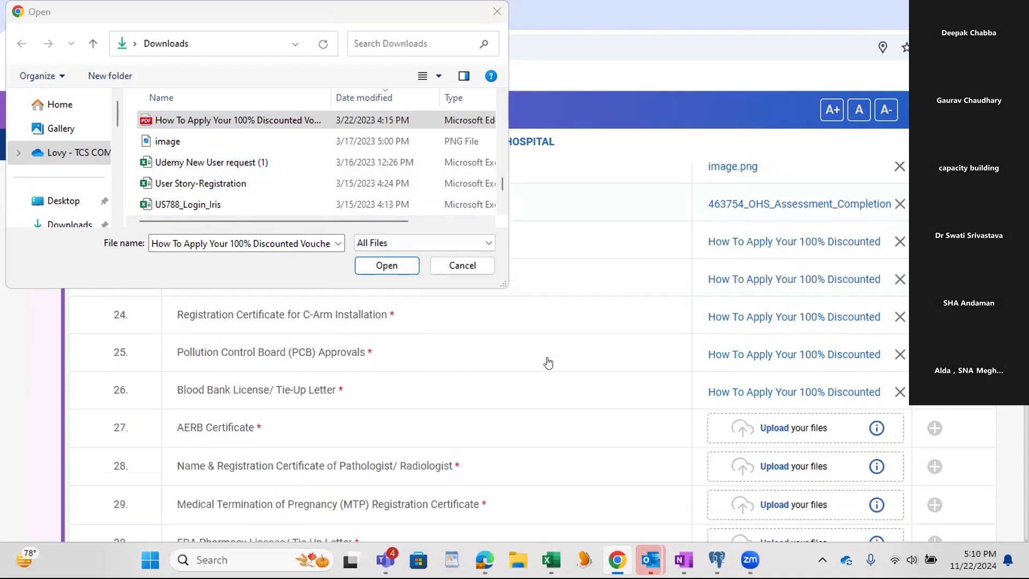
pyautogui.scroll(-4, 539, 353)
pyautogui.moveTo(238, 122); pyautogui.dragTo(793, 340)
pyautogui.moveTo(307, 127); pyautogui.dragTo(790, 375)
pyautogui.moveTo(268, 128); pyautogui.dragTo(798, 405)
pyautogui.click(476, 266)
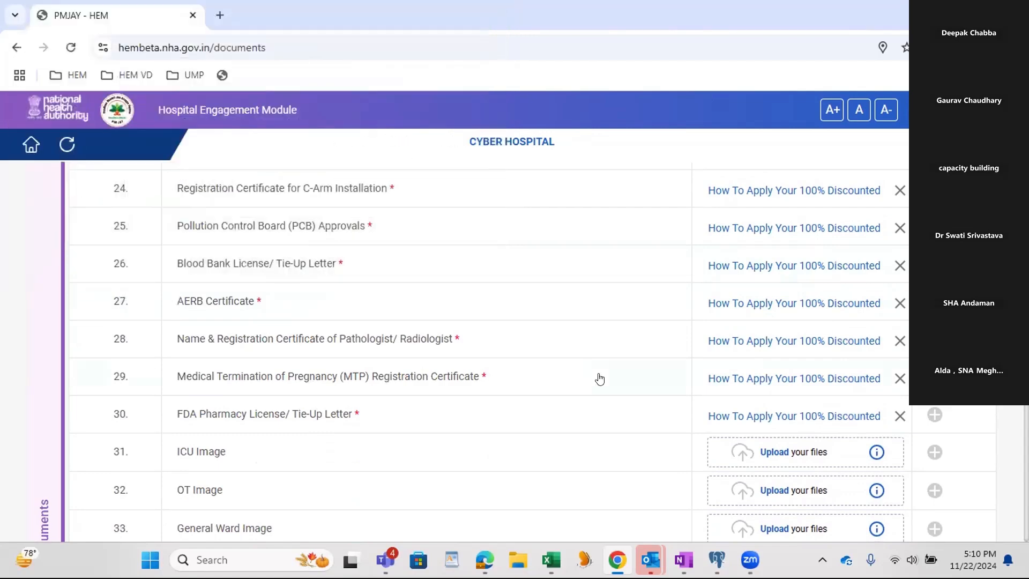
# Save the Documents table, which returns 'There is an error in submitting your request.'
pyautogui.scroll(5, 427, 394)
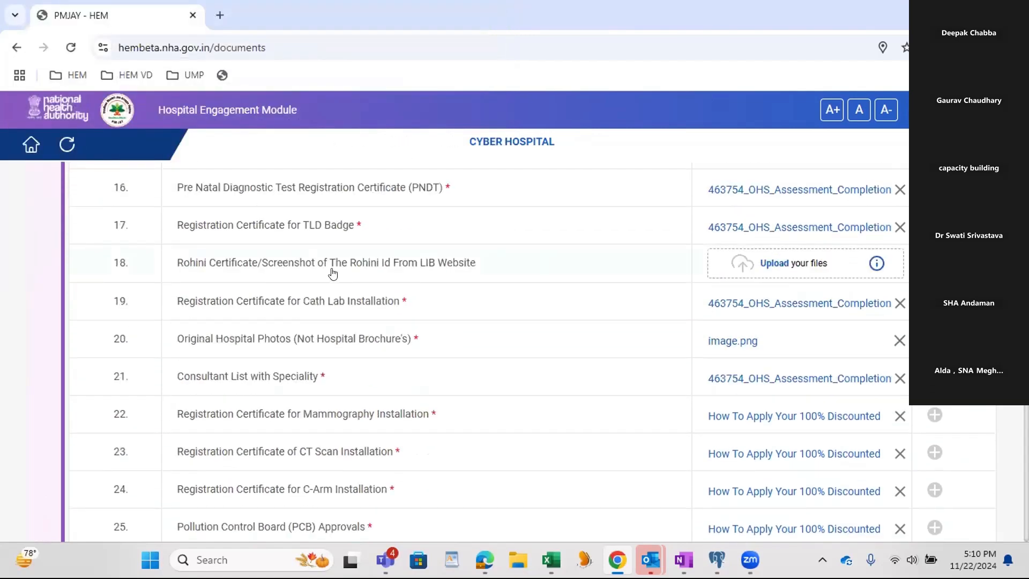
pyautogui.scroll(4, 370, 351)
pyautogui.scroll(-8, 373, 354)
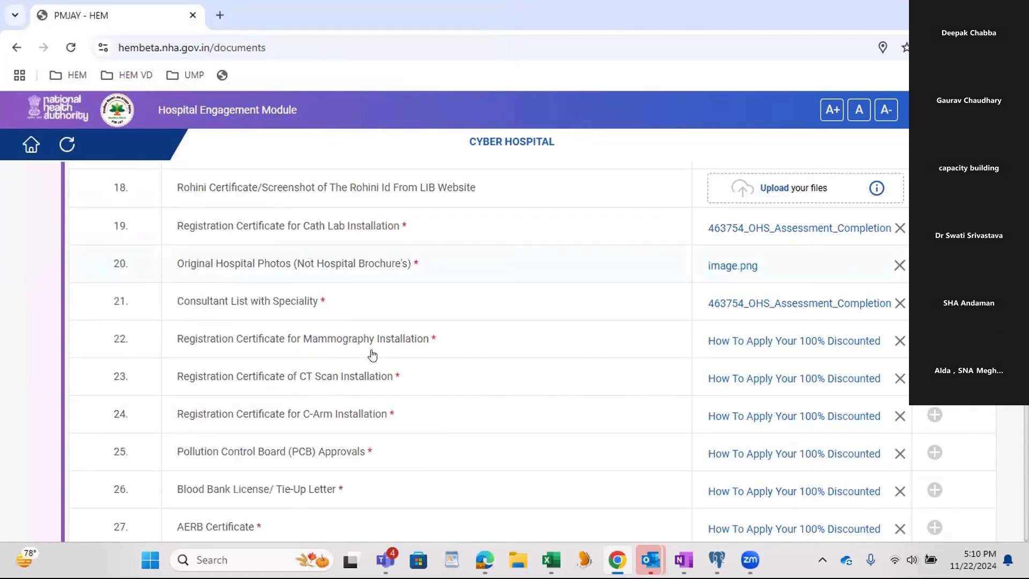
pyautogui.scroll(-20, 373, 354)
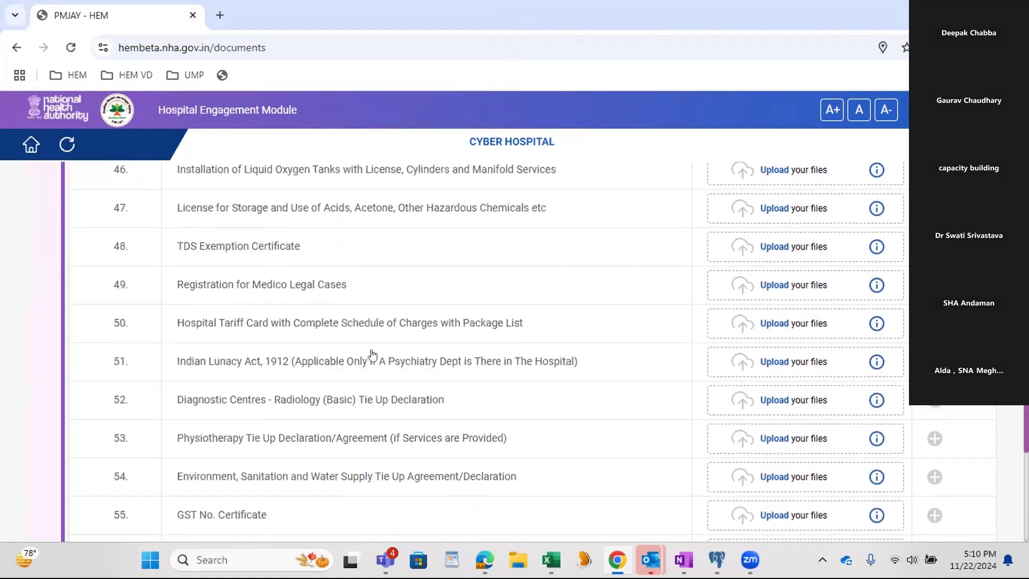
pyautogui.scroll(-3, 373, 354)
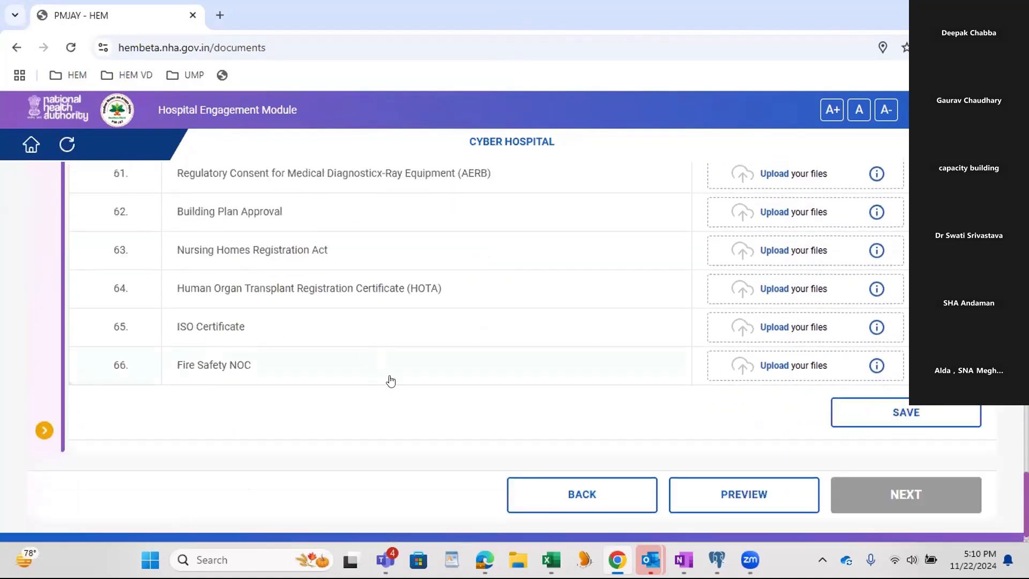
pyautogui.click(879, 418)
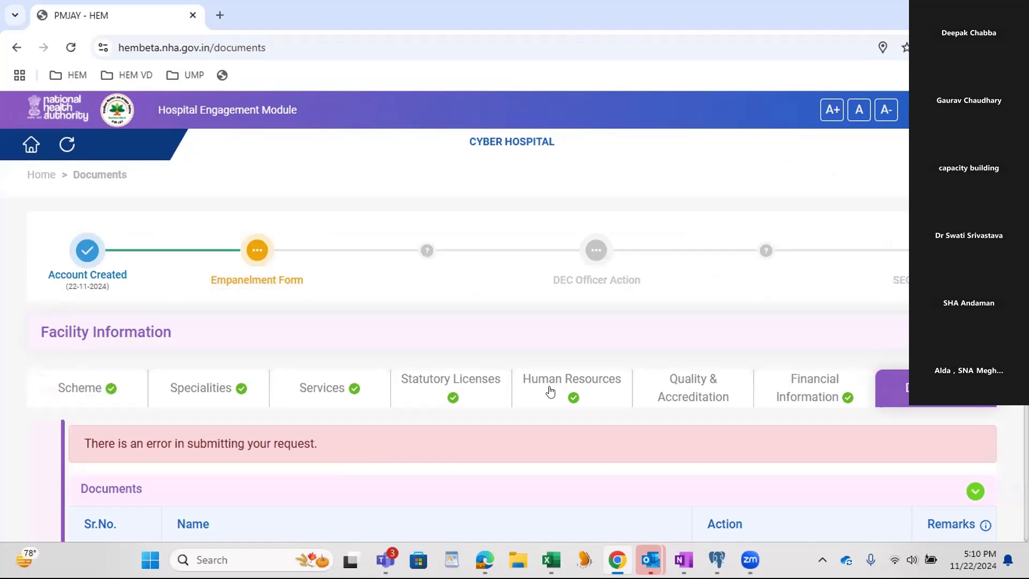
# Attach the OHS assessment completion PDF to the Rohini Certificate row
pyautogui.scroll(-10, 450, 353)
pyautogui.scroll(-5, 780, 359)
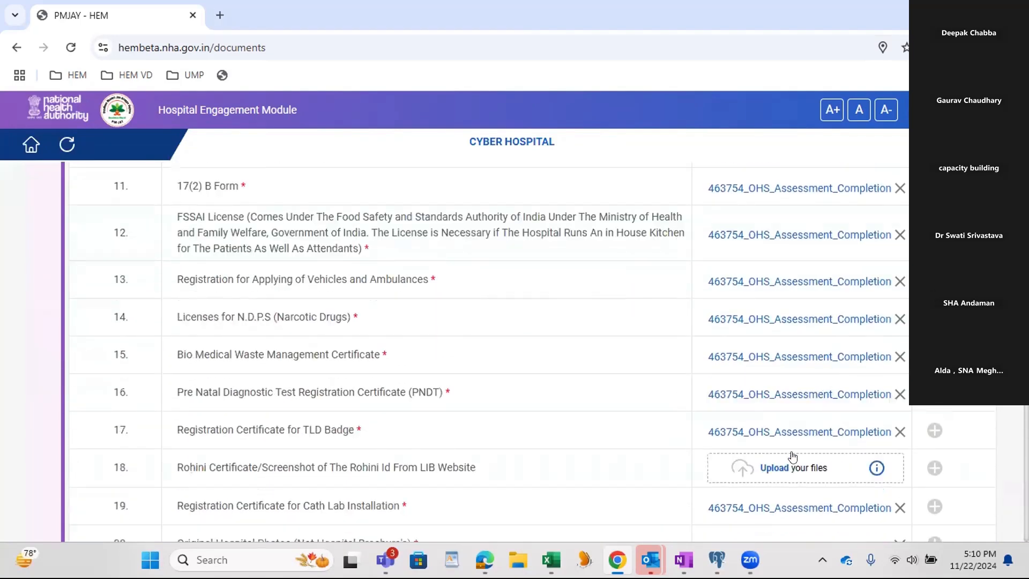
pyautogui.click(769, 476)
pyautogui.scroll(-3, 219, 185)
pyautogui.click(212, 204)
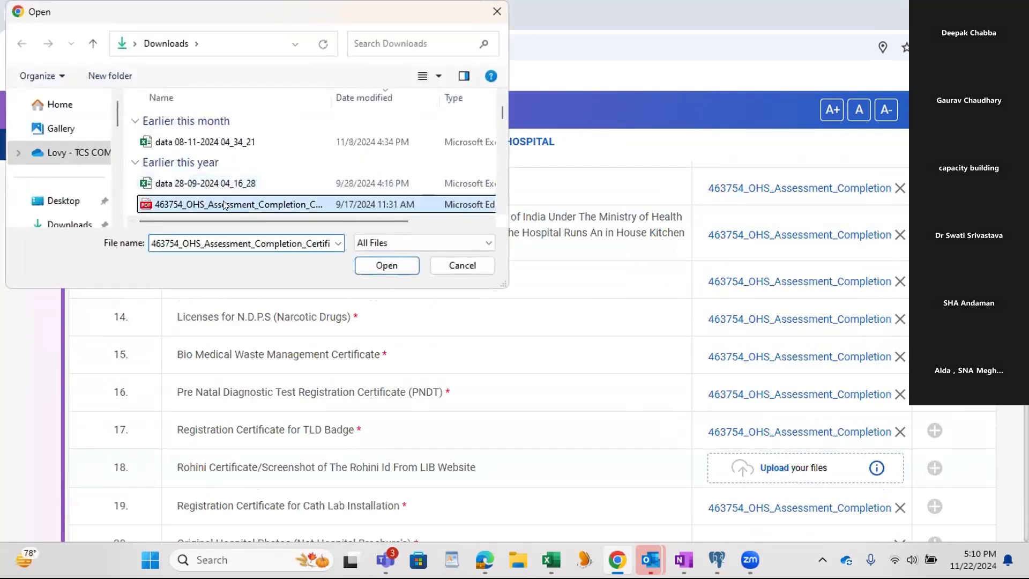
pyautogui.click(387, 265)
# Replace the image.png hospital photo in Original Hospital Photos with maxok.jpg
pyautogui.scroll(-4, 664, 408)
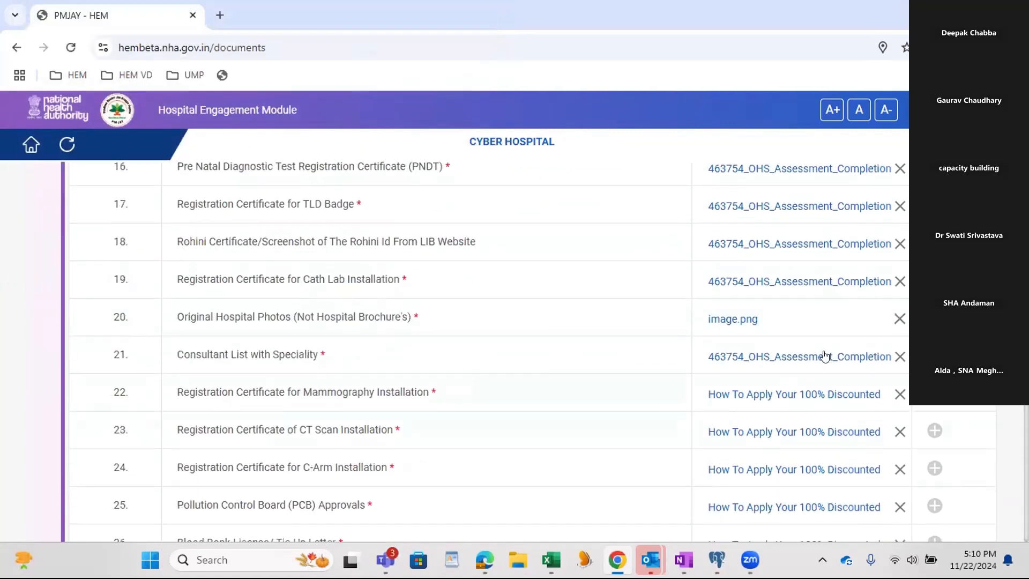
pyautogui.click(889, 322)
pyautogui.click(763, 320)
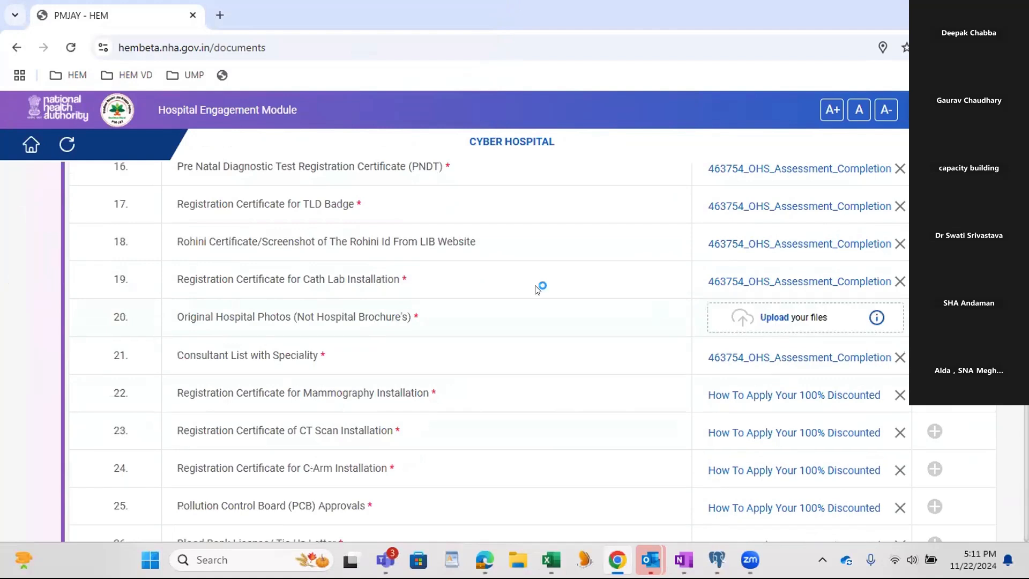
pyautogui.scroll(-10, 234, 180)
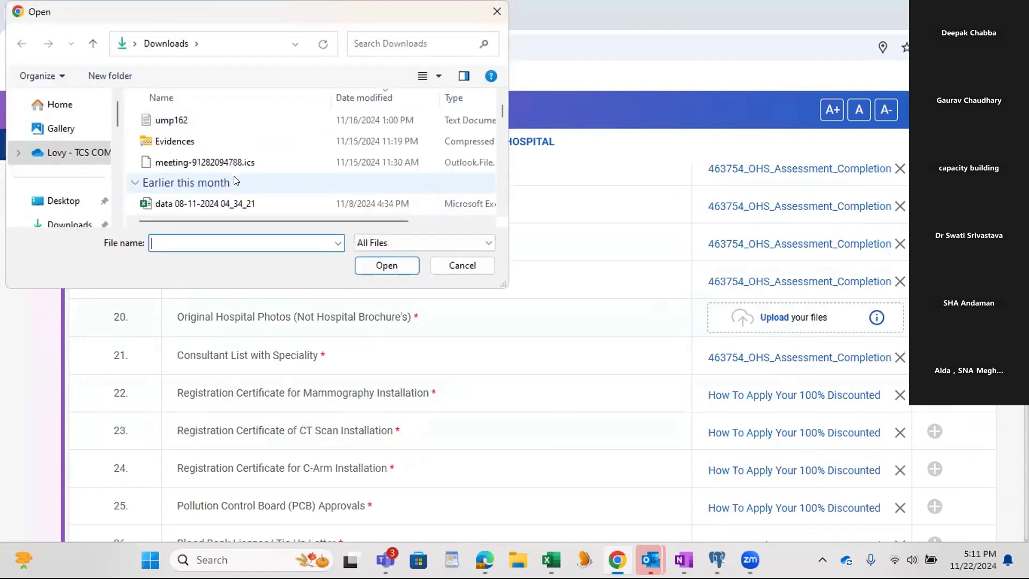
pyautogui.scroll(-10, 234, 180)
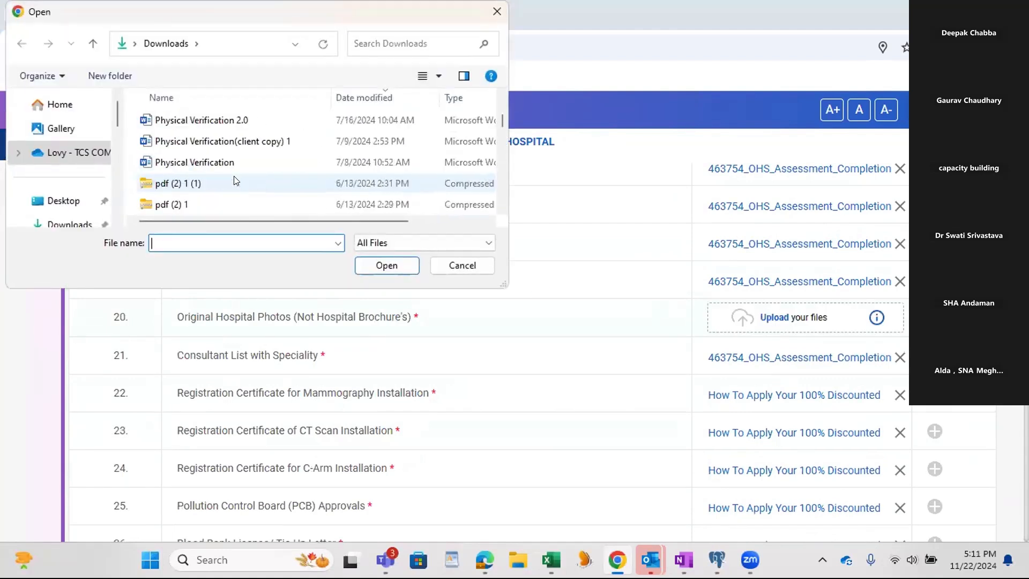
pyautogui.click(223, 182)
pyautogui.click(384, 267)
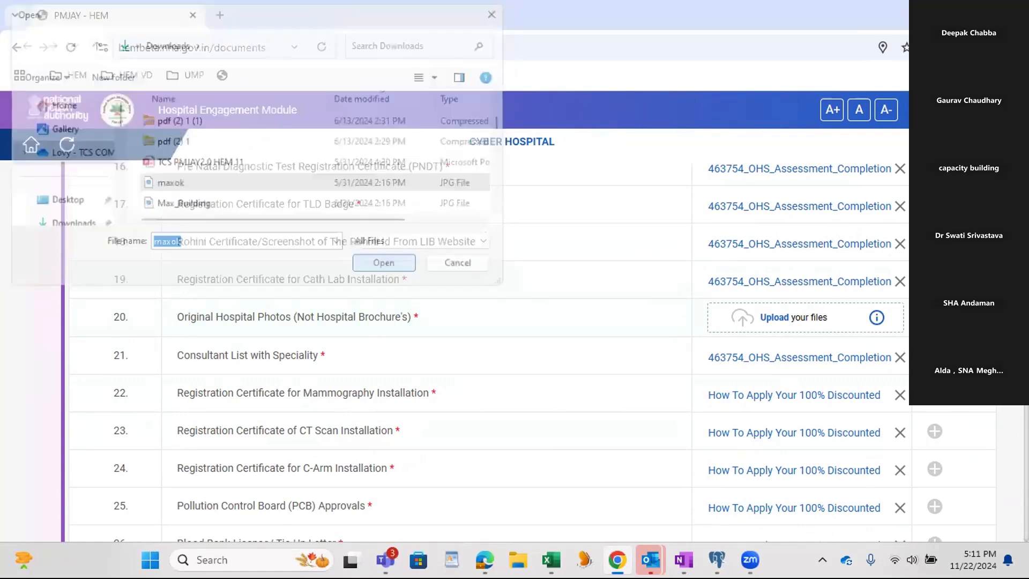
pyautogui.scroll(-10, 532, 353)
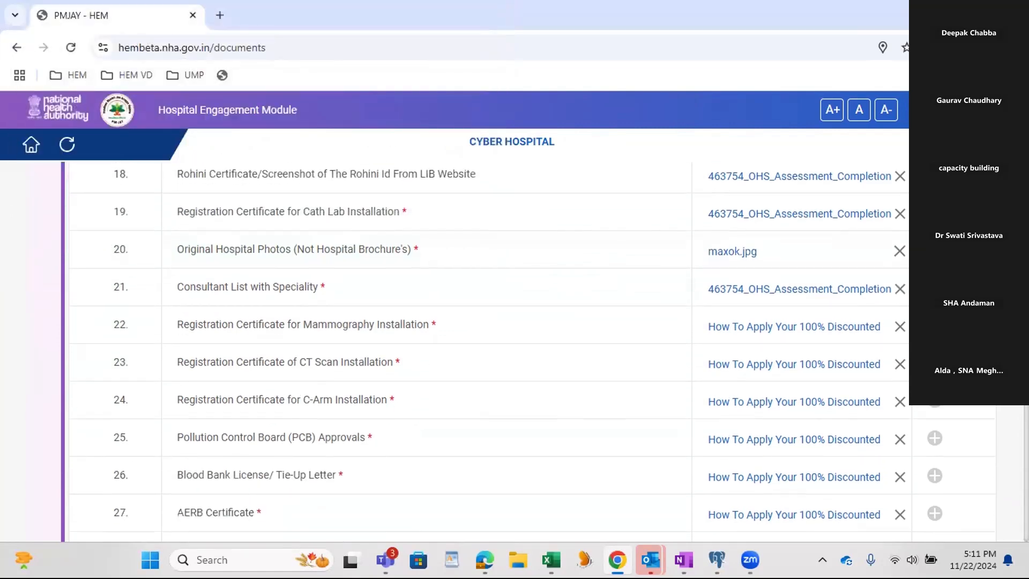
pyautogui.scroll(-15, 532, 352)
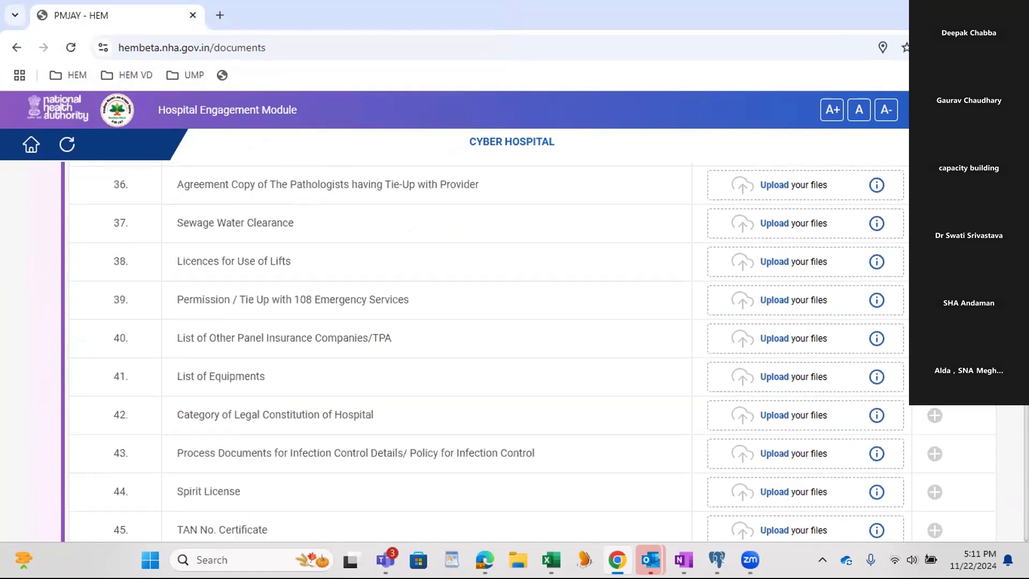
pyautogui.scroll(-5, 532, 352)
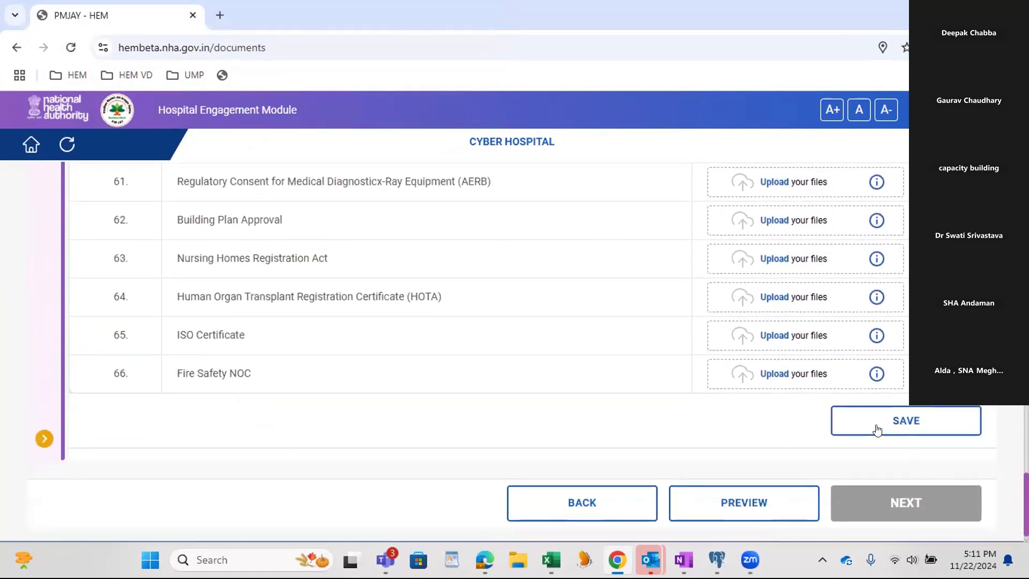
pyautogui.click(880, 428)
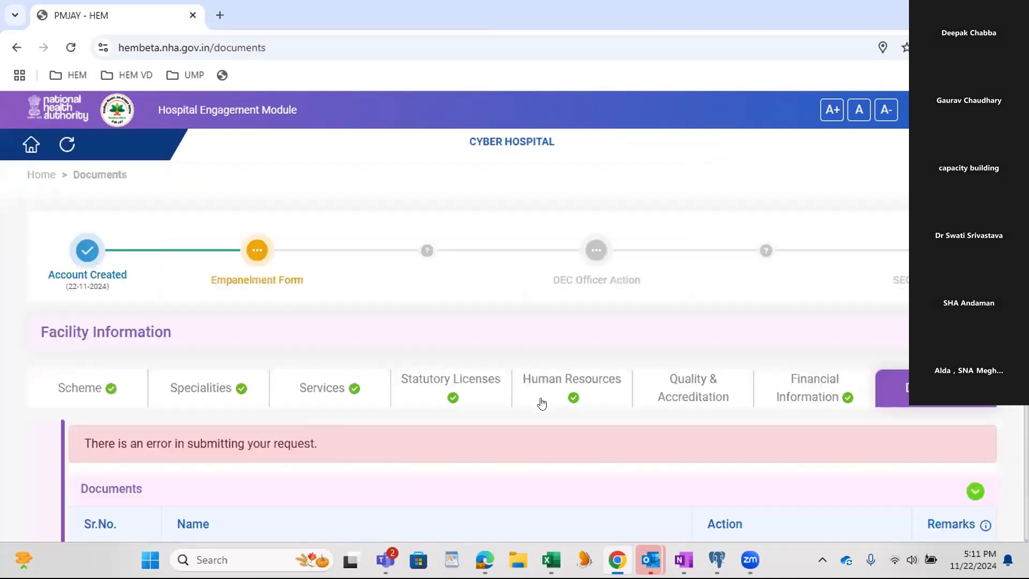
pyautogui.scroll(-5, 523, 396)
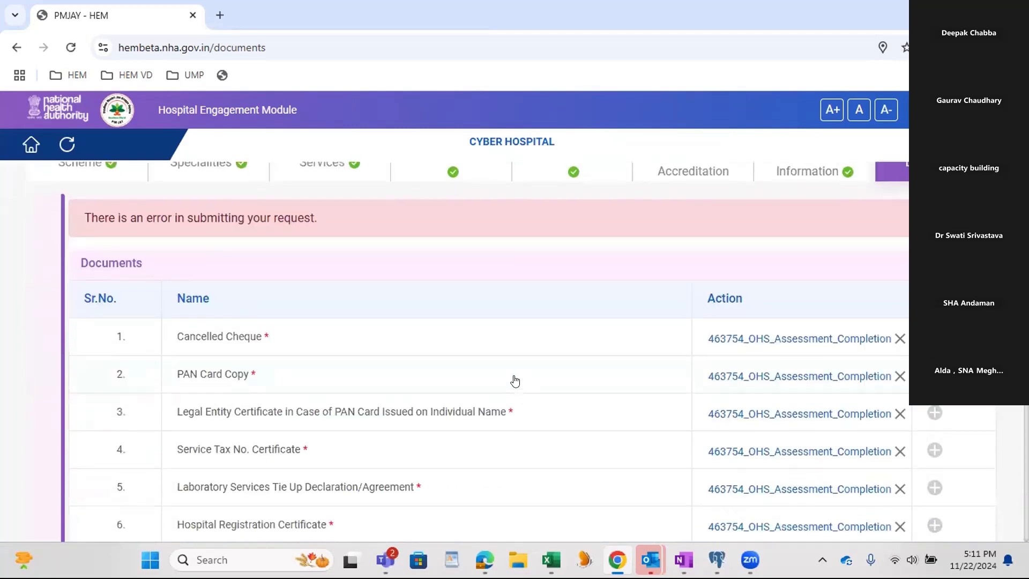
pyautogui.scroll(-3, 514, 380)
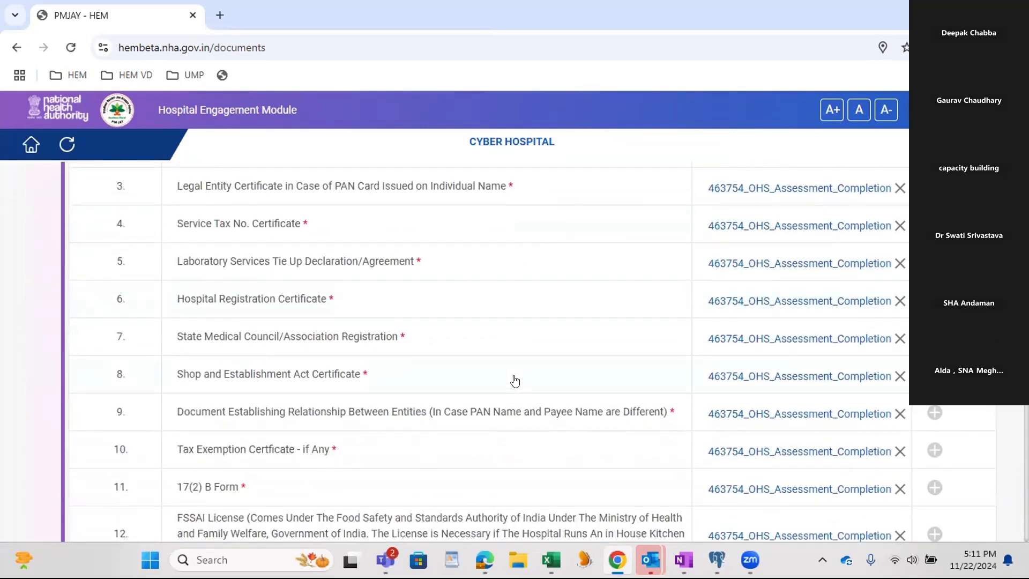
pyautogui.scroll(-4, 514, 381)
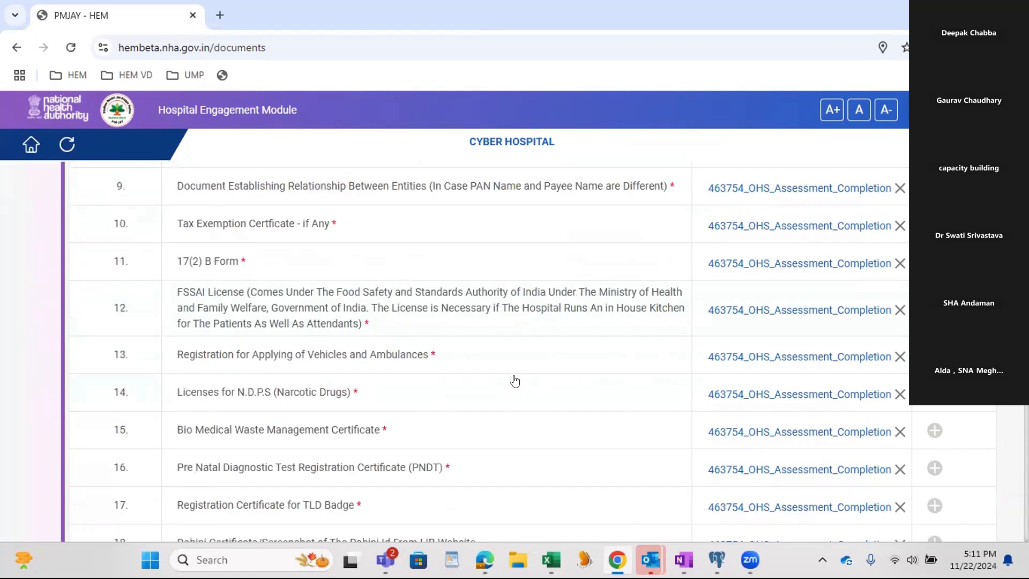
pyautogui.scroll(-5, 514, 380)
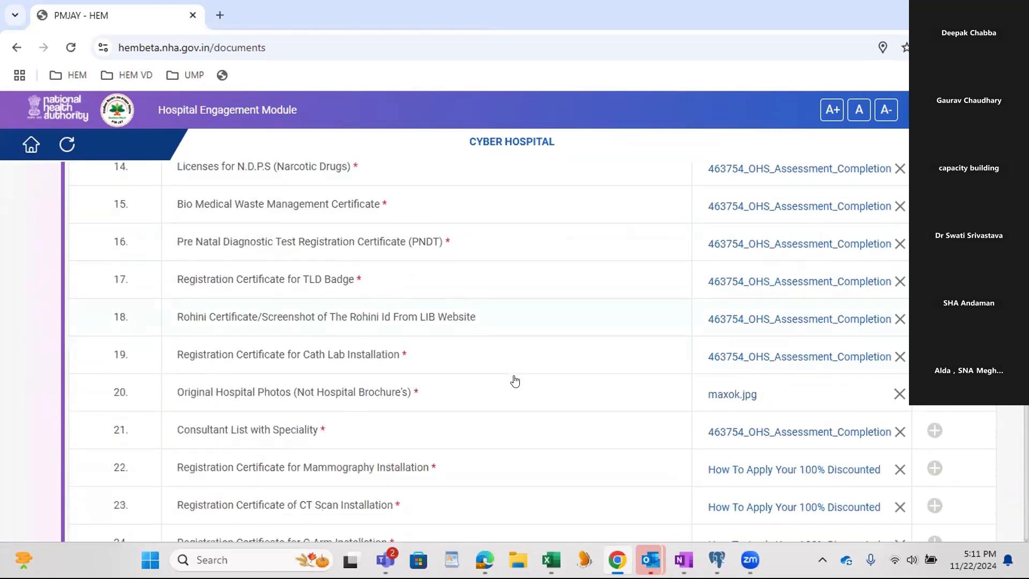
pyautogui.scroll(-6, 514, 380)
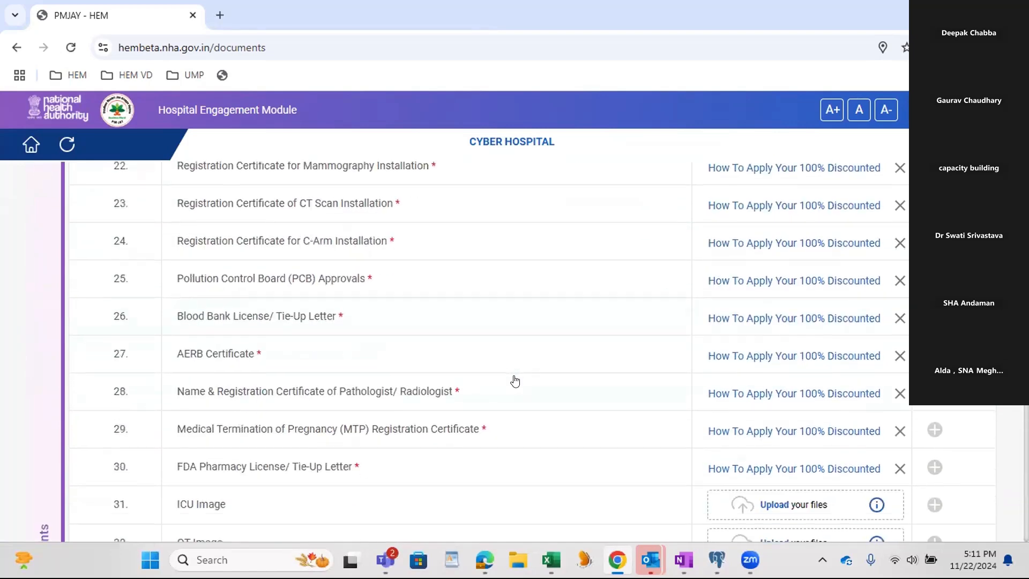
pyautogui.scroll(-7, 418, 378)
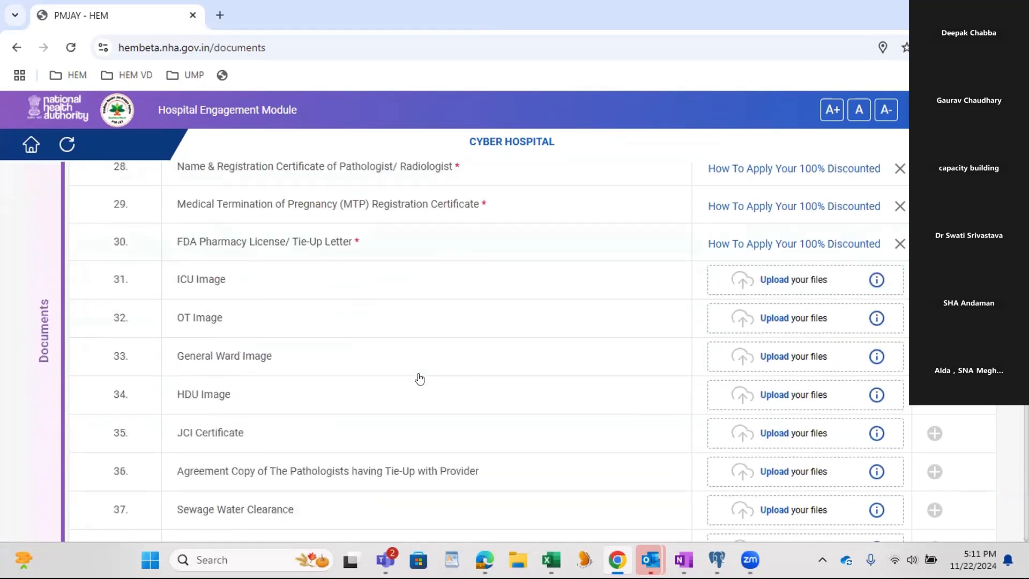
pyautogui.scroll(-8, 419, 379)
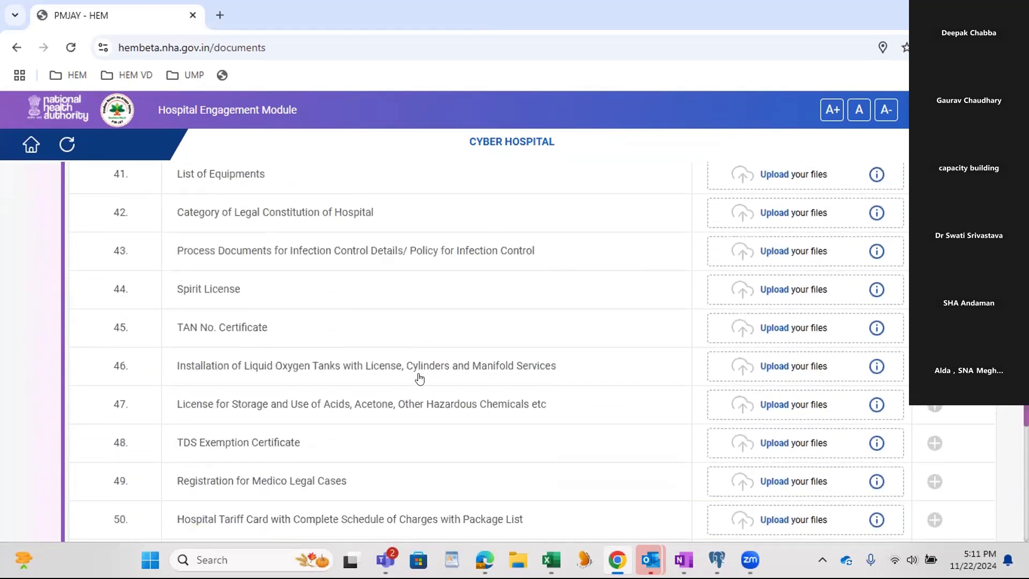
pyautogui.scroll(-10, 420, 379)
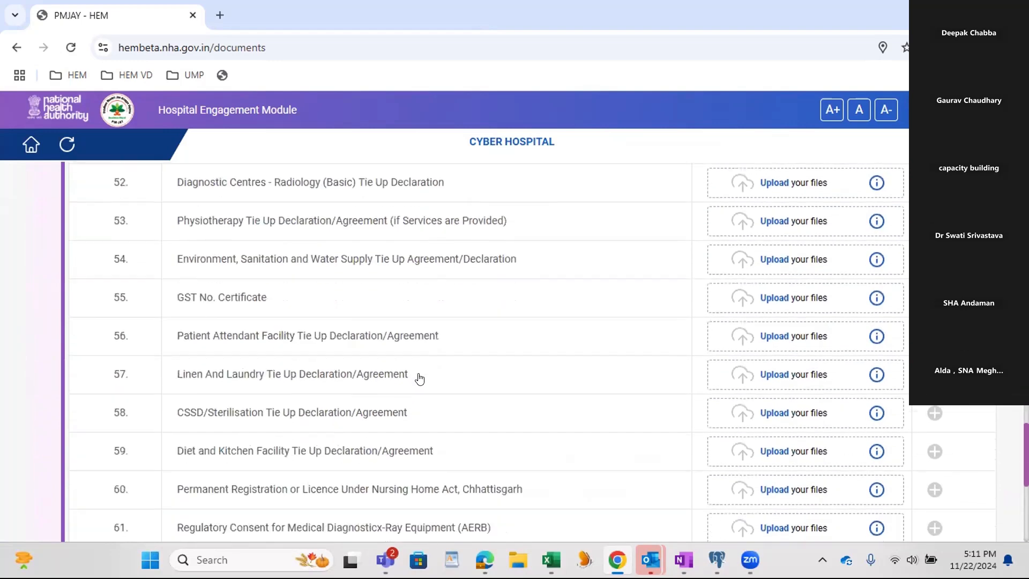
pyautogui.scroll(-3, 419, 379)
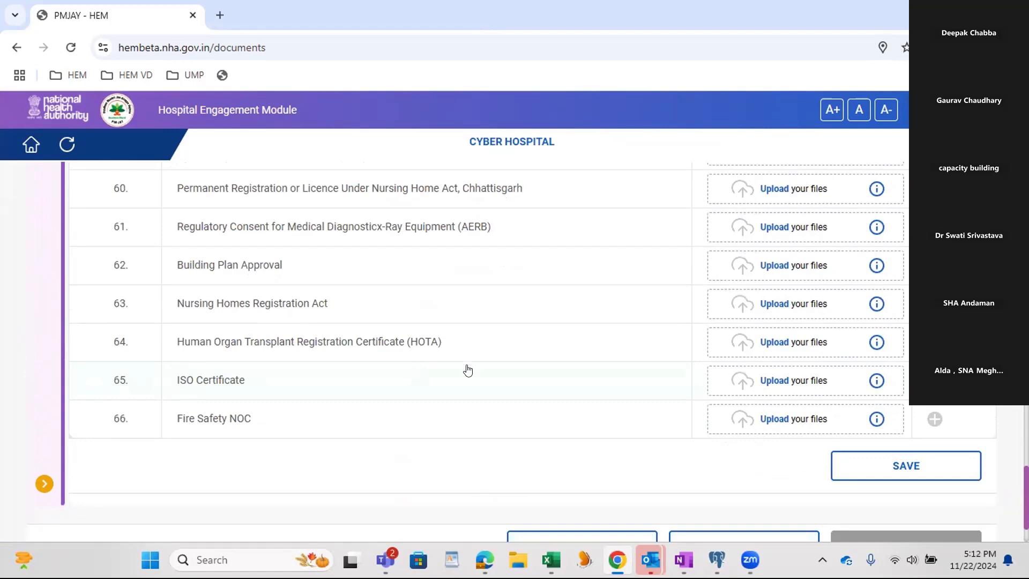
pyautogui.scroll(20, 482, 349)
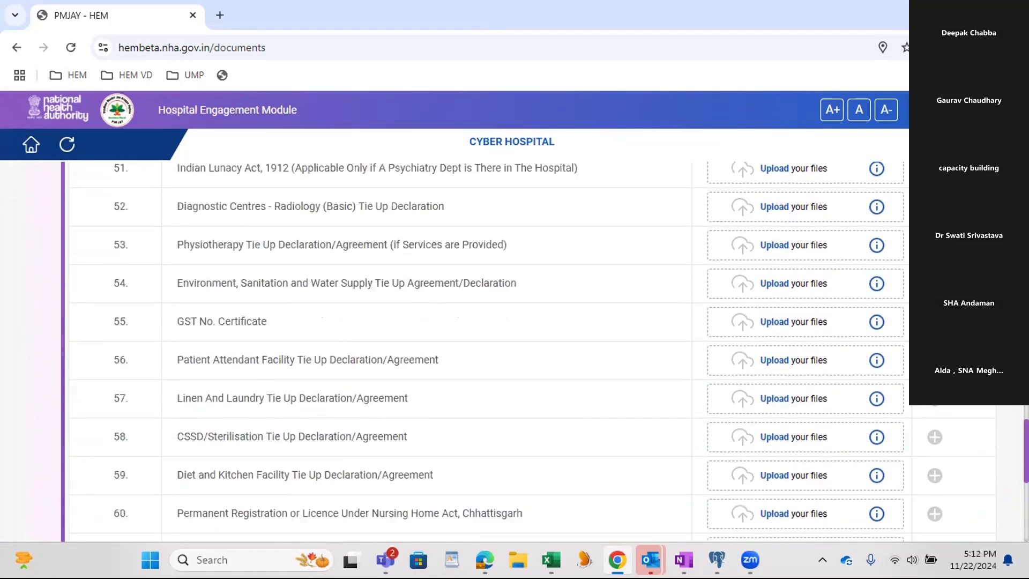
pyautogui.scroll(2, 482, 348)
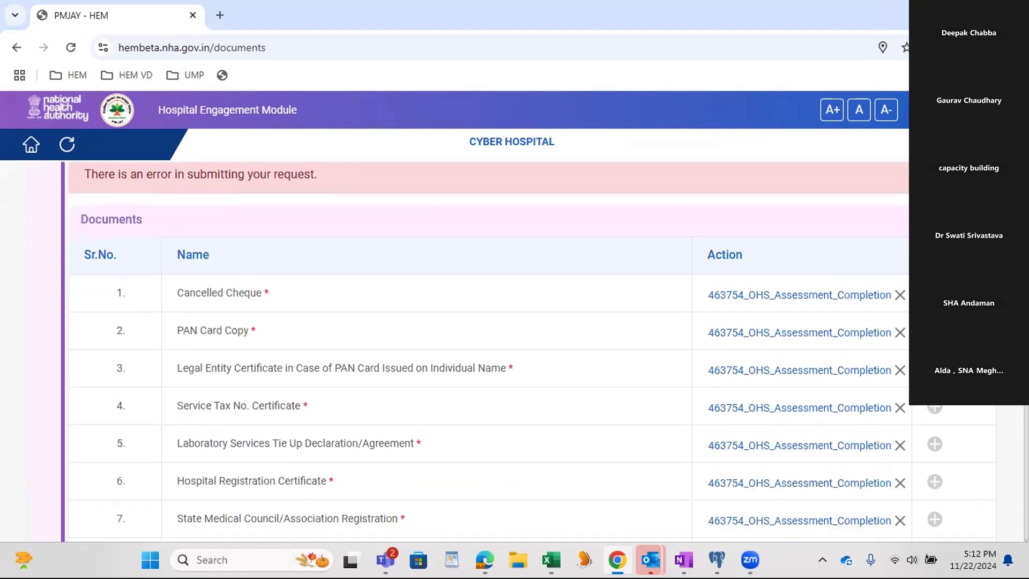
pyautogui.scroll(-2, 483, 348)
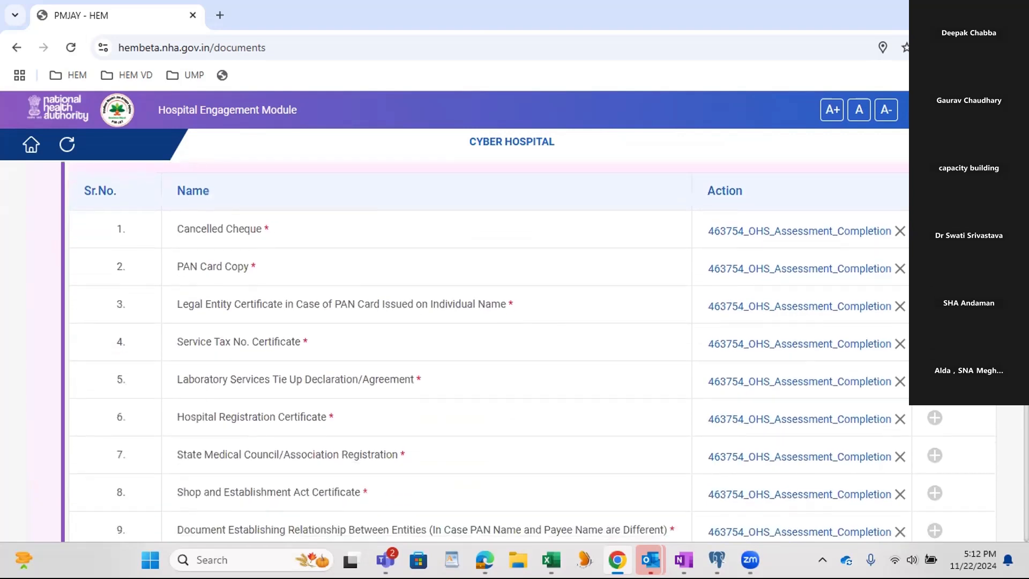
pyautogui.scroll(-6, 517, 404)
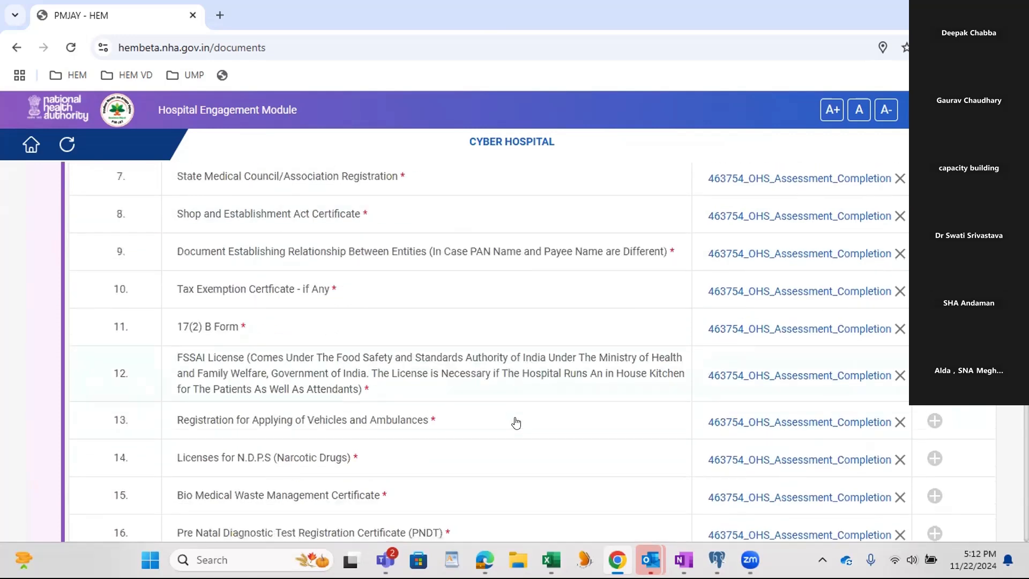
pyautogui.scroll(-12, 516, 423)
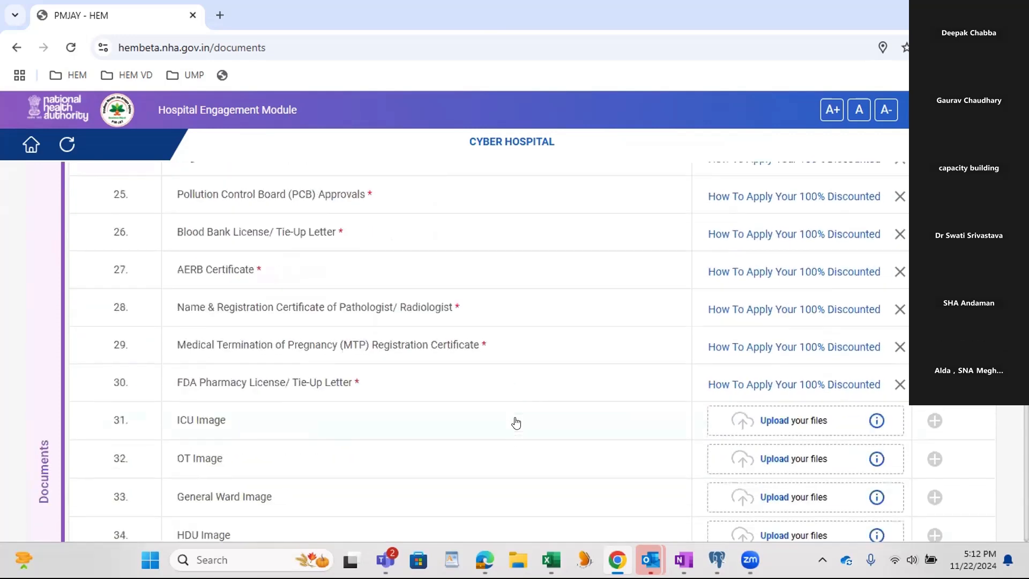
pyautogui.scroll(-3, 516, 422)
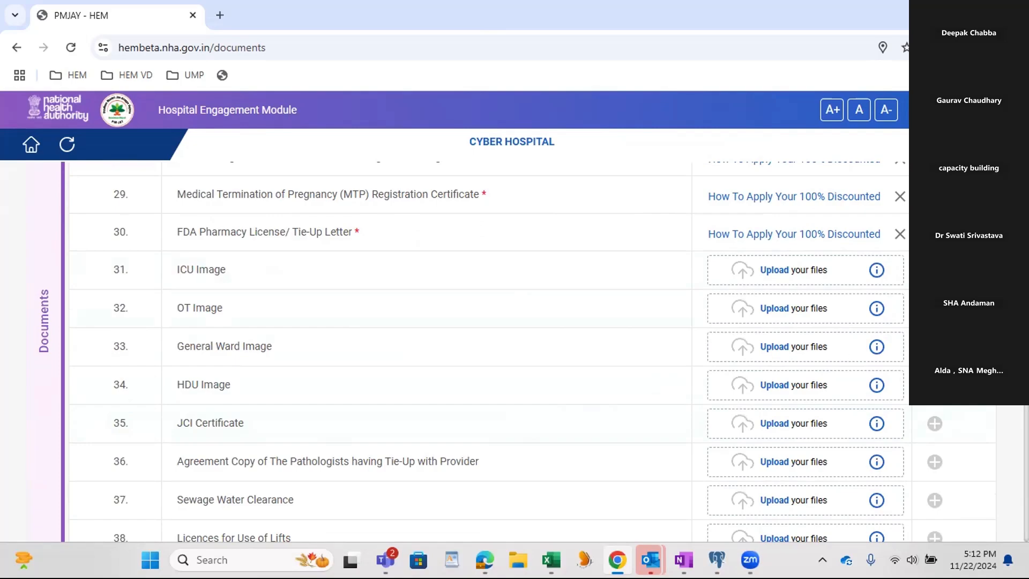
pyautogui.scroll(-20, 516, 351)
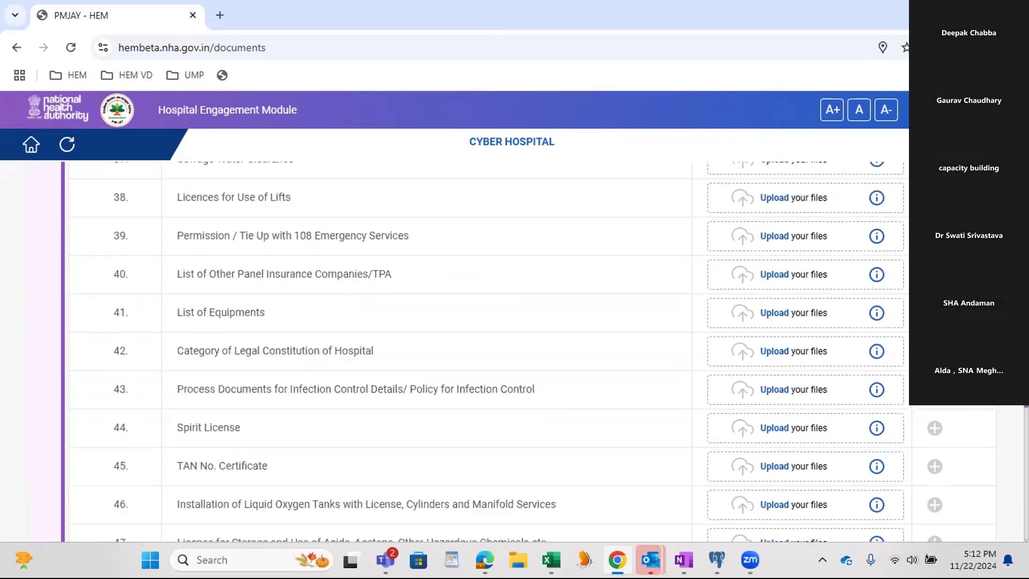
pyautogui.scroll(14, 516, 351)
pyautogui.moveTo(1026, 444); pyautogui.dragTo(1026, 124)
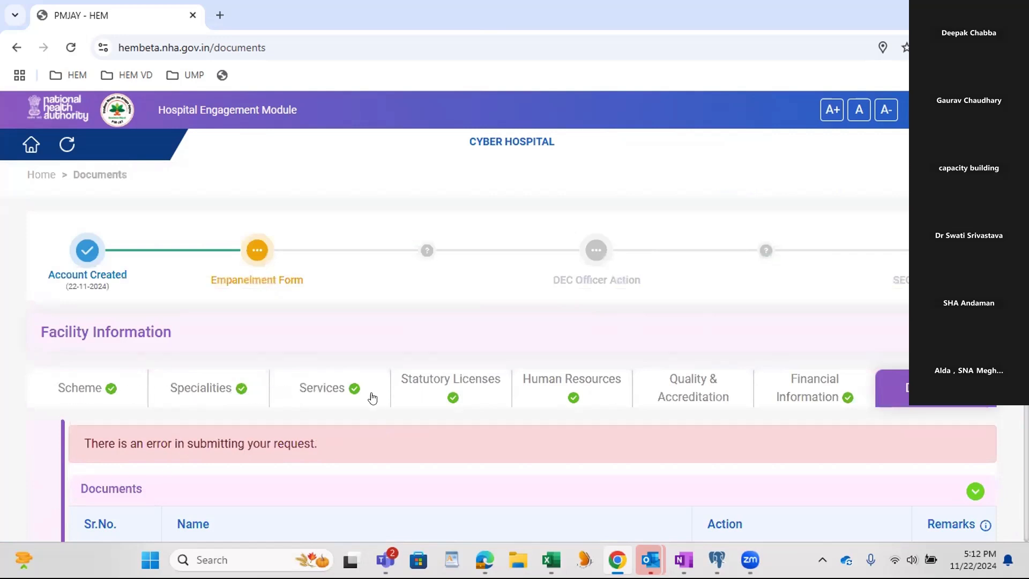
pyautogui.click(66, 152)
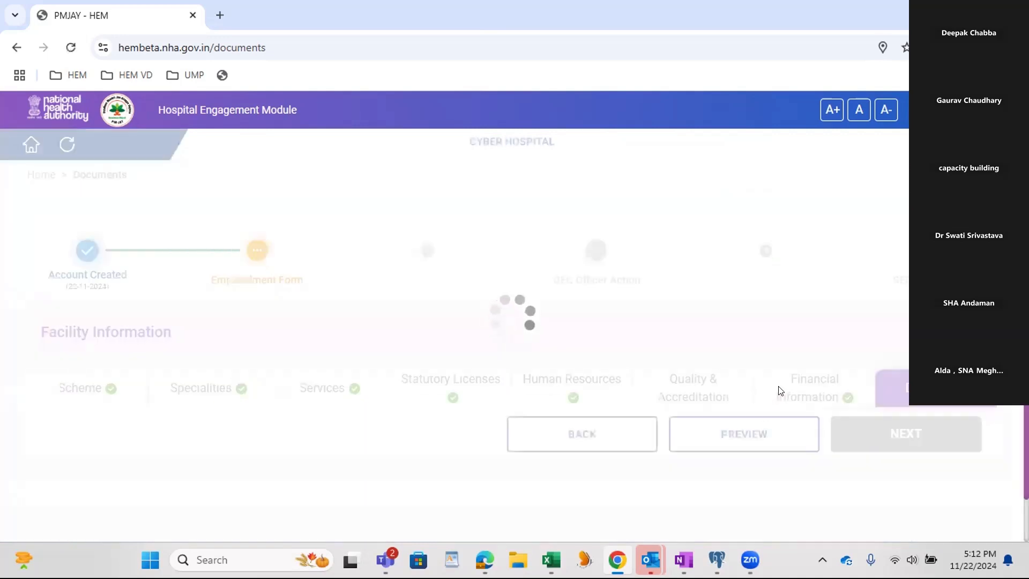
# On Quality & Accreditation, answer Yes, choose AB PMJAY Gold Certification, and enter certificate number 4
pyautogui.click(706, 396)
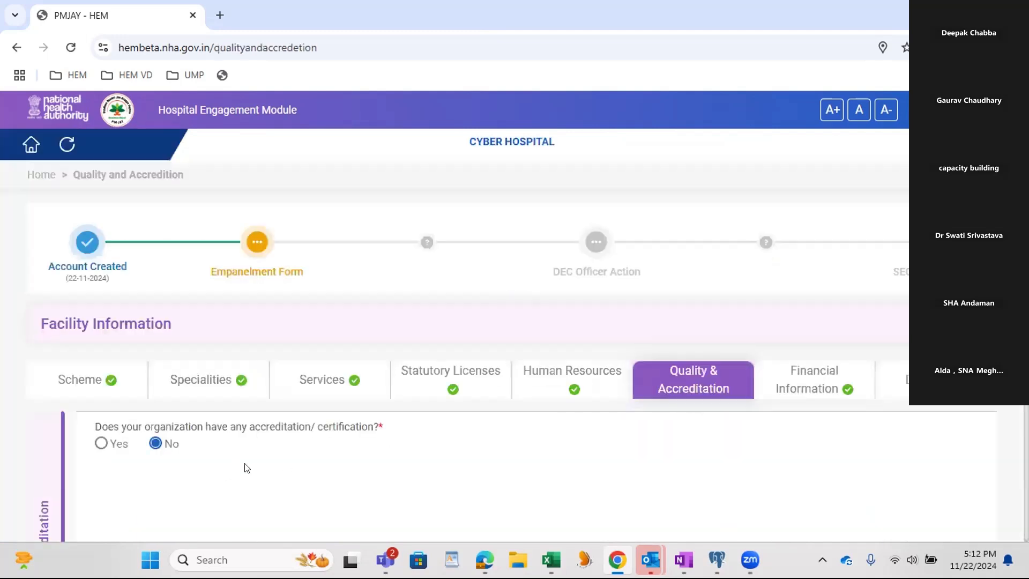
pyautogui.click(115, 445)
pyautogui.scroll(-3, 301, 440)
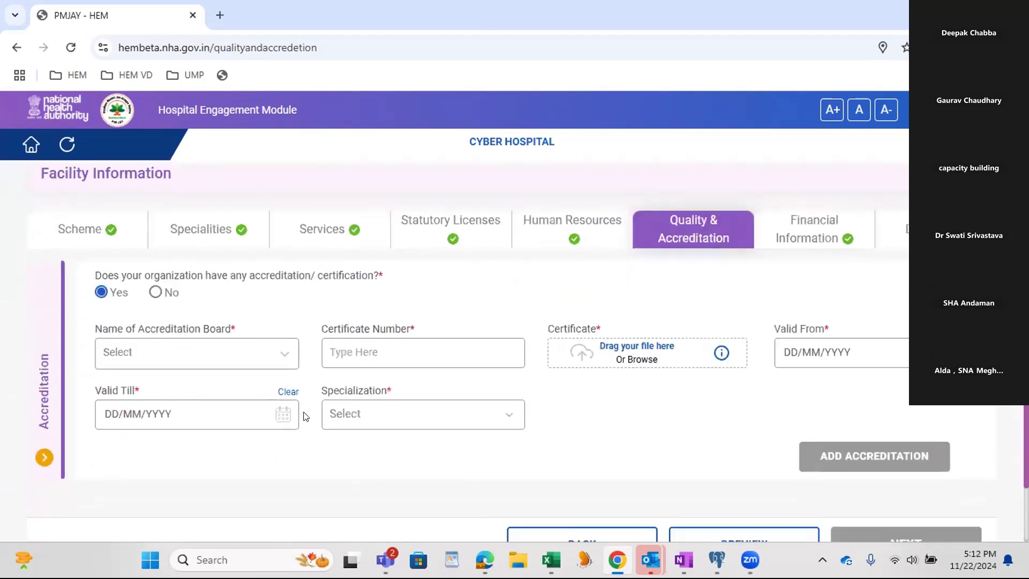
pyautogui.click(218, 353)
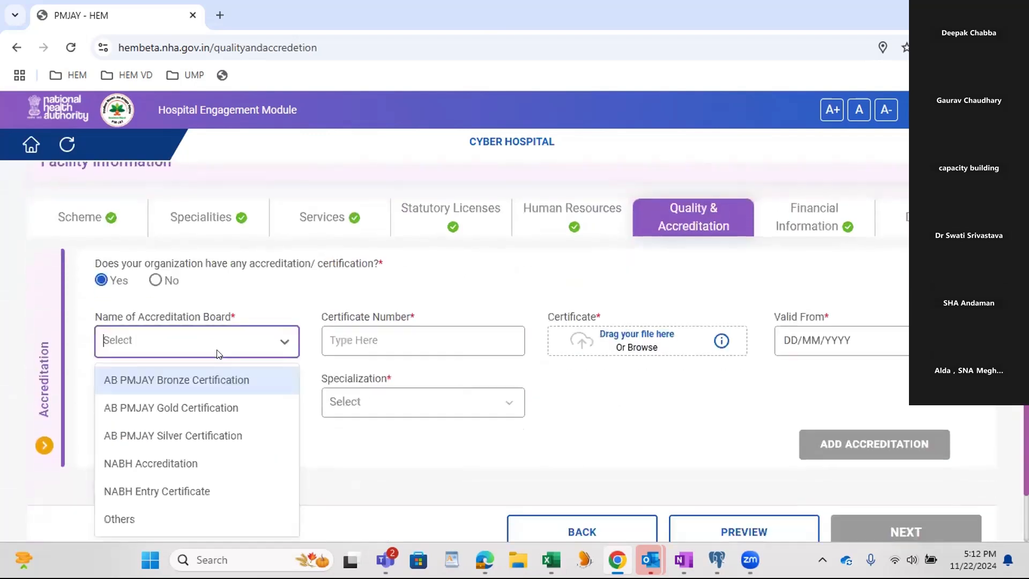
pyautogui.click(199, 407)
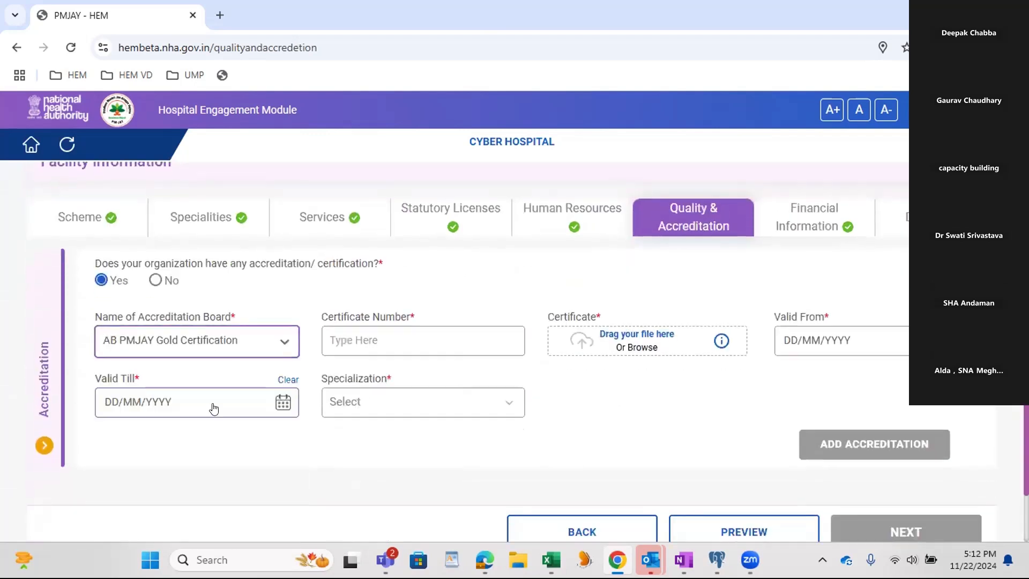
pyautogui.click(378, 348)
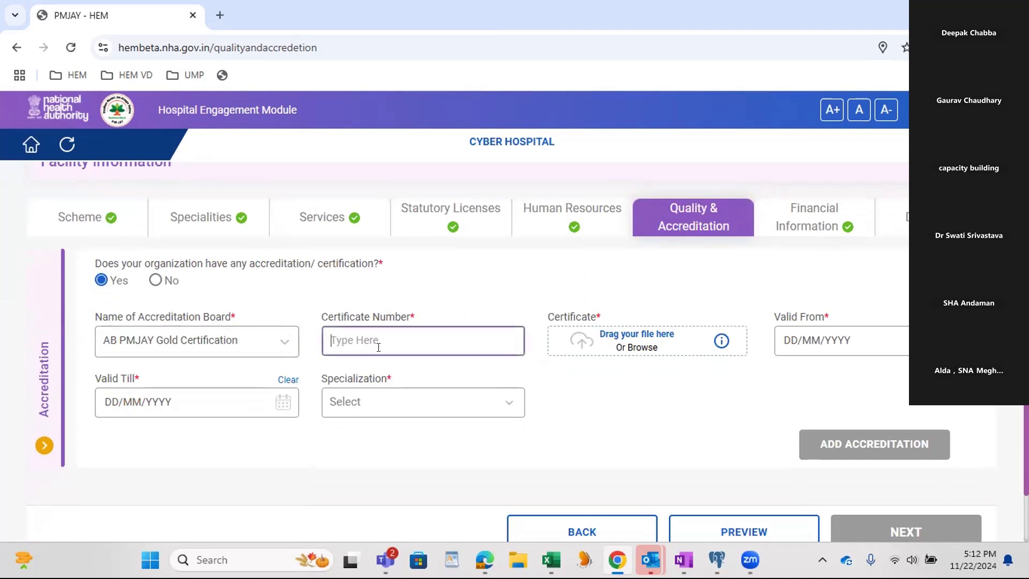
pyautogui.write('4')
# Attach the OHS assessment certificate and set validity from 05/11/2024 to 23/11/2024
pyautogui.click(619, 354)
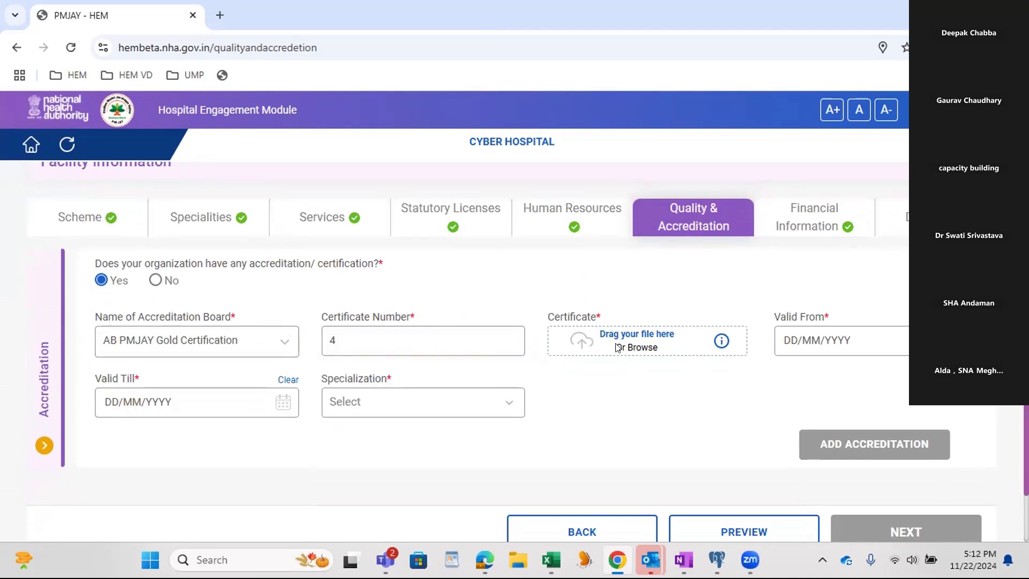
pyautogui.scroll(-5, 194, 205)
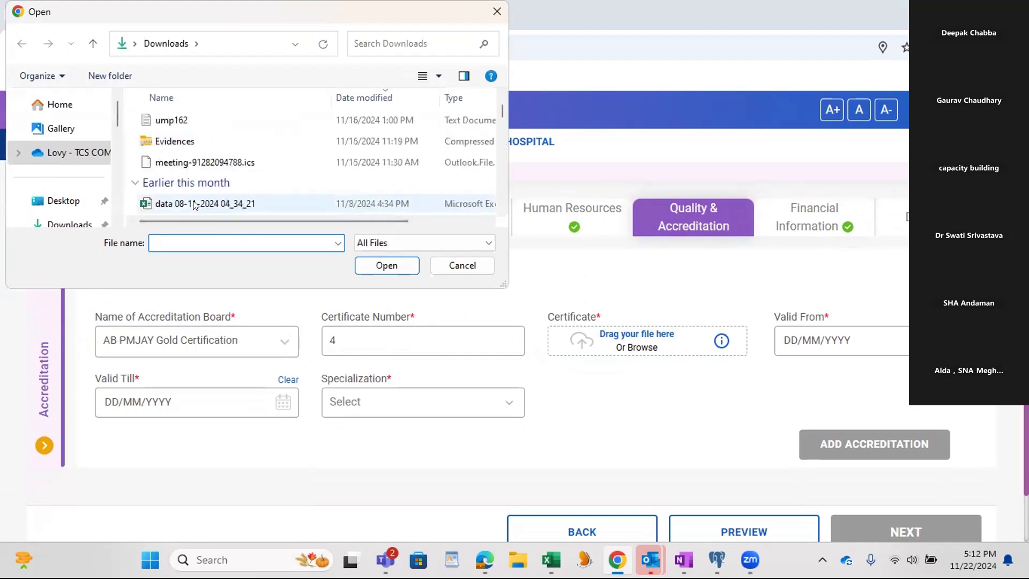
pyautogui.click(194, 204)
pyautogui.click(386, 266)
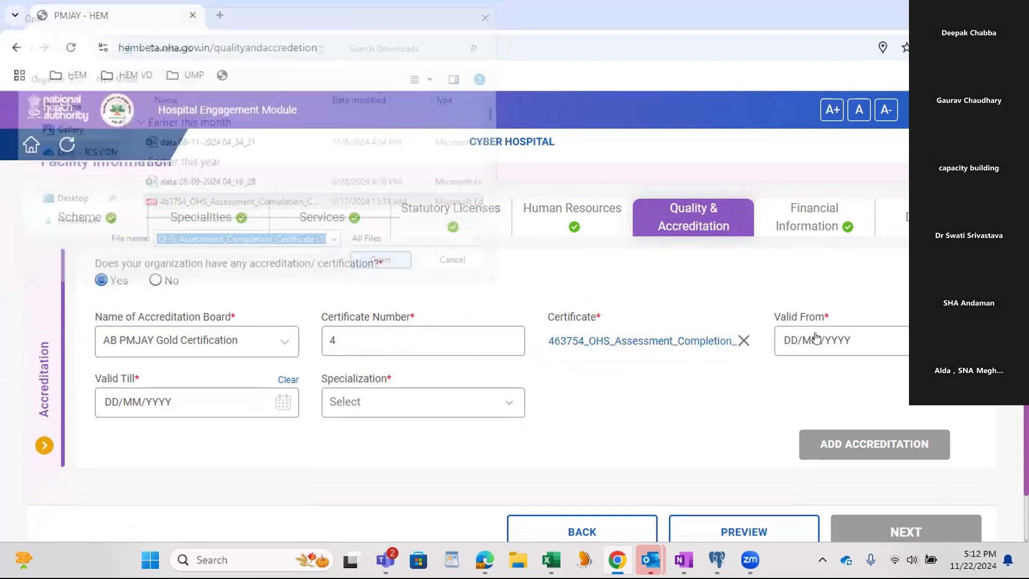
pyautogui.click(836, 340)
pyautogui.click(837, 470)
pyautogui.click(211, 404)
pyautogui.scroll(-2, 245, 501)
pyautogui.click(252, 500)
# Pick Burns Management, try adding the accreditation, then answer No and continue to bank details
pyautogui.click(390, 333)
pyautogui.click(375, 434)
pyautogui.click(825, 381)
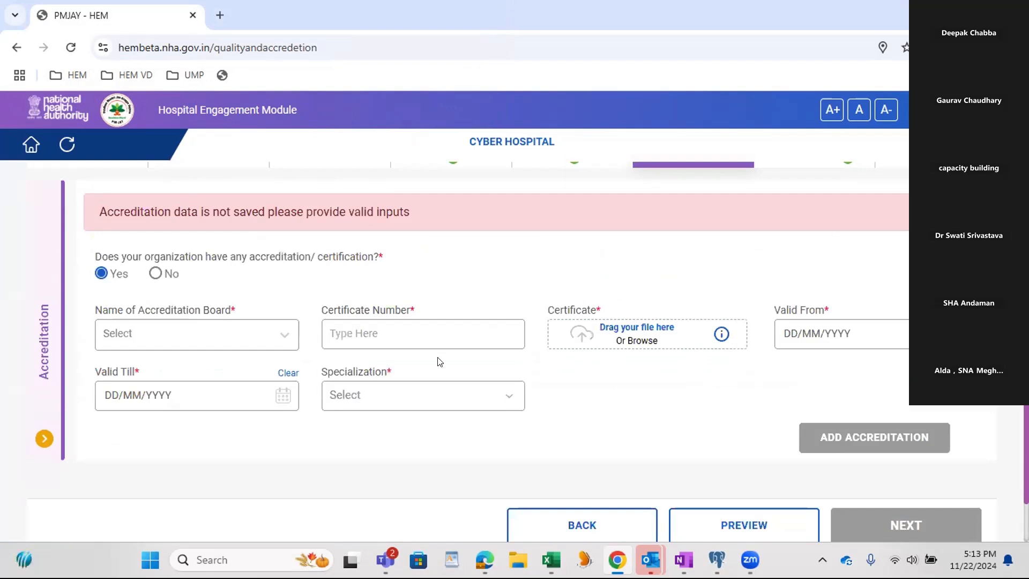
pyautogui.click(155, 274)
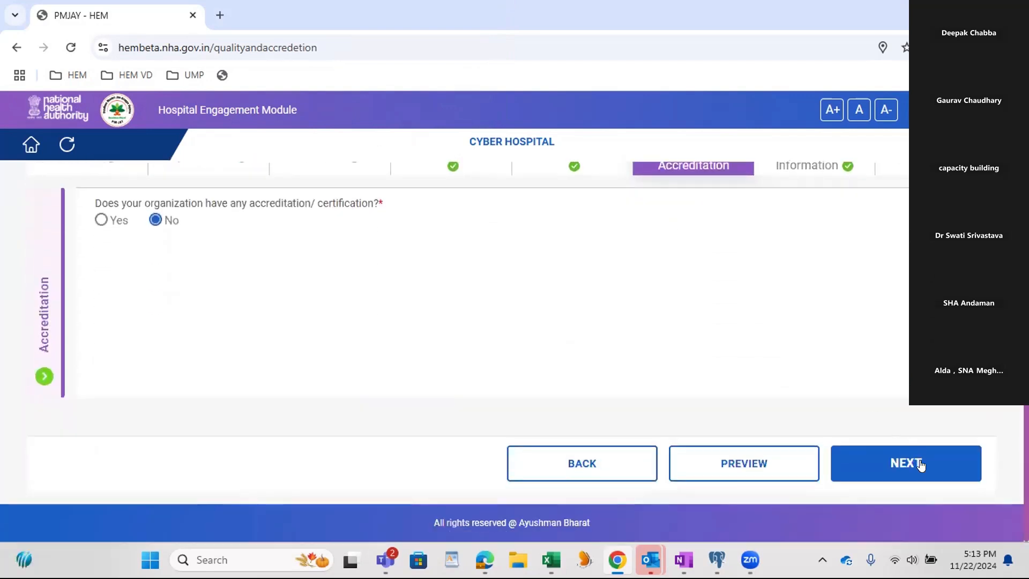
pyautogui.click(917, 464)
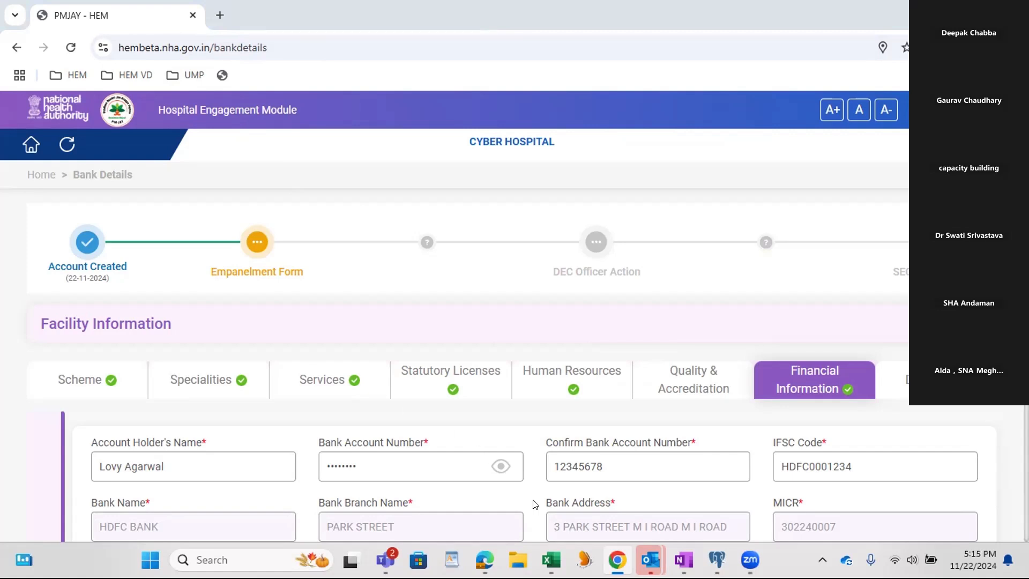
# Scroll past the cancelled cheque upload on Bank Details and go on to Documents
pyautogui.scroll(-4, 589, 483)
pyautogui.scroll(-3, 599, 456)
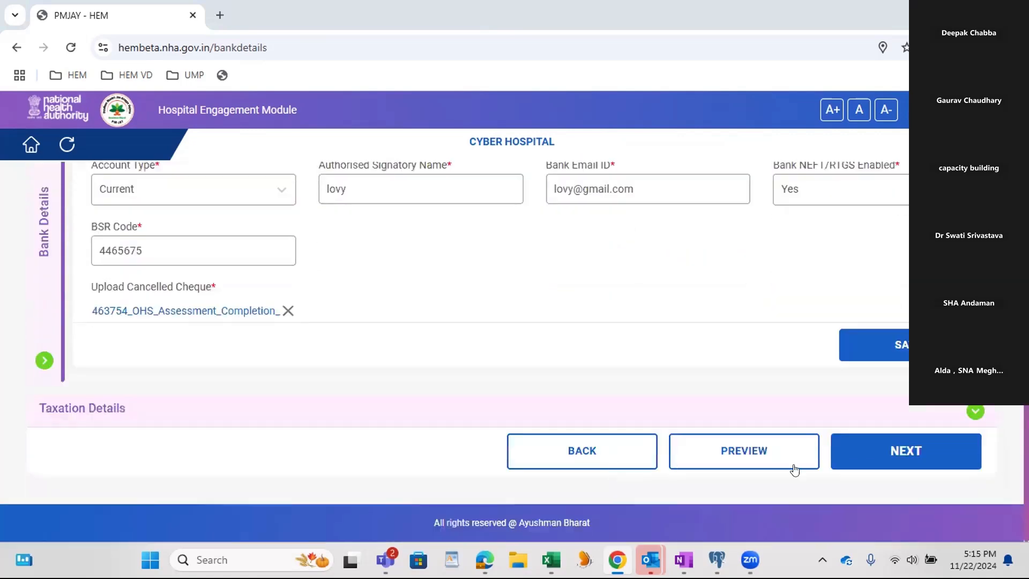
pyautogui.click(892, 445)
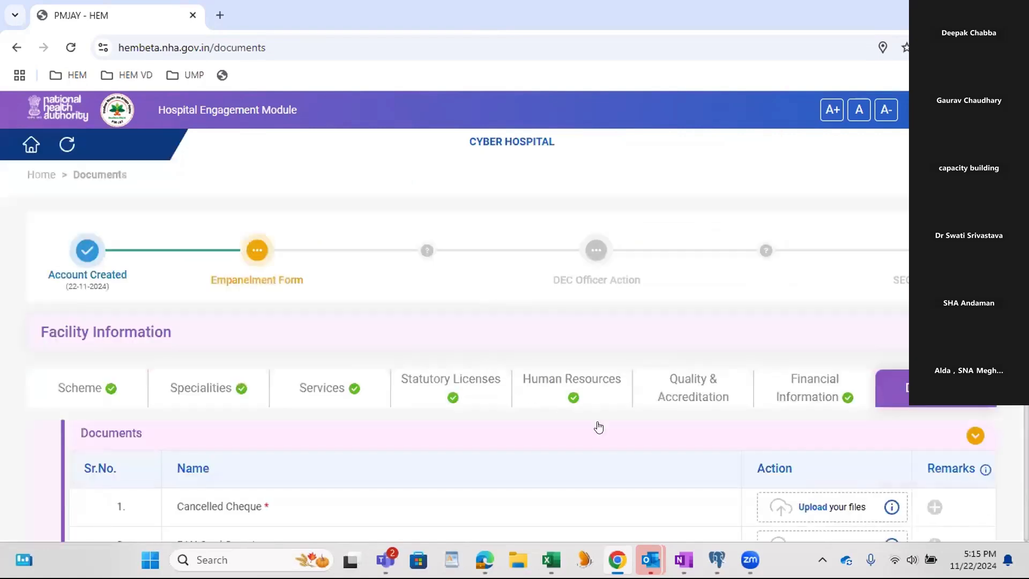
# Scroll down to the required Documents table, then minimise Chrome to the desktop
pyautogui.scroll(-3, 597, 425)
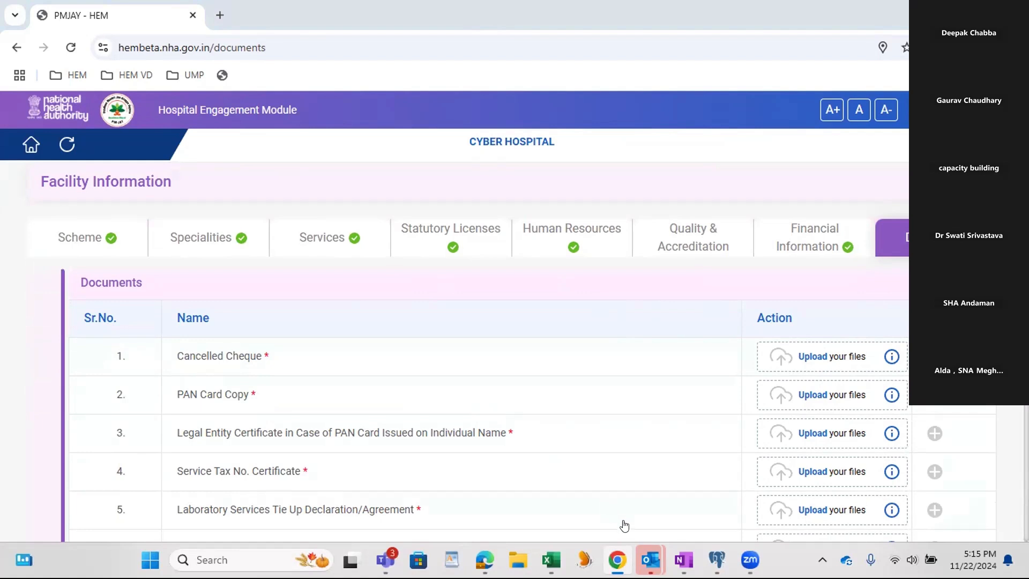
pyautogui.moveTo(683, 560)
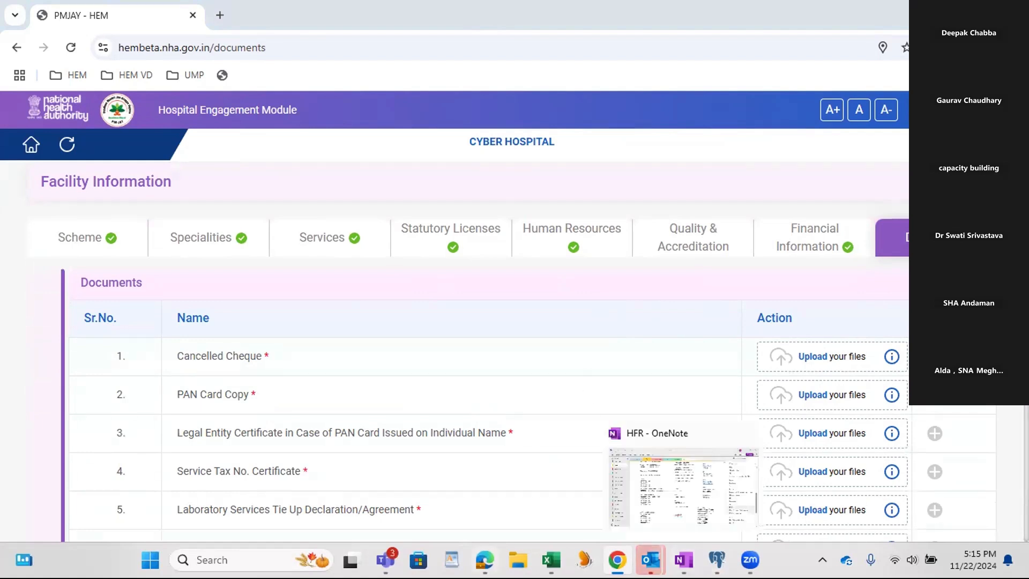
pyautogui.moveTo(385, 560)
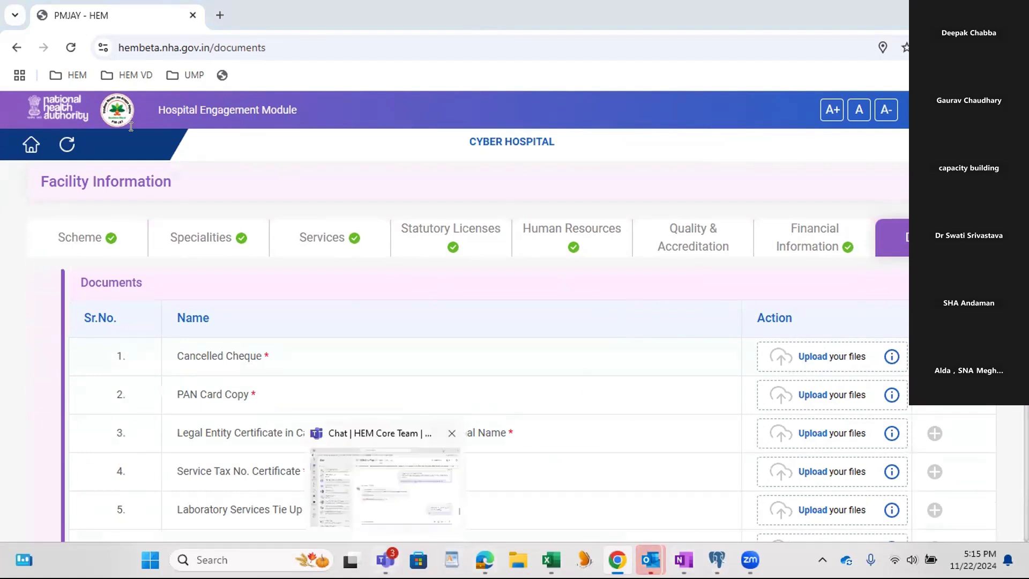
pyautogui.press('super+d')
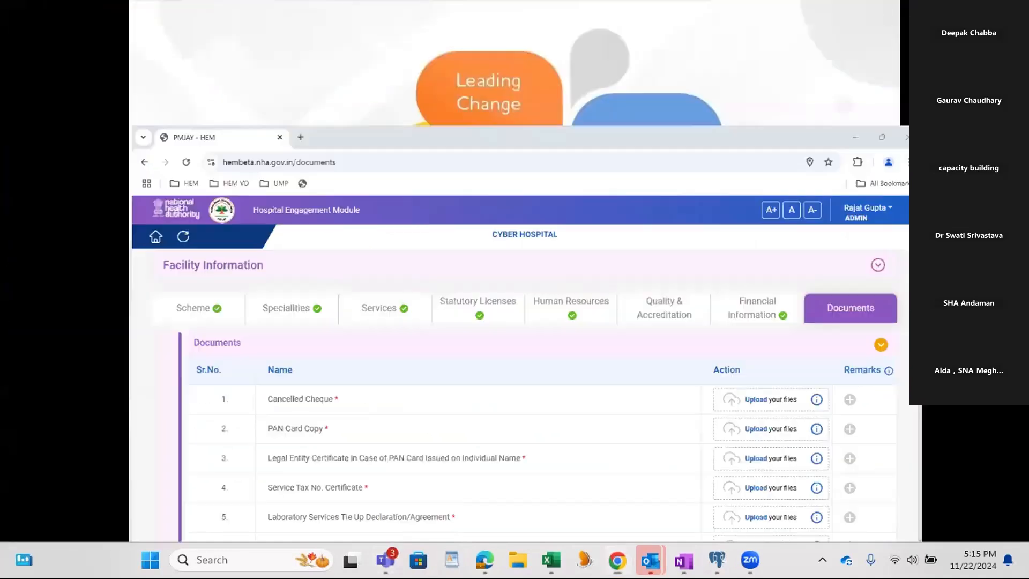
# In Teams, open the colleague's direct chat and view the shared image message's options
pyautogui.click(385, 558)
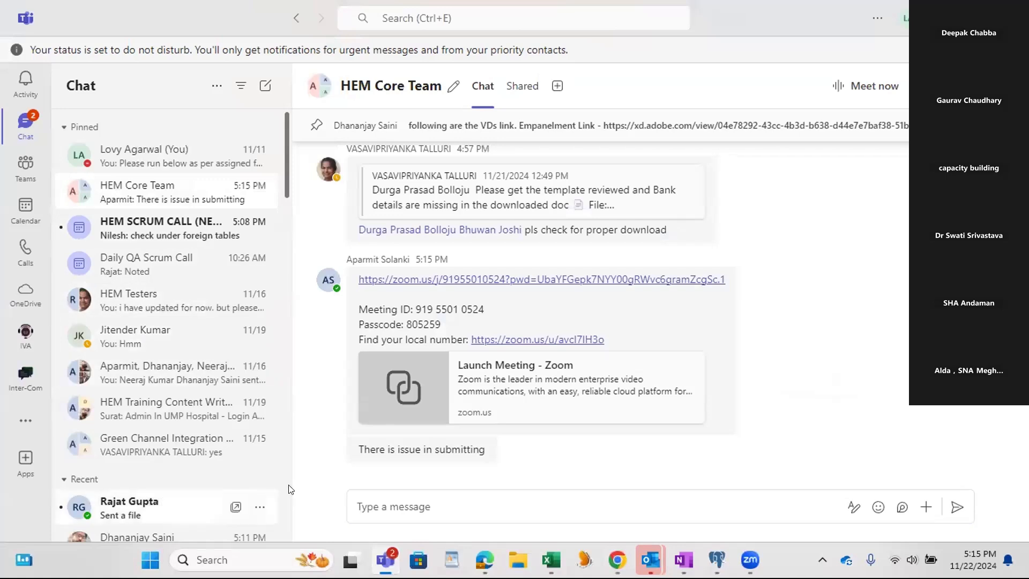
pyautogui.click(232, 502)
pyautogui.moveTo(563, 324)
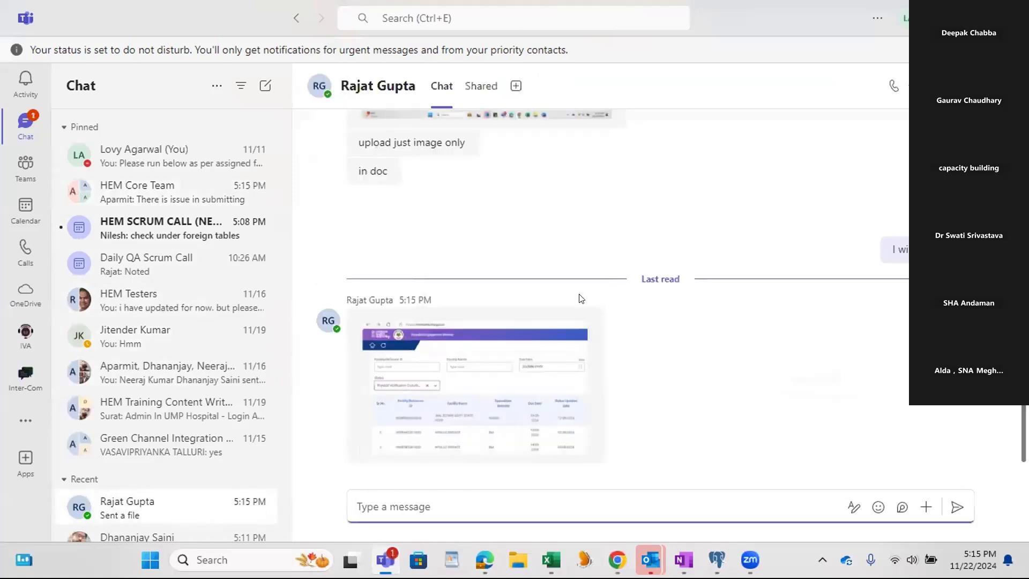
pyautogui.click(590, 295)
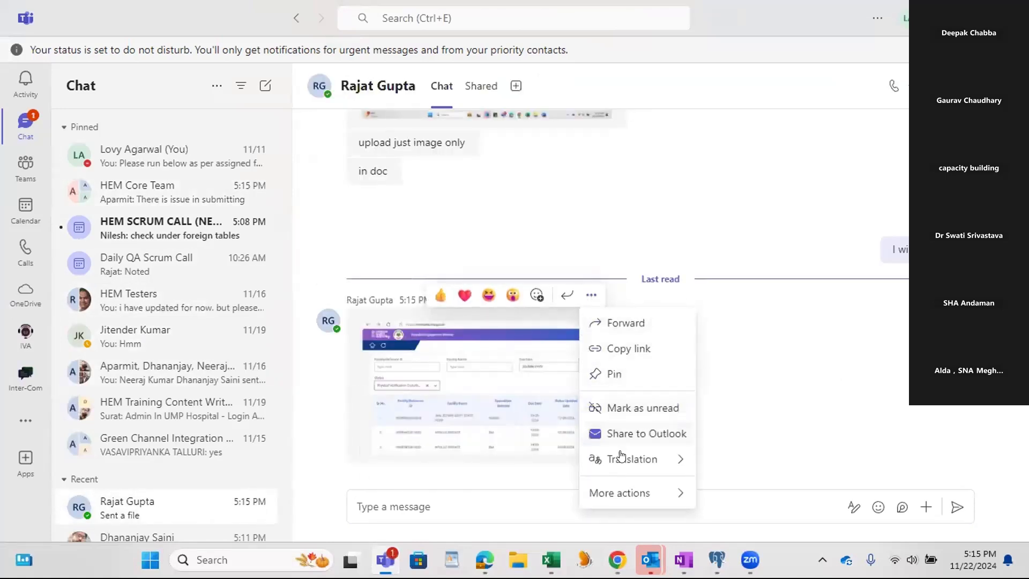
pyautogui.click(727, 335)
# Minimise Teams and switch back to the HEM page in Chrome
pyautogui.press('super+d')
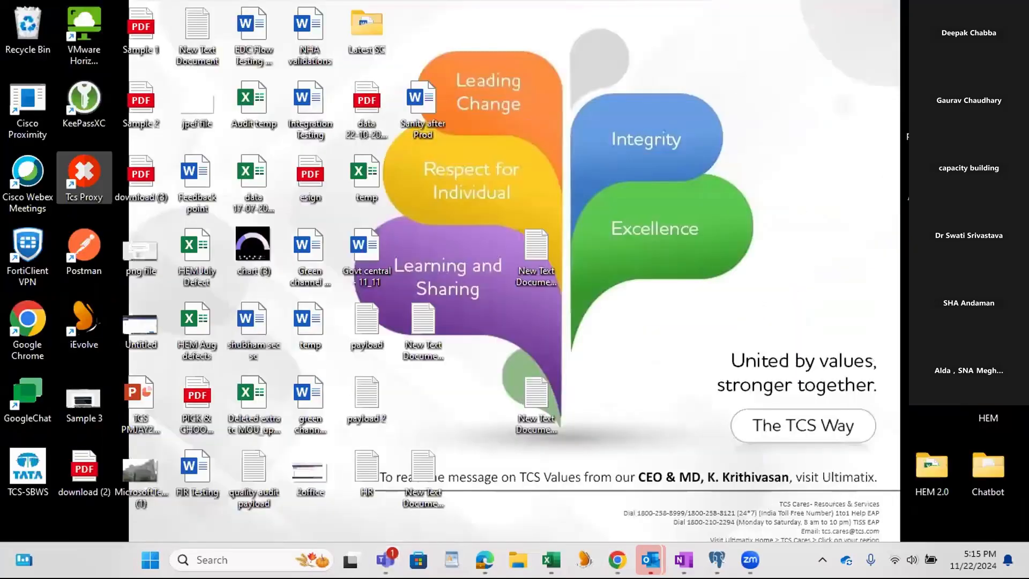
pyautogui.hotkey('alt', 'Tab')
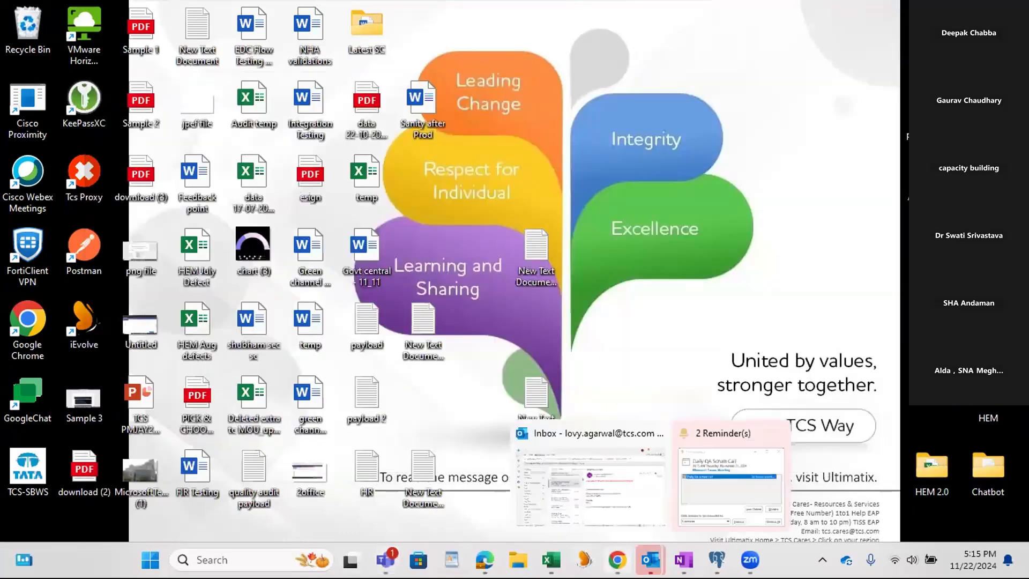
pyautogui.click(618, 559)
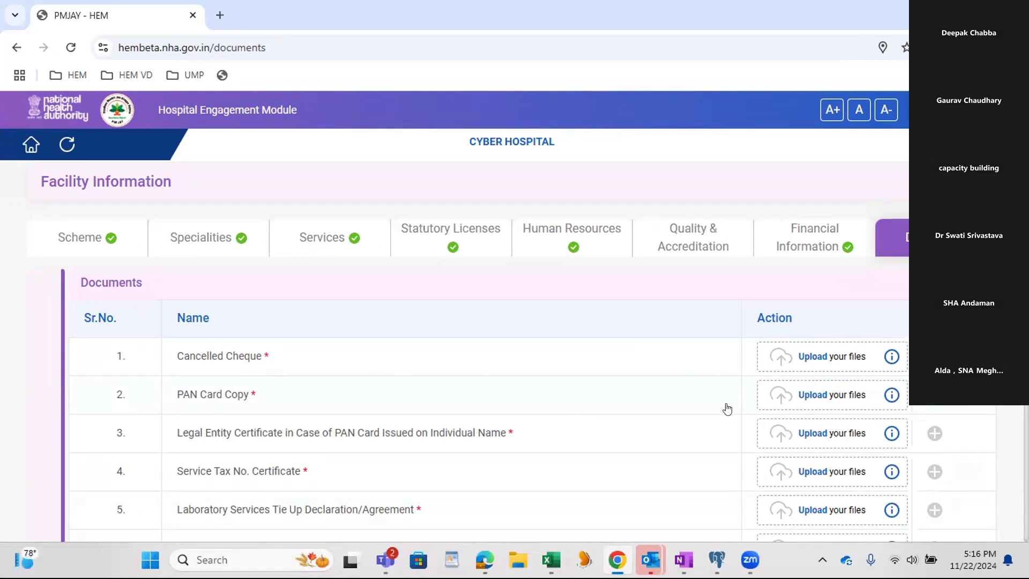
# Open a new incognito Chrome window and load the AWS Staging HEM site from bookmarks
pyautogui.moveTo(609, 551)
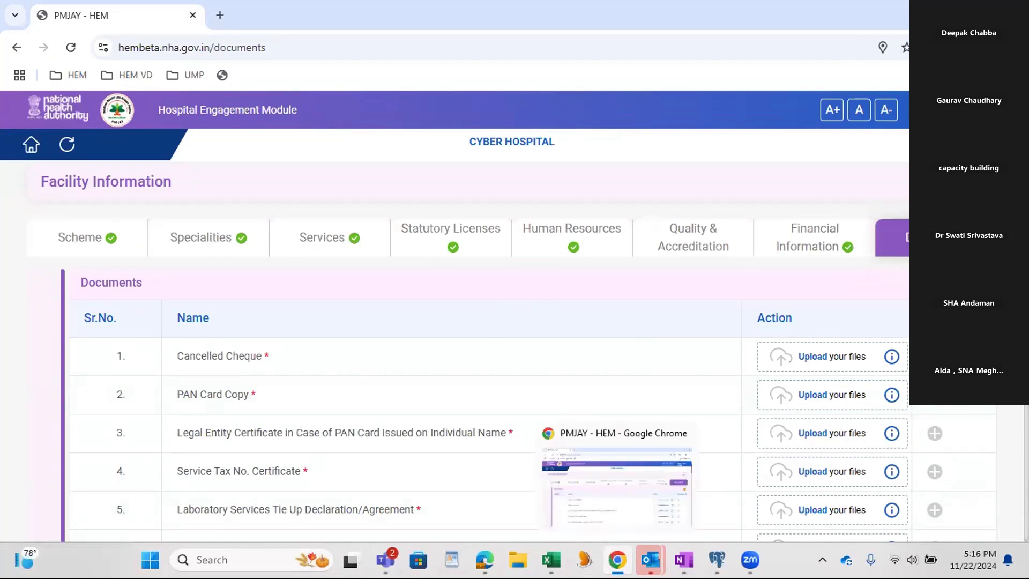
pyautogui.rightClick(617, 559)
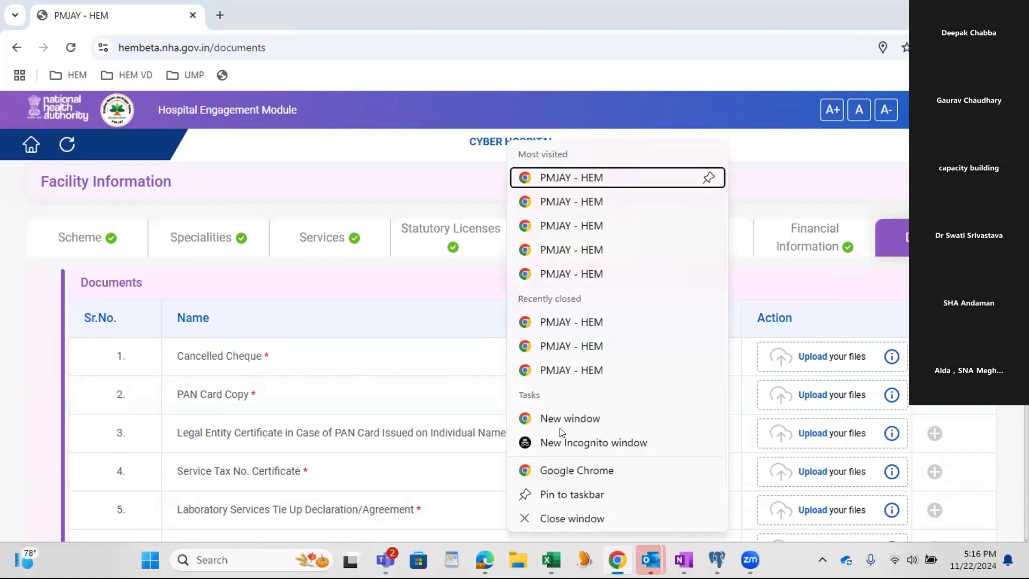
pyautogui.click(561, 441)
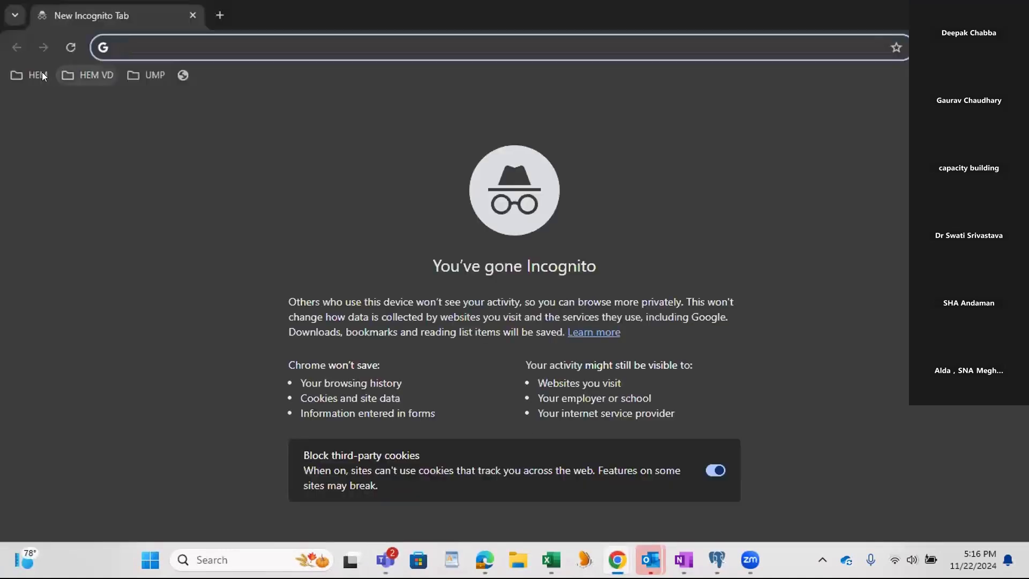
pyautogui.click(36, 73)
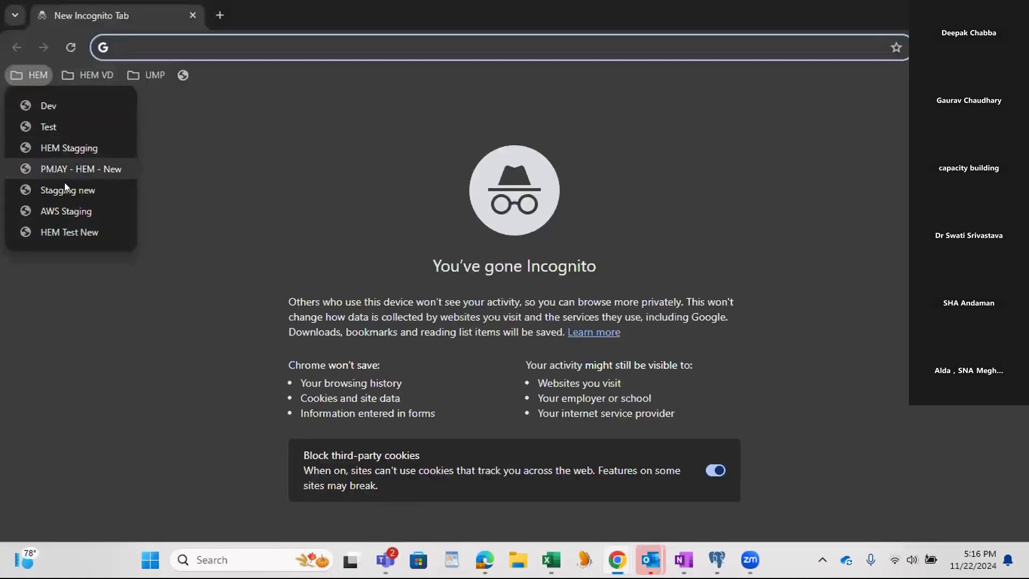
pyautogui.click(73, 217)
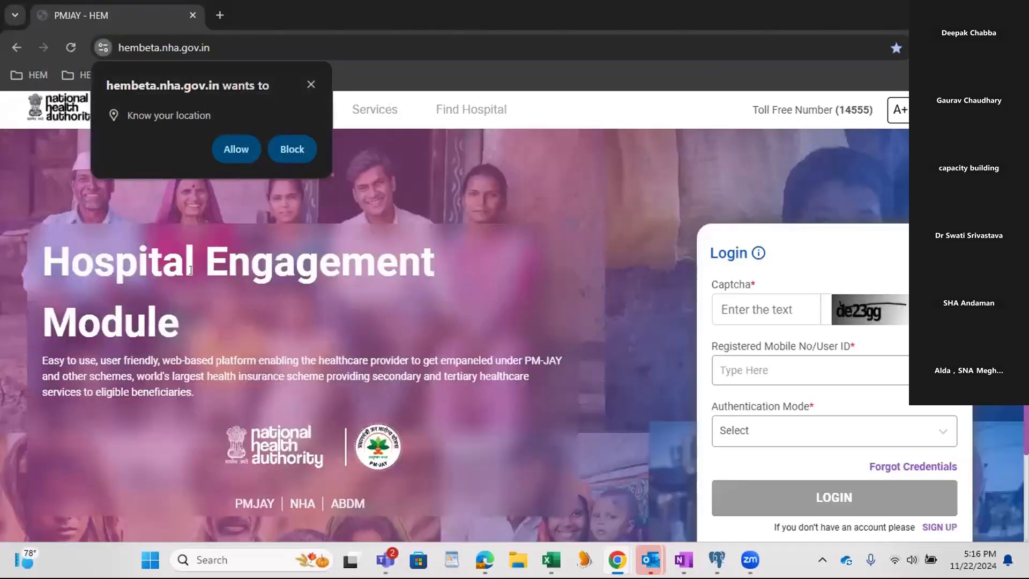
# Close the location permission popup and scroll the CYBER HOSPITAL Documents page
pyautogui.click(310, 84)
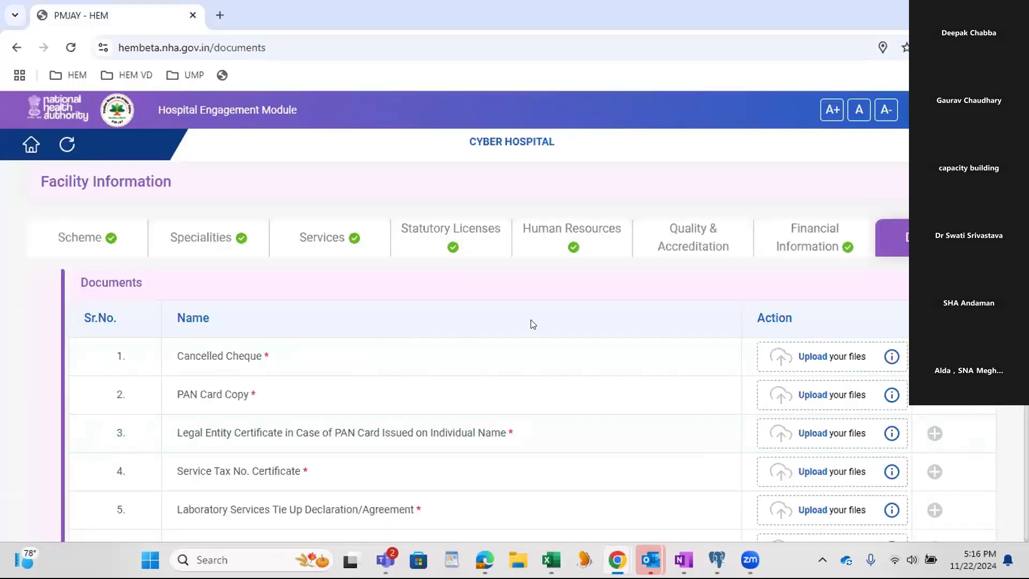
pyautogui.scroll(-1, 530, 324)
pyautogui.scroll(-2, 529, 325)
pyautogui.scroll(2, 547, 321)
# Attach the OHS Assessment PDF to Cancelled Cheque, PAN Card, Legal Entity and Service Tax rows
pyautogui.click(803, 281)
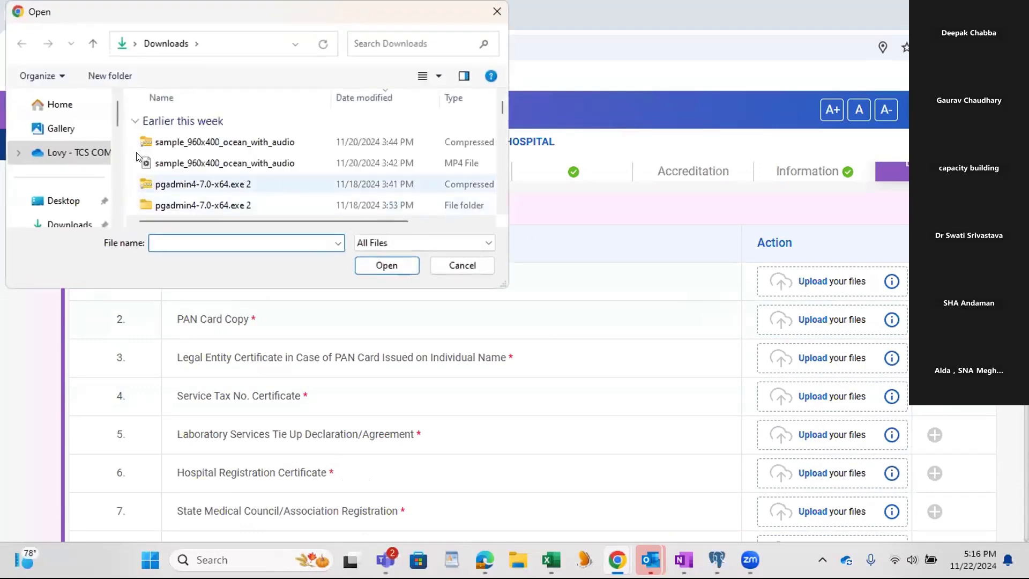
pyautogui.scroll(-3, 209, 182)
pyautogui.scroll(-1, 211, 198)
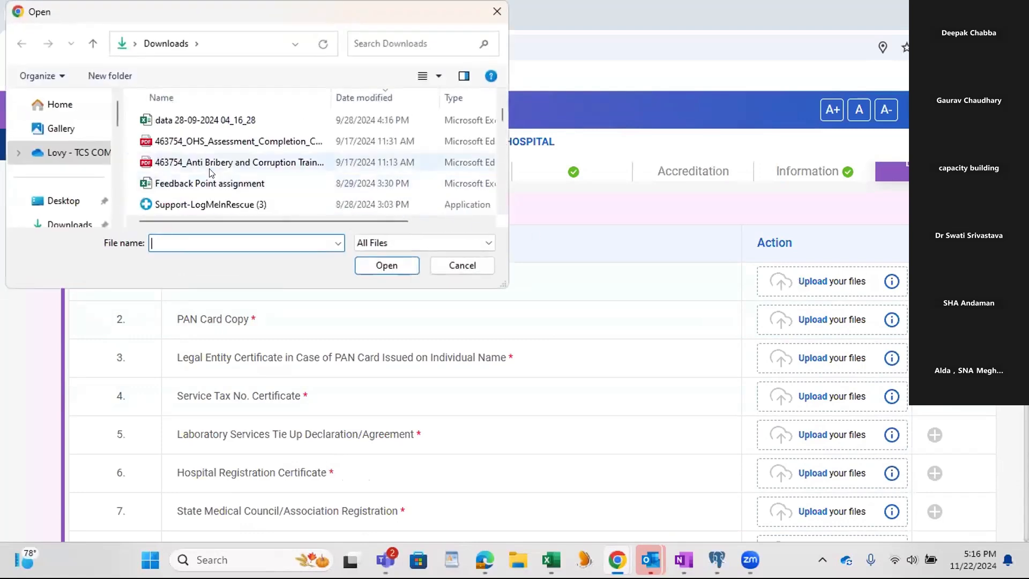
pyautogui.click(220, 141)
pyautogui.moveTo(221, 141); pyautogui.dragTo(783, 279)
pyautogui.moveTo(209, 141); pyautogui.dragTo(778, 317)
pyautogui.moveTo(214, 141); pyautogui.dragTo(741, 360)
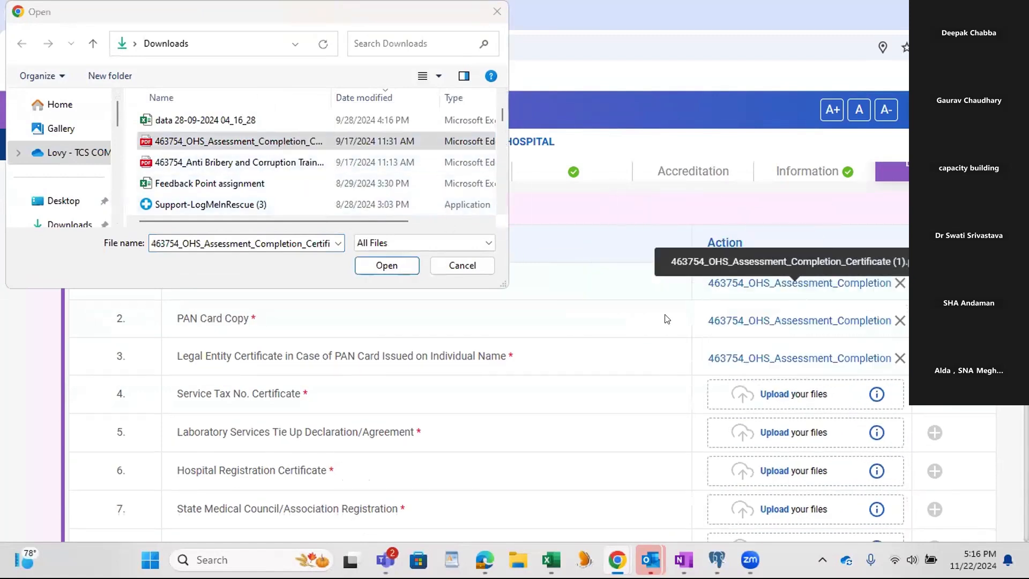
pyautogui.moveTo(225, 141); pyautogui.dragTo(777, 429)
pyautogui.moveTo(305, 138); pyautogui.dragTo(750, 477)
# Attach the same PDF to State Medical Council through N.D.P.S licenses, including FSSAI and 17(2) B
pyautogui.scroll(-3, 548, 331)
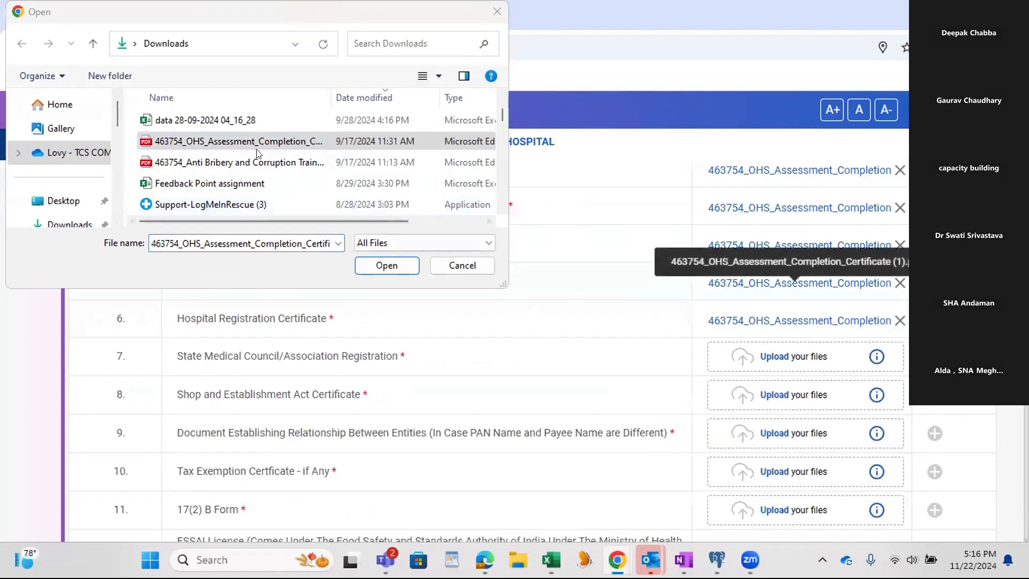
pyautogui.moveTo(247, 141); pyautogui.dragTo(745, 362)
pyautogui.moveTo(278, 141); pyautogui.dragTo(751, 393)
pyautogui.moveTo(268, 142); pyautogui.dragTo(804, 428)
pyautogui.moveTo(268, 141); pyautogui.dragTo(820, 469)
pyautogui.scroll(-3, 549, 362)
pyautogui.moveTo(257, 141); pyautogui.dragTo(748, 354)
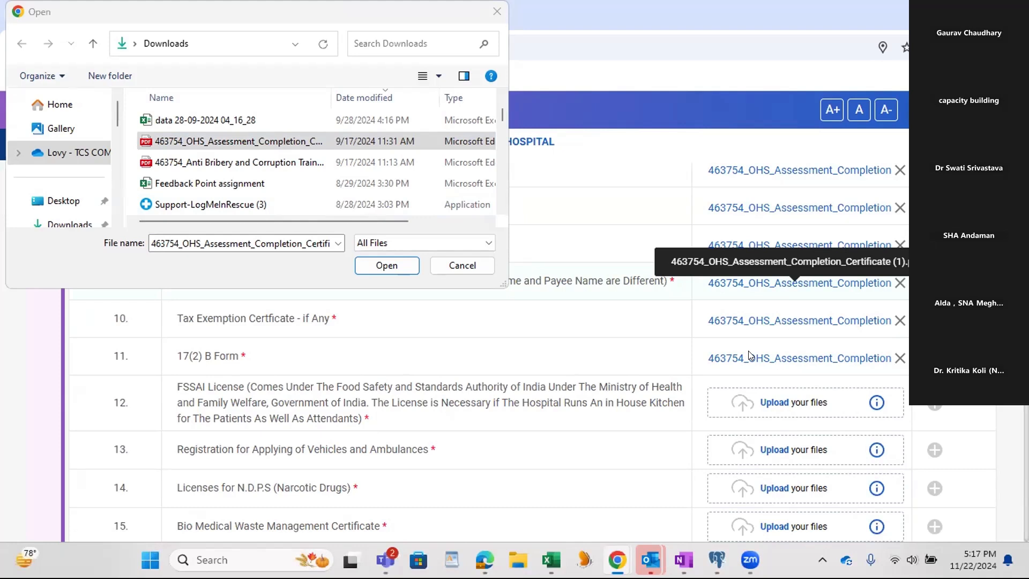
pyautogui.moveTo(269, 140); pyautogui.dragTo(836, 423)
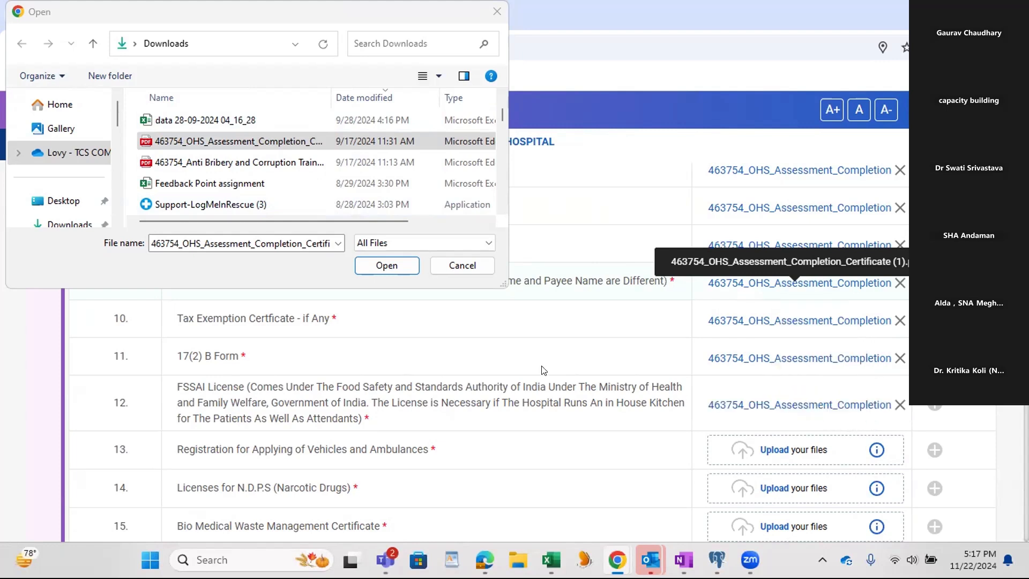
pyautogui.moveTo(261, 142); pyautogui.dragTo(790, 450)
pyautogui.moveTo(261, 141); pyautogui.dragTo(739, 465)
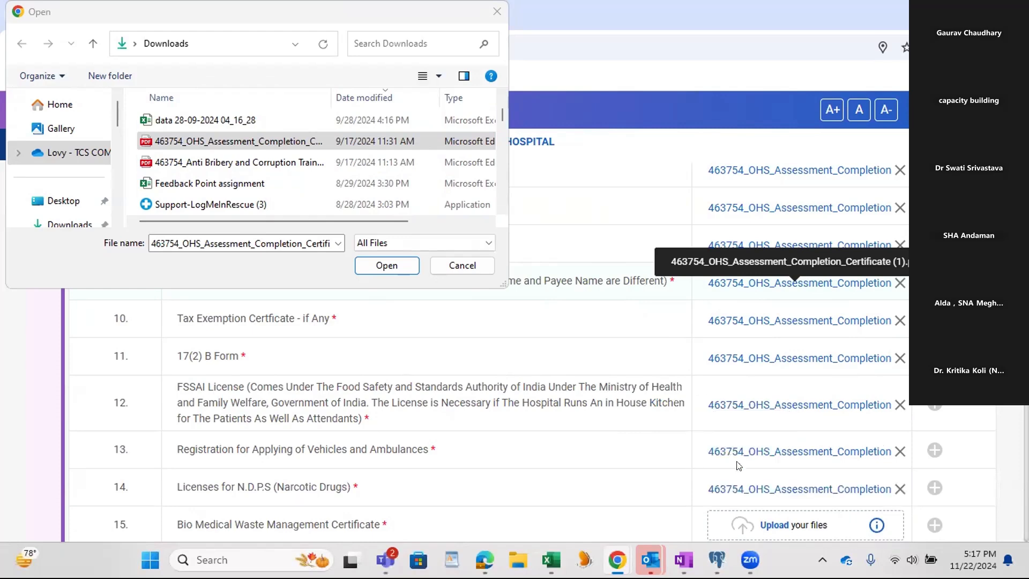
# Attach the OHS PDF to PNDT, TLD Badge, Cath Lab and Consultant List rows
pyautogui.scroll(-4, 598, 398)
pyautogui.moveTo(261, 141); pyautogui.dragTo(766, 296)
pyautogui.moveTo(171, 141); pyautogui.dragTo(766, 328)
pyautogui.moveTo(210, 134); pyautogui.dragTo(766, 371)
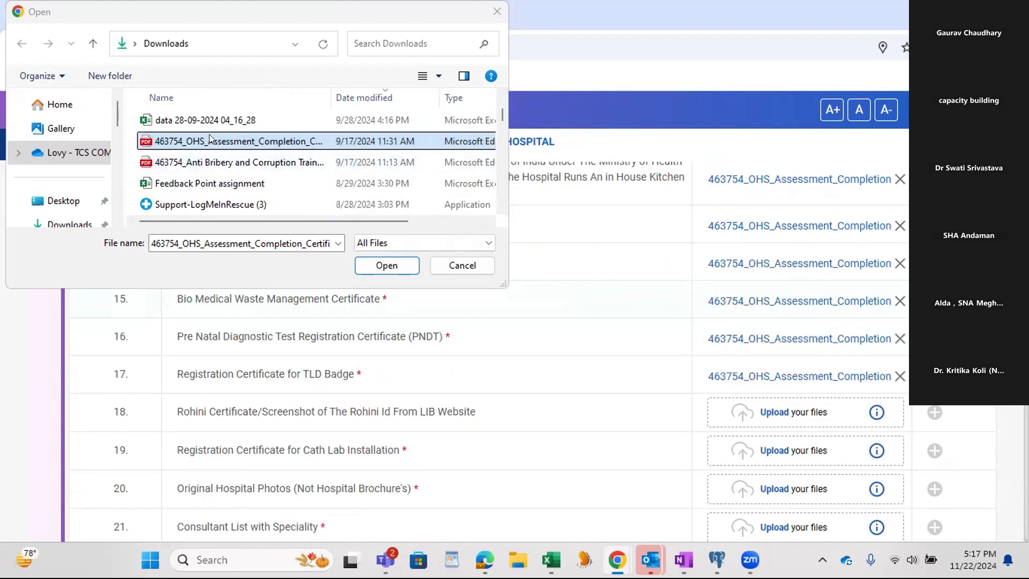
pyautogui.moveTo(210, 148); pyautogui.dragTo(788, 451)
pyautogui.scroll(-1, 586, 383)
pyautogui.moveTo(291, 140); pyautogui.dragTo(788, 414)
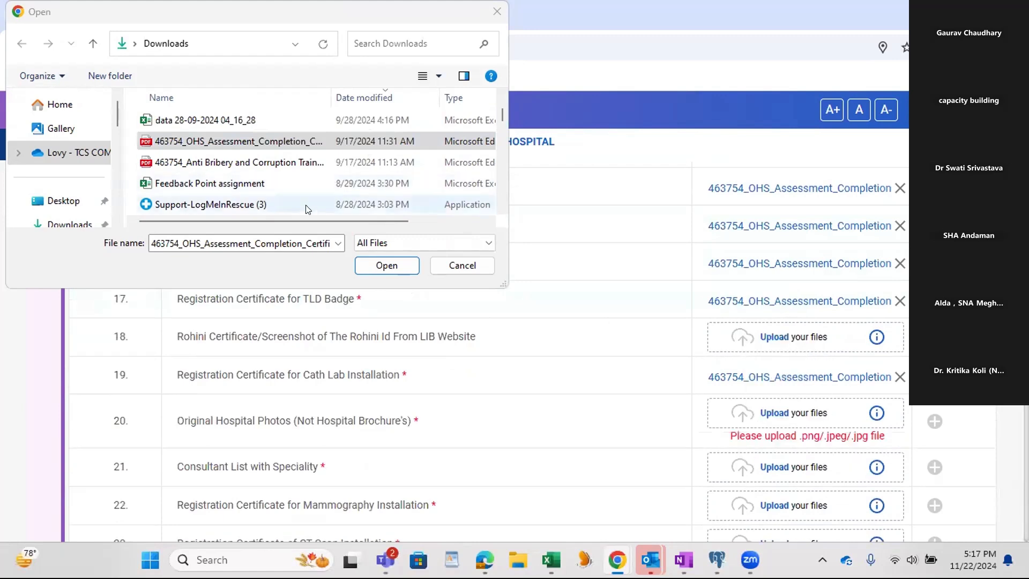
pyautogui.moveTo(231, 142); pyautogui.dragTo(790, 465)
# Attach the PDF to Mammography, CT Scan, C-Arm, AERB, Pathologist/Radiologist, MTP and FDA Pharmacy rows
pyautogui.scroll(-3, 554, 389)
pyautogui.moveTo(300, 142); pyautogui.dragTo(771, 355)
pyautogui.moveTo(265, 144); pyautogui.dragTo(793, 388)
pyautogui.moveTo(269, 134); pyautogui.dragTo(777, 467)
pyautogui.scroll(-1, 582, 415)
pyautogui.moveTo(268, 141); pyautogui.dragTo(740, 429)
pyautogui.moveTo(268, 141); pyautogui.dragTo(783, 471)
pyautogui.moveTo(273, 142); pyautogui.dragTo(819, 509)
pyautogui.scroll(-2, 530, 418)
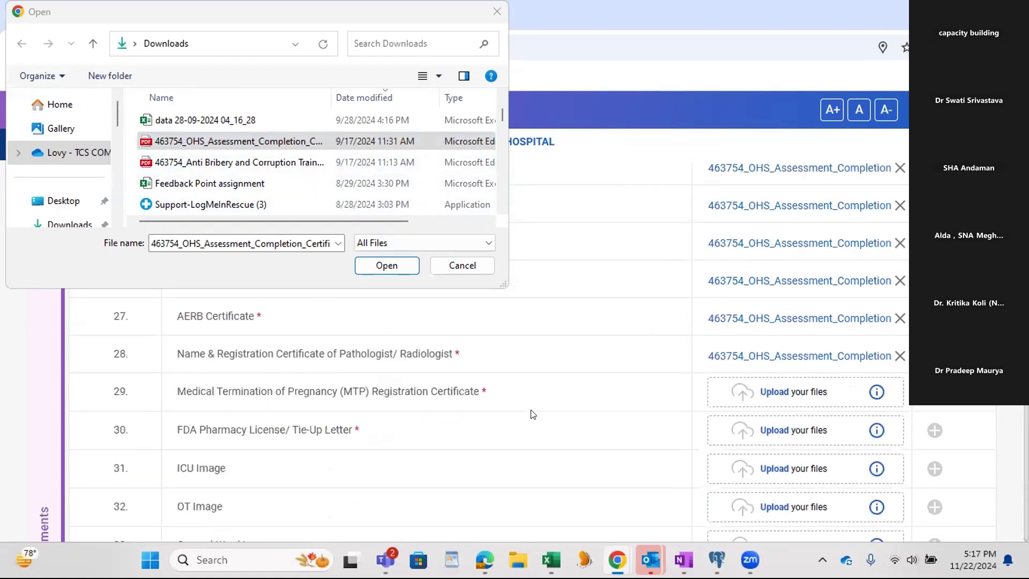
pyautogui.moveTo(267, 143); pyautogui.dragTo(769, 399)
pyautogui.moveTo(244, 141); pyautogui.dragTo(772, 431)
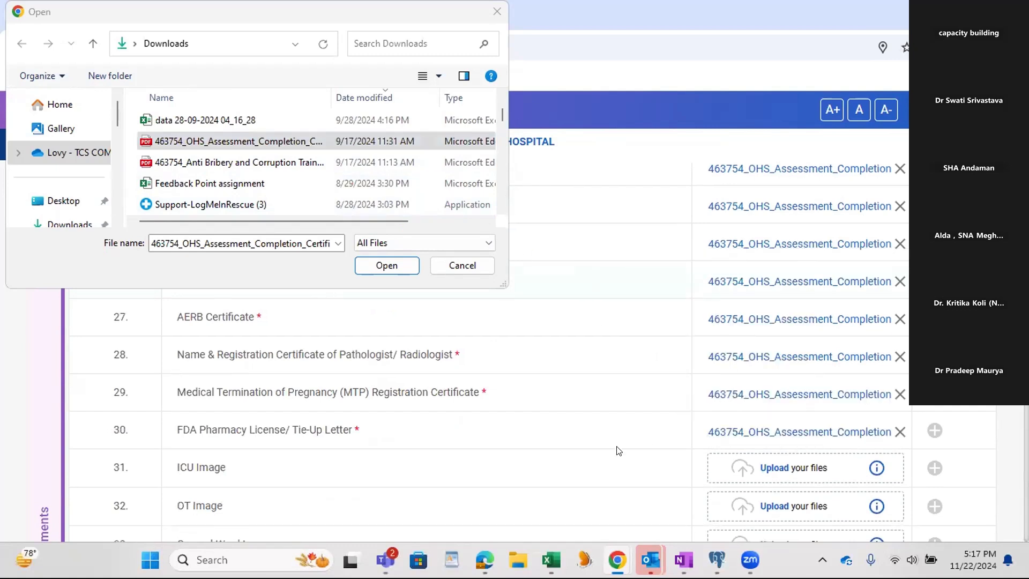
# Attach the PDF to Rohini Certificate and Max_Building.jpg to Original Hospital Photos, then close the picker
pyautogui.scroll(4, 561, 479)
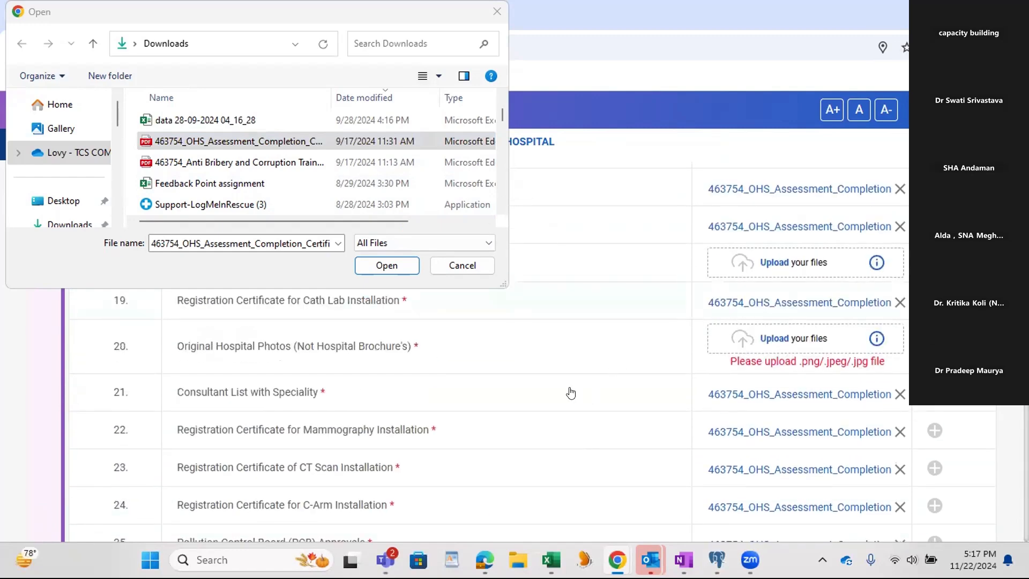
pyautogui.scroll(2, 562, 399)
pyautogui.moveTo(235, 141); pyautogui.dragTo(737, 413)
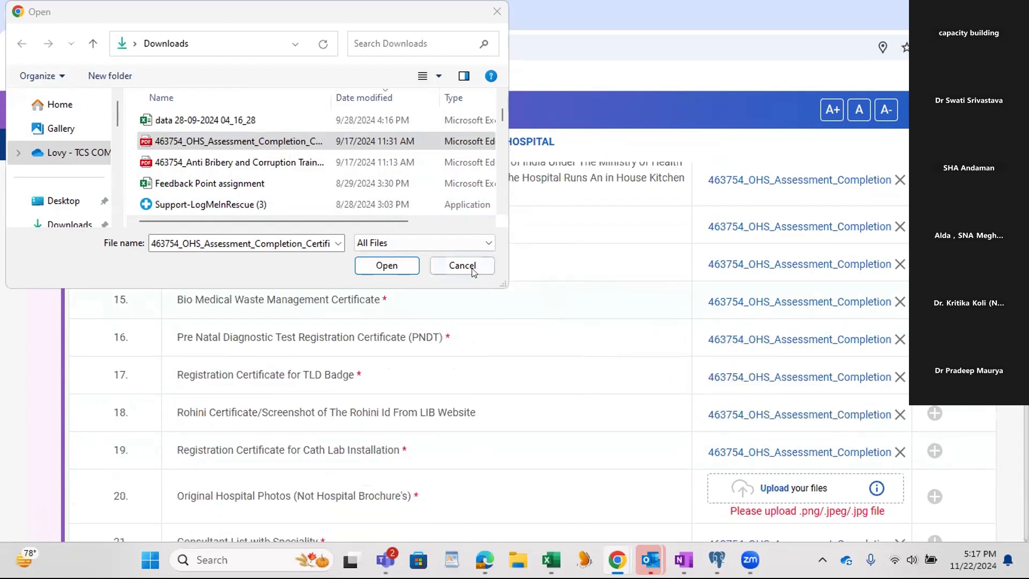
pyautogui.scroll(-10, 278, 184)
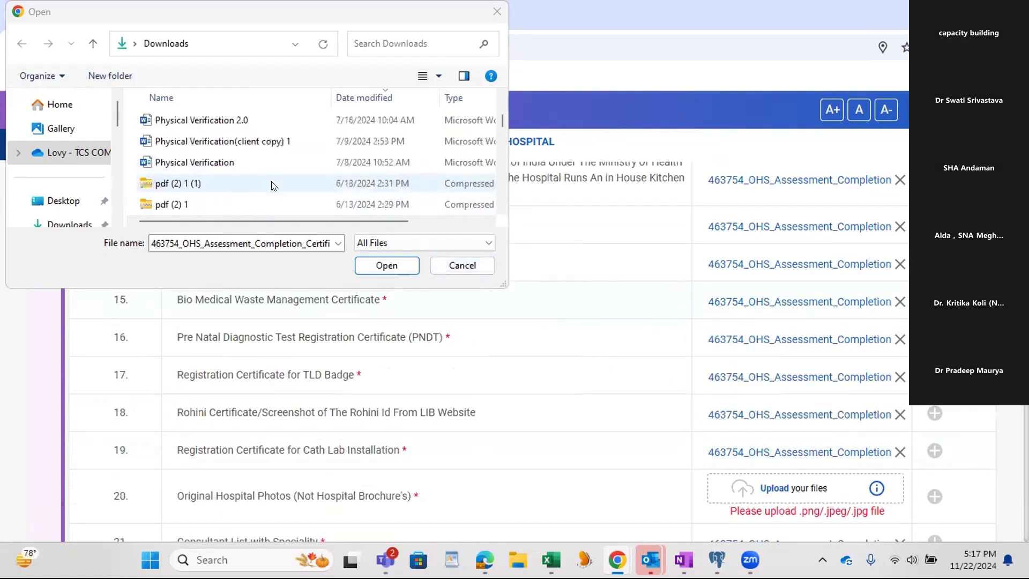
pyautogui.click(187, 140)
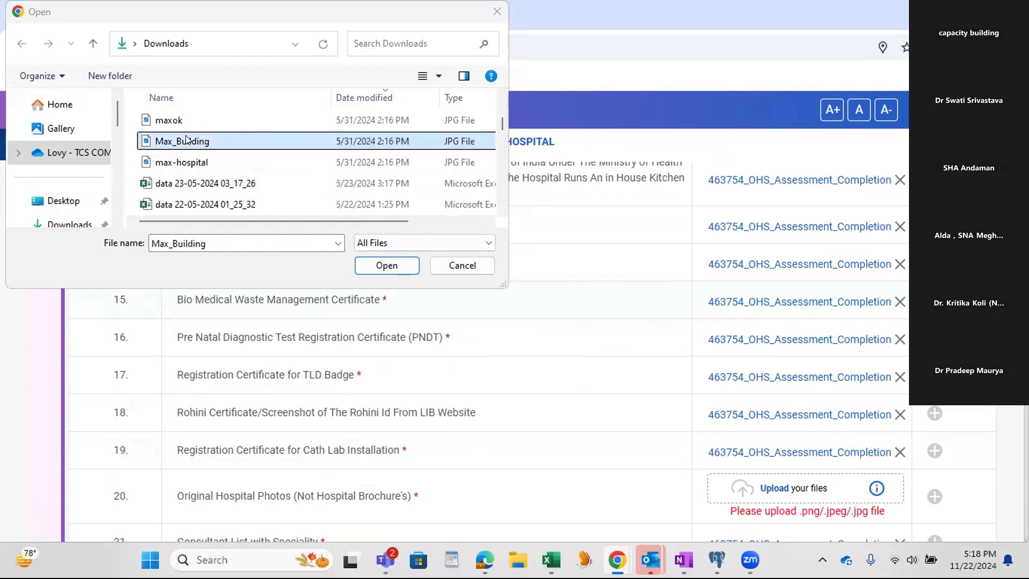
pyautogui.moveTo(194, 152); pyautogui.dragTo(761, 486)
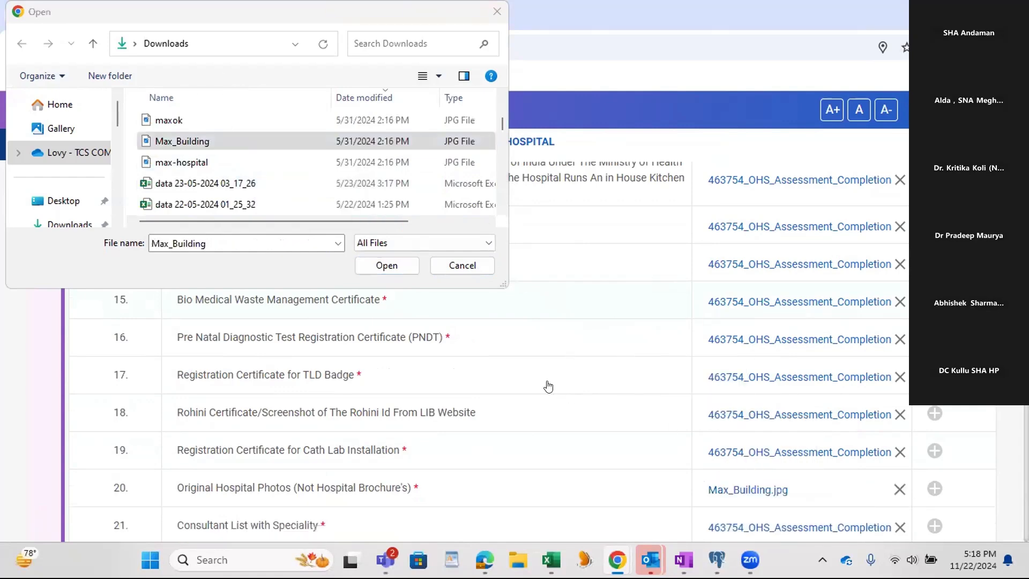
pyautogui.click(453, 266)
pyautogui.scroll(-10, 616, 359)
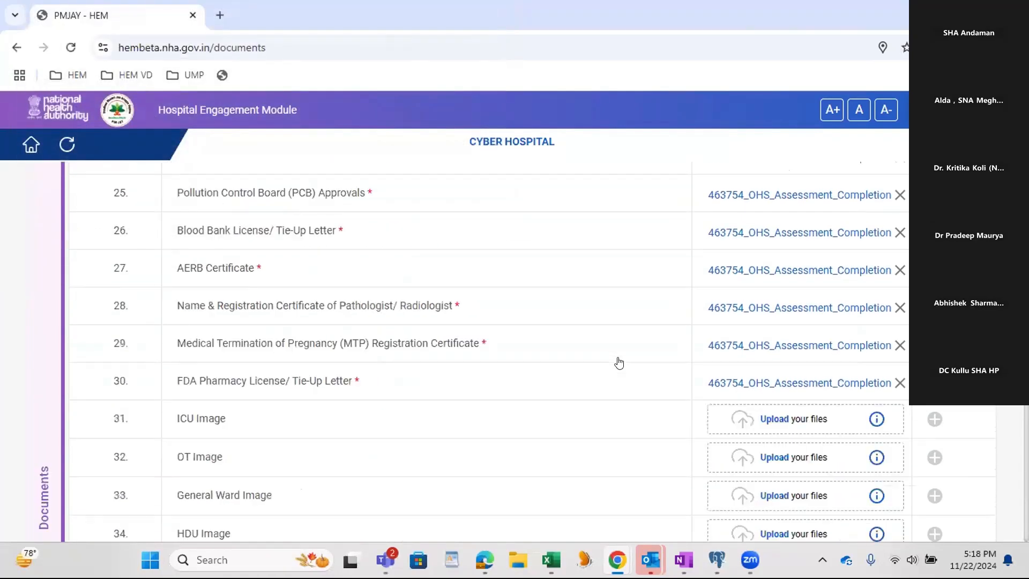
pyautogui.scroll(-20, 622, 371)
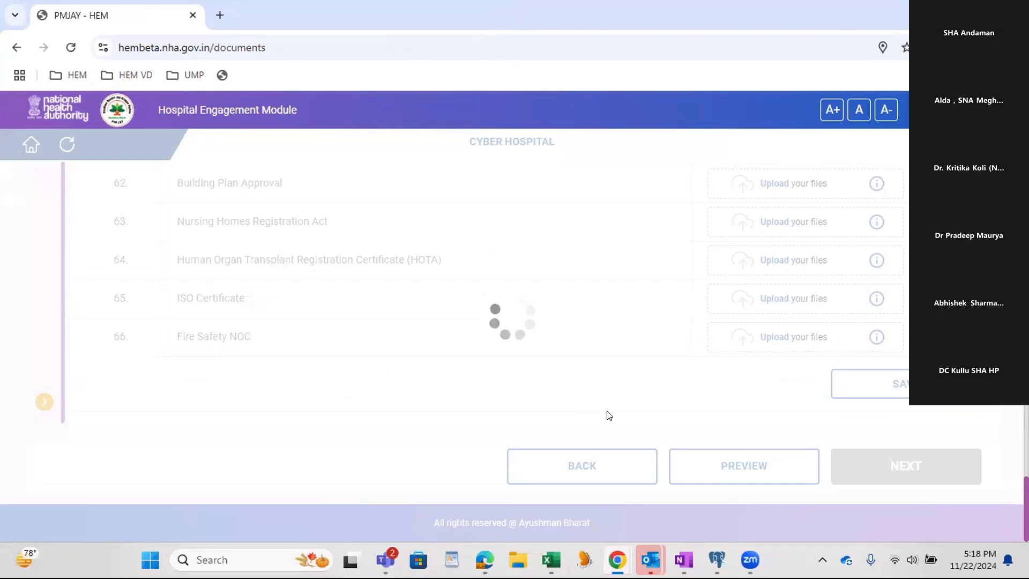
pyautogui.moveTo(619, 560)
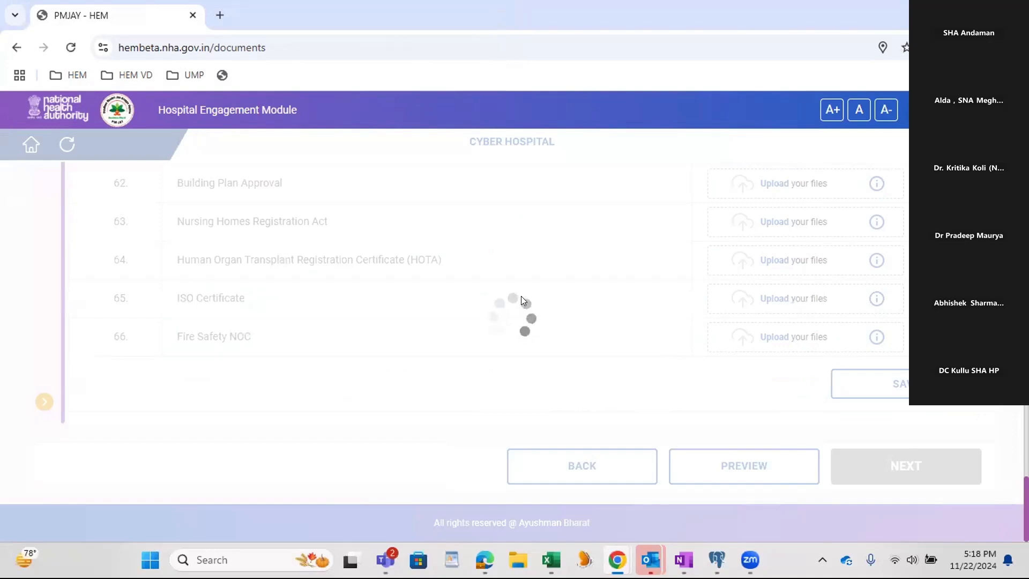
pyautogui.scroll(20, 523, 301)
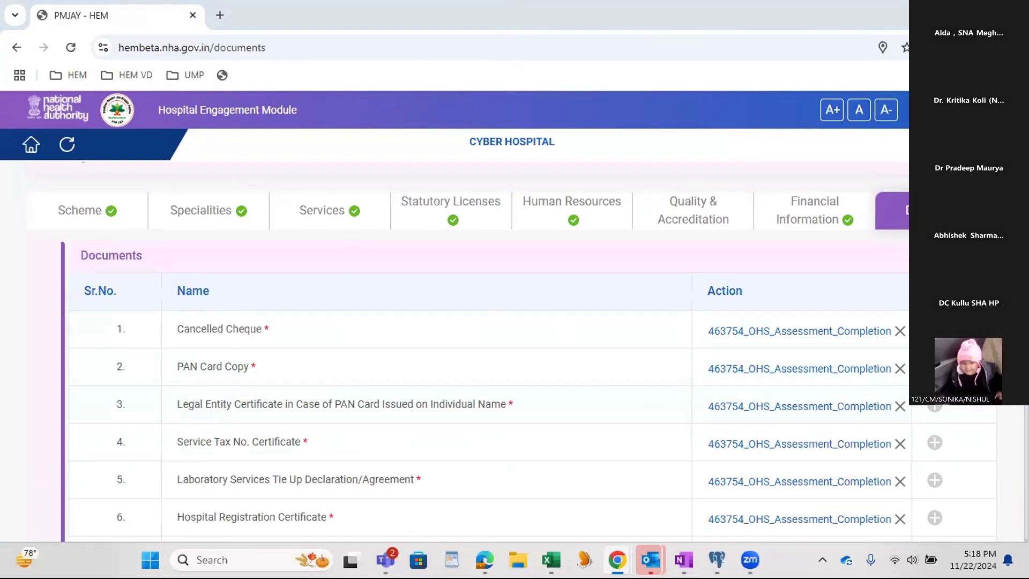
pyautogui.scroll(-20, 482, 349)
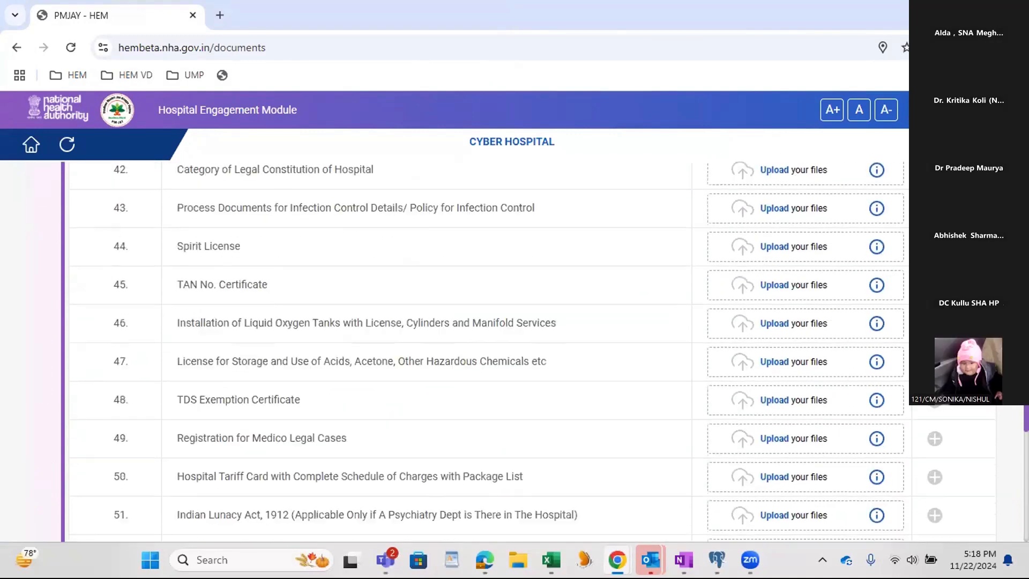
pyautogui.scroll(12, 482, 348)
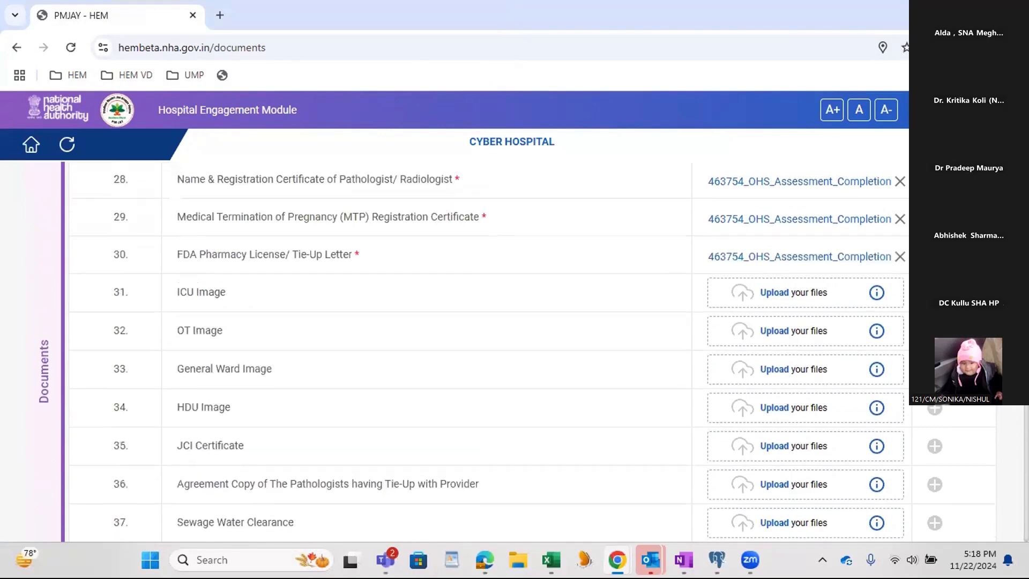
pyautogui.scroll(5, 482, 348)
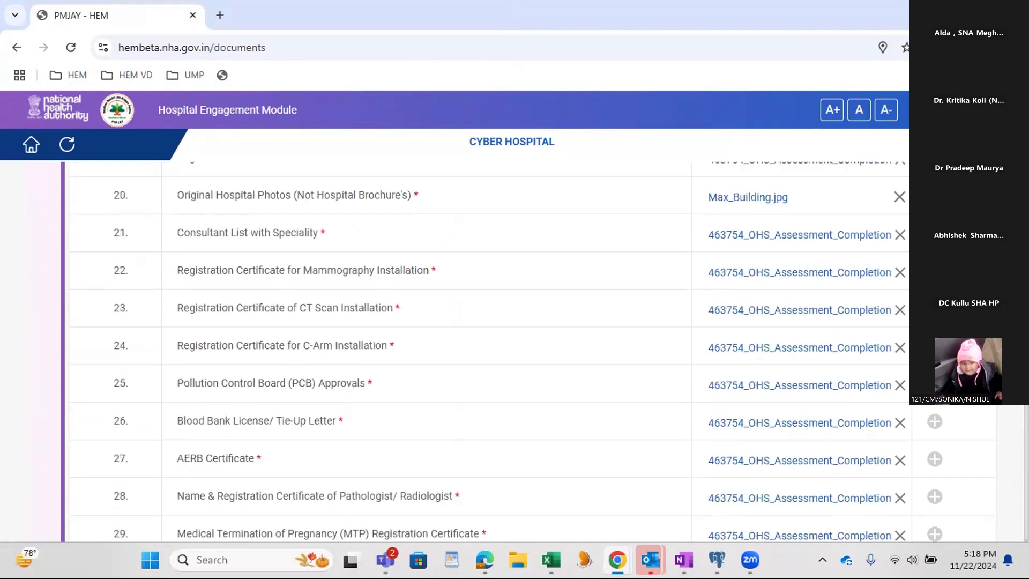
pyautogui.scroll(-20, 482, 348)
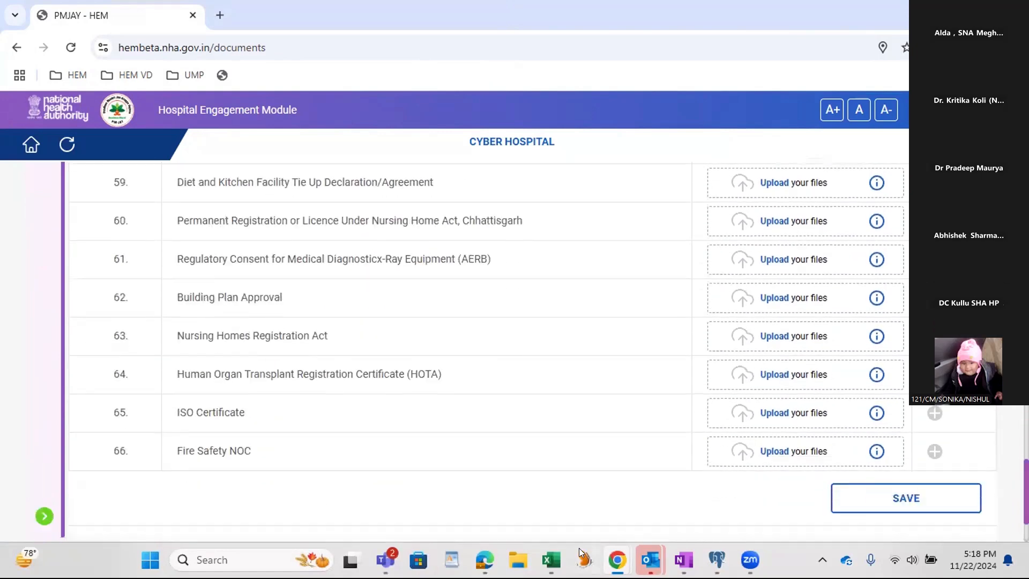
pyautogui.scroll(-3, 501, 478)
pyautogui.click(892, 474)
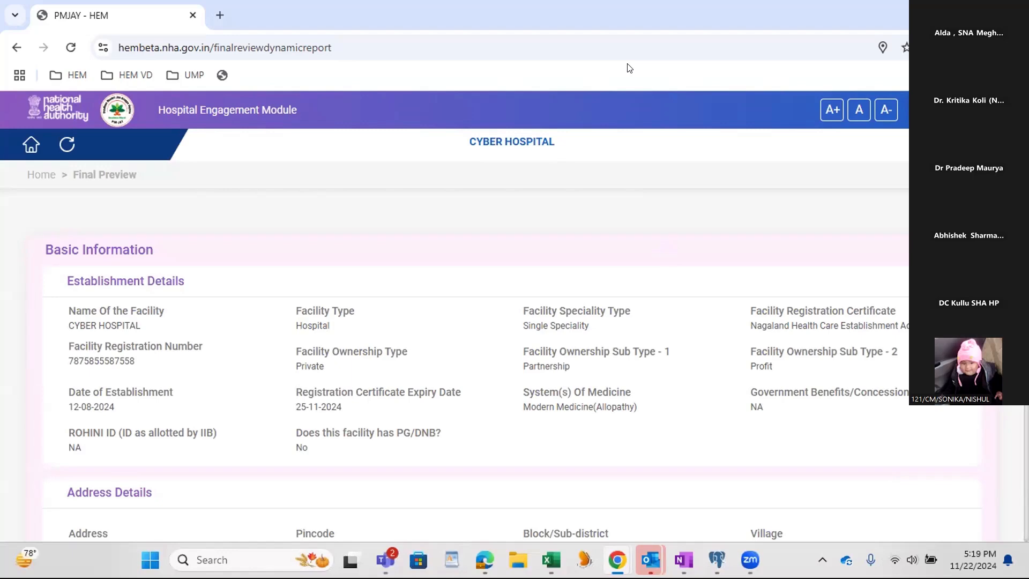
# Scroll through Support Services, Human Resources, Financial and Taxation details down to Documents and the declaration
pyautogui.scroll(-7, 472, 394)
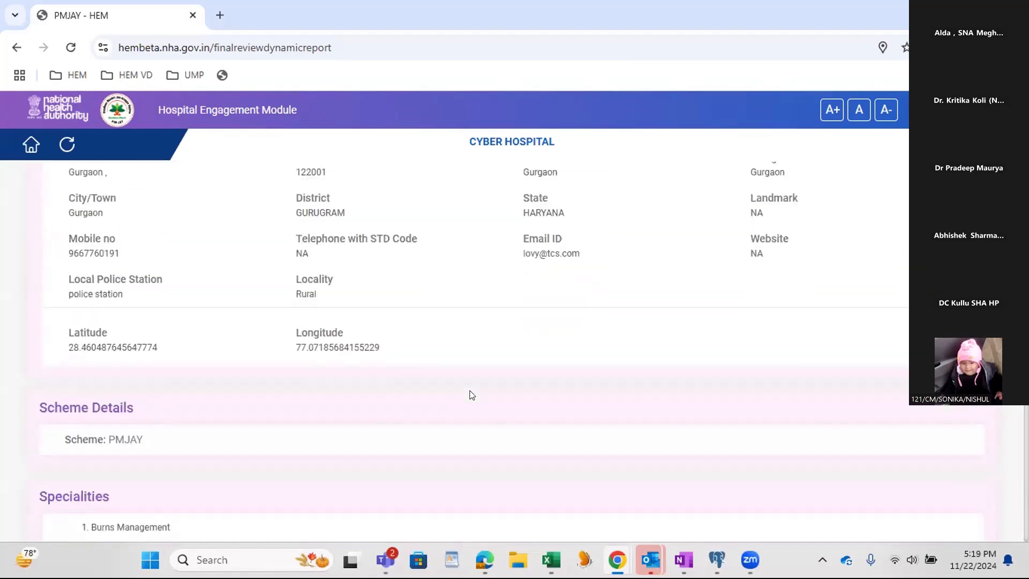
pyautogui.scroll(-3, 471, 395)
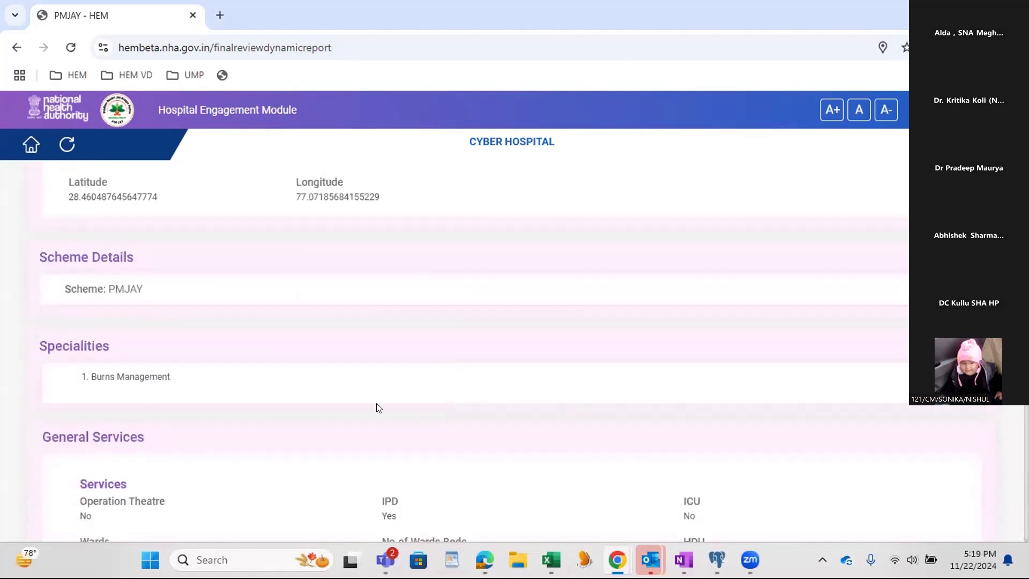
pyautogui.scroll(-4, 183, 379)
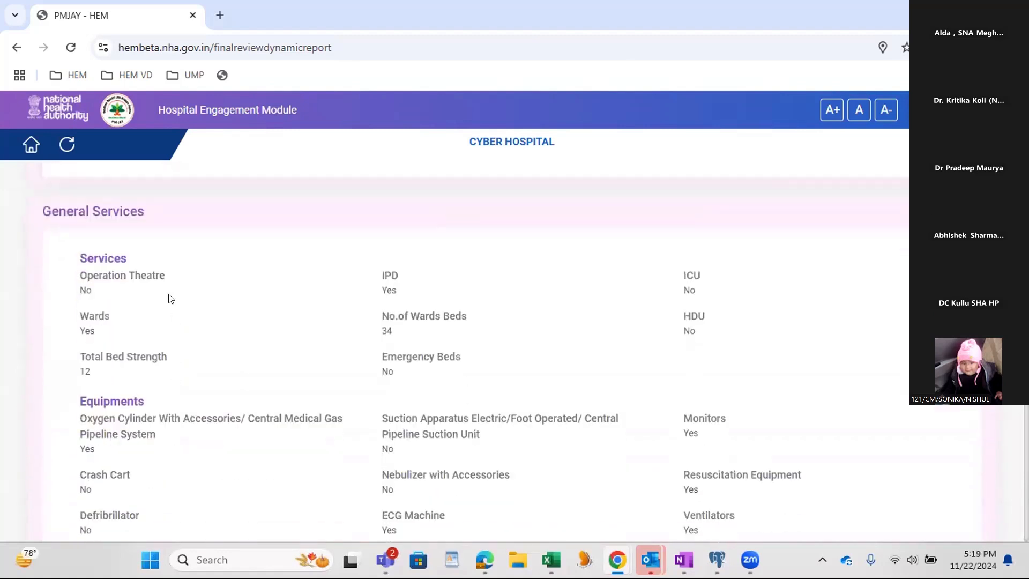
pyautogui.scroll(-10, 165, 321)
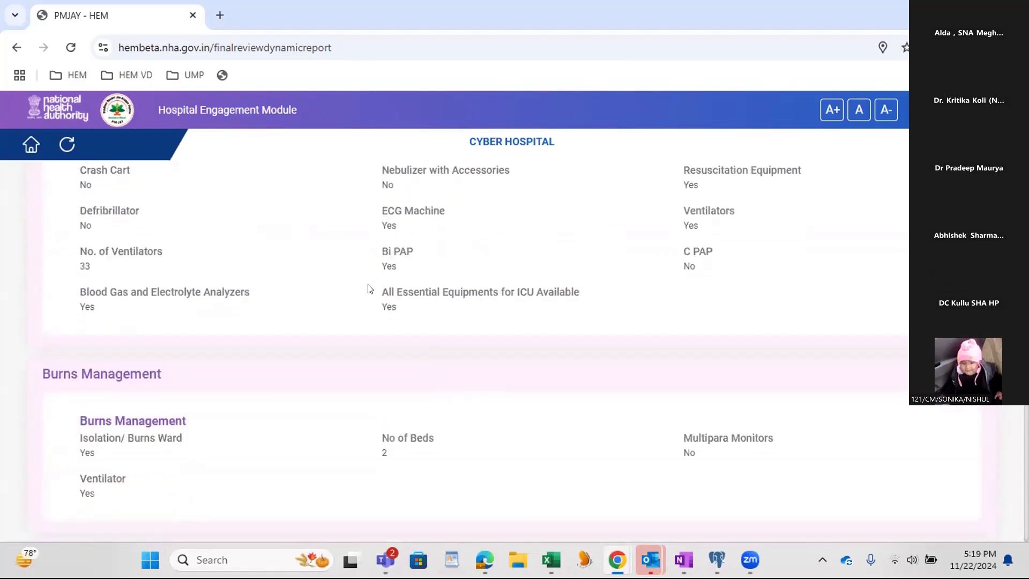
pyautogui.scroll(-1, 368, 289)
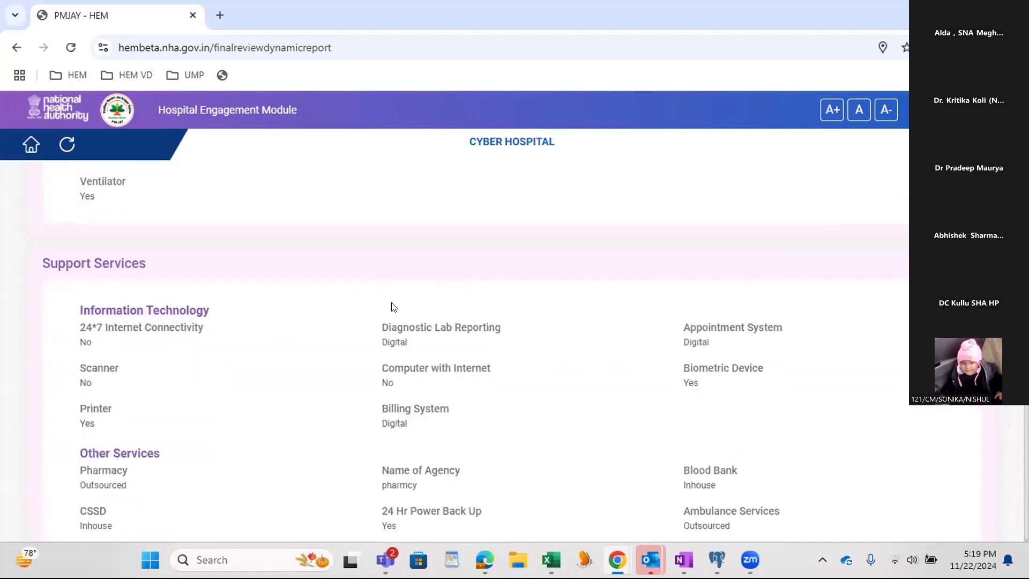
pyautogui.scroll(-13, 394, 306)
pyautogui.scroll(-11, 693, 357)
pyautogui.scroll(-7, 694, 357)
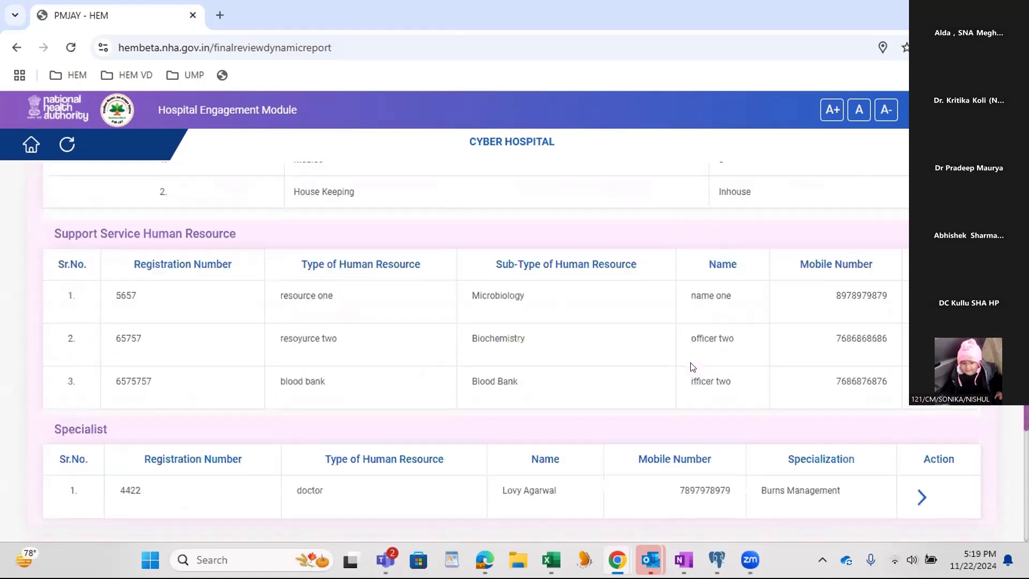
pyautogui.scroll(-4, 692, 367)
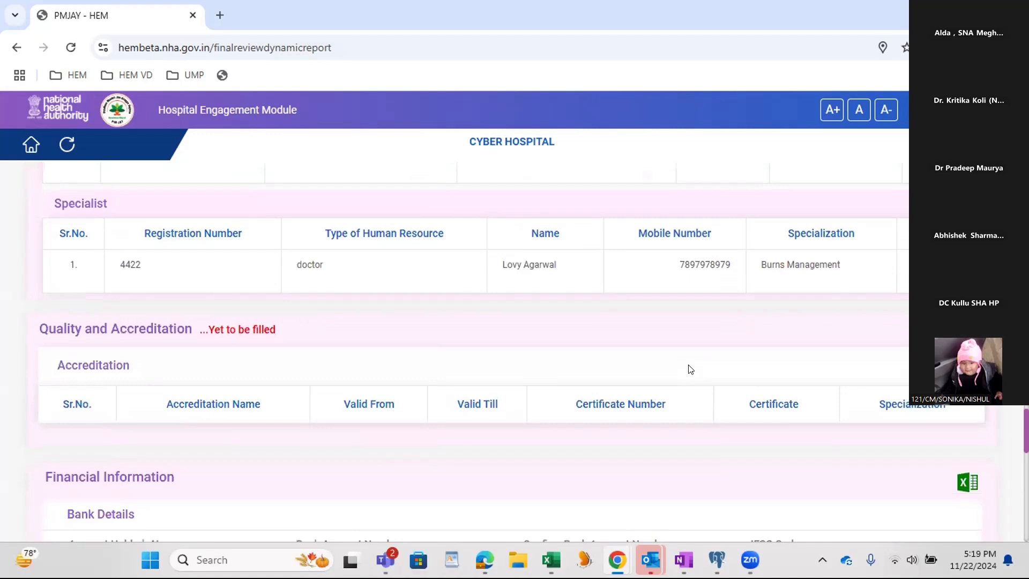
pyautogui.scroll(-4, 689, 368)
pyautogui.scroll(-12, 522, 378)
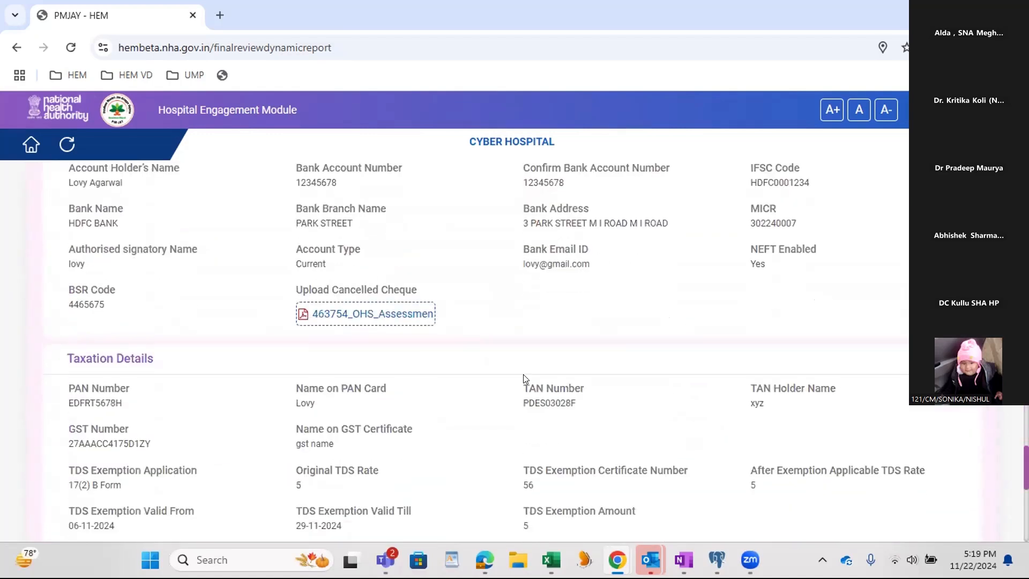
pyautogui.scroll(-1, 523, 379)
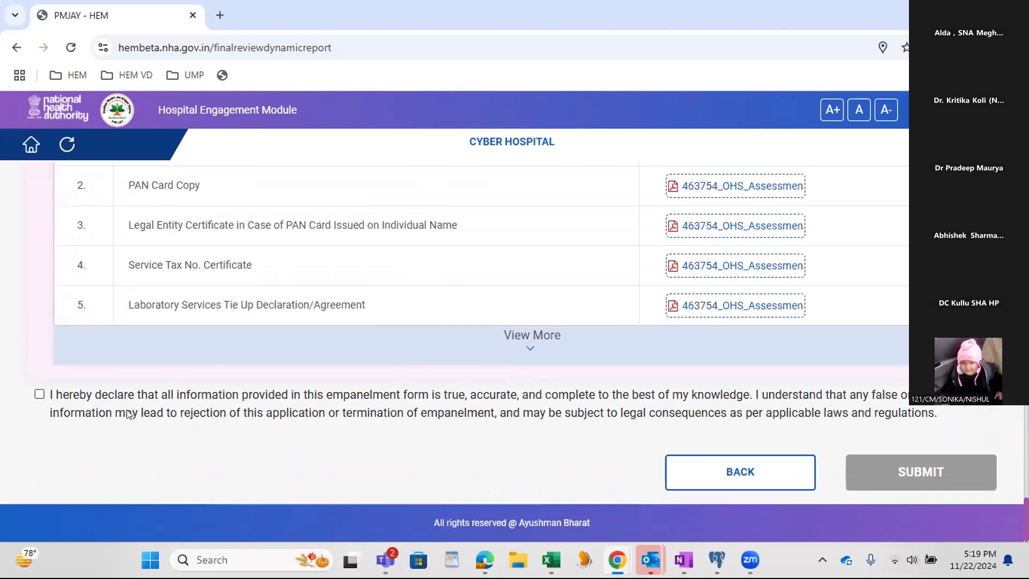
# Tick the empanelment declaration and start e-signing to open the C-DAC eSign tab
pyautogui.click(38, 395)
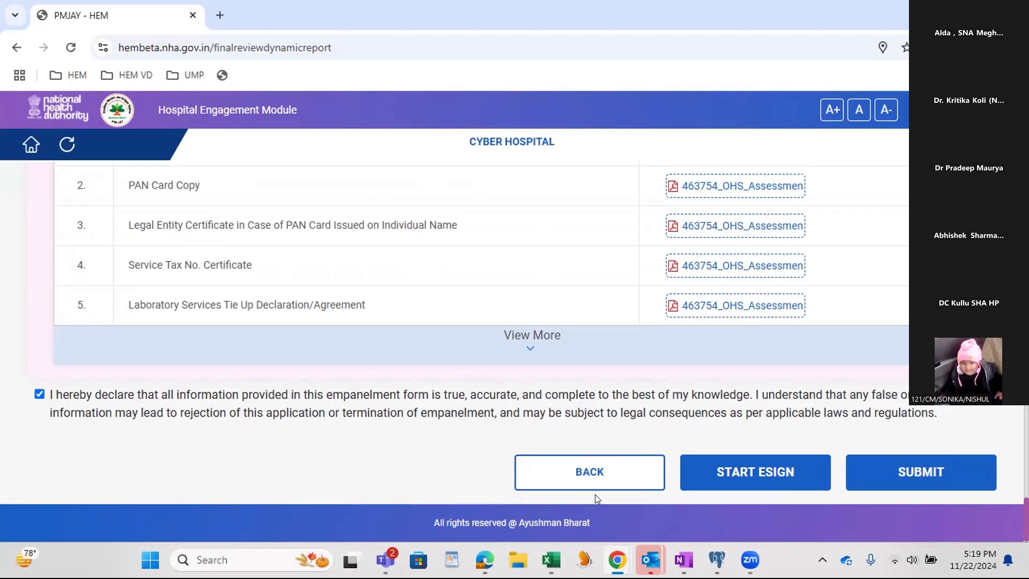
pyautogui.click(767, 479)
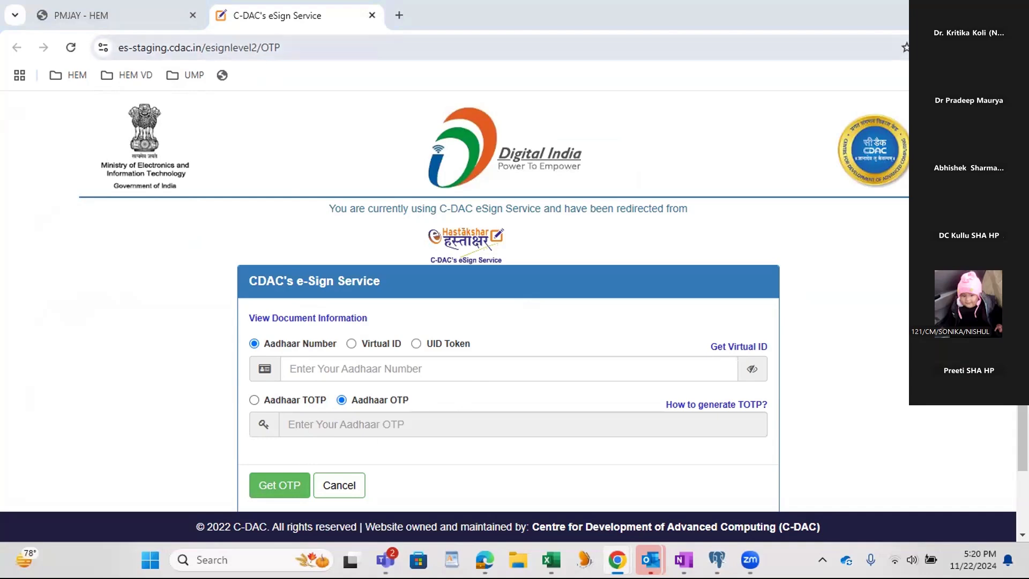
pyautogui.click(936, 15)
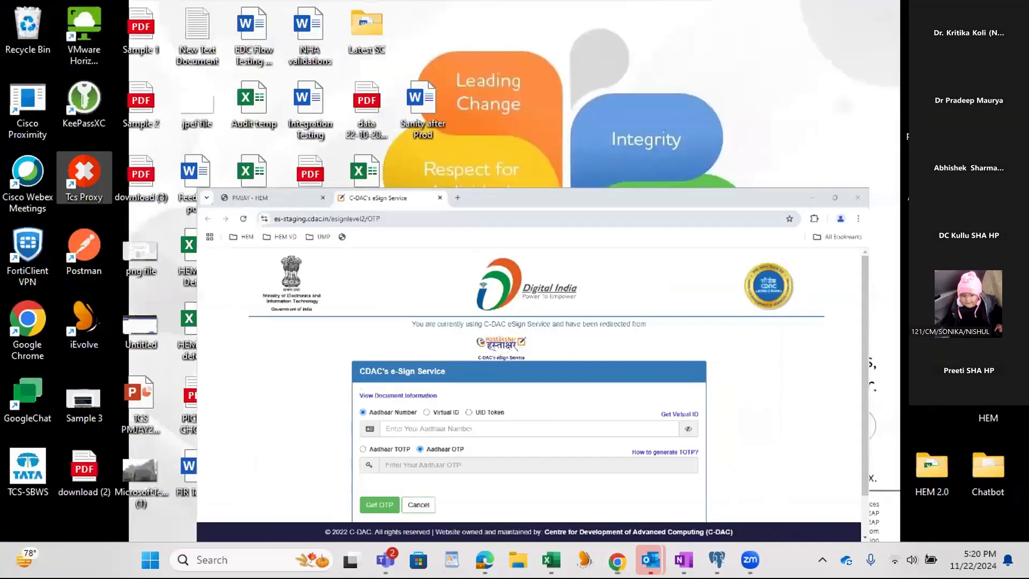
# Leave the Aadhaar eSign page and switch back to the CYBER HOSPITAL final review tab
pyautogui.moveTo(617, 560)
pyautogui.click(652, 489)
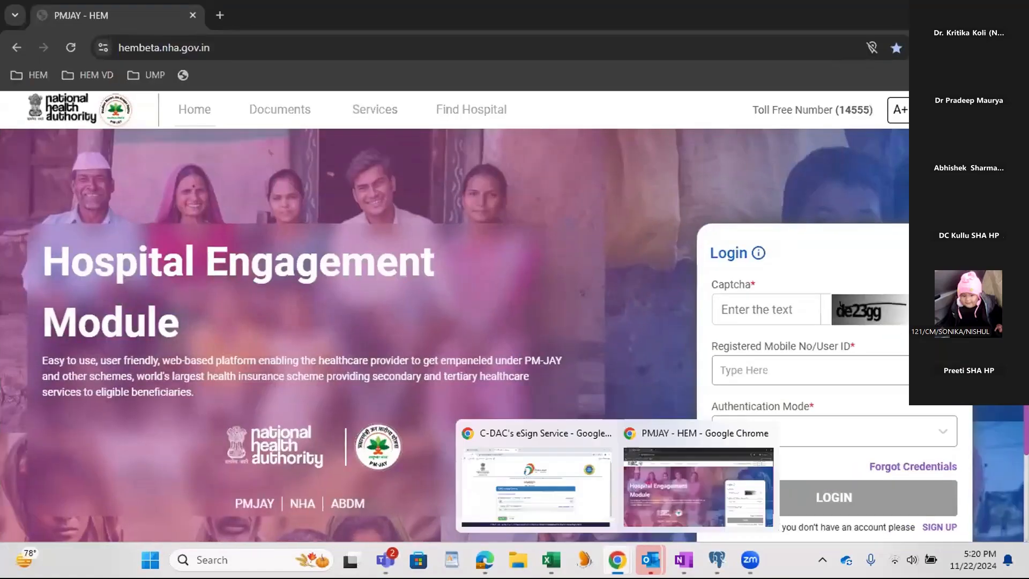
pyautogui.click(562, 488)
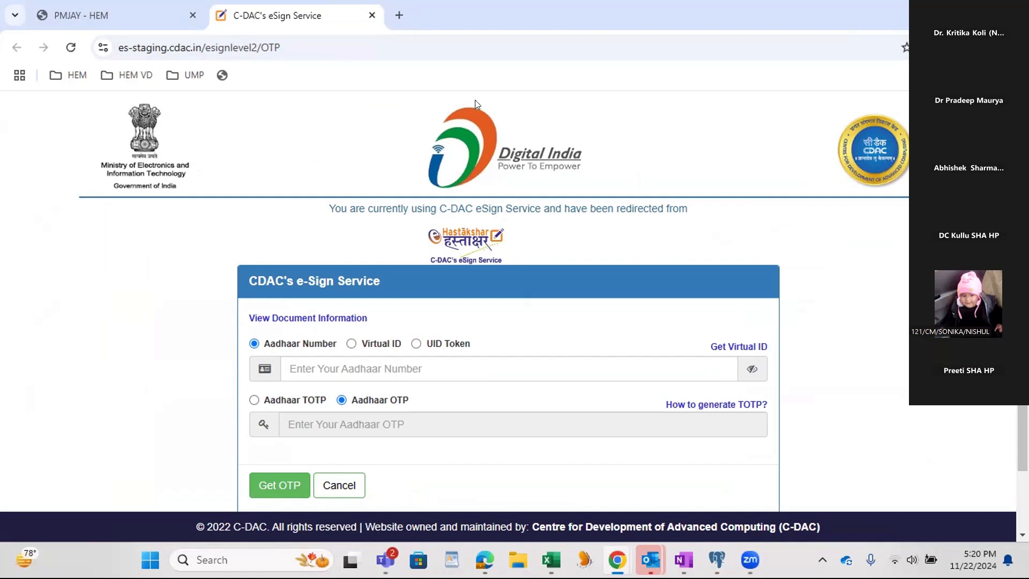
pyautogui.click(15, 15)
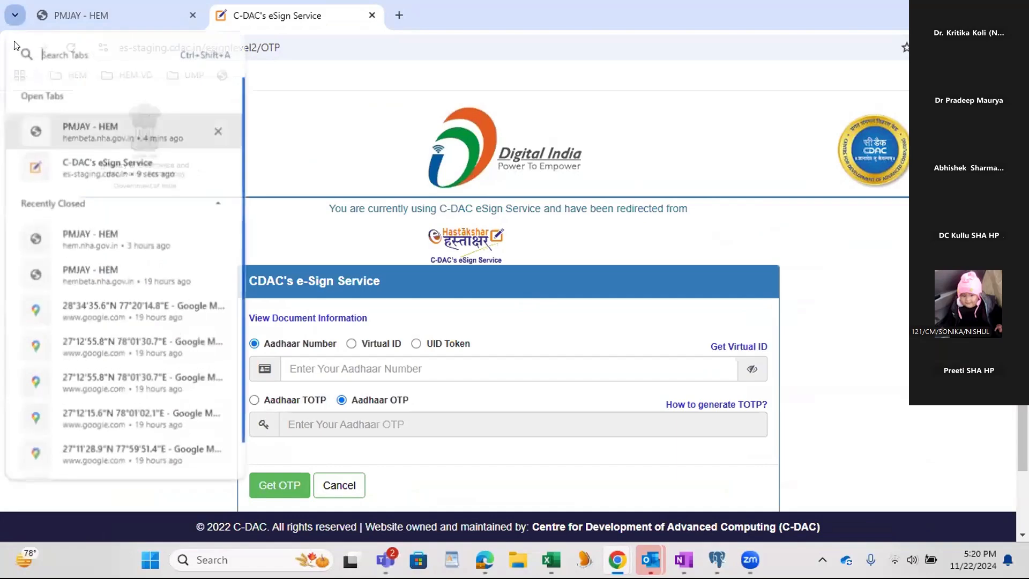
pyautogui.click(102, 132)
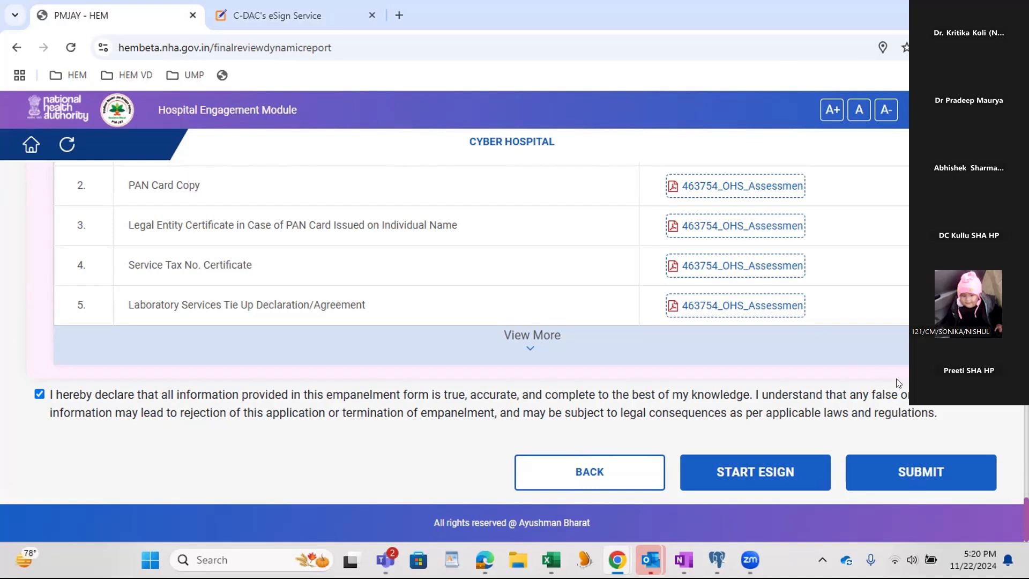
# Submit CYBER HOSPITAL's empanelment request from the final review page
pyautogui.click(873, 485)
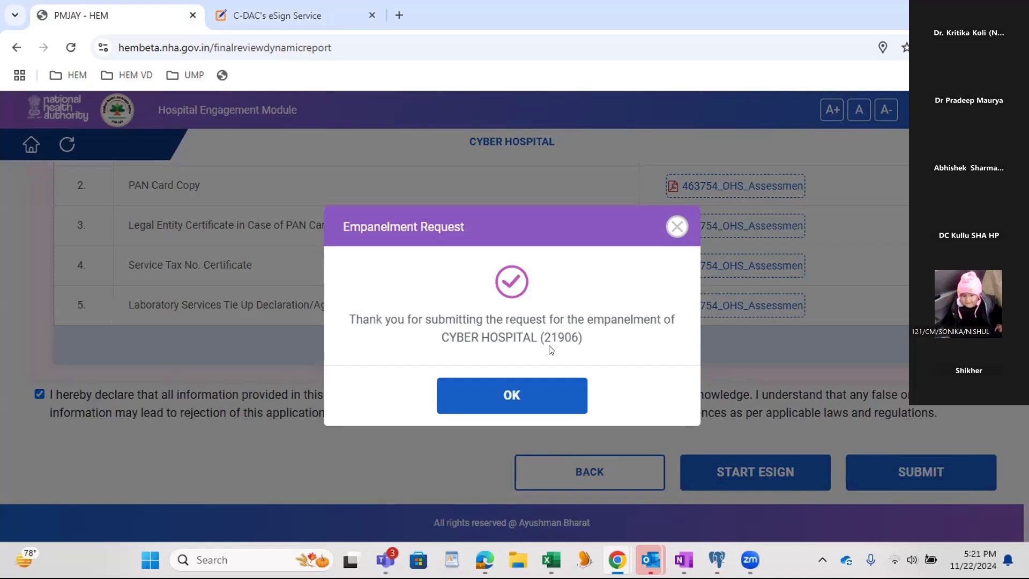
# Reload the HEM login page, allow location access, enter captcha 're3ec3', then bring up OneNote
pyautogui.moveTo(615, 547)
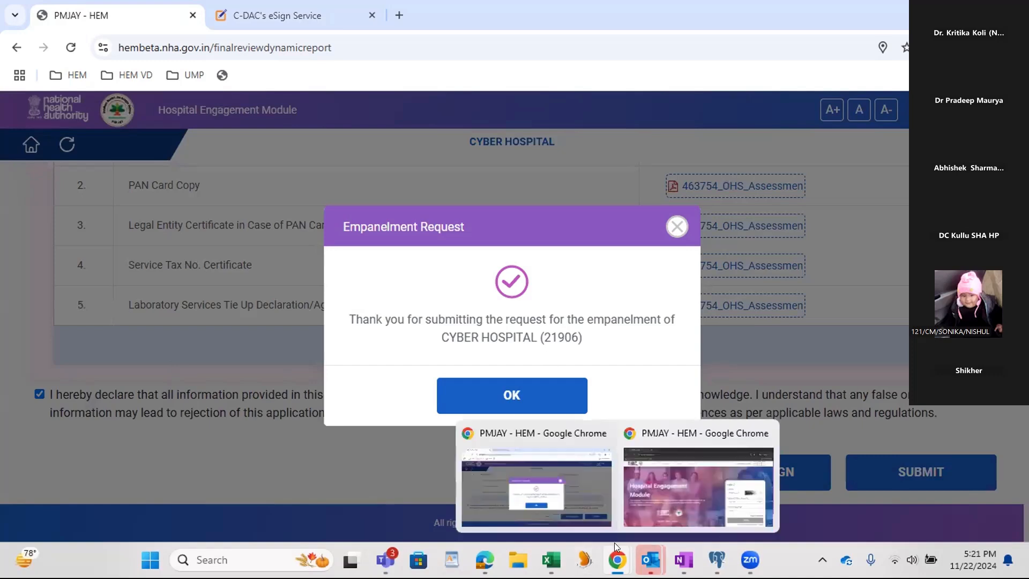
pyautogui.click(643, 488)
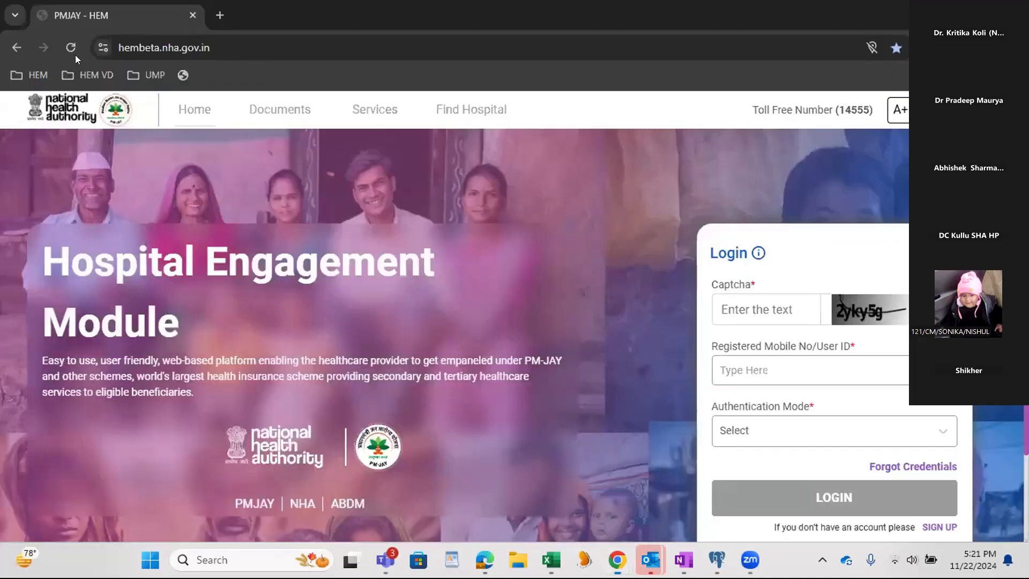
pyautogui.click(74, 53)
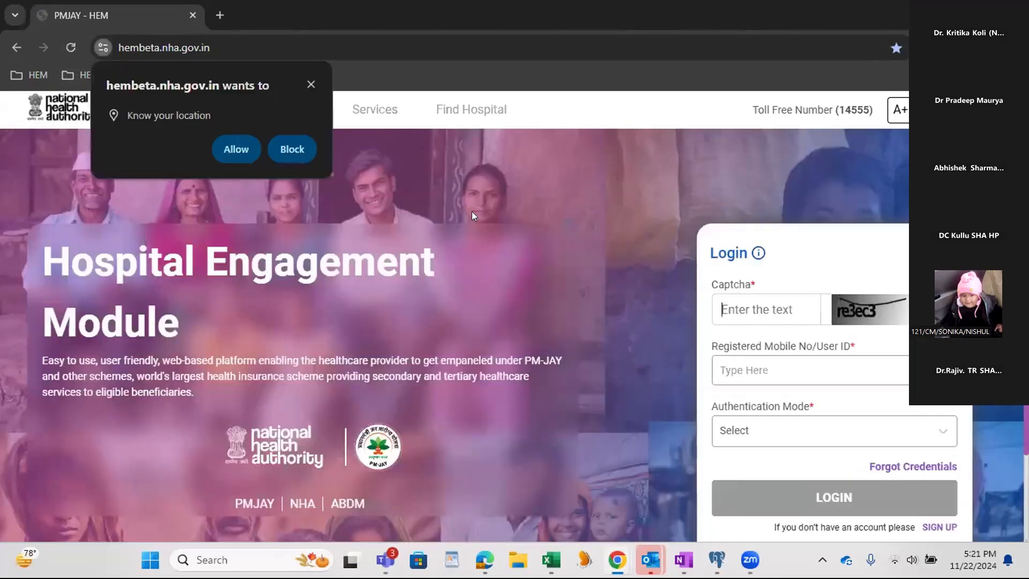
pyautogui.click(229, 149)
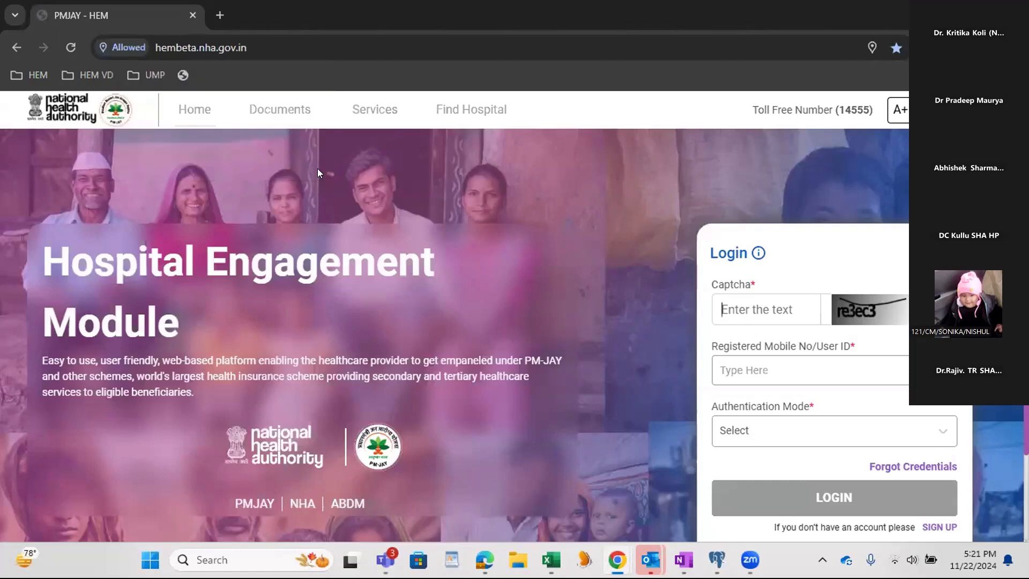
pyautogui.write('r')
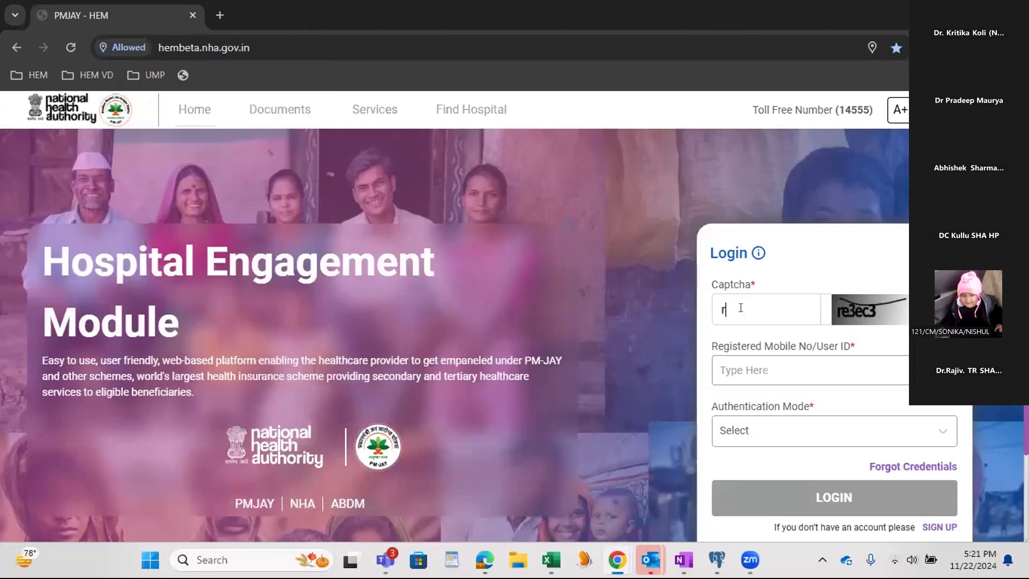
pyautogui.write('e3e')
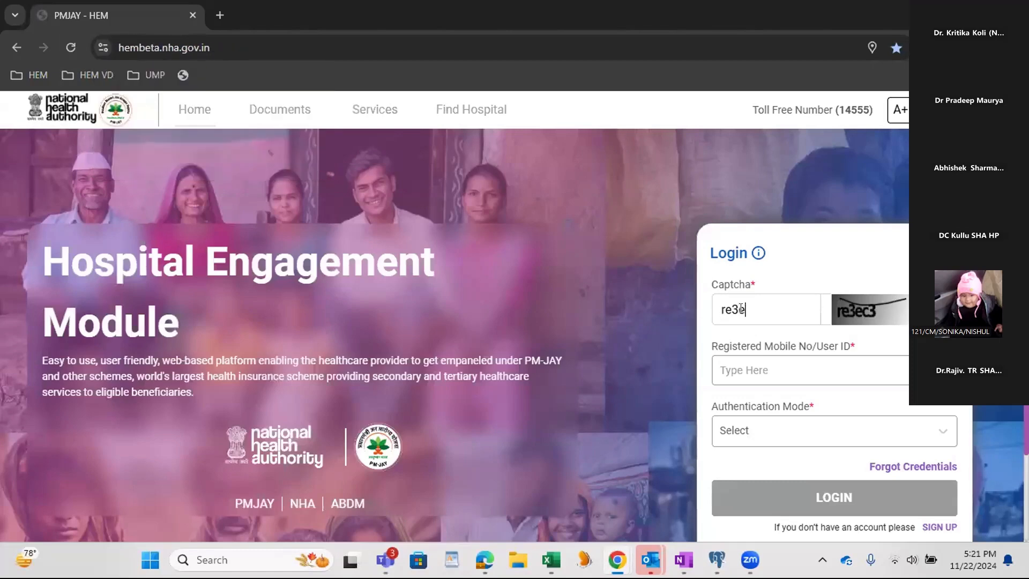
pyautogui.write('c3')
pyautogui.press('Tab')
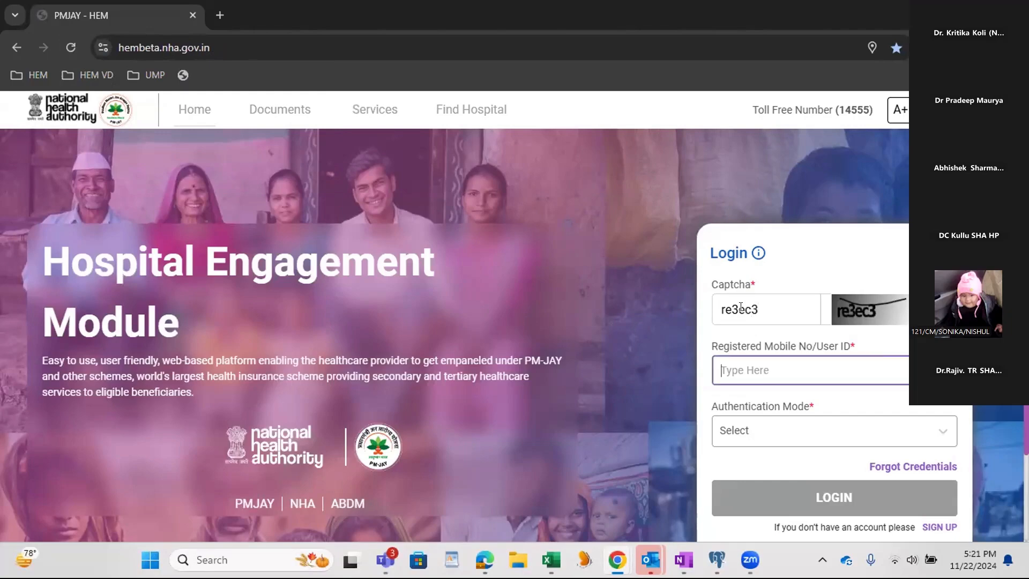
pyautogui.click(683, 559)
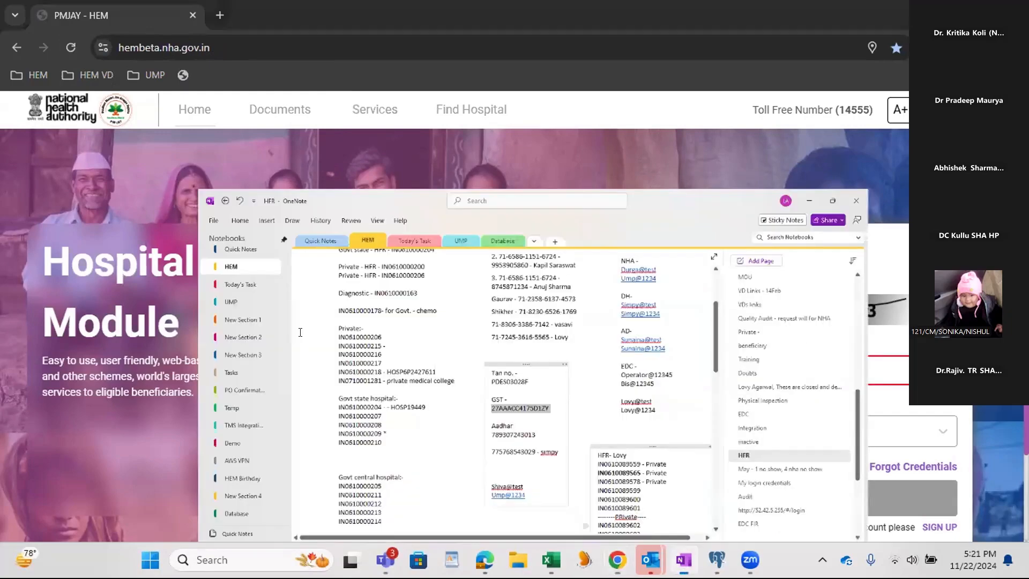
# Copy the DEC Officer's user ID from OneNote's My login credentials page into HEM's User ID field
pyautogui.scroll(5, 198, 335)
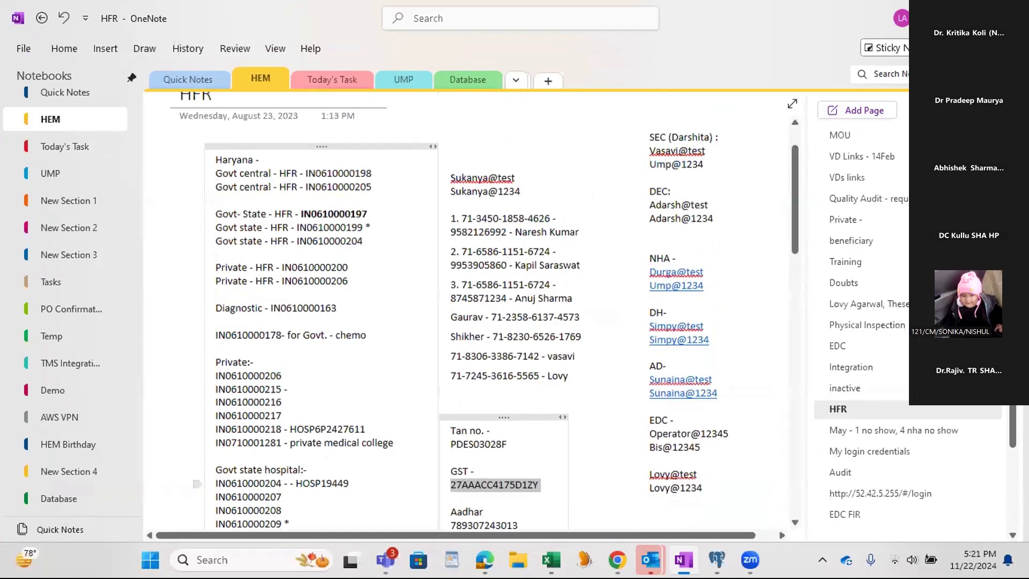
pyautogui.scroll(-2, 907, 421)
pyautogui.click(884, 409)
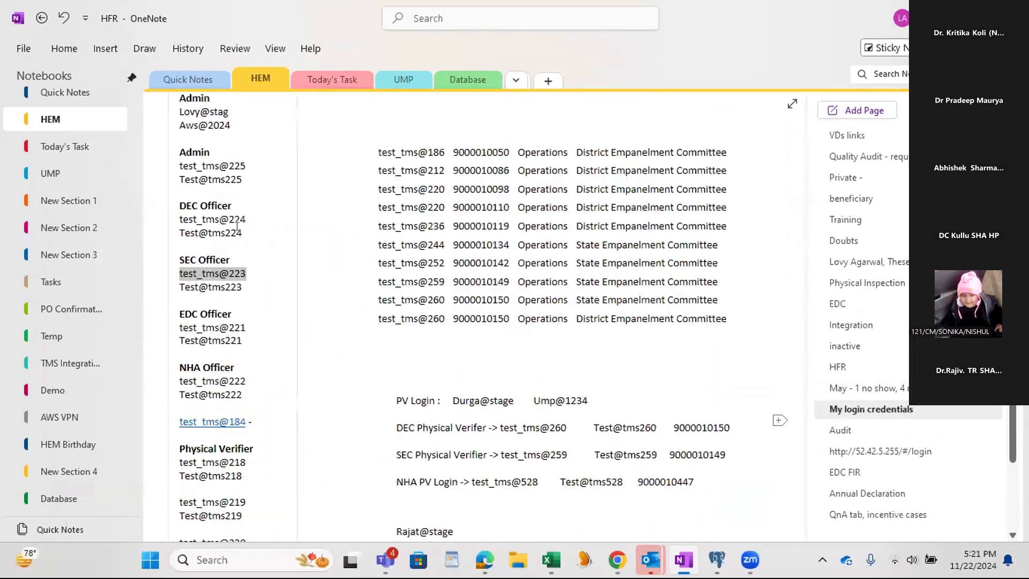
pyautogui.doubleClick(204, 219)
pyautogui.hotkey('ctrl', 'c')
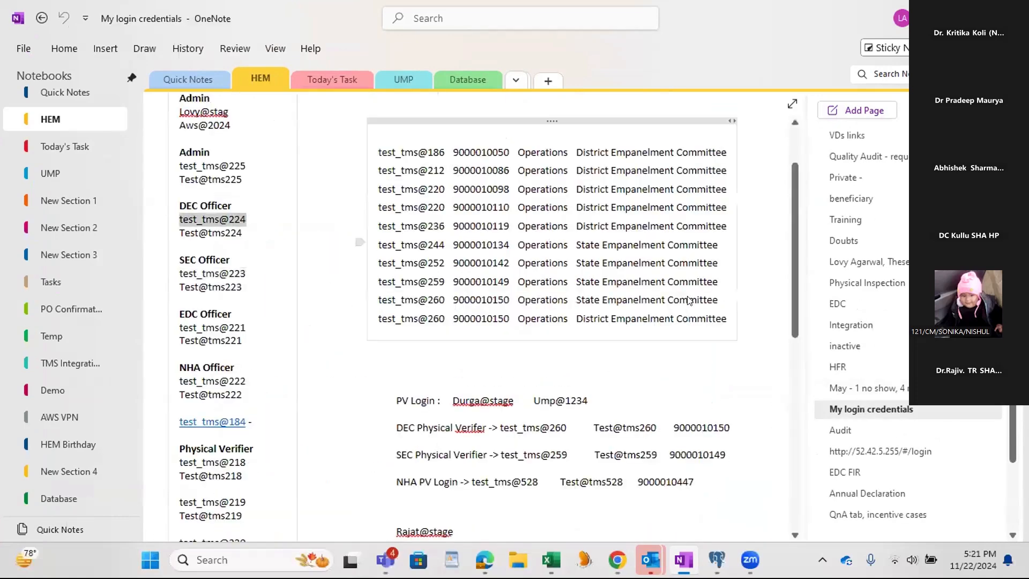
pyautogui.hotkey('alt', 'Tab')
pyautogui.click(855, 367)
pyautogui.hotkey('ctrl', 'v')
pyautogui.click(301, 309)
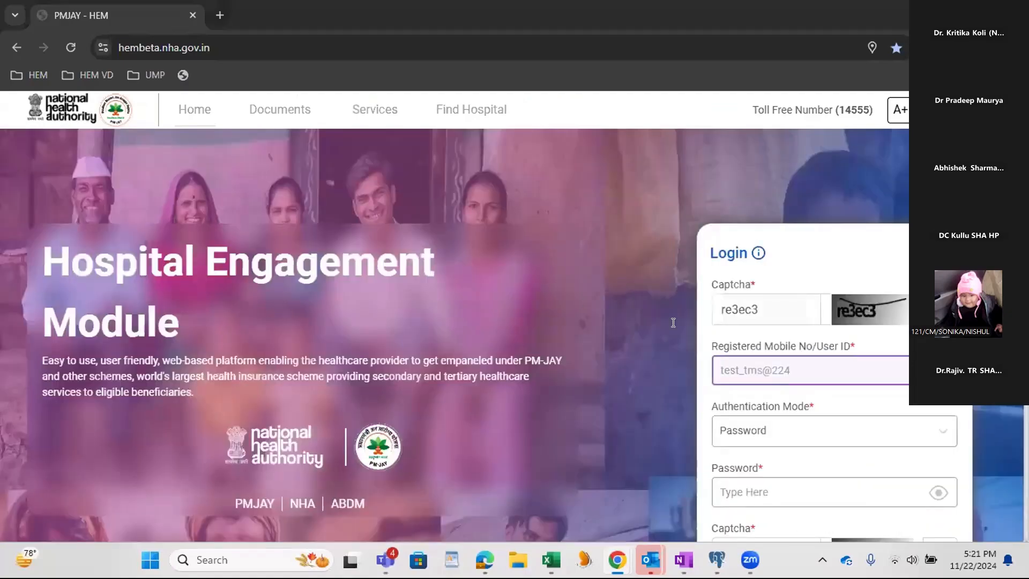
# Log in to HEM as DEC Officer with the account password and captcha 'r7mdad'
pyautogui.hotkey('alt', 'Tab')
pyautogui.hotkey('alt', 'Tab')
pyautogui.click(742, 491)
pyautogui.write('****')
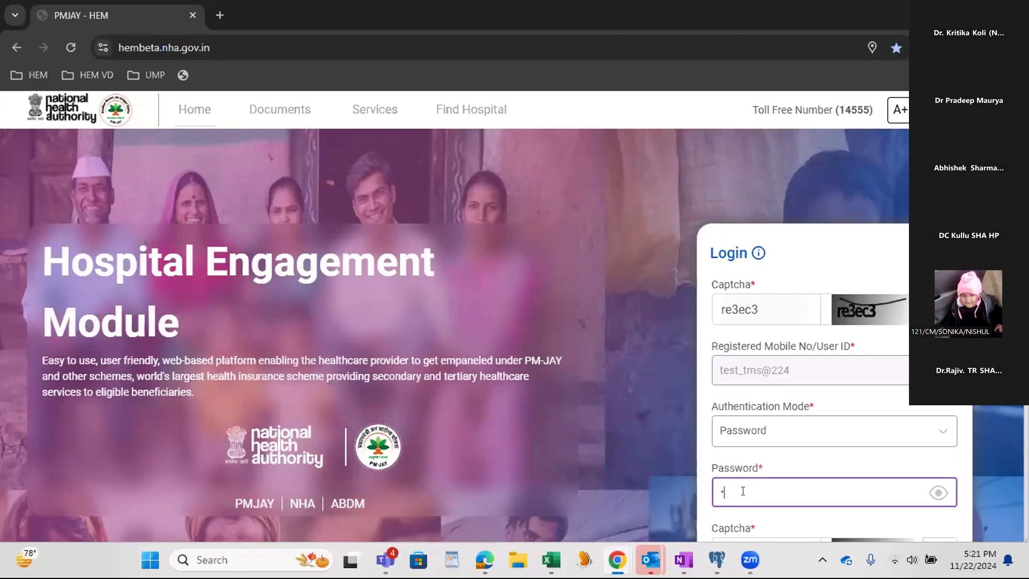
pyautogui.write('*******')
pyautogui.press('Tab')
pyautogui.write('r7')
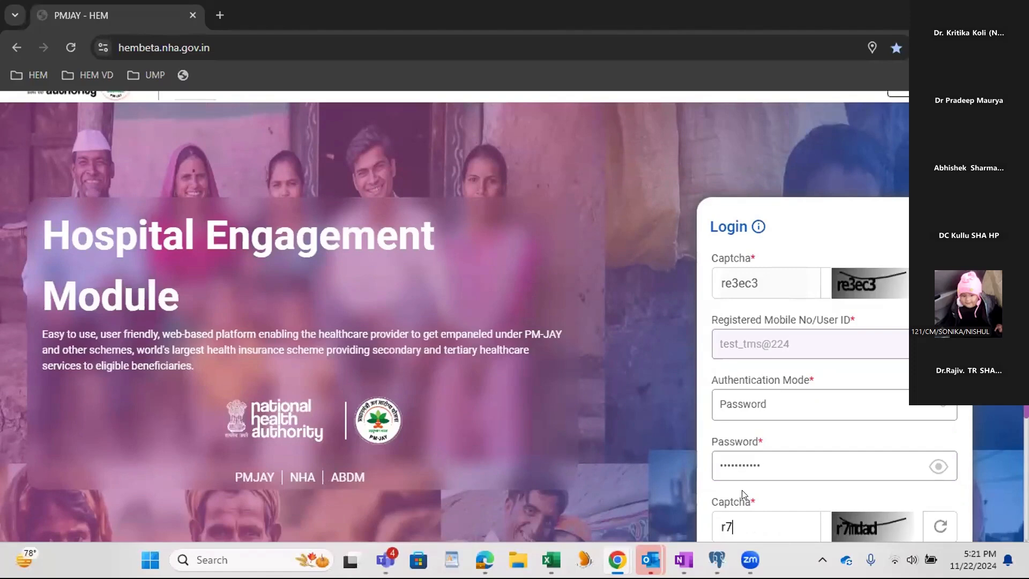
pyautogui.write('mdad')
pyautogui.scroll(-3, 741, 490)
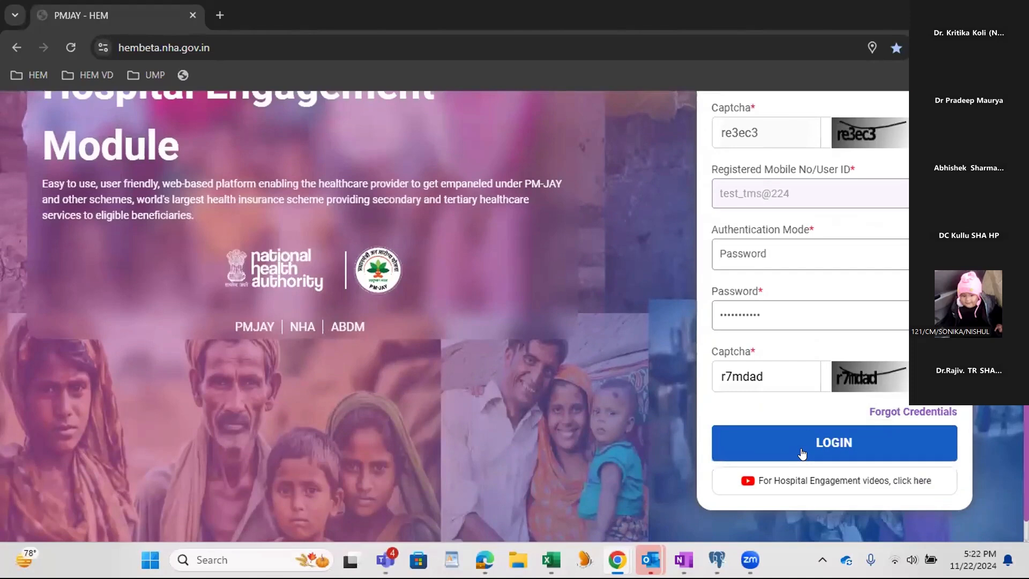
pyautogui.click(801, 448)
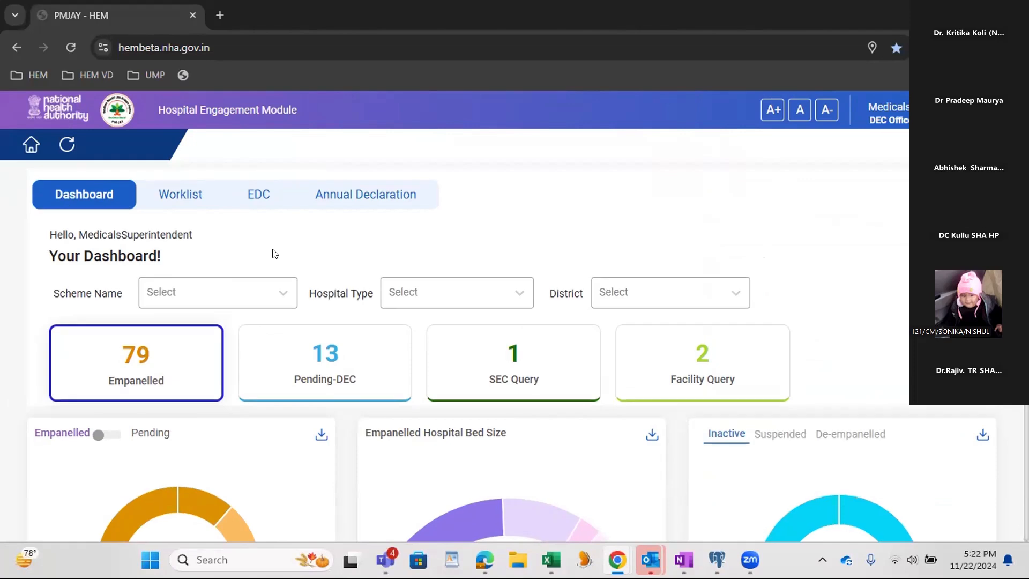
# Open the Worklist and show the Pending-DEC applications
pyautogui.scroll(-3, 276, 268)
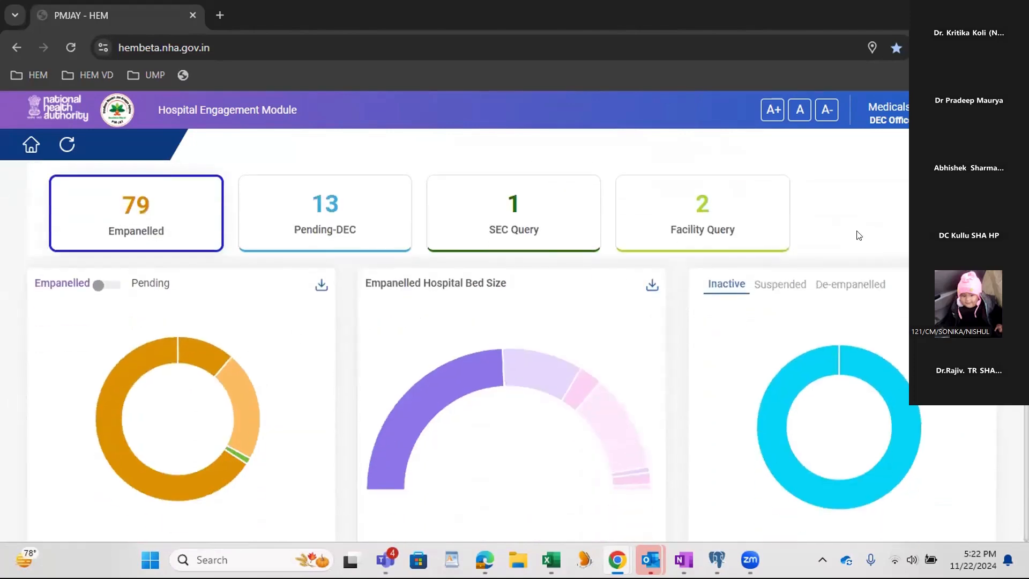
pyautogui.scroll(-6, 844, 252)
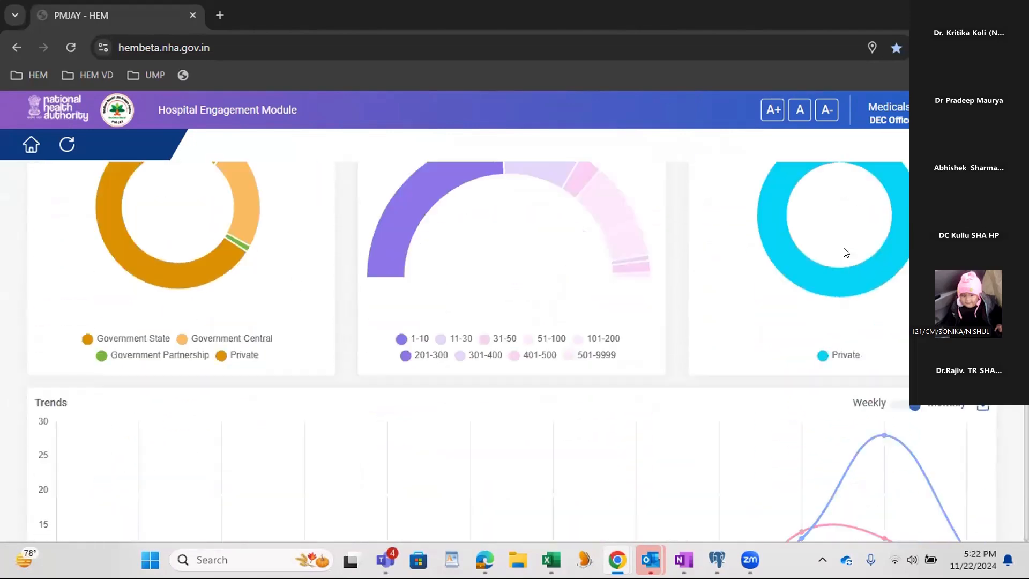
pyautogui.scroll(-10, 844, 259)
pyautogui.scroll(15, 881, 348)
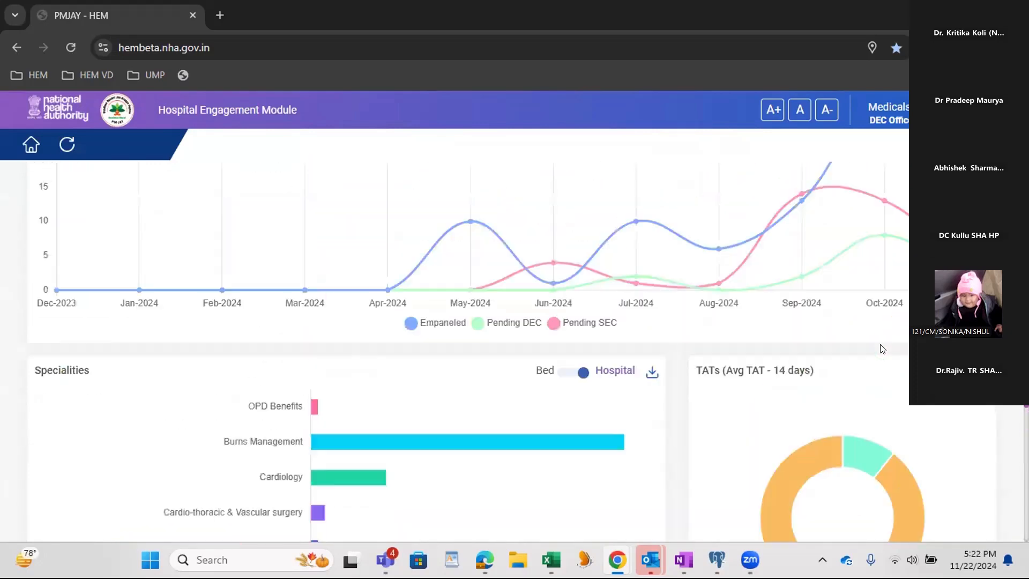
pyautogui.scroll(3, 880, 343)
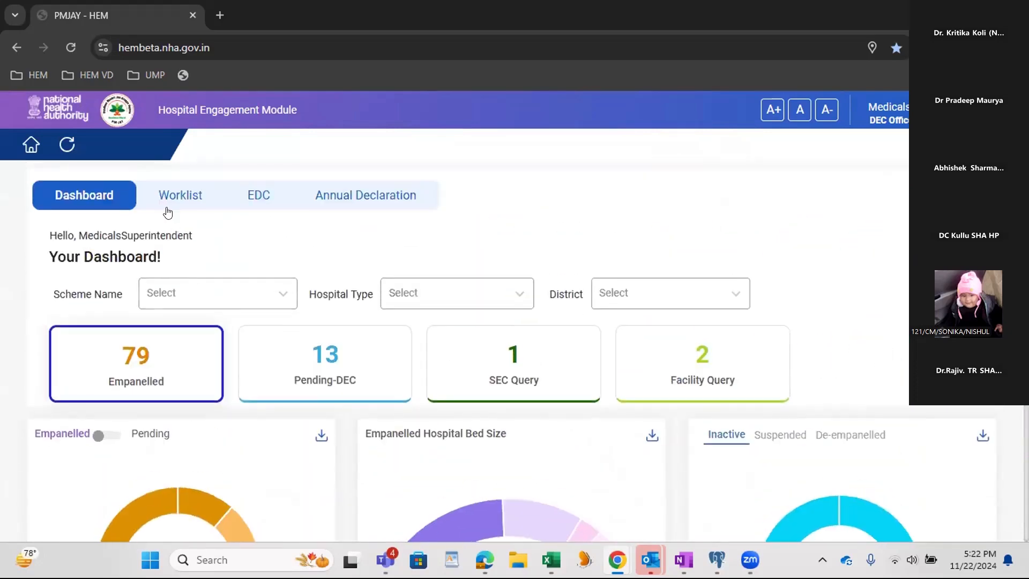
pyautogui.click(179, 196)
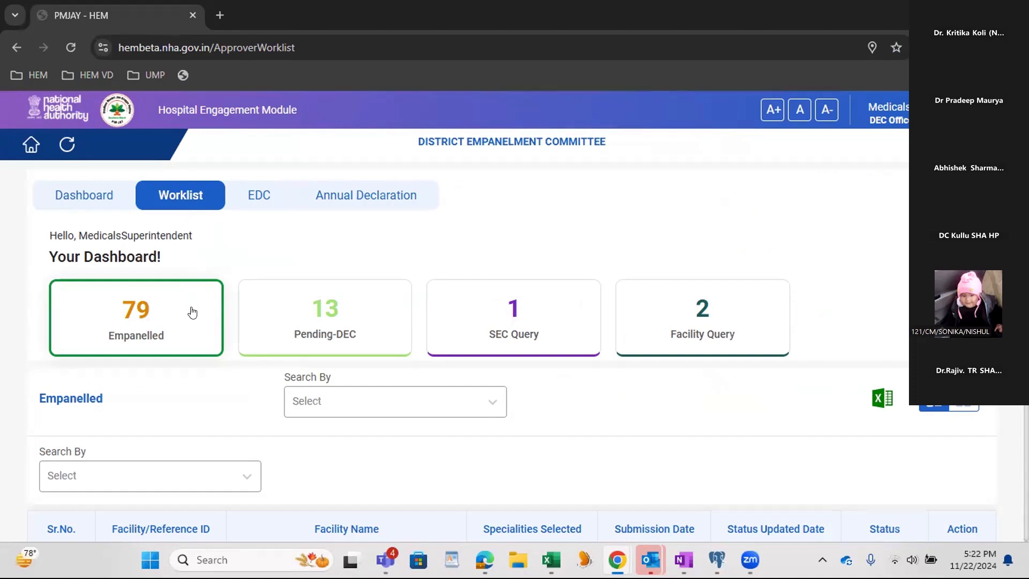
pyautogui.click(333, 312)
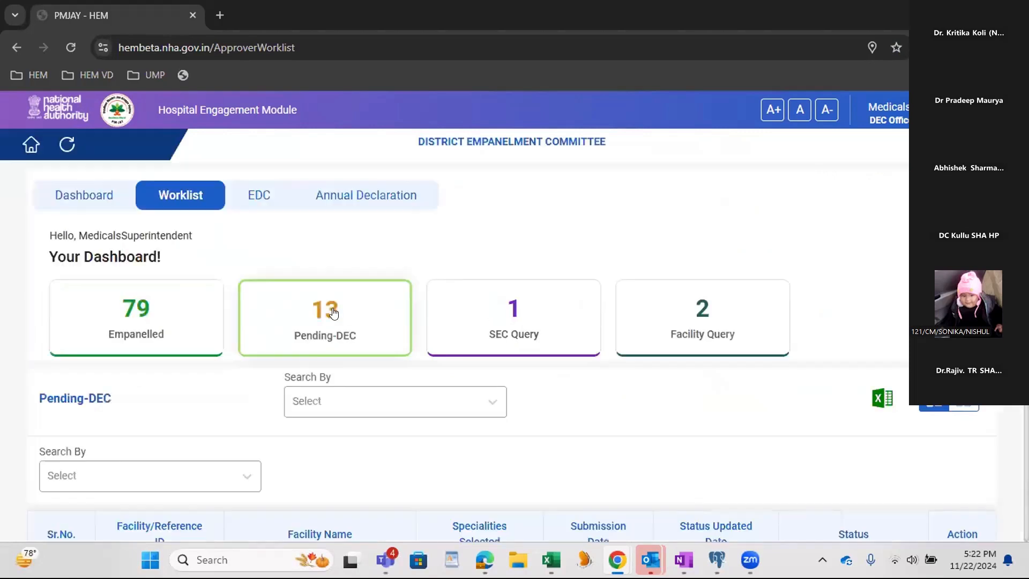
# Open CYBER HOSPITAL application 14623 from row 1 of the Pending-DEC table
pyautogui.scroll(-3, 332, 314)
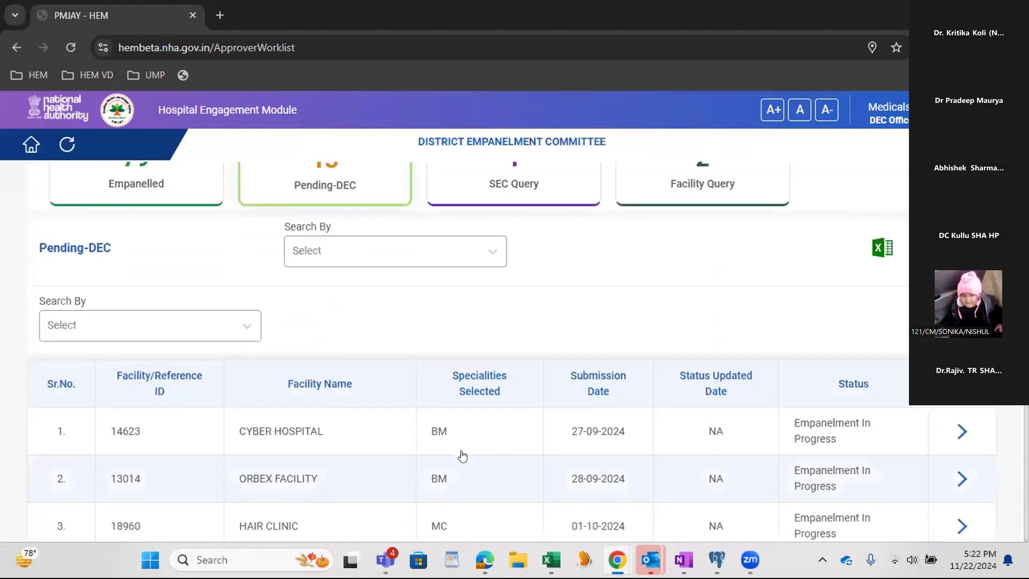
pyautogui.moveTo(770, 439); pyautogui.dragTo(104, 441)
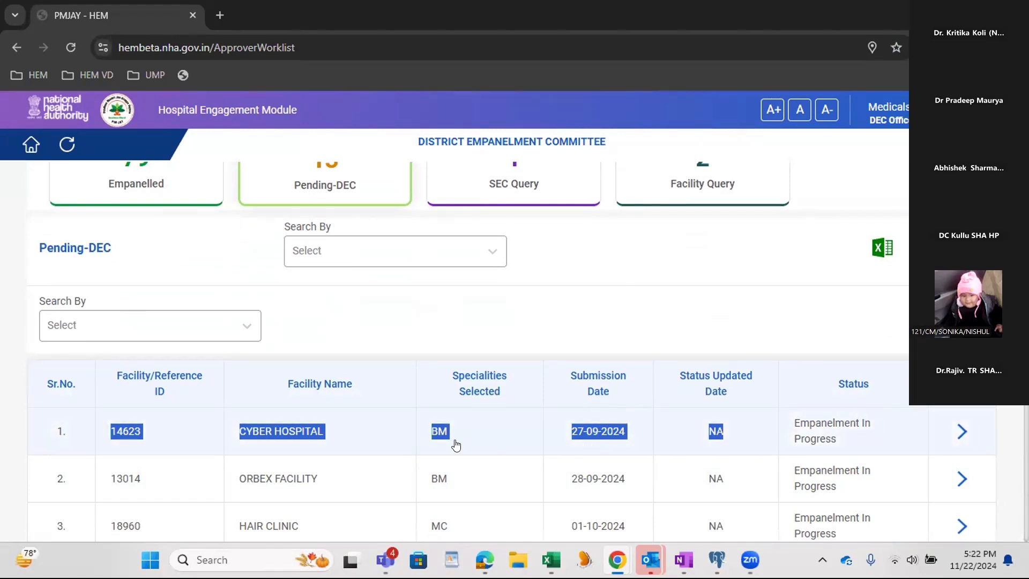
pyautogui.click(963, 434)
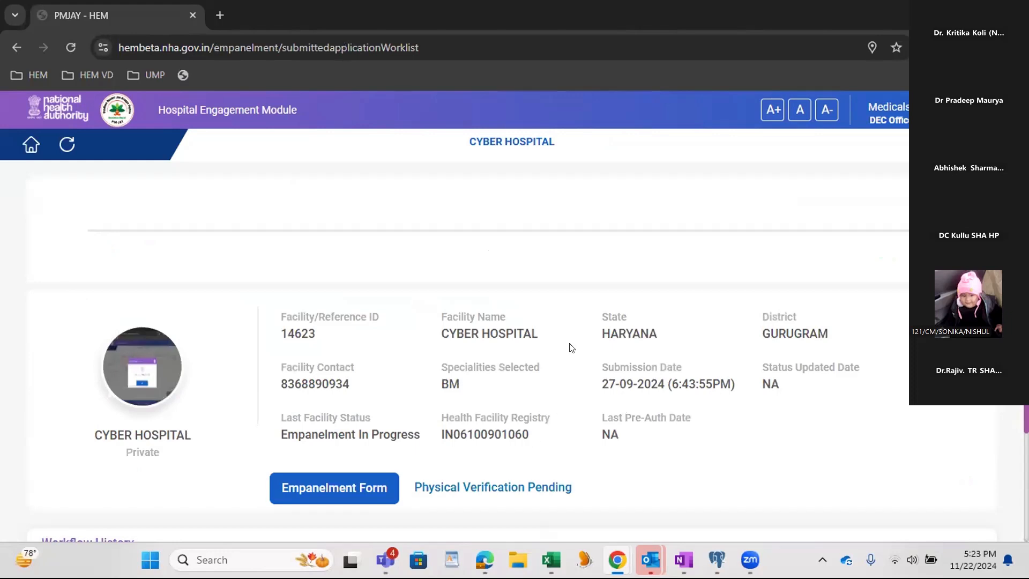
# Refresh the CYBER HOSPITAL 14623 details page and scroll through it
pyautogui.scroll(-3, 572, 347)
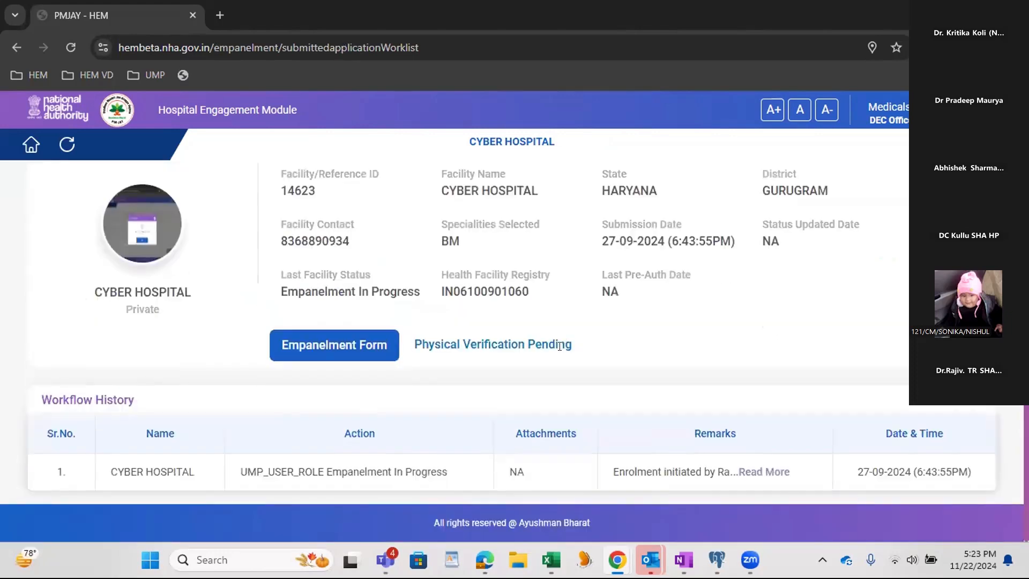
pyautogui.scroll(1, 526, 371)
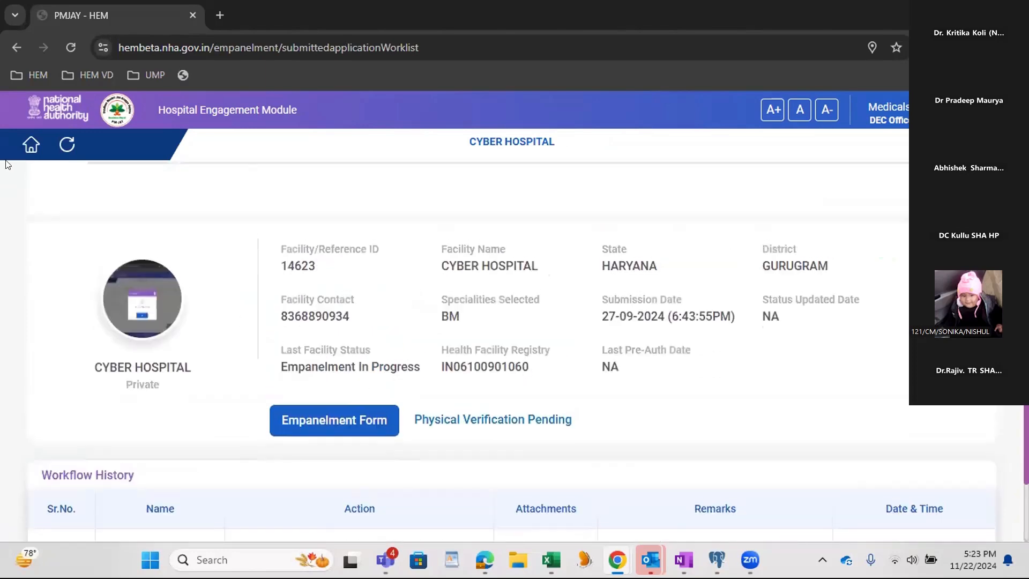
pyautogui.click(66, 144)
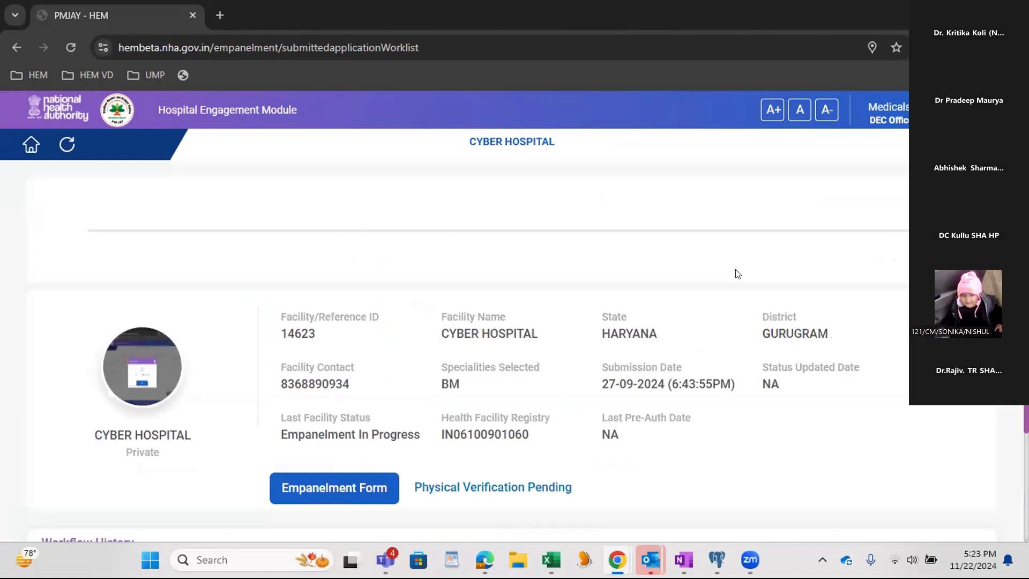
pyautogui.scroll(-1, 738, 273)
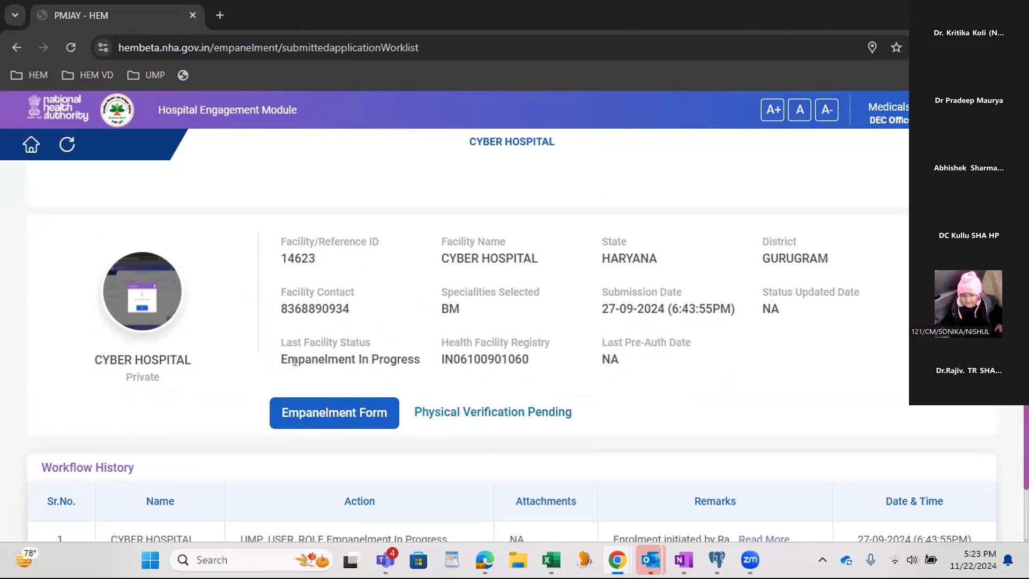
pyautogui.scroll(-2, 429, 406)
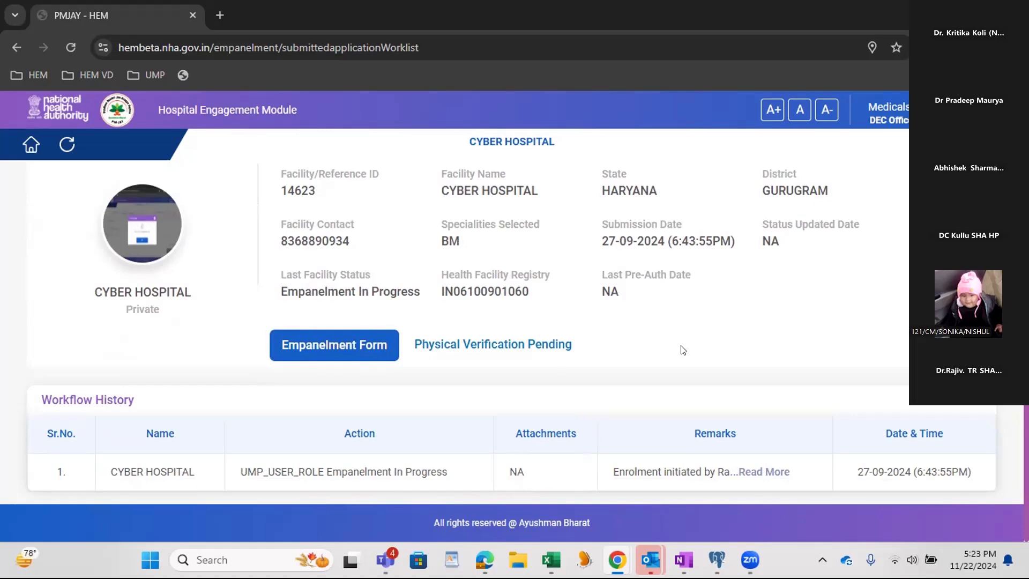
# Return to the home dashboard and open the DEC worklist
pyautogui.scroll(3, 680, 348)
pyautogui.scroll(-3, 680, 349)
pyautogui.click(30, 152)
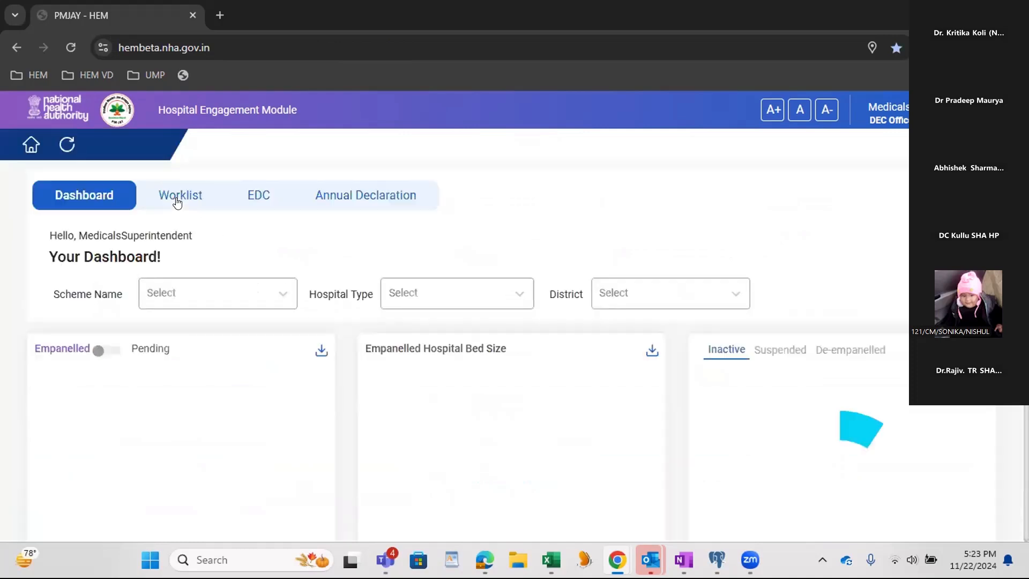
pyautogui.click(177, 199)
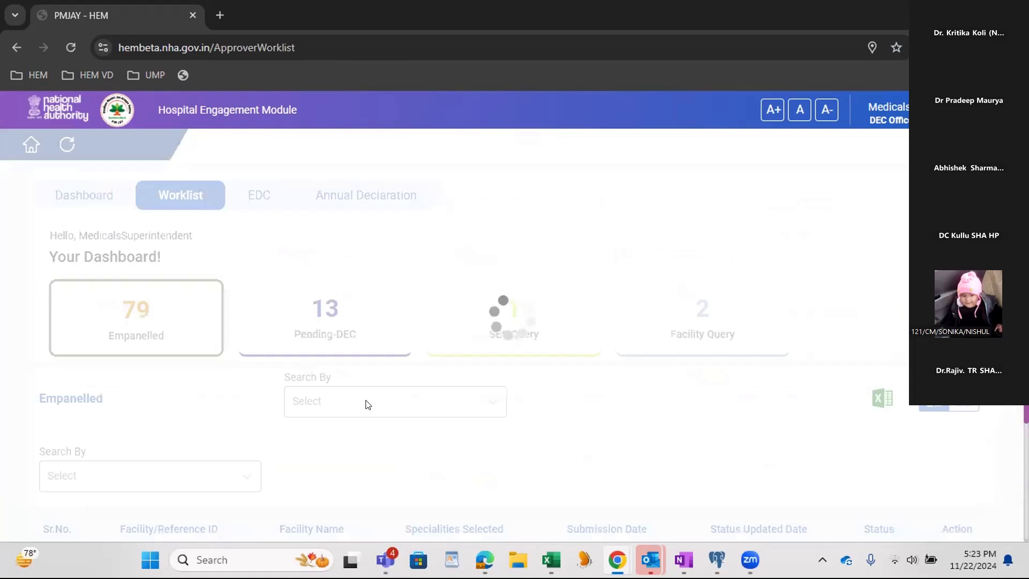
# Open CYBER HOSPITAL application 21906 from page 2 of the Pending-DEC list
pyautogui.click(325, 335)
pyautogui.scroll(-2, 325, 335)
pyautogui.scroll(-8, 327, 336)
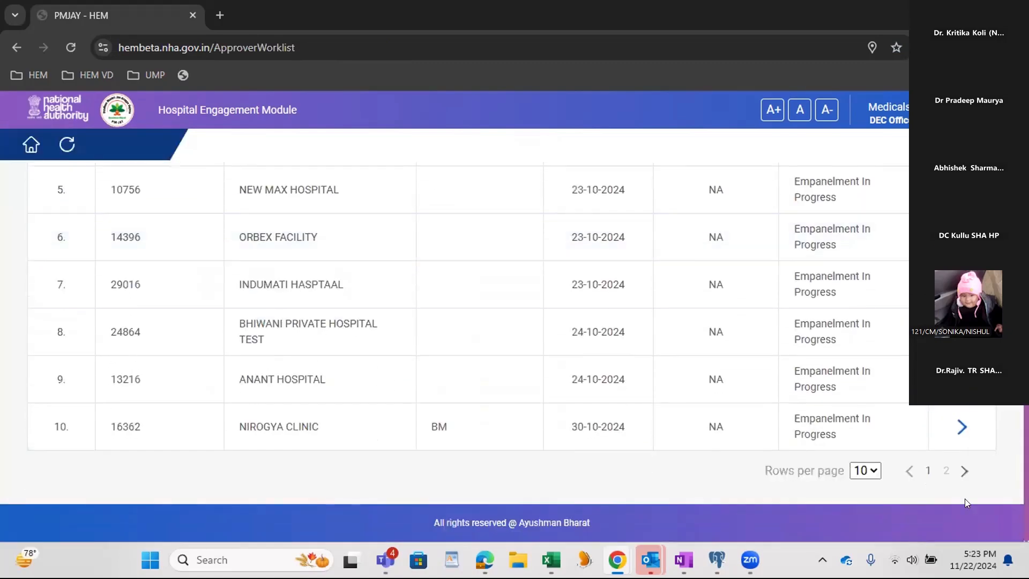
pyautogui.click(946, 471)
pyautogui.moveTo(336, 431); pyautogui.dragTo(92, 420)
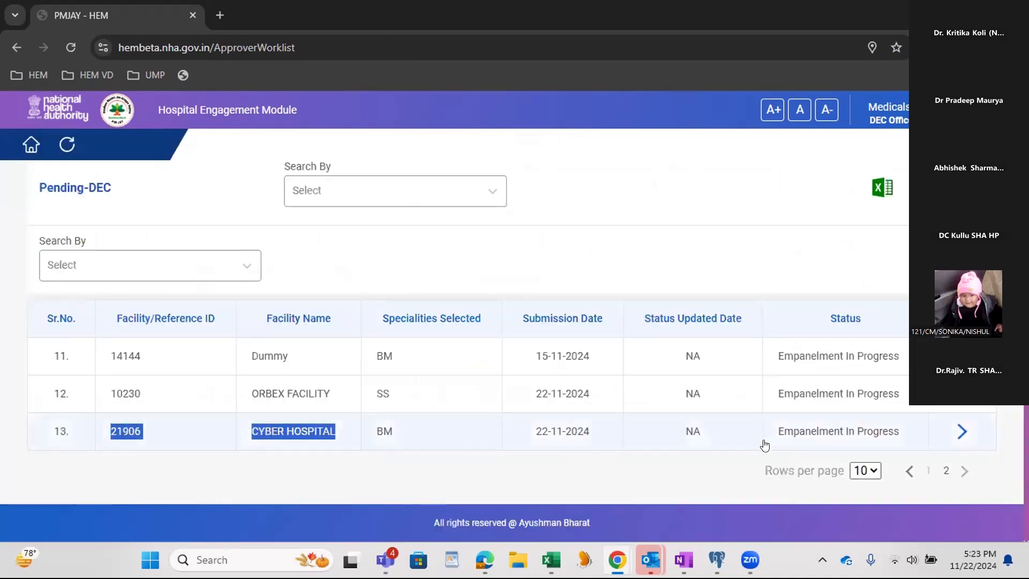
pyautogui.click(293, 437)
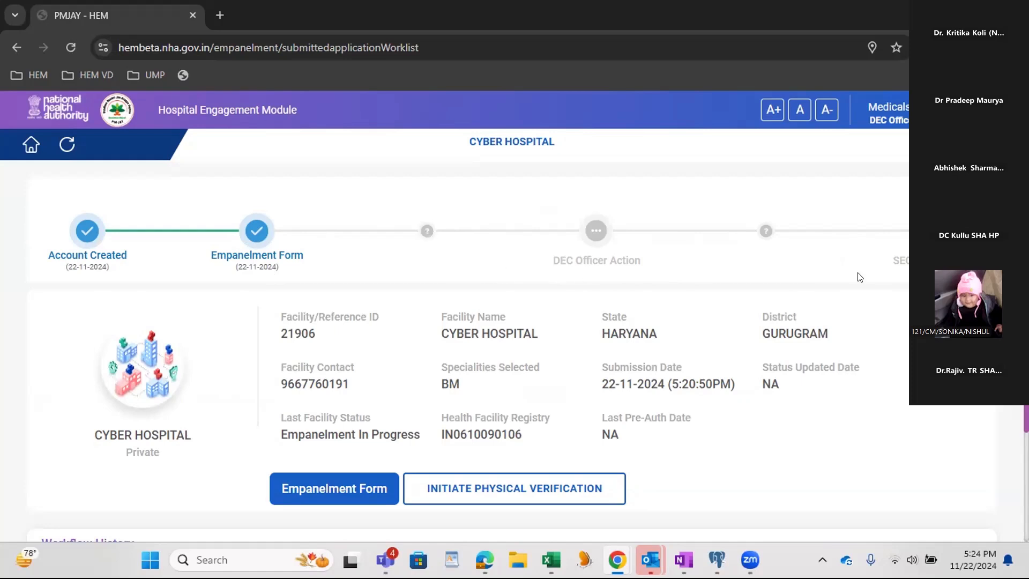
pyautogui.scroll(-3, 853, 349)
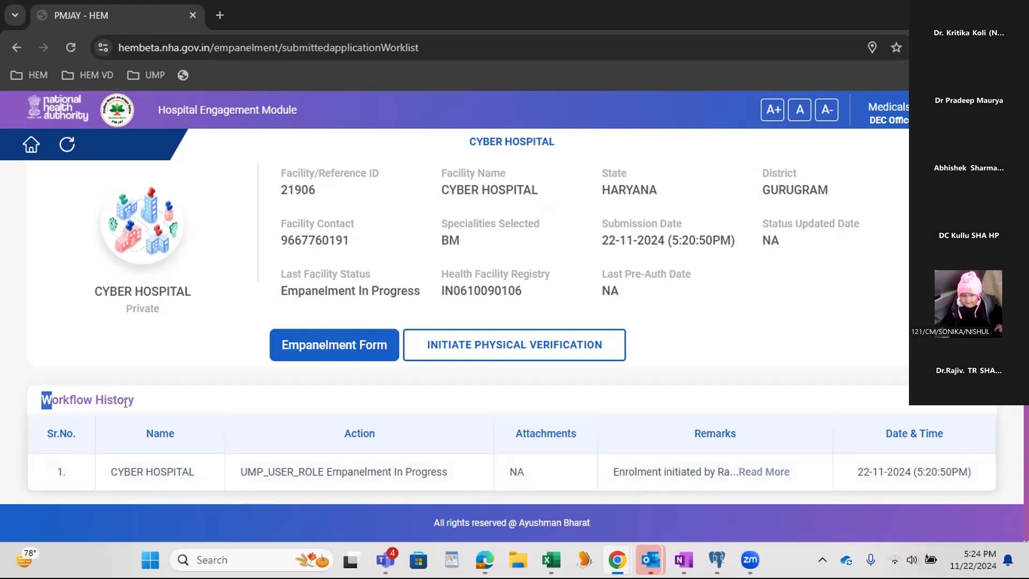
pyautogui.moveTo(42, 399); pyautogui.dragTo(188, 416)
pyautogui.moveTo(234, 478); pyautogui.dragTo(332, 476)
pyautogui.click(451, 475)
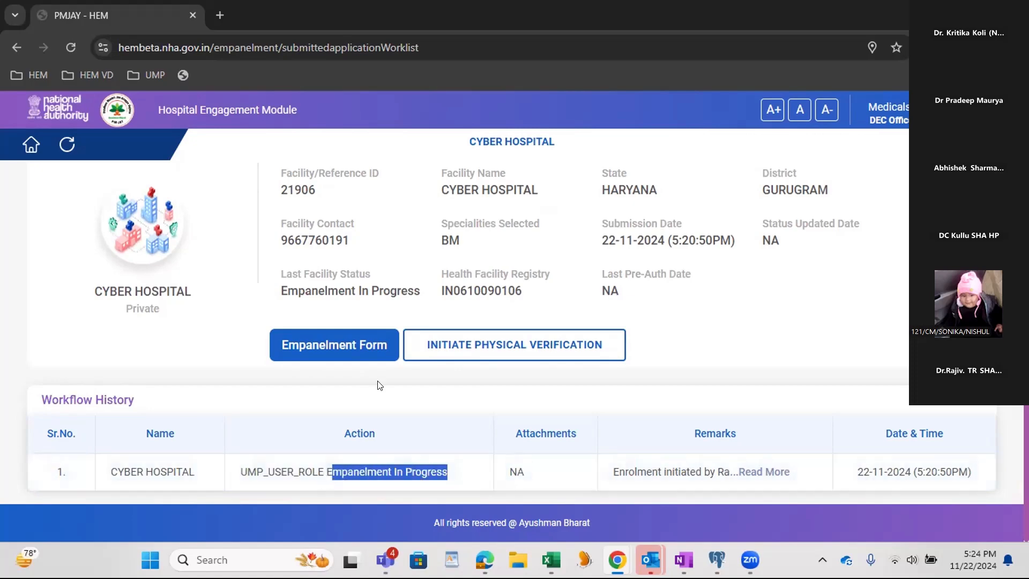
pyautogui.click(356, 346)
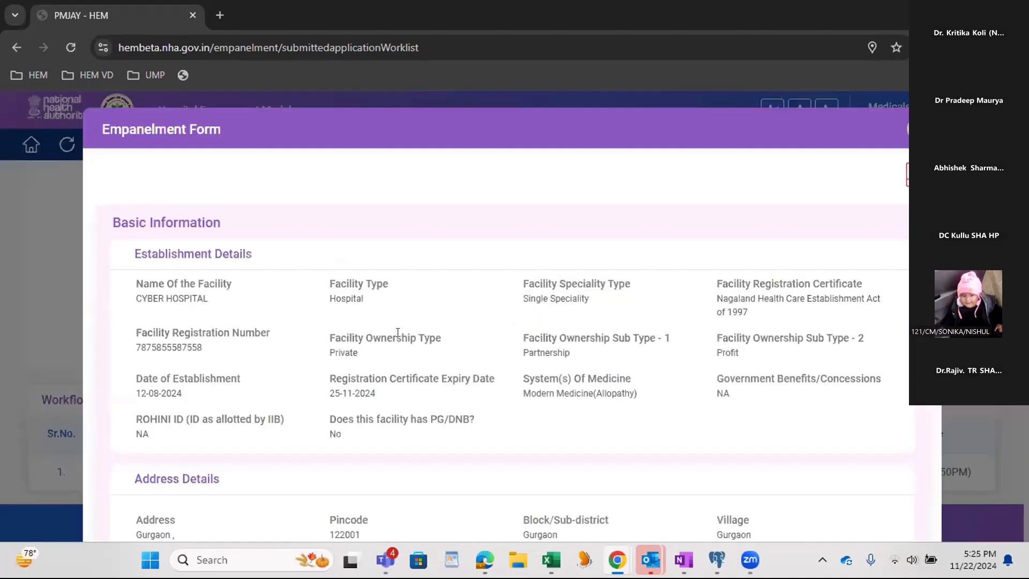
pyautogui.scroll(-1, 357, 353)
pyautogui.scroll(1, 359, 348)
pyautogui.scroll(-10, 708, 252)
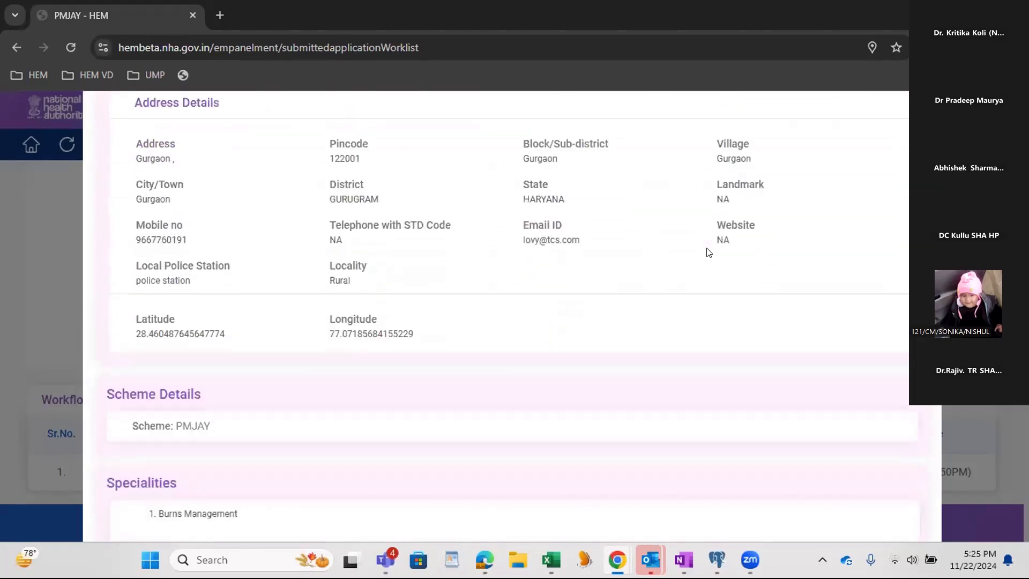
pyautogui.scroll(-15, 709, 252)
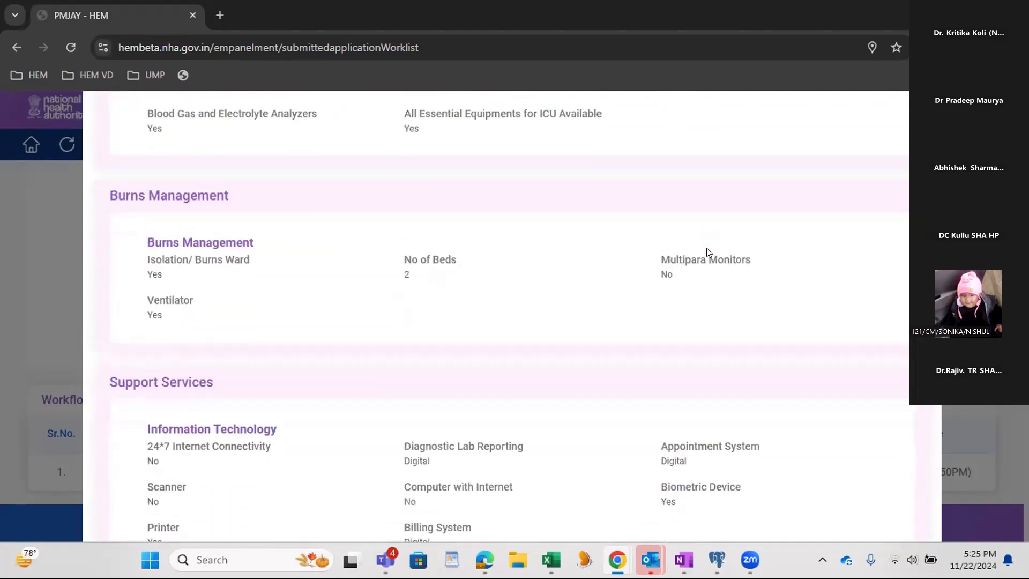
pyautogui.scroll(-10, 713, 252)
pyautogui.moveTo(923, 311); pyautogui.dragTo(945, 403)
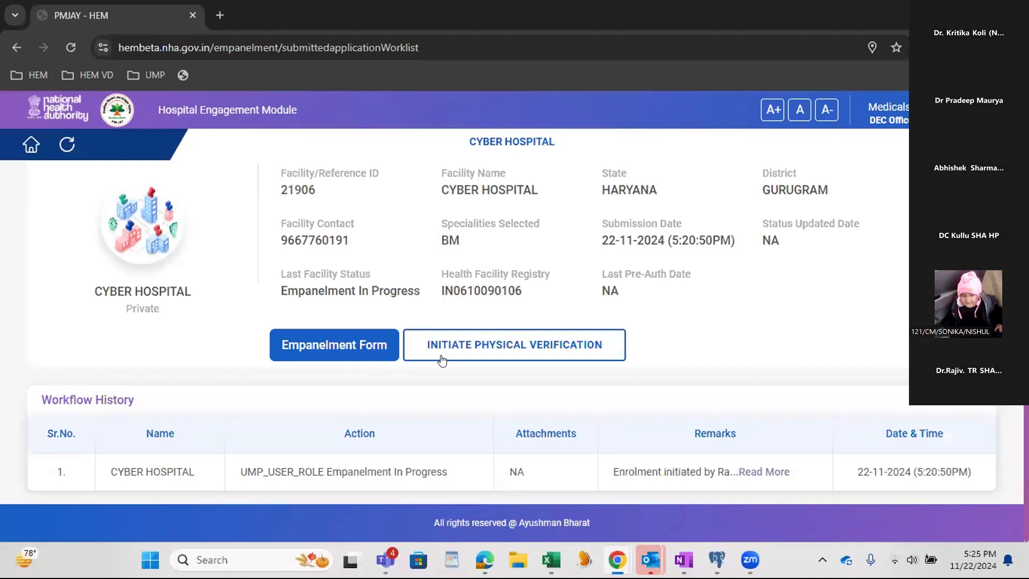
# Initiate physical verification for hospital 21906 under Empanelment TPA with the first listed verifier, due 29/11/2024
pyautogui.click(478, 354)
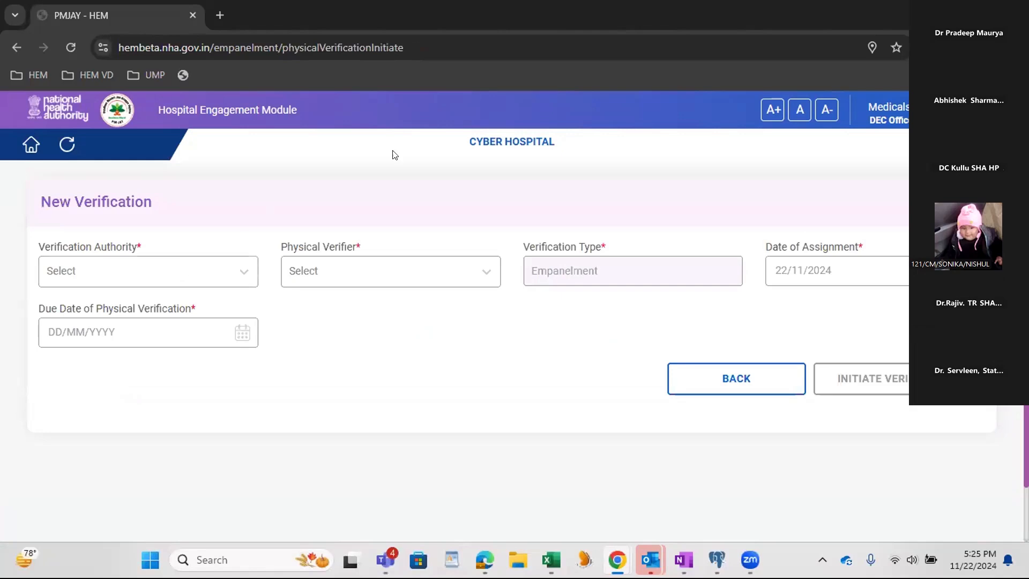
pyautogui.click(198, 277)
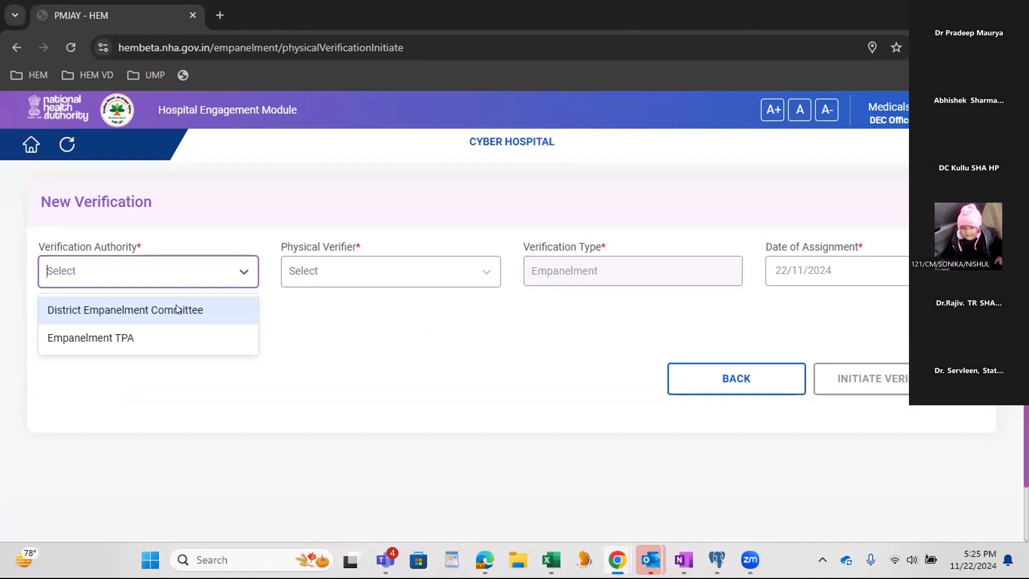
pyautogui.click(171, 341)
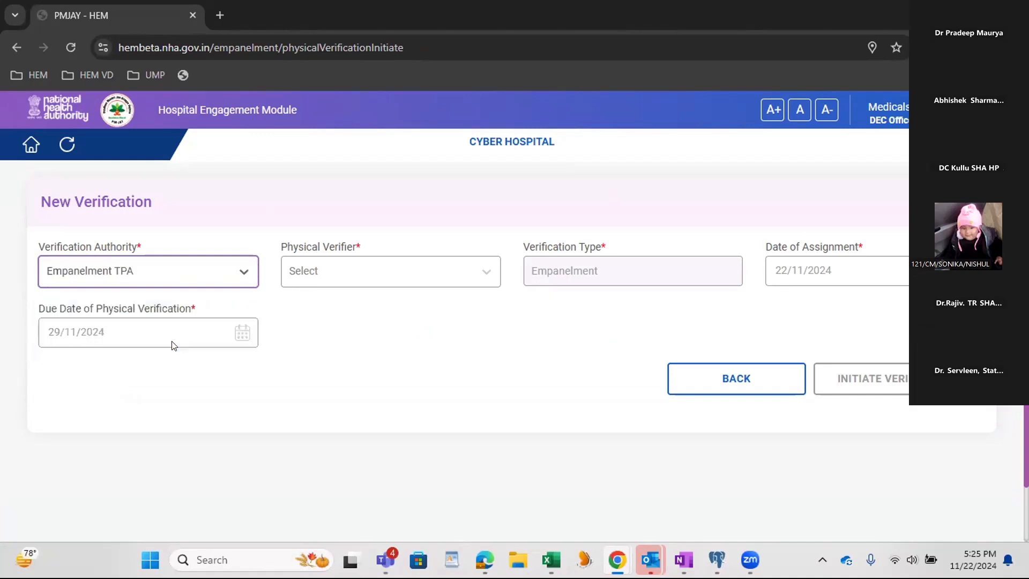
pyautogui.click(339, 276)
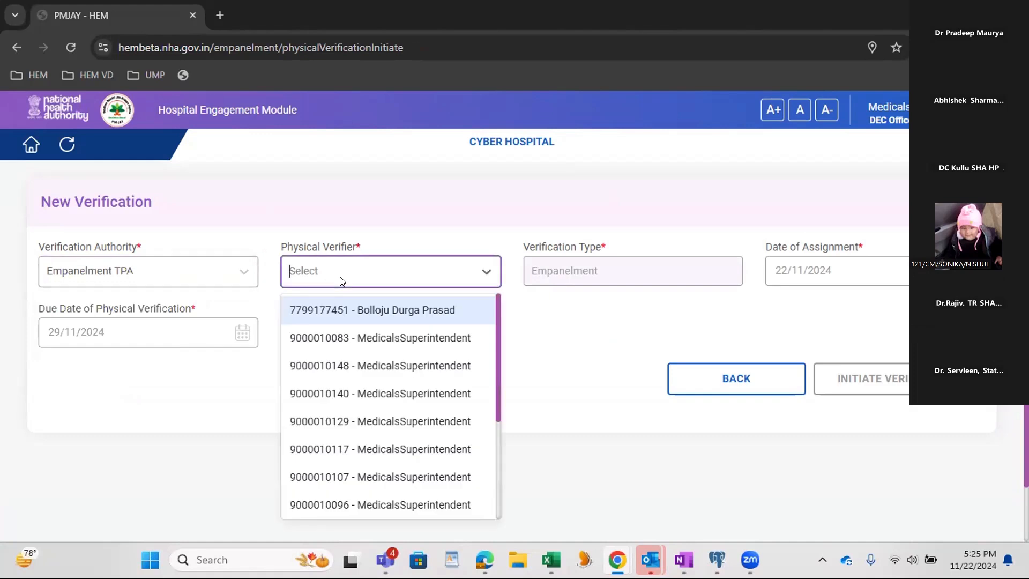
pyautogui.click(366, 316)
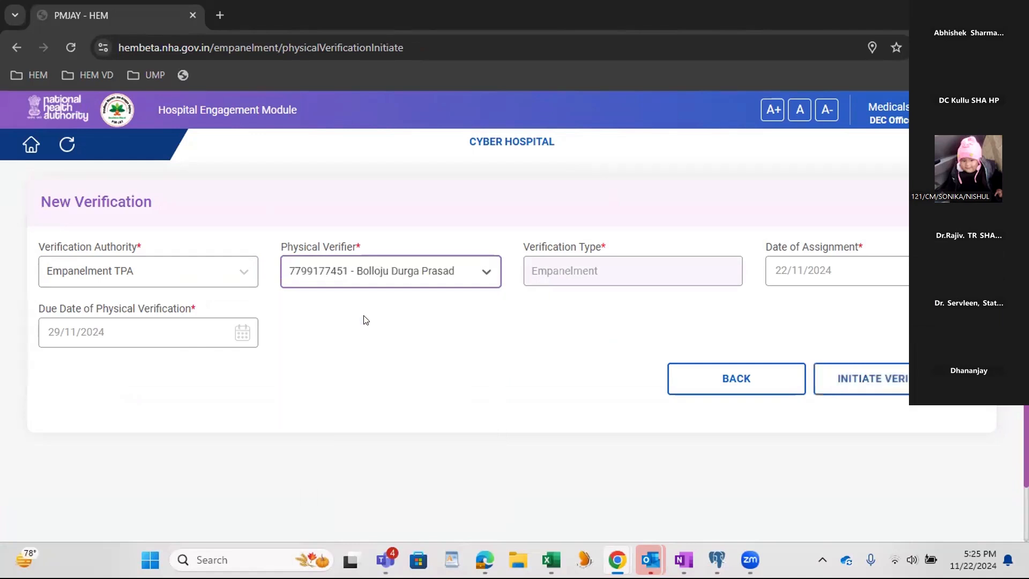
pyautogui.click(813, 272)
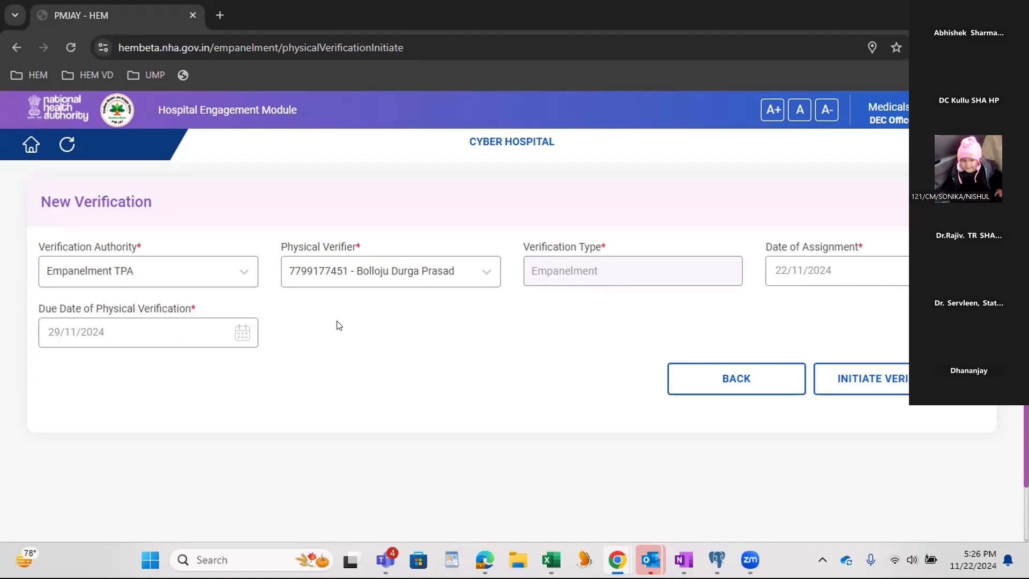
pyautogui.click(877, 382)
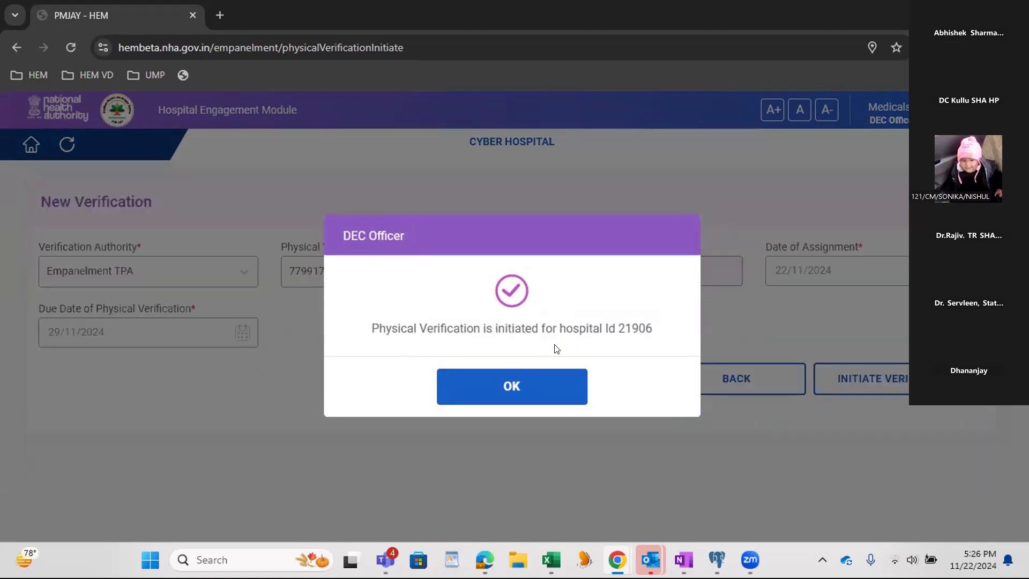
# Dismiss the confirmation and open the AWS Staging HEM site in a new incognito window
pyautogui.click(504, 387)
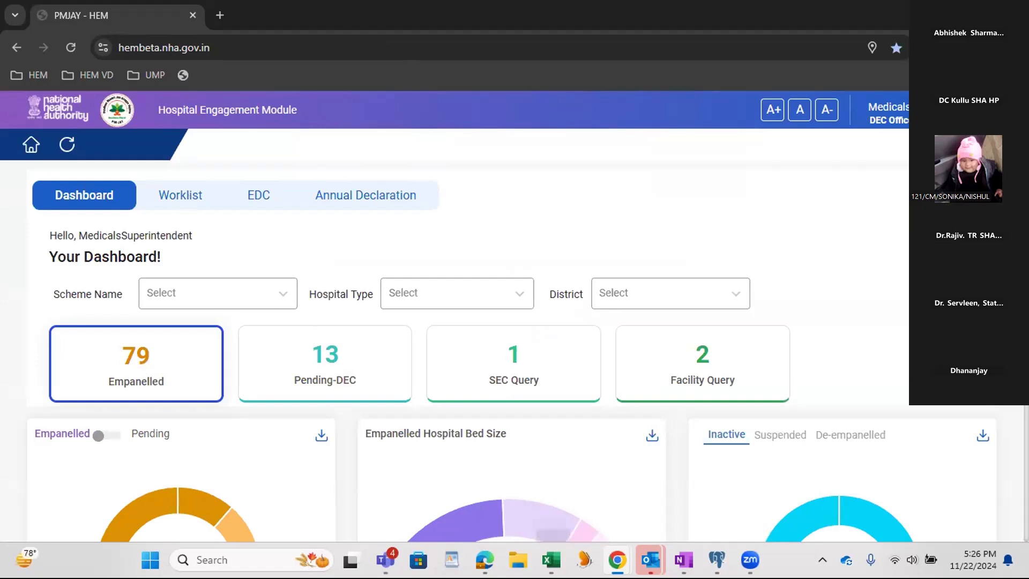
pyautogui.rightClick(613, 557)
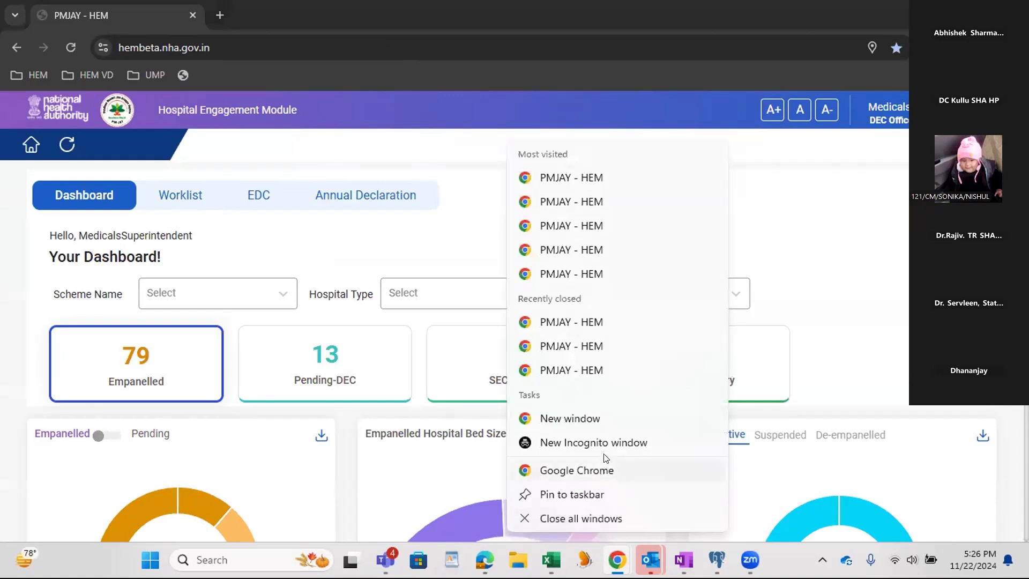
pyautogui.click(605, 449)
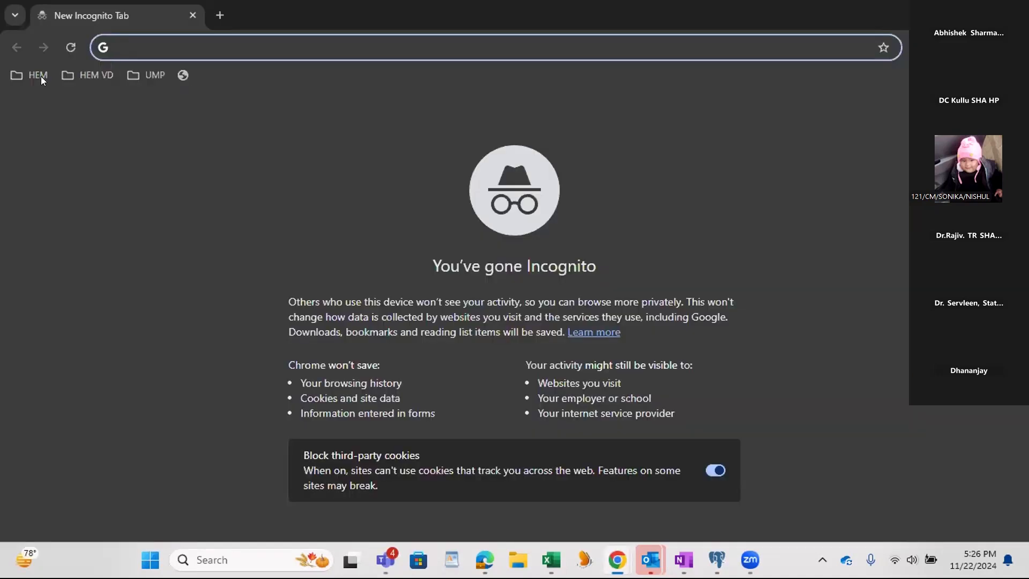
pyautogui.click(29, 74)
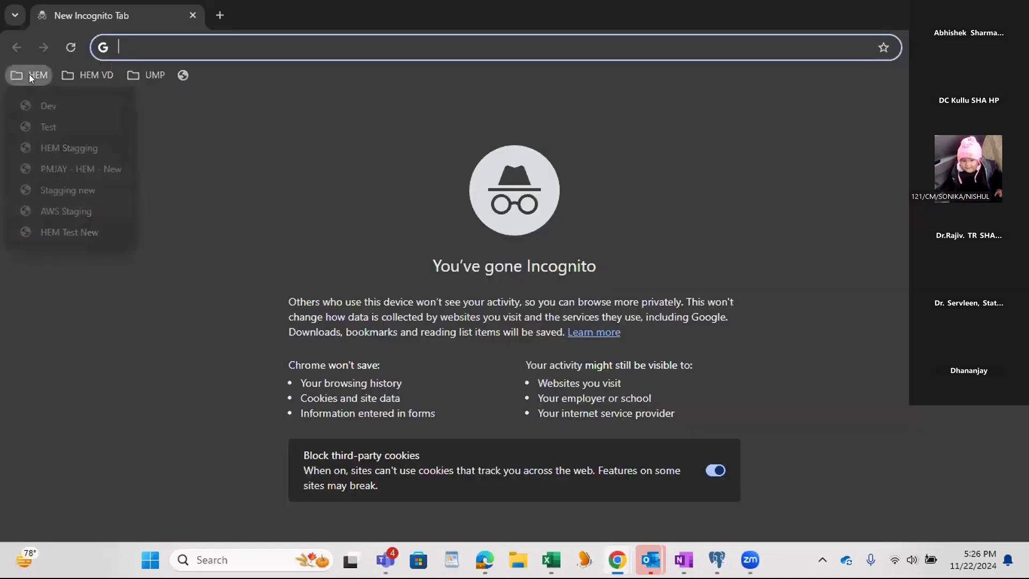
pyautogui.click(60, 210)
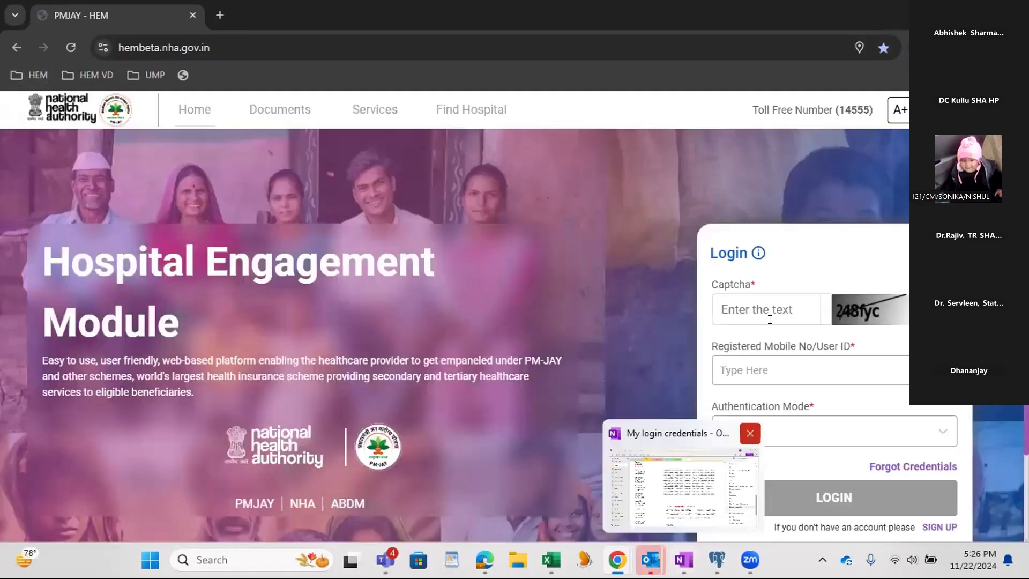
# Enter captcha '248fyc' on the staging login page
pyautogui.click(770, 308)
pyautogui.write('24')
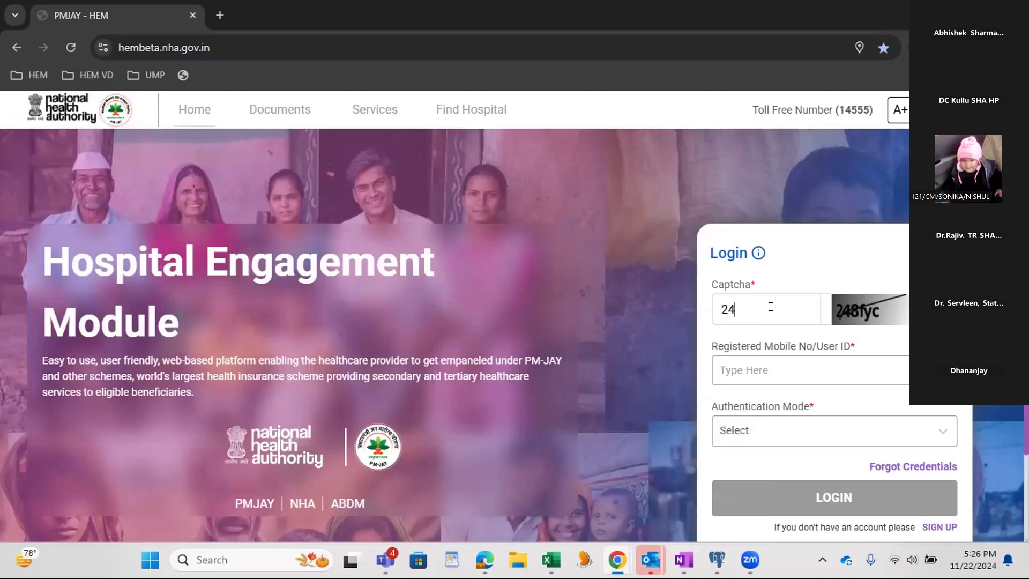
pyautogui.write('8fyc')
pyautogui.press('Tab')
# Copy the PV Login user ID from the OneNote notes into the HEM User ID field
pyautogui.moveTo(752, 259)
pyautogui.click(677, 559)
pyautogui.scroll(-3, 465, 361)
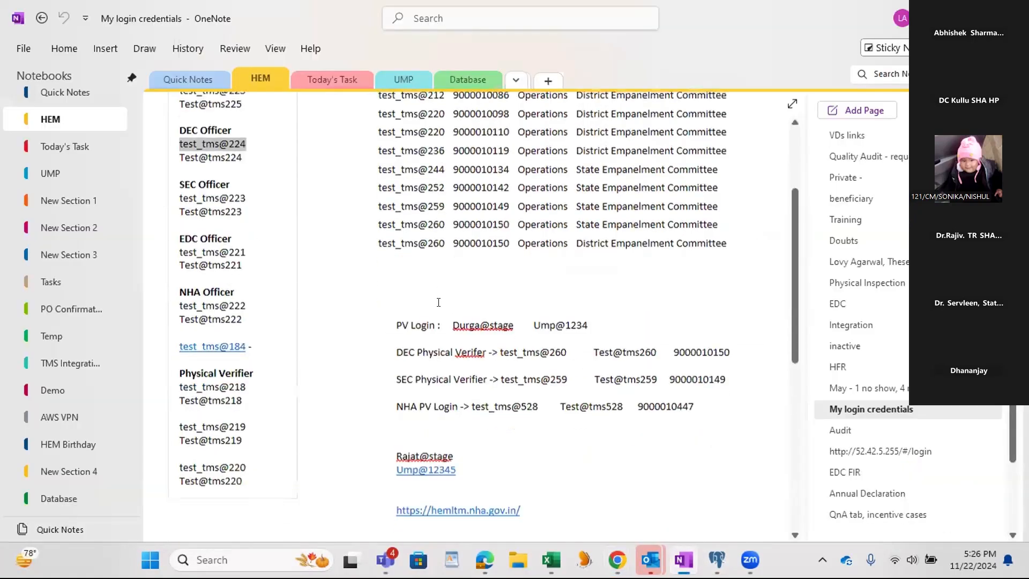
pyautogui.moveTo(453, 315); pyautogui.dragTo(514, 317)
pyautogui.hotkey('ctrl', 'c')
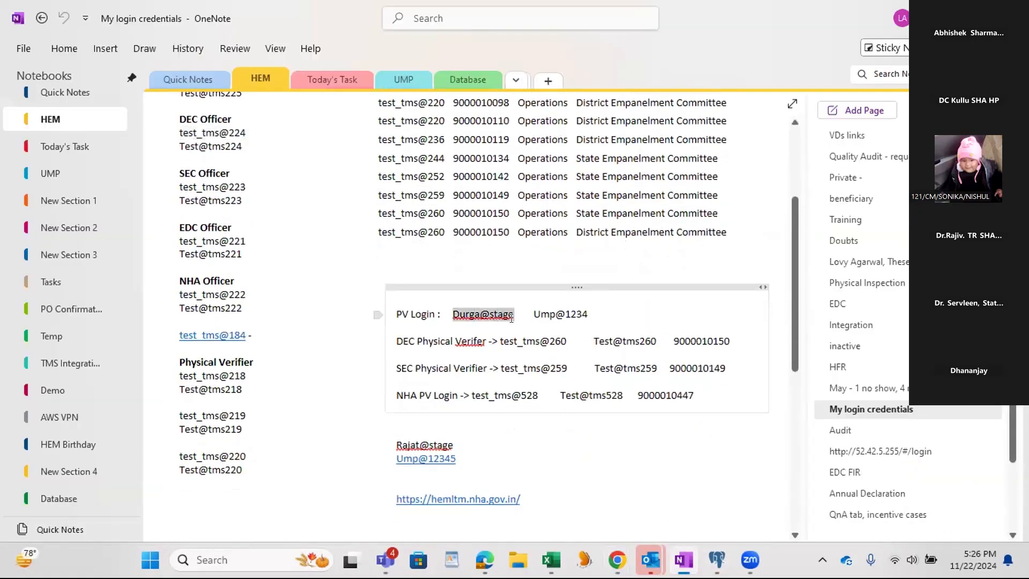
pyautogui.hotkey('alt', 'Tab')
pyautogui.hotkey('ctrl', 'v')
pyautogui.press('Tab')
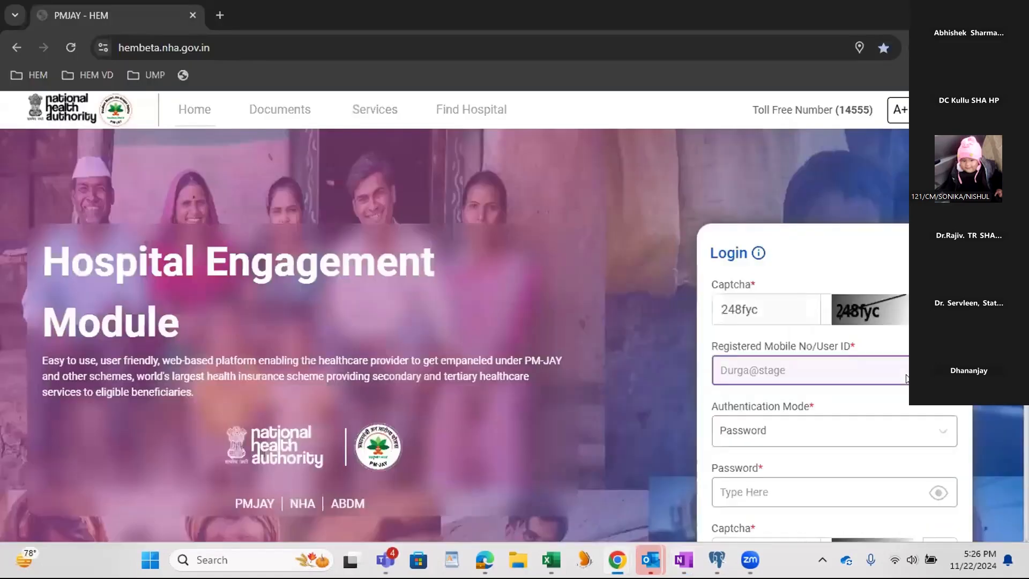
# Copy the physical verifier's password from the OneNote notes back to the browser
pyautogui.hotkey('alt', 'Tab')
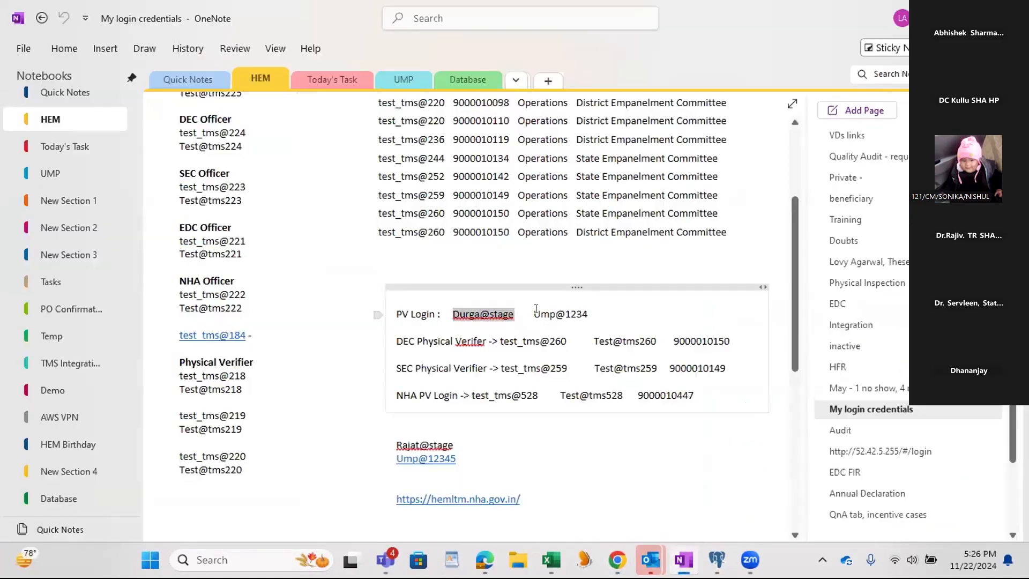
pyautogui.moveTo(534, 314); pyautogui.dragTo(588, 315)
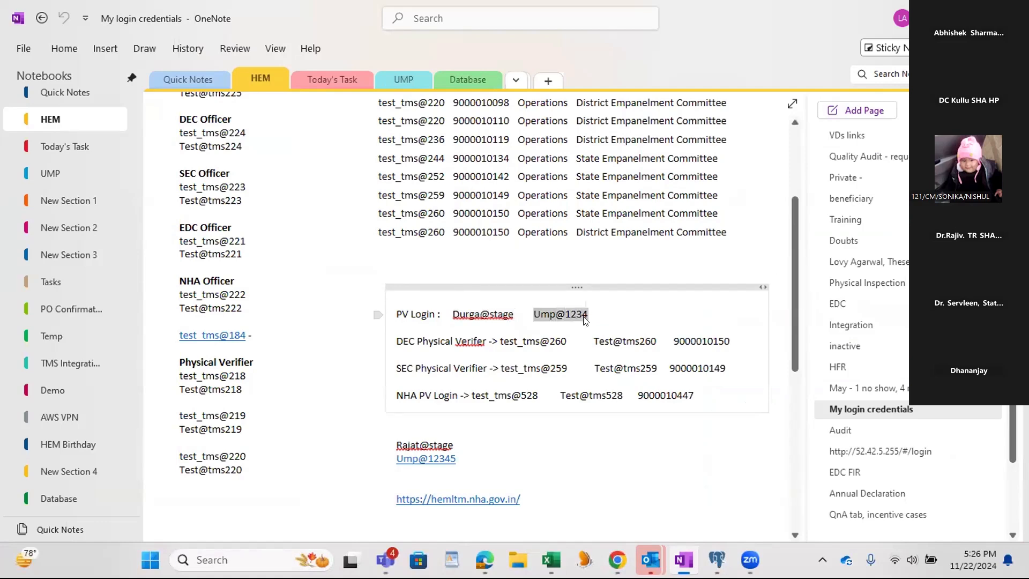
pyautogui.hotkey('alt', 'Tab')
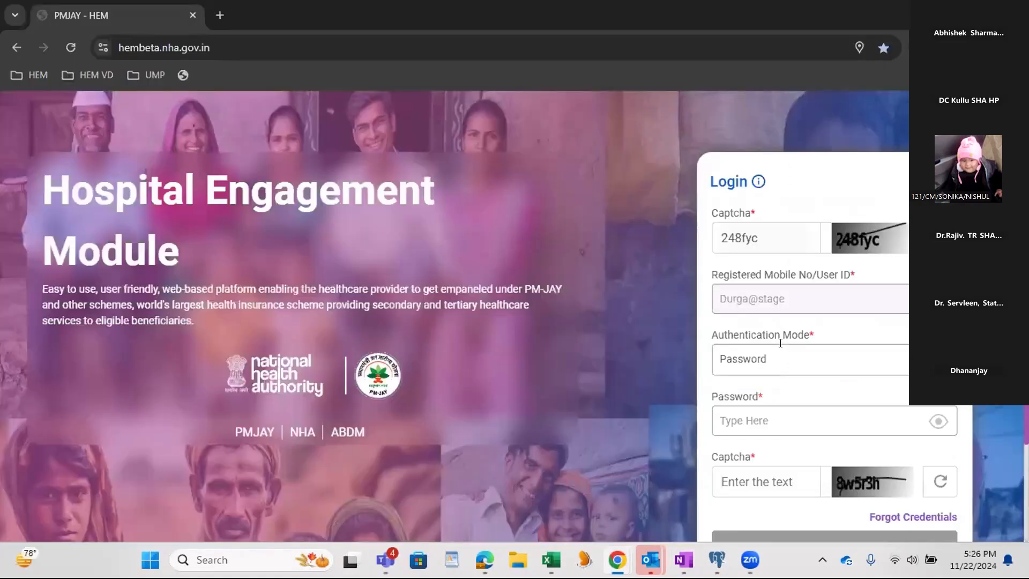
pyautogui.click(780, 343)
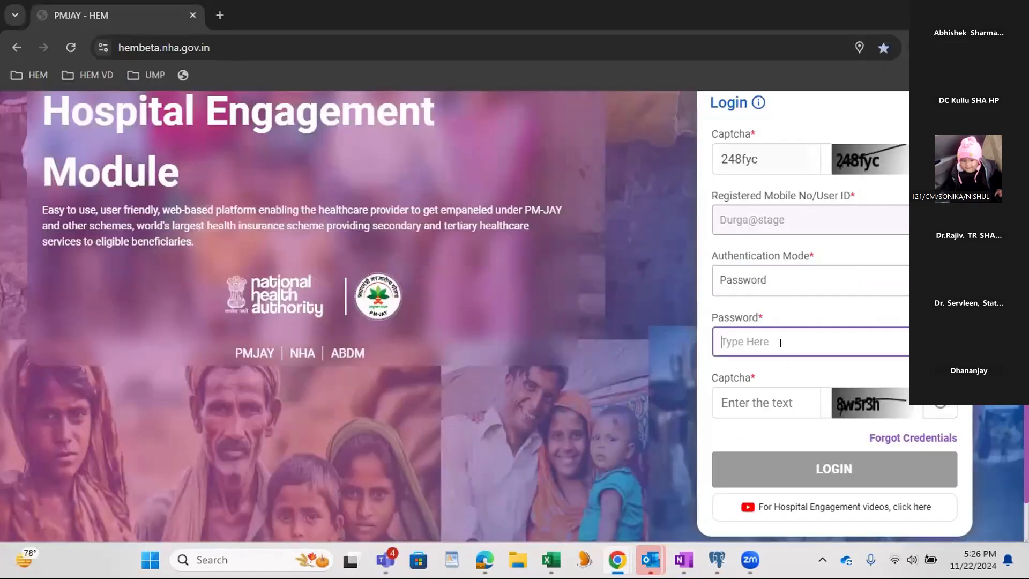
# Enter the second captcha and the physical verifier's password, then log in to HEM
pyautogui.click(754, 404)
pyautogui.write('8')
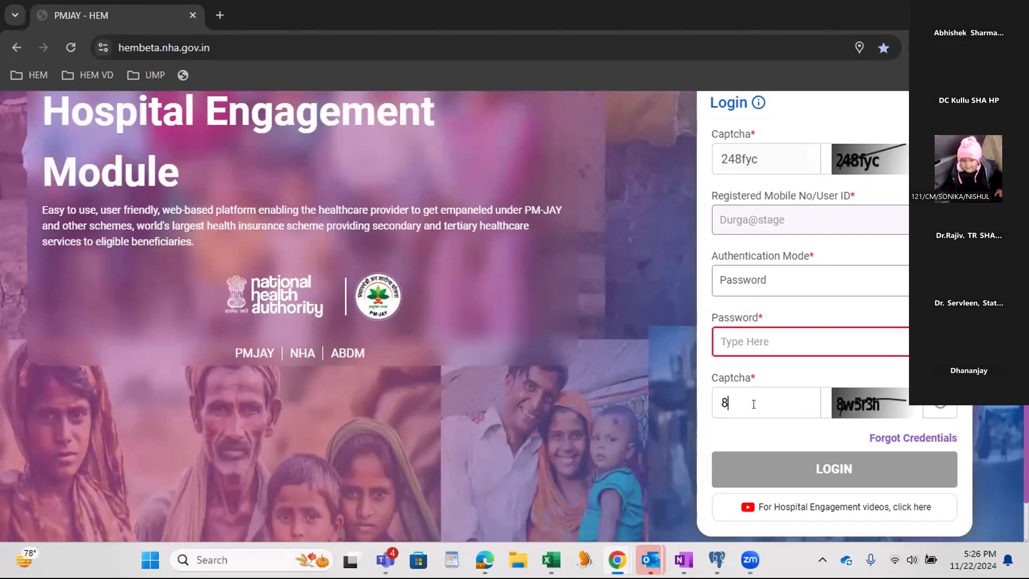
pyautogui.write('w5r3h')
pyautogui.click(760, 336)
pyautogui.hotkey('alt', 'Tab')
pyautogui.hotkey('alt', 'Tab')
pyautogui.write('******')
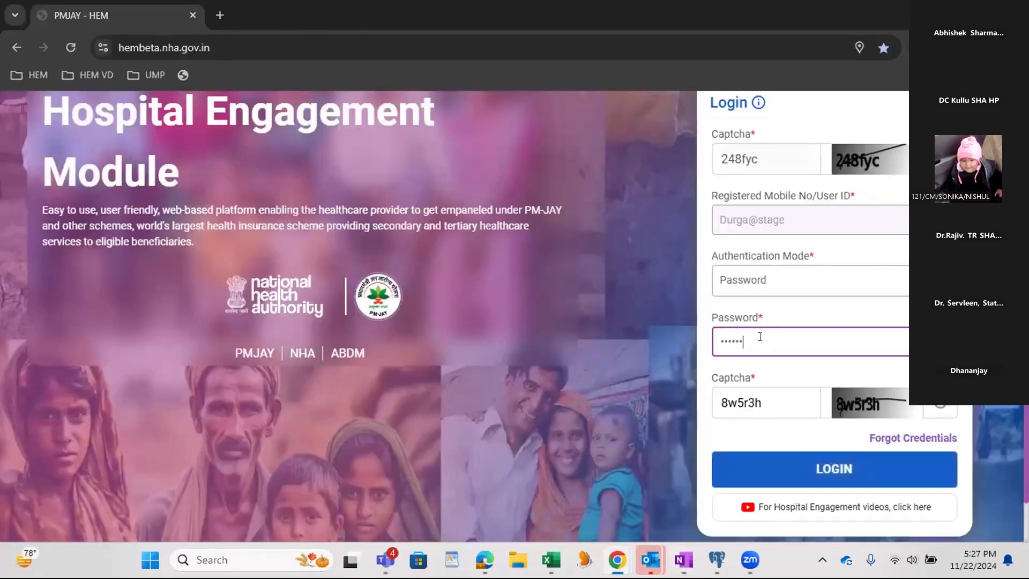
pyautogui.click(787, 457)
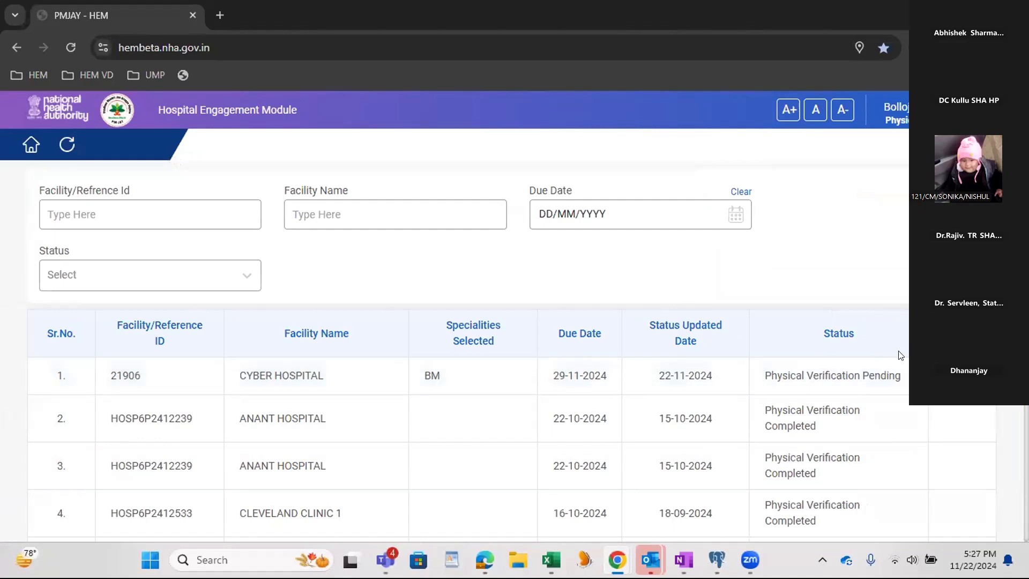
# Open CYBER HOSPITAL's application 21906 from the physical verifier's worklist
pyautogui.click(962, 375)
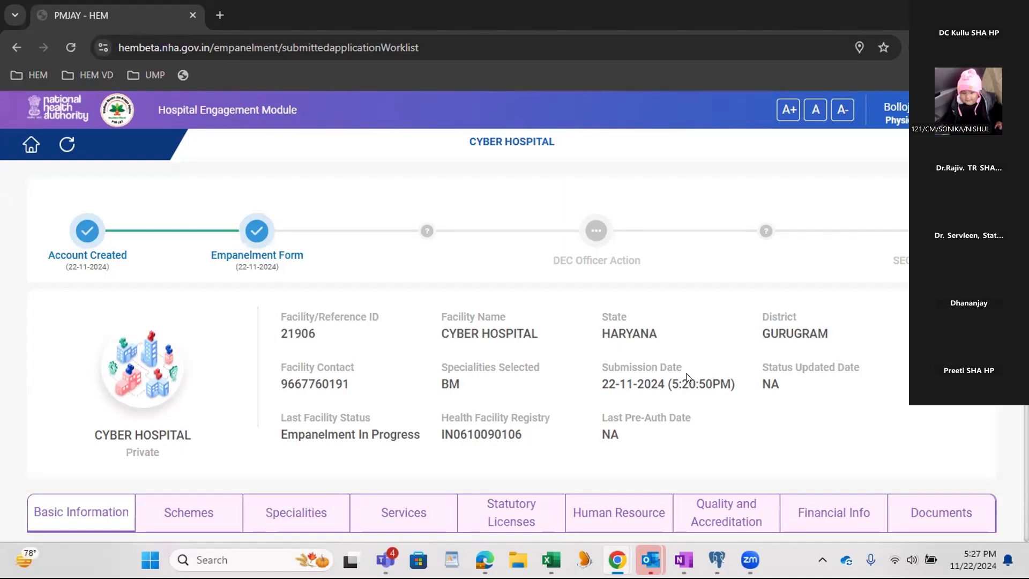
# Mark the establishment details Valid with remark 'ok basic info correct' and save
pyautogui.scroll(-10, 680, 379)
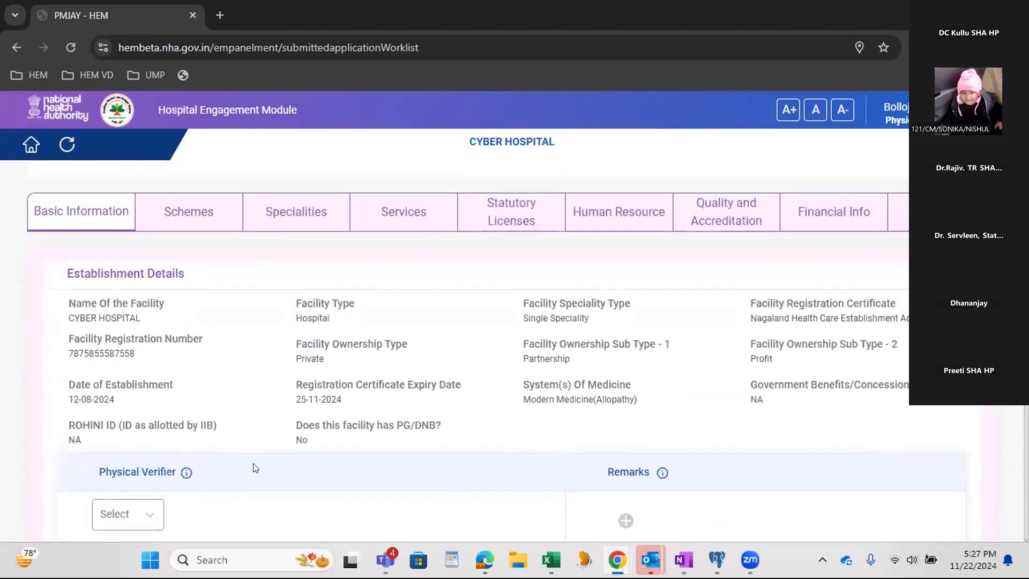
pyautogui.moveTo(95, 318); pyautogui.dragTo(225, 330)
pyautogui.click(213, 327)
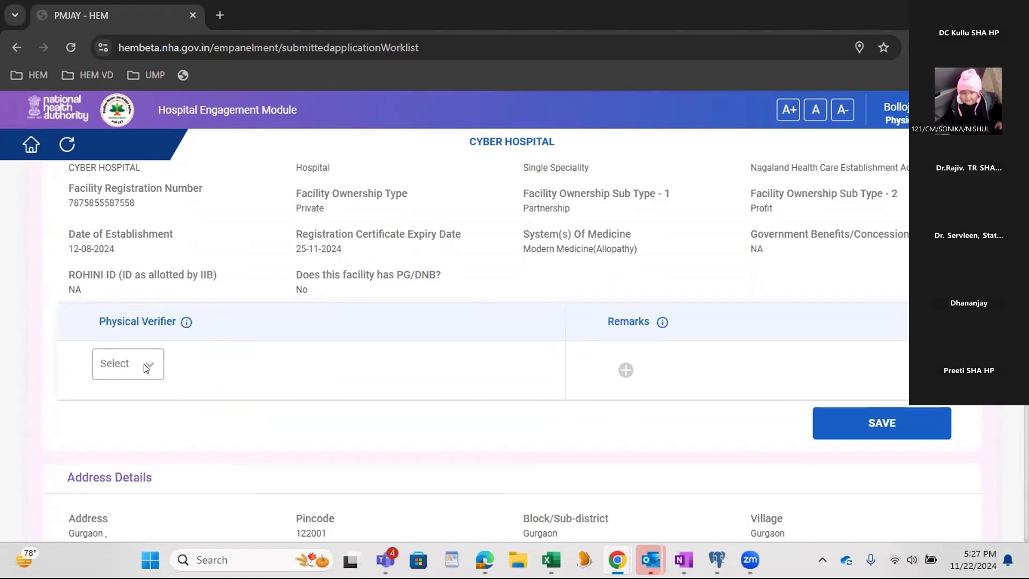
pyautogui.click(129, 365)
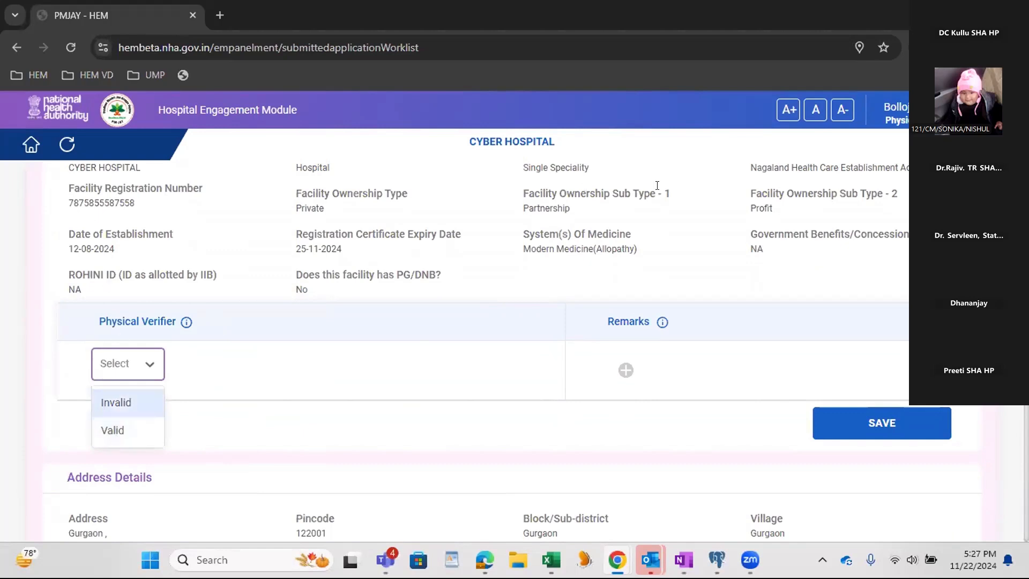
pyautogui.click(113, 431)
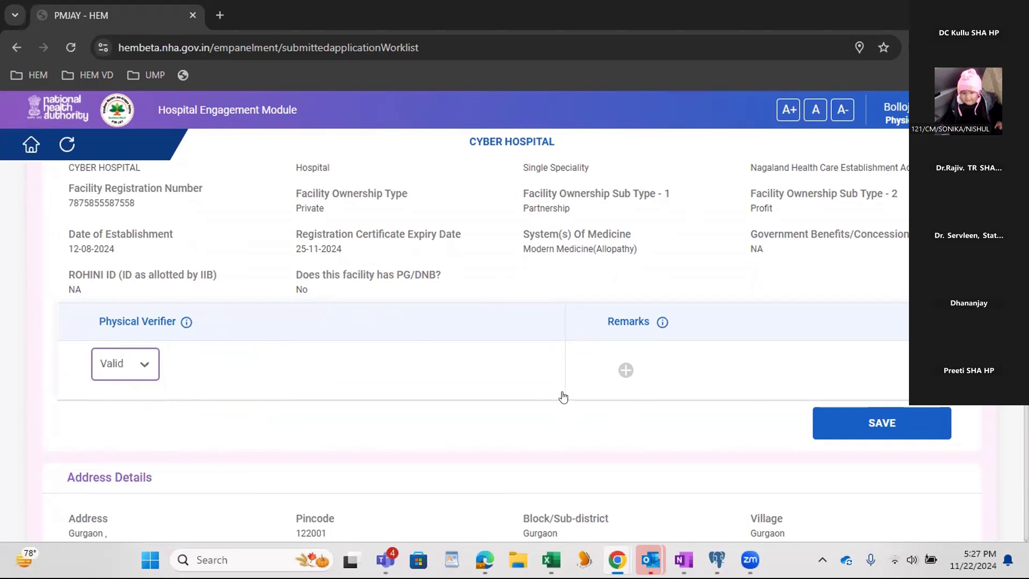
pyautogui.click(625, 370)
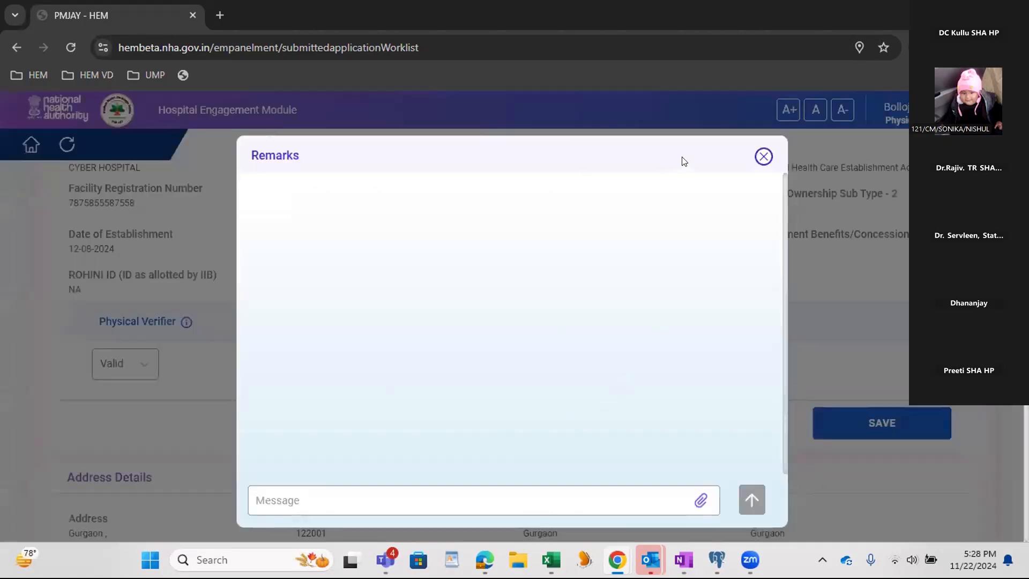
pyautogui.click(379, 494)
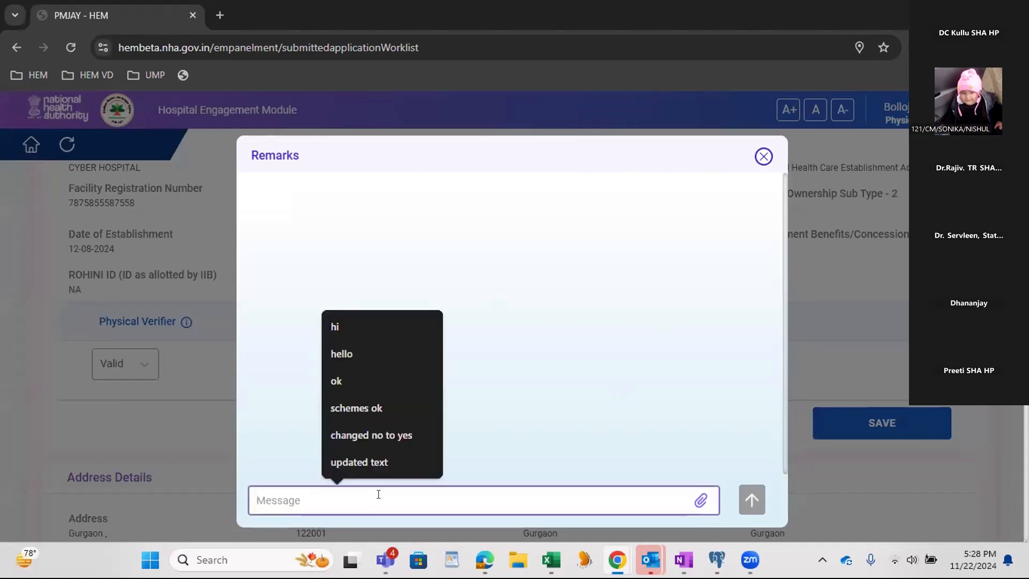
pyautogui.write('ok basic info correct')
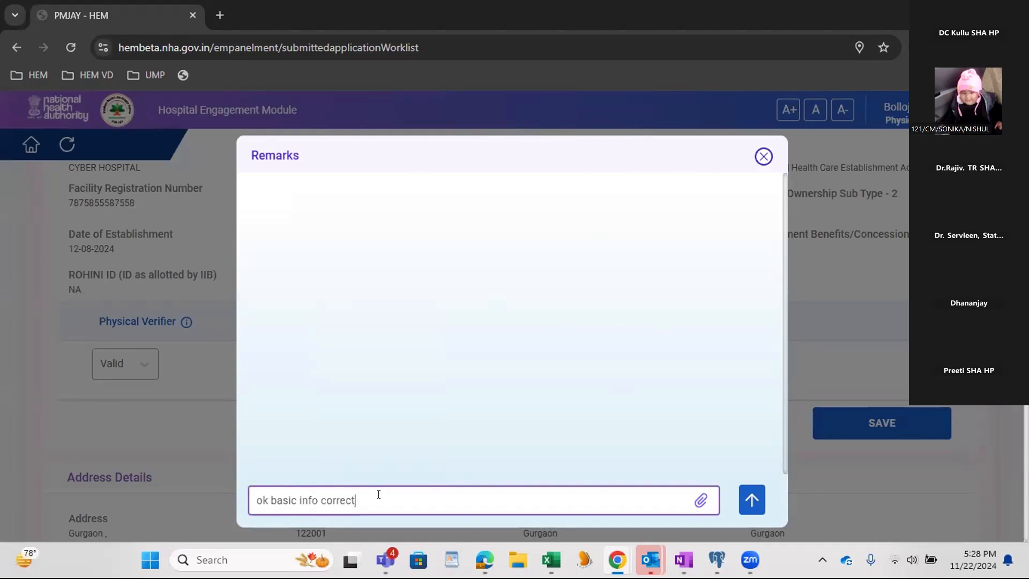
pyautogui.click(749, 504)
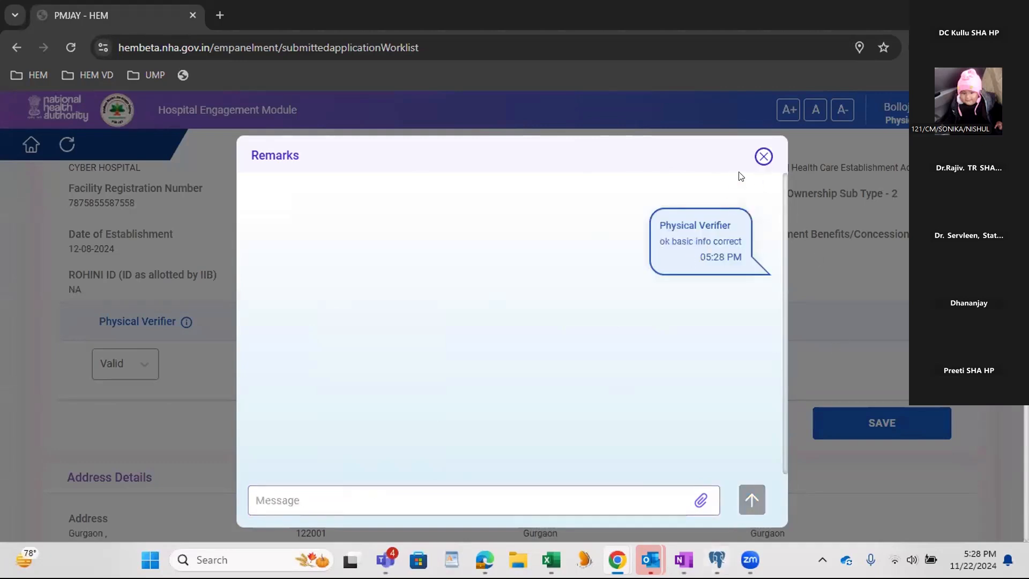
pyautogui.click(765, 155)
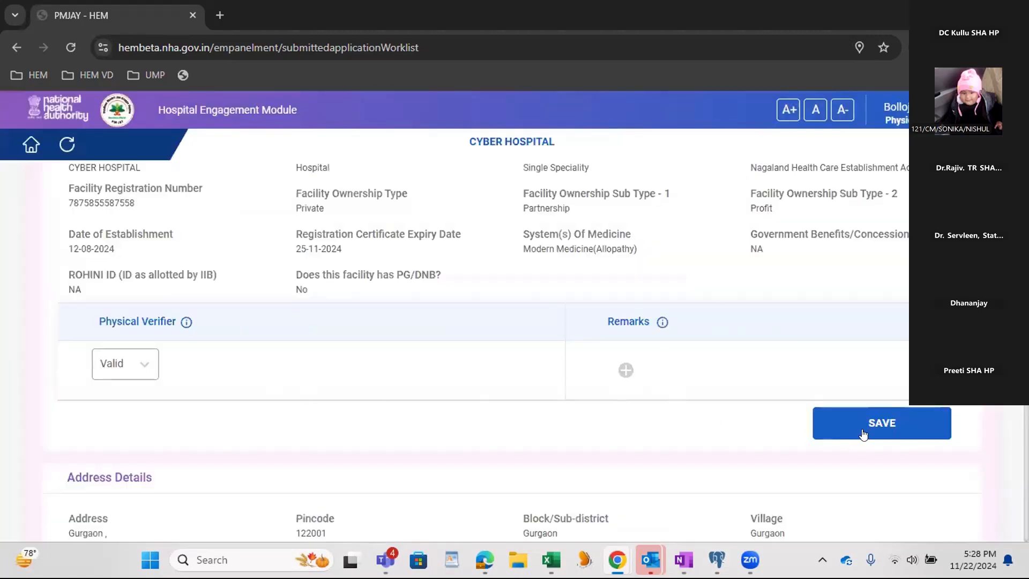
pyautogui.click(863, 434)
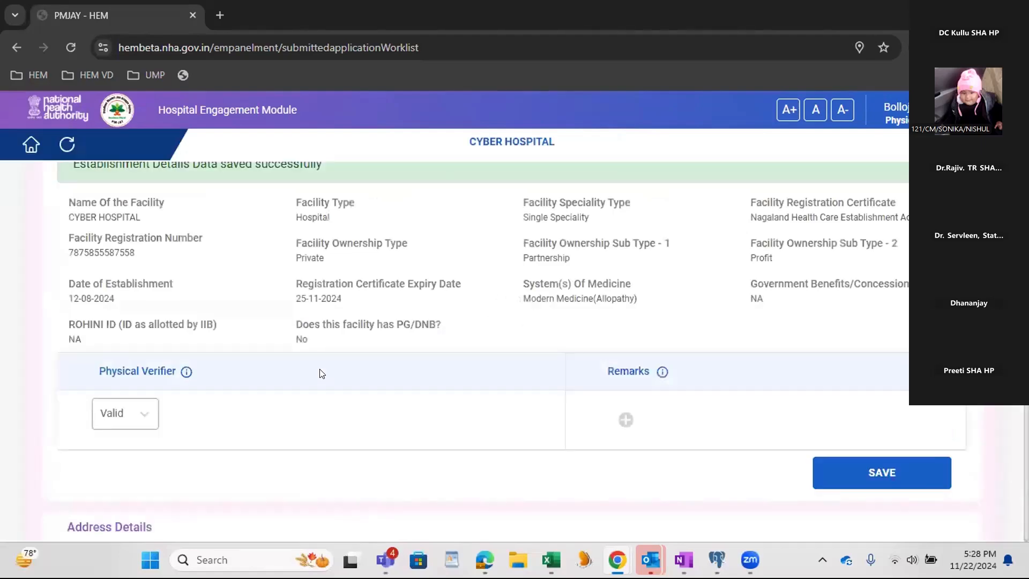
# Mark the address details Valid and save them
pyautogui.scroll(-3, 134, 382)
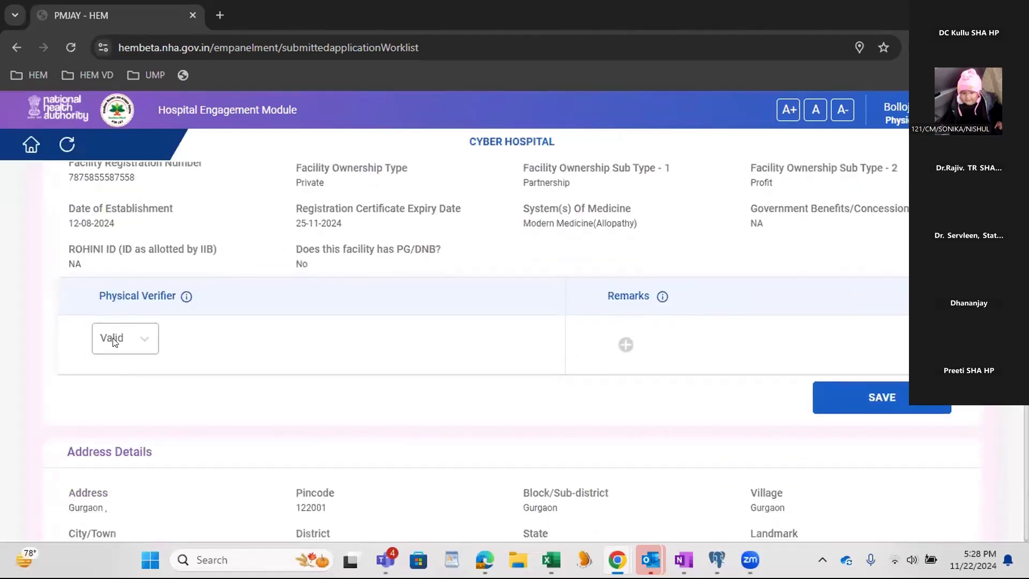
pyautogui.scroll(-5, 116, 341)
pyautogui.click(114, 457)
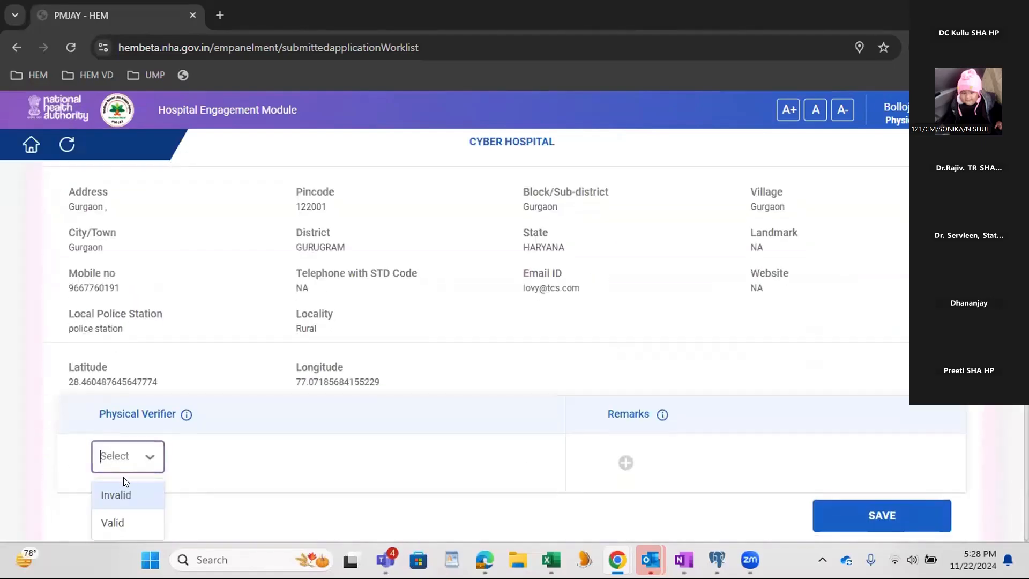
pyautogui.click(125, 521)
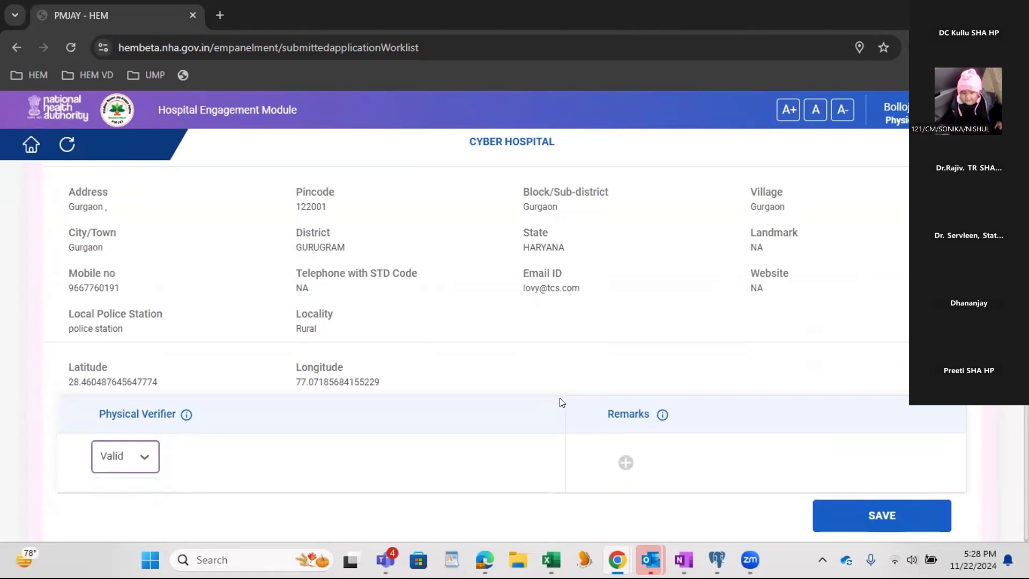
pyautogui.scroll(-2, 560, 403)
pyautogui.click(845, 440)
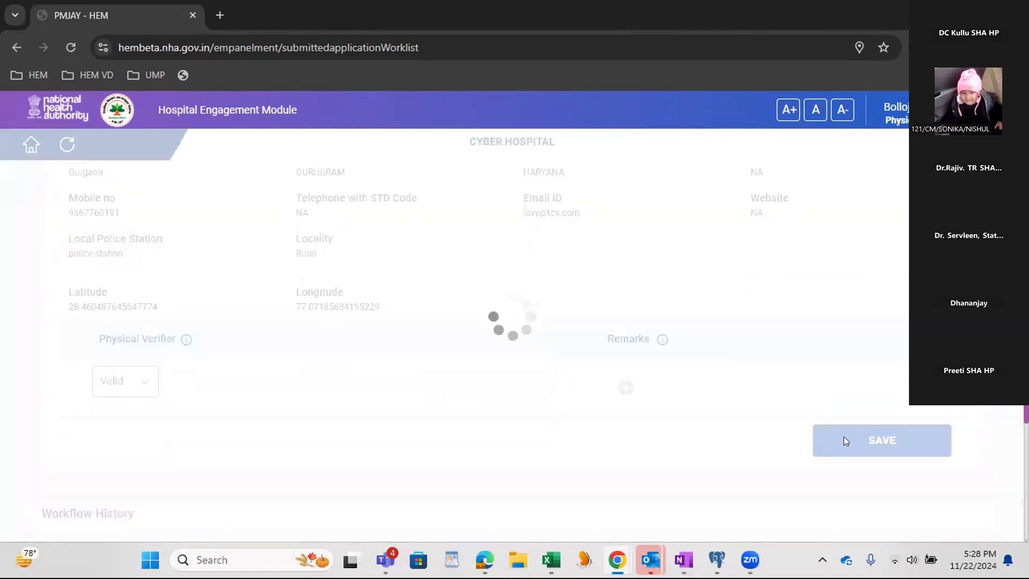
pyautogui.scroll(3, 649, 416)
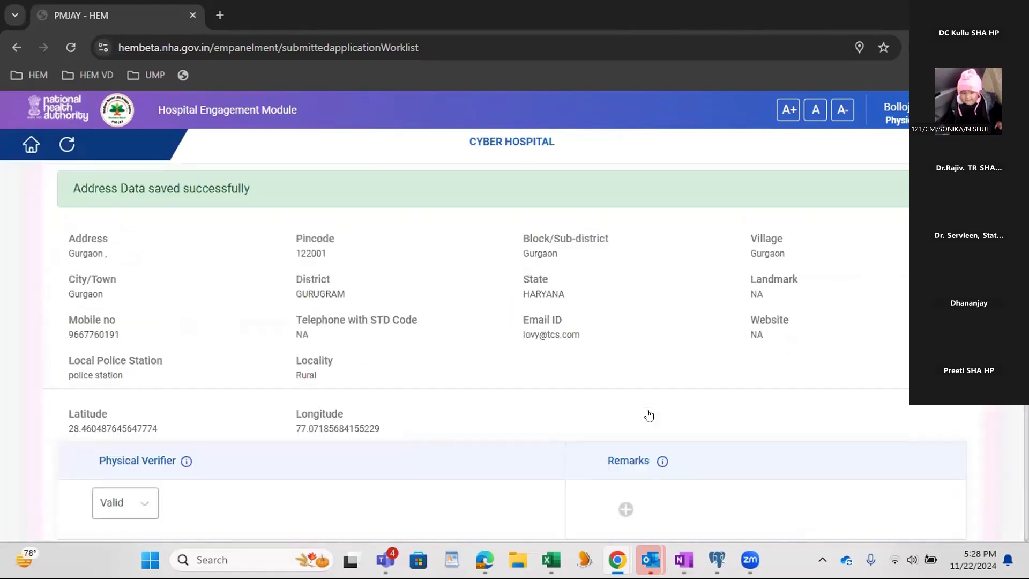
pyautogui.scroll(2, 211, 397)
pyautogui.scroll(5, 302, 406)
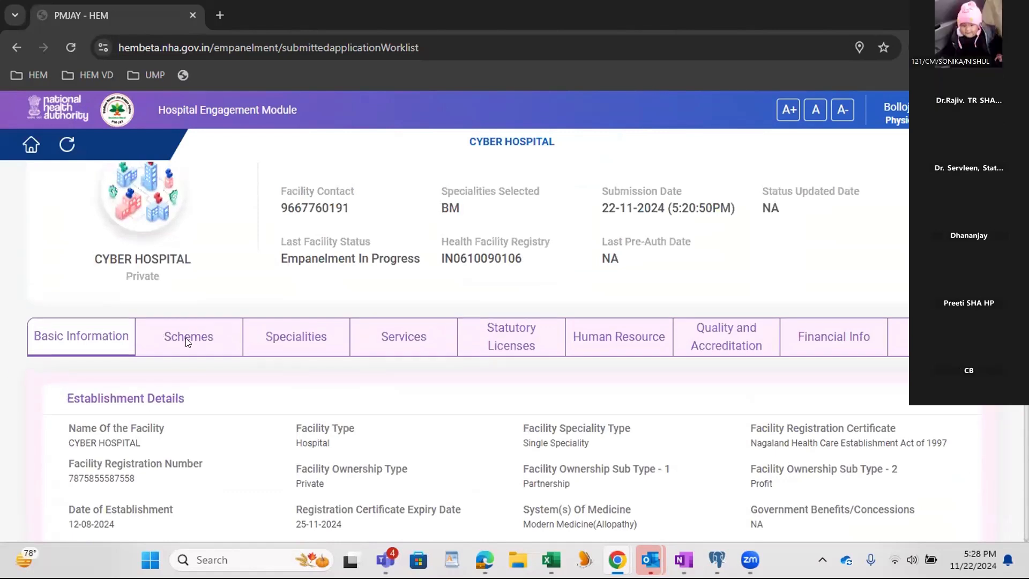
# Recommend the Burns Management speciality with remark 'ok specilaities' and save
pyautogui.click(306, 335)
pyautogui.scroll(-2, 320, 349)
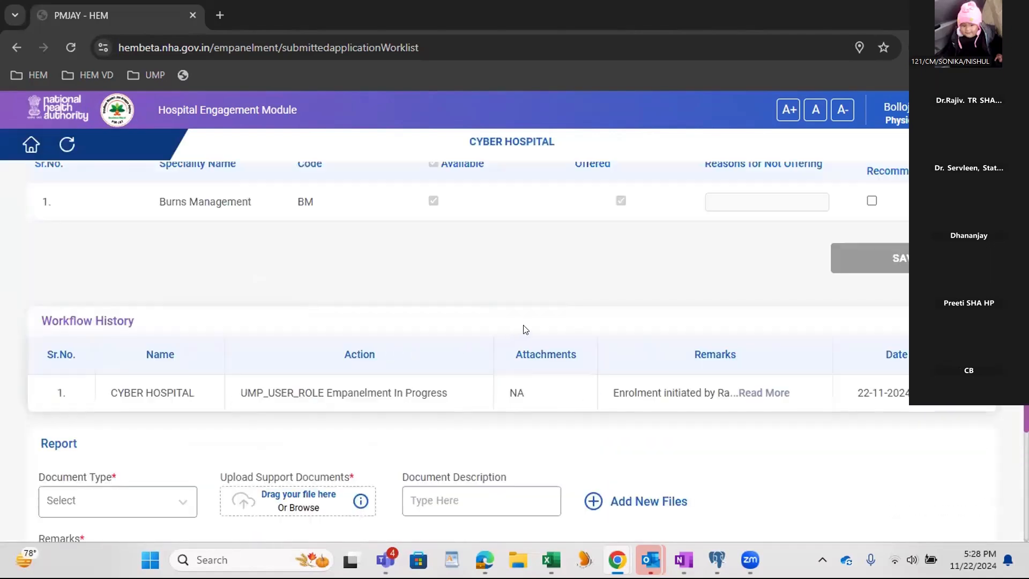
pyautogui.scroll(3, 525, 330)
pyautogui.click(872, 351)
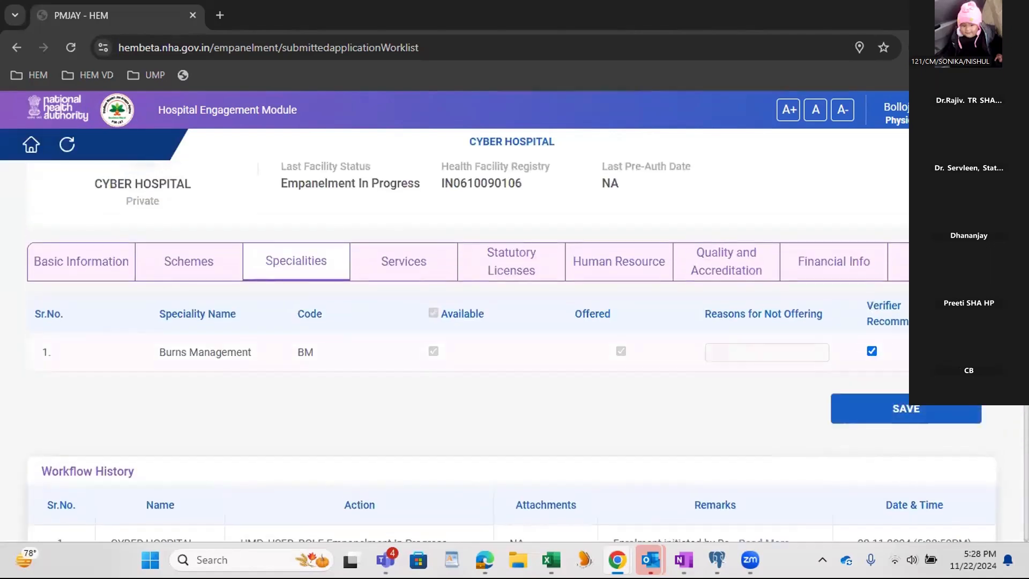
pyautogui.click(900, 409)
pyautogui.click(584, 494)
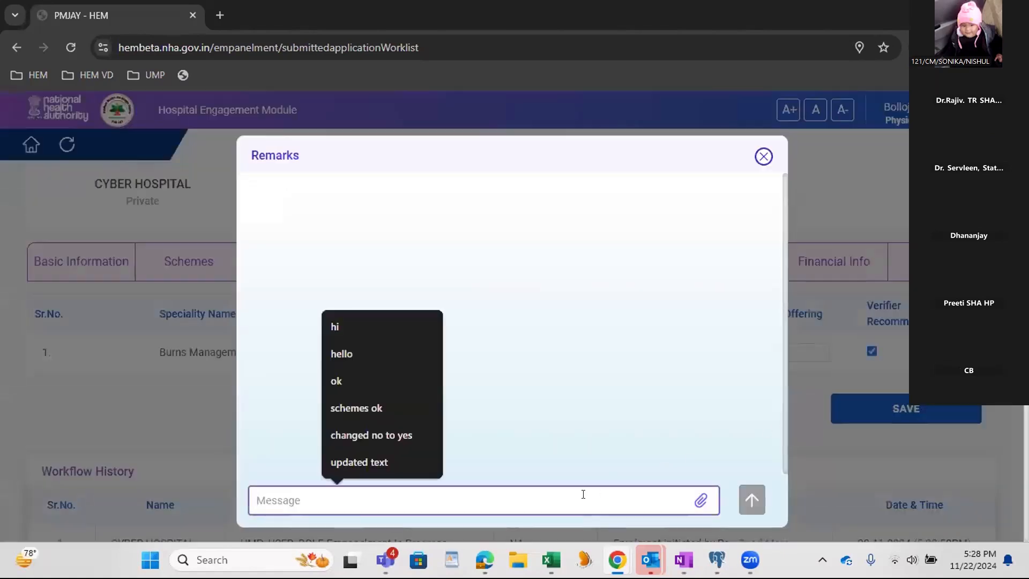
pyautogui.write('ok specilaities')
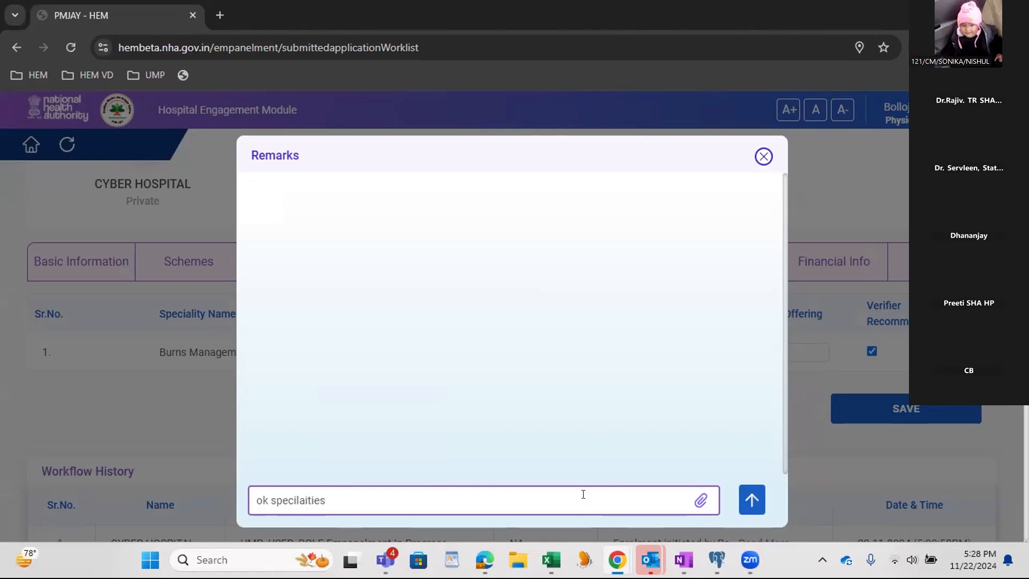
pyautogui.press('Return')
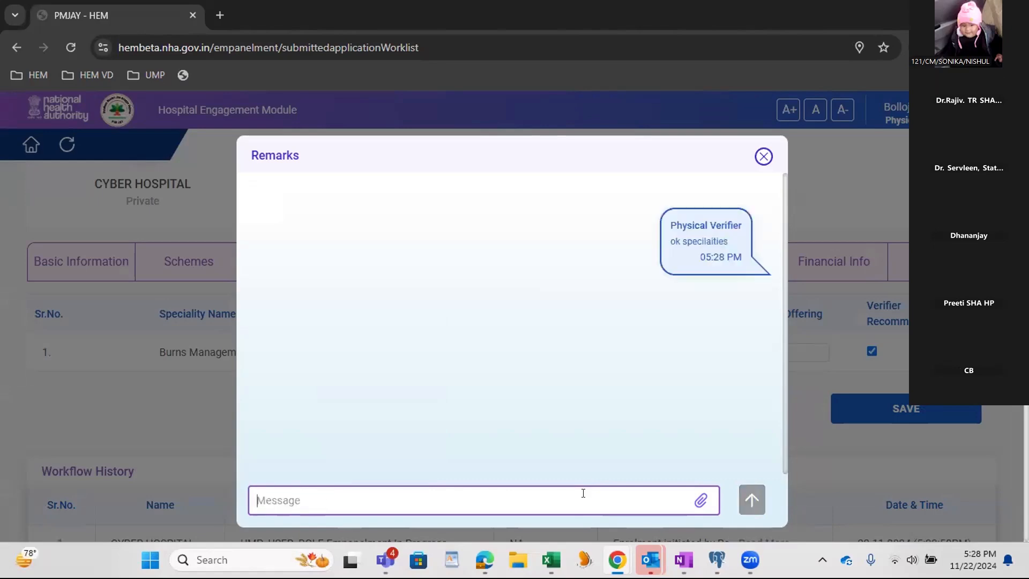
pyautogui.click(761, 161)
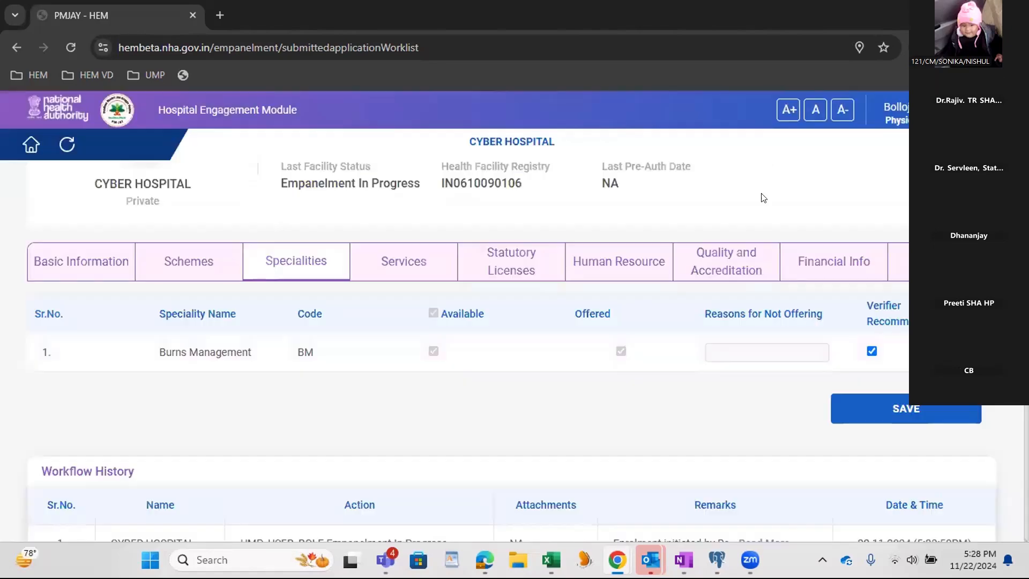
pyautogui.click(907, 409)
# In Services, change No.of Wards Beds from 34 to 30 and save
pyautogui.scroll(-3, 567, 437)
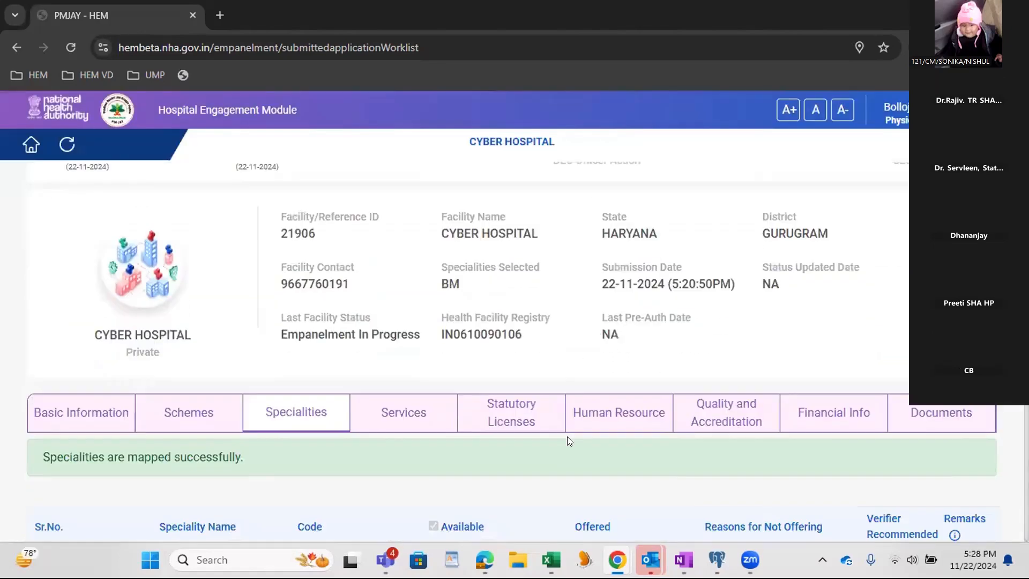
pyautogui.click(378, 362)
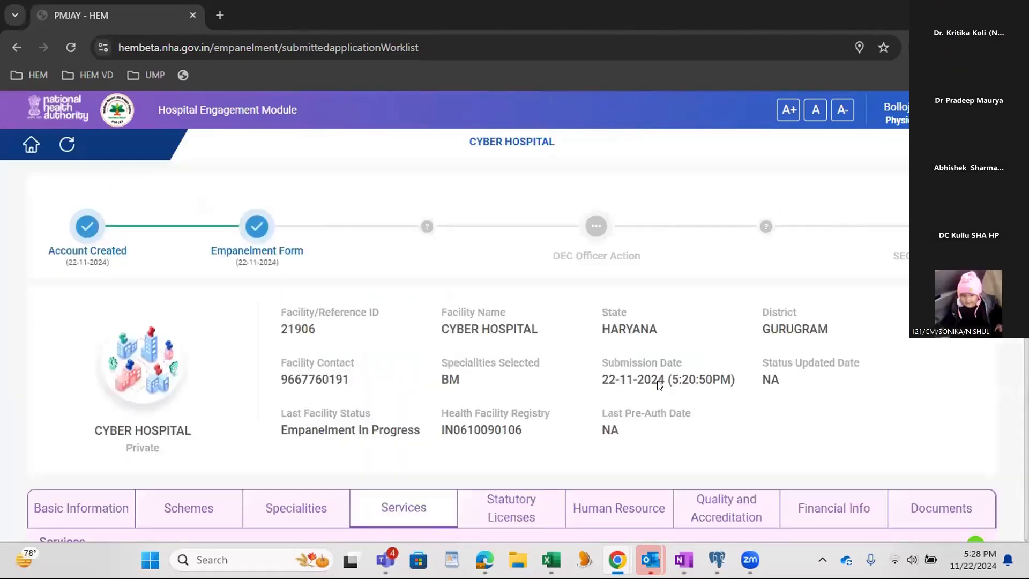
pyautogui.click(650, 409)
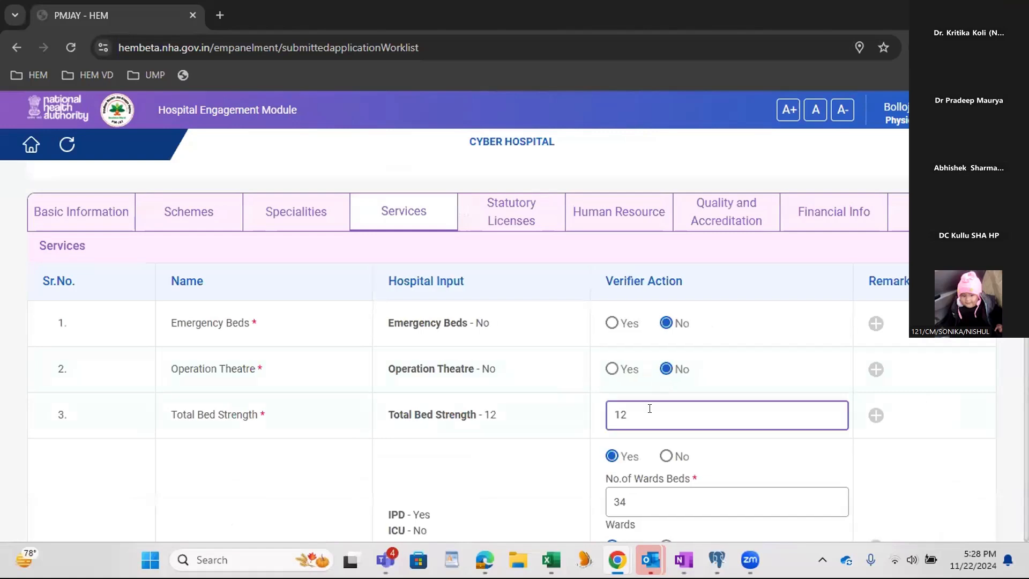
pyautogui.scroll(-3, 650, 408)
pyautogui.click(648, 350)
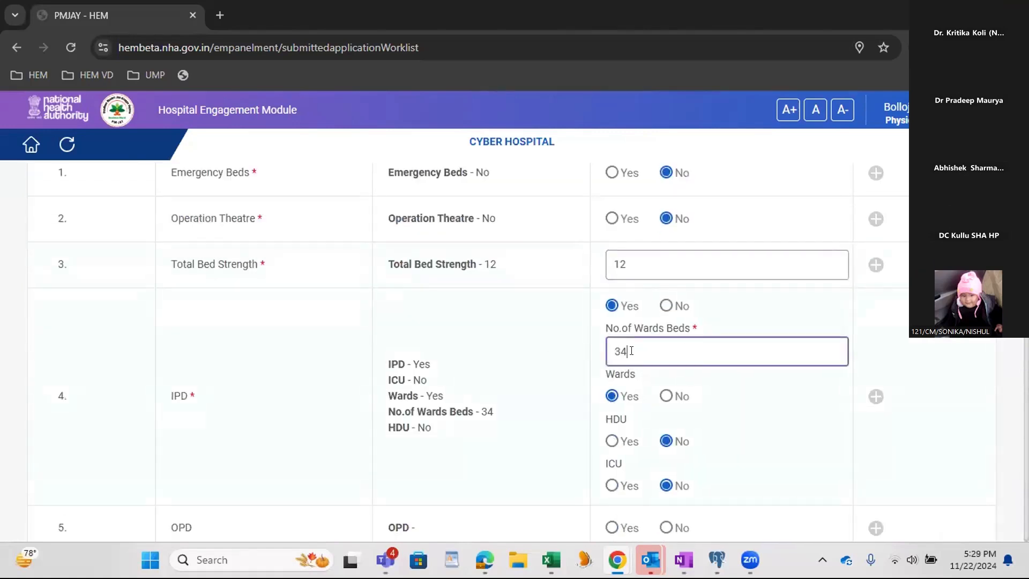
pyautogui.moveTo(625, 351); pyautogui.dragTo(610, 350)
pyautogui.write('30')
pyautogui.click(781, 400)
pyautogui.scroll(-3, 793, 423)
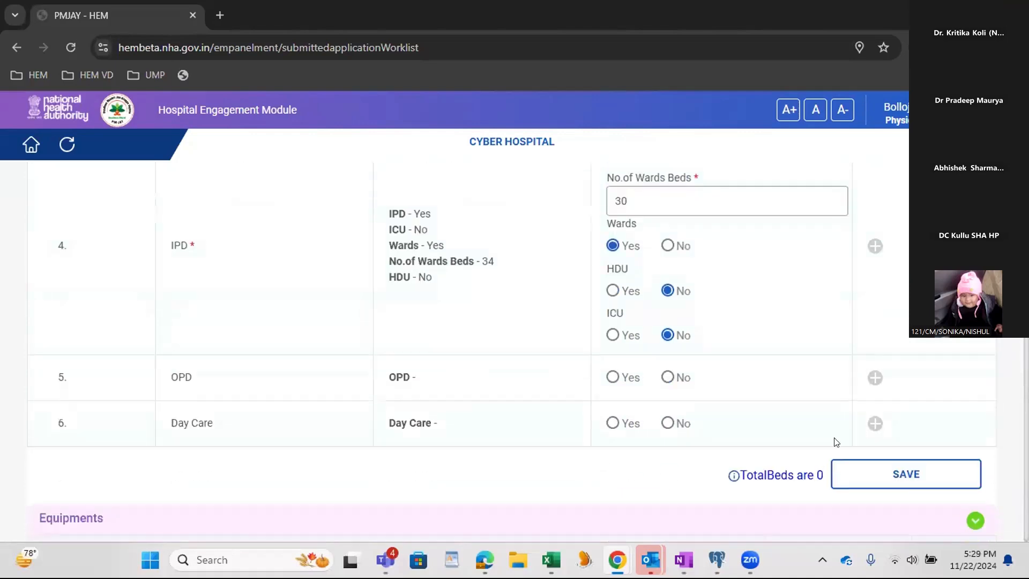
pyautogui.click(886, 474)
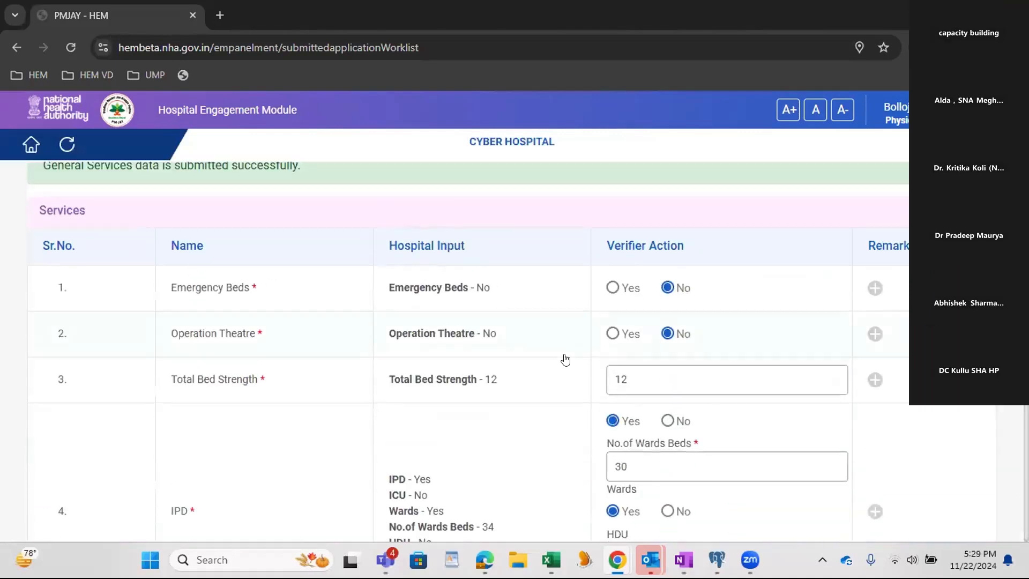
pyautogui.scroll(5, 564, 360)
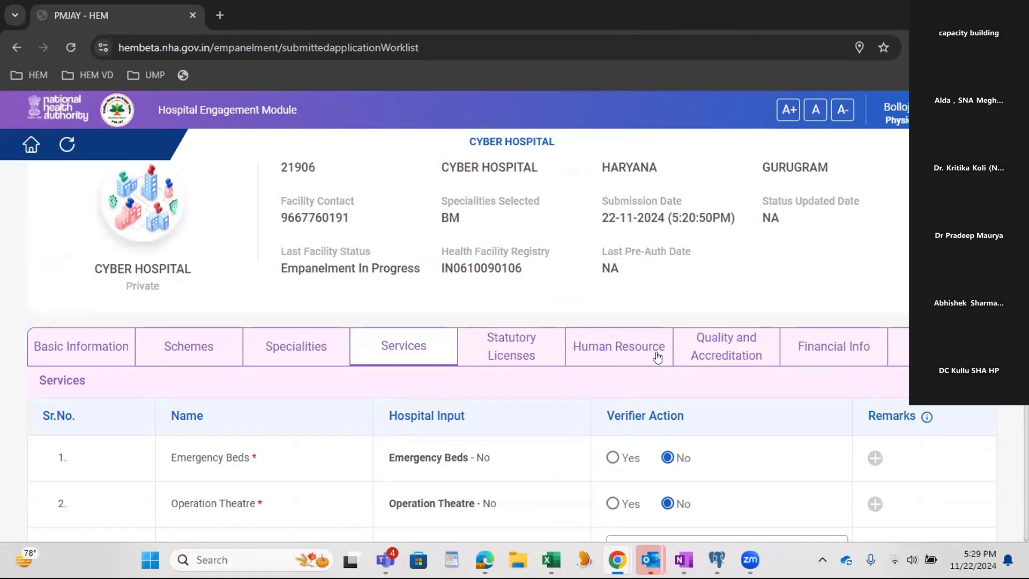
# Mark Building Plan, Fire, Pollution Control and Lift licences Valid under Statutory Licenses, and save
pyautogui.click(533, 356)
pyautogui.scroll(-1, 733, 392)
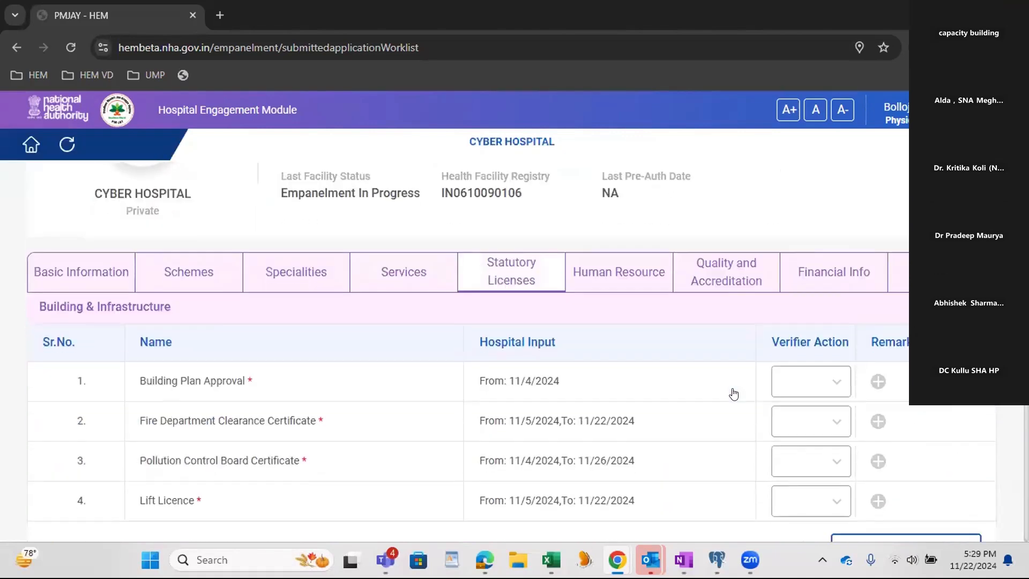
pyautogui.click(804, 382)
pyautogui.click(797, 418)
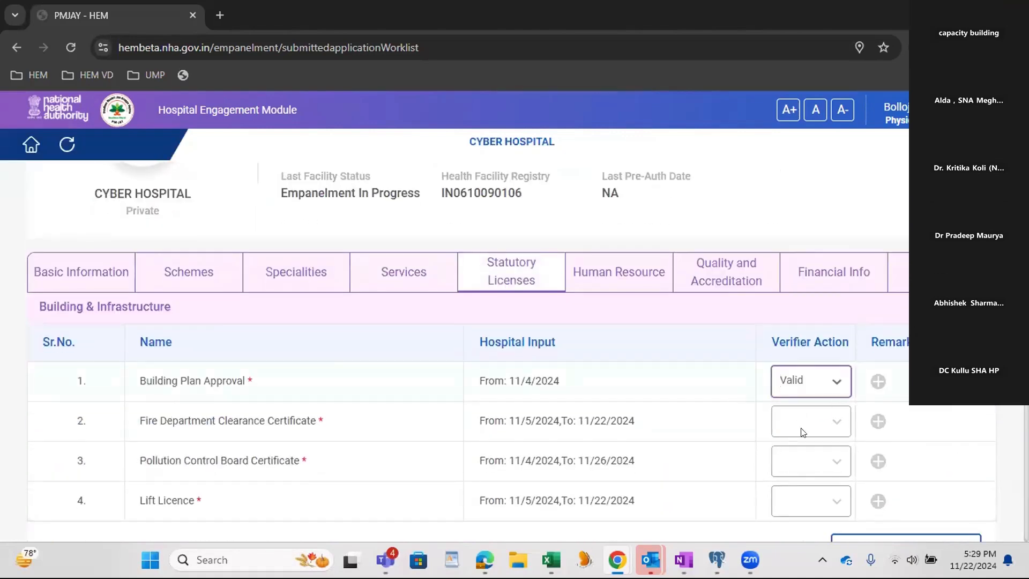
pyautogui.click(809, 428)
pyautogui.click(800, 464)
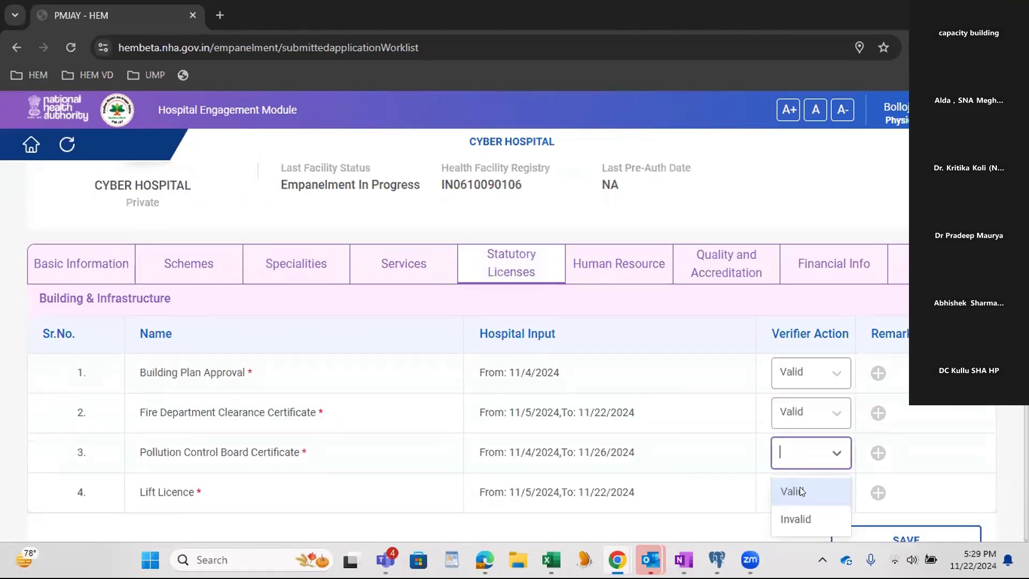
pyautogui.click(799, 486)
pyautogui.click(799, 496)
pyautogui.click(799, 496)
pyautogui.click(899, 517)
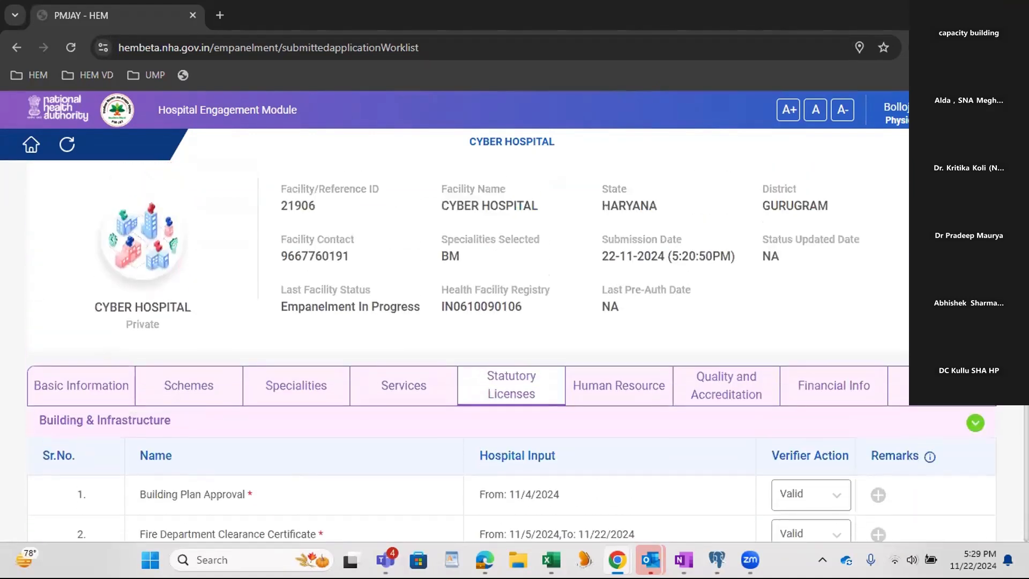
pyautogui.scroll(-15, 992, 450)
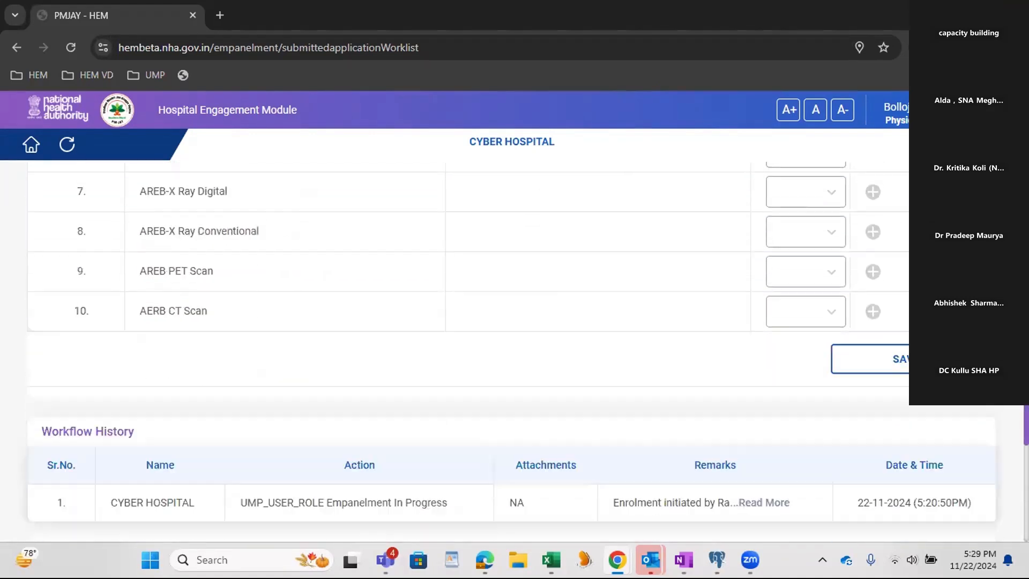
pyautogui.scroll(1, 993, 432)
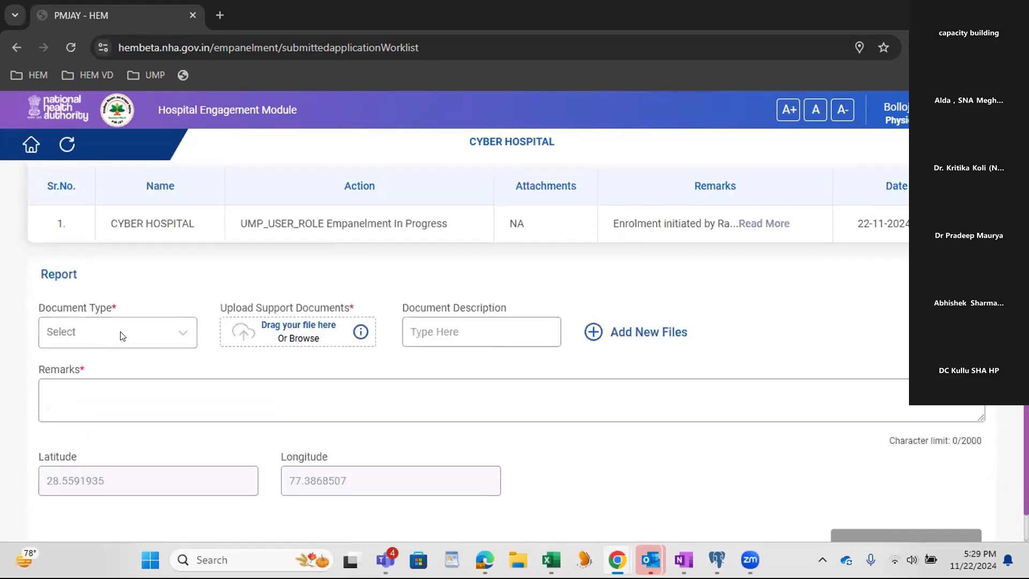
pyautogui.scroll(6, 240, 348)
# Set the report's Document Type to Document and upload the OHS assessment PDF
pyautogui.scroll(-8, 235, 345)
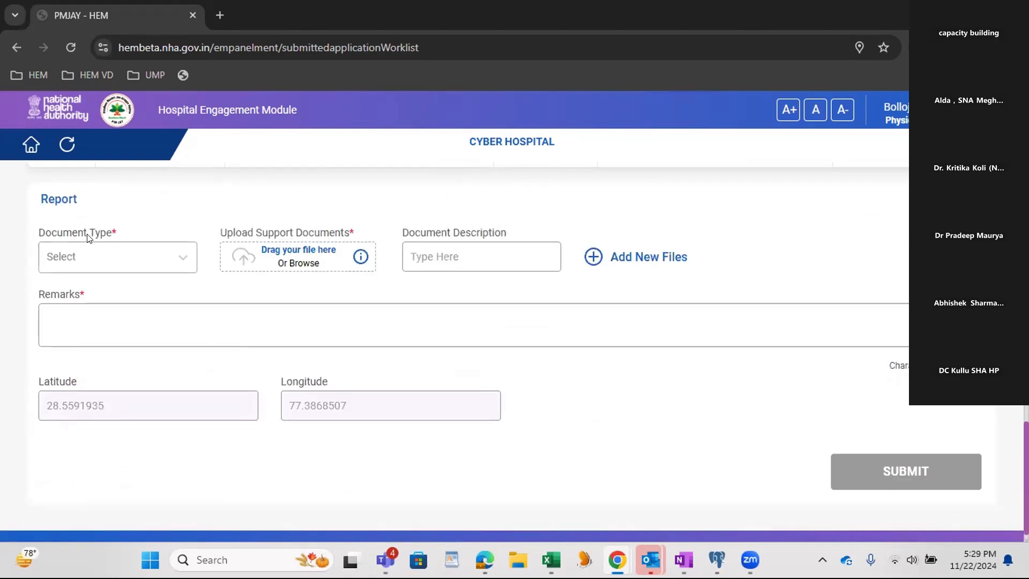
pyautogui.click(90, 260)
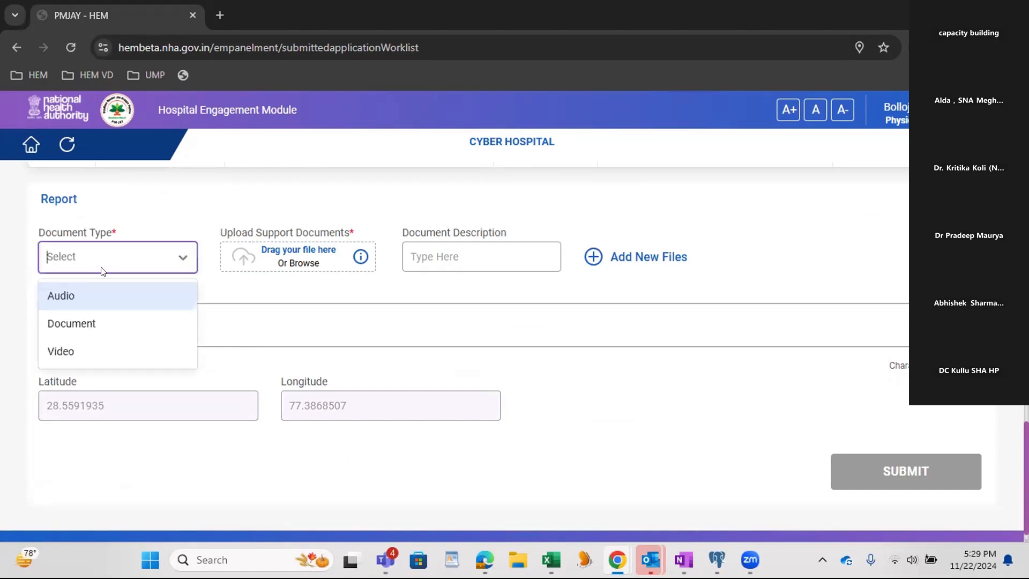
pyautogui.click(96, 320)
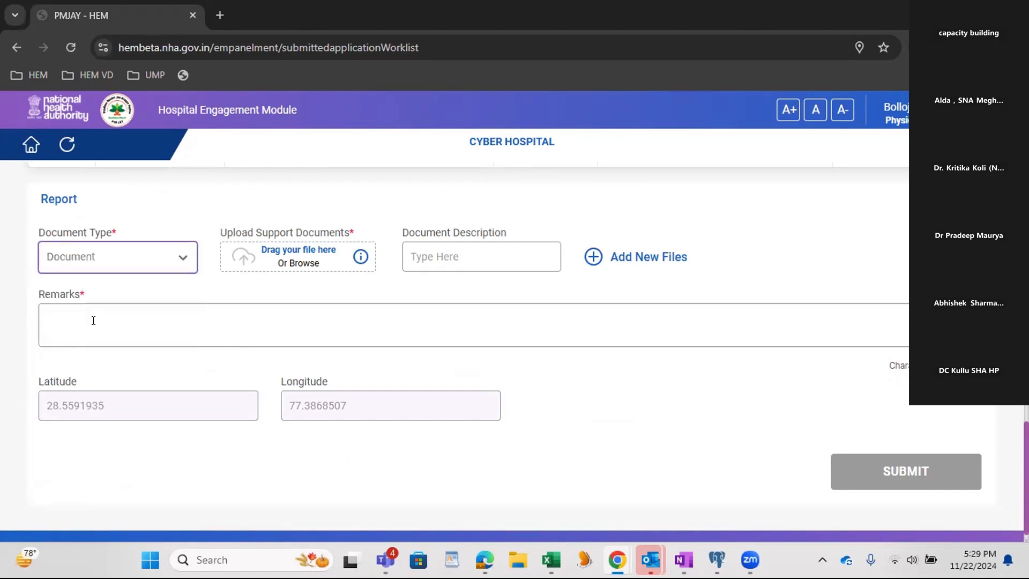
pyautogui.click(115, 254)
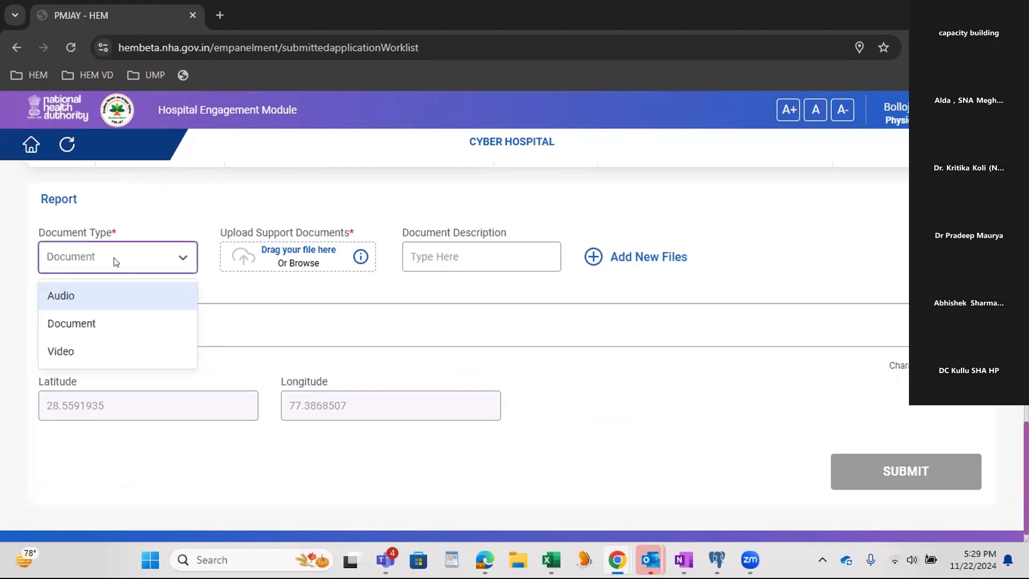
pyautogui.click(110, 323)
pyautogui.click(273, 260)
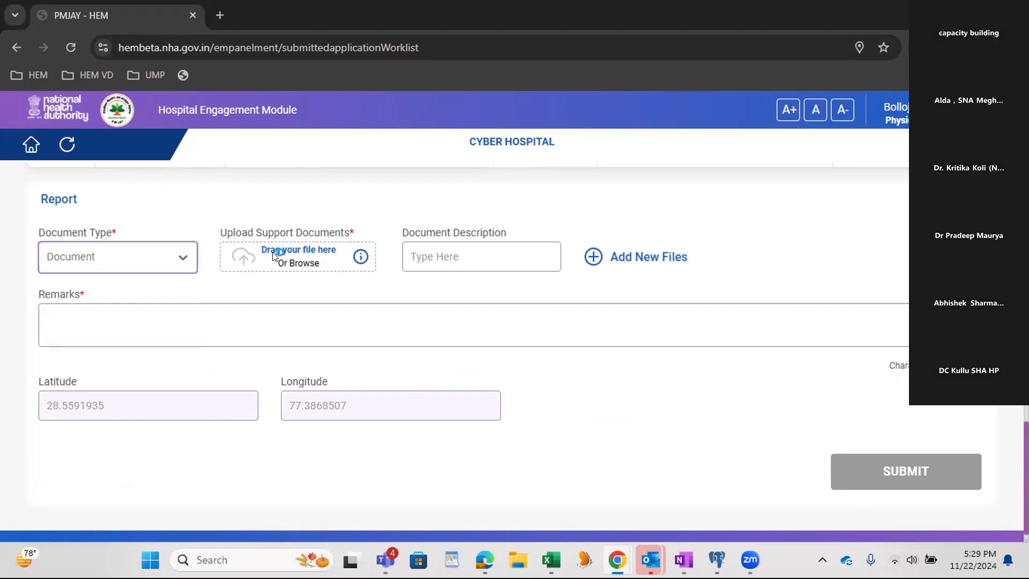
pyautogui.scroll(-5, 195, 137)
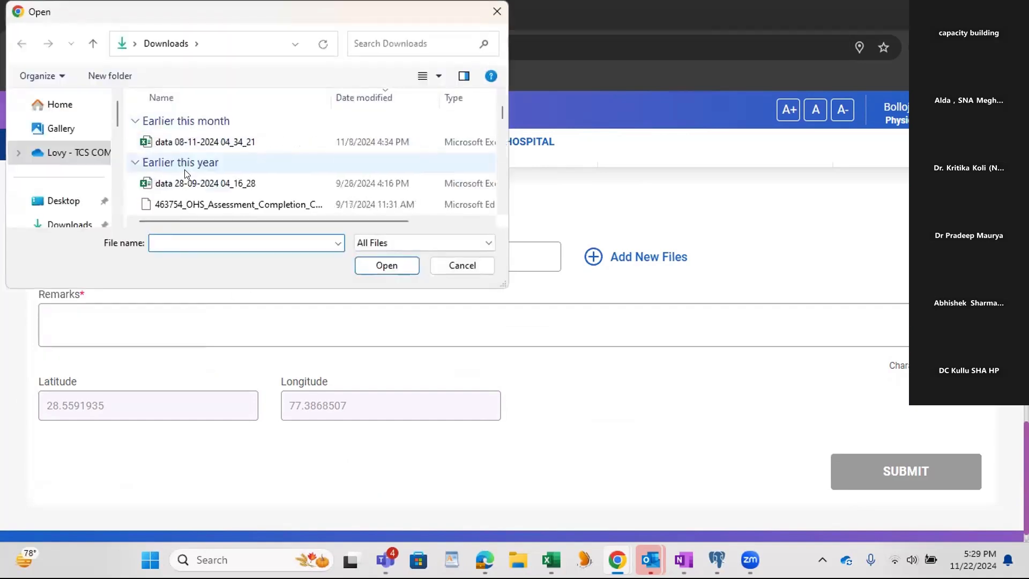
pyautogui.click(204, 204)
pyautogui.click(387, 265)
# Enter description 'field details' and remark 'physical verification done' in the report
pyautogui.click(453, 254)
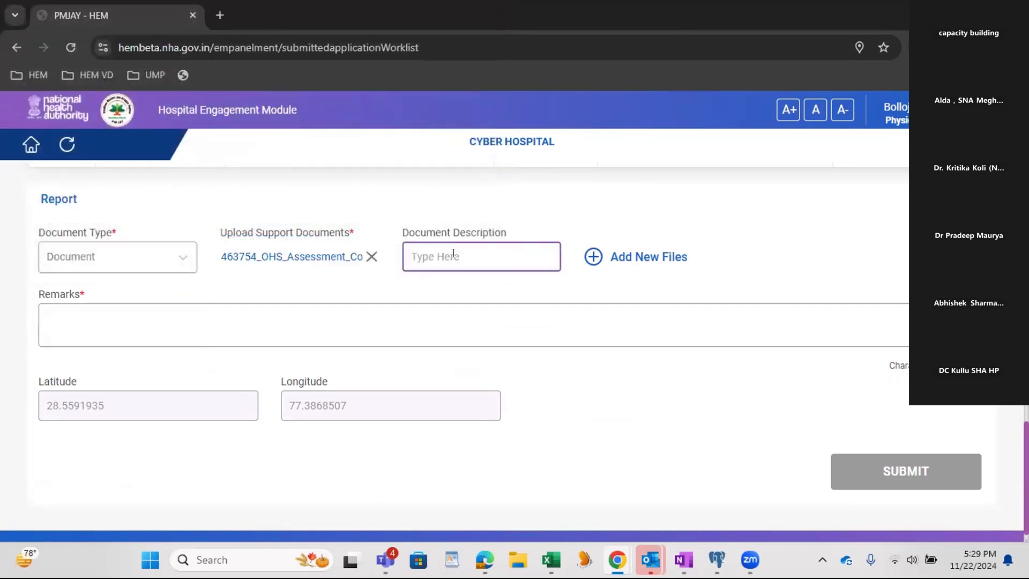
pyautogui.write('field details')
pyautogui.press('Tab')
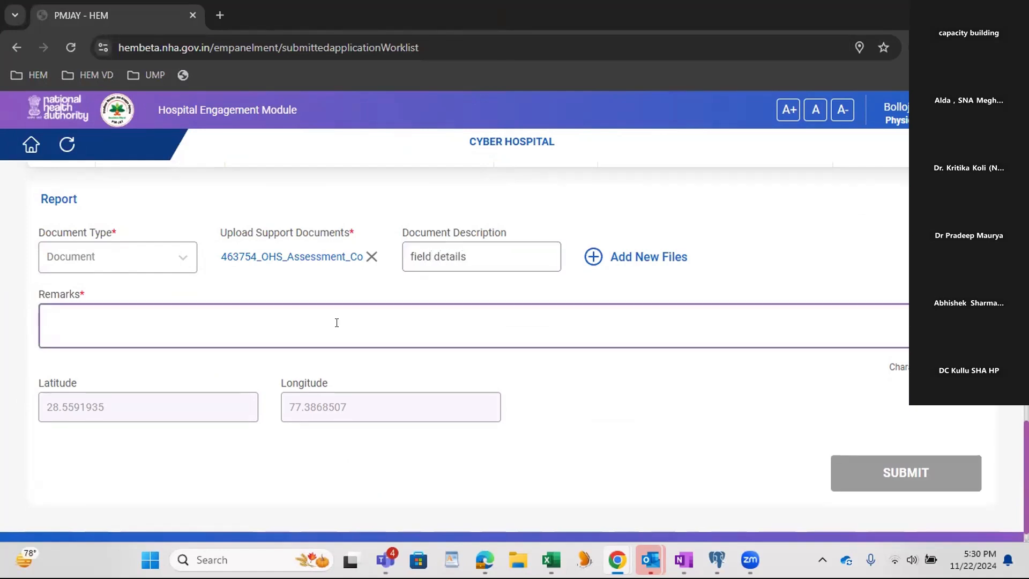
pyautogui.write('physical ber')
pyautogui.press('BackSpace')
pyautogui.press('BackSpace')
pyautogui.write('verification done')
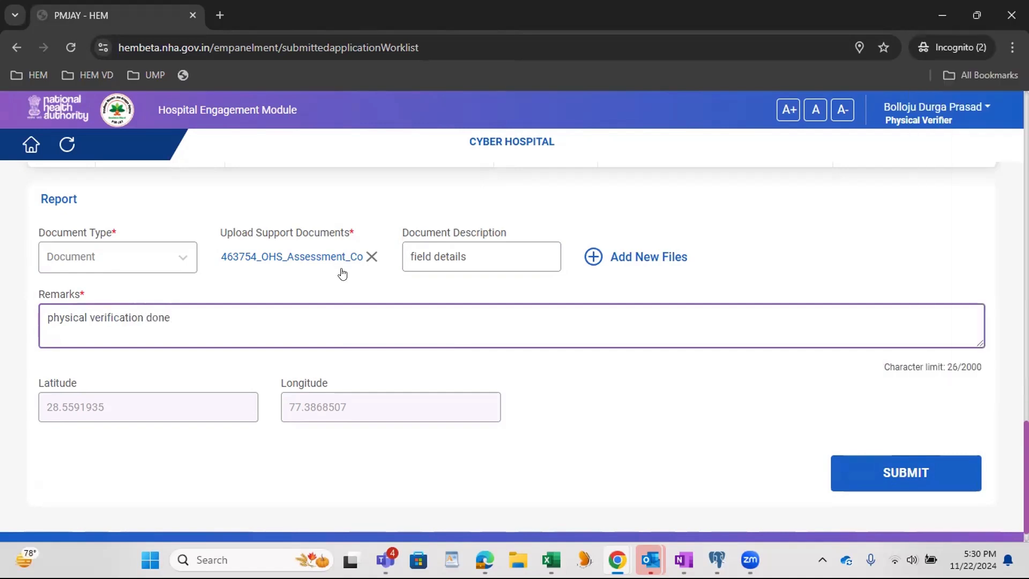
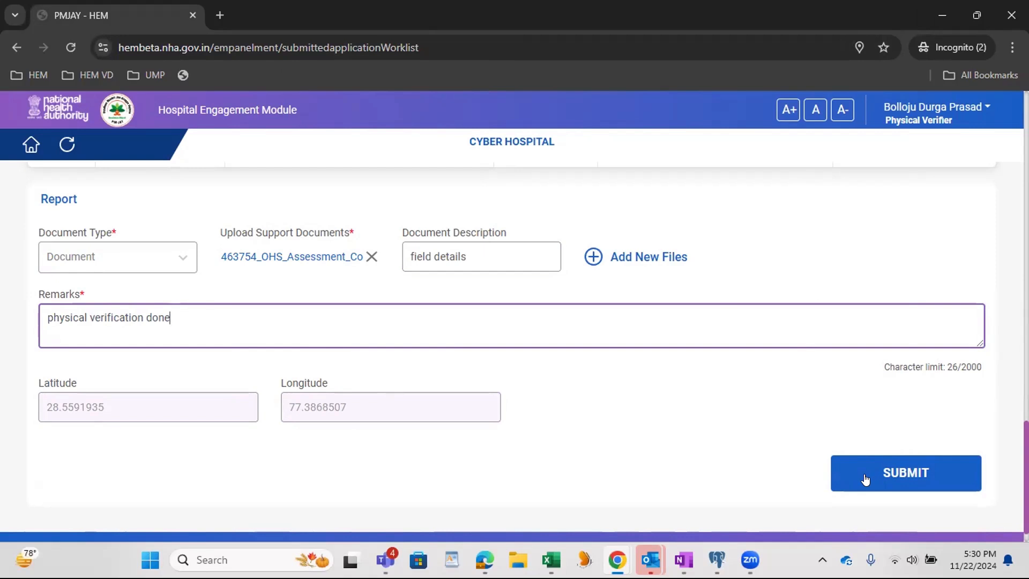
# Submit Cyber Hospital's physical verification report, acknowledge the success message, and go to the DEC officer's window
pyautogui.click(866, 479)
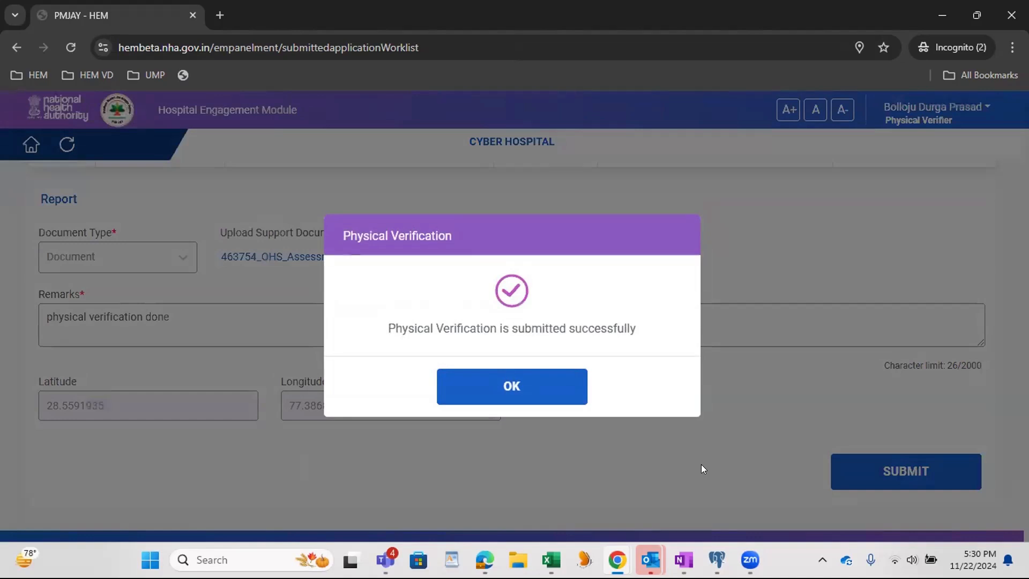
pyautogui.click(523, 397)
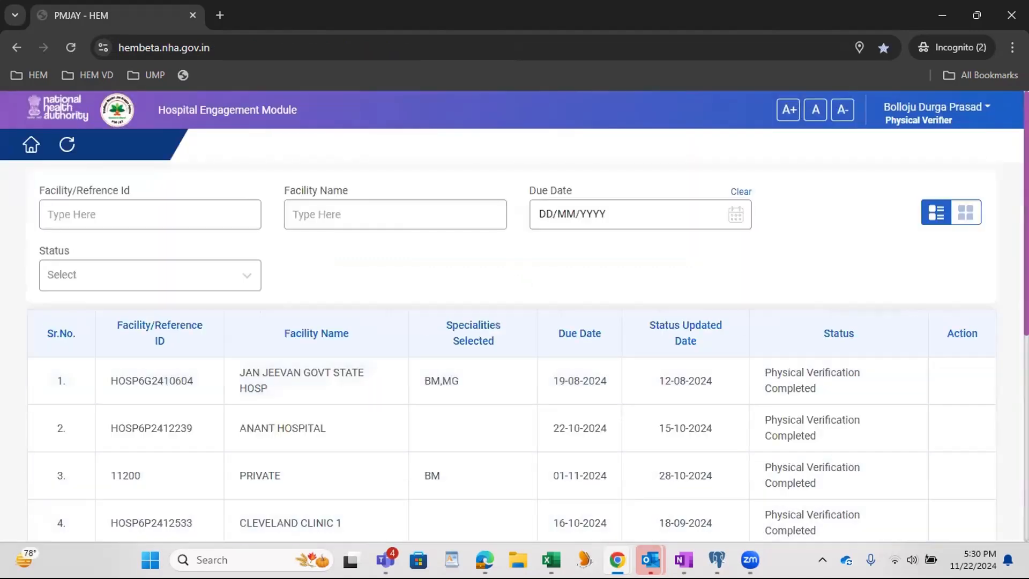
pyautogui.moveTo(618, 560)
pyautogui.click(604, 501)
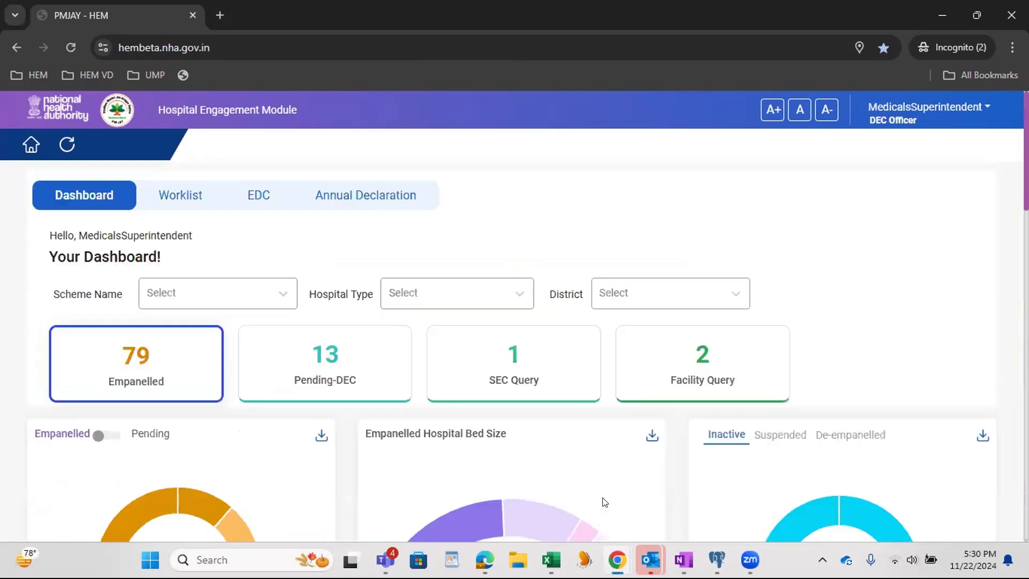
# Reload the DEC dashboard and open CYBER HOSPITAL application 21906 from page 2 of Pending-DEC
pyautogui.click(73, 47)
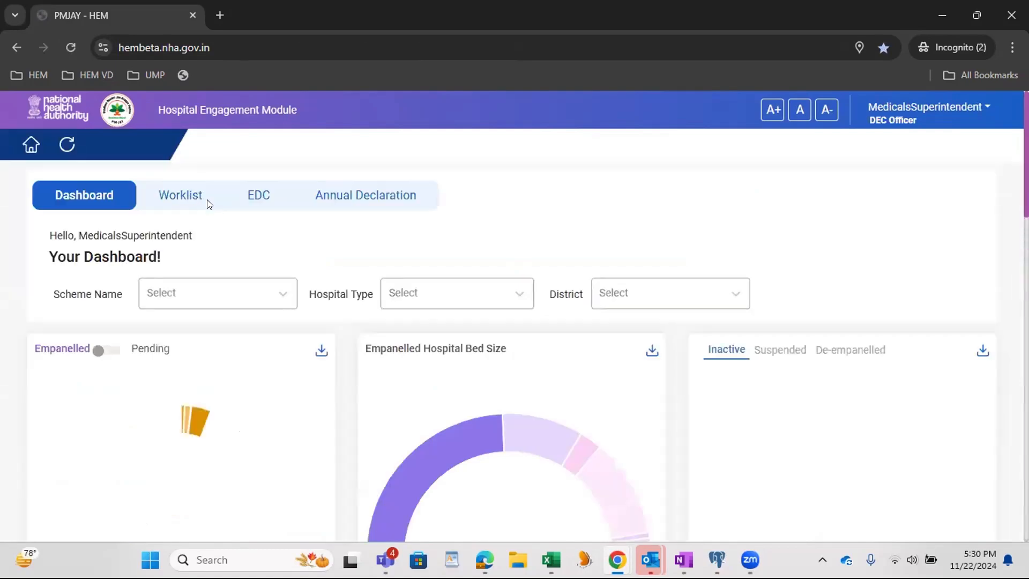
pyautogui.click(206, 200)
pyautogui.click(324, 325)
pyautogui.scroll(-4, 413, 333)
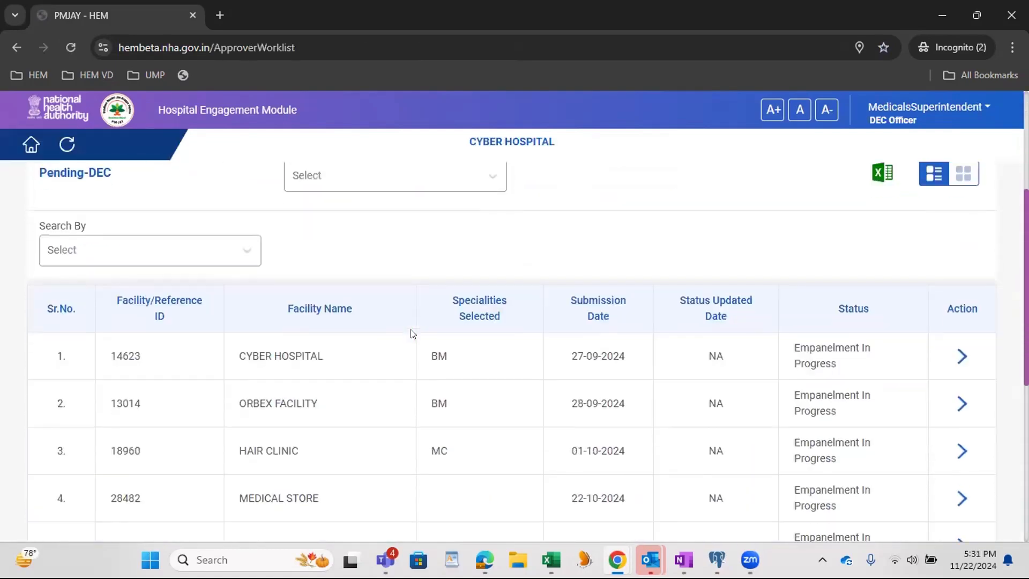
pyautogui.scroll(-6, 413, 333)
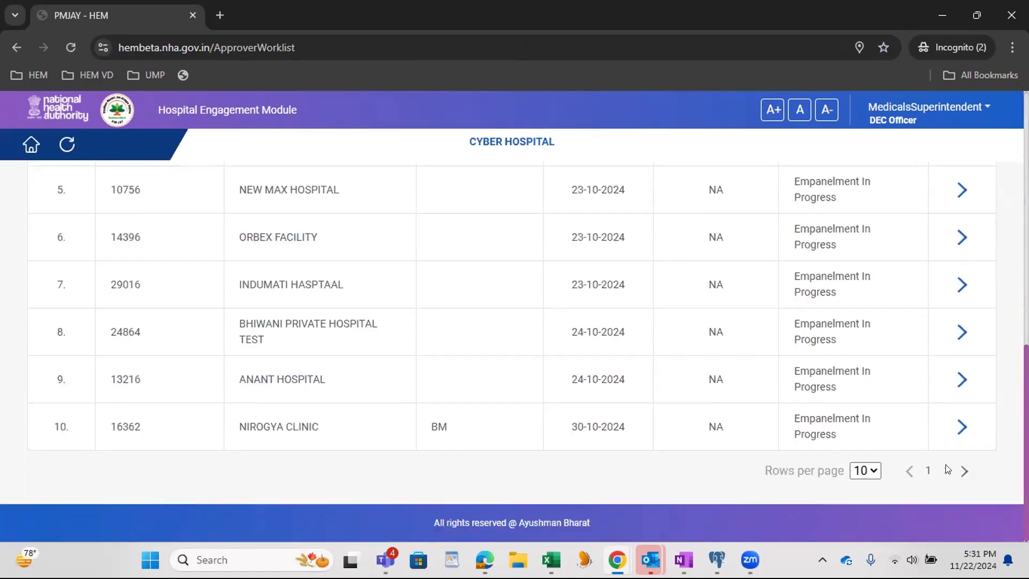
pyautogui.click(944, 471)
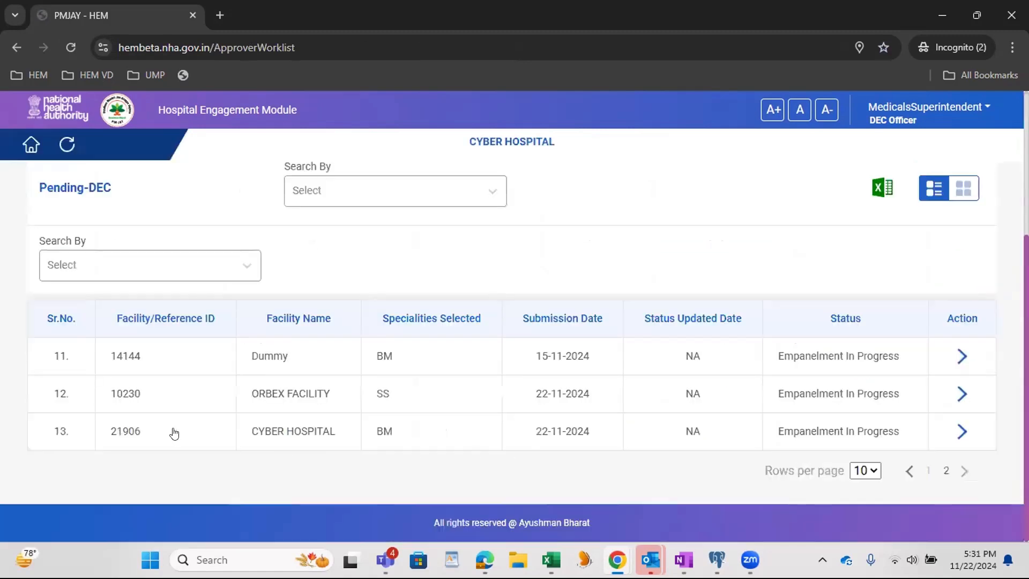
pyautogui.moveTo(103, 429); pyautogui.dragTo(310, 436)
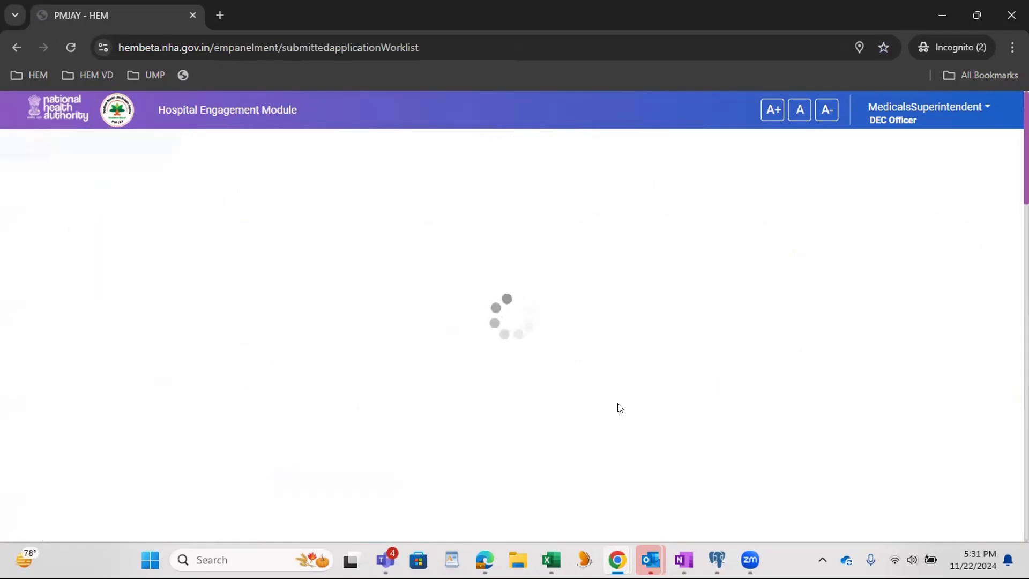
pyautogui.scroll(-1, 619, 407)
pyautogui.moveTo(454, 417); pyautogui.dragTo(278, 421)
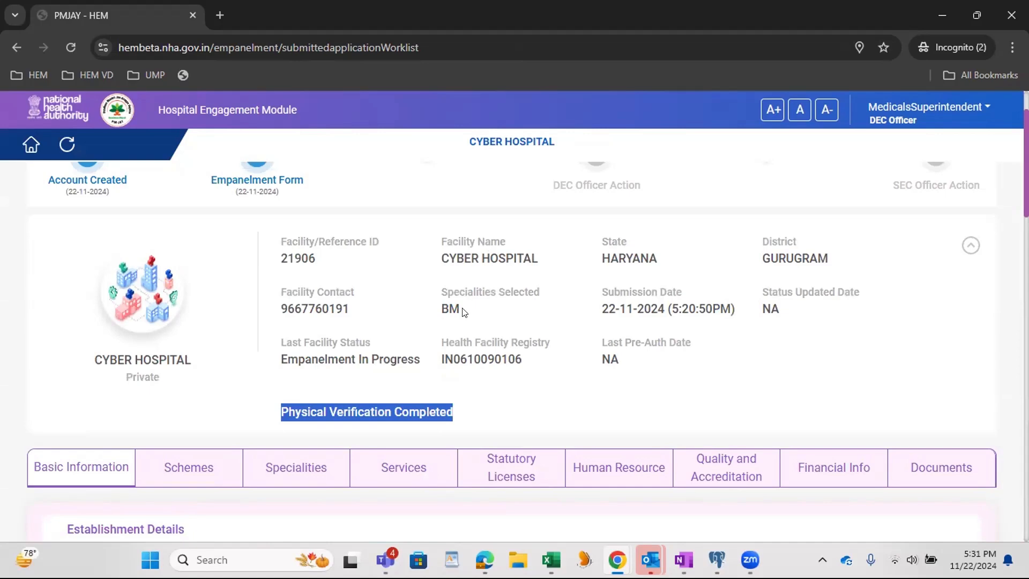
pyautogui.scroll(-5, 464, 313)
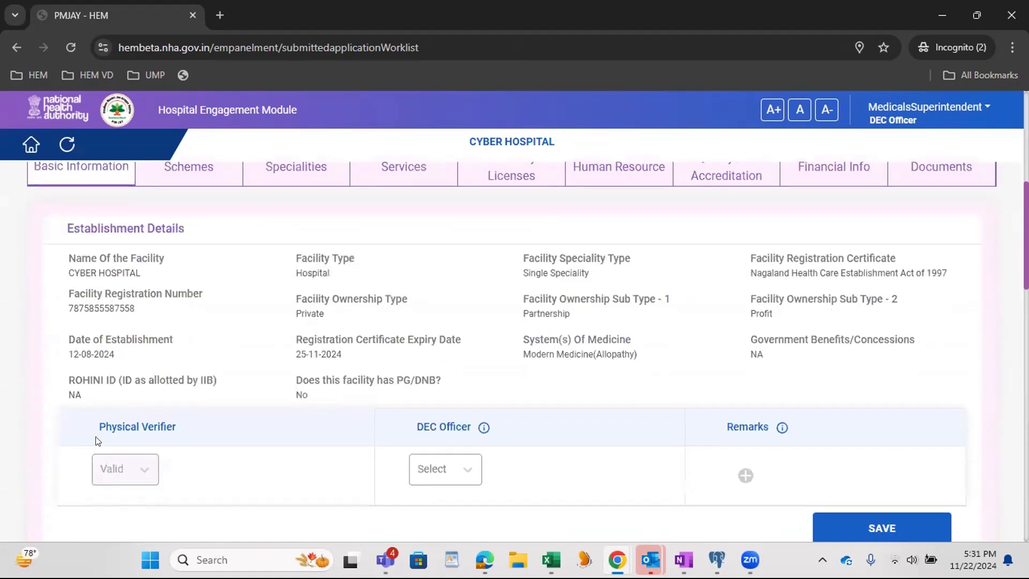
pyautogui.moveTo(92, 428); pyautogui.dragTo(189, 431)
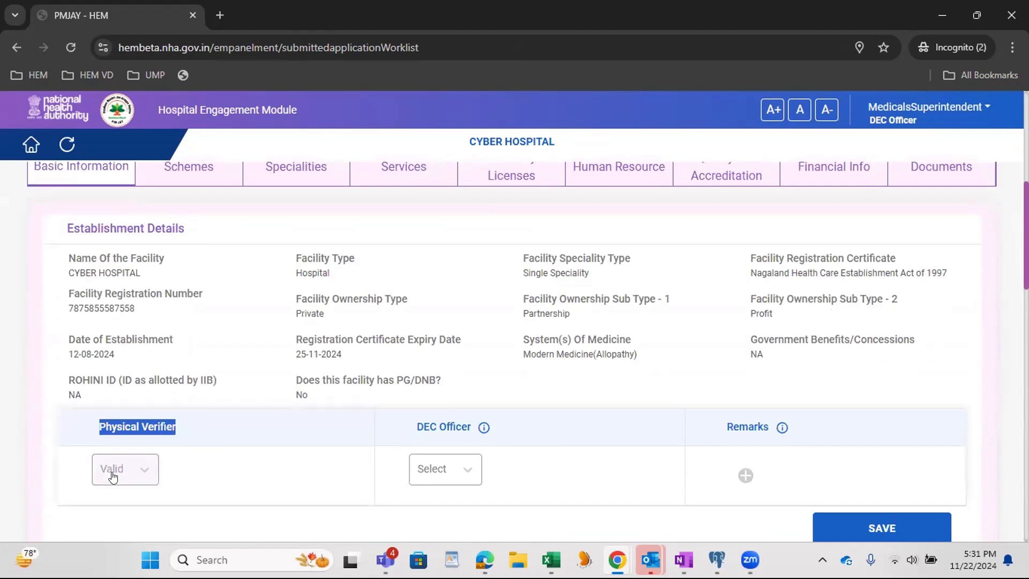
pyautogui.scroll(-1, 193, 479)
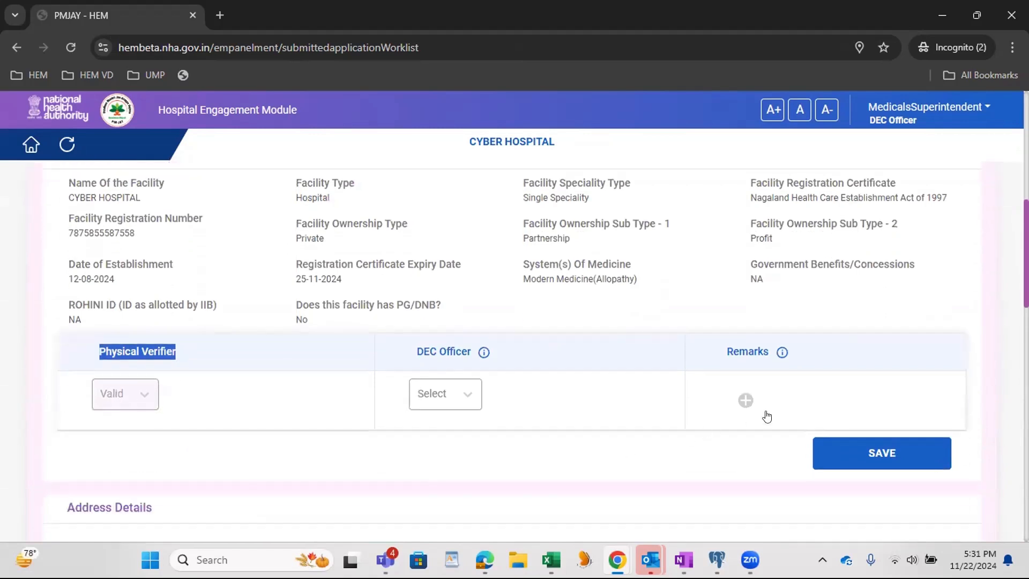
pyautogui.click(744, 401)
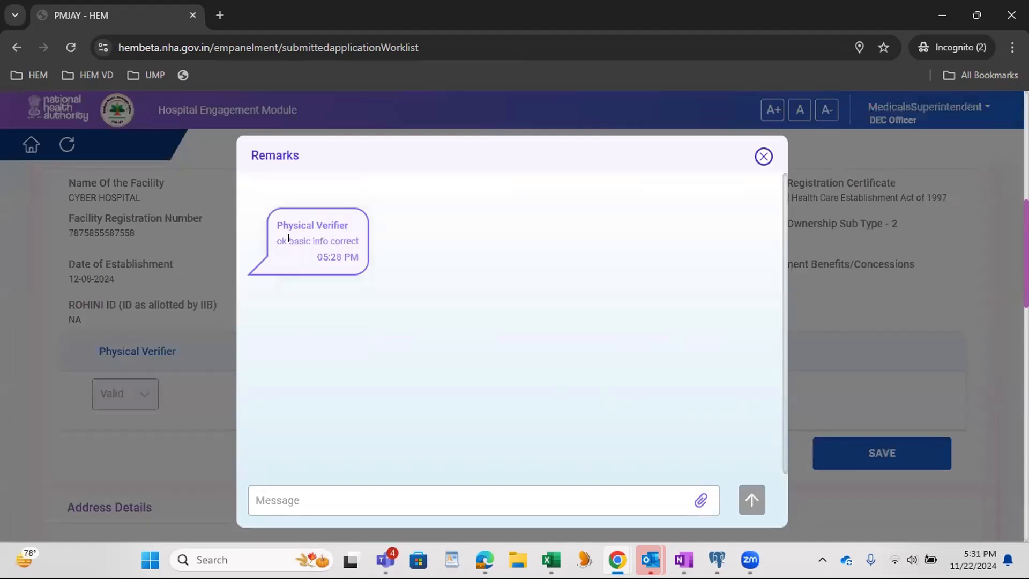
pyautogui.click(764, 157)
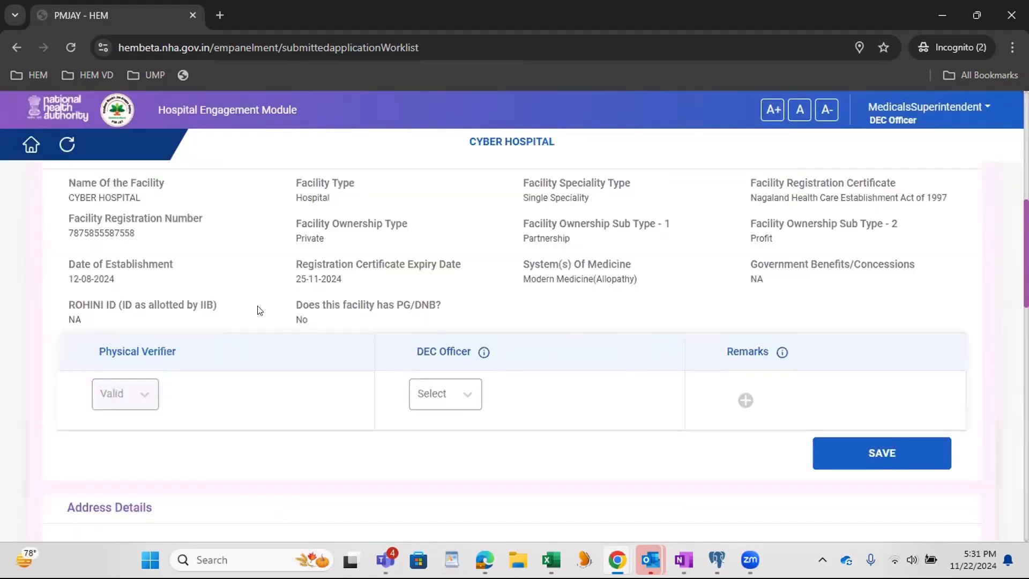
pyautogui.scroll(3, 599, 254)
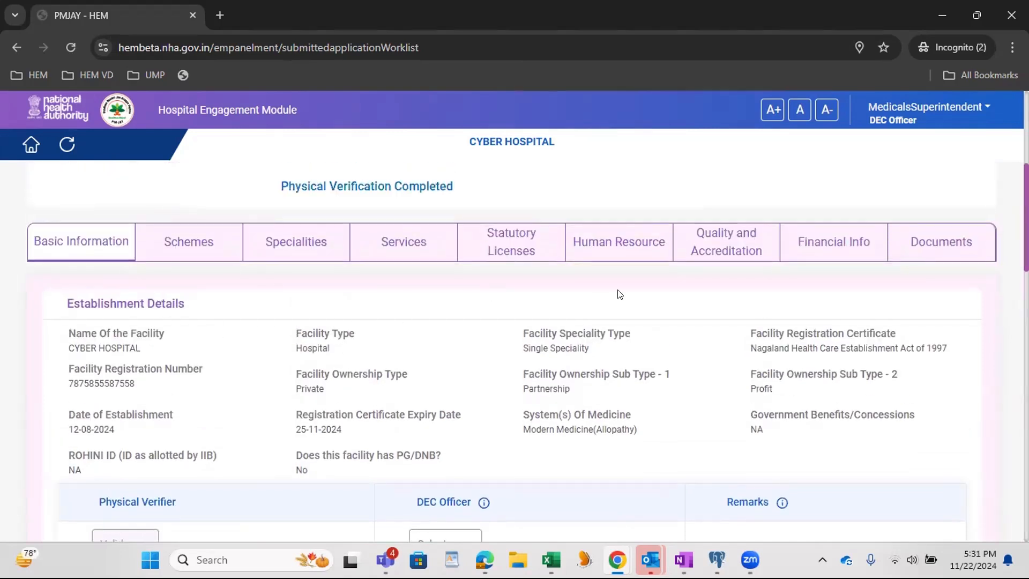
pyautogui.scroll(-3, 622, 295)
pyautogui.click(459, 395)
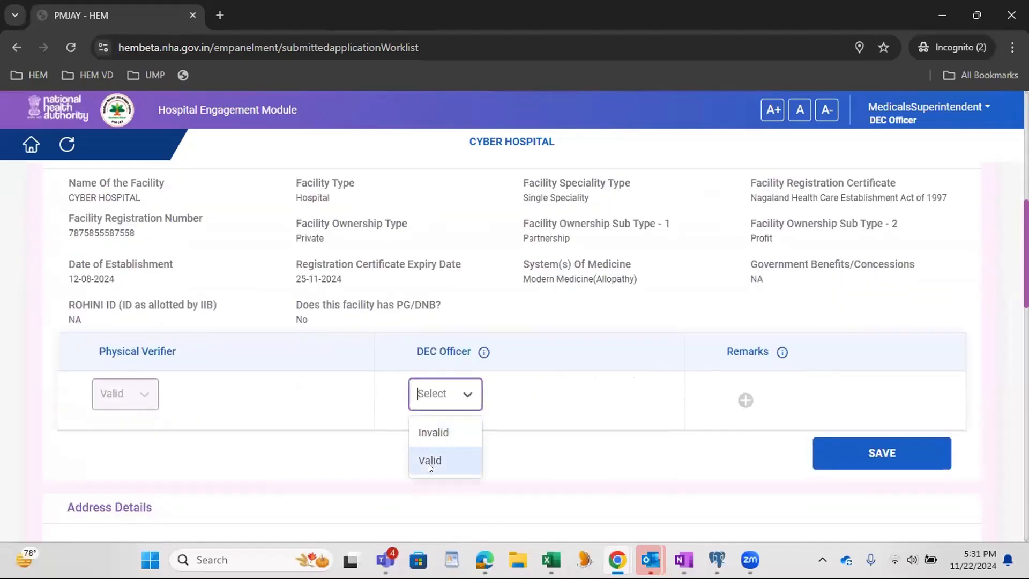
# Mark Establishment Details Valid as DEC officer with remark 'dec user valid', and save
pyautogui.click(427, 463)
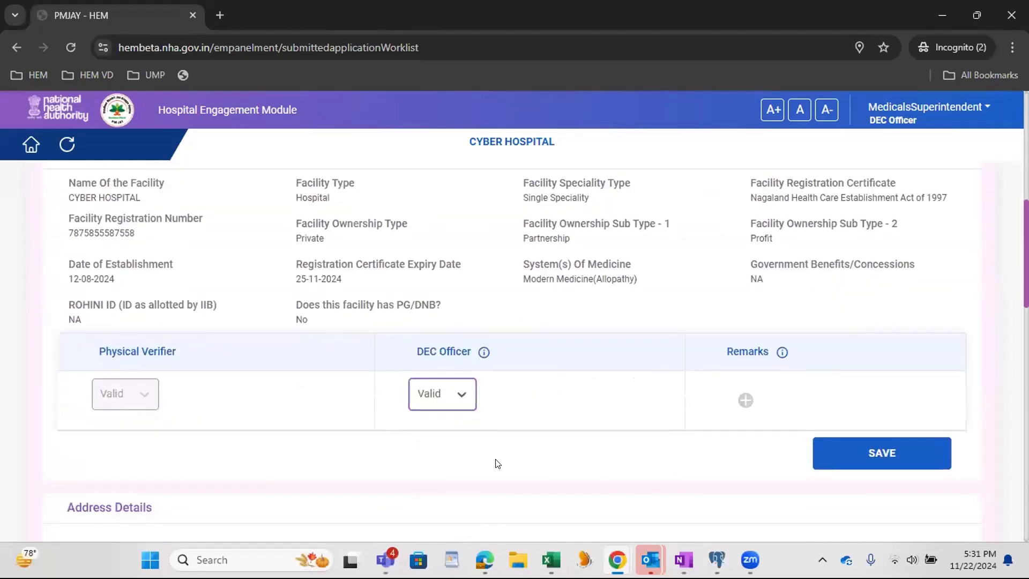
pyautogui.click(745, 400)
pyautogui.click(336, 489)
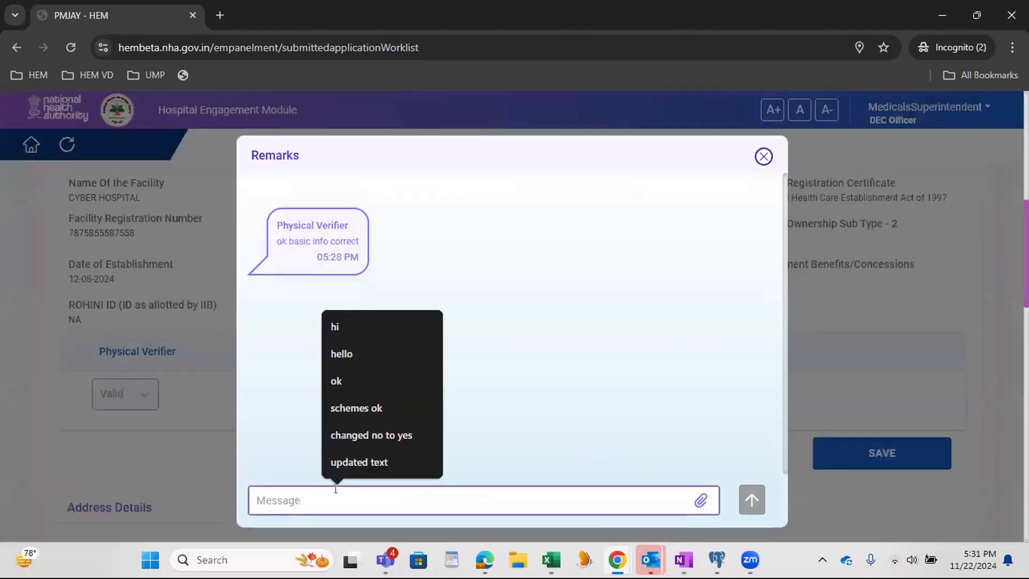
pyautogui.write('dec user')
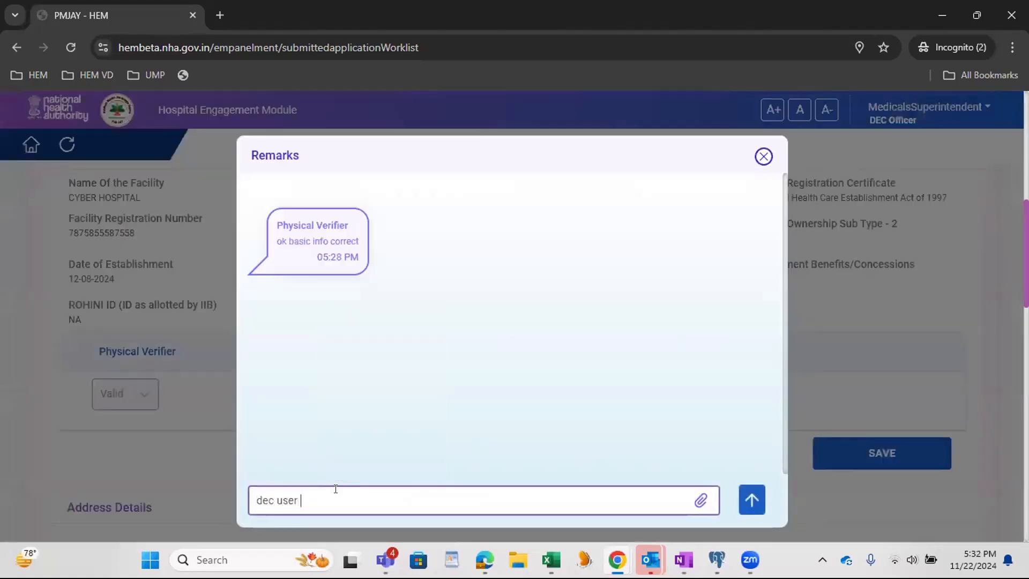
pyautogui.write(' valid')
pyautogui.press('Return')
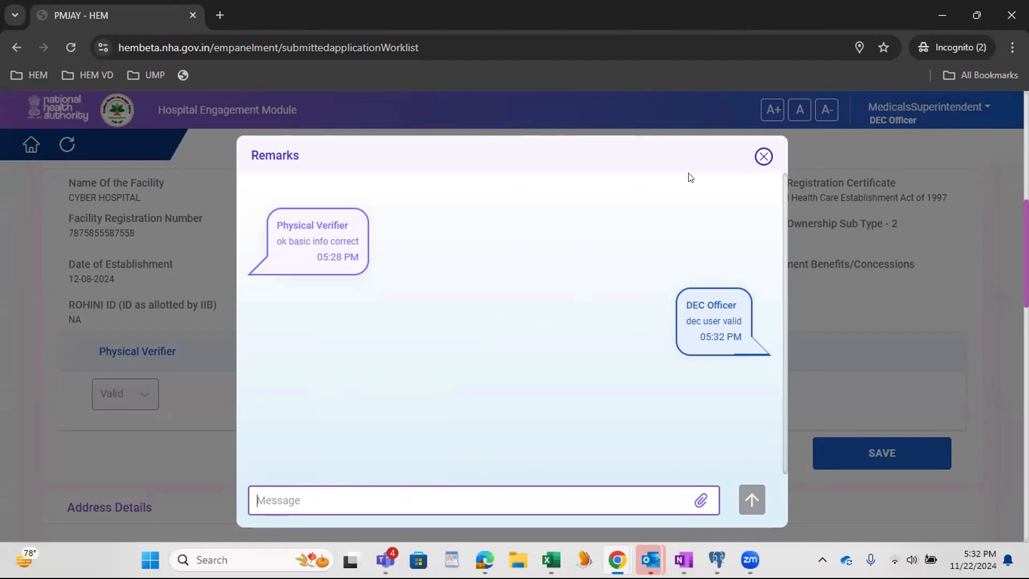
pyautogui.click(763, 156)
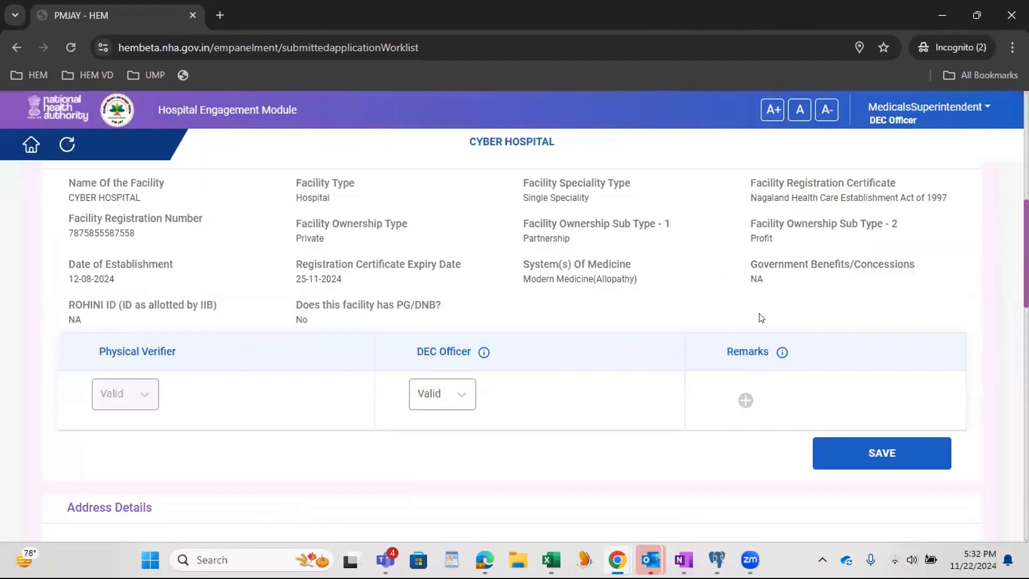
pyautogui.click(876, 451)
# Mark Address Details Valid as DEC officer and save
pyautogui.scroll(-6, 513, 369)
pyautogui.click(466, 436)
pyautogui.click(430, 503)
pyautogui.click(845, 495)
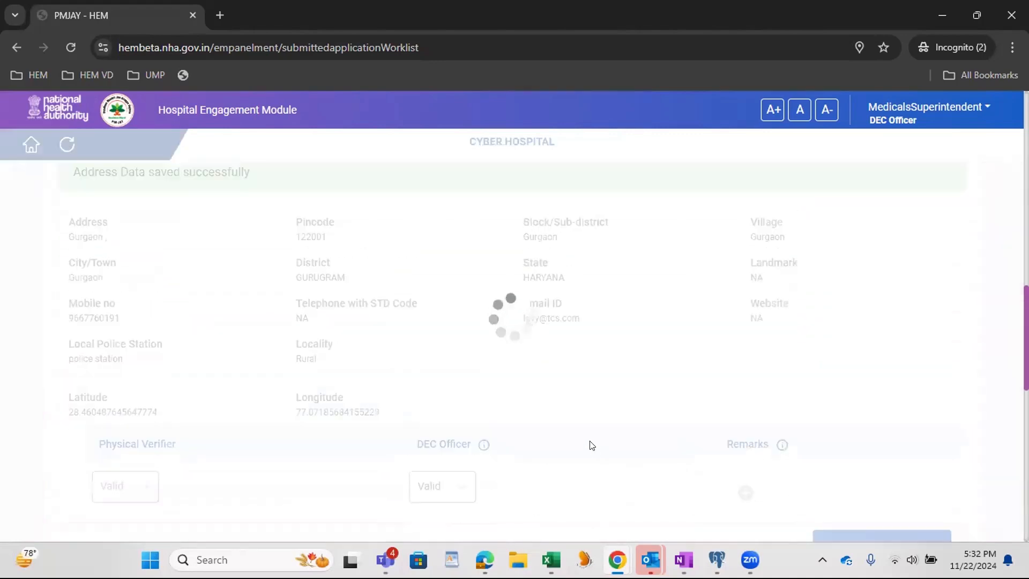
pyautogui.scroll(10, 591, 445)
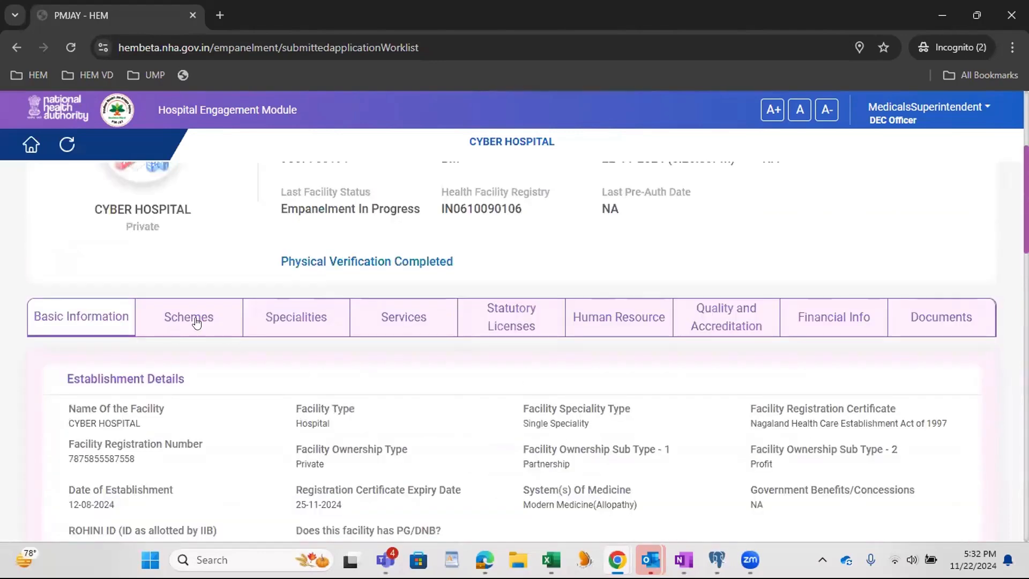
# Tick Burns Management as DEC Recommended, add remark 'ok from DEC', and save
pyautogui.click(271, 322)
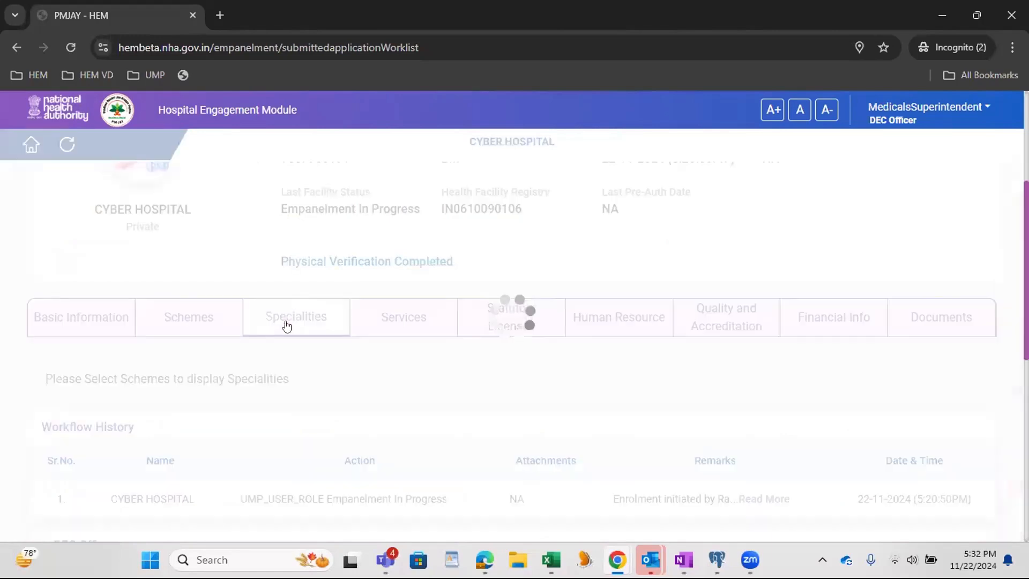
pyautogui.scroll(-4, 439, 384)
pyautogui.scroll(2, 444, 383)
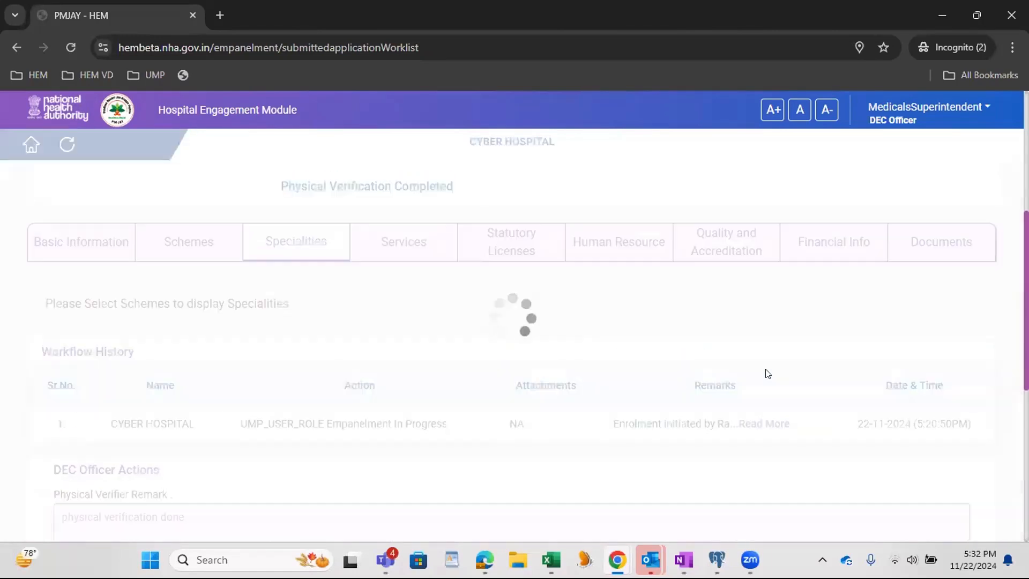
pyautogui.click(873, 347)
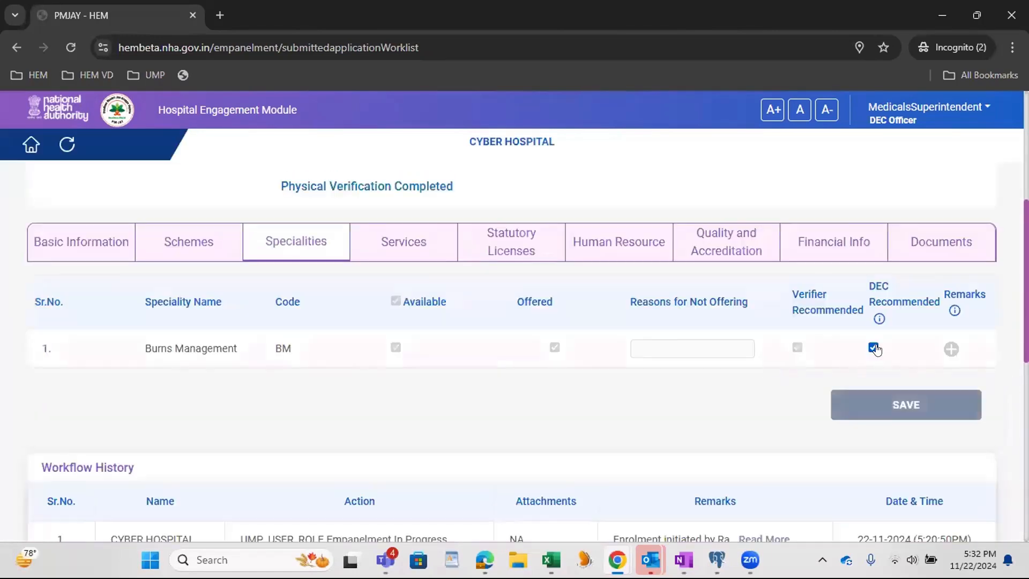
pyautogui.click(951, 349)
pyautogui.click(419, 494)
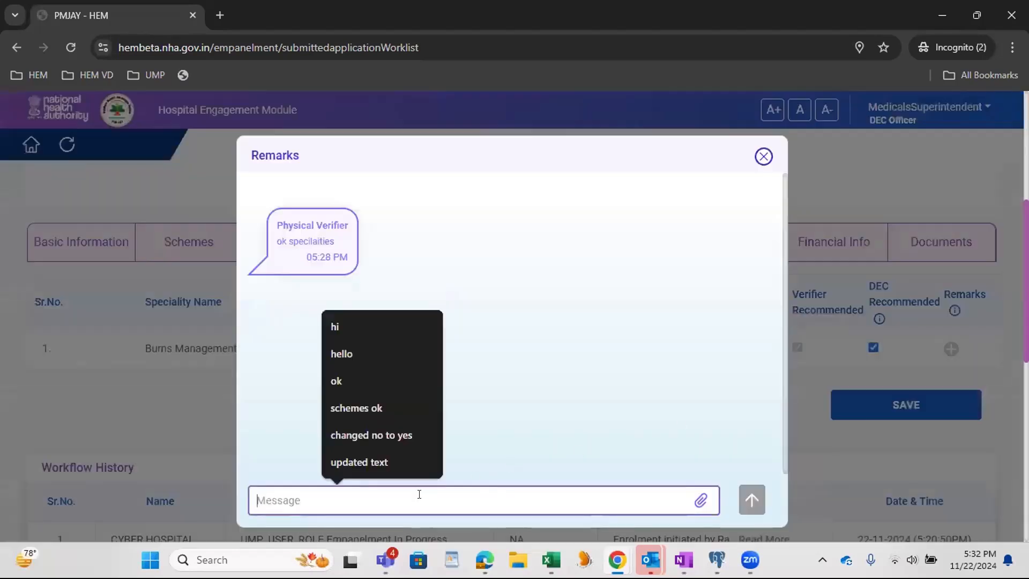
pyautogui.write('ok from ')
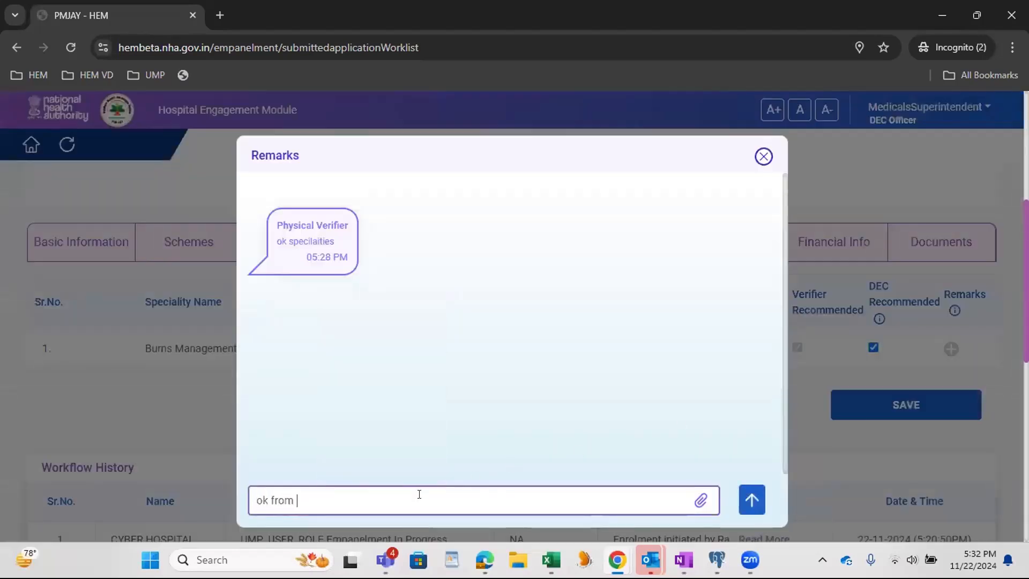
pyautogui.write('DEC')
pyautogui.press('Return')
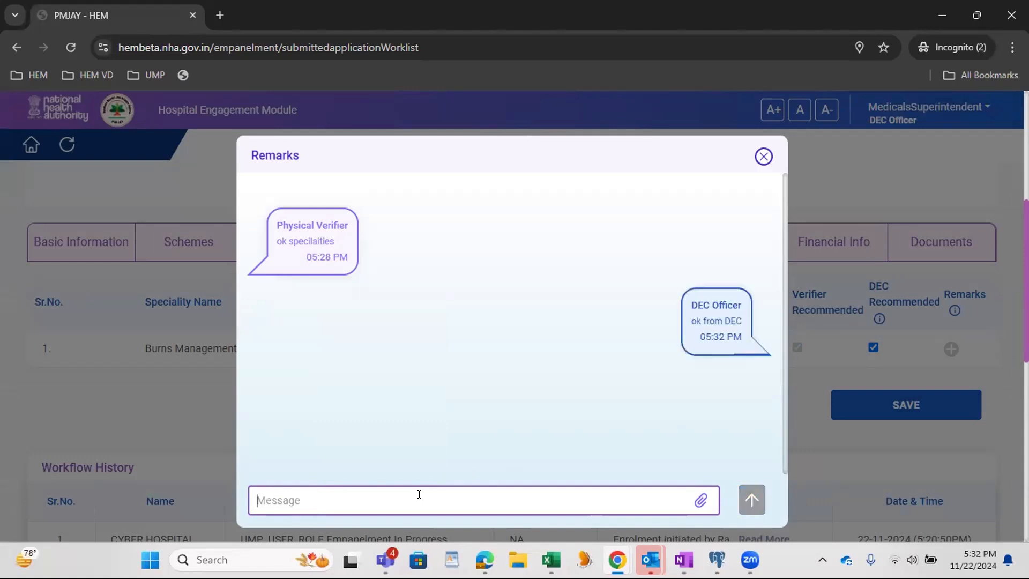
pyautogui.click(763, 156)
pyautogui.click(869, 415)
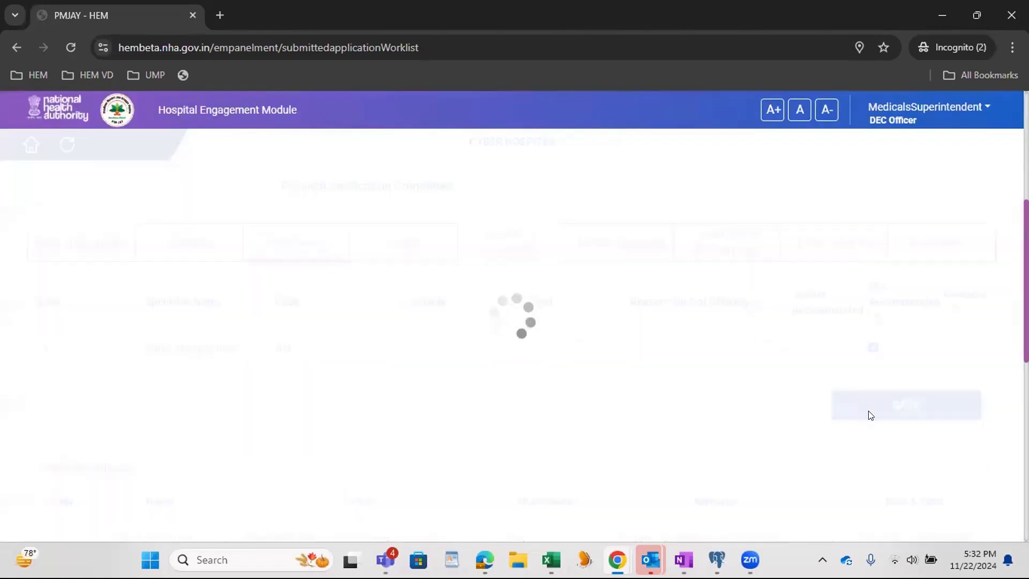
# Review the physical verifier's remark and document description under DEC Officer Actions
pyautogui.scroll(-8, 861, 415)
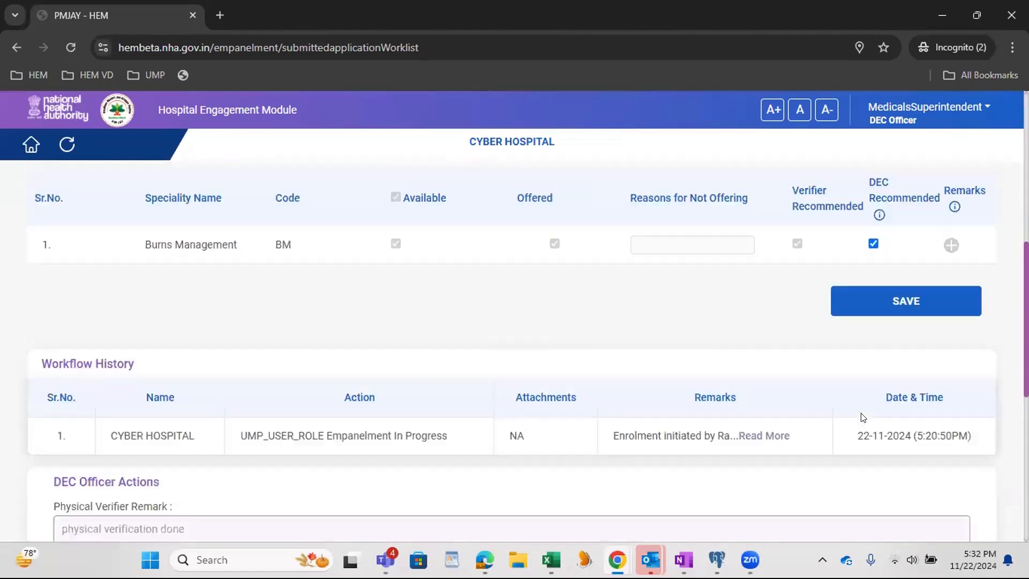
pyautogui.scroll(3, 841, 413)
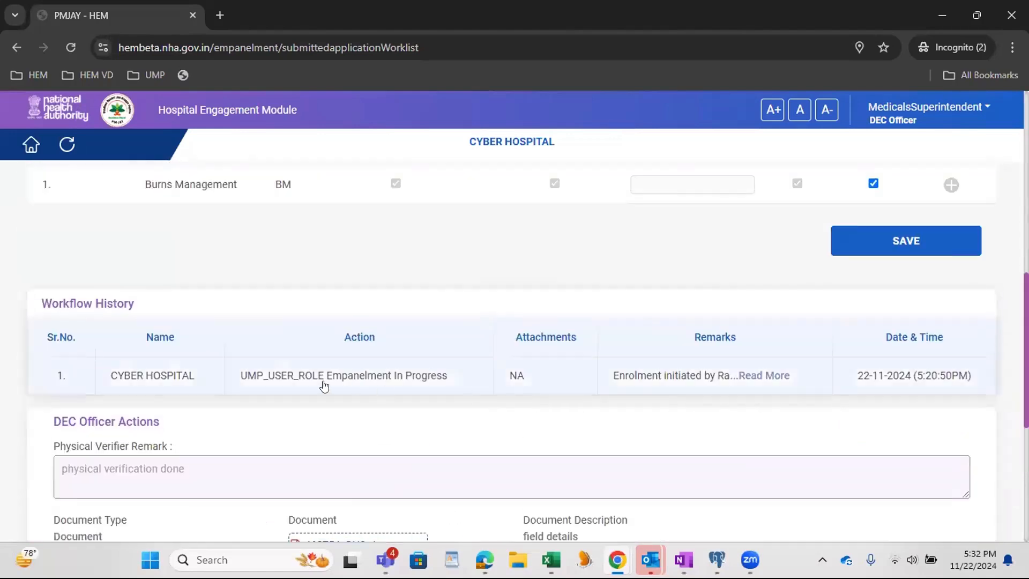
pyautogui.scroll(-3, 498, 397)
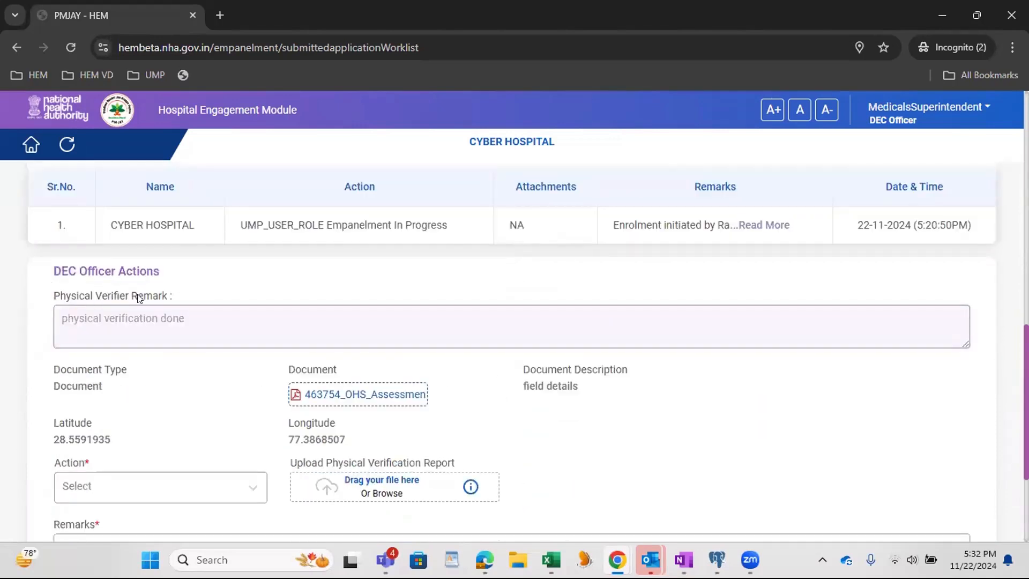
pyautogui.click(163, 318)
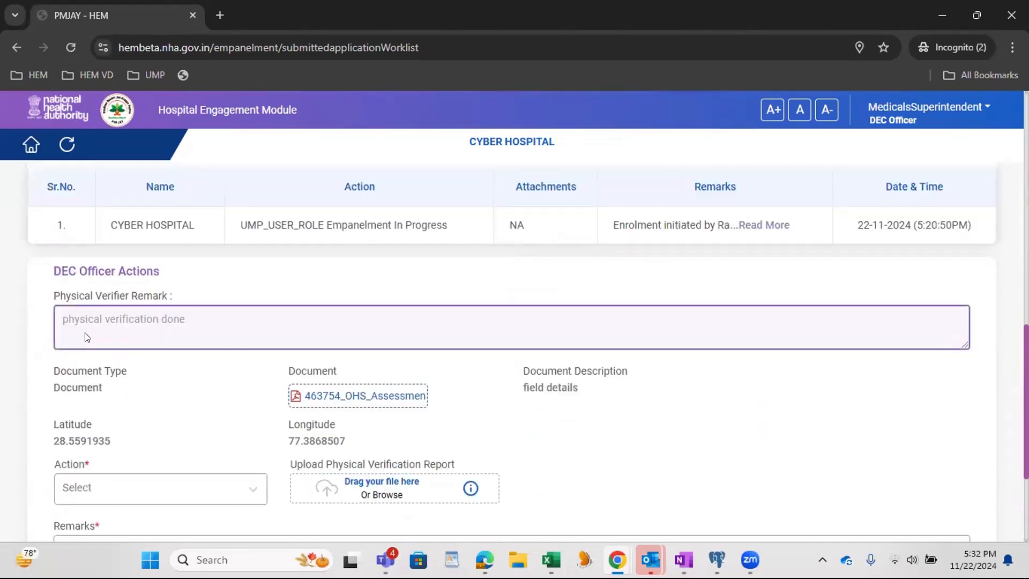
pyautogui.scroll(-2, 89, 316)
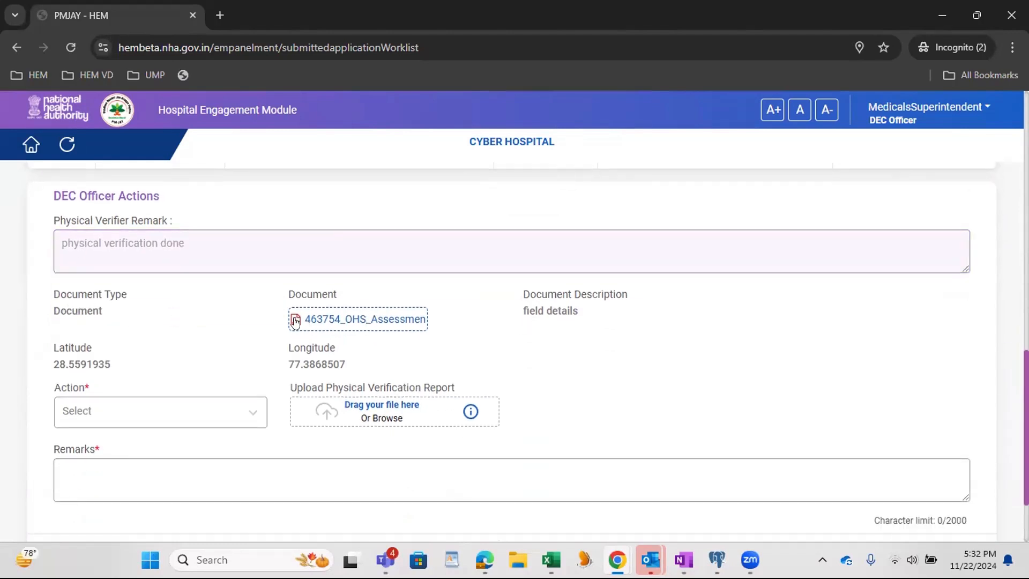
pyautogui.moveTo(520, 318); pyautogui.dragTo(572, 319)
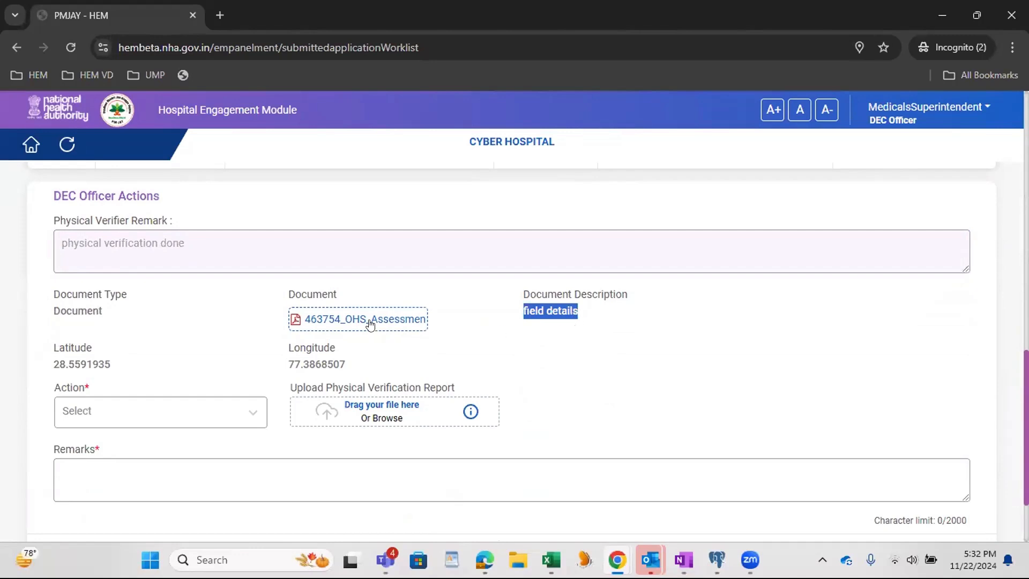
pyautogui.click(200, 68)
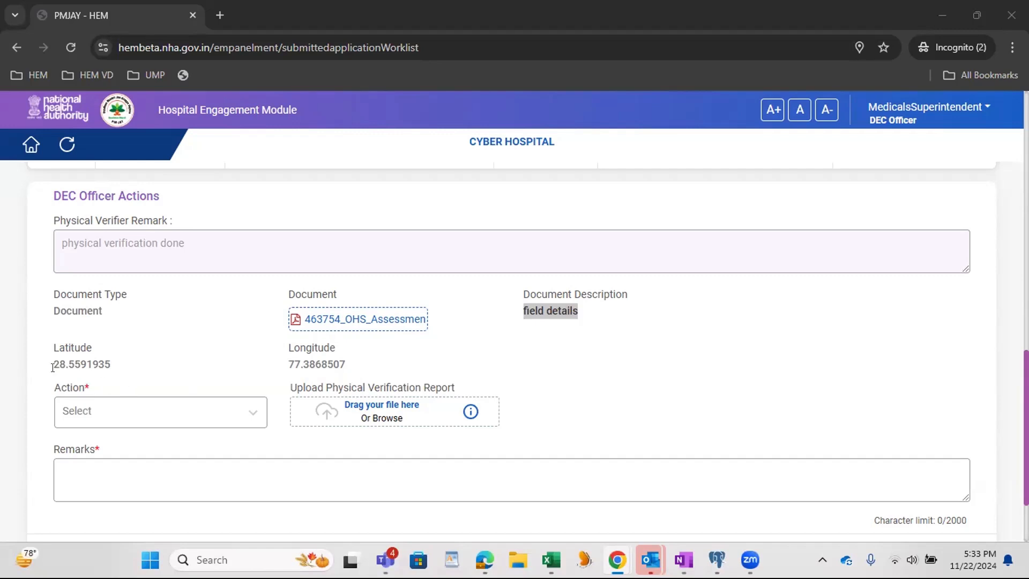
# Check the latitude and longitude details, then bring up the Action choices
pyautogui.moveTo(52, 347); pyautogui.dragTo(378, 353)
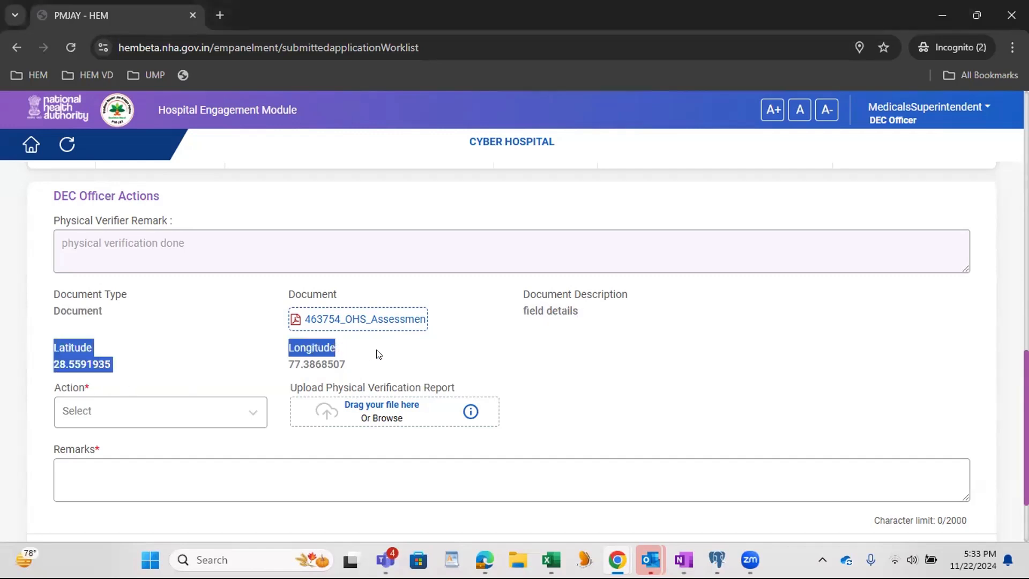
pyautogui.scroll(-2, 377, 354)
pyautogui.click(174, 363)
pyautogui.click(159, 342)
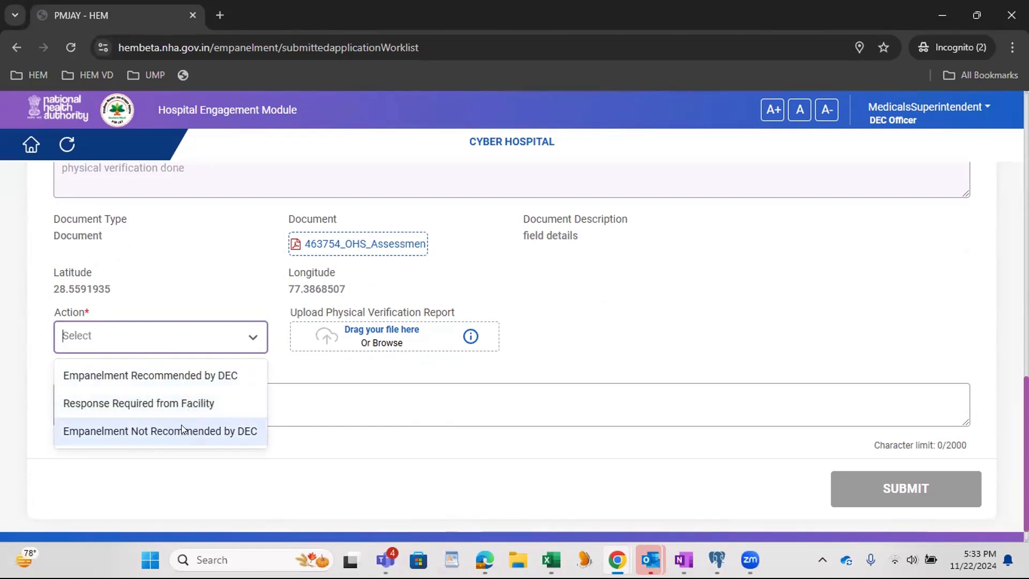
# Choose 'Empanelment Recommended by DEC' as action with remark 'approving form'
pyautogui.click(173, 378)
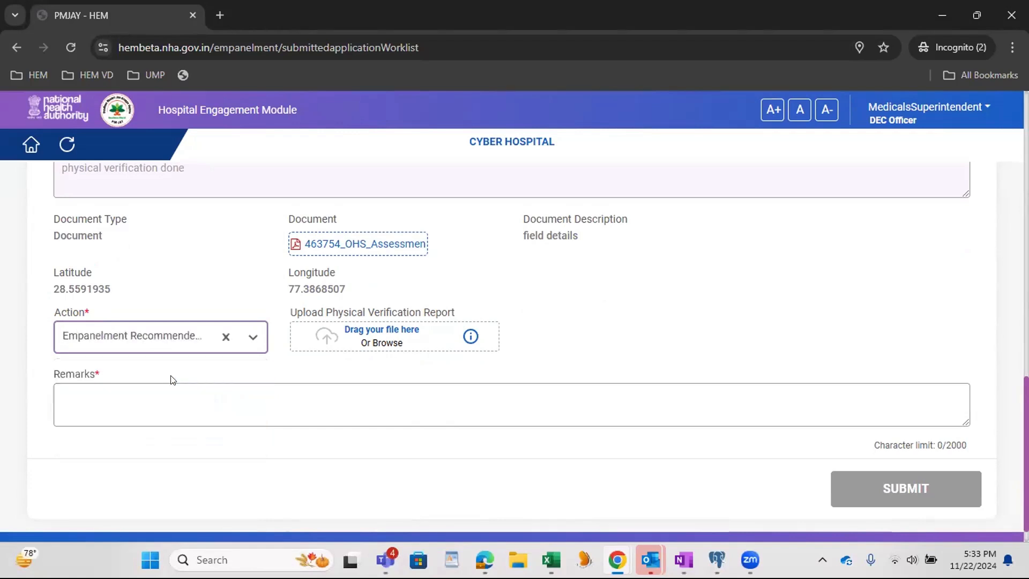
pyautogui.click(179, 395)
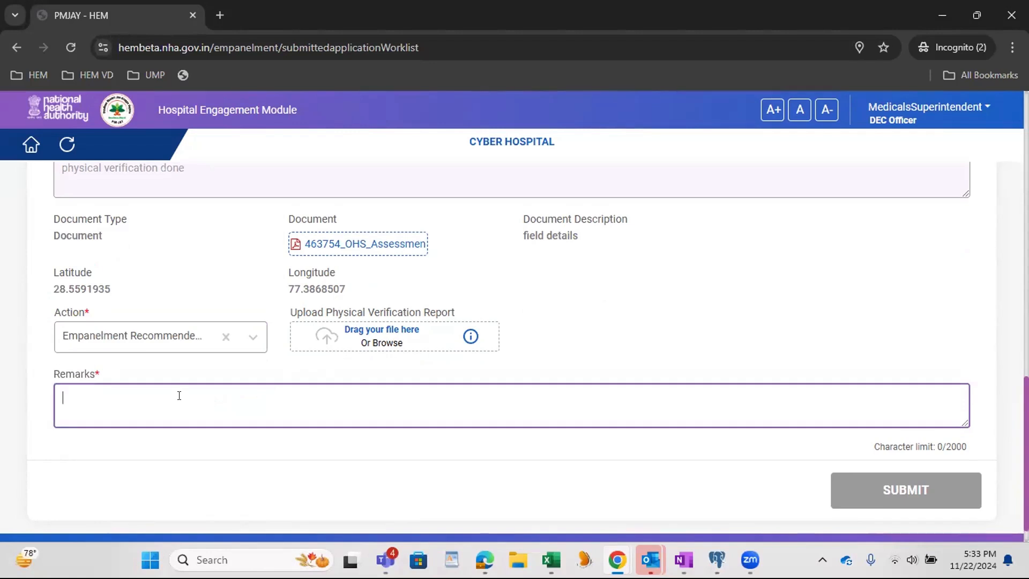
pyautogui.write('approving form')
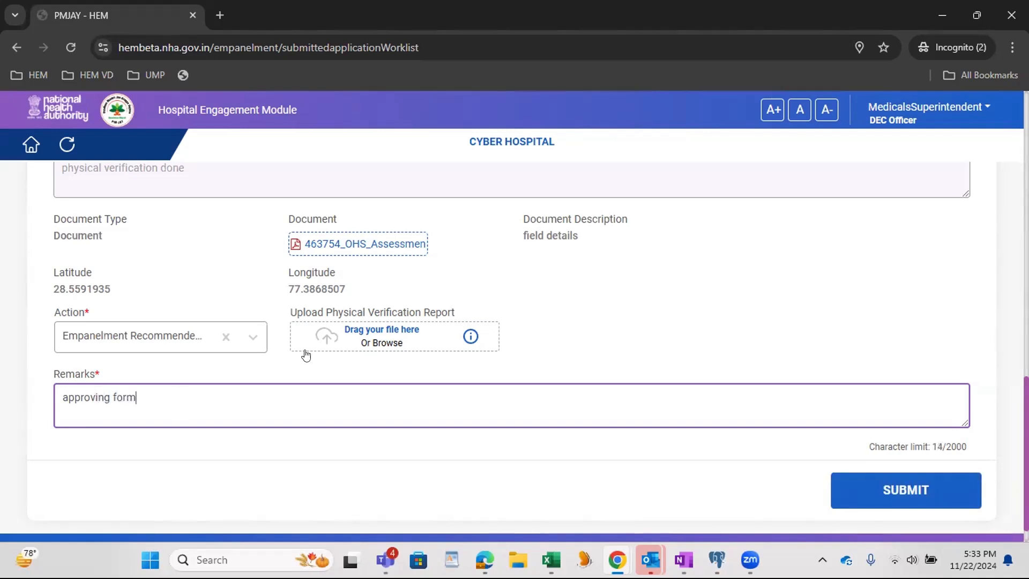
# Attach the OHS assessment completion PDF as the verification report
pyautogui.click(381, 343)
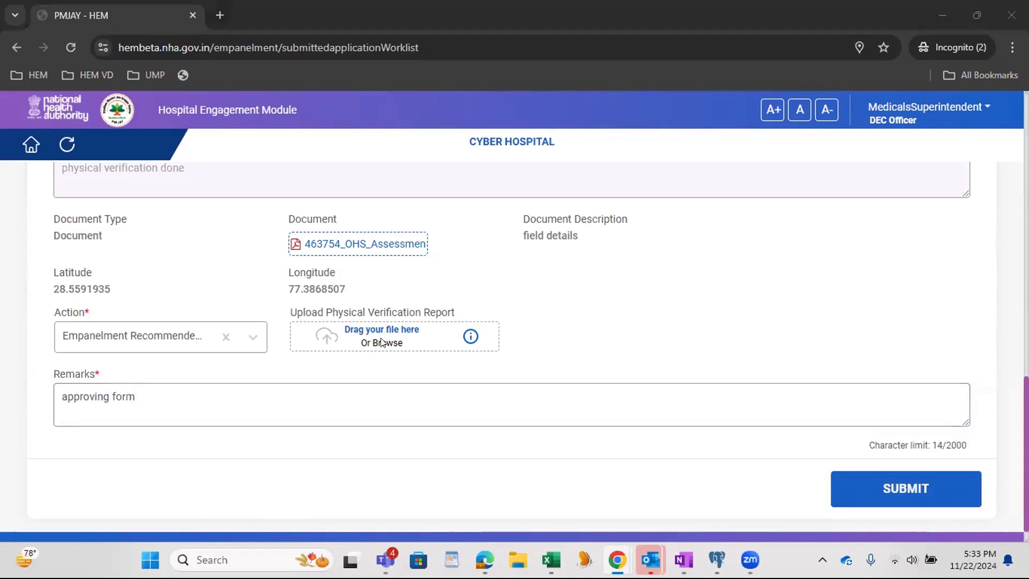
pyautogui.scroll(-5, 223, 155)
pyautogui.scroll(-3, 223, 156)
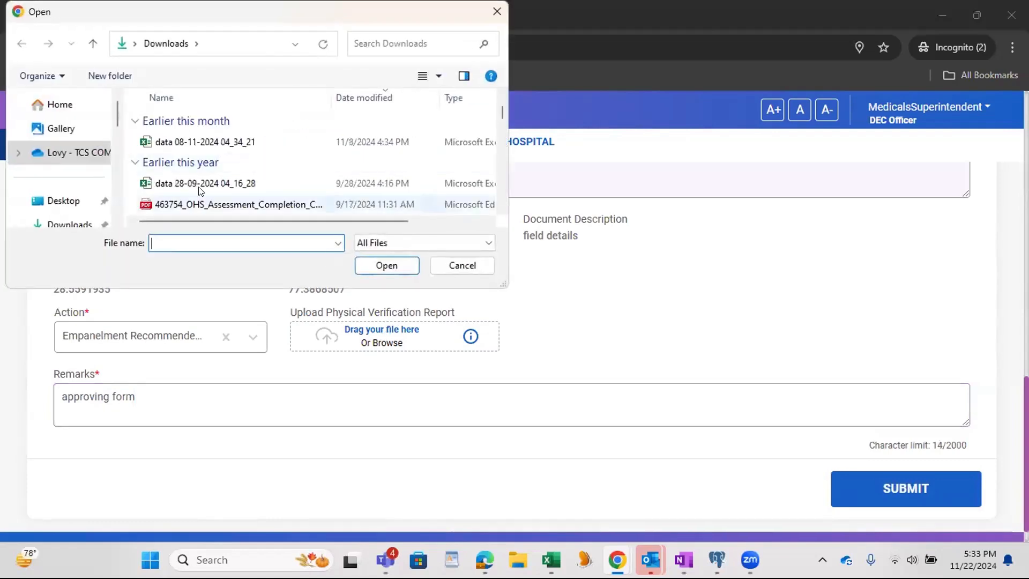
pyautogui.click(231, 204)
pyautogui.click(385, 265)
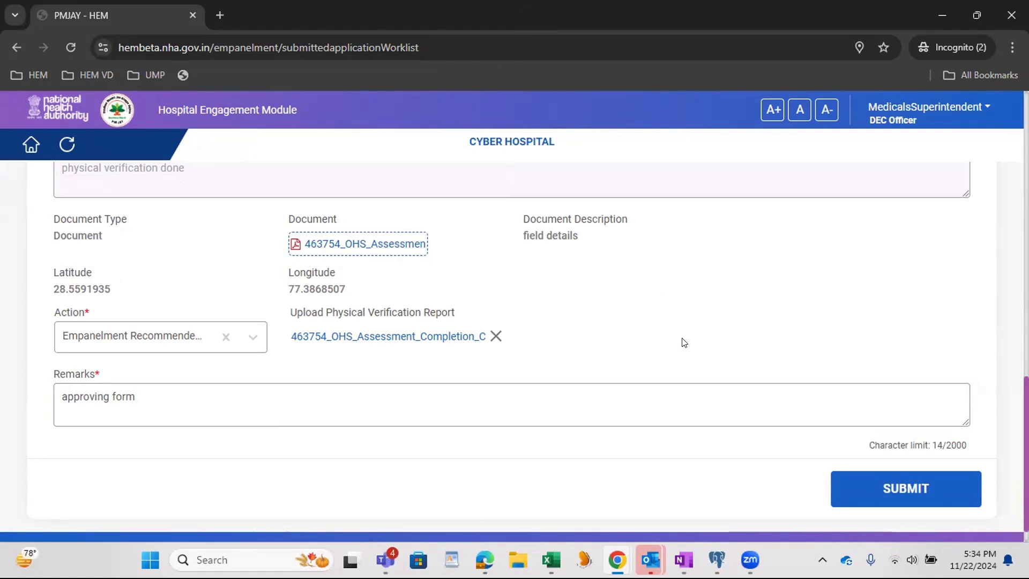
# Submit the DEC officer decision and acknowledge the success message
pyautogui.click(878, 496)
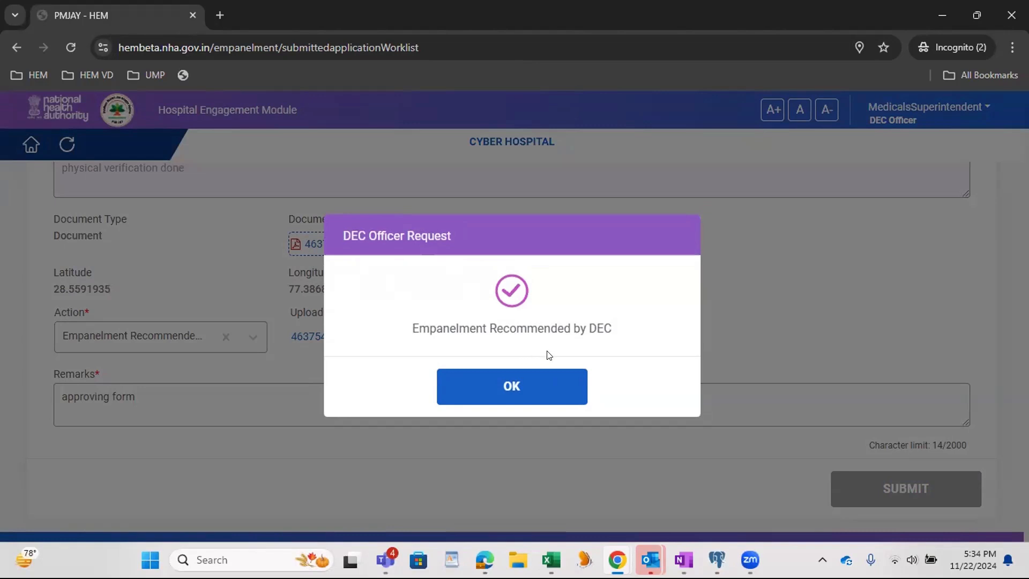
pyautogui.click(528, 397)
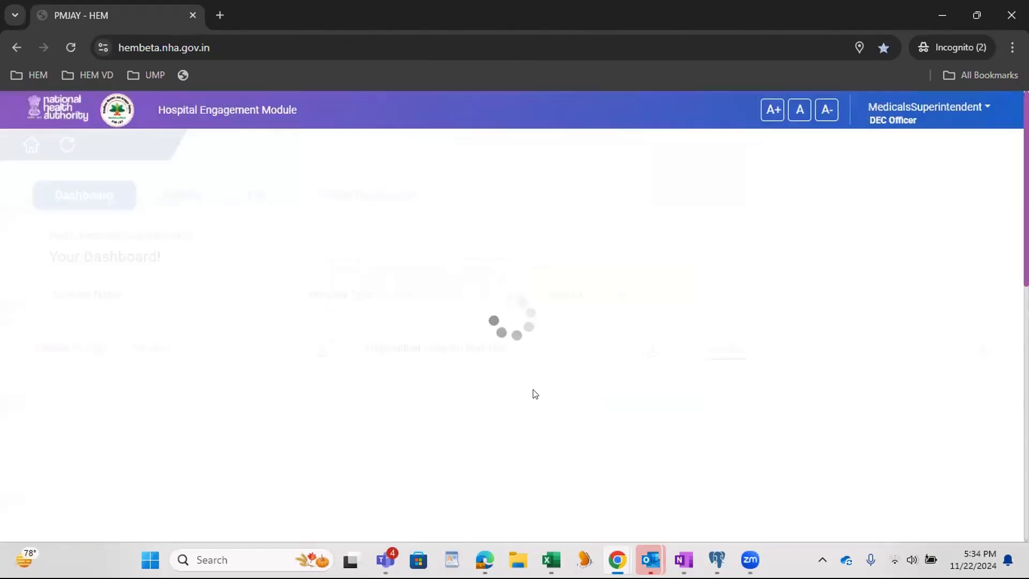
pyautogui.moveTo(617, 560)
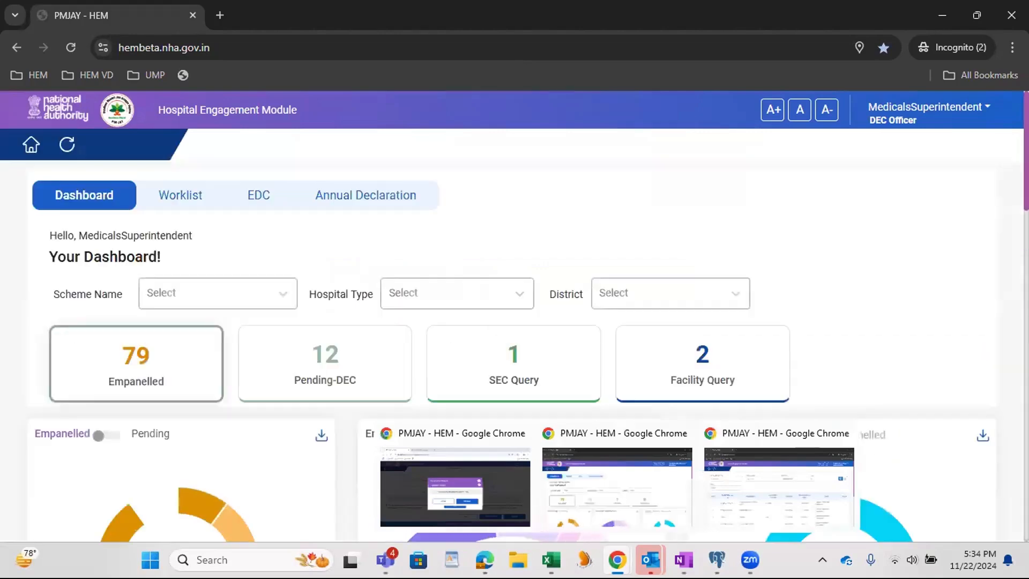
# Open a new Chrome Incognito window and load the HEM AWS Staging bookmark
pyautogui.rightClick(617, 560)
pyautogui.click(560, 449)
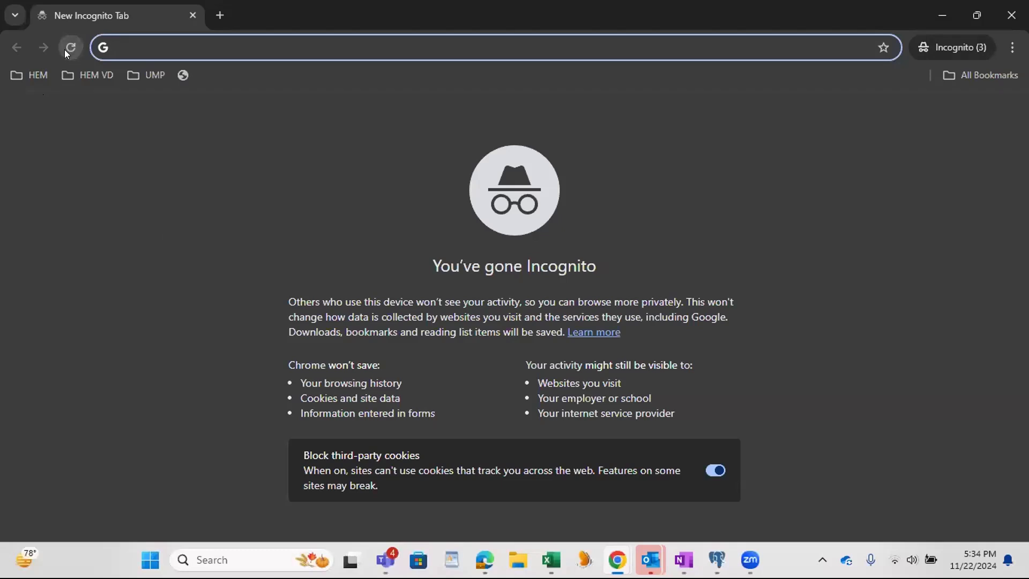
pyautogui.click(39, 73)
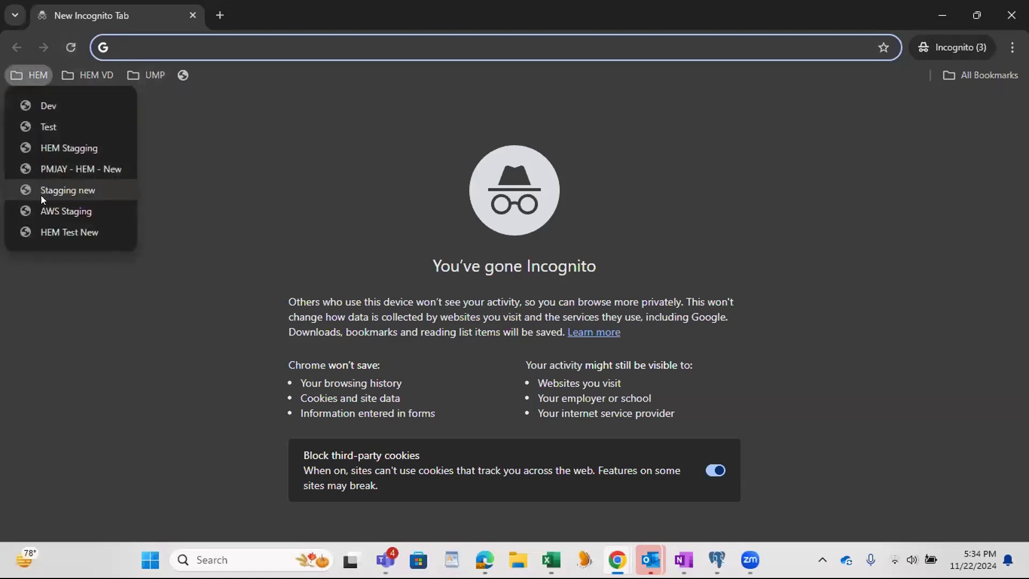
pyautogui.click(42, 210)
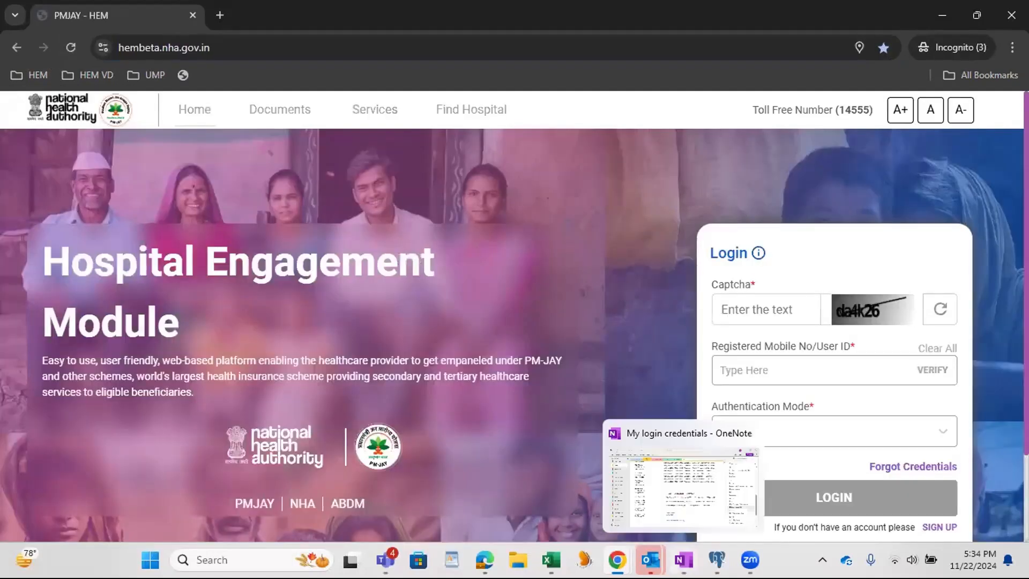
# Copy the SEC officer's user ID from the OneNote credentials page
pyautogui.click(684, 559)
pyautogui.moveTo(260, 186); pyautogui.dragTo(179, 187)
pyautogui.hotkey('ctrl', 'c')
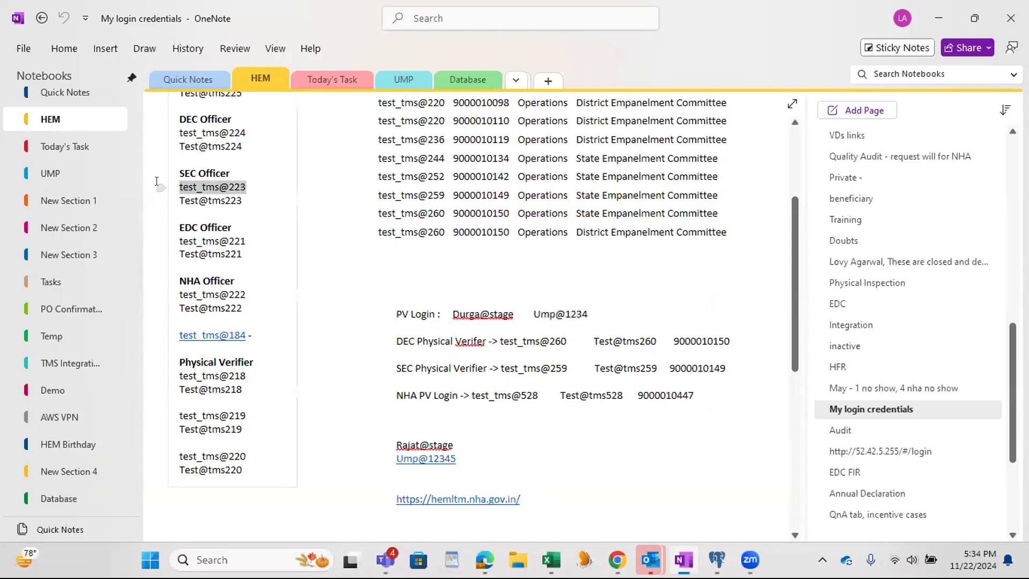
pyautogui.hotkey('alt', 'Tab')
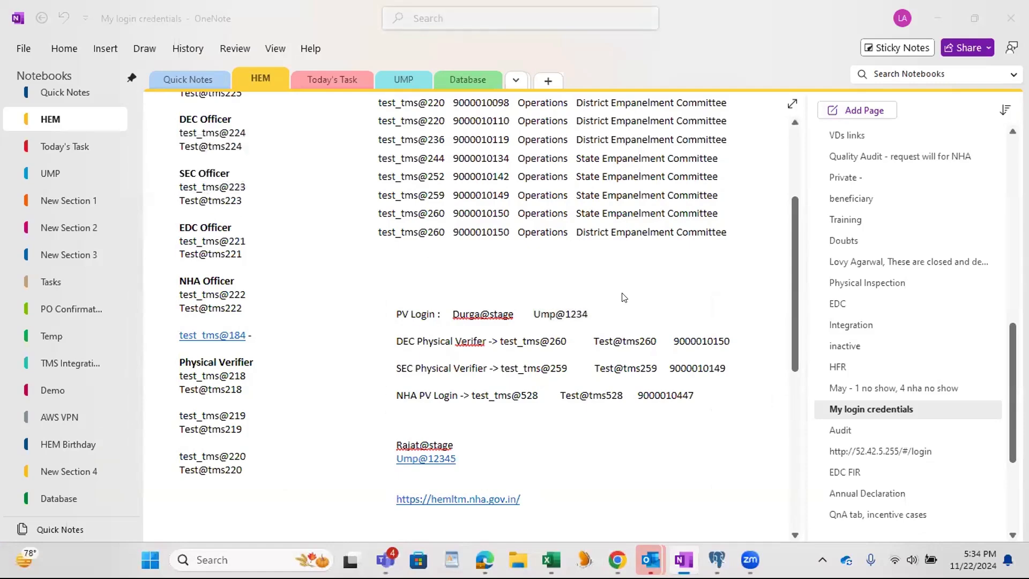
# Enter the captcha and paste the SEC officer's user ID on the HEM login page
pyautogui.click(745, 312)
pyautogui.write('da')
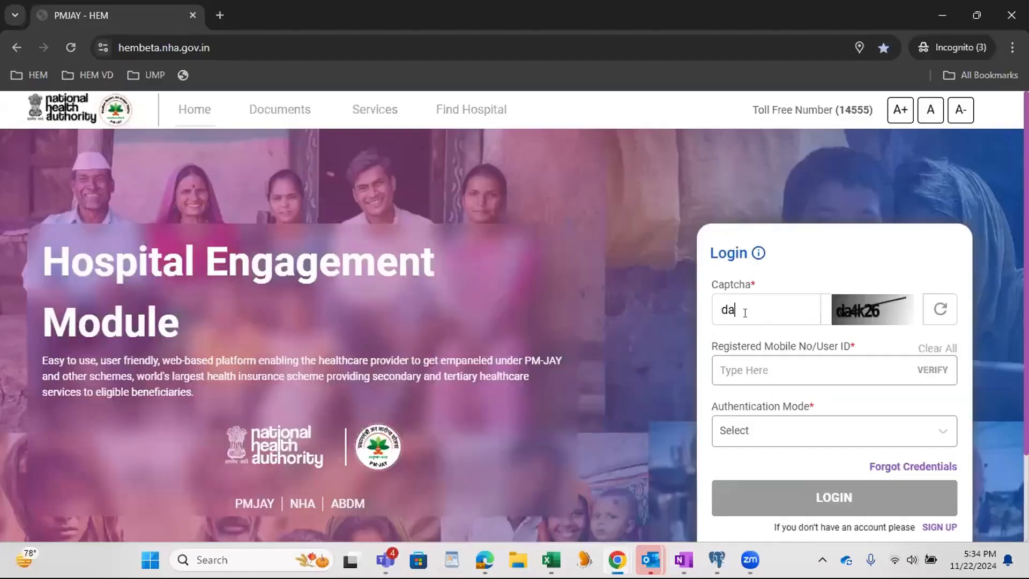
pyautogui.write('4k26')
pyautogui.press('Tab')
pyautogui.hotkey('ctrl', 'v')
pyautogui.click(925, 370)
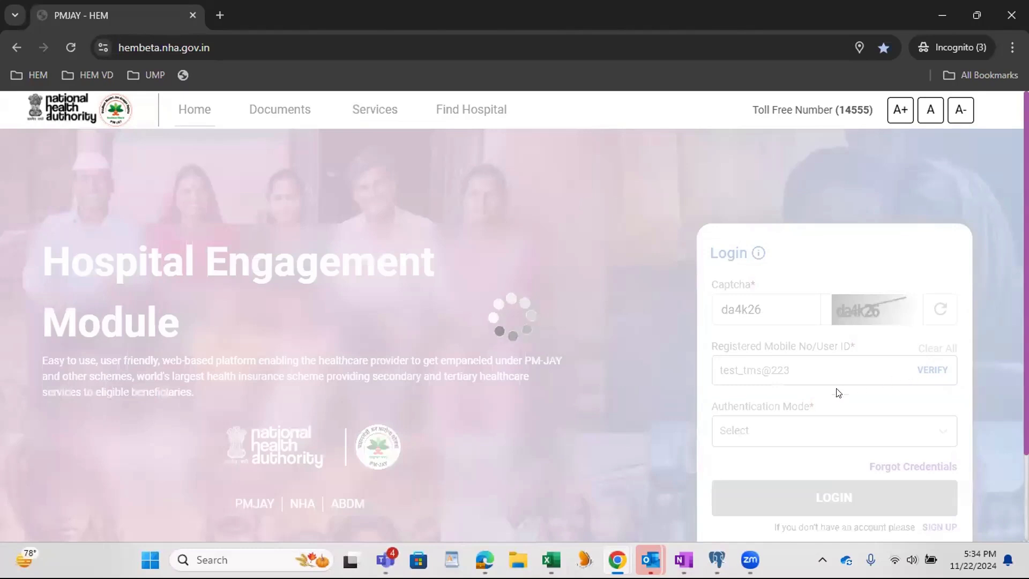
# Enter the account password and second captcha, and log in as SEC officer
pyautogui.scroll(-3, 734, 332)
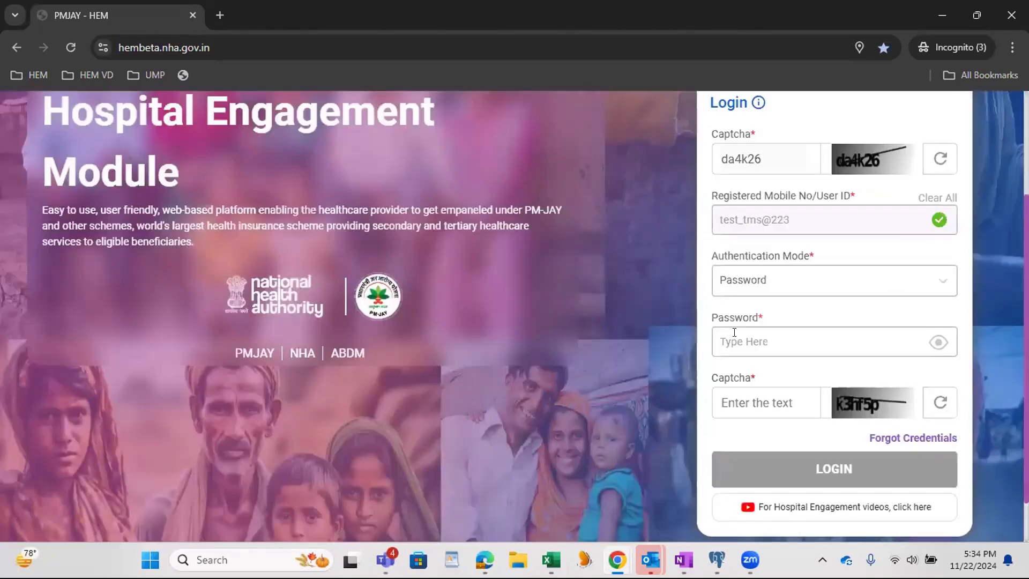
pyautogui.click(734, 332)
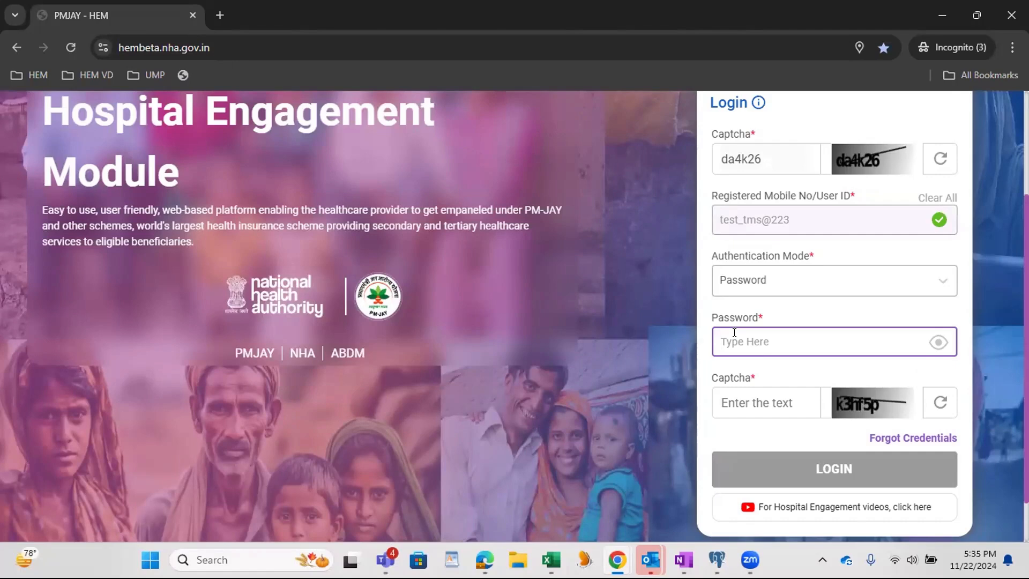
pyautogui.write('••••••••••••')
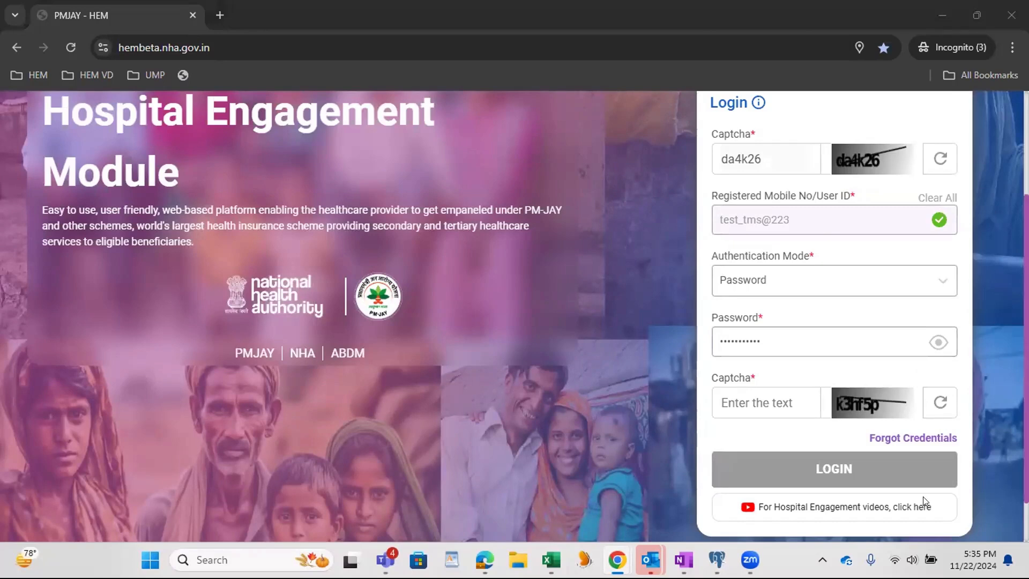
pyautogui.click(730, 403)
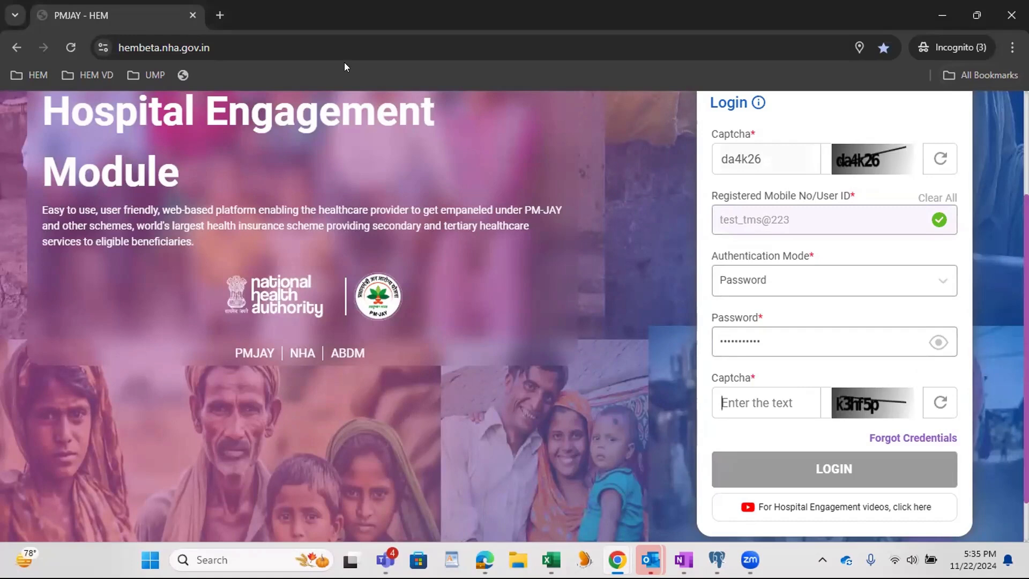
pyautogui.write('k3hf5p')
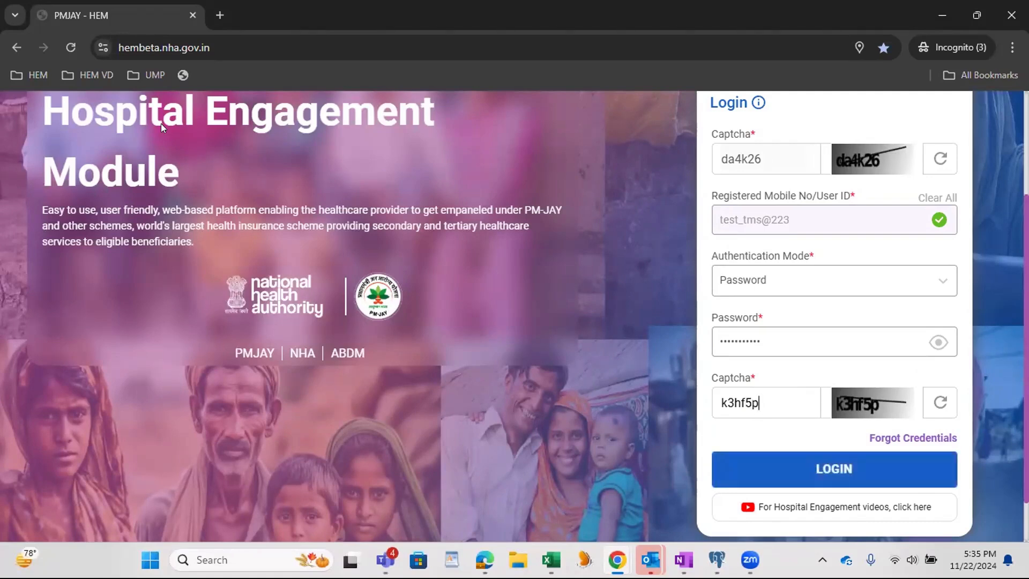
pyautogui.click(833, 469)
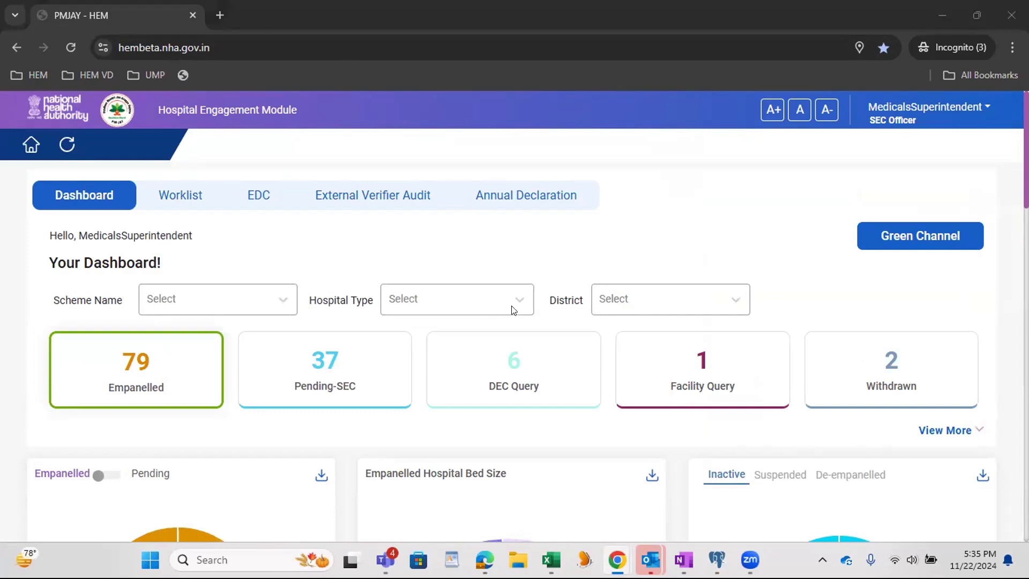
# Look over the SEC dashboard and open the Pending-SEC worklist
pyautogui.scroll(-2, 719, 224)
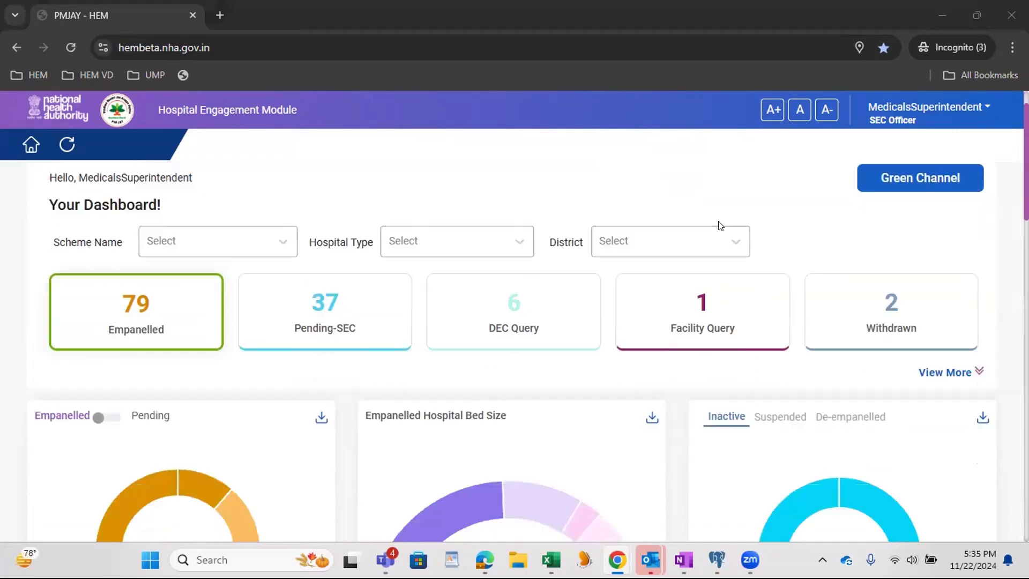
pyautogui.scroll(2, 719, 224)
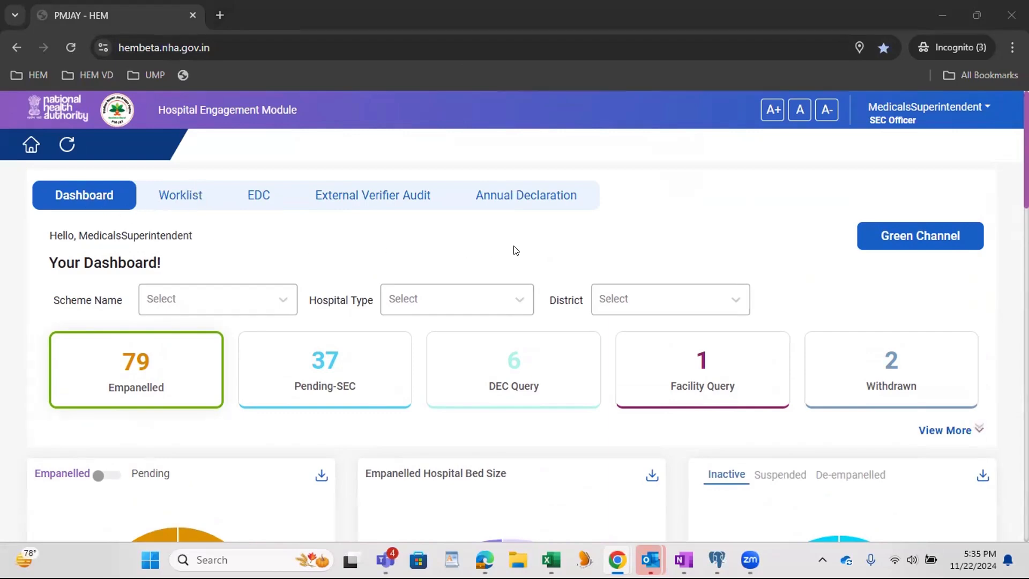
pyautogui.scroll(-3, 519, 249)
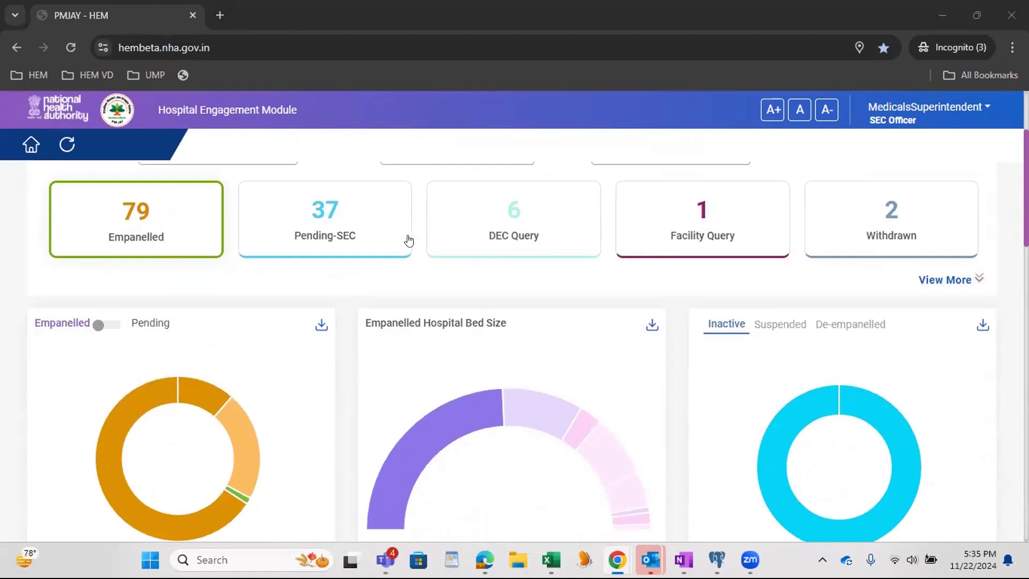
pyautogui.scroll(2, 174, 248)
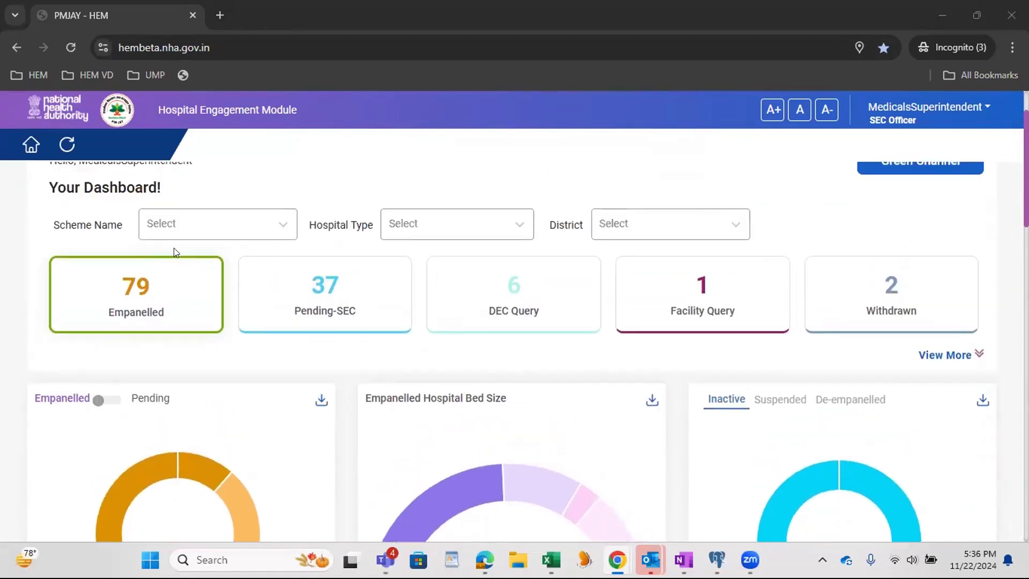
pyautogui.scroll(-1, 273, 284)
pyautogui.scroll(-2, 561, 301)
pyautogui.scroll(1, 479, 295)
pyautogui.scroll(-20, 692, 324)
pyautogui.scroll(20, 691, 324)
pyautogui.click(192, 201)
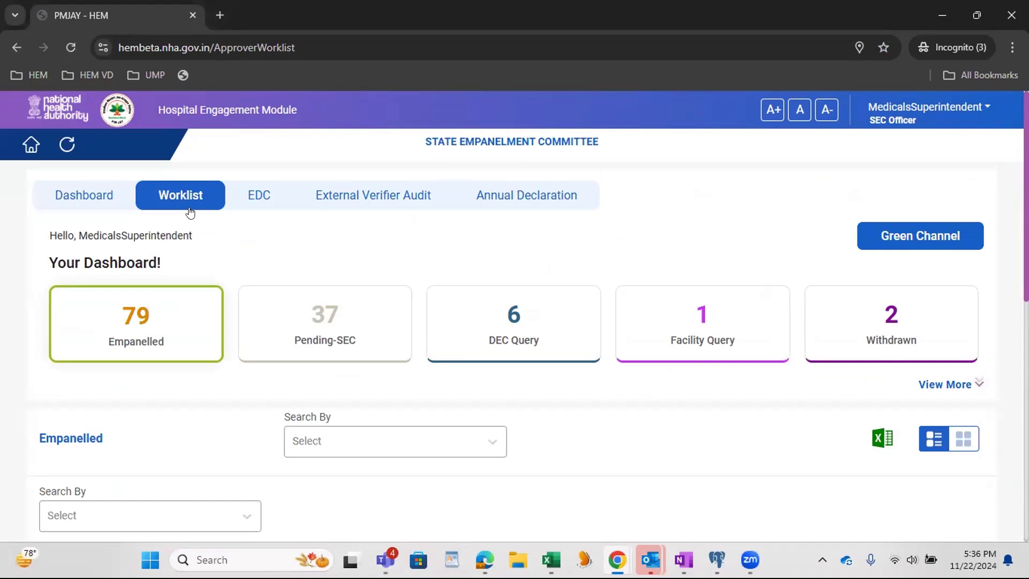
pyautogui.click(369, 331)
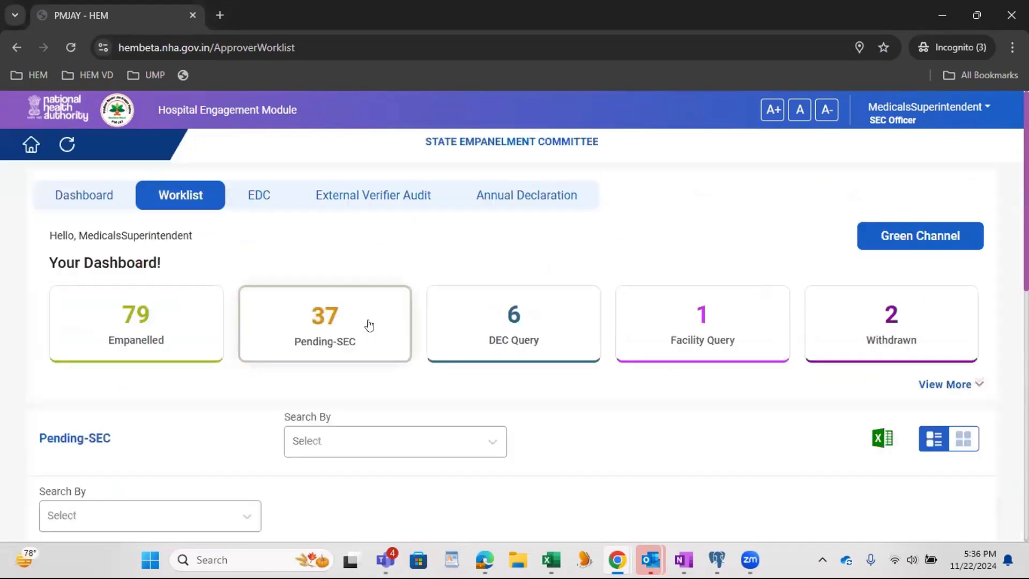
# Search the pending list by Facility Name for 'cyber'
pyautogui.scroll(-1, 308, 336)
pyautogui.scroll(-1, 308, 336)
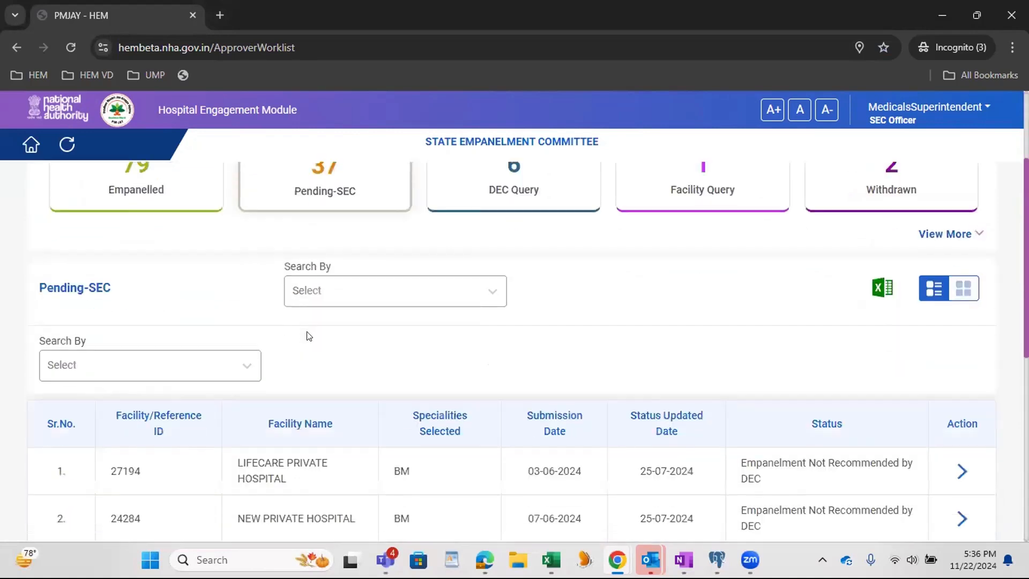
pyautogui.scroll(-1, 331, 312)
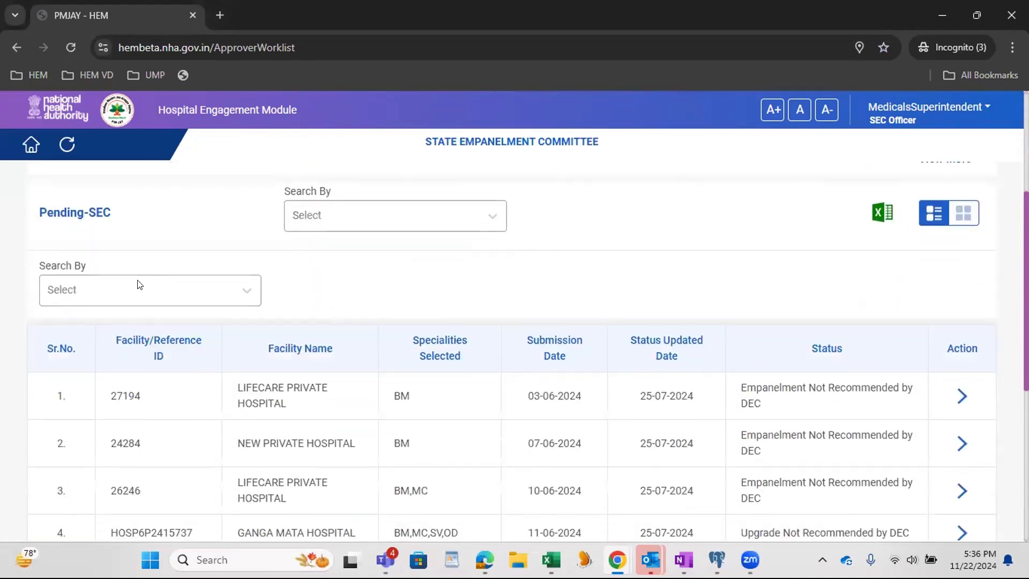
pyautogui.click(177, 294)
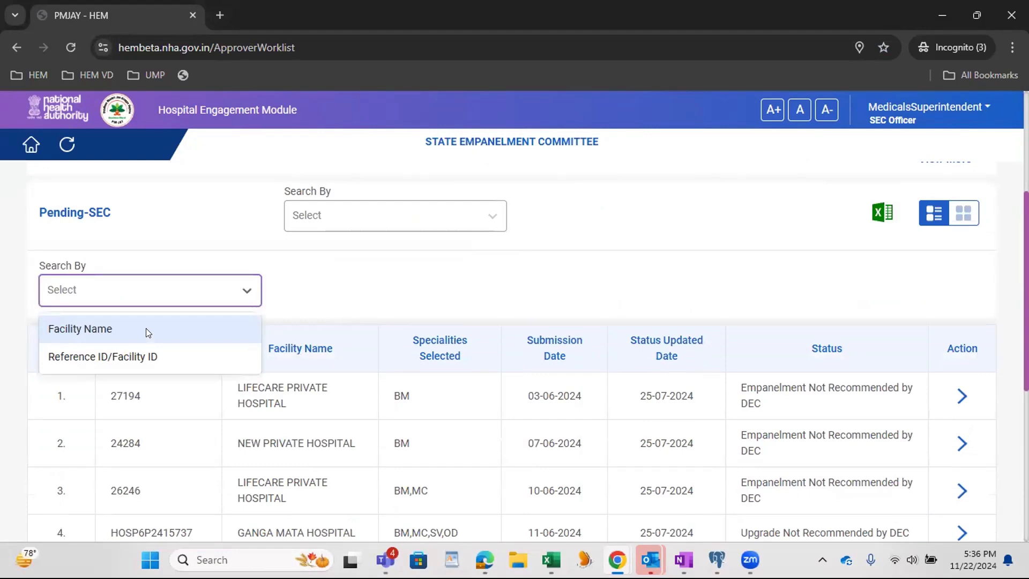
pyautogui.click(165, 324)
pyautogui.click(319, 285)
pyautogui.write('cyber')
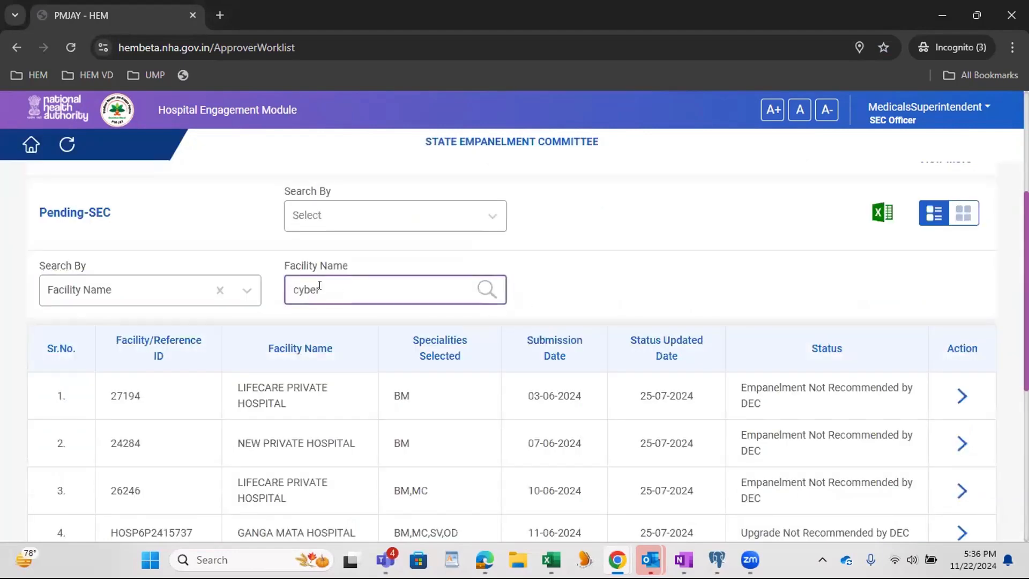
pyautogui.click(484, 290)
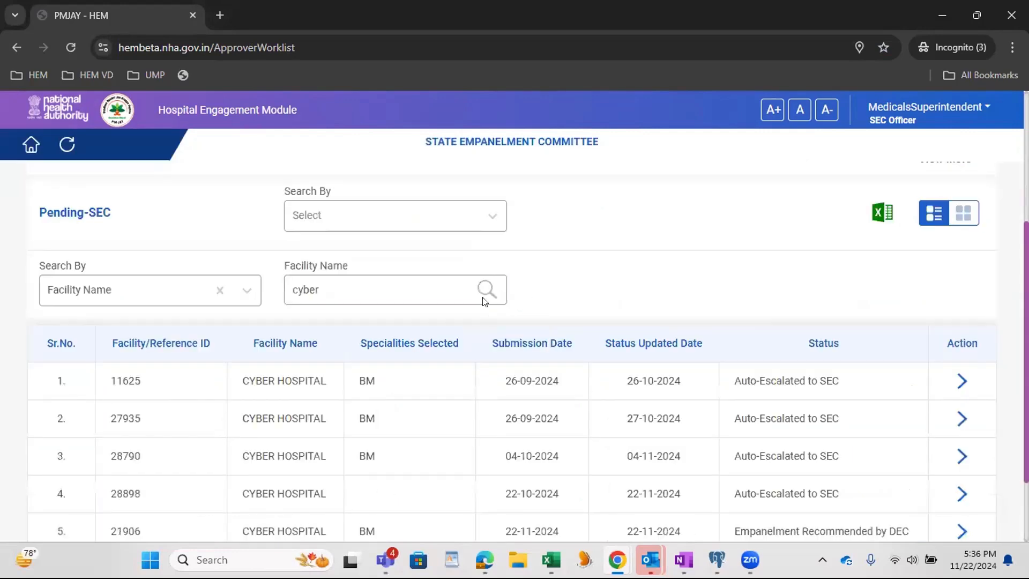
# Open the CYBER HOSPITAL row with status Empanelment Recommended by DEC
pyautogui.scroll(-2, 484, 300)
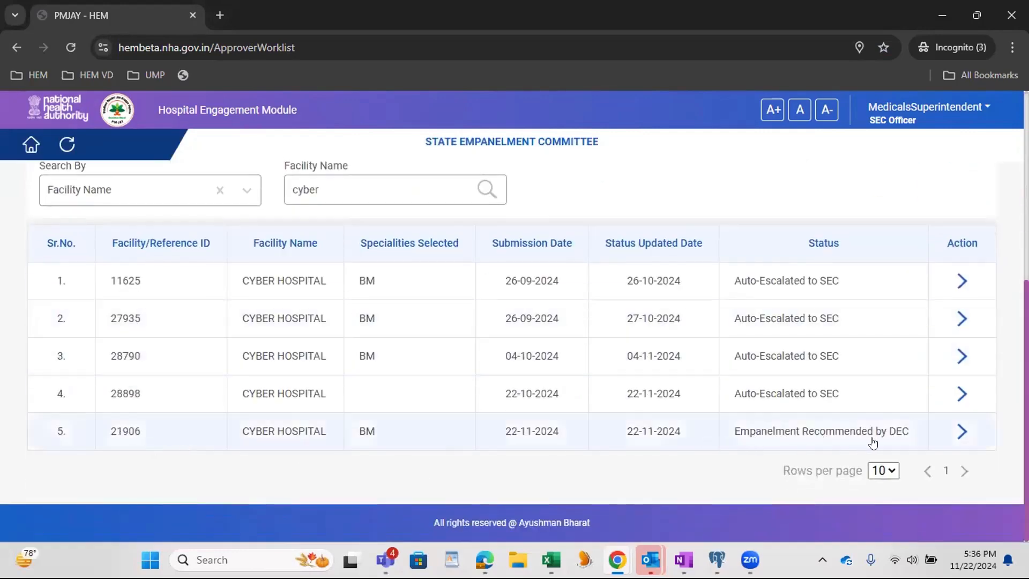
pyautogui.moveTo(892, 437); pyautogui.dragTo(227, 444)
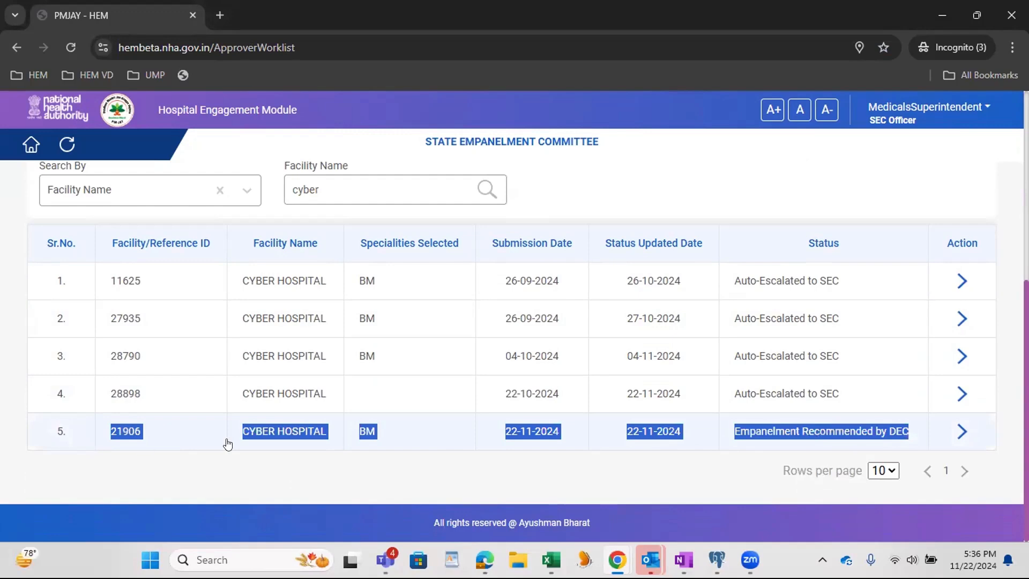
pyautogui.click(283, 442)
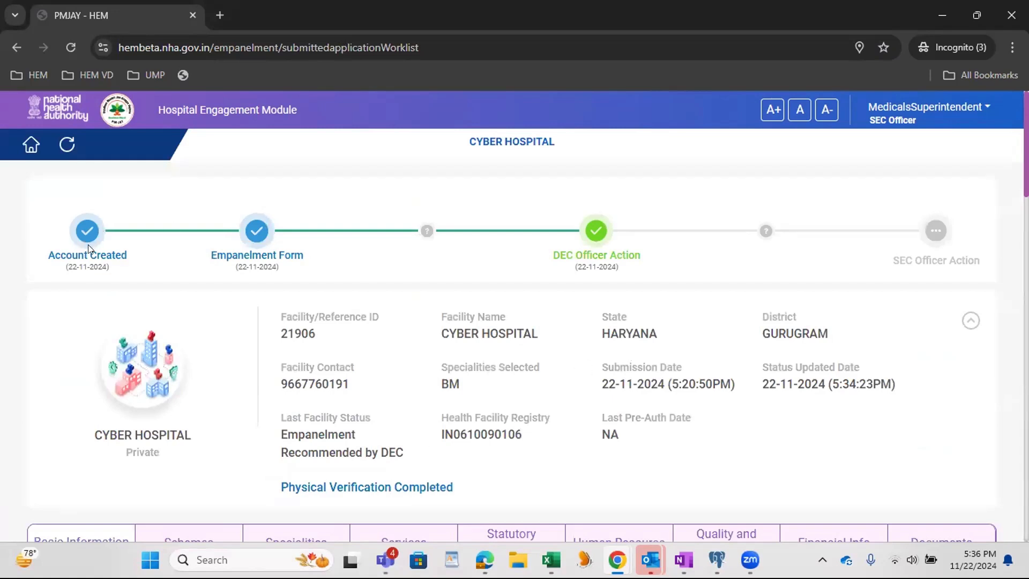
# Review the earlier verdicts and mark Establishment Details Valid as SEC officer
pyautogui.moveTo(594, 236)
pyautogui.scroll(-4, 406, 357)
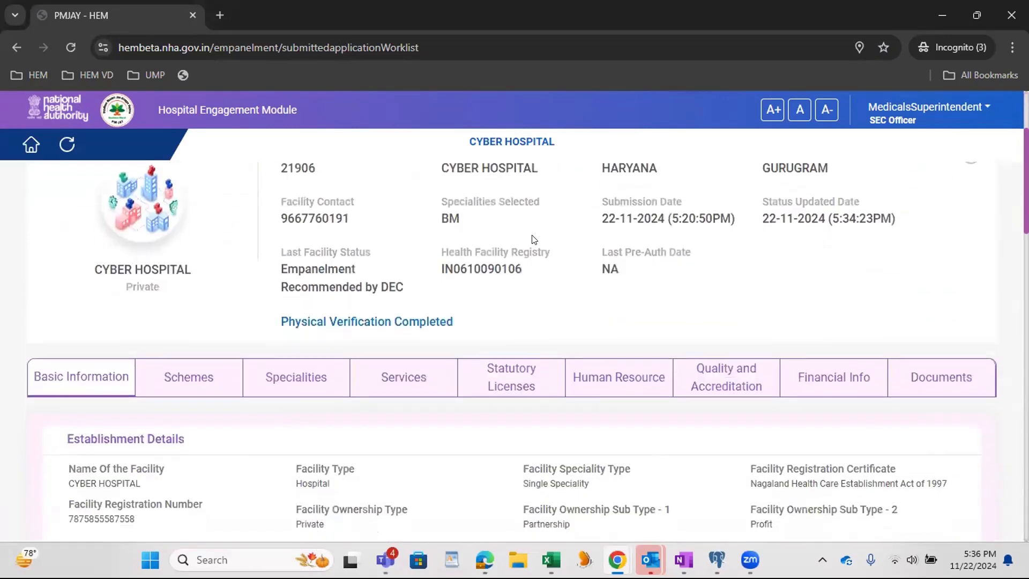
pyautogui.scroll(-3, 406, 357)
pyautogui.moveTo(553, 426); pyautogui.dragTo(609, 427)
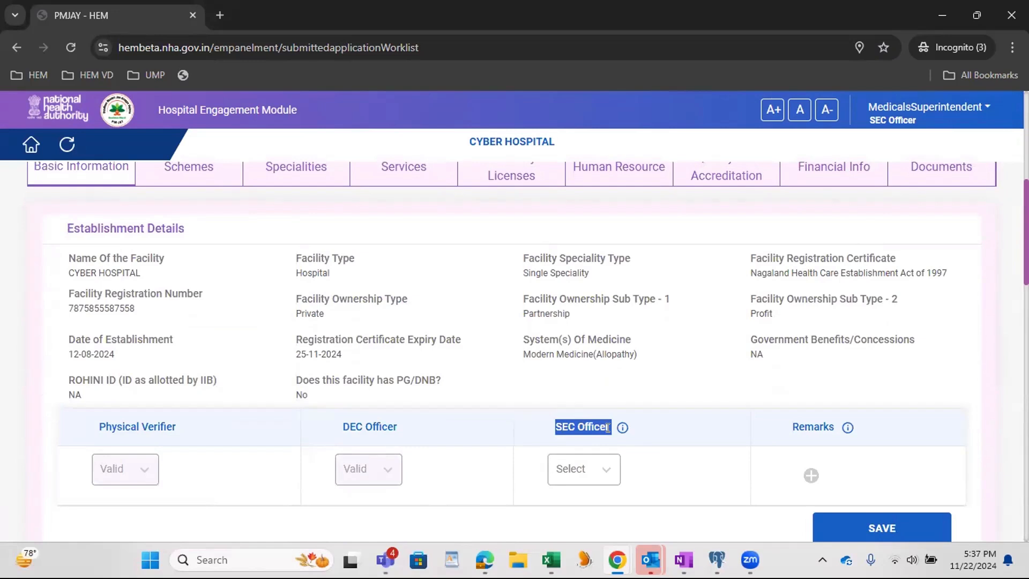
pyautogui.doubleClick(103, 426)
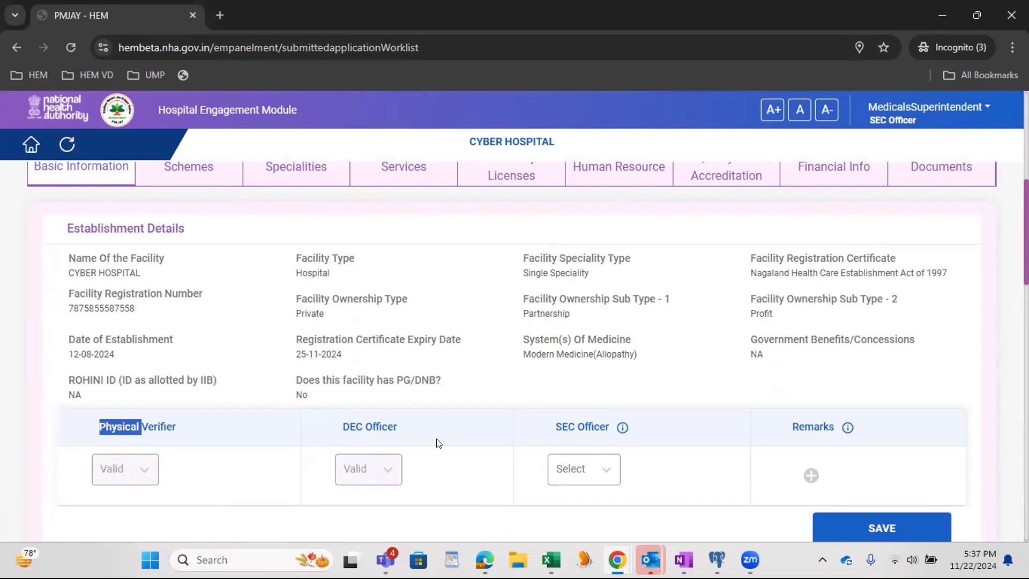
pyautogui.scroll(-1, 532, 446)
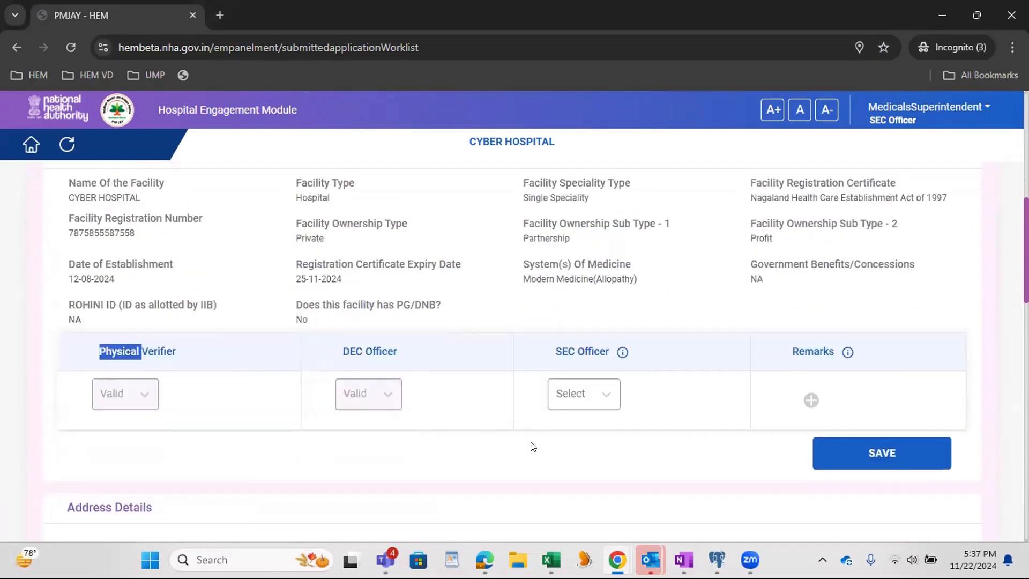
pyautogui.click(585, 398)
pyautogui.click(582, 459)
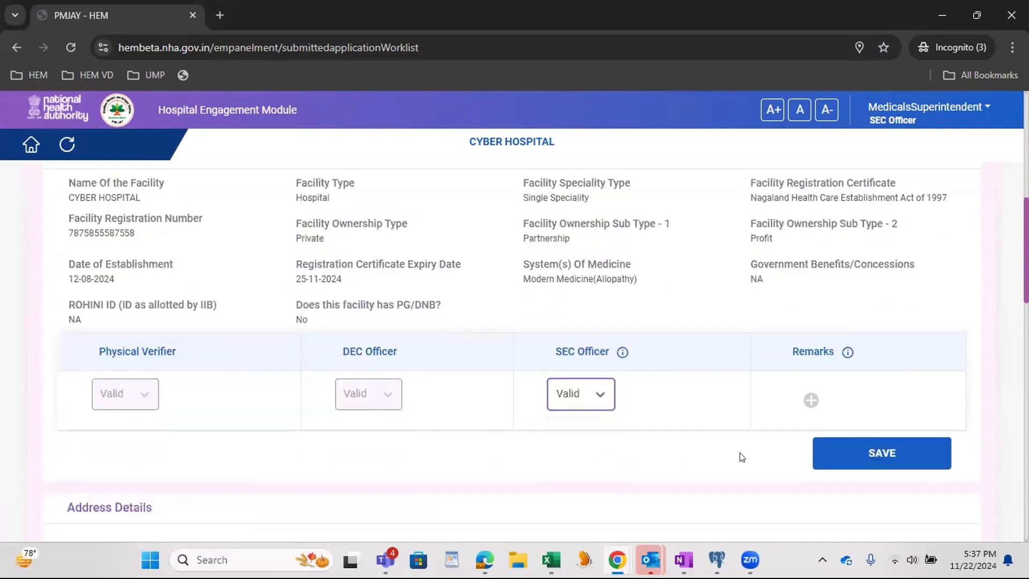
# Add the remark 'final from SEC' to Establishment Details and save the verdict
pyautogui.click(809, 402)
pyautogui.click(379, 493)
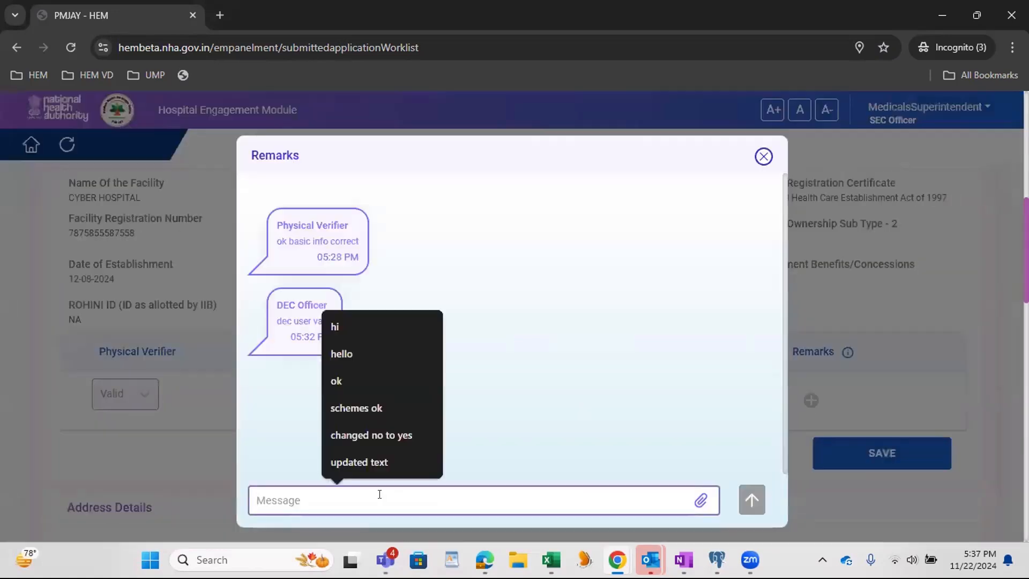
pyautogui.write('final from SEC')
pyautogui.press('Return')
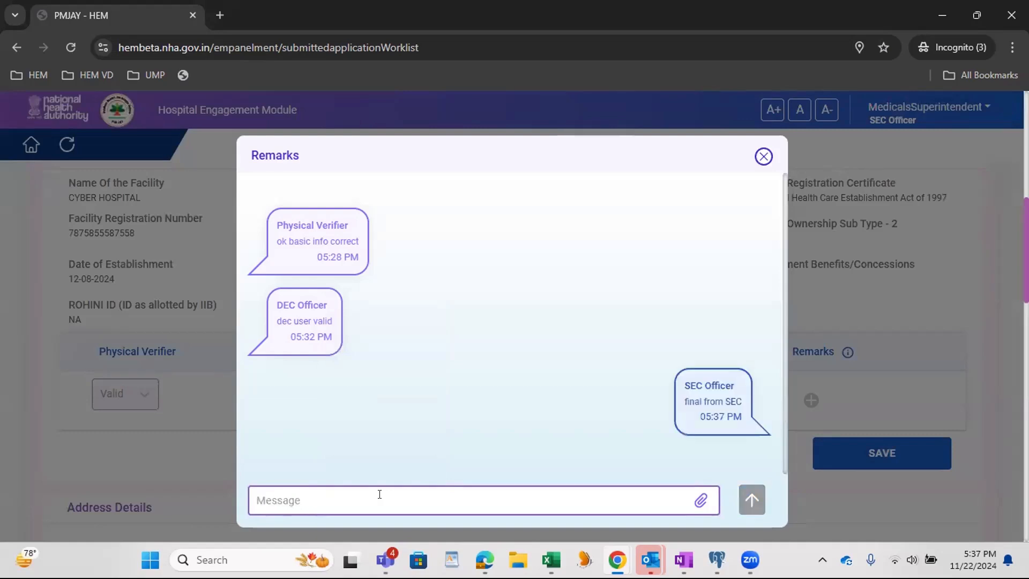
pyautogui.click(752, 155)
pyautogui.click(764, 156)
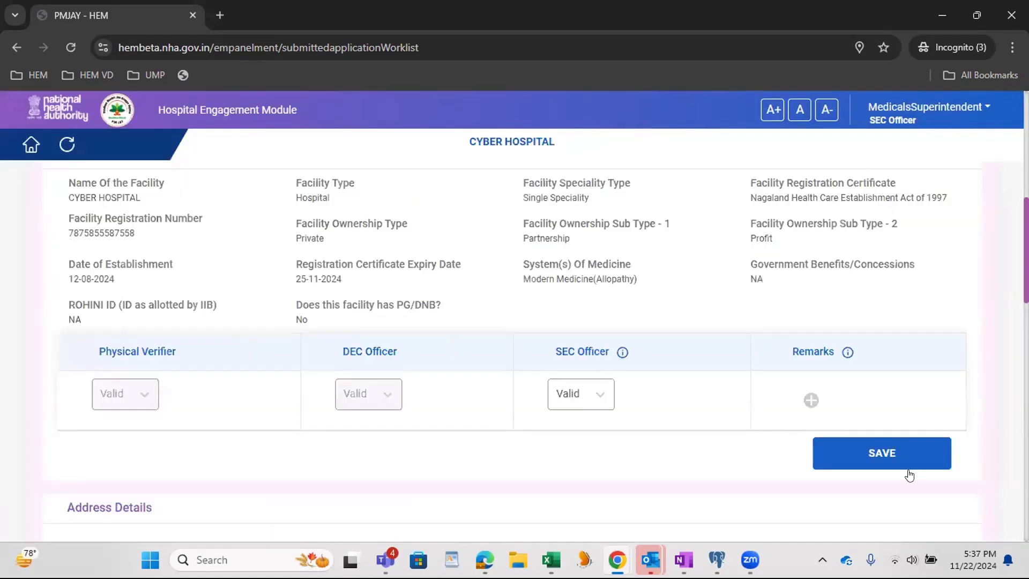
pyautogui.click(871, 450)
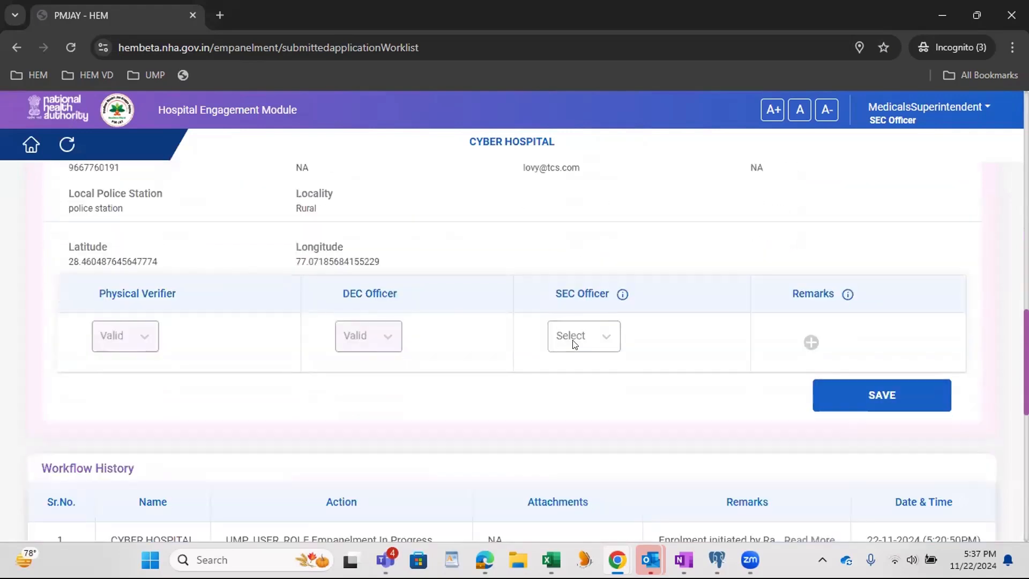
# Mark the address details as Valid and save that verdict
pyautogui.click(573, 344)
pyautogui.click(570, 405)
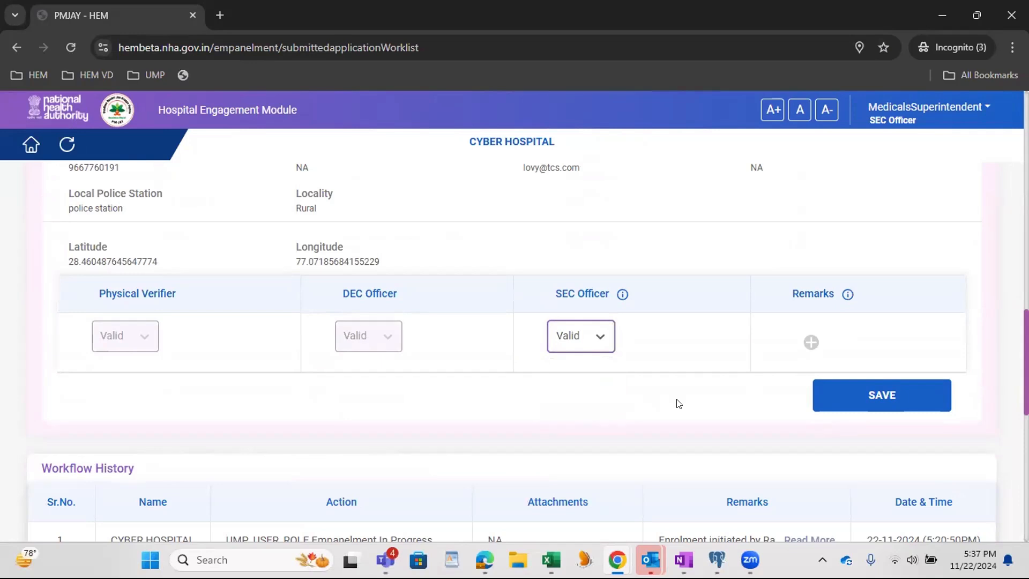
pyautogui.click(869, 396)
pyautogui.scroll(-4, 714, 343)
pyautogui.scroll(-3, 718, 342)
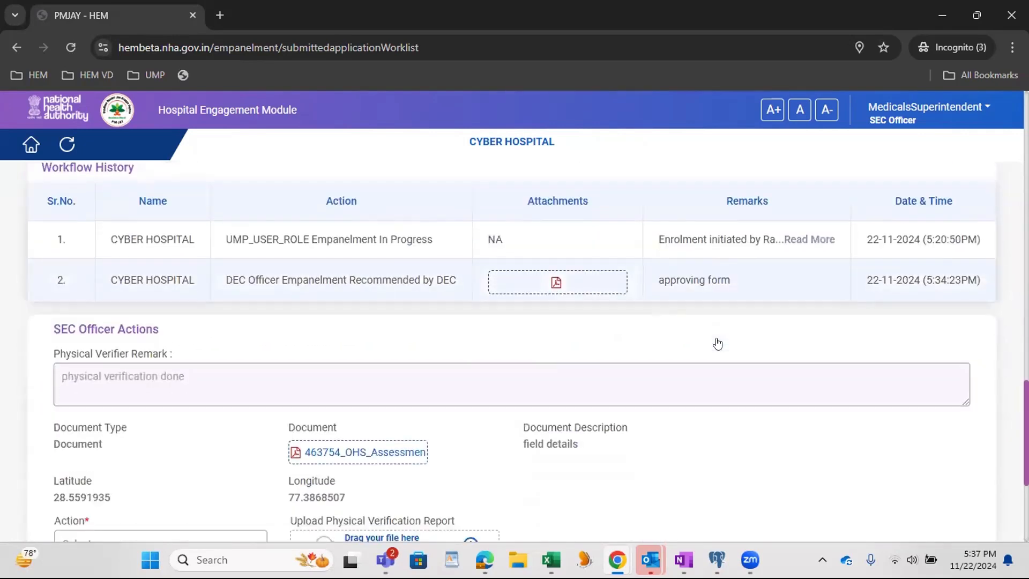
pyautogui.scroll(12, 718, 342)
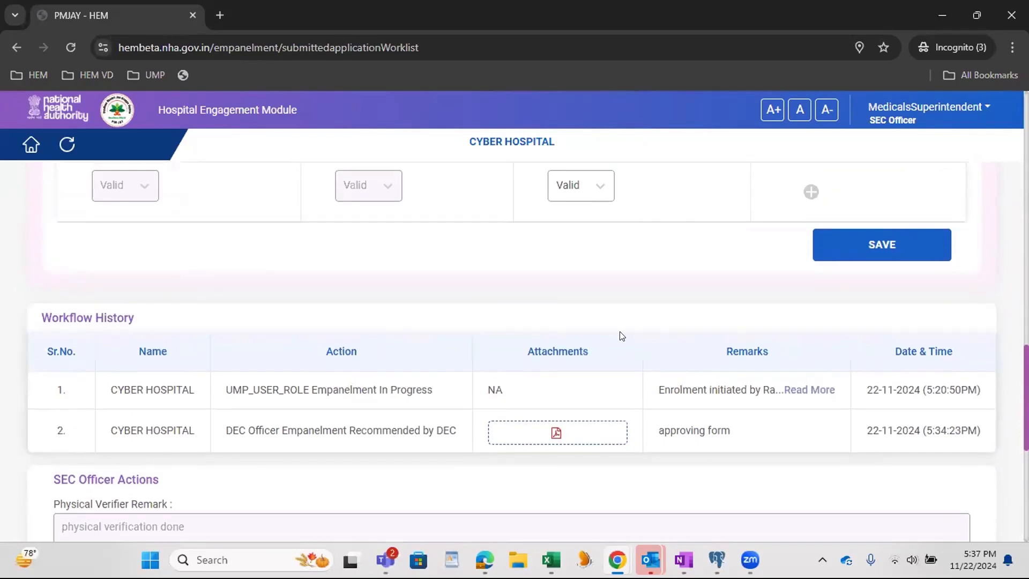
pyautogui.scroll(6, 354, 332)
pyautogui.scroll(-3, 788, 385)
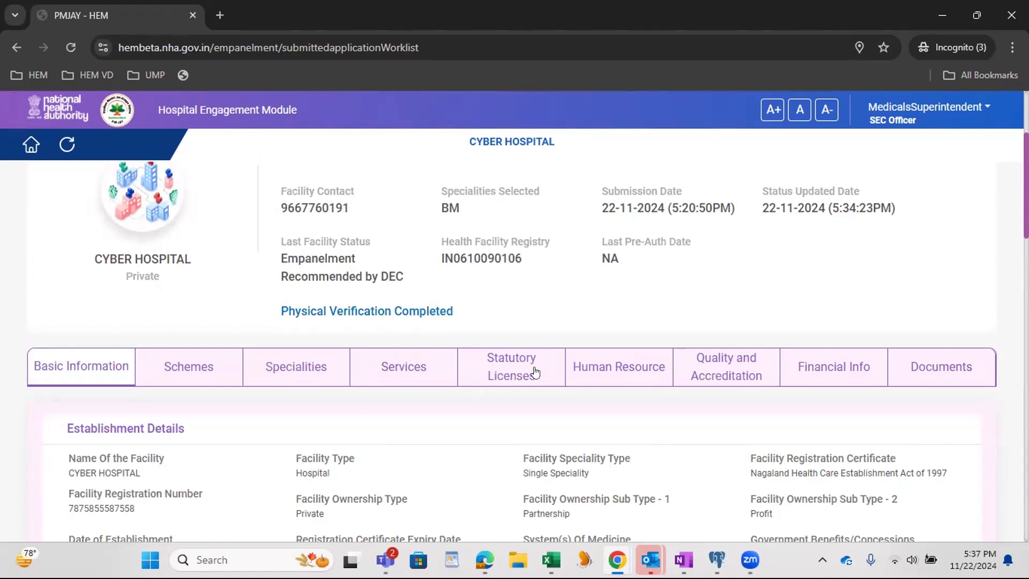
# Set Building Plan Approval, Fire Clearance, Pollution Control and Lift Licence to Valid, then save
pyautogui.click(515, 378)
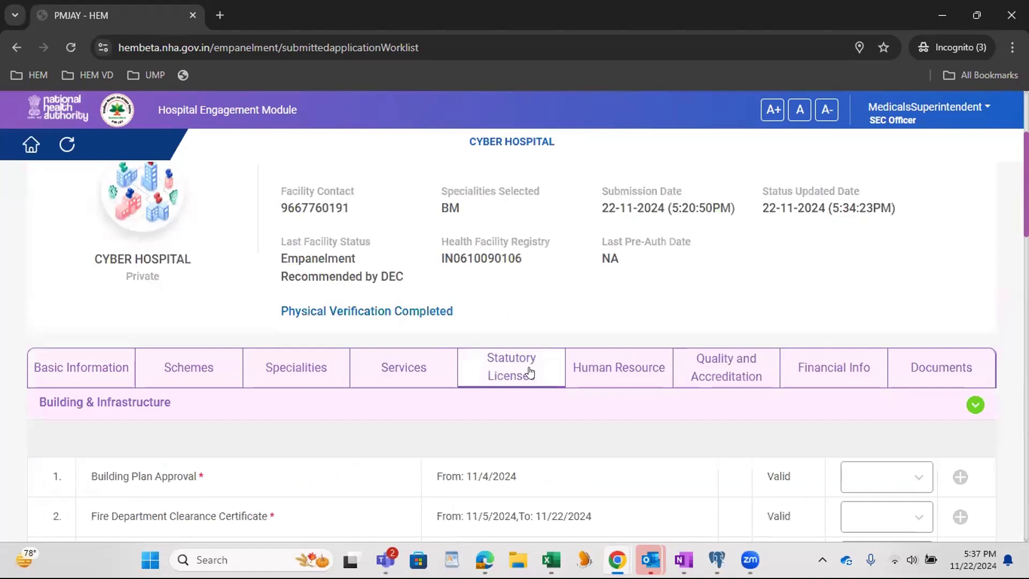
pyautogui.scroll(-1, 559, 356)
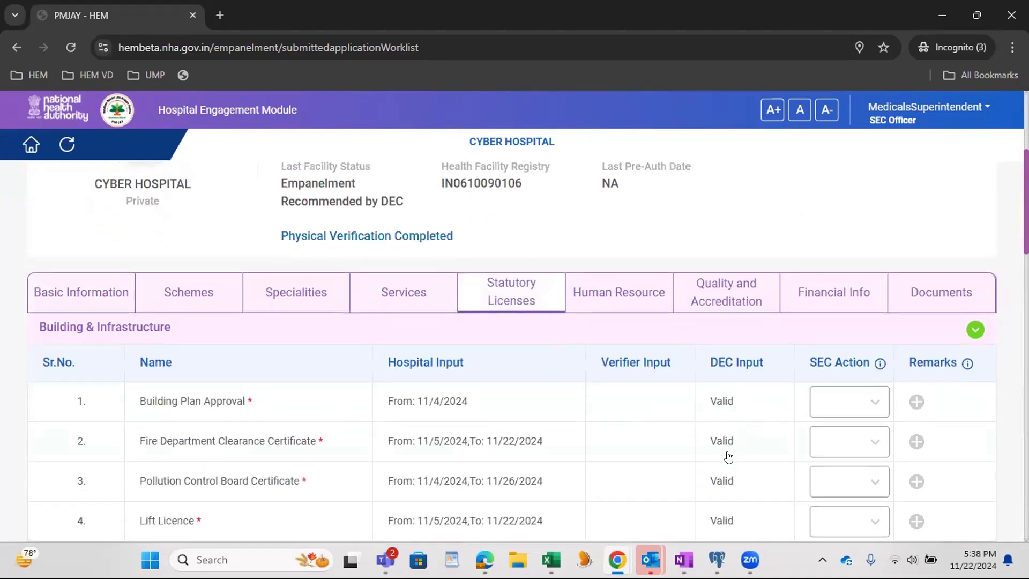
pyautogui.scroll(-2, 861, 303)
pyautogui.click(856, 251)
pyautogui.click(826, 289)
pyautogui.click(829, 290)
pyautogui.click(836, 328)
pyautogui.click(837, 329)
pyautogui.click(834, 368)
pyautogui.click(837, 371)
pyautogui.click(831, 409)
pyautogui.click(890, 428)
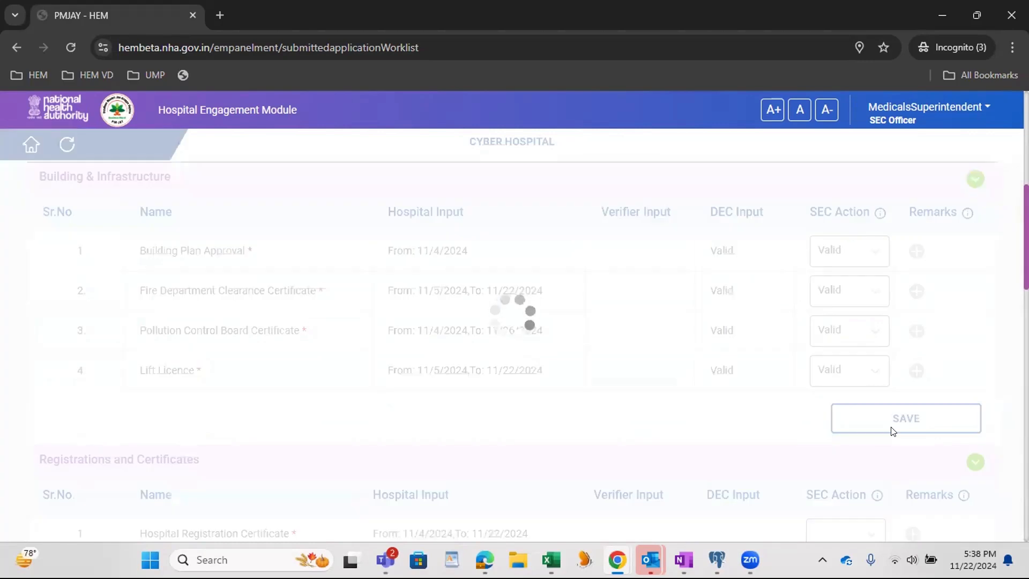
pyautogui.scroll(-20, 672, 381)
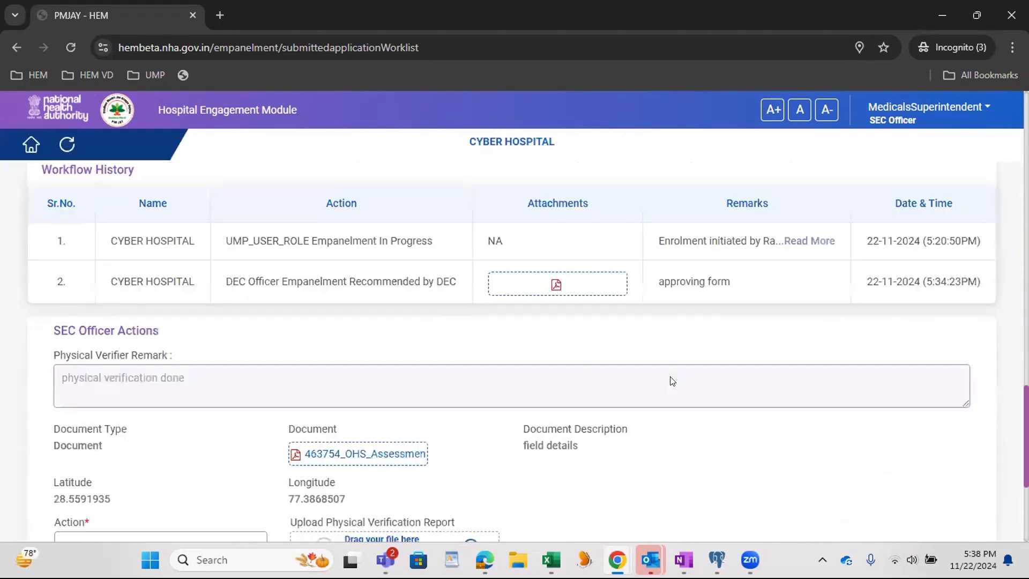
pyautogui.scroll(3, 575, 374)
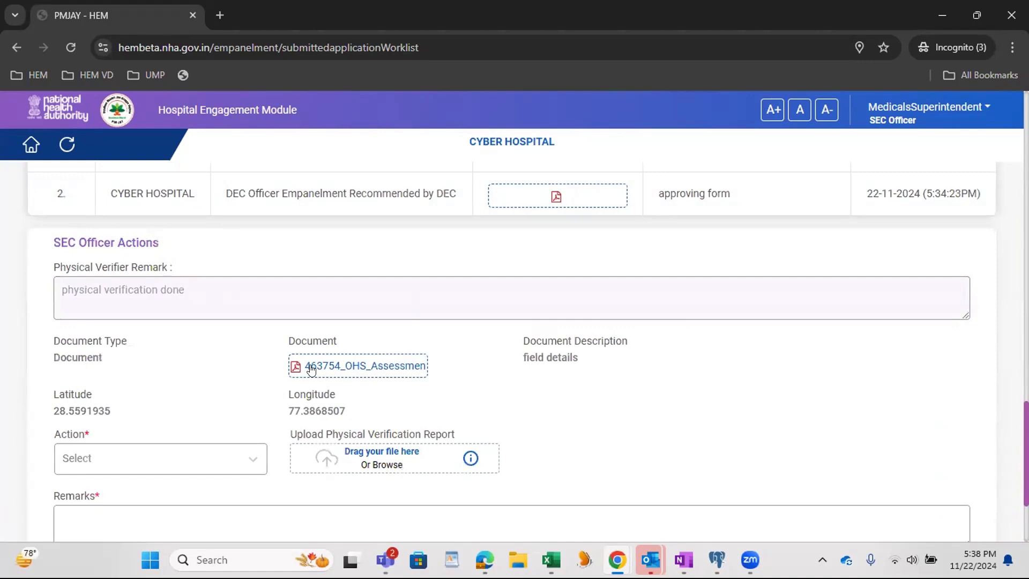
# Open the SEC Officer Actions dropdown to list the four possible decisions
pyautogui.scroll(-1, 373, 359)
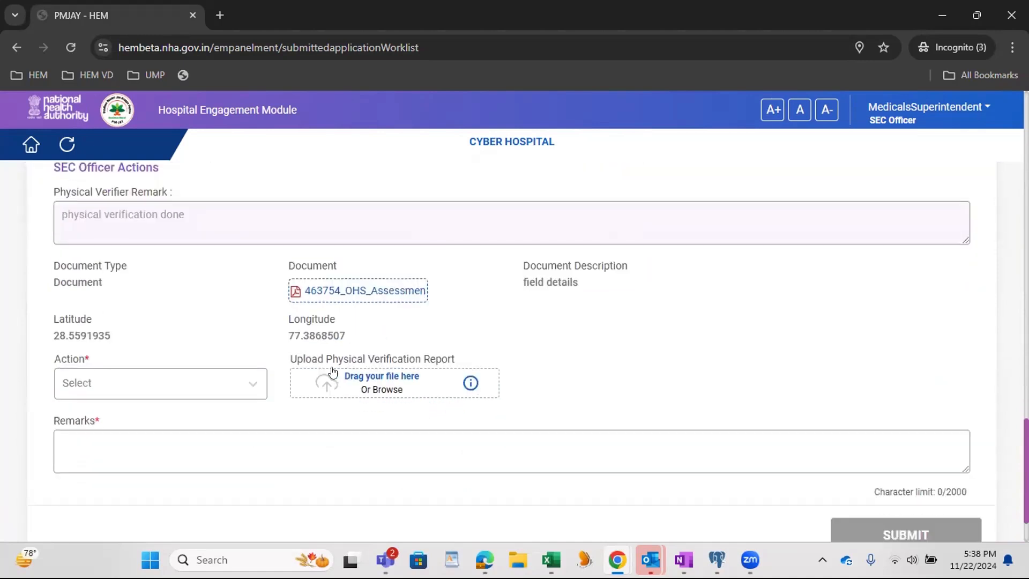
pyautogui.click(172, 392)
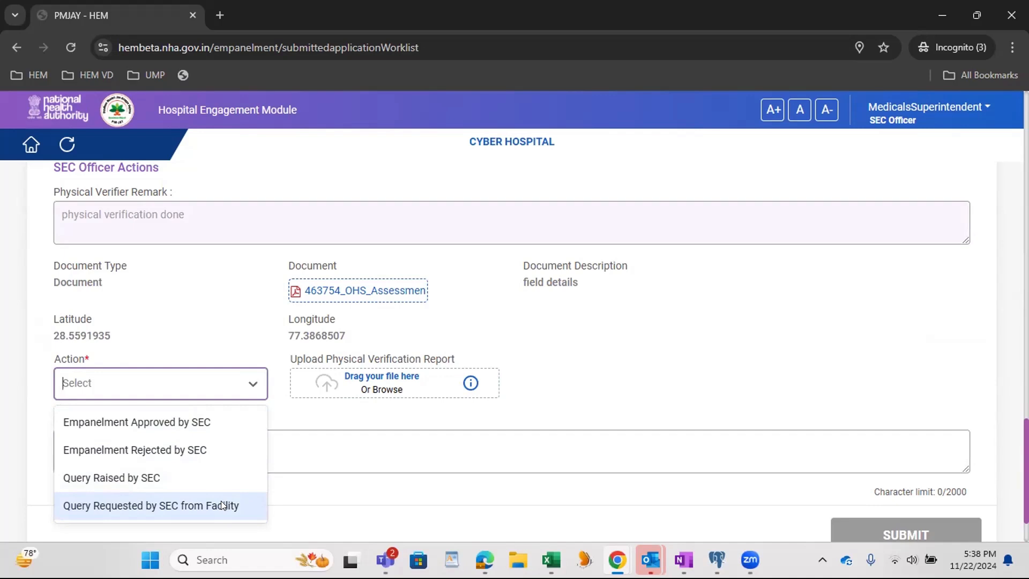
# Choose 'Empanelment Approved by SEC' with remark 'SEC final empanelment approval'
pyautogui.click(212, 428)
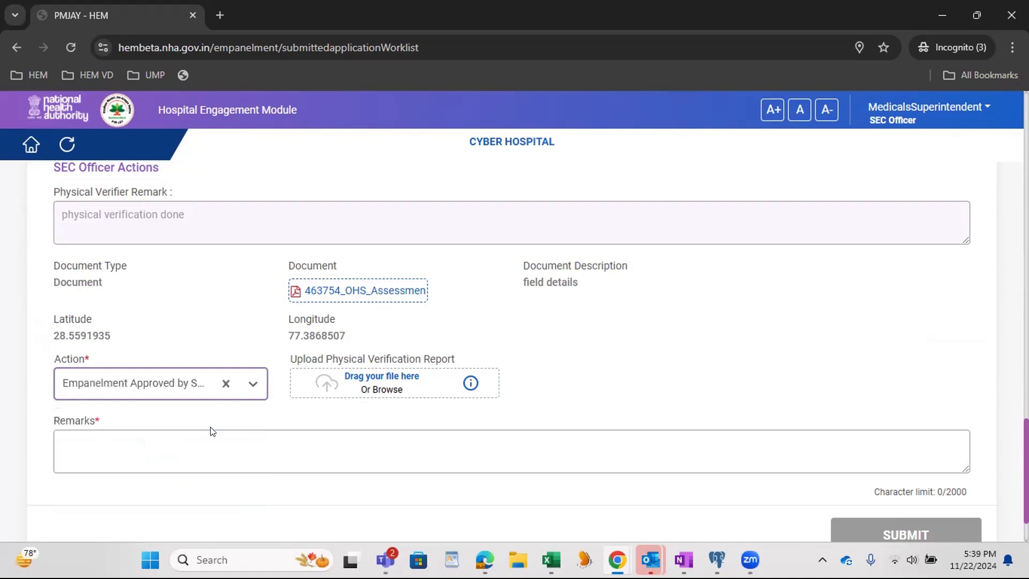
pyautogui.click(222, 455)
pyautogui.write('SEc')
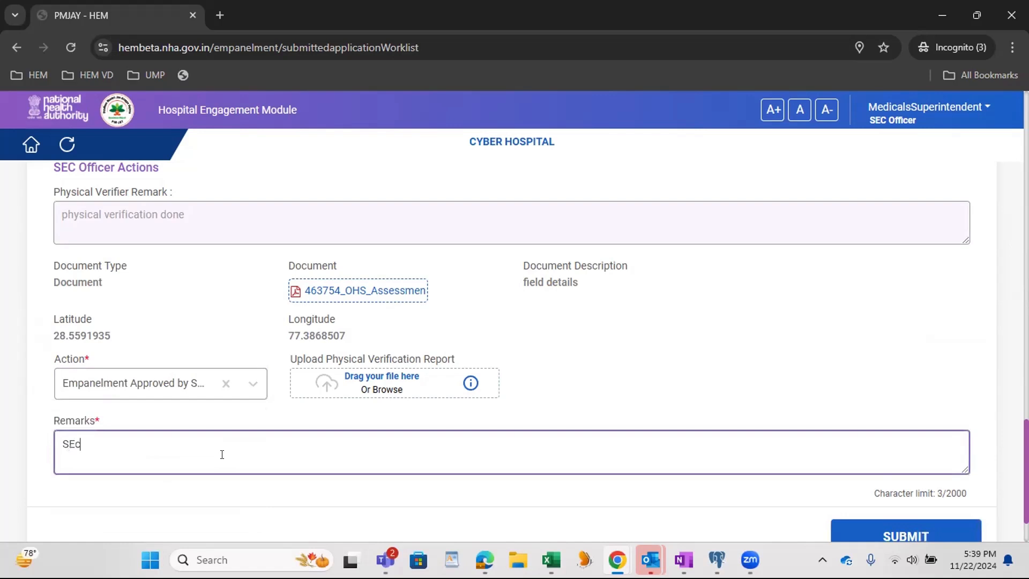
pyautogui.press('BackSpace')
pyautogui.write('inal empanelment approval')
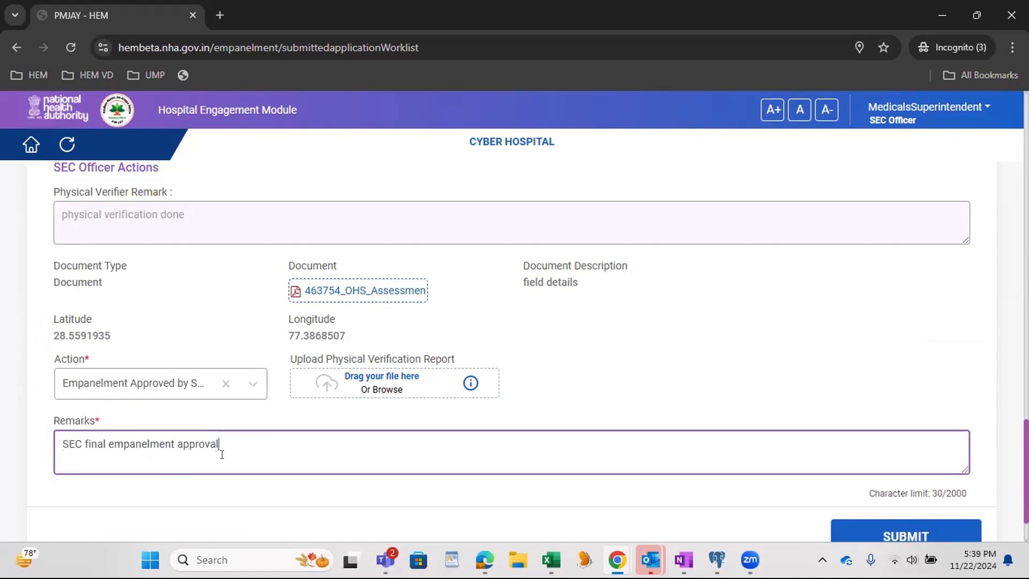
# Attach the Anti Bribery and corruption training PDF as the verification report and submit
pyautogui.click(392, 387)
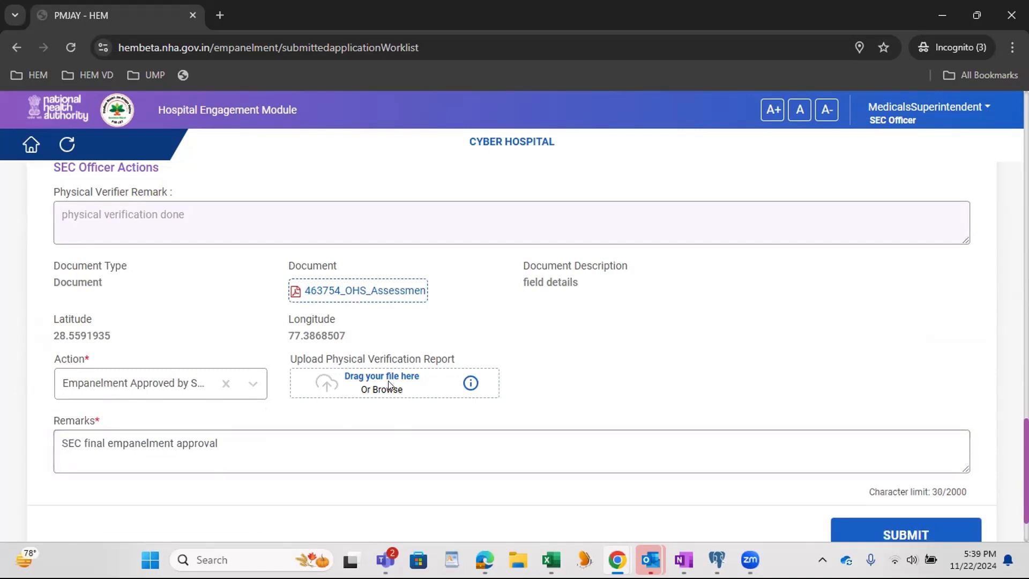
pyautogui.scroll(-5, 246, 155)
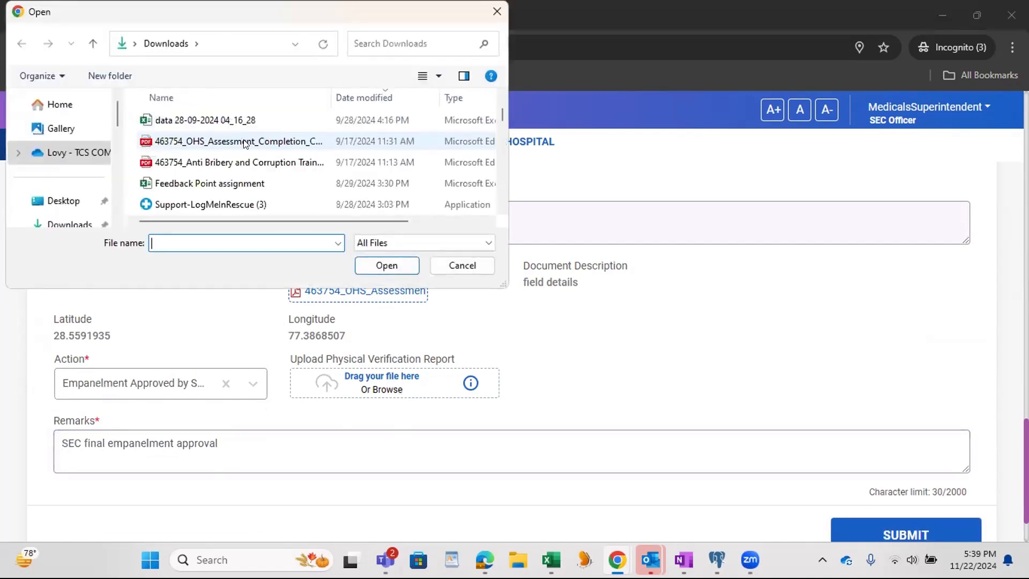
pyautogui.click(239, 162)
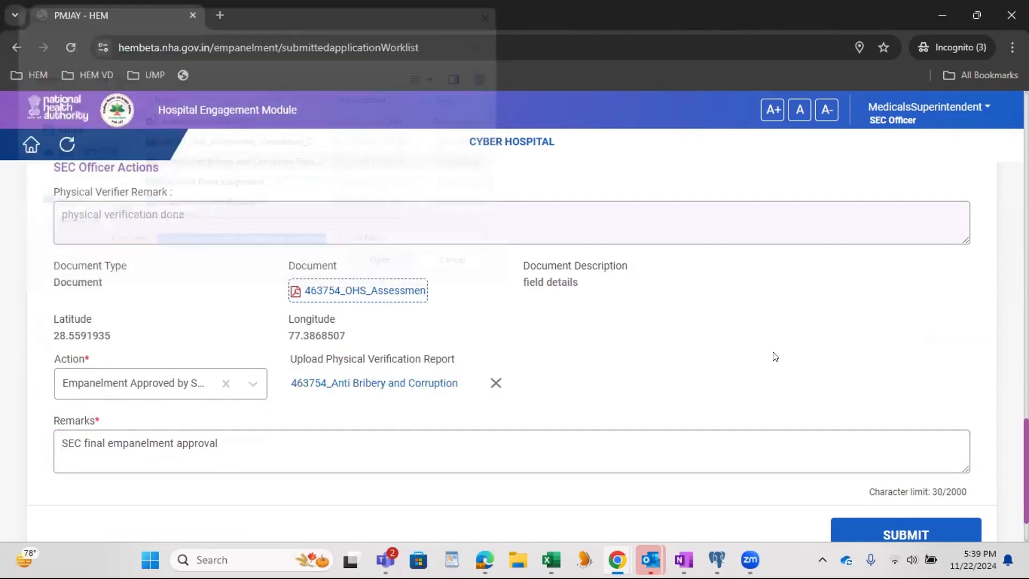
pyautogui.scroll(-2, 761, 375)
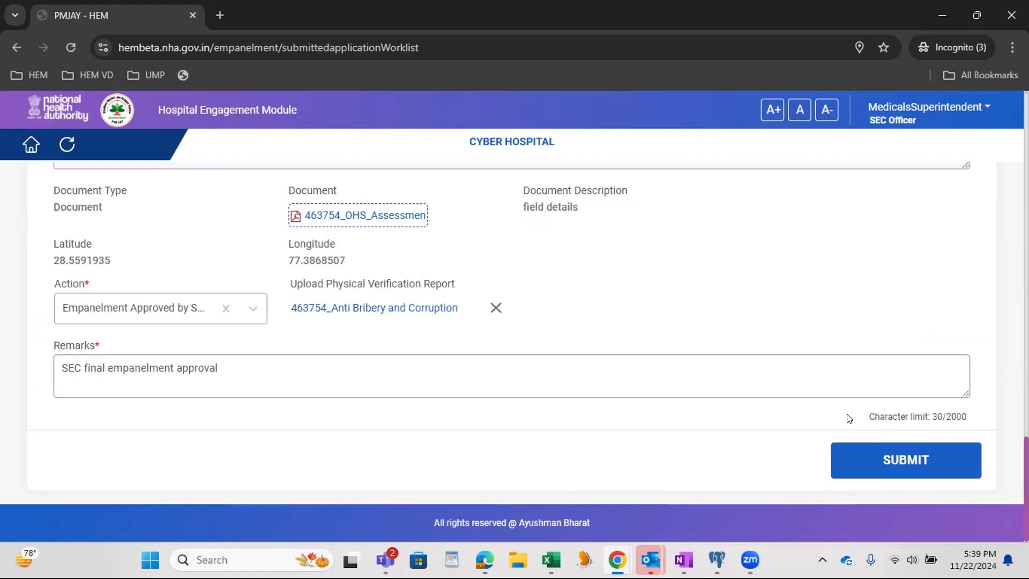
pyautogui.click(911, 468)
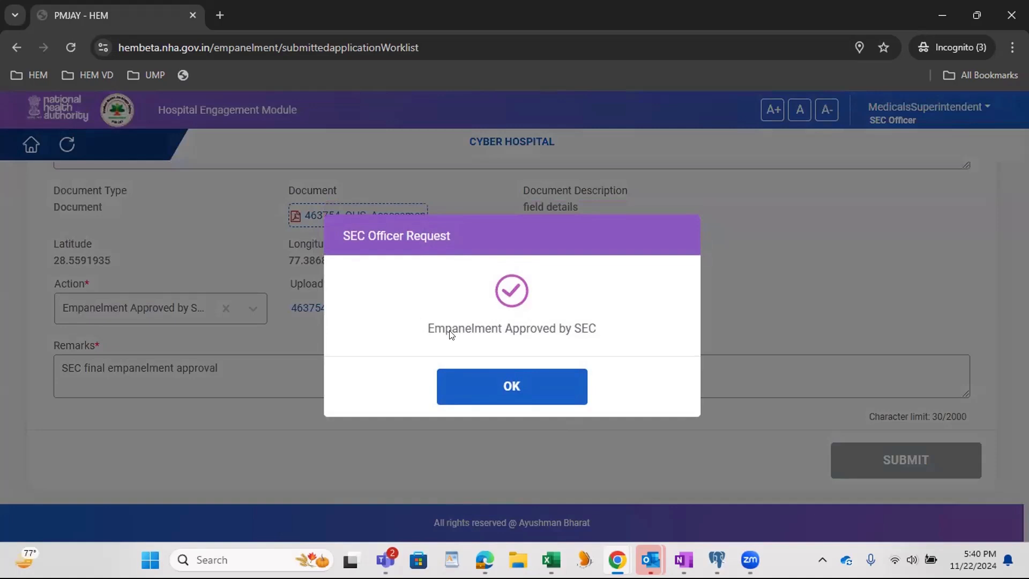
# Acknowledge the 'Empanelment Approved by SEC' confirmation and switch to the HEM login window
pyautogui.click(515, 384)
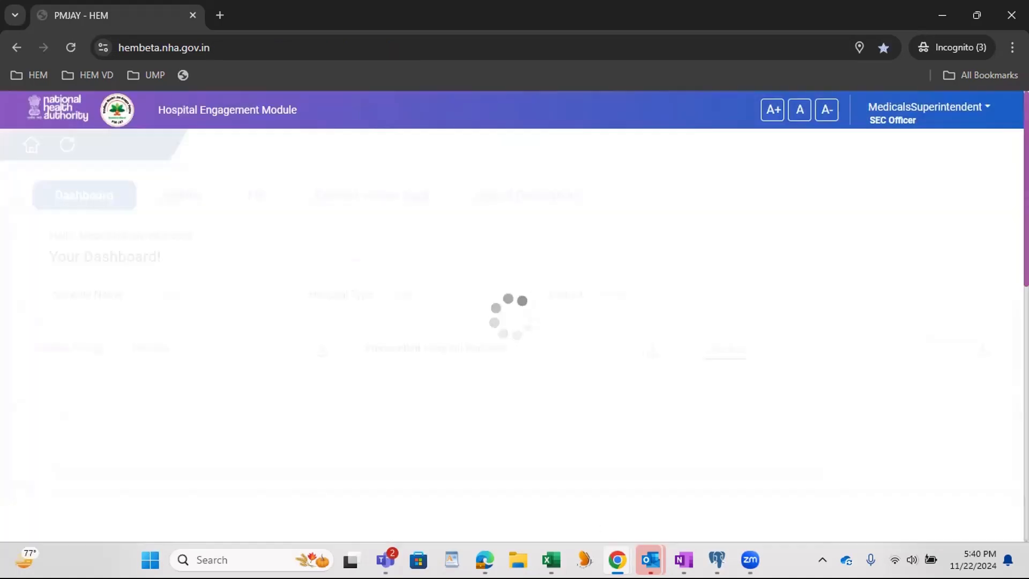
pyautogui.moveTo(618, 560)
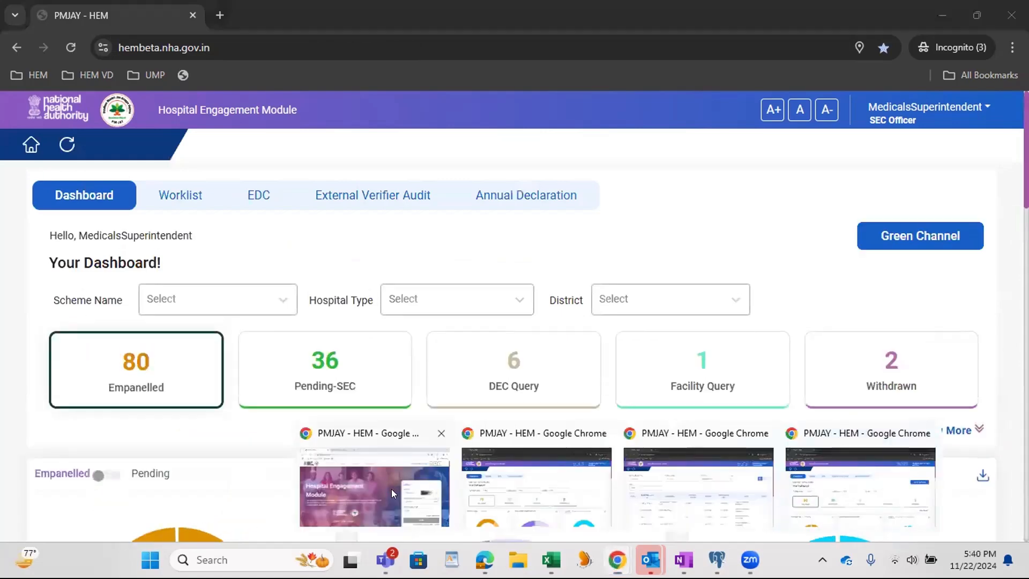
pyautogui.click(392, 488)
# Reload the login page, enter the captcha and hospital admin user ID, and verify it
pyautogui.click(73, 47)
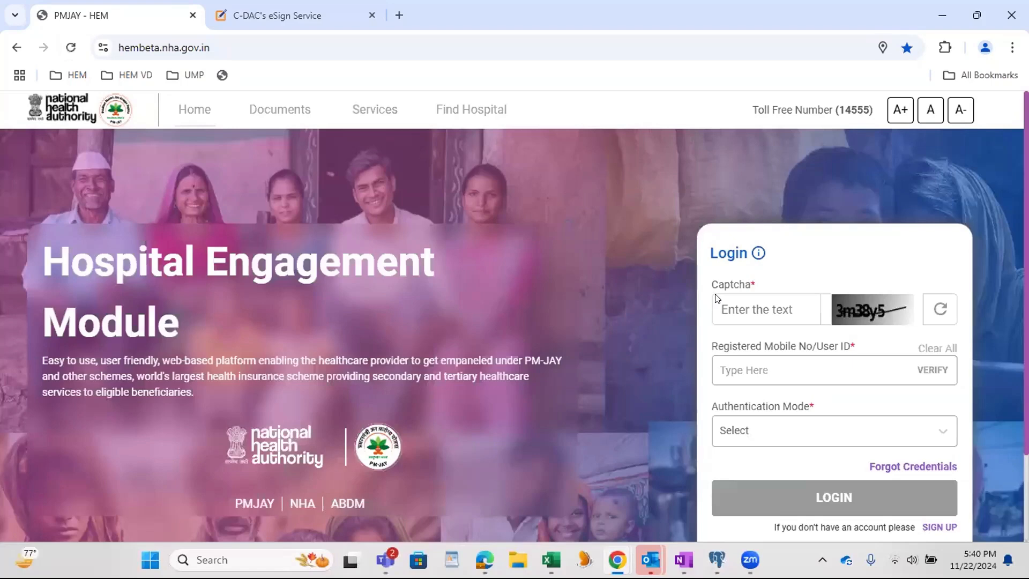
pyautogui.write('3m38y5')
pyautogui.press('Tab')
pyautogui.write('Raj')
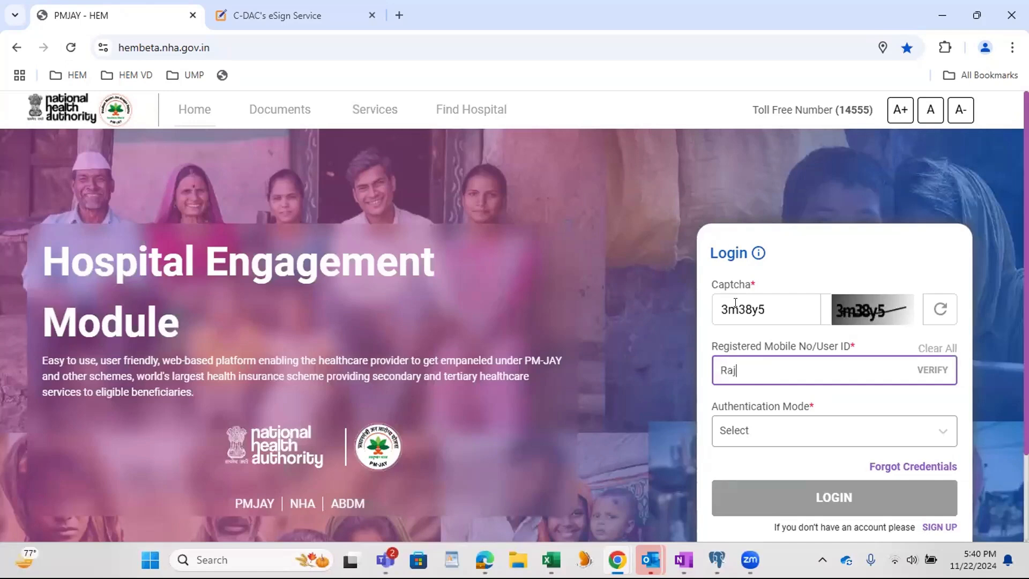
pyautogui.write('at@stage')
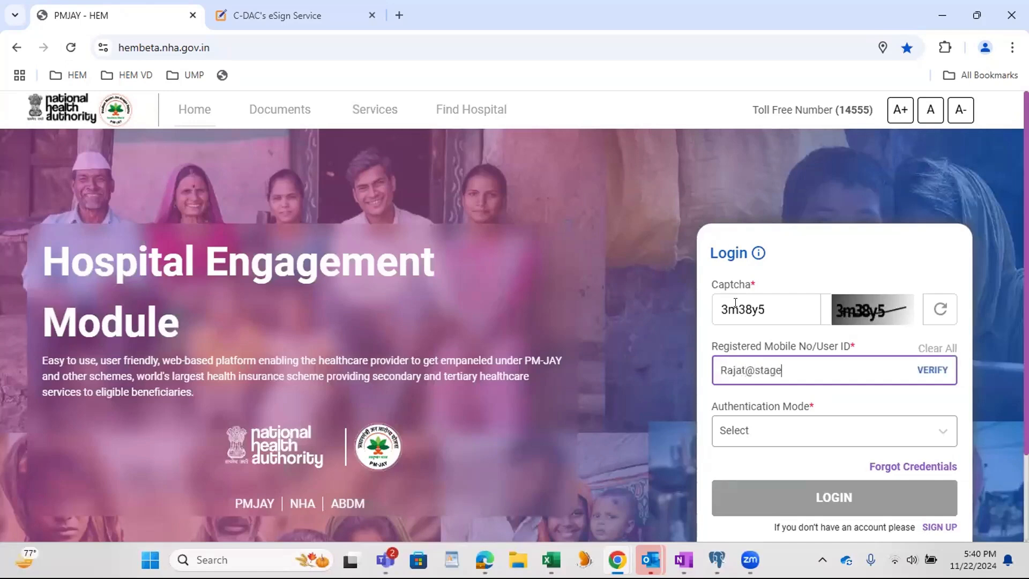
pyautogui.click(935, 370)
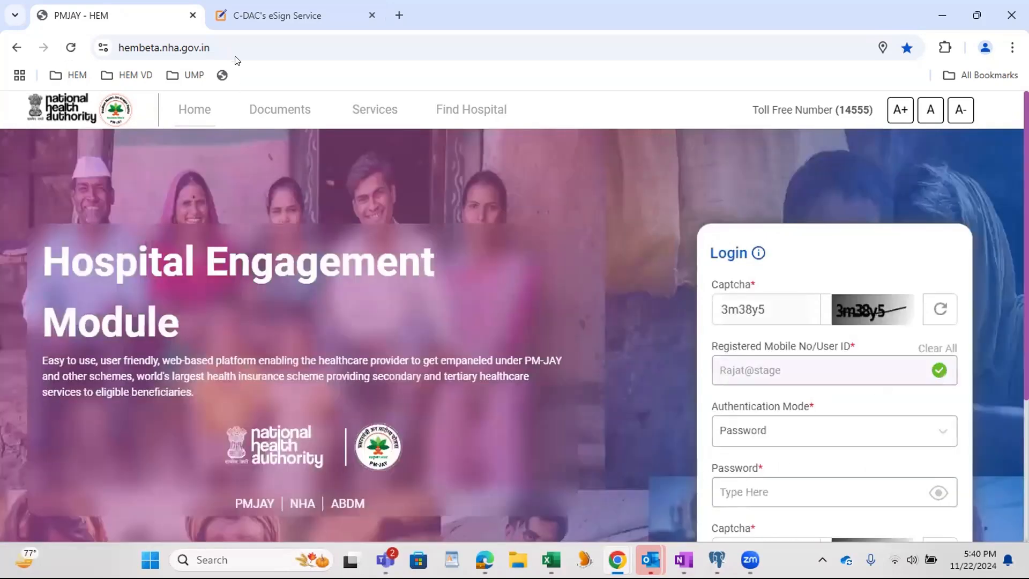
# Enter the account password and second captcha, then log in as hospital admin
pyautogui.click(755, 490)
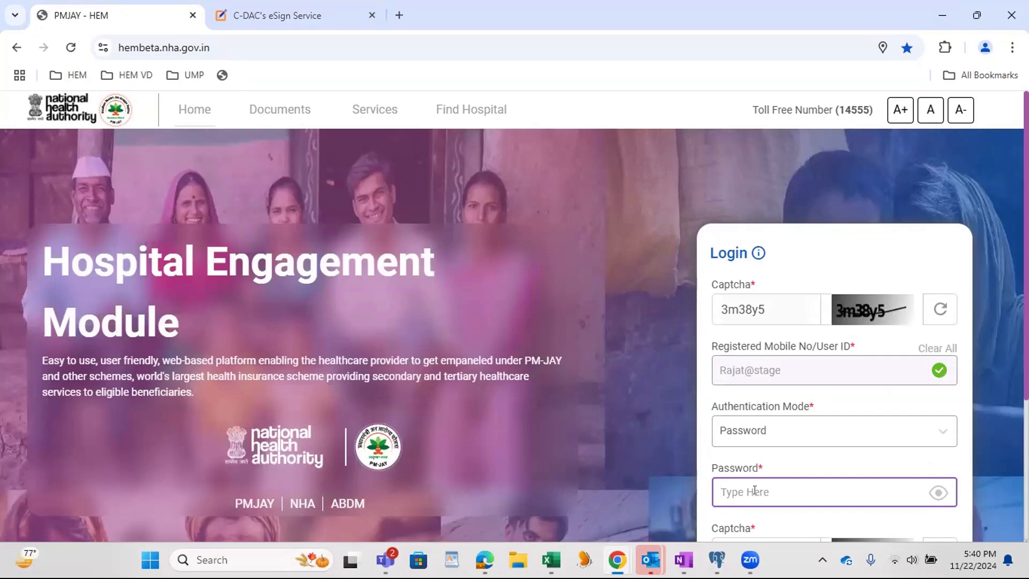
pyautogui.write('•••••••••')
pyautogui.press('Tab')
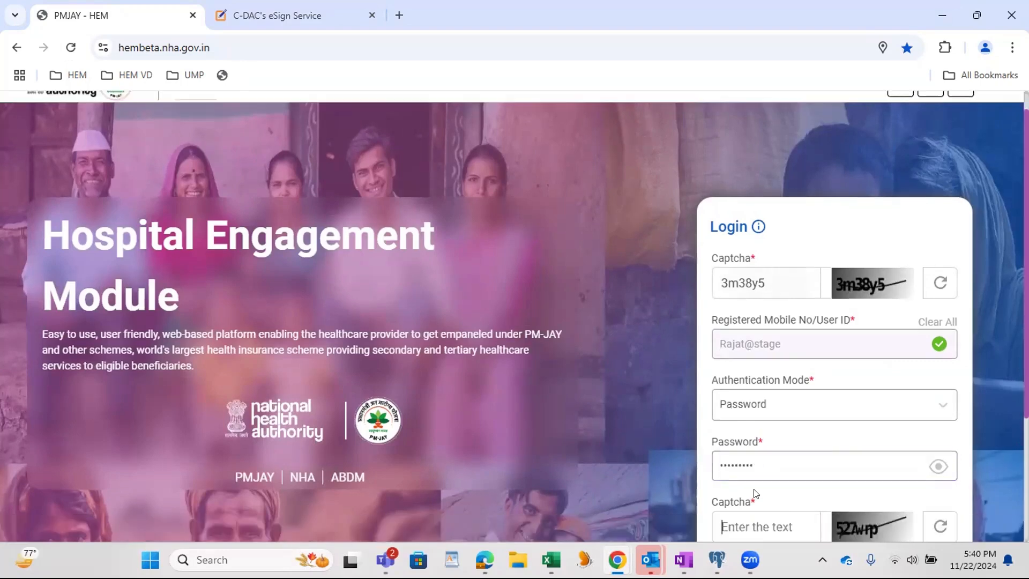
pyautogui.write('527')
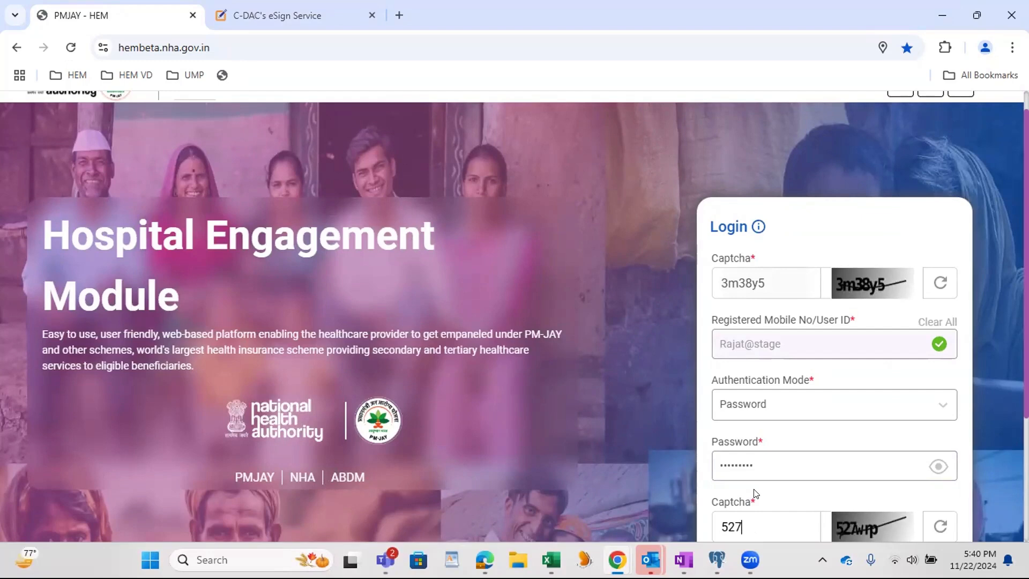
pyautogui.write('wrp')
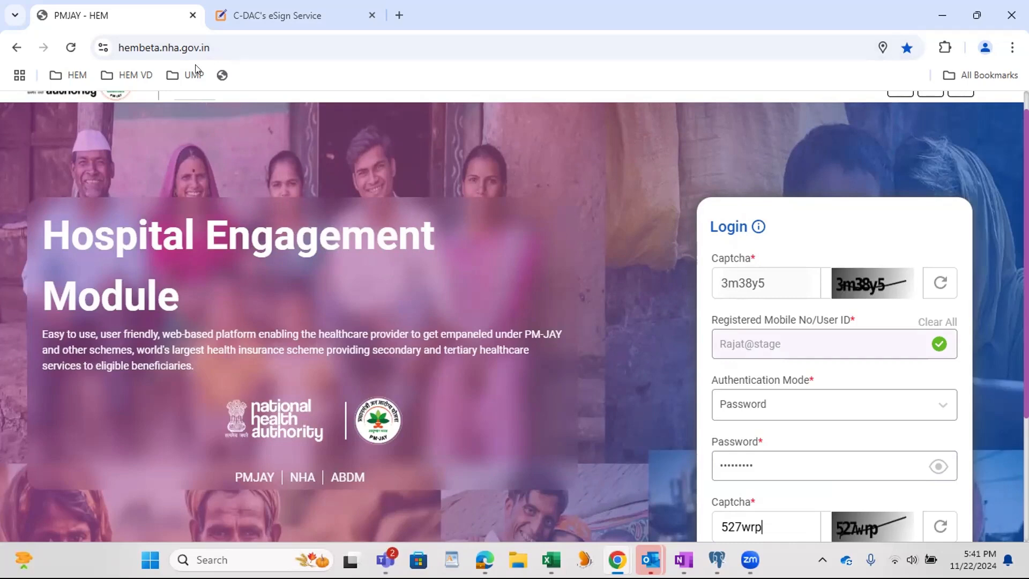
pyautogui.scroll(-3, 541, 365)
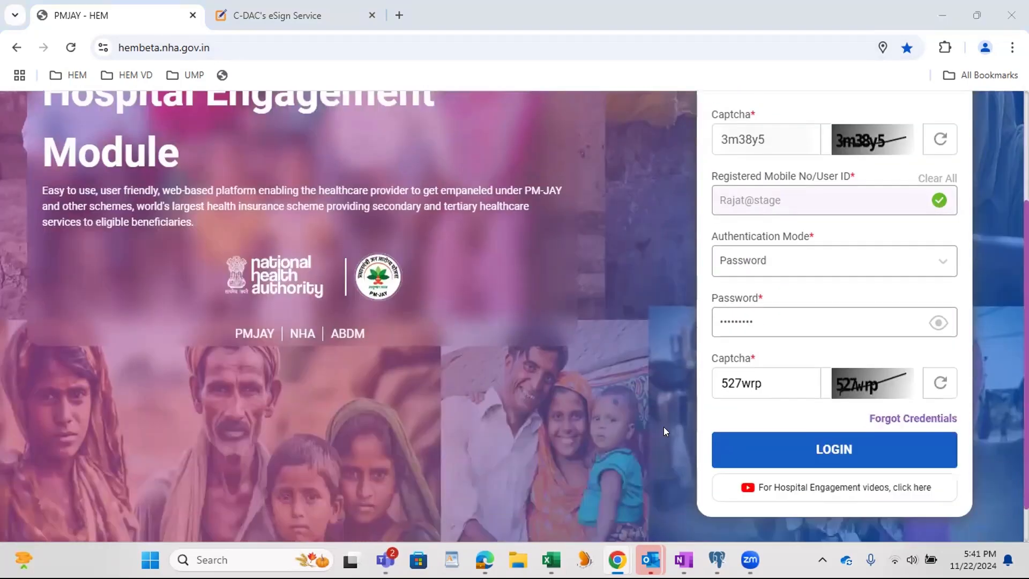
pyautogui.click(824, 443)
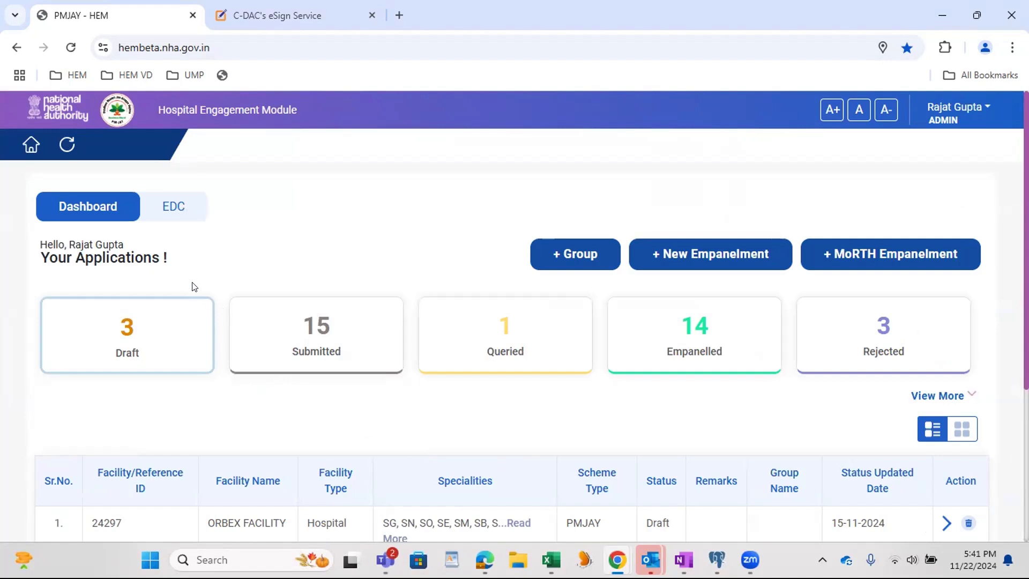
# Filter to Empanelled applications, point out CYBER HOSPITAL's approval remark, and open its dashboard
pyautogui.click(694, 335)
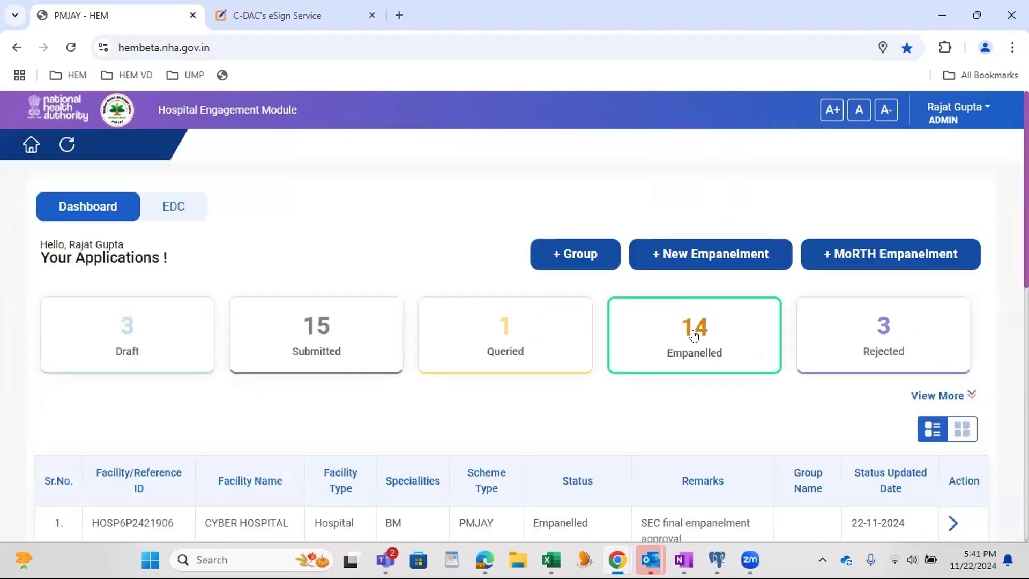
pyautogui.scroll(-3, 694, 335)
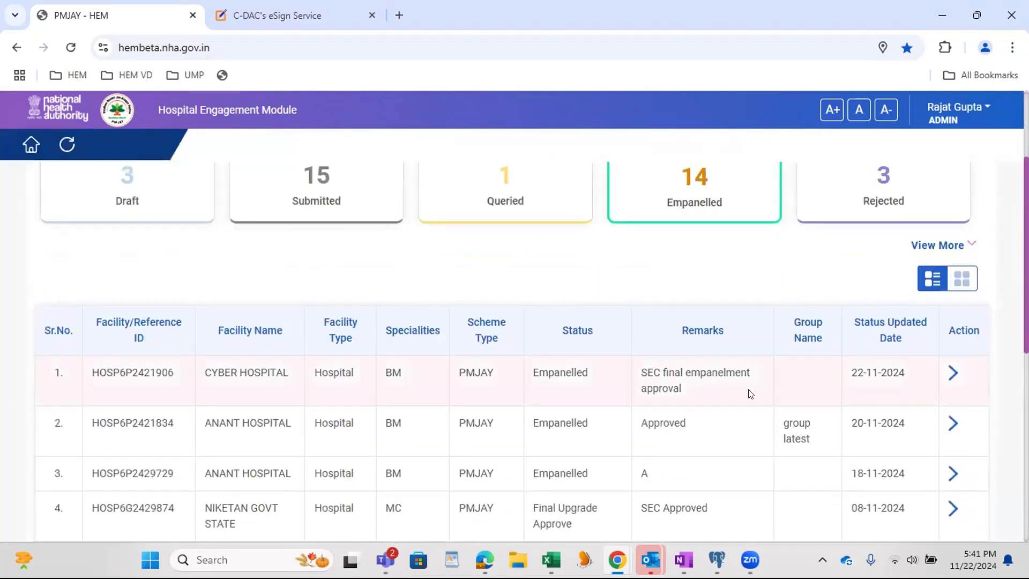
pyautogui.moveTo(94, 378); pyautogui.dragTo(574, 394)
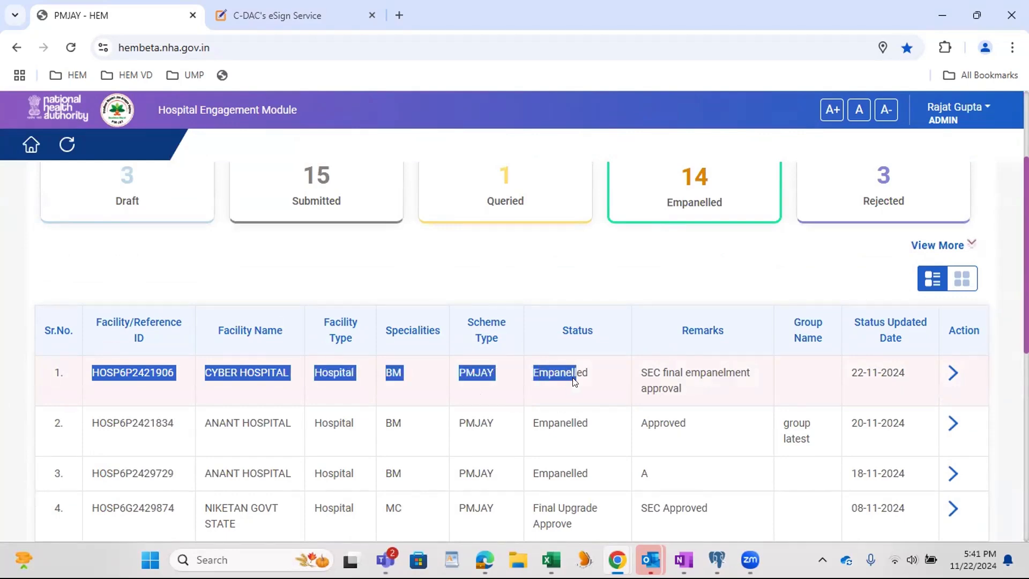
pyautogui.click(638, 379)
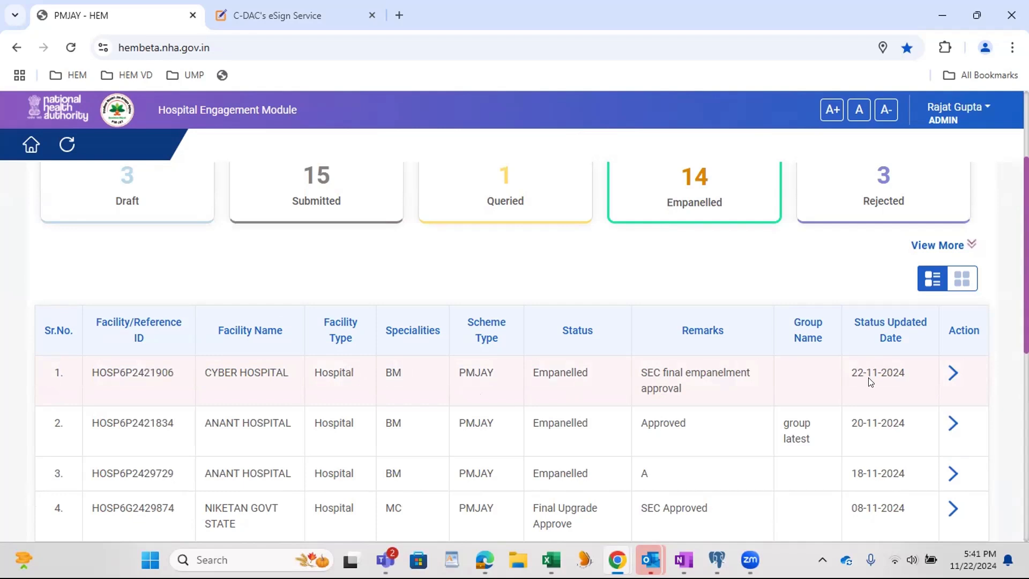
pyautogui.moveTo(692, 394); pyautogui.dragTo(656, 378)
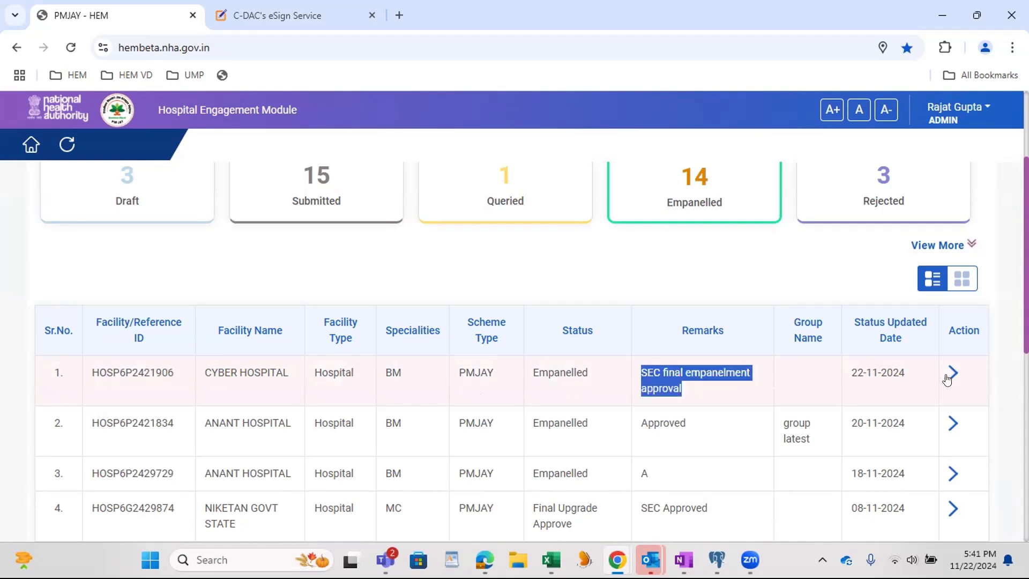
pyautogui.scroll(1, 948, 379)
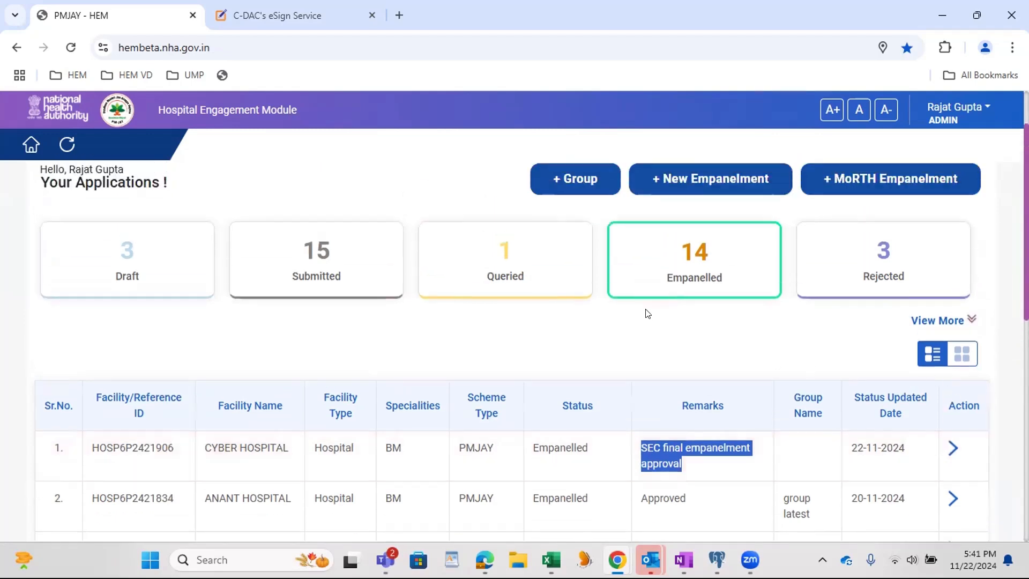
pyautogui.scroll(-2, 751, 321)
pyautogui.click(951, 298)
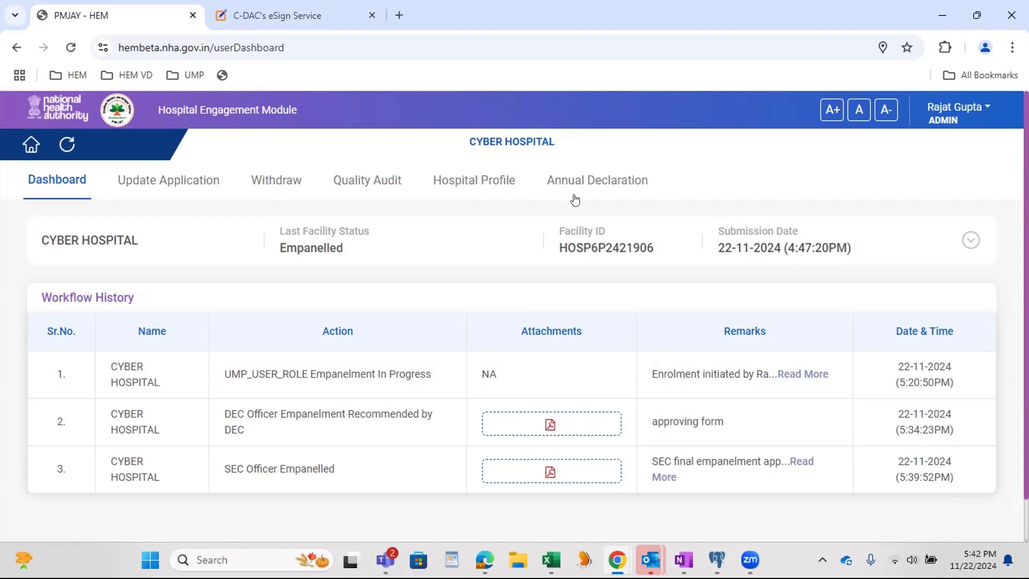
pyautogui.click(151, 190)
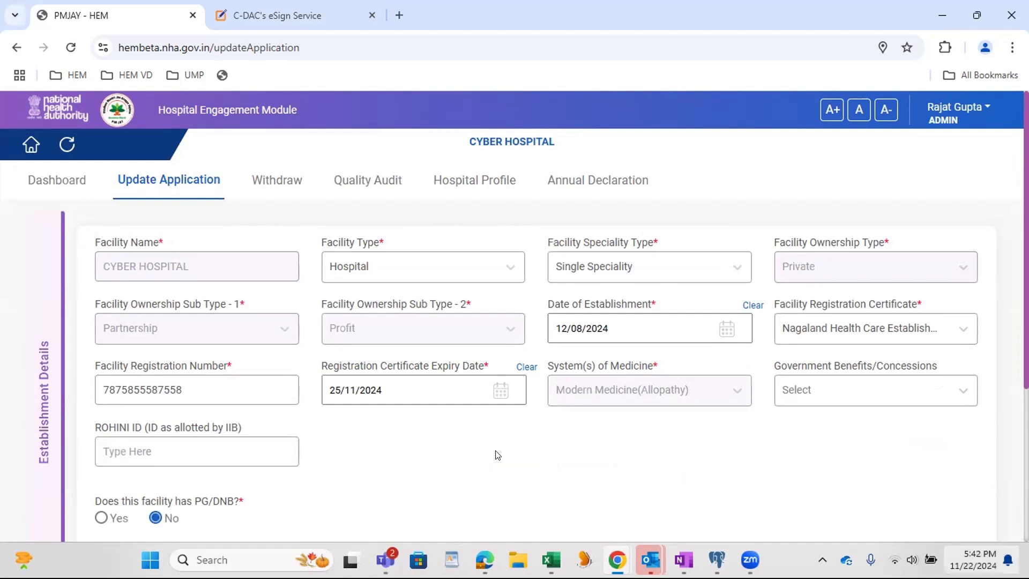
# Enter 'update' as the ROHINI ID and save the Establishment Details
pyautogui.scroll(-2, 394, 429)
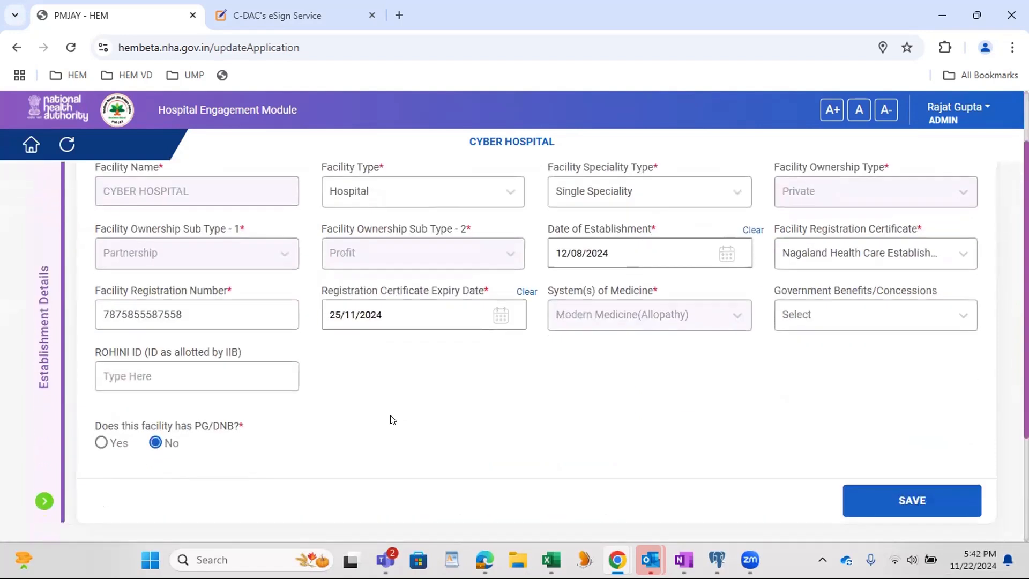
pyautogui.scroll(2, 381, 426)
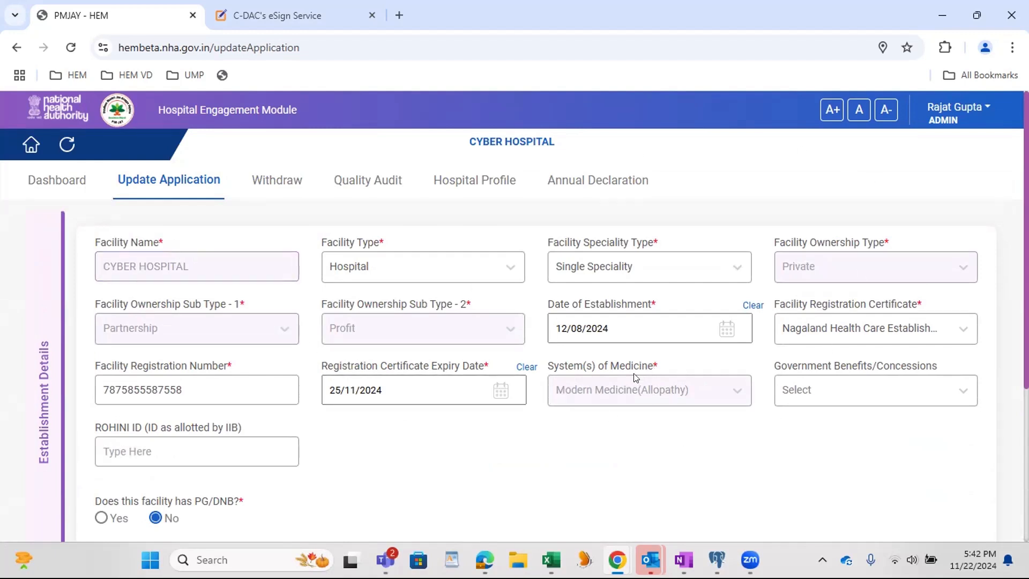
pyautogui.click(224, 396)
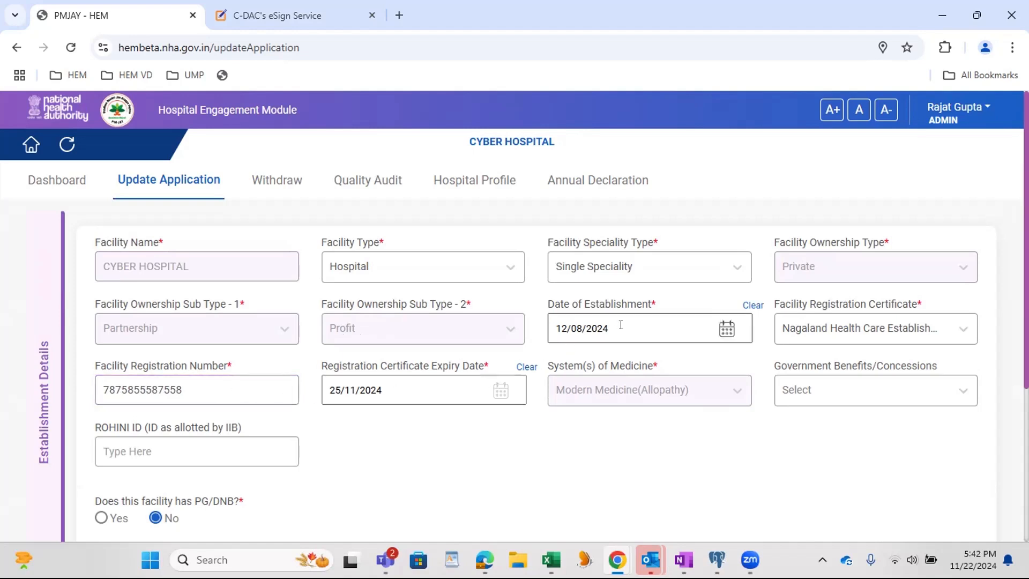
pyautogui.click(187, 454)
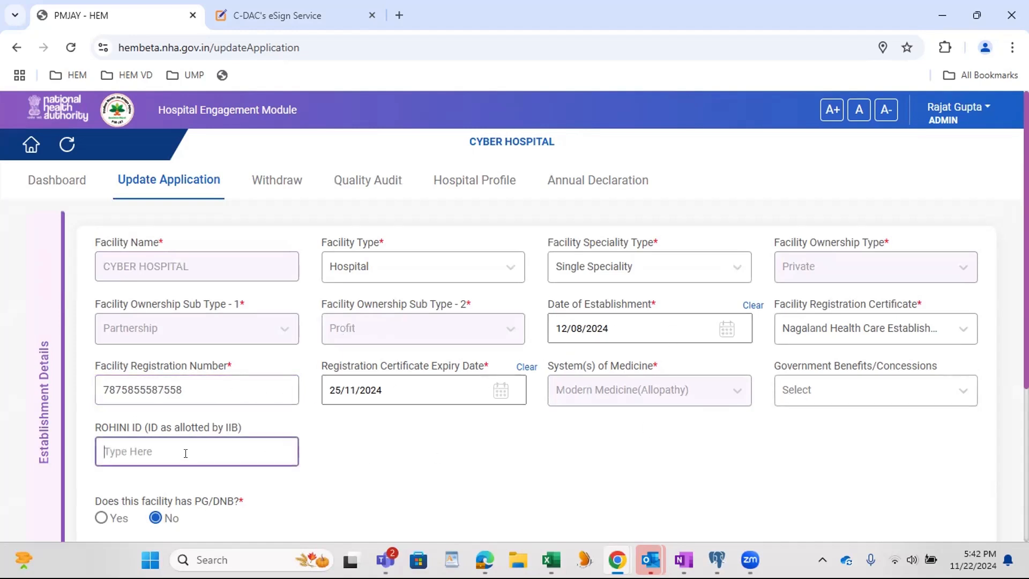
pyautogui.write('update')
pyautogui.click(445, 452)
pyautogui.scroll(-1, 789, 505)
pyautogui.click(862, 499)
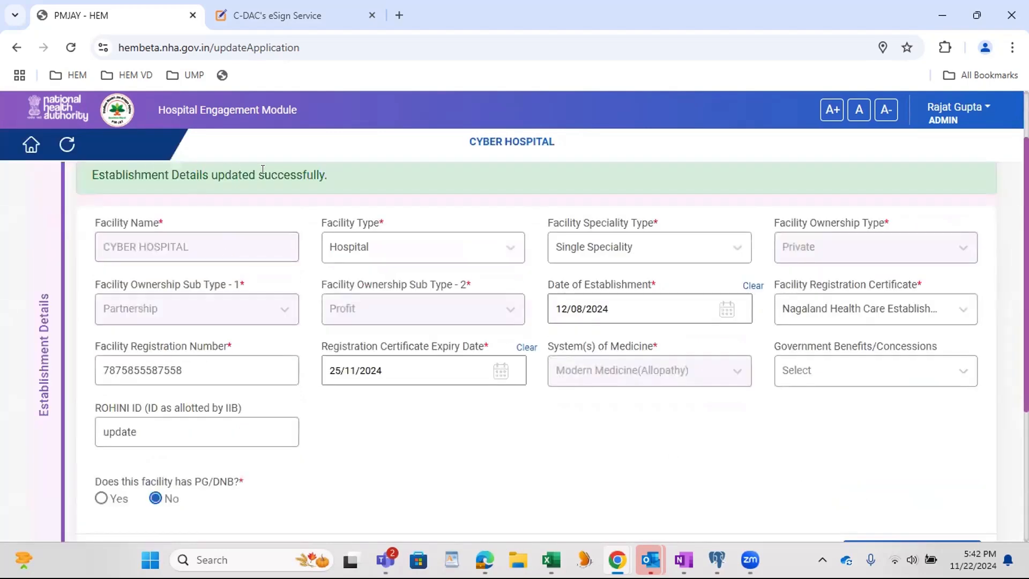
pyautogui.scroll(-4, 853, 354)
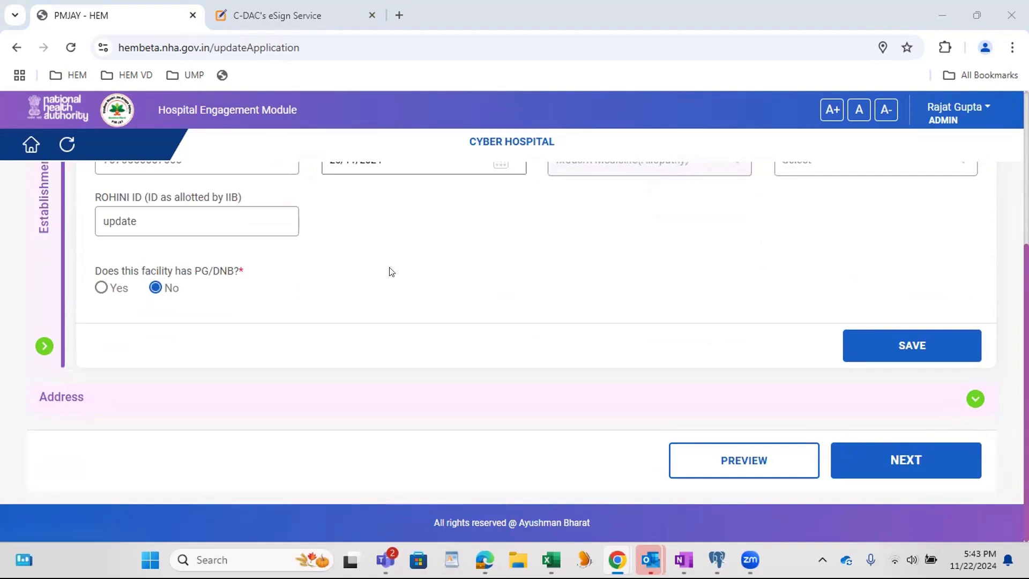
# Move through Facility Information and Documents to the Final Preview page
pyautogui.click(896, 460)
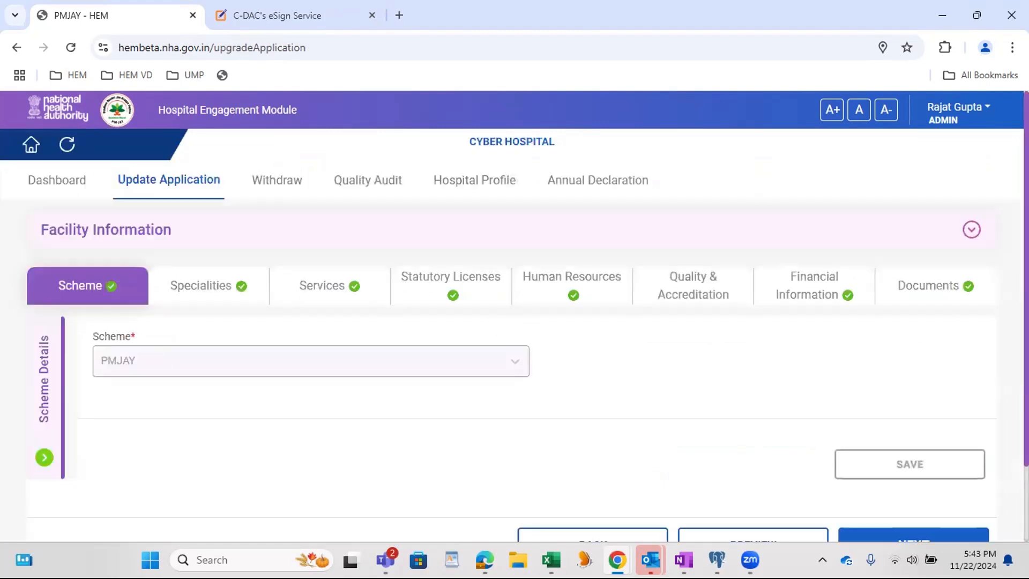
pyautogui.scroll(-2, 954, 276)
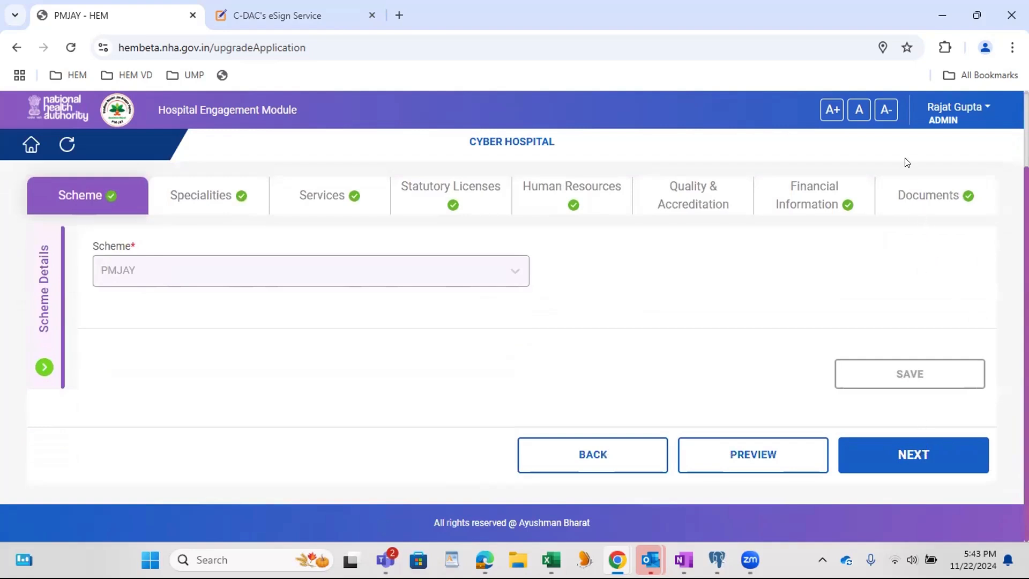
pyautogui.click(907, 208)
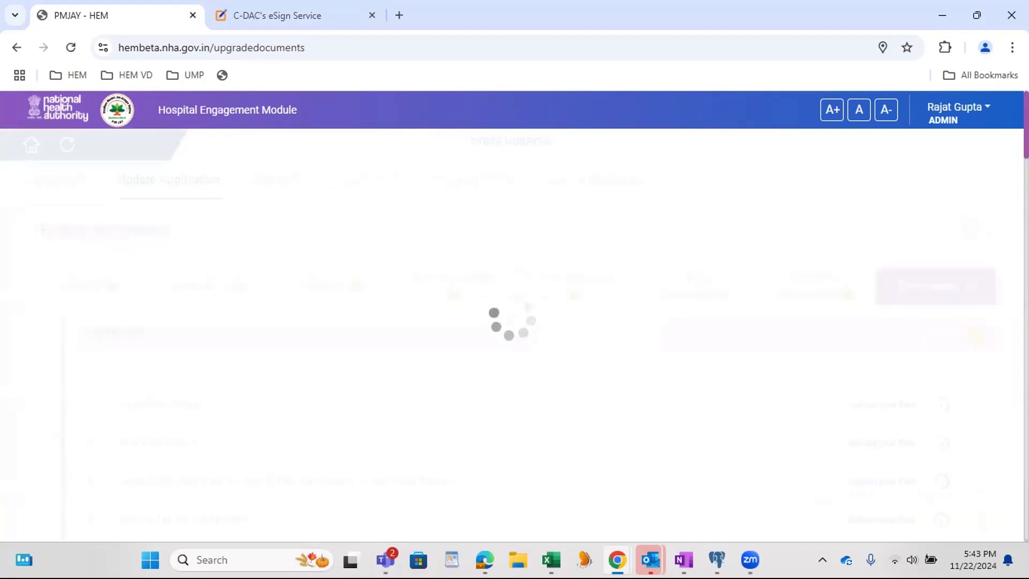
pyautogui.scroll(-20, 1008, 536)
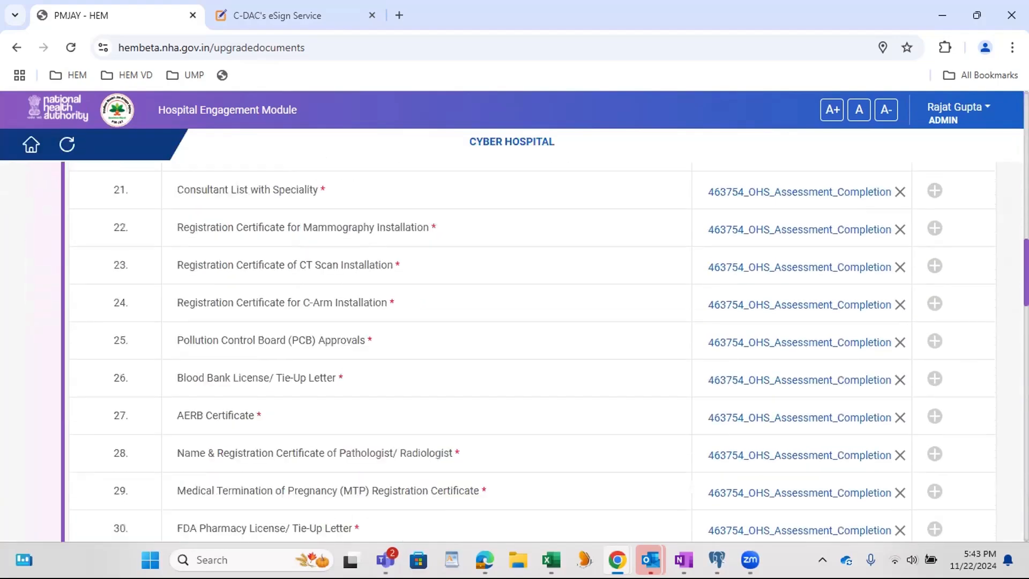
pyautogui.click(842, 469)
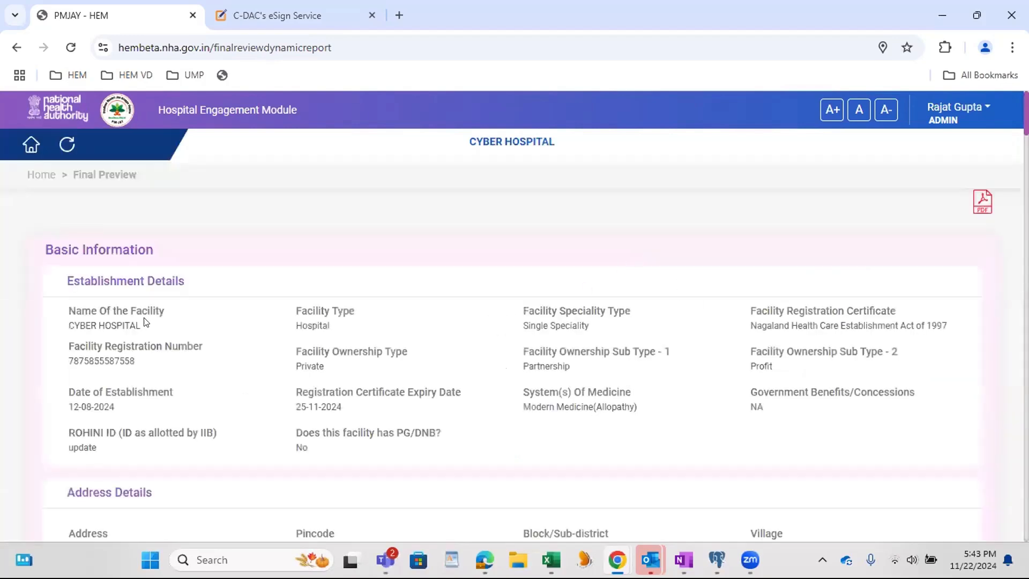
# Check the ROHINI ID 'update', accept the declaration, submit the update, and dismiss the success message
pyautogui.scroll(-7, 666, 298)
pyautogui.scroll(5, 207, 299)
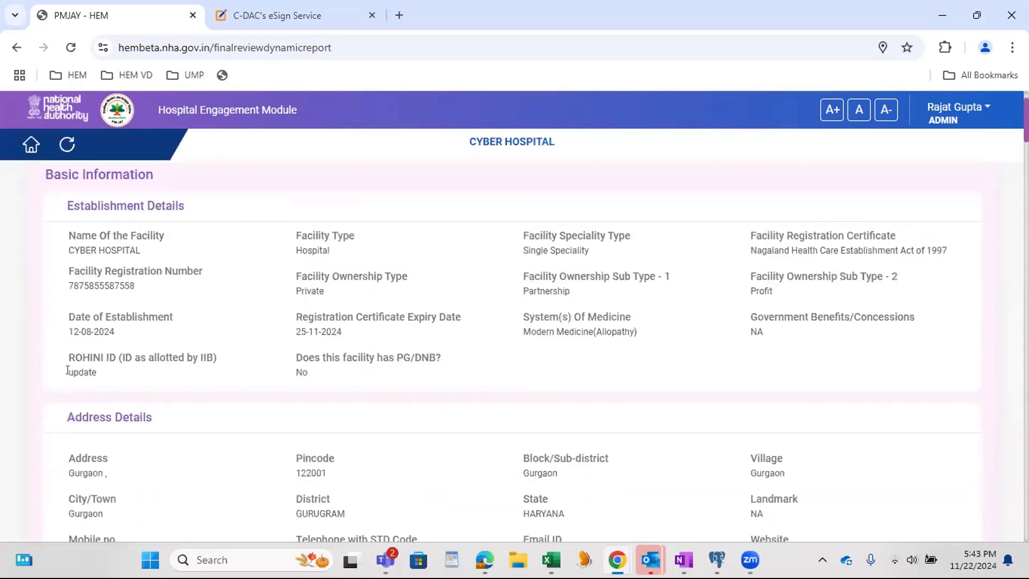
pyautogui.moveTo(68, 370); pyautogui.dragTo(91, 379)
pyautogui.scroll(-20, 95, 393)
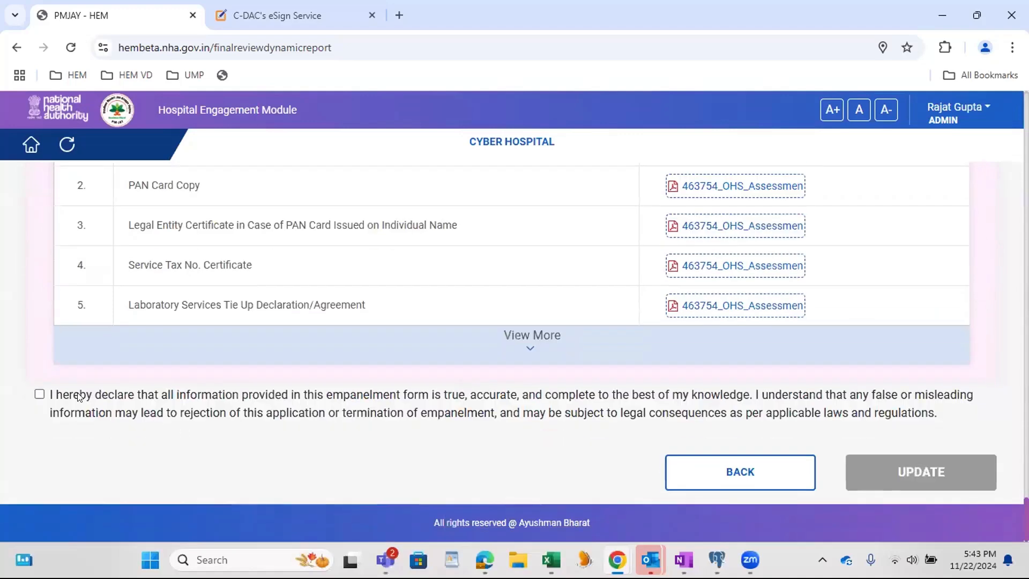
pyautogui.click(68, 405)
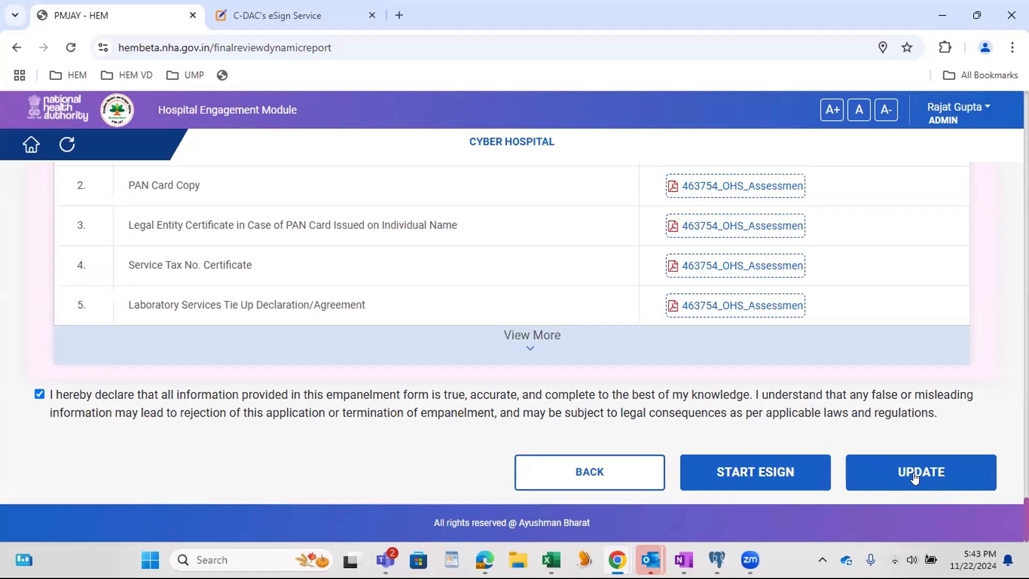
pyautogui.click(915, 478)
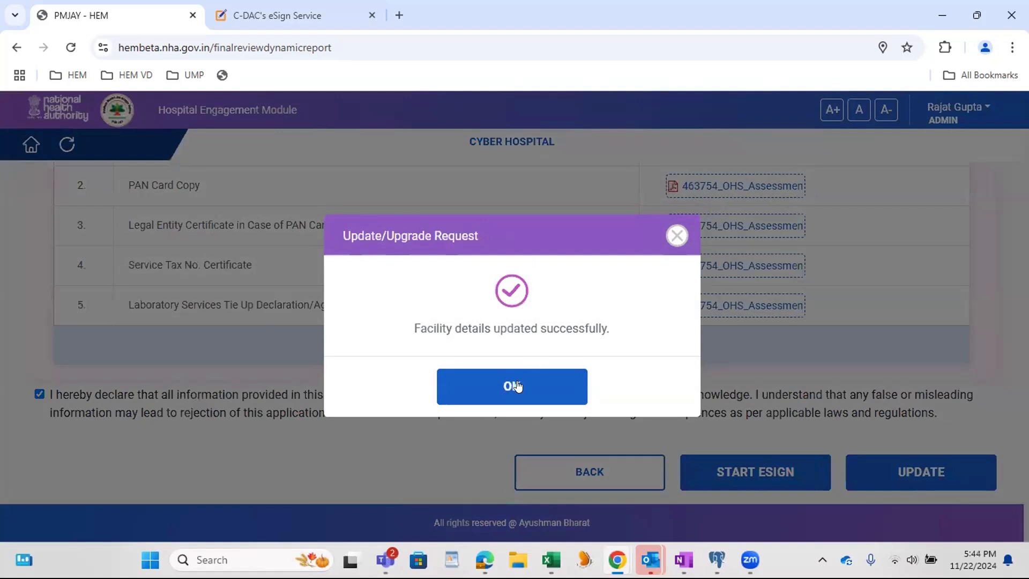
pyautogui.click(517, 386)
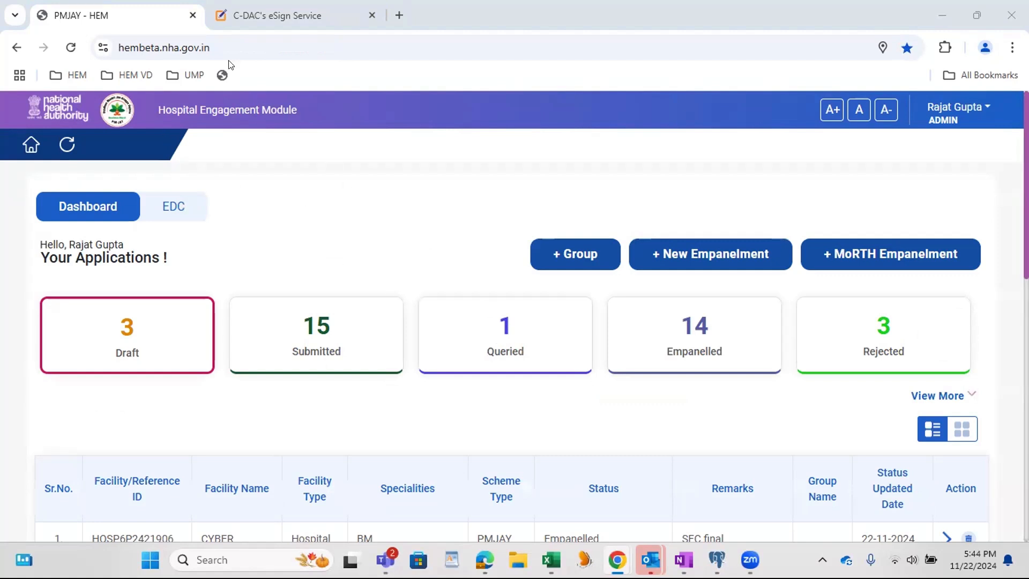
# Open CYBER HOSPITAL from the Empanelled list and start its Update Application form
pyautogui.click(698, 345)
pyautogui.scroll(-10, 728, 374)
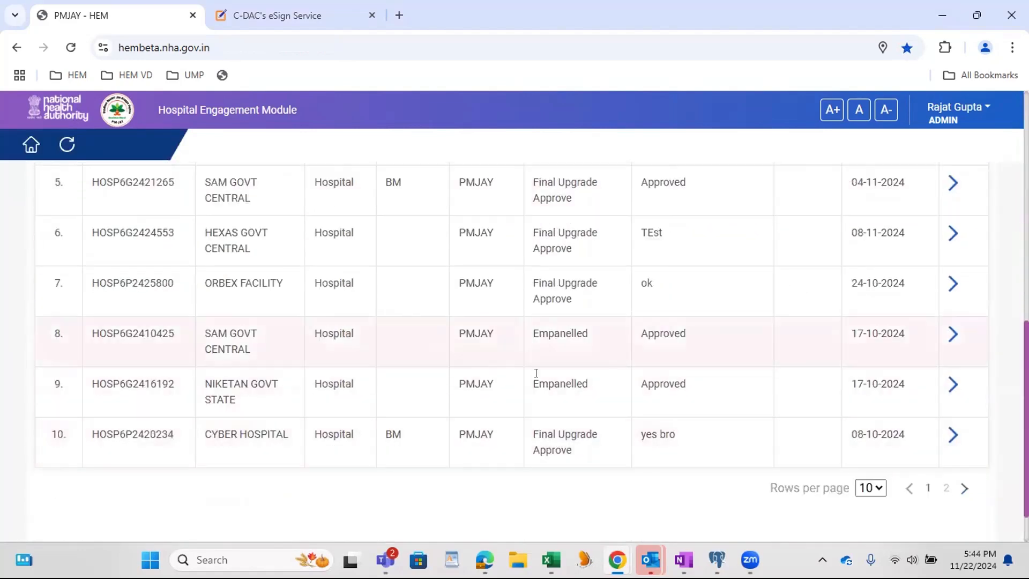
pyautogui.scroll(6, 466, 359)
pyautogui.click(234, 308)
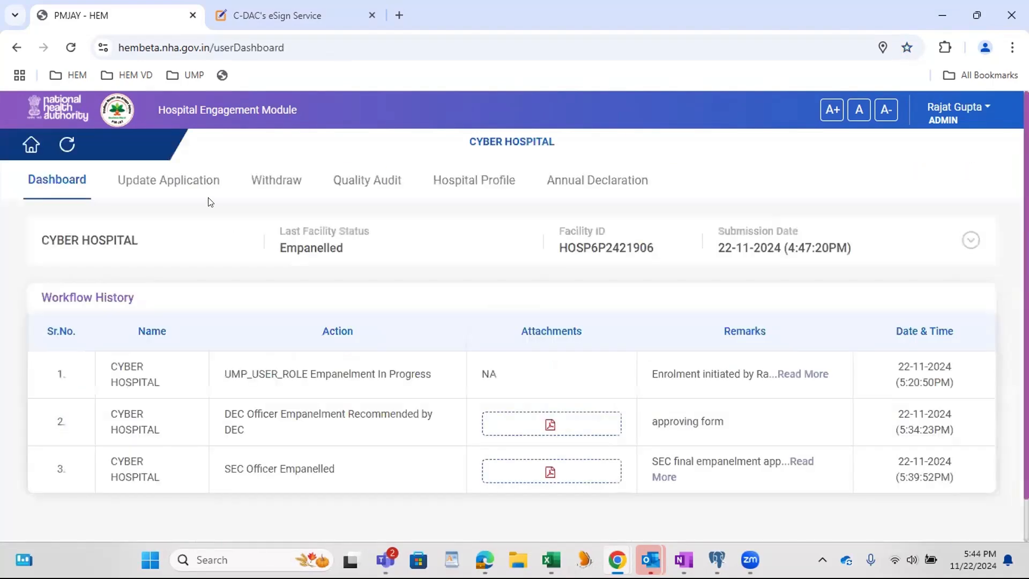
pyautogui.click(185, 181)
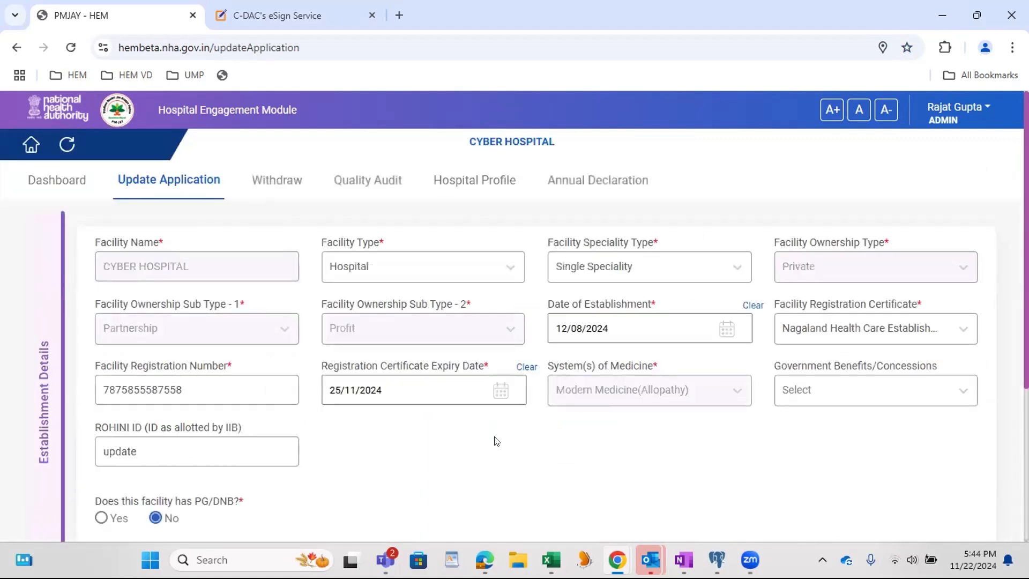
# Advance past the establishment details to the Financial Information section with bank details
pyautogui.scroll(-4, 496, 440)
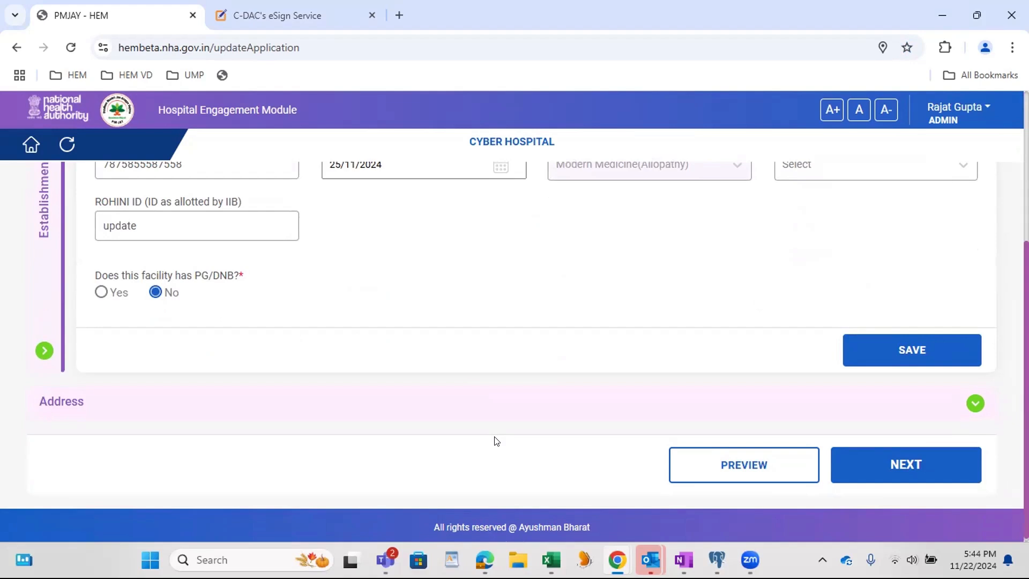
pyautogui.click(182, 62)
pyautogui.scroll(4, 454, 275)
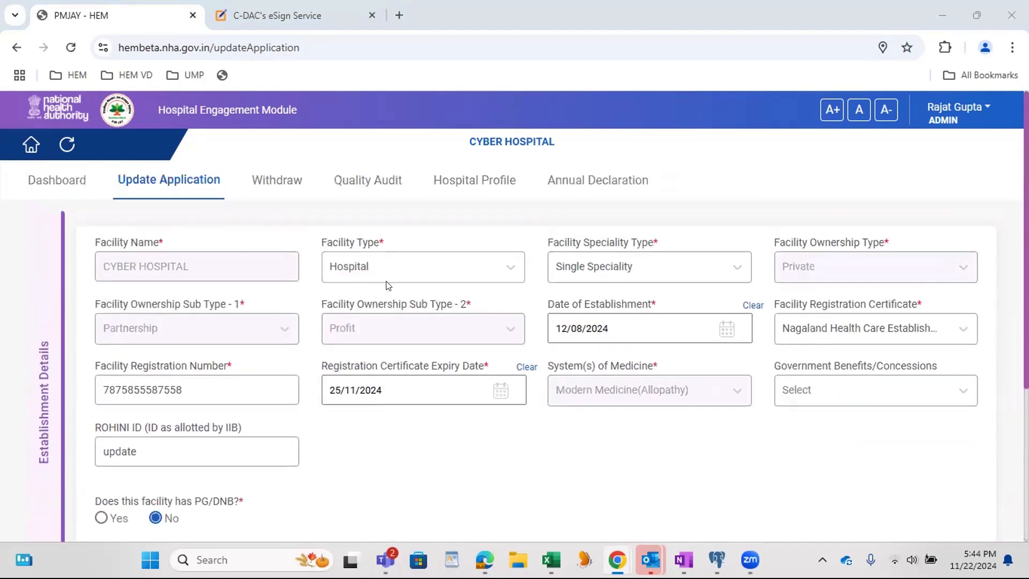
pyautogui.scroll(-3, 454, 312)
pyautogui.scroll(-2, 454, 313)
pyautogui.scroll(4, 475, 347)
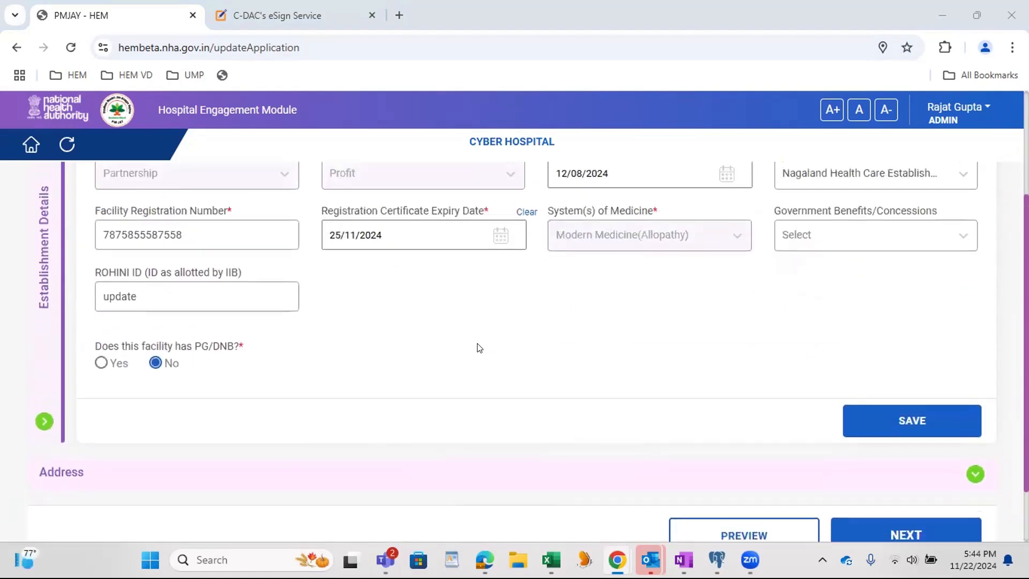
pyautogui.scroll(-2, 479, 348)
pyautogui.click(865, 537)
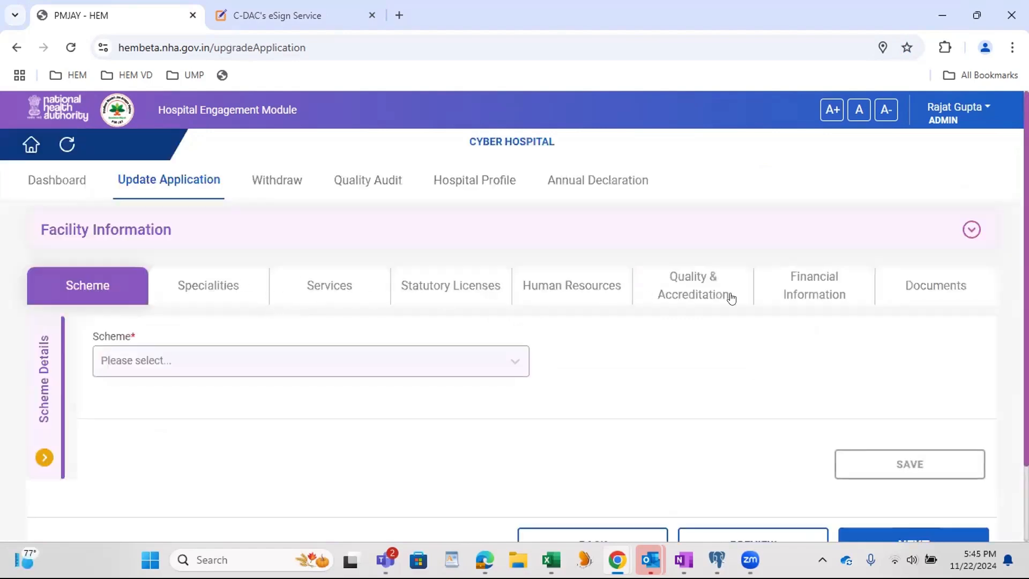
pyautogui.click(802, 296)
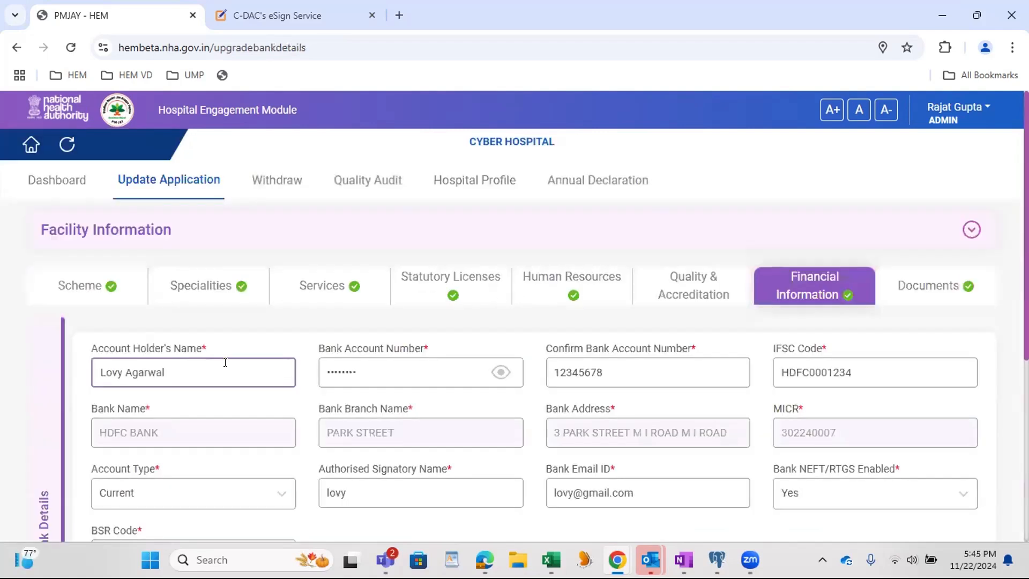
# Append 'upgrade' to the bank account holder's name
pyautogui.scroll(-1, 221, 358)
pyautogui.click(200, 298)
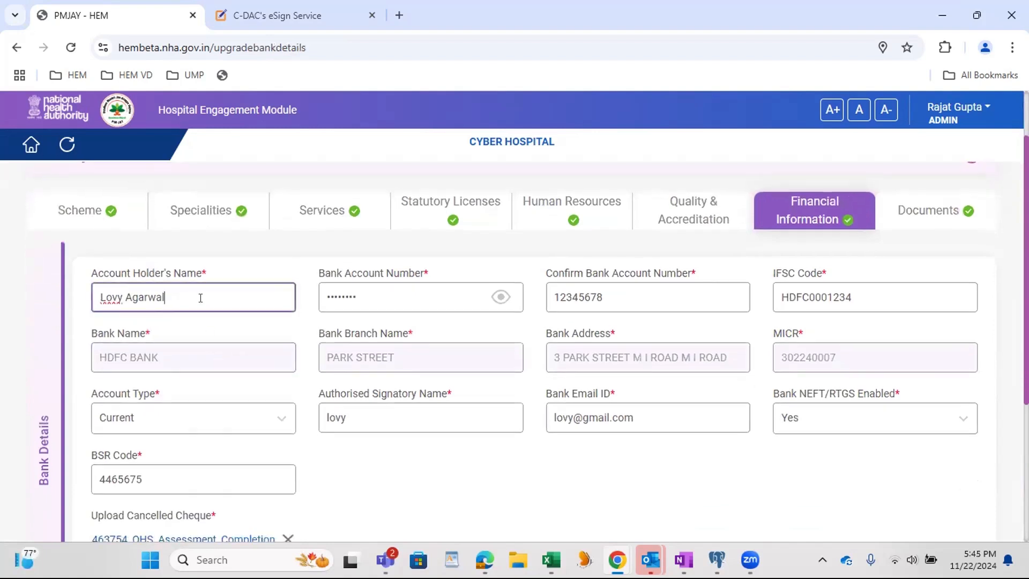
pyautogui.write('upgrade')
pyautogui.doubleClick(201, 298)
pyautogui.click(429, 416)
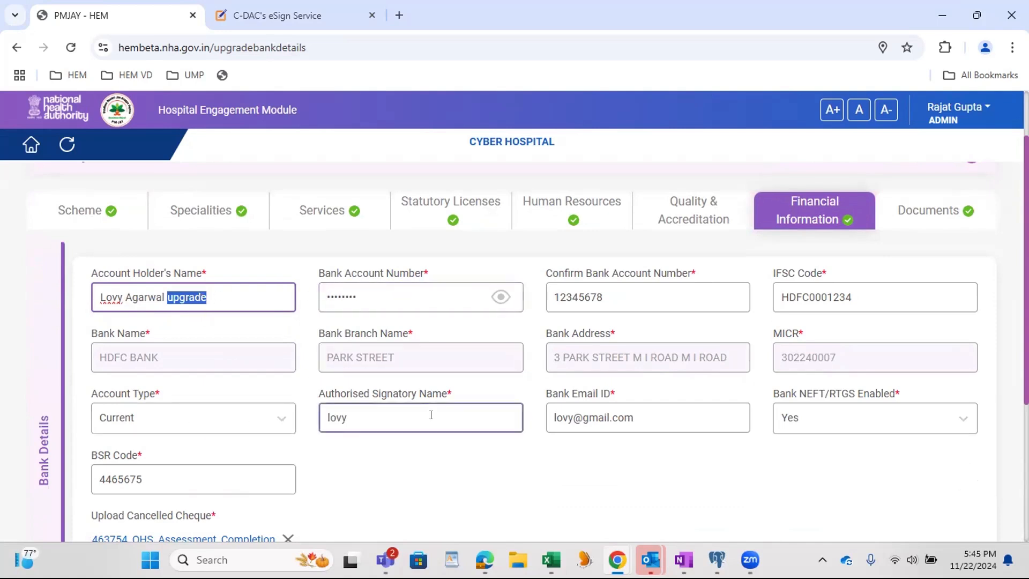
# Add '_upgrade' to the bank email ID, save the financial details, and continue to Documents
pyautogui.click(587, 420)
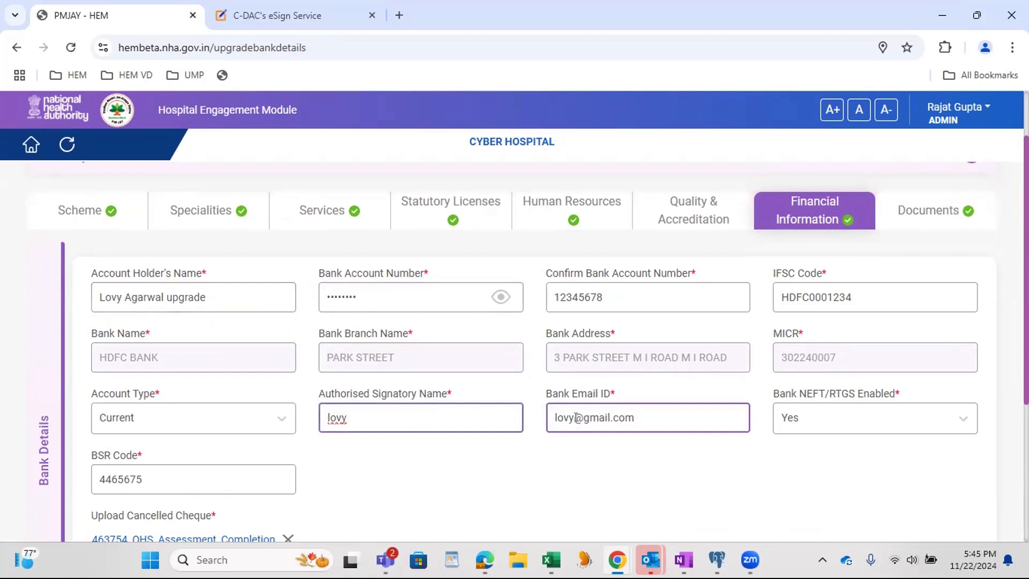
pyautogui.write('_upgrade')
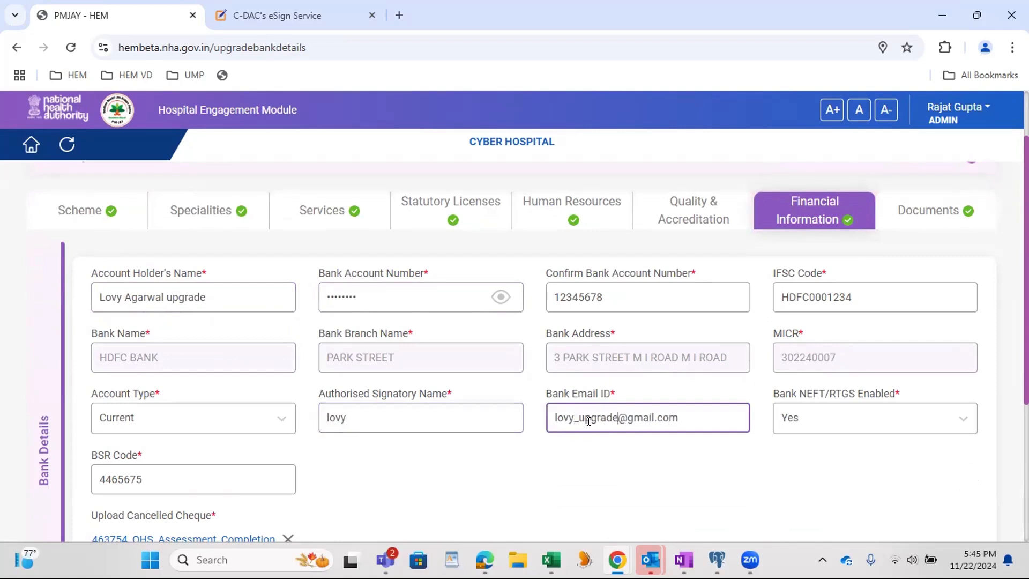
pyautogui.click(586, 458)
pyautogui.scroll(-2, 586, 458)
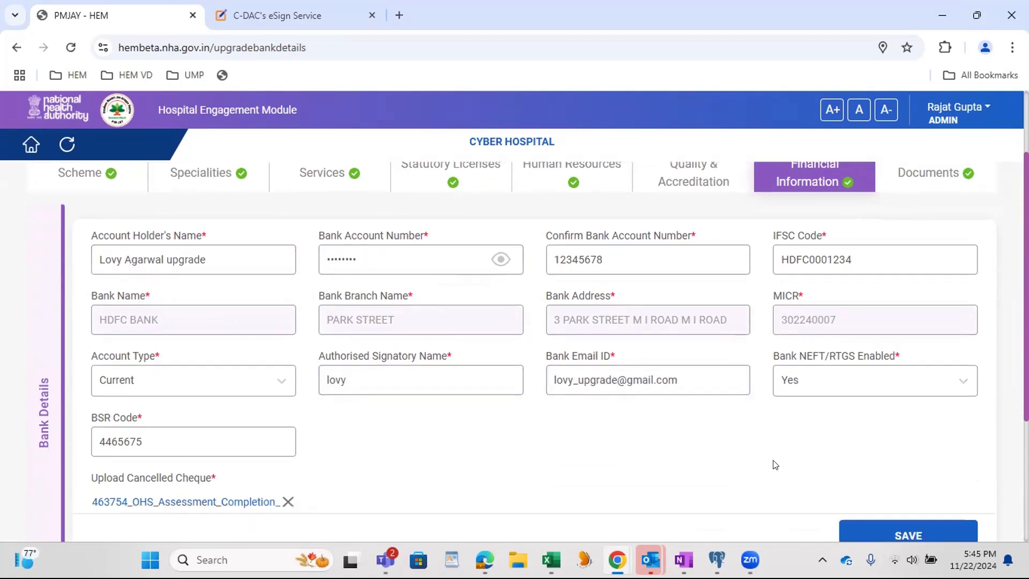
pyautogui.click(860, 503)
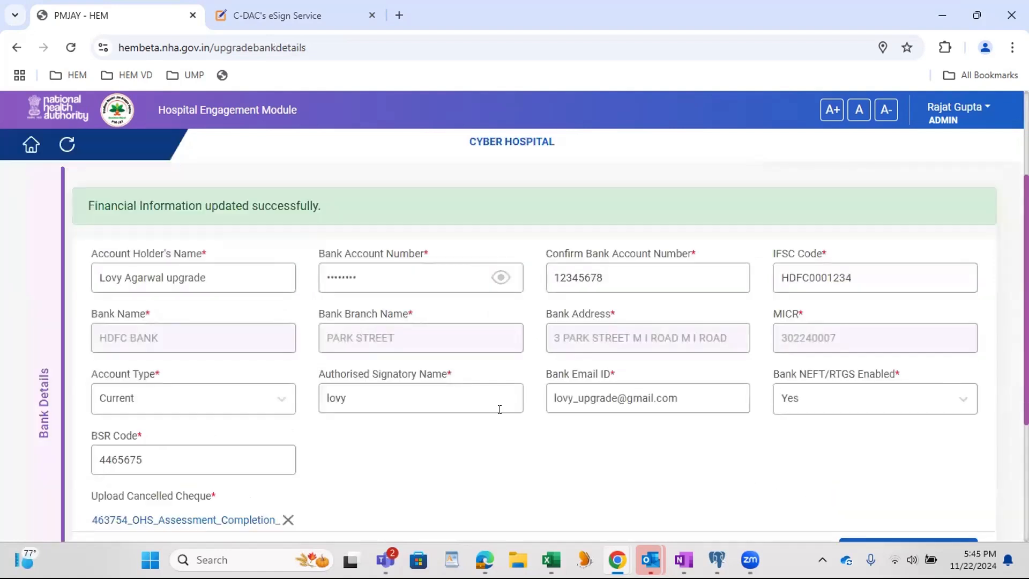
pyautogui.scroll(-3, 608, 275)
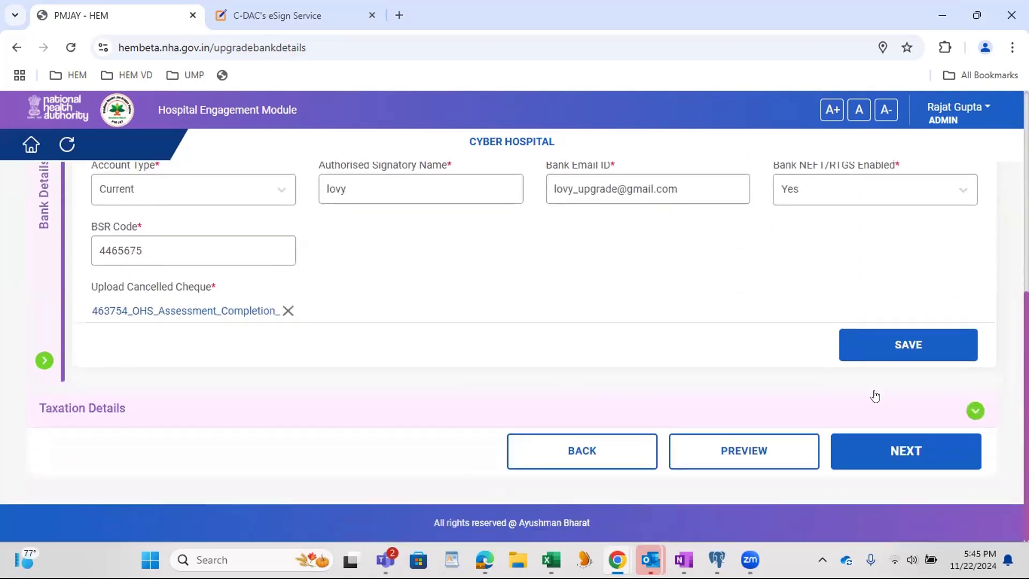
pyautogui.click(889, 447)
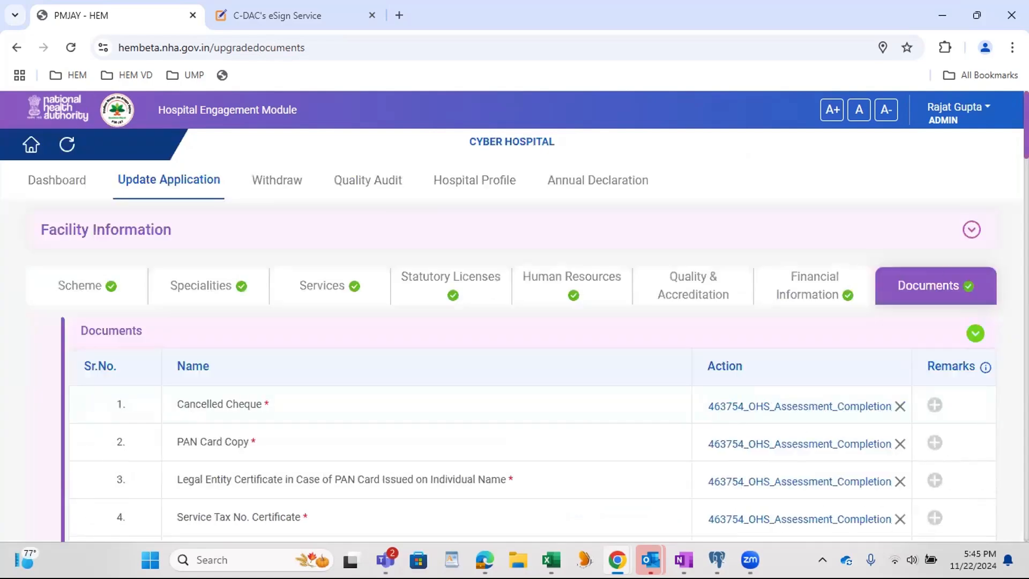
# On the final review page, accept the accuracy declaration and submit CYBER HOSPITAL's upgrade request
pyautogui.scroll(-20, 954, 533)
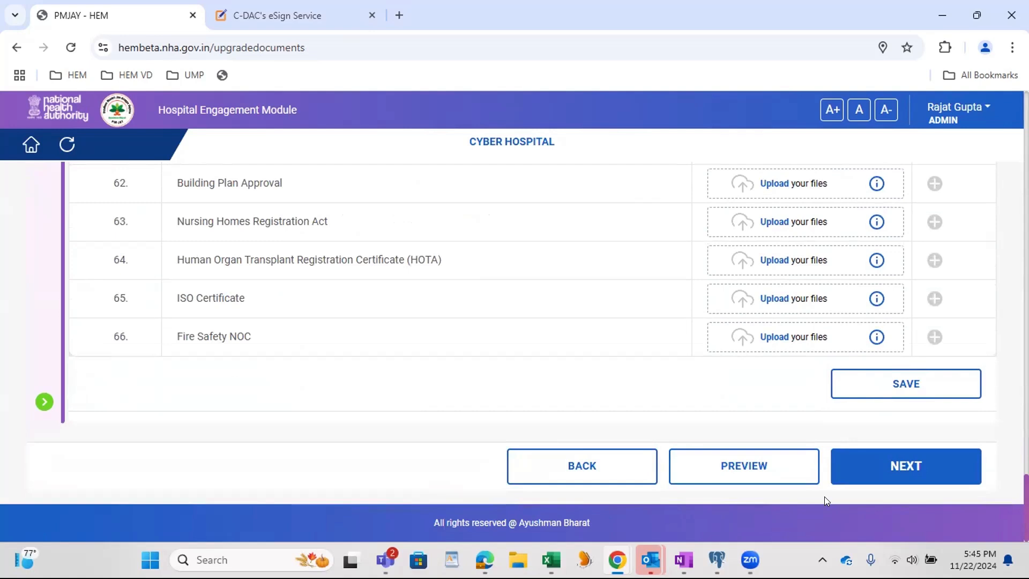
pyautogui.click(873, 478)
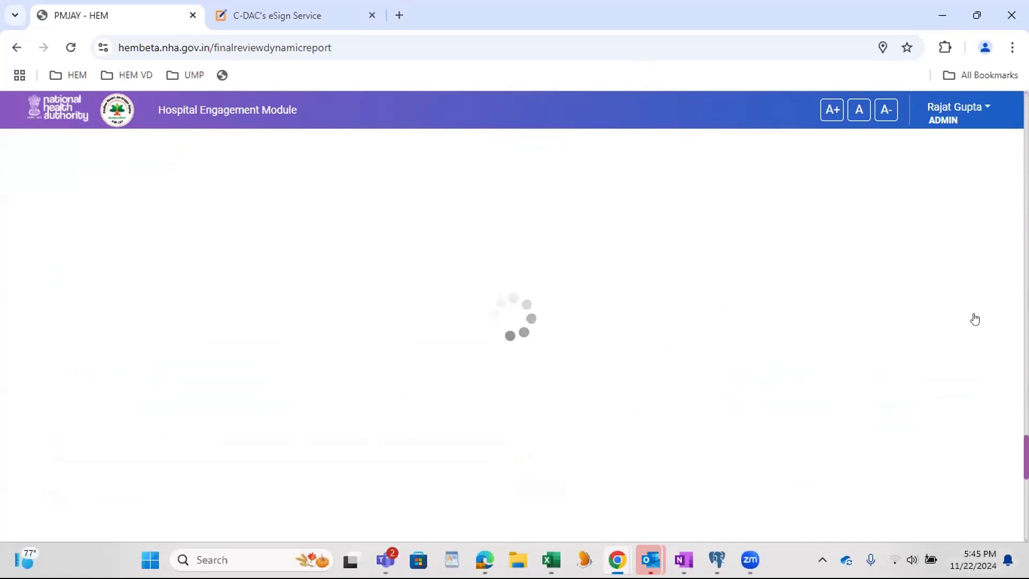
pyautogui.scroll(-7, 975, 322)
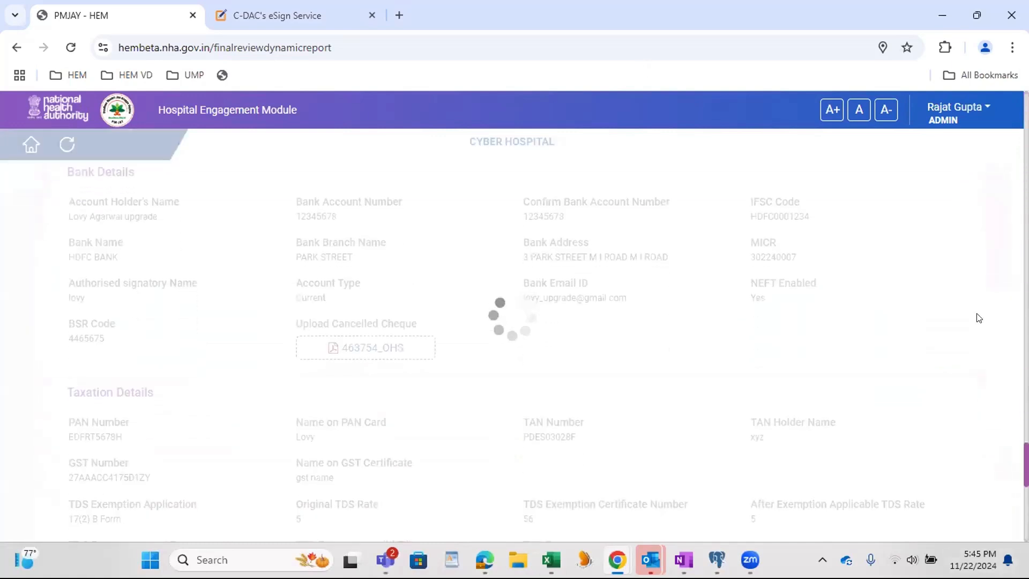
pyautogui.scroll(-3, 972, 330)
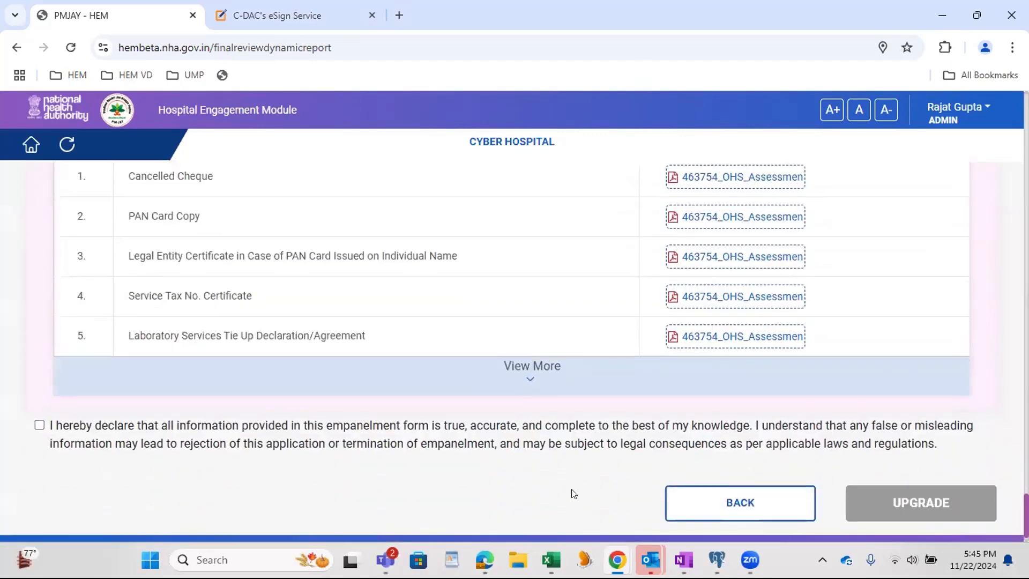
pyautogui.click(39, 425)
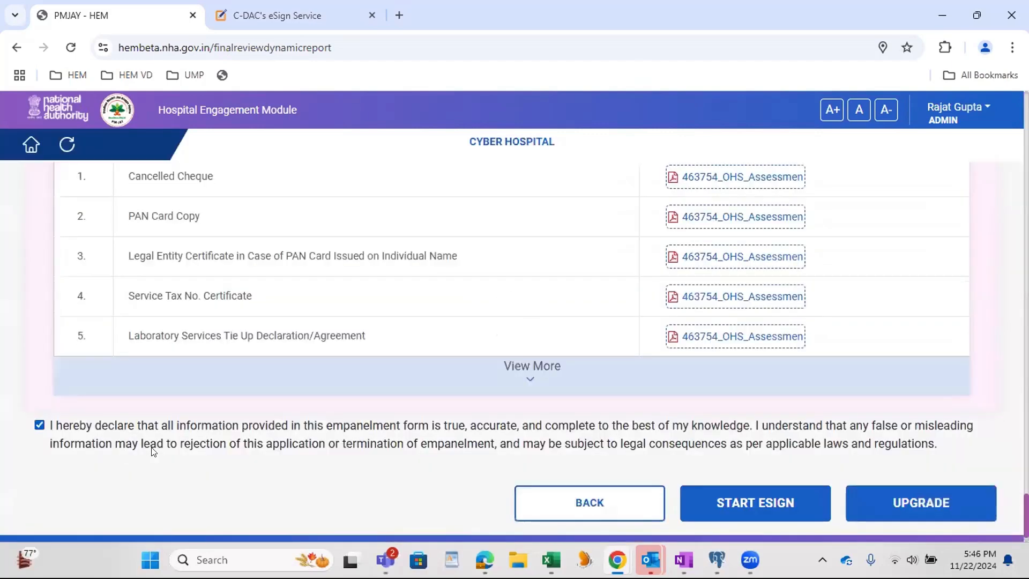
pyautogui.click(926, 510)
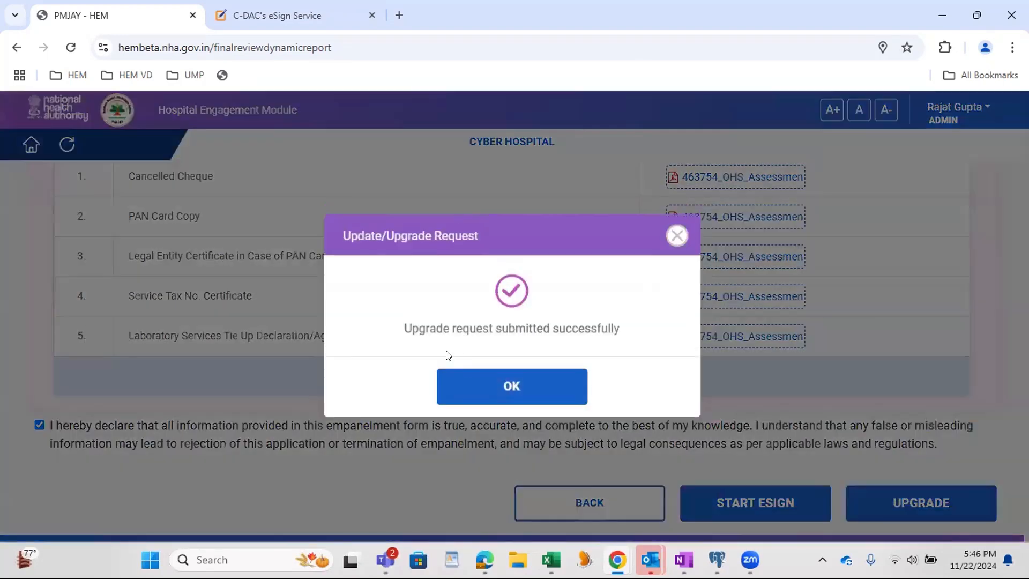
pyautogui.click(538, 394)
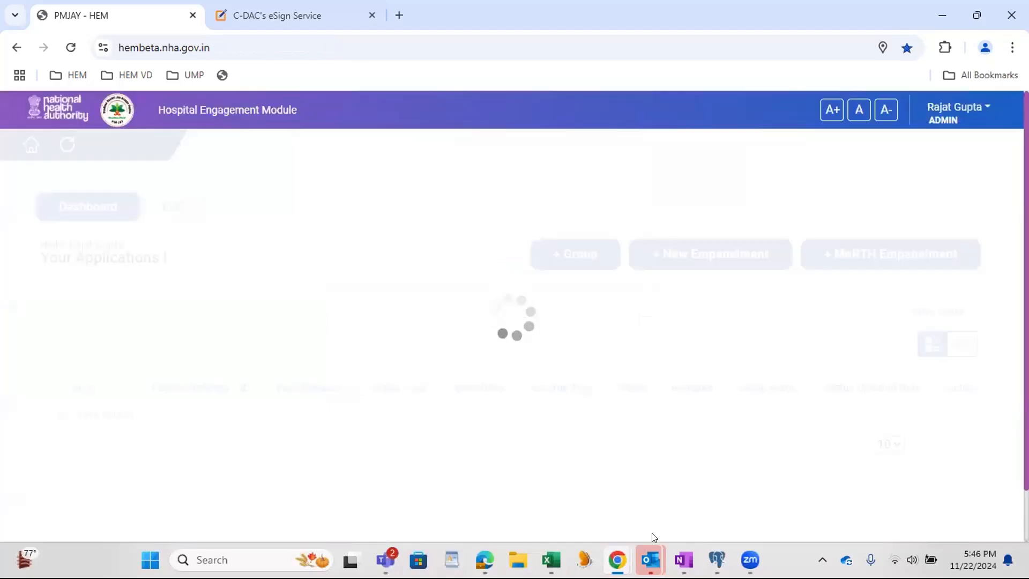
# In the DEC officer's incognito window, reload and browse both pages of the Pending-DEC worklist
pyautogui.moveTo(617, 560)
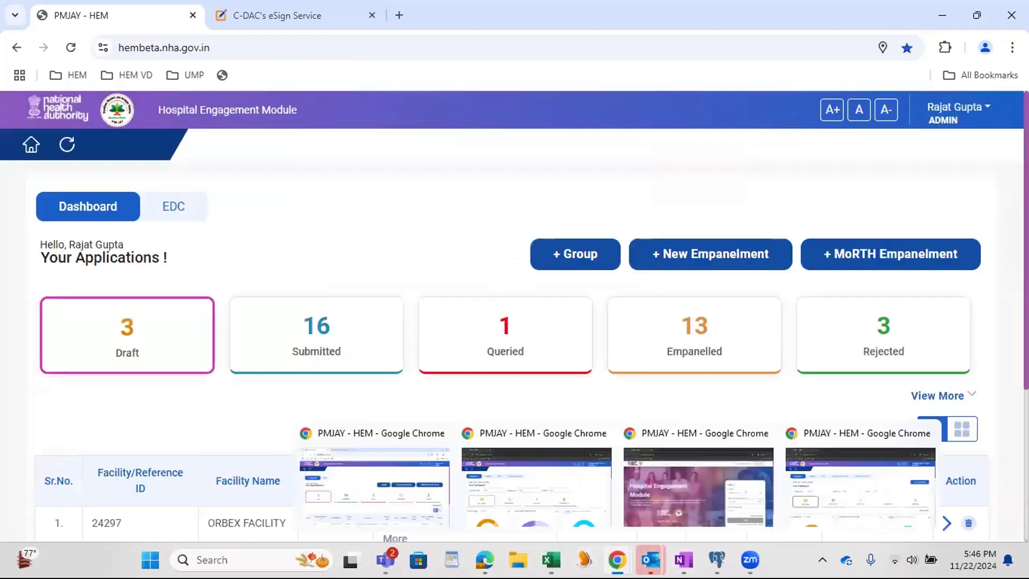
pyautogui.click(509, 494)
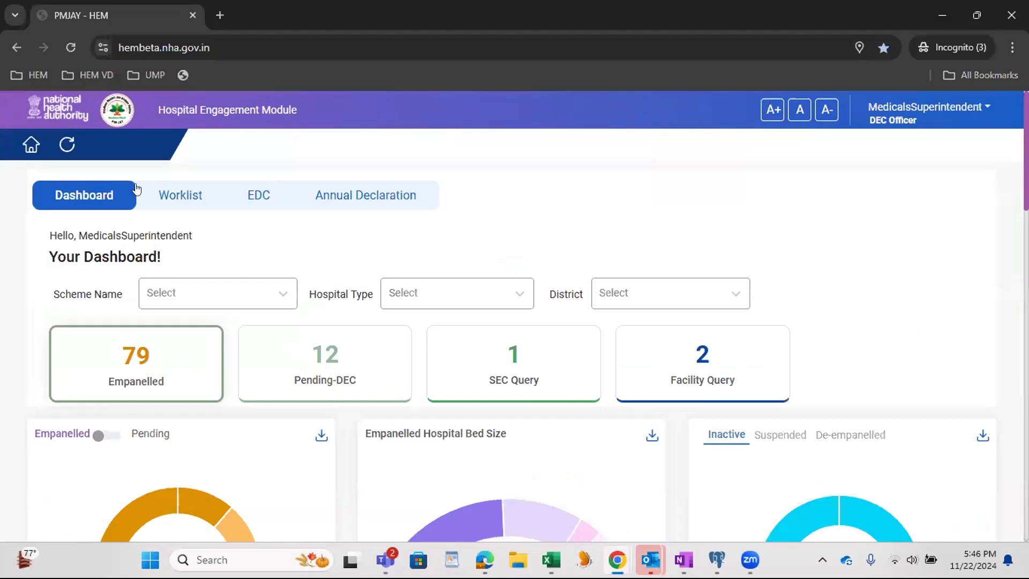
pyautogui.click(66, 146)
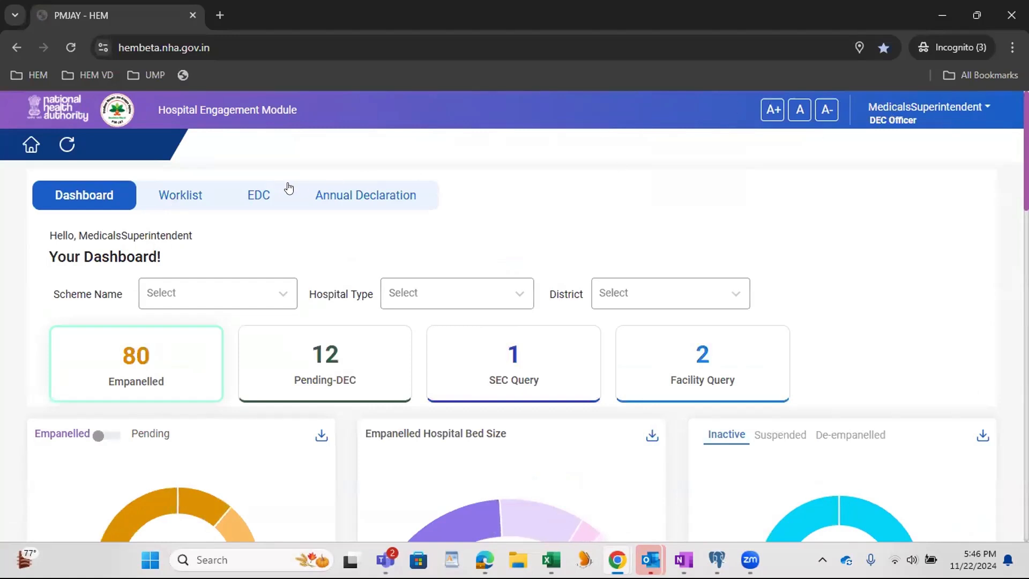
pyautogui.click(173, 200)
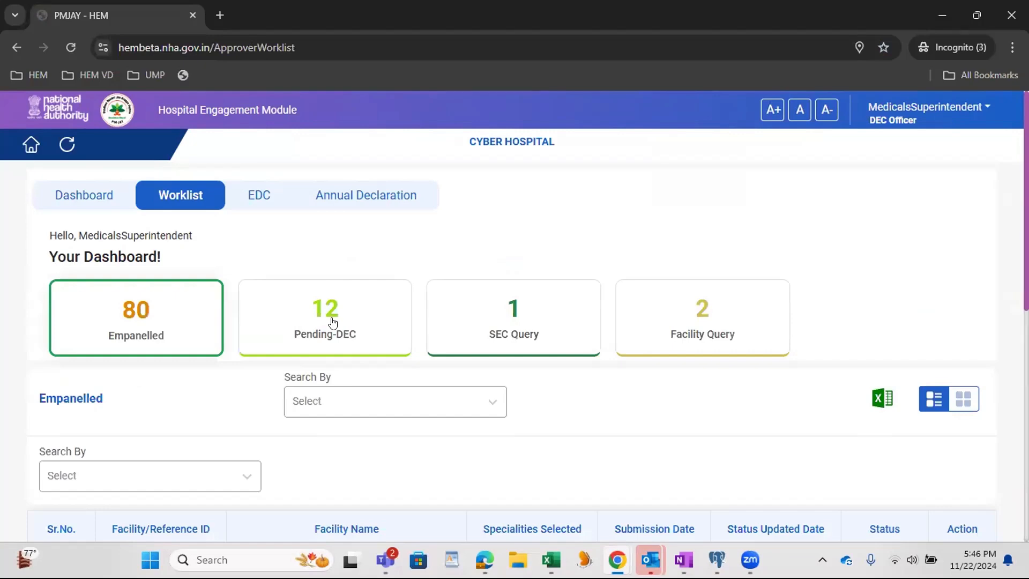
pyautogui.click(332, 322)
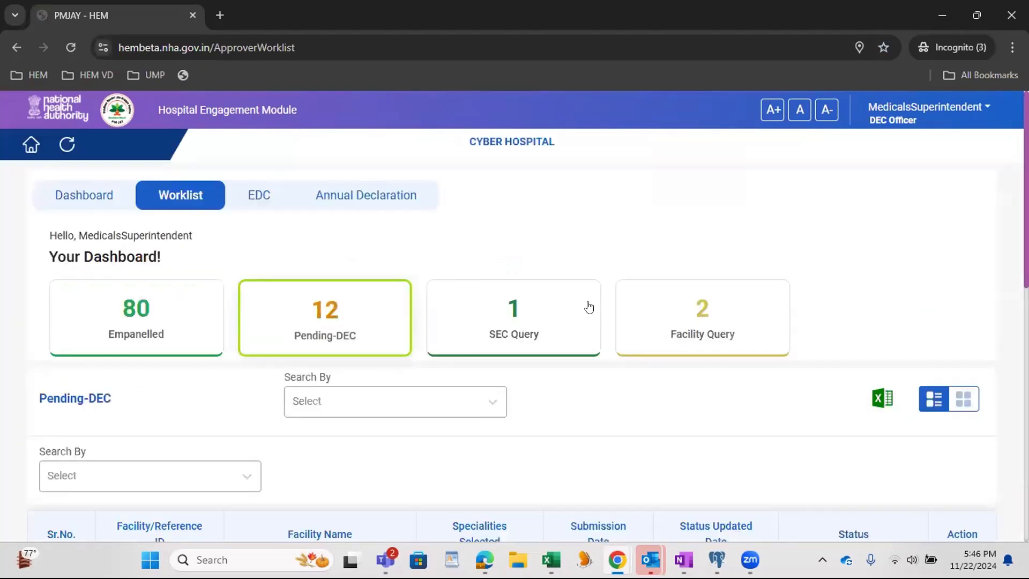
pyautogui.scroll(-5, 588, 306)
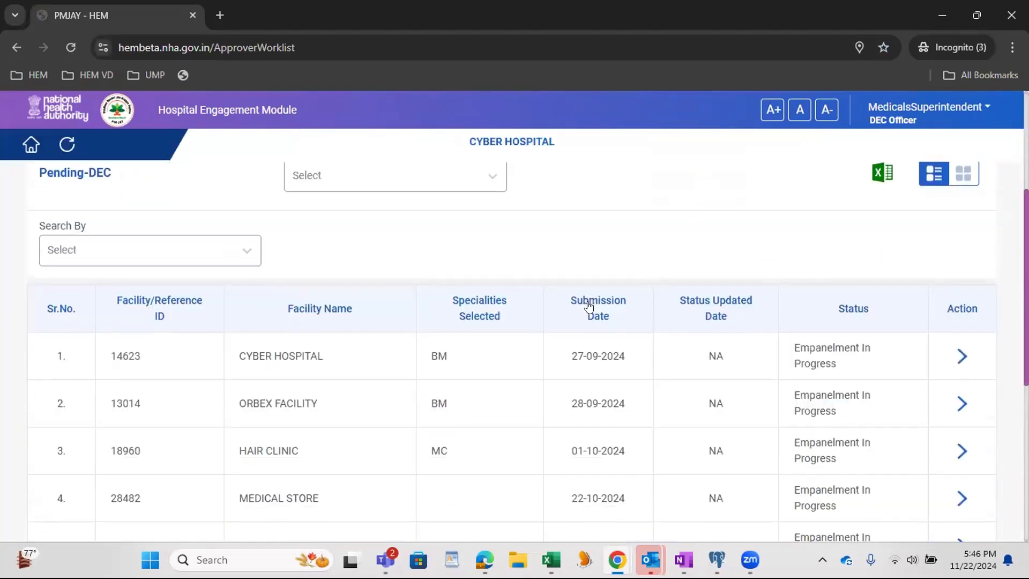
pyautogui.scroll(-5, 453, 379)
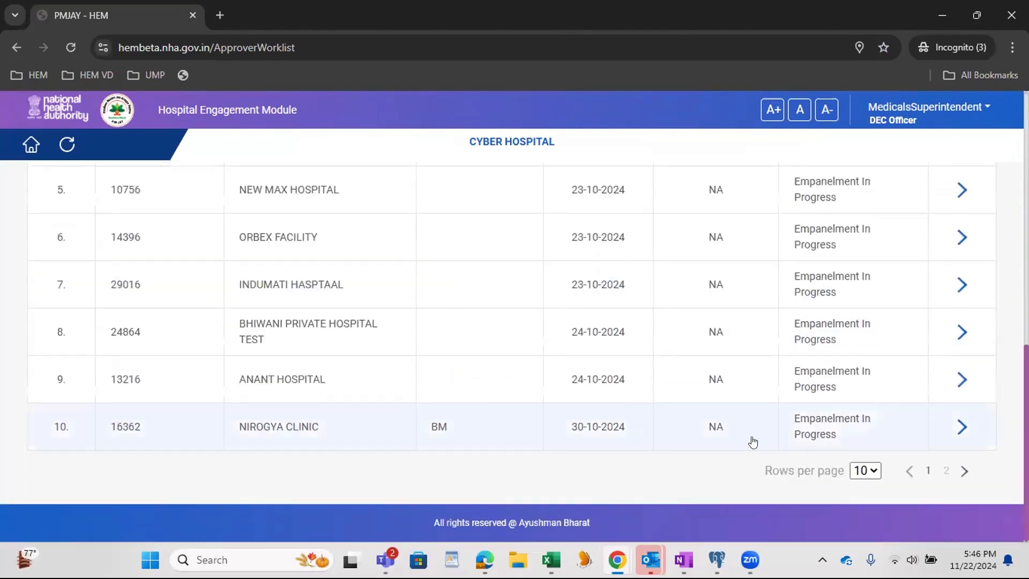
pyautogui.click(945, 471)
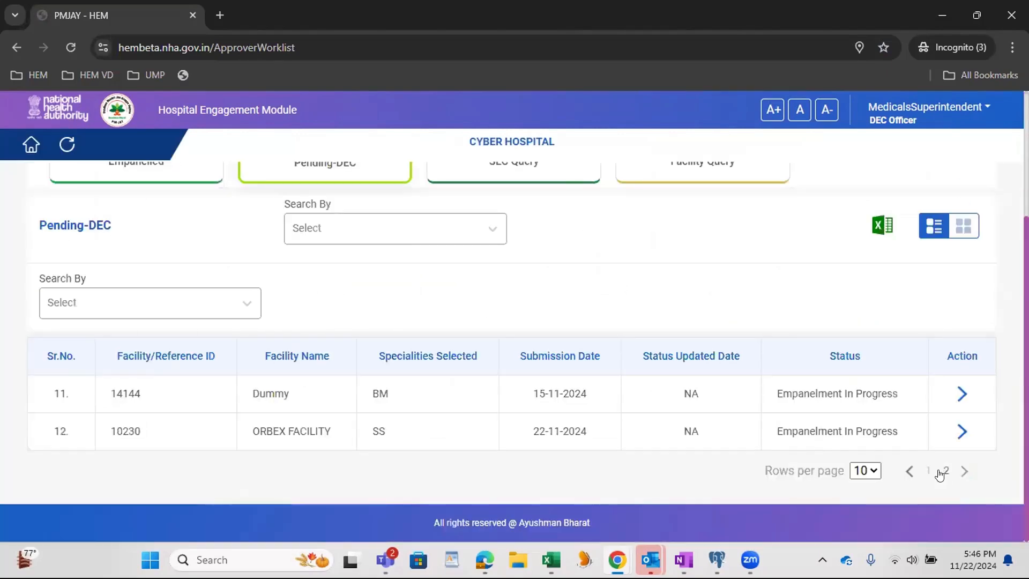
pyautogui.click(923, 475)
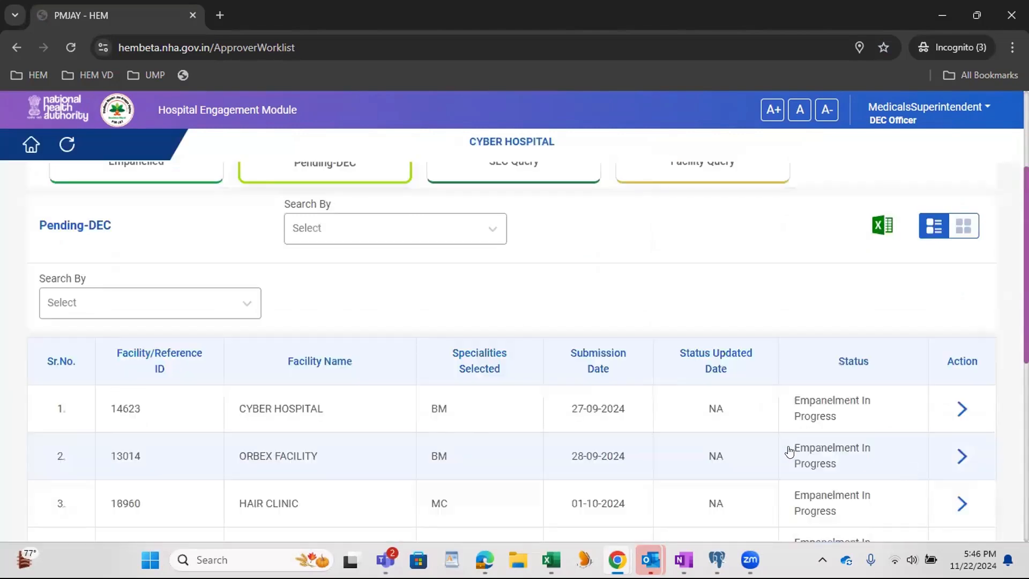
pyautogui.scroll(-8, 754, 434)
pyautogui.scroll(10, 755, 434)
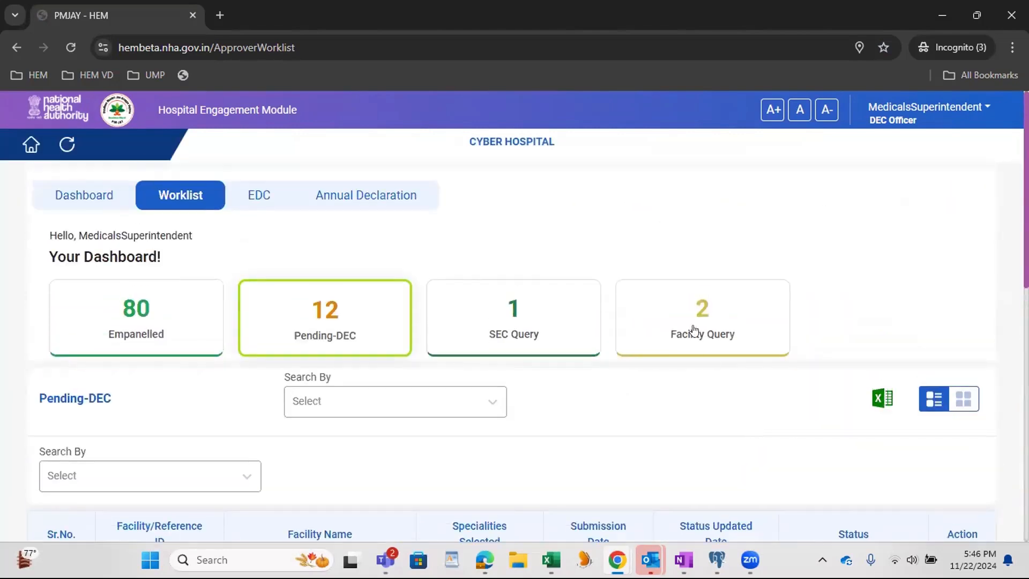
# Check the Facility Query and SEC Query lists, then switch to the HEM login window
pyautogui.click(694, 329)
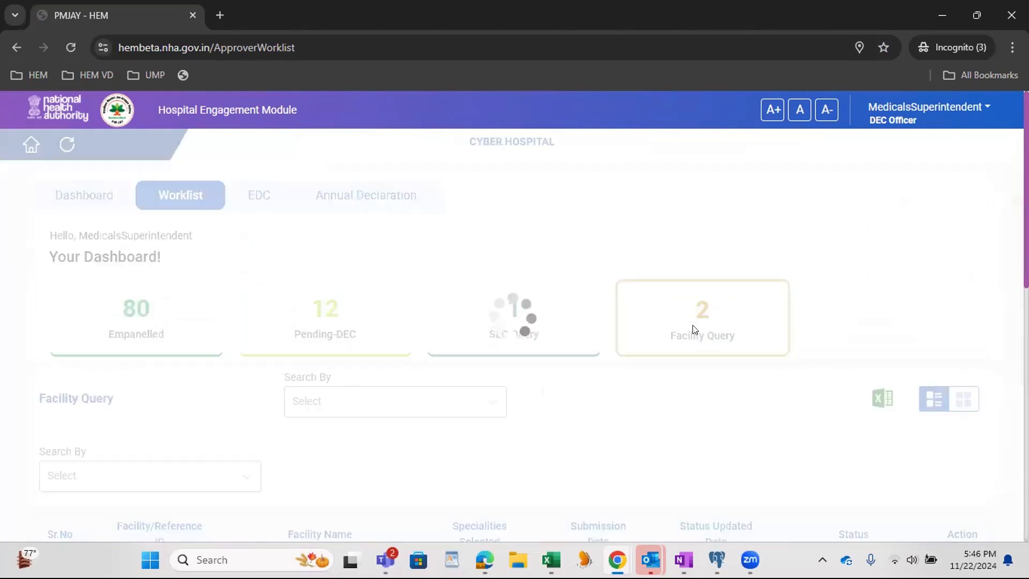
pyautogui.scroll(-3, 694, 330)
pyautogui.scroll(3, 695, 330)
pyautogui.click(563, 268)
pyautogui.scroll(-1, 563, 271)
pyautogui.scroll(1, 321, 276)
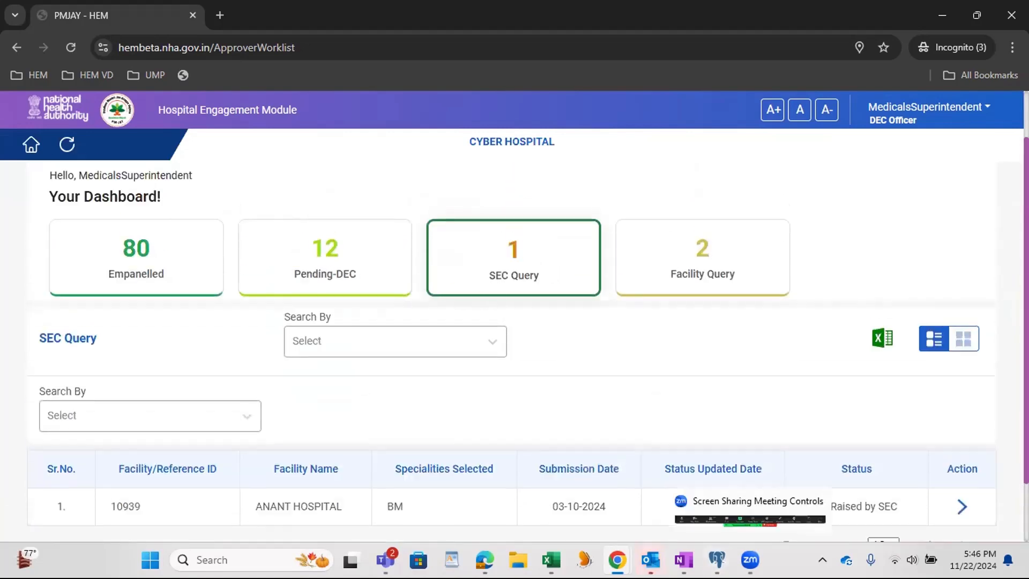
pyautogui.moveTo(617, 559)
pyautogui.click(690, 487)
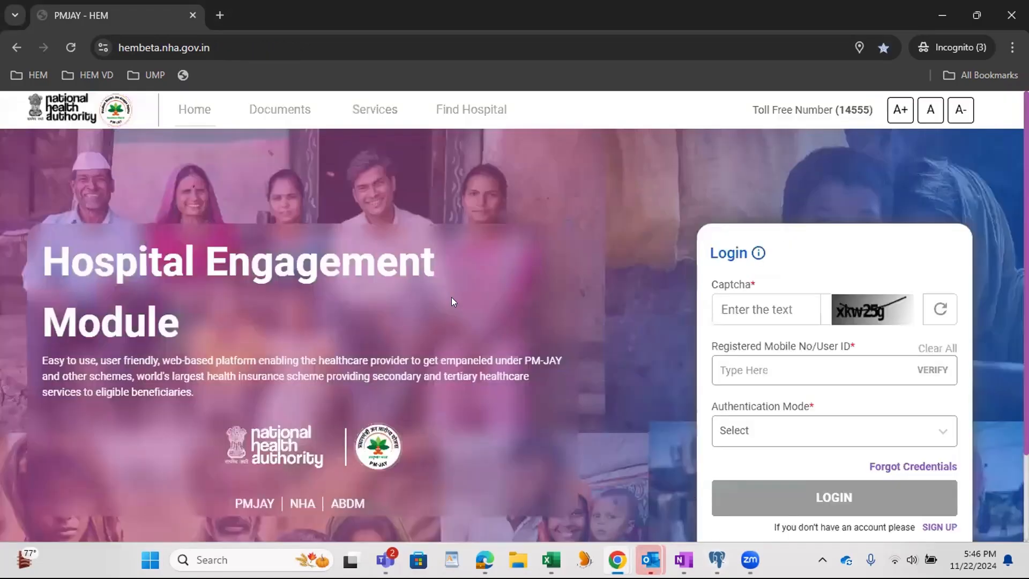
# Reload the login page, enter the captcha, and paste and verify the SEC officer's user ID
pyautogui.click(68, 48)
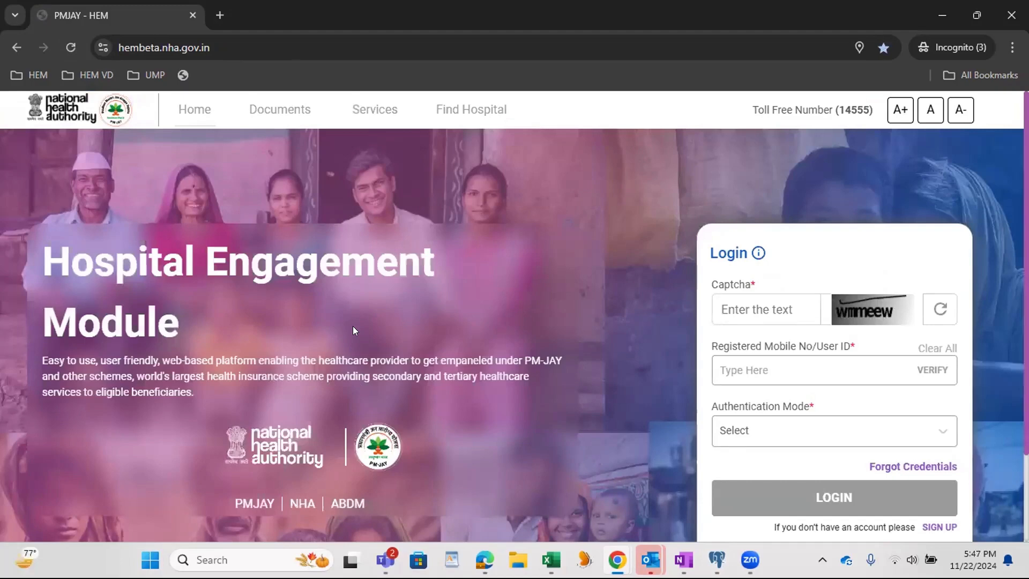
pyautogui.write('wmmeew')
pyautogui.press('Tab')
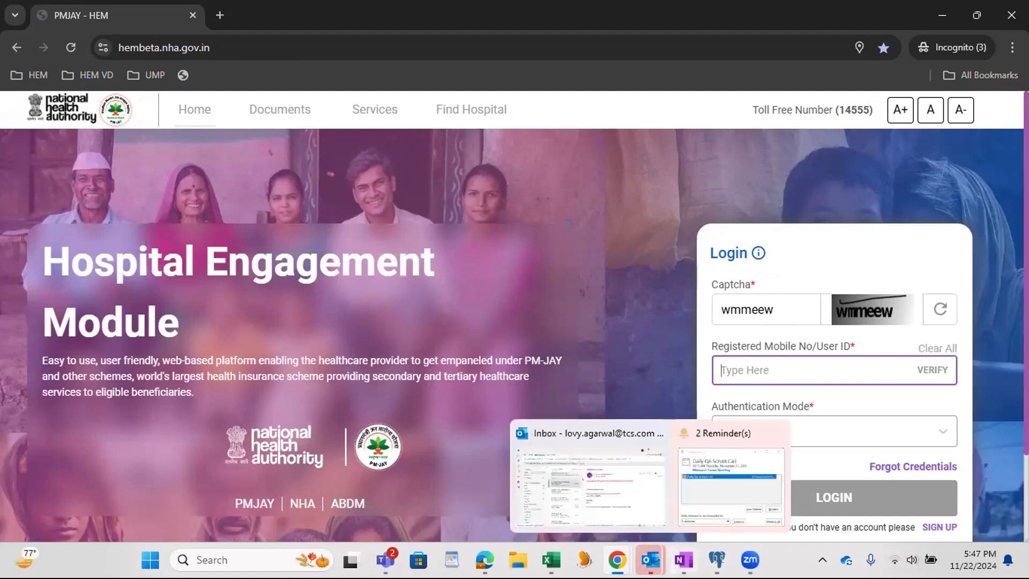
pyautogui.click(684, 560)
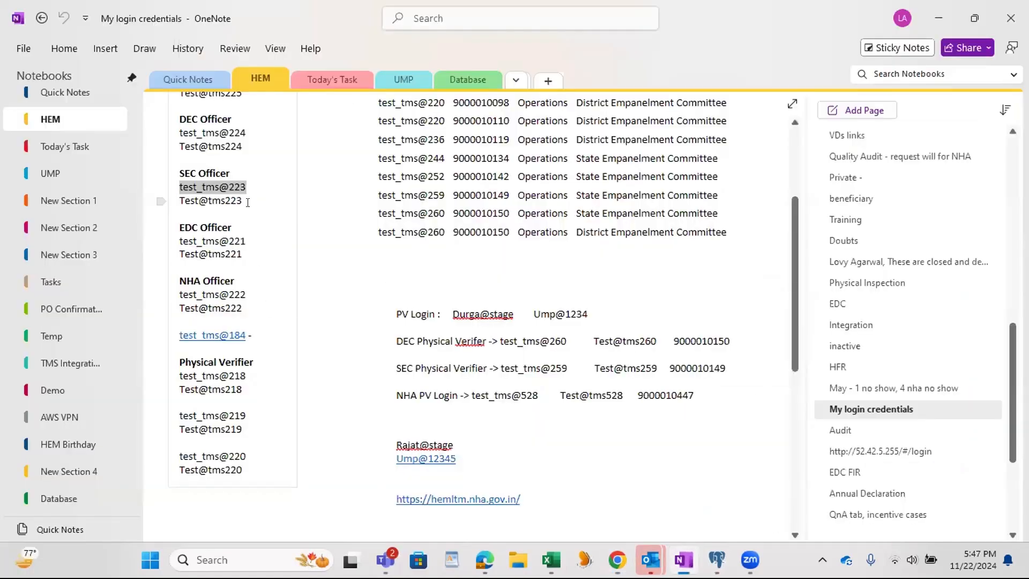
pyautogui.hotkey('alt', 'Tab')
pyautogui.hotkey('ctrl', 'v')
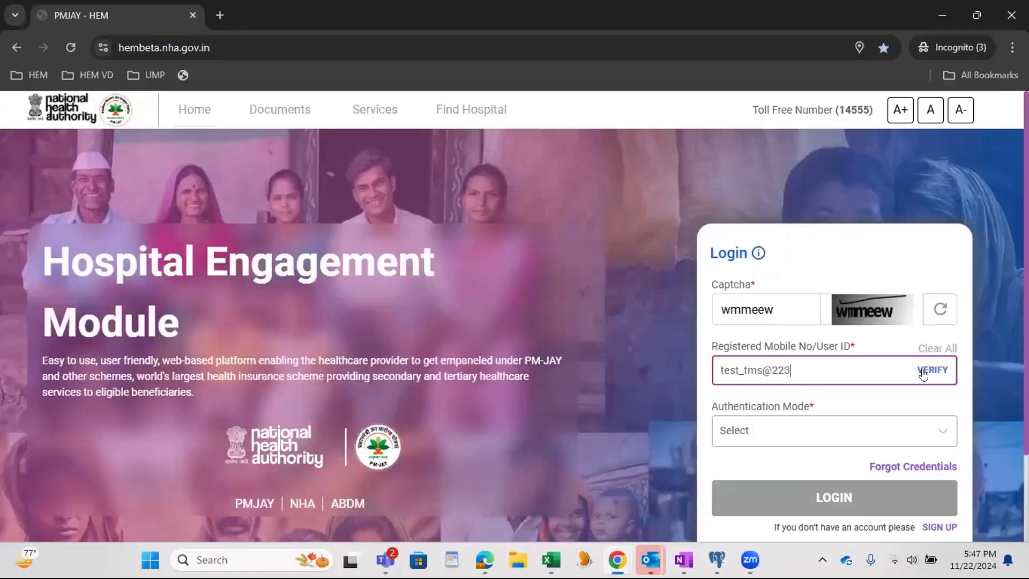
pyautogui.click(923, 371)
pyautogui.click(735, 492)
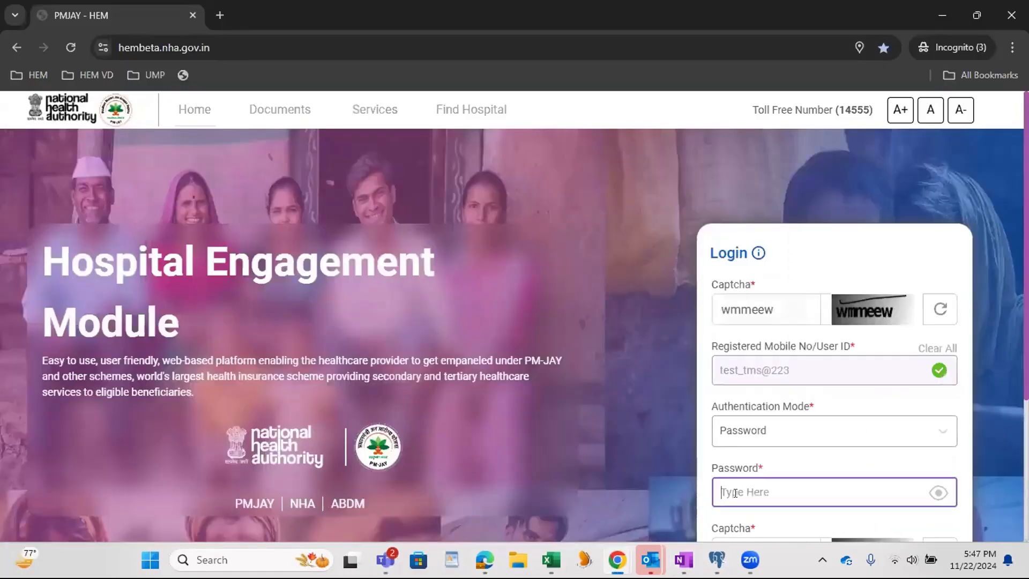
# Paste the account password, fill the second captcha, log in, then switch to the already logged-in window
pyautogui.hotkey('alt', 'Tab')
pyautogui.hotkey('alt', 'Tab')
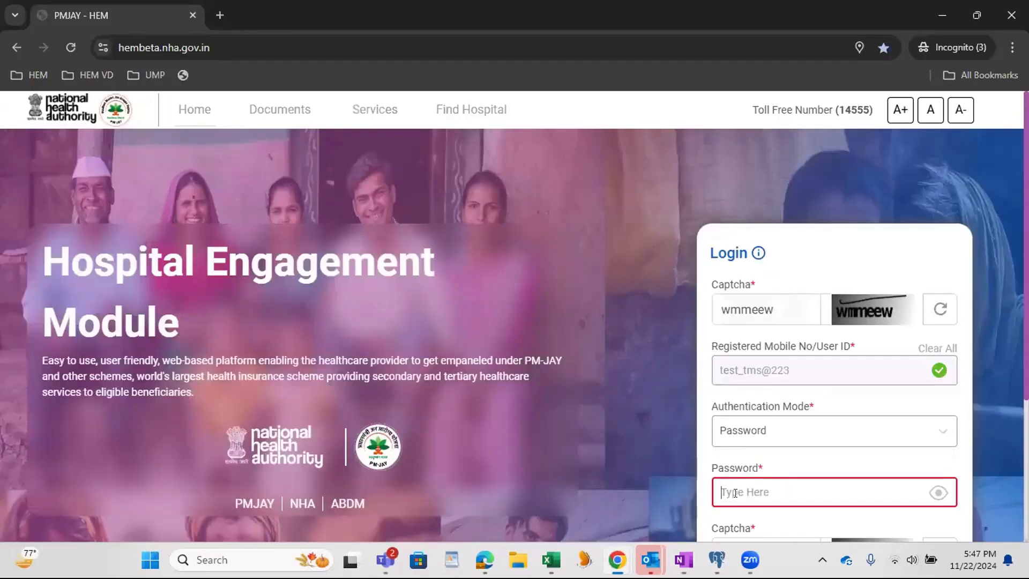
pyautogui.hotkey('ctrl', 'v')
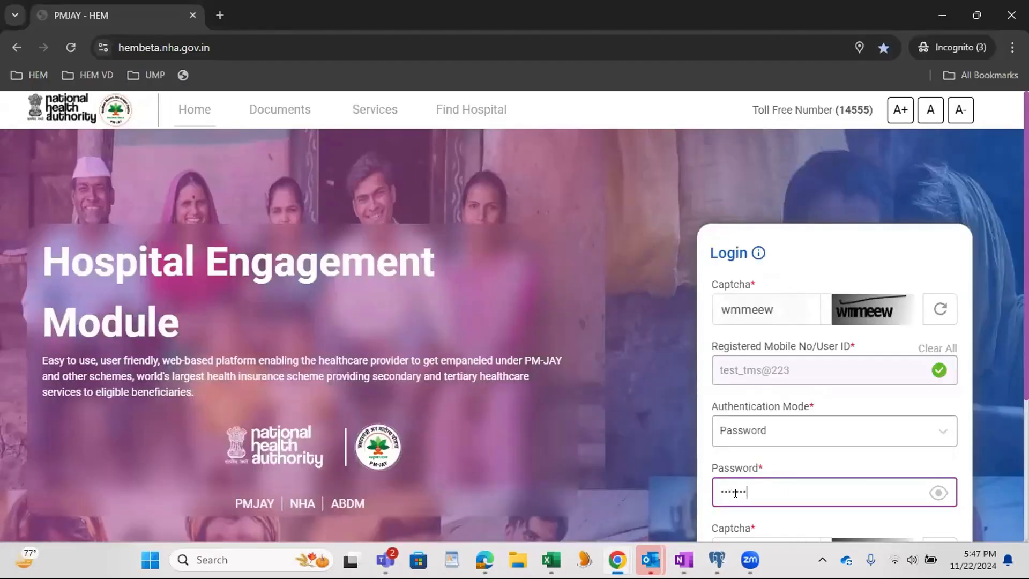
pyautogui.press('Tab')
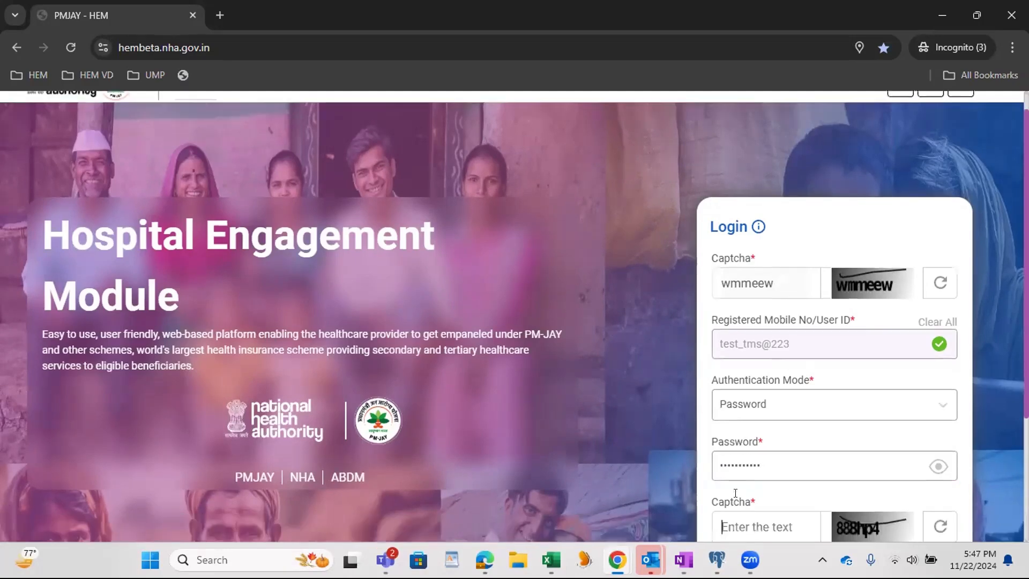
pyautogui.write('888hp4')
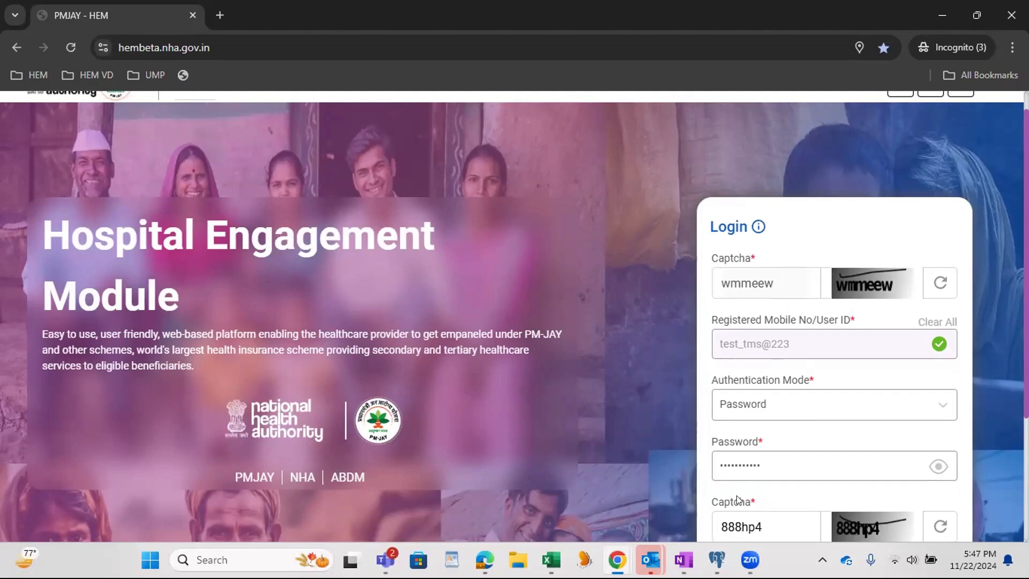
pyautogui.scroll(-3, 735, 493)
pyautogui.click(770, 442)
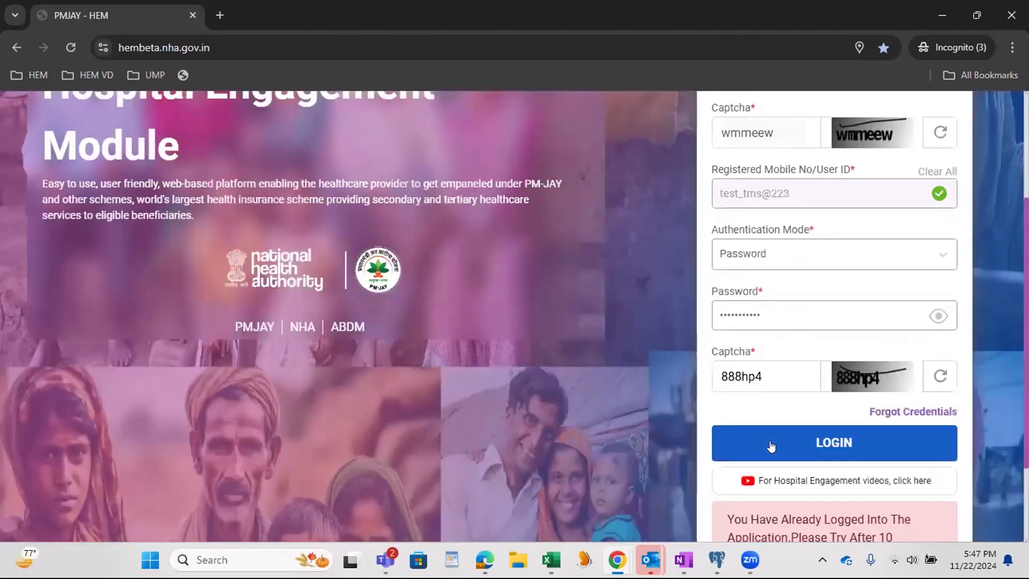
pyautogui.scroll(1, 766, 392)
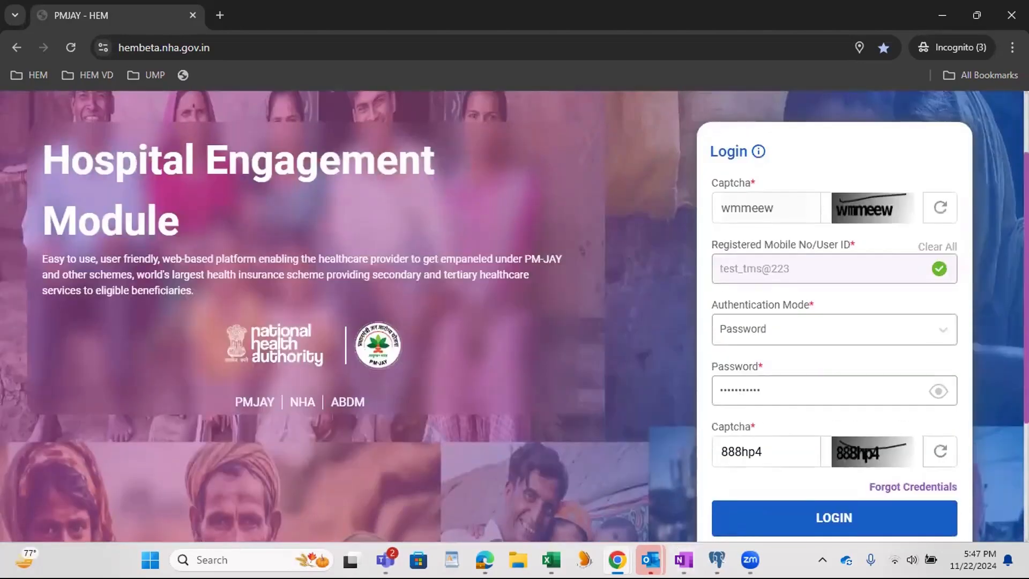
pyautogui.moveTo(617, 559)
pyautogui.click(700, 485)
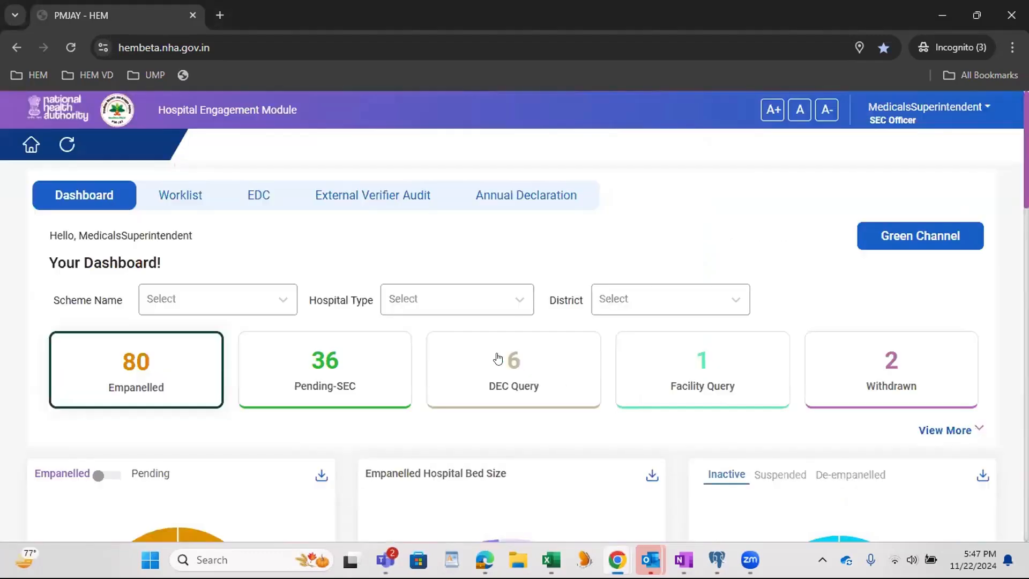
# List the SEC worklist's upgradation requests and open CYBER HOSPITAL's 22-11-2024 request in row 15 on page 2
pyautogui.click(67, 143)
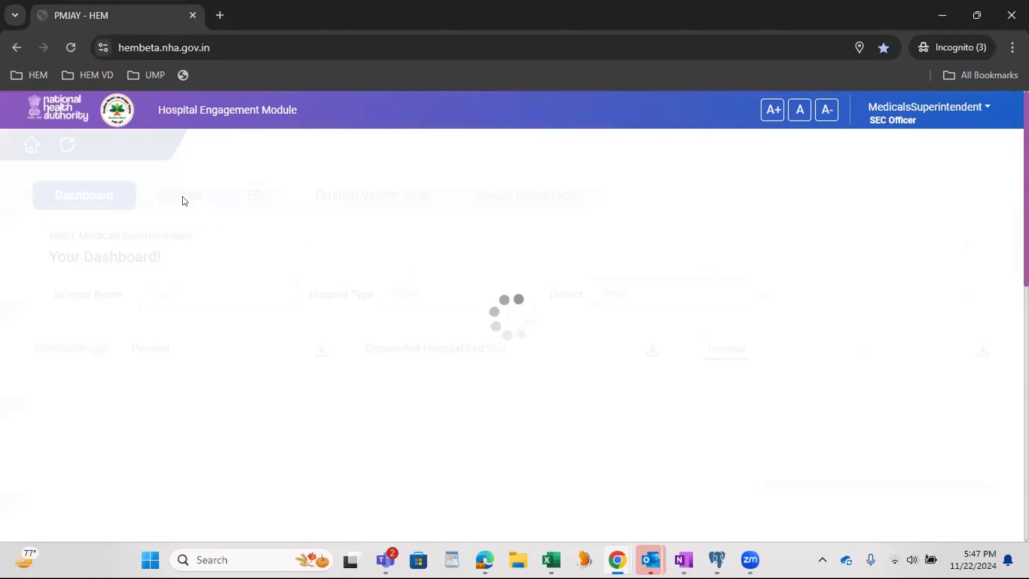
pyautogui.click(182, 196)
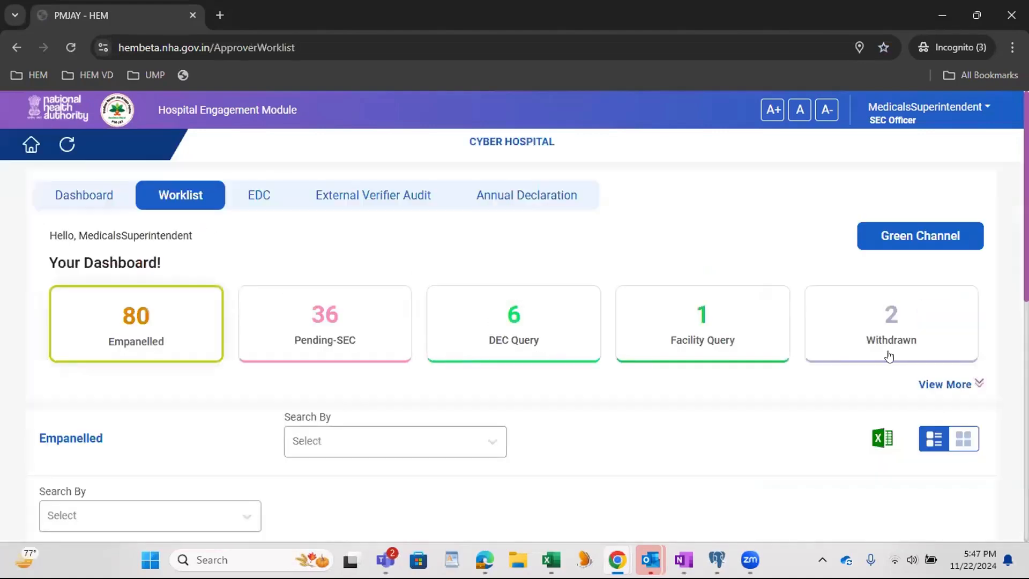
pyautogui.click(940, 385)
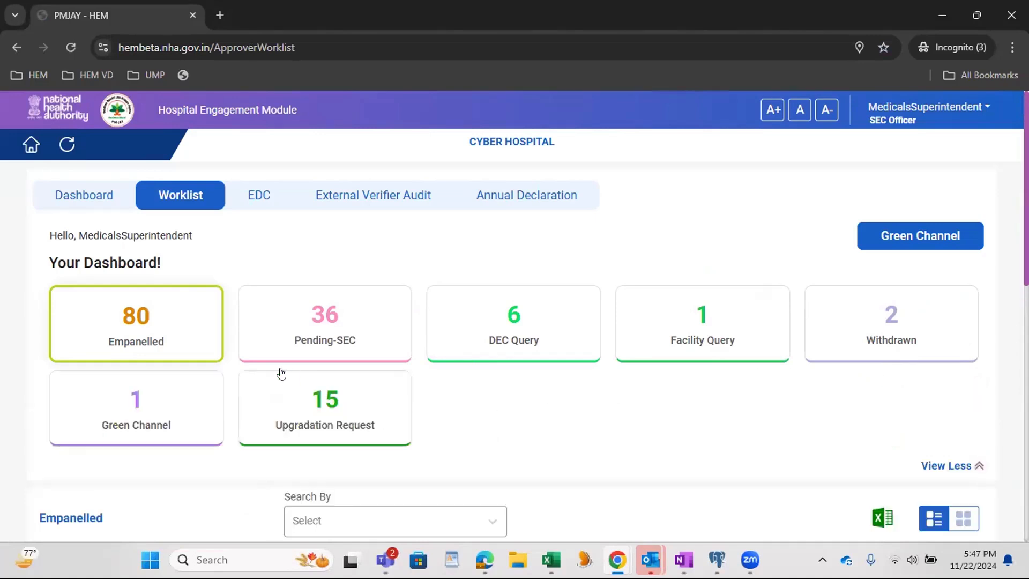
pyautogui.click(340, 420)
pyautogui.scroll(-1, 525, 416)
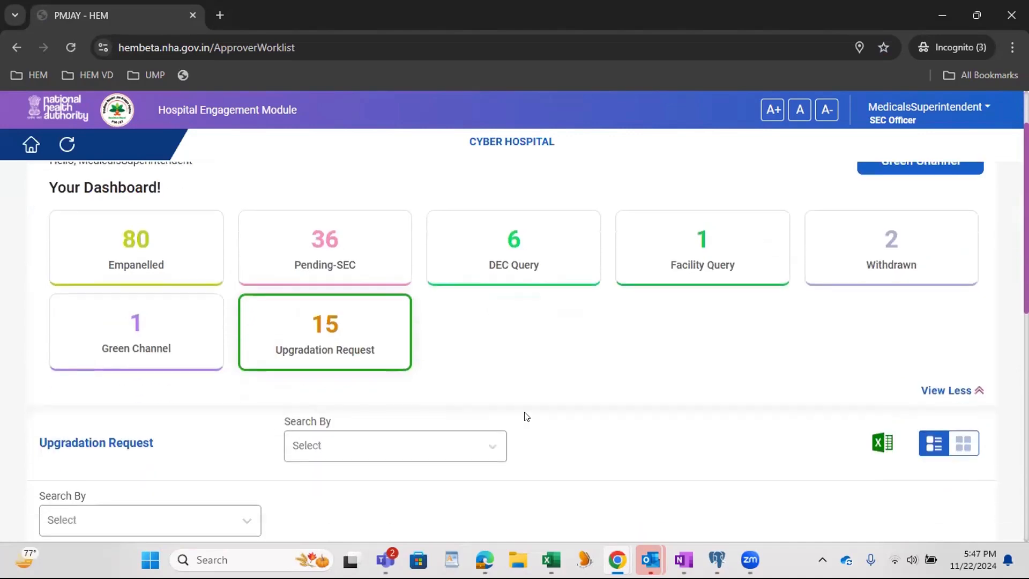
pyautogui.scroll(-4, 525, 415)
pyautogui.scroll(-4, 584, 417)
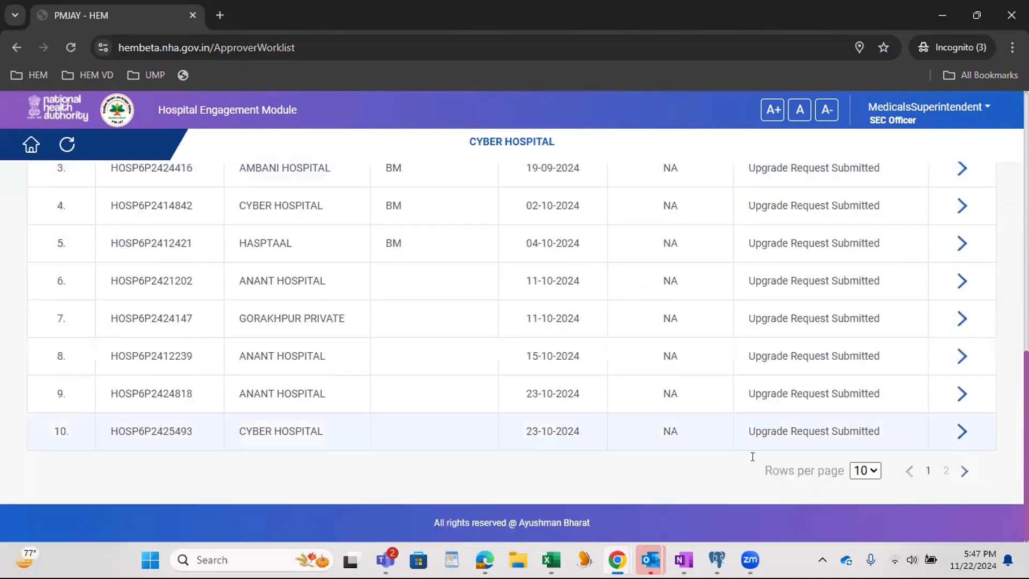
pyautogui.click(943, 472)
pyautogui.moveTo(102, 436); pyautogui.dragTo(903, 440)
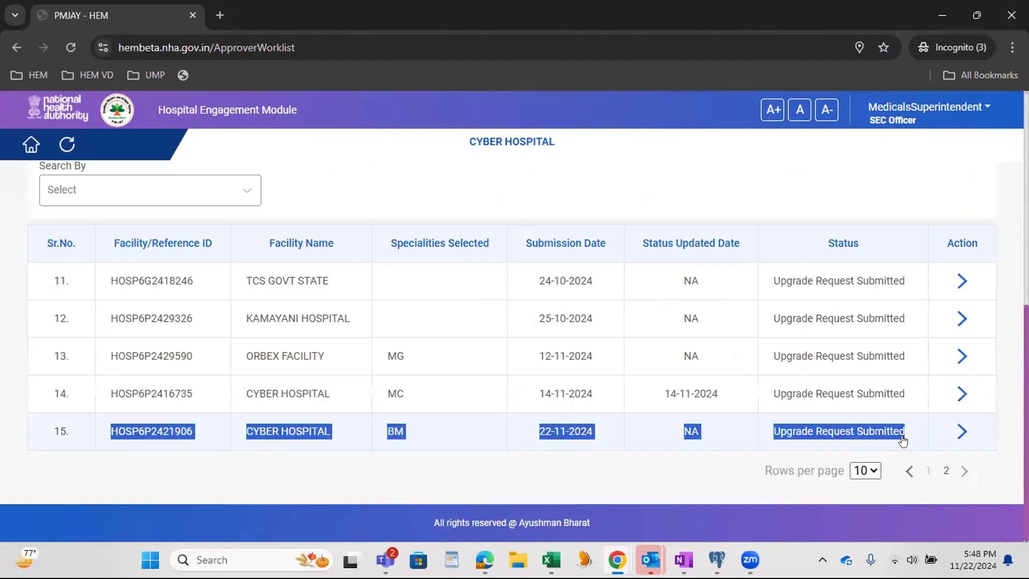
pyautogui.click(172, 433)
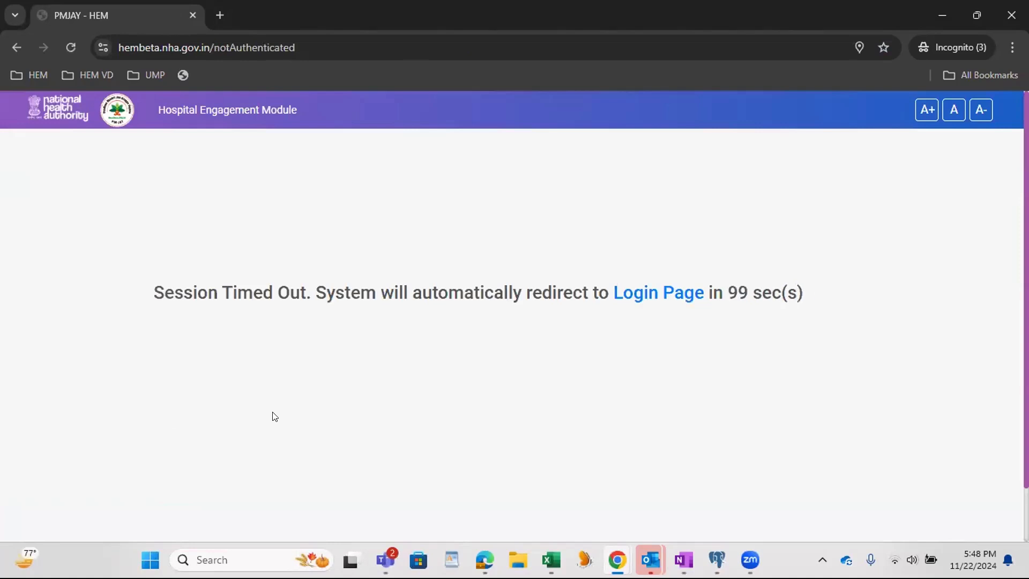
# Return to the login page, reload it, and refresh the captcha in the filled-form window
pyautogui.click(631, 297)
pyautogui.click(70, 49)
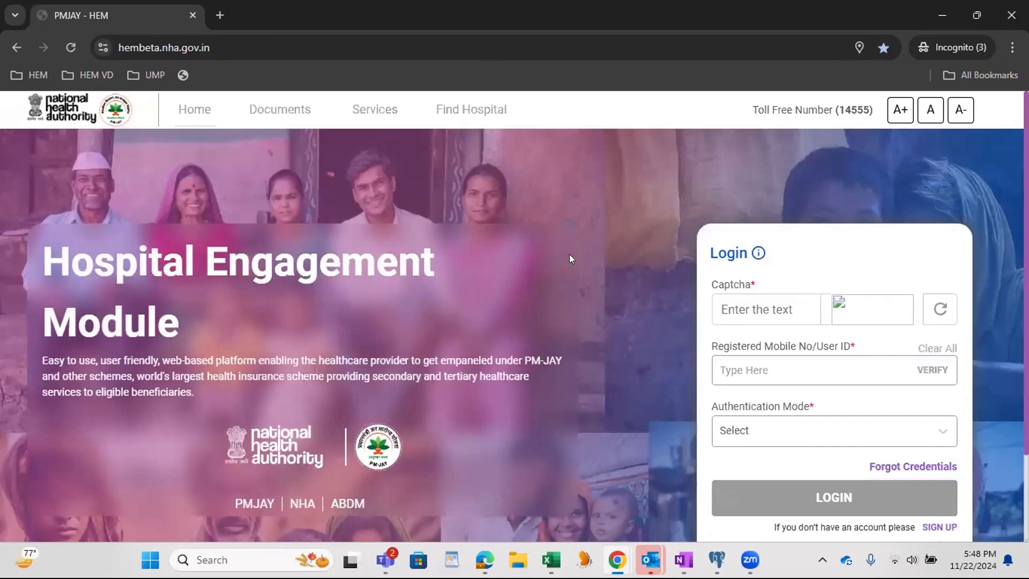
pyautogui.click(68, 48)
pyautogui.moveTo(679, 559)
pyautogui.moveTo(617, 560)
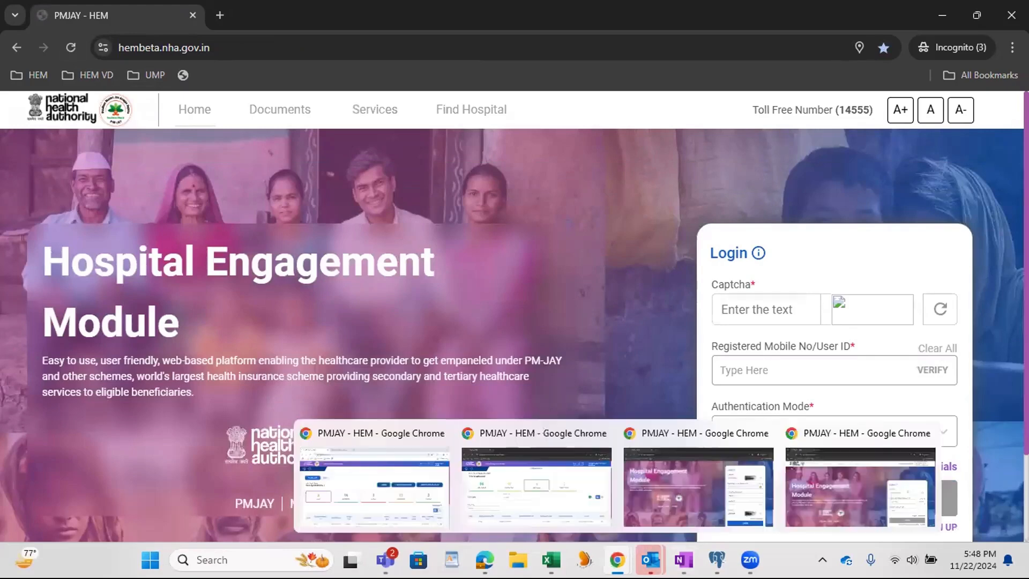
pyautogui.click(674, 484)
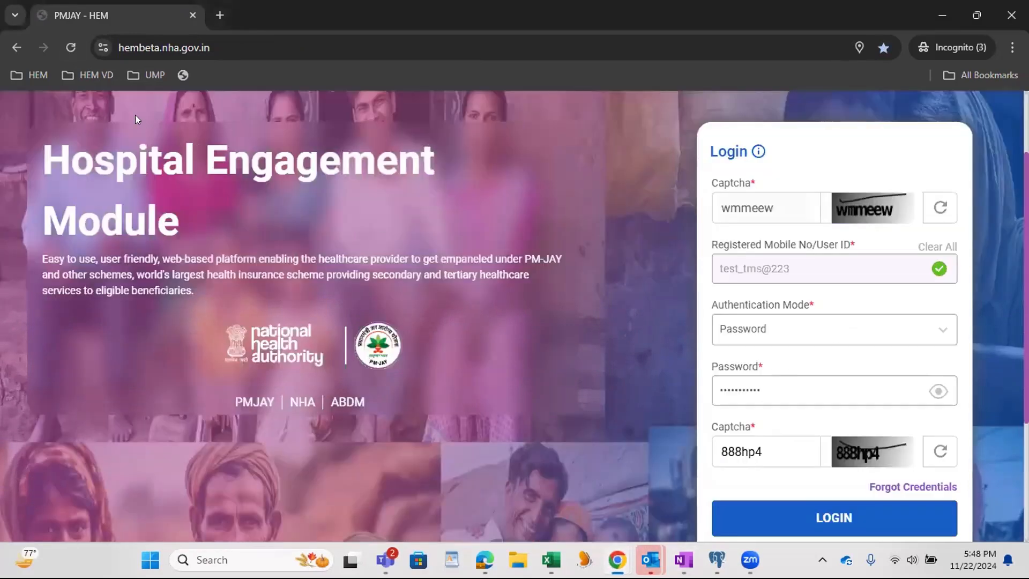
pyautogui.click(64, 49)
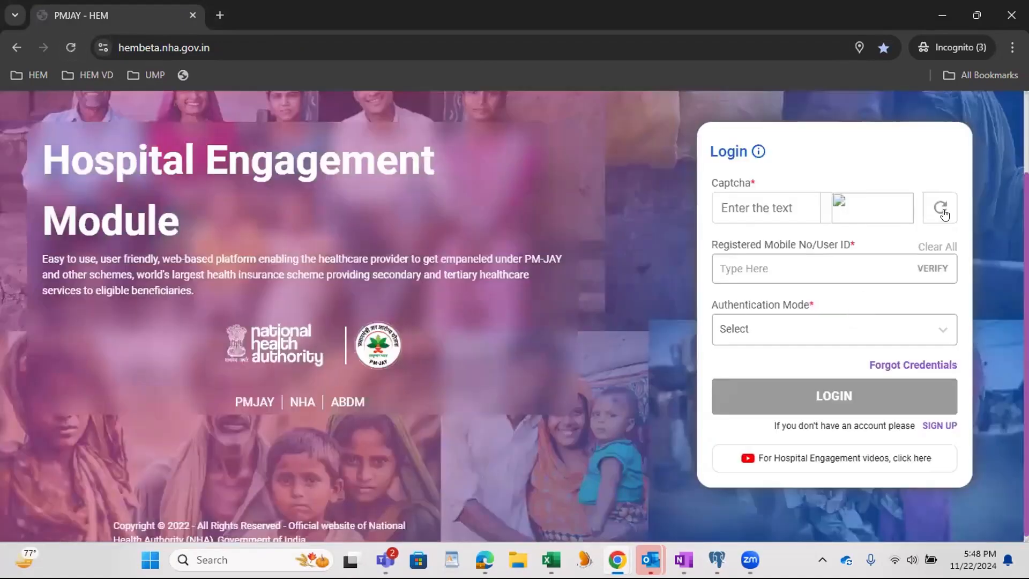
pyautogui.click(941, 210)
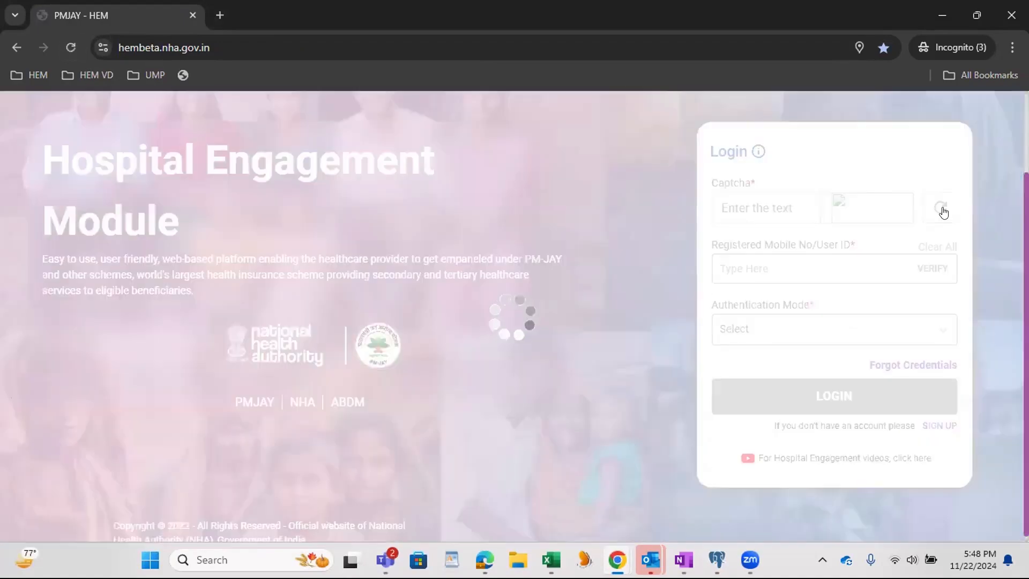
pyautogui.scroll(3, 410, 230)
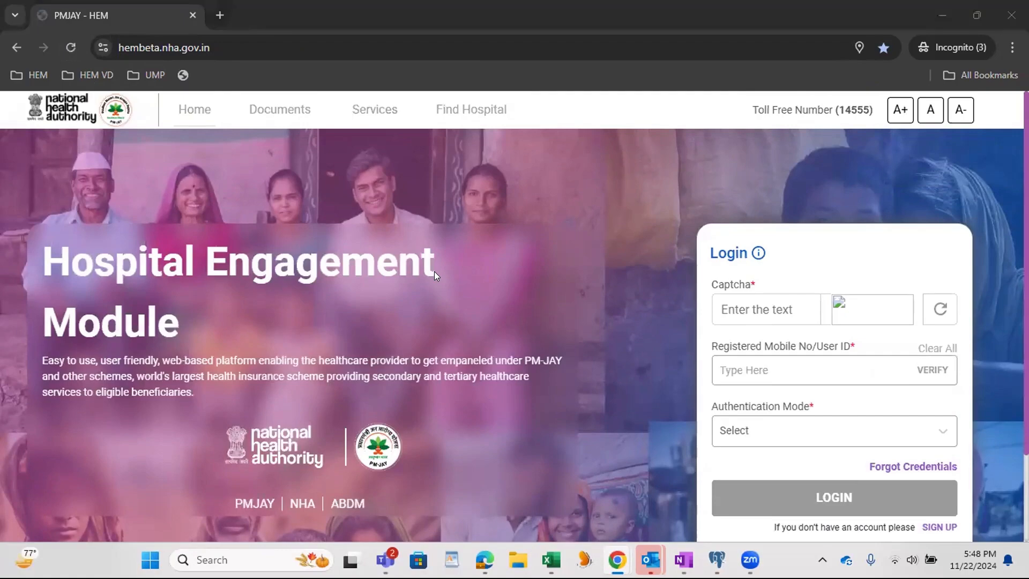
# Cycle between the HEM browser windows, repeatedly reloading the login page and requesting new captchas
pyautogui.hotkey('alt', 'Tab')
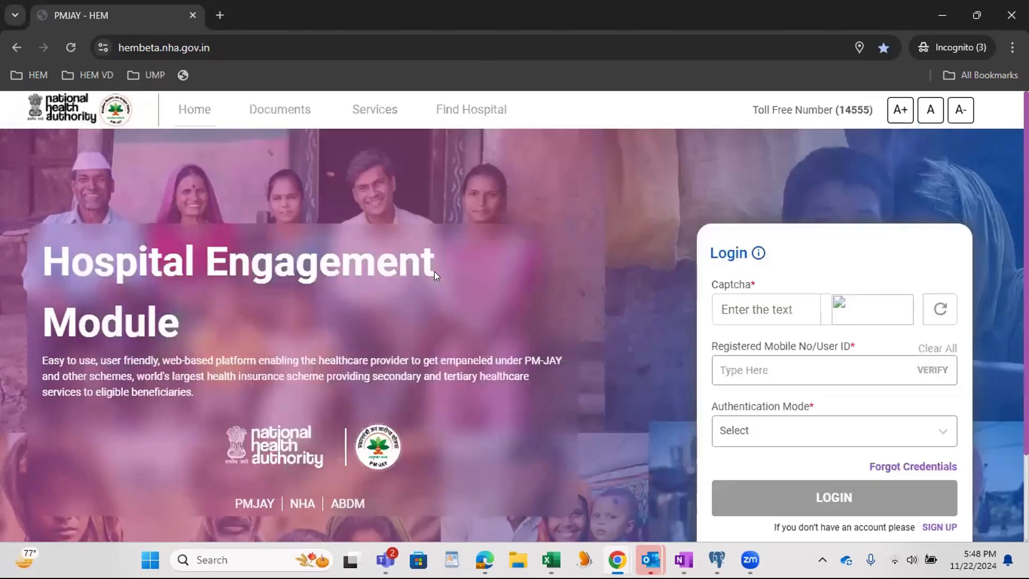
pyautogui.click(68, 48)
pyautogui.click(935, 313)
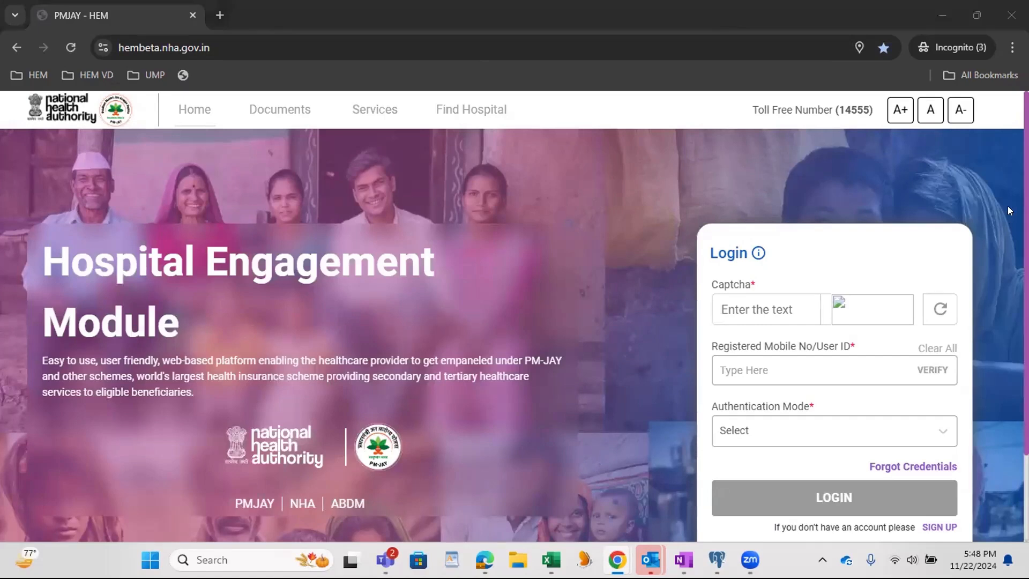
pyautogui.hotkey('alt', 'Tab')
pyautogui.hotkey('alt', 'Tab')
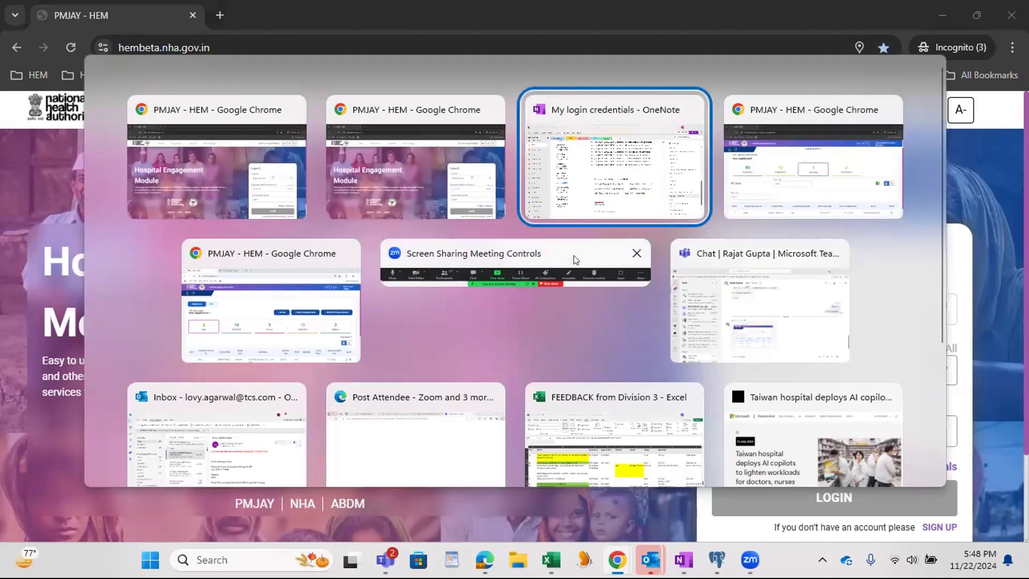
pyautogui.hotkey('alt', 'Tab')
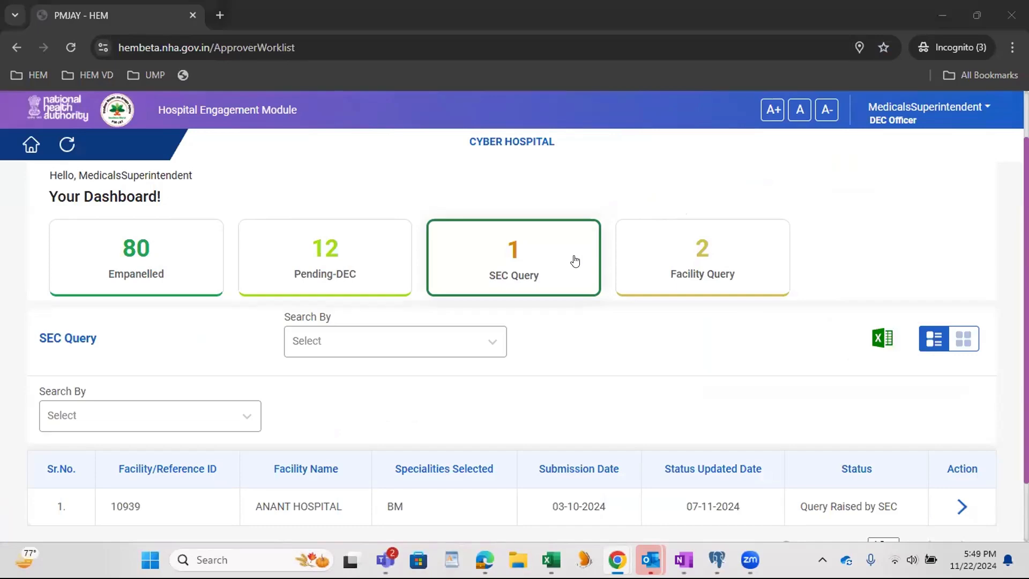
pyautogui.hotkey('alt', 'Tab')
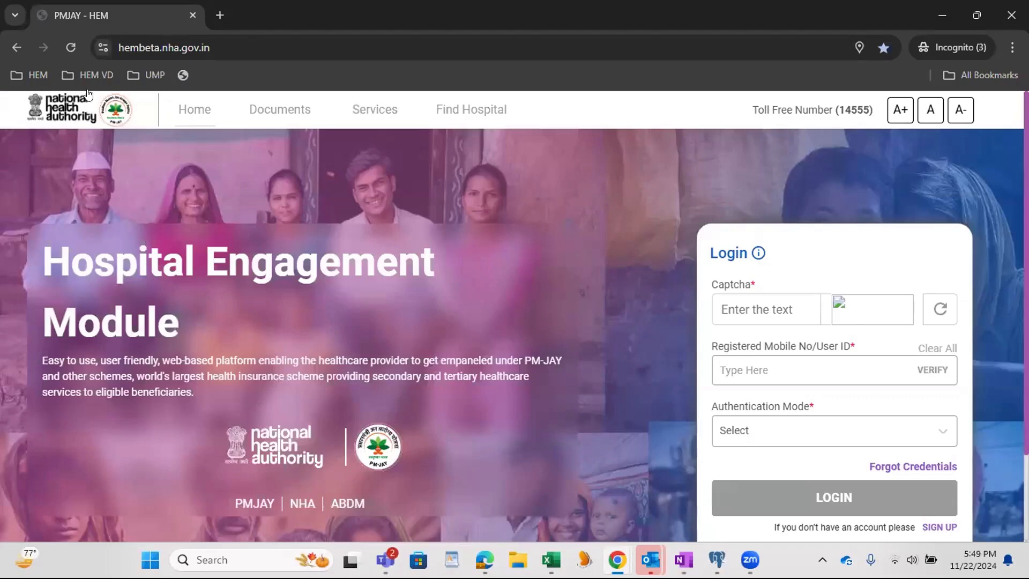
pyautogui.click(70, 47)
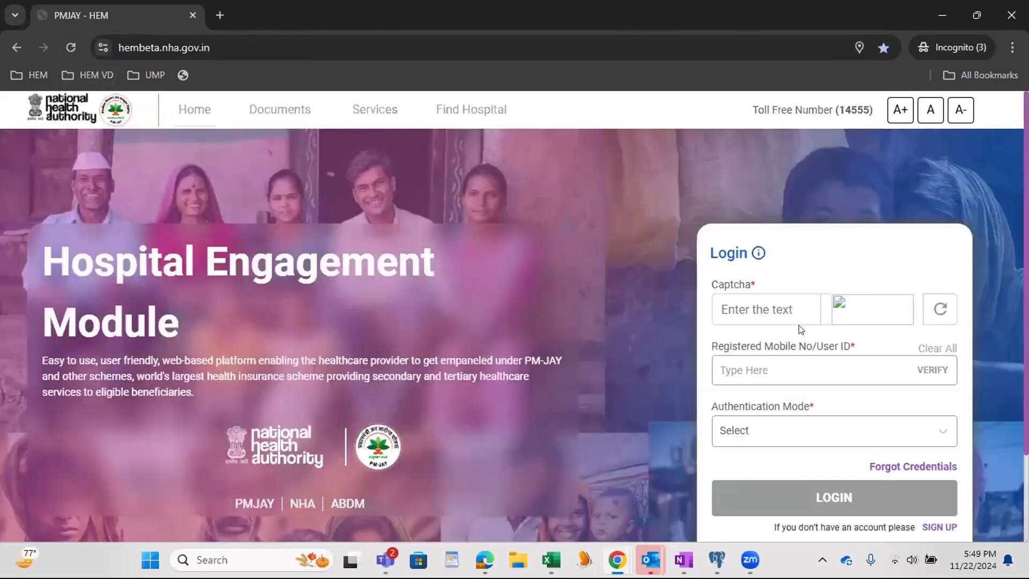
pyautogui.click(760, 308)
pyautogui.click(940, 311)
pyautogui.click(64, 50)
# Enter a fresh captcha, then paste the SEC officer's saved user ID and verify it
pyautogui.click(935, 311)
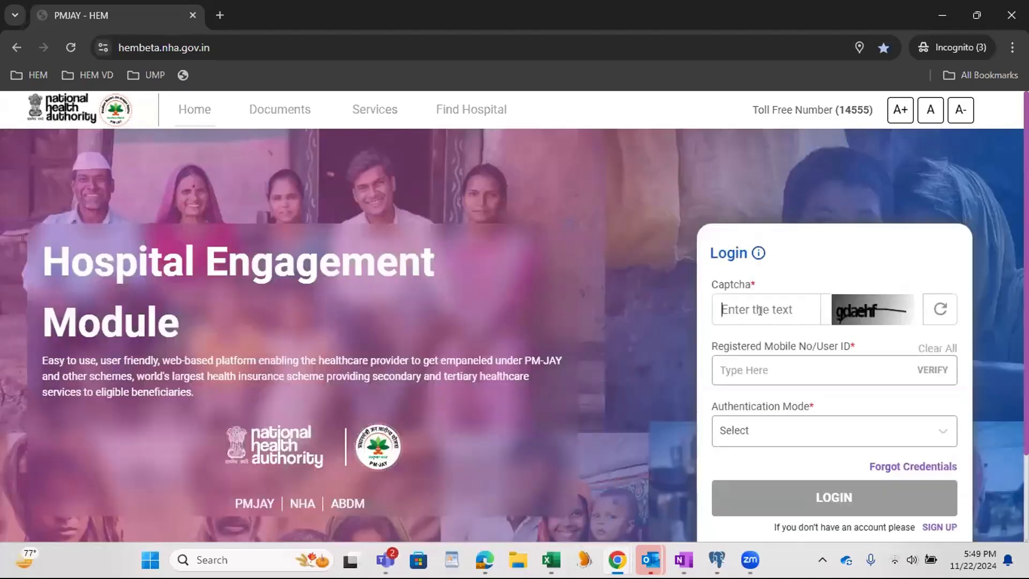
pyautogui.write('gda')
pyautogui.write('ehf')
pyautogui.press('Tab')
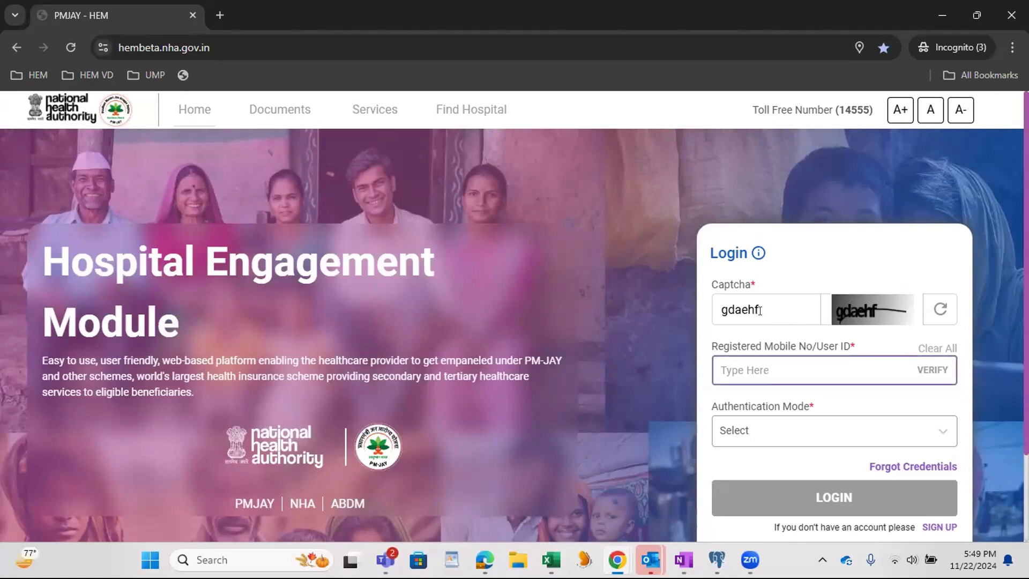
pyautogui.hotkey('alt', 'Tab')
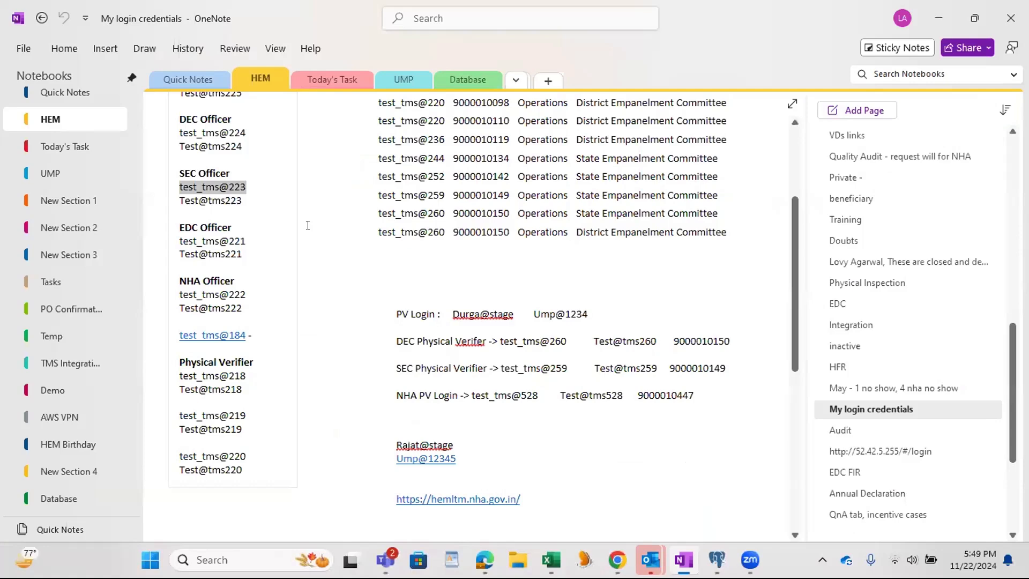
pyautogui.hotkey('ctrl', 'c')
pyautogui.hotkey('alt', 'Tab')
pyautogui.hotkey('ctrl', 'v')
pyautogui.click(933, 371)
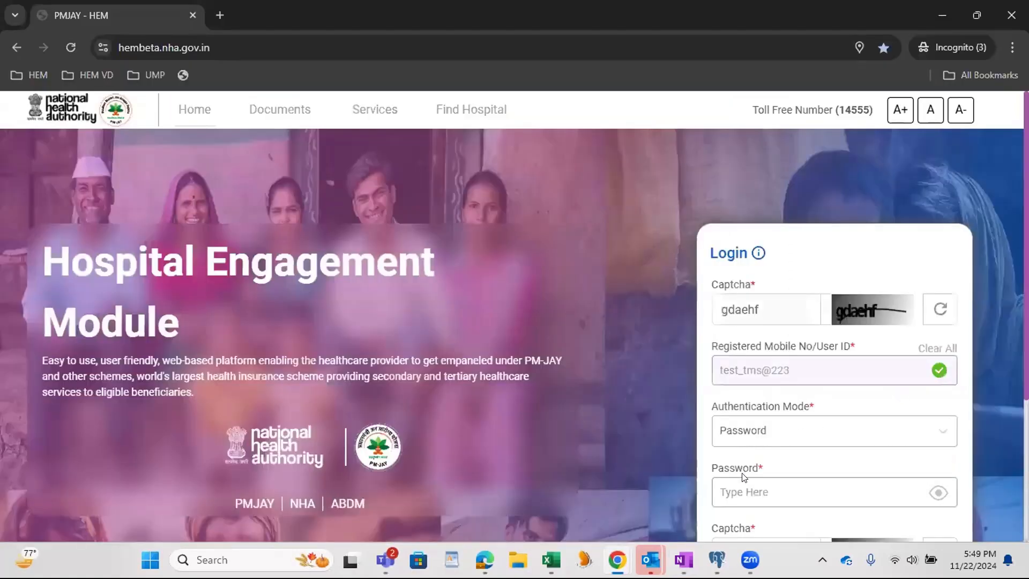
# Type the account password and the second captcha, then log in as the SEC officer
pyautogui.click(742, 492)
pyautogui.write('•••••')
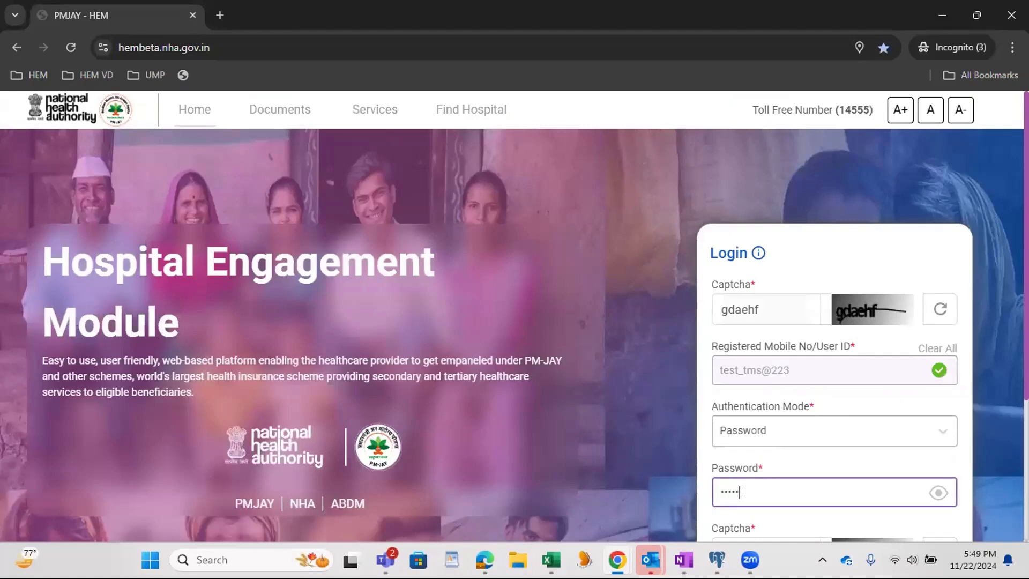
pyautogui.write('••••••')
pyautogui.press('Tab')
pyautogui.write('ae')
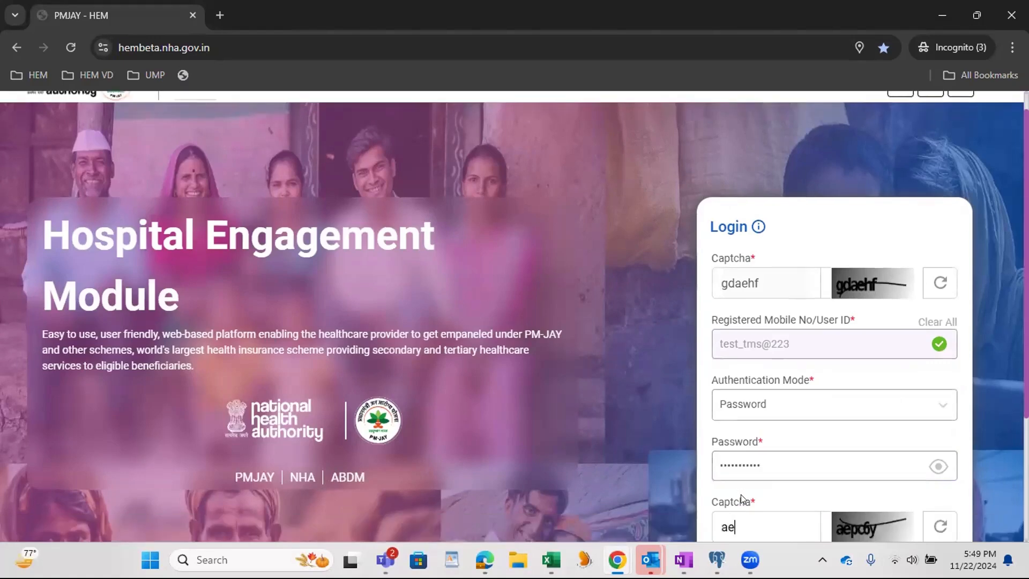
pyautogui.write('pc6y')
pyautogui.scroll(-3, 741, 494)
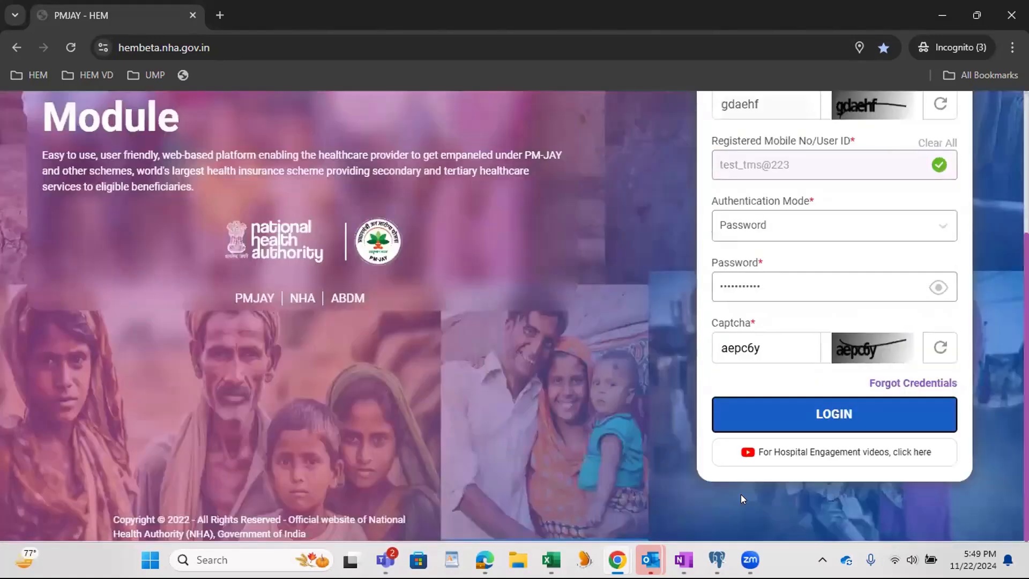
pyautogui.click(772, 407)
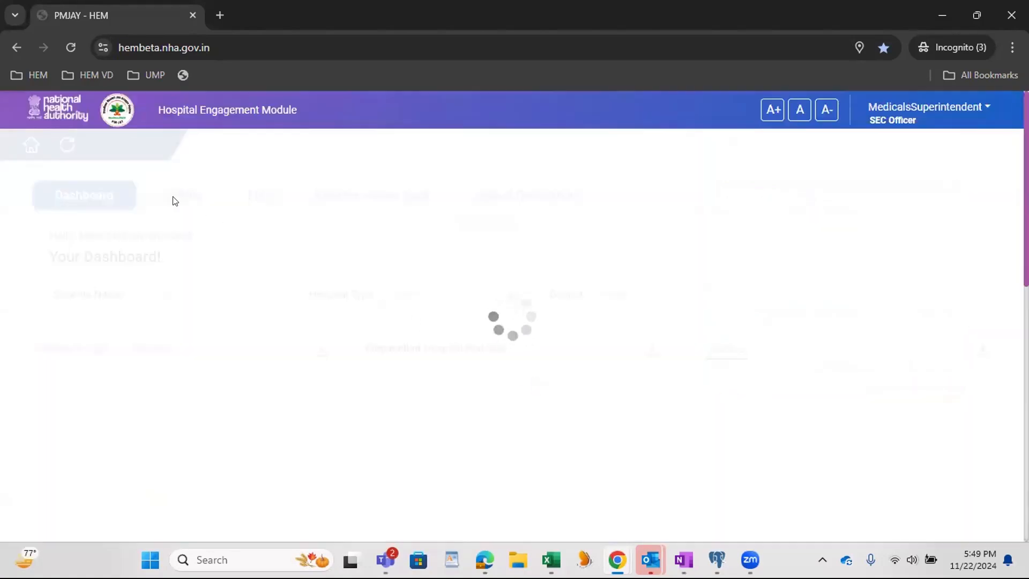
# Open CYBER HOSPITAL's 22-11-2024 request from page 2 of the Upgradation Request worklist
pyautogui.click(177, 197)
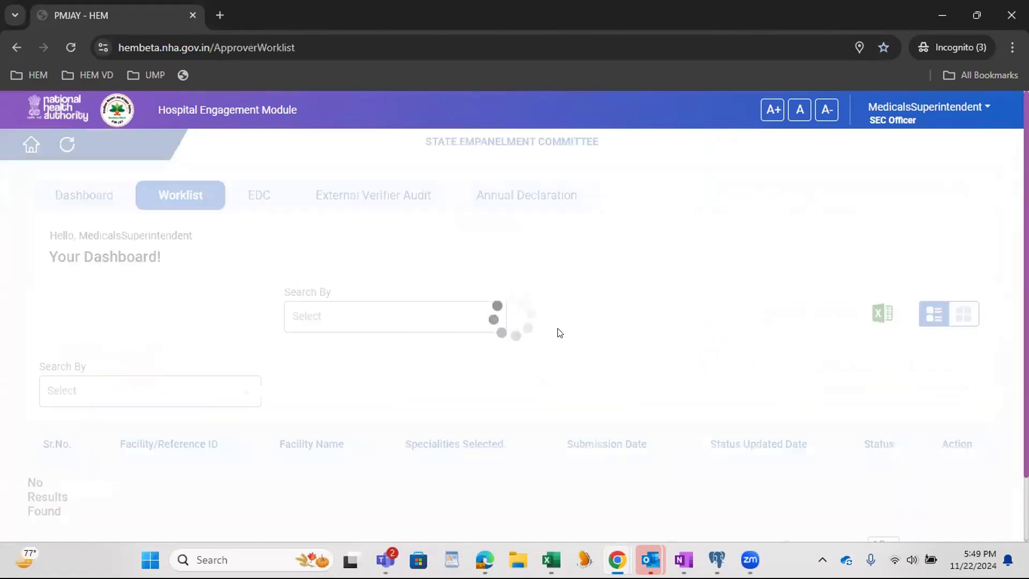
pyautogui.click(932, 390)
pyautogui.click(360, 417)
pyautogui.scroll(-5, 633, 426)
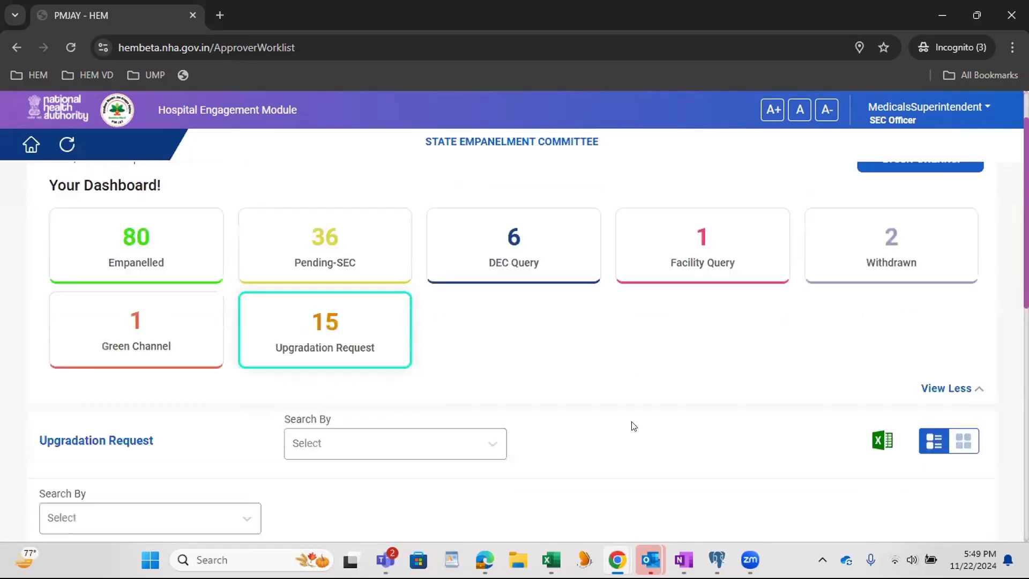
pyautogui.scroll(-4, 633, 426)
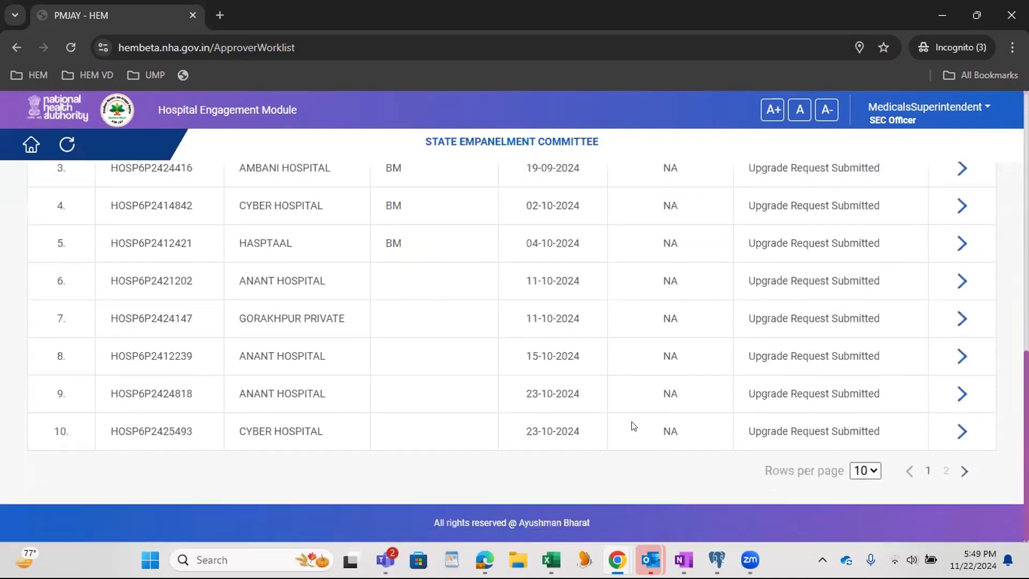
pyautogui.click(944, 469)
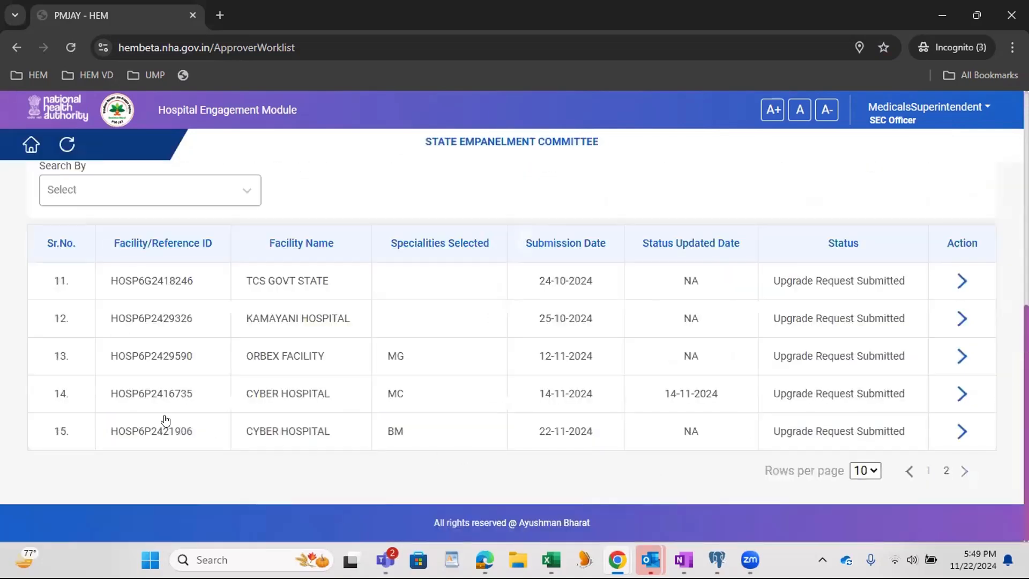
pyautogui.click(135, 431)
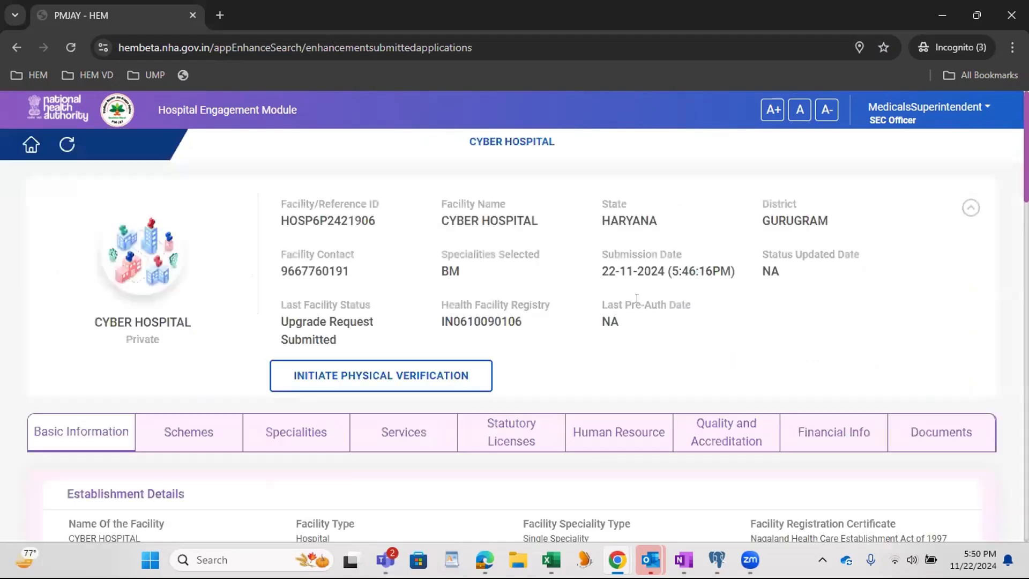
# Check the 'ADMIN Upgrade Request Submitted' status and the updated bank details on Financial Info
pyautogui.scroll(-15, 636, 299)
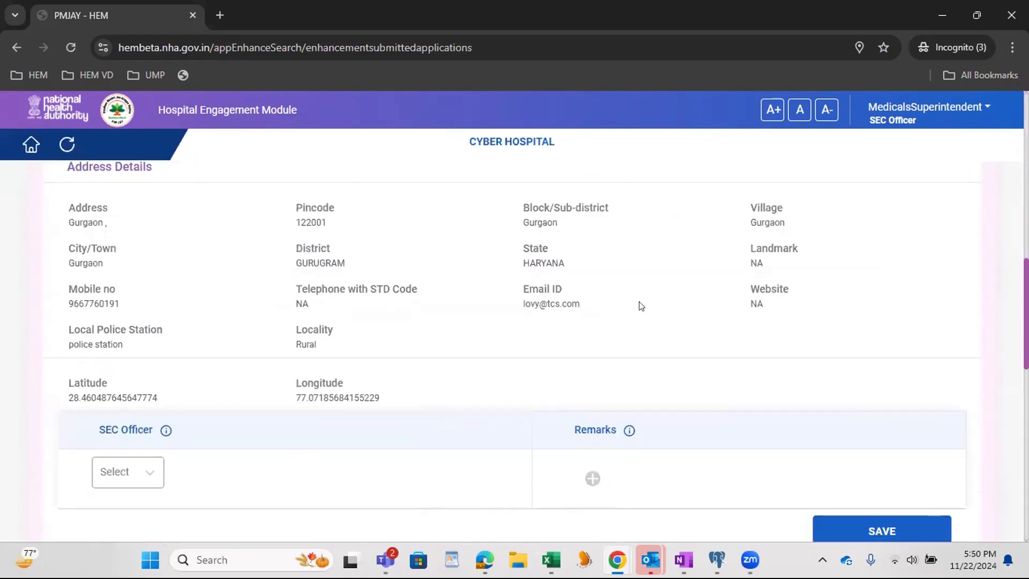
pyautogui.scroll(15, 701, 322)
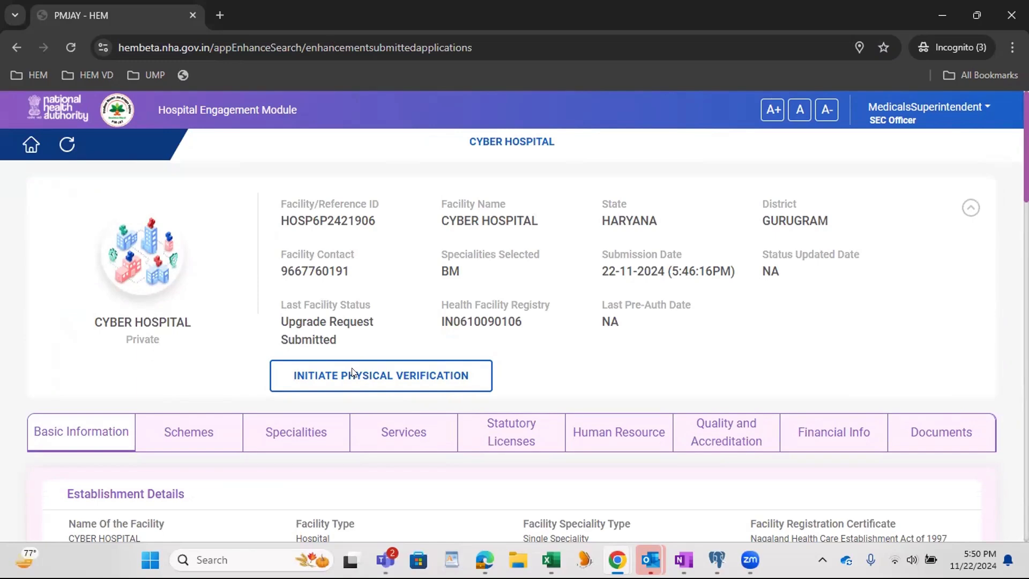
pyautogui.scroll(-15, 651, 333)
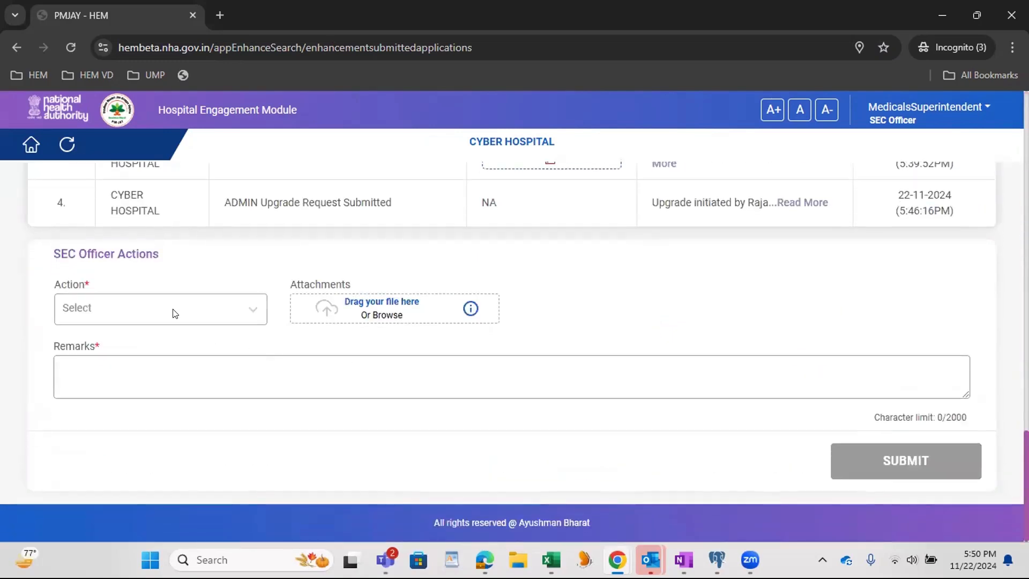
pyautogui.scroll(4, 177, 316)
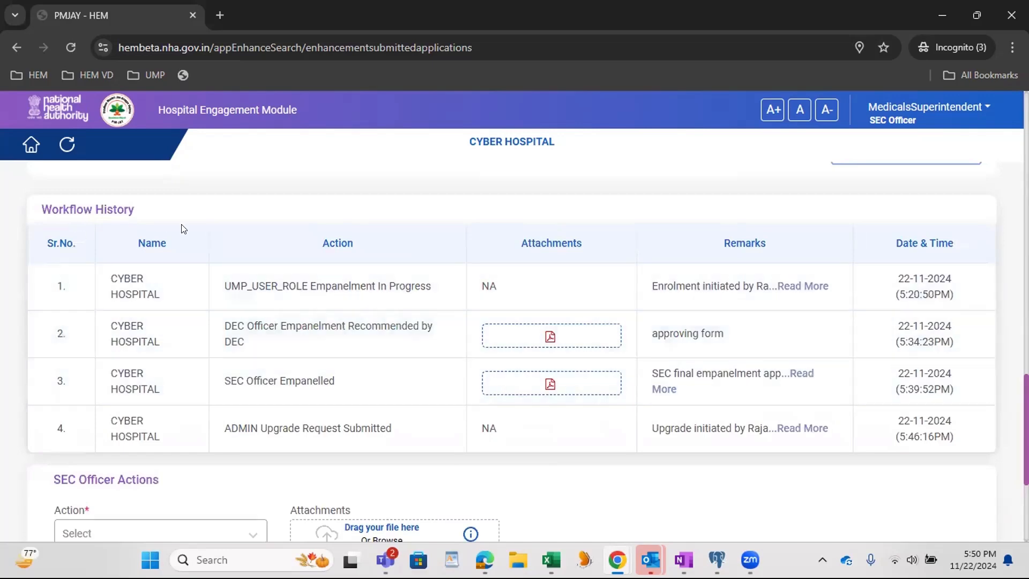
pyautogui.moveTo(217, 428); pyautogui.dragTo(407, 431)
pyautogui.scroll(-4, 359, 402)
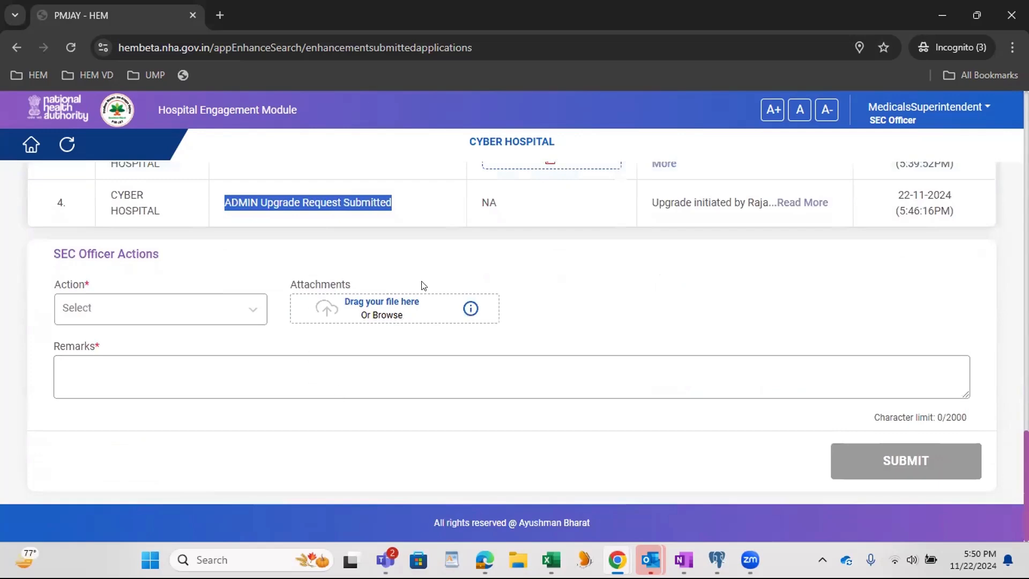
pyautogui.scroll(3, 507, 296)
pyautogui.scroll(10, 508, 298)
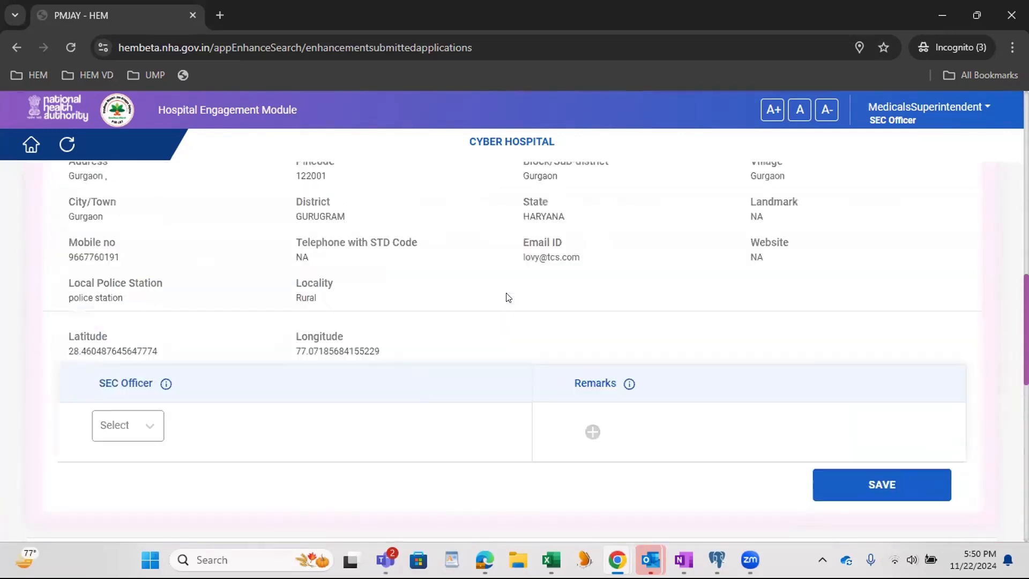
pyautogui.scroll(4, 507, 296)
pyautogui.scroll(3, 402, 286)
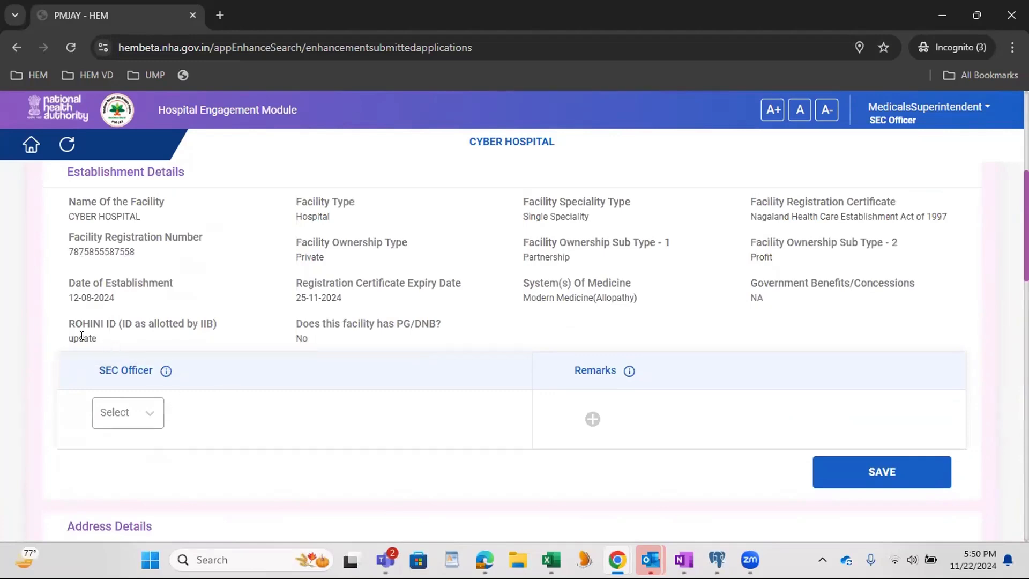
pyautogui.scroll(3, 398, 345)
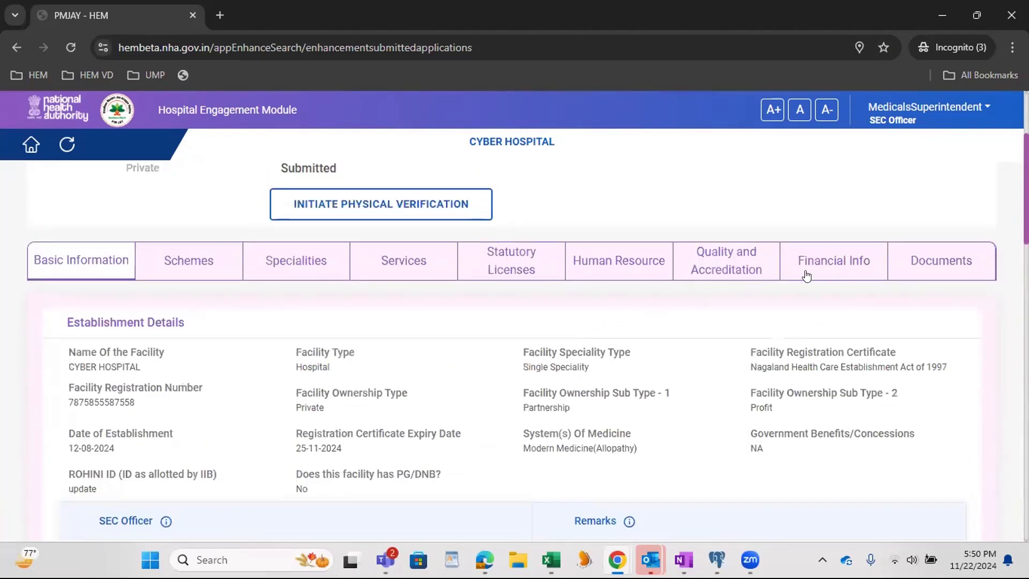
pyautogui.click(847, 275)
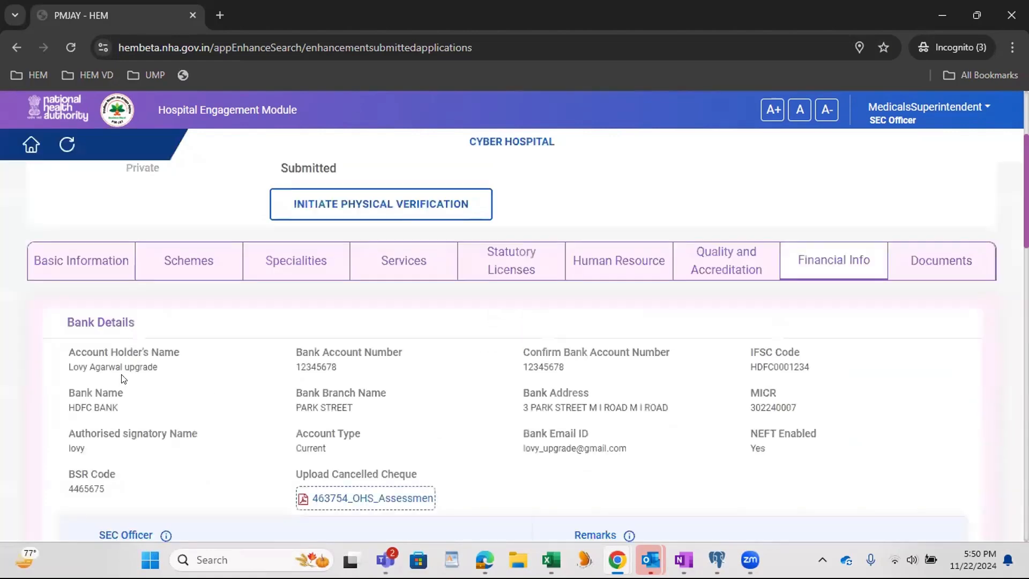
pyautogui.doubleClick(126, 362)
pyautogui.scroll(-15, 223, 368)
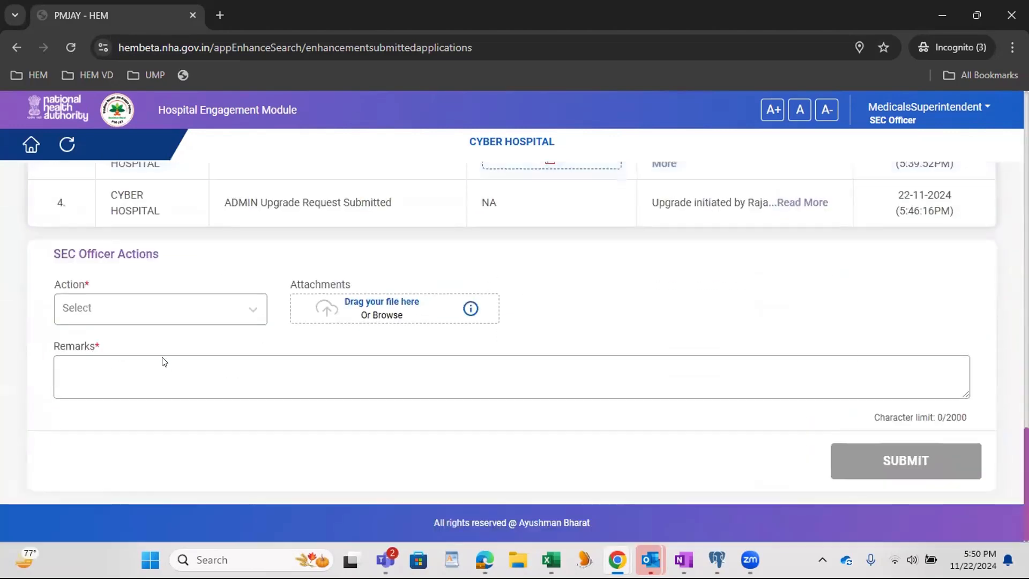
# Set the action to 'Upgrade Approved by SEC' with remarks 'upgrade approve by SEC'
pyautogui.click(161, 311)
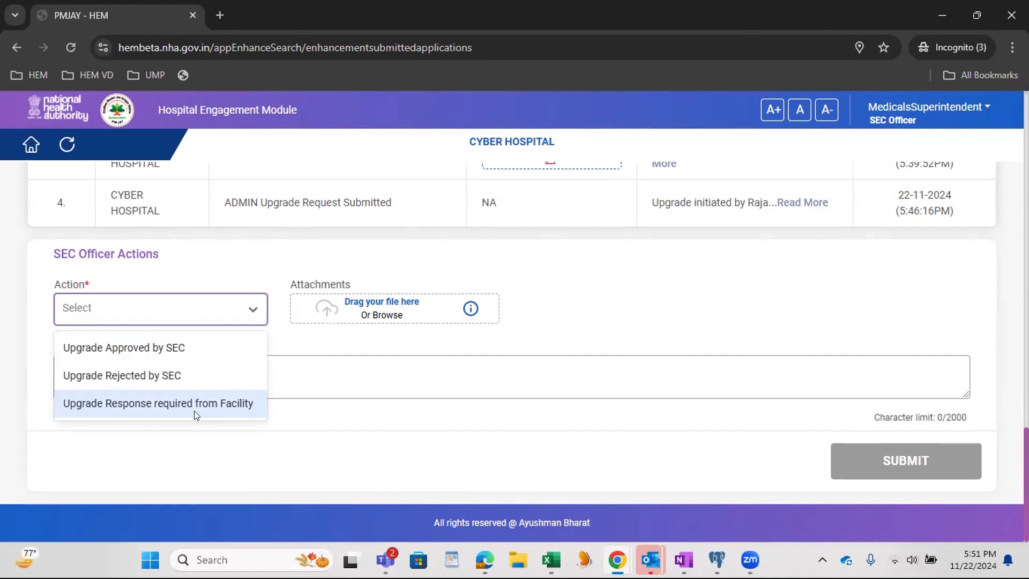
pyautogui.click(168, 343)
pyautogui.click(179, 370)
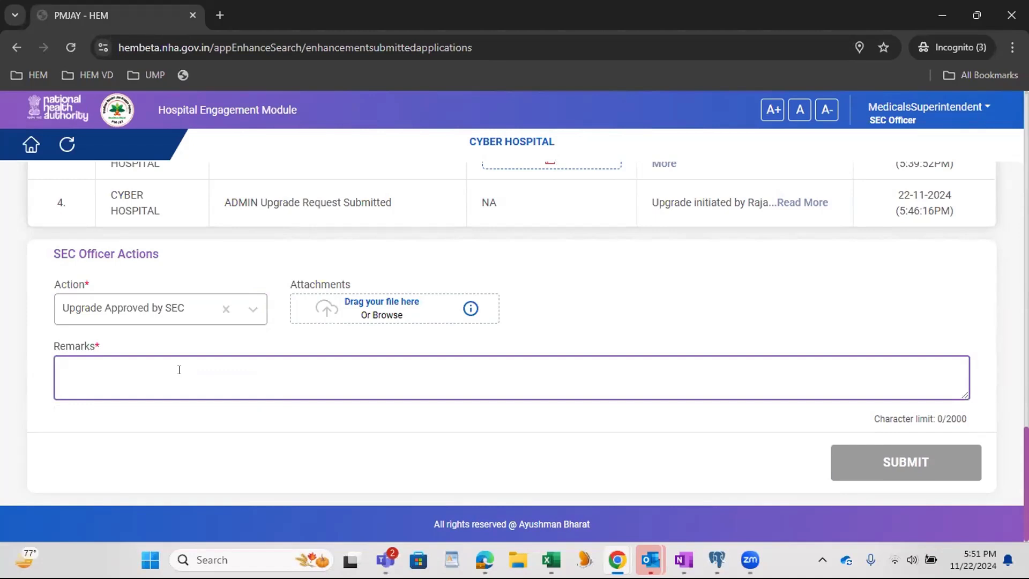
pyautogui.write('upgrade ')
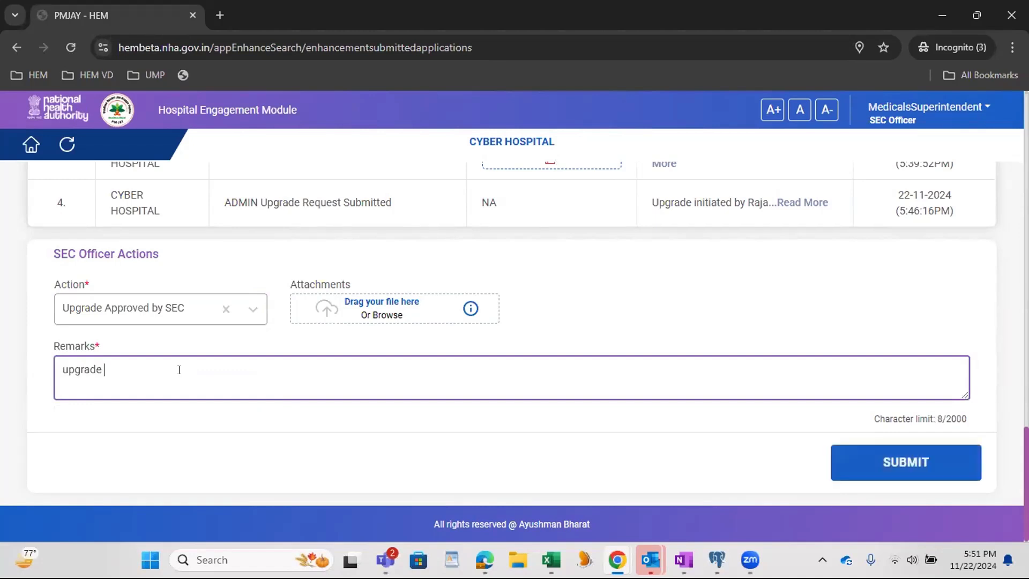
pyautogui.write('appro')
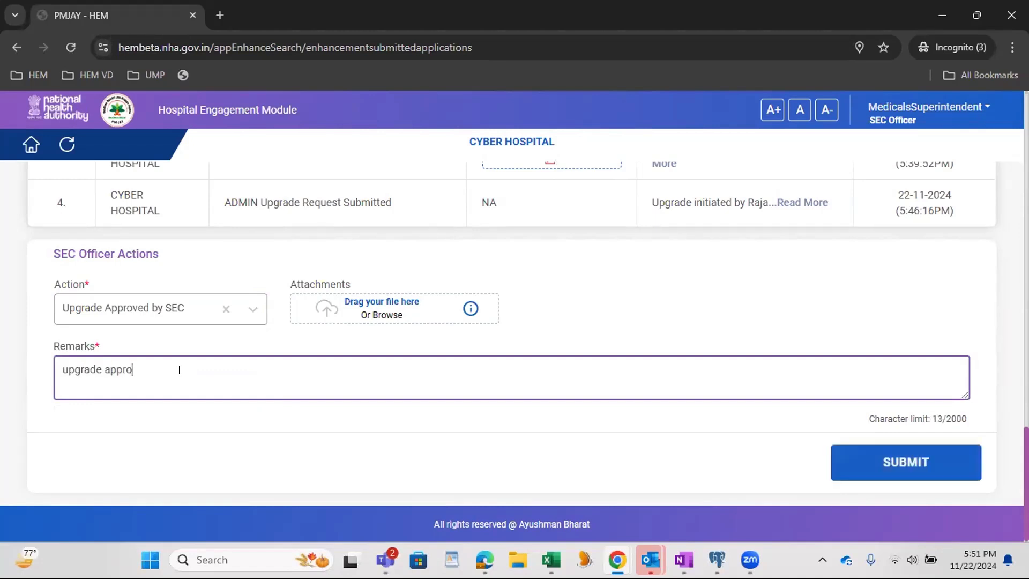
pyautogui.write('ve by SEC')
# Attach the OHS assessment completion PDF, submit the approval, and acknowledge the confirmation
pyautogui.click(356, 300)
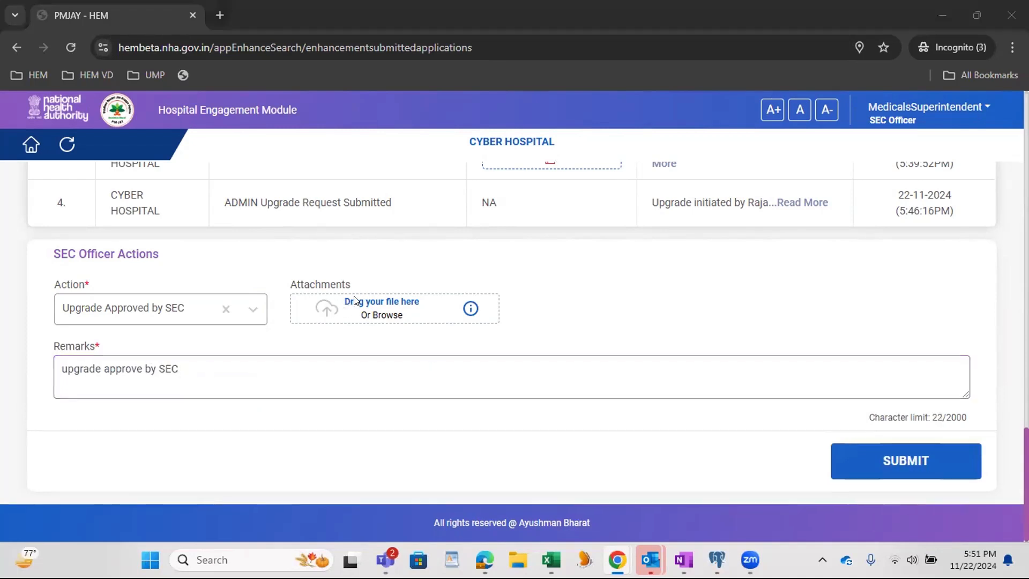
pyautogui.scroll(-5, 333, 190)
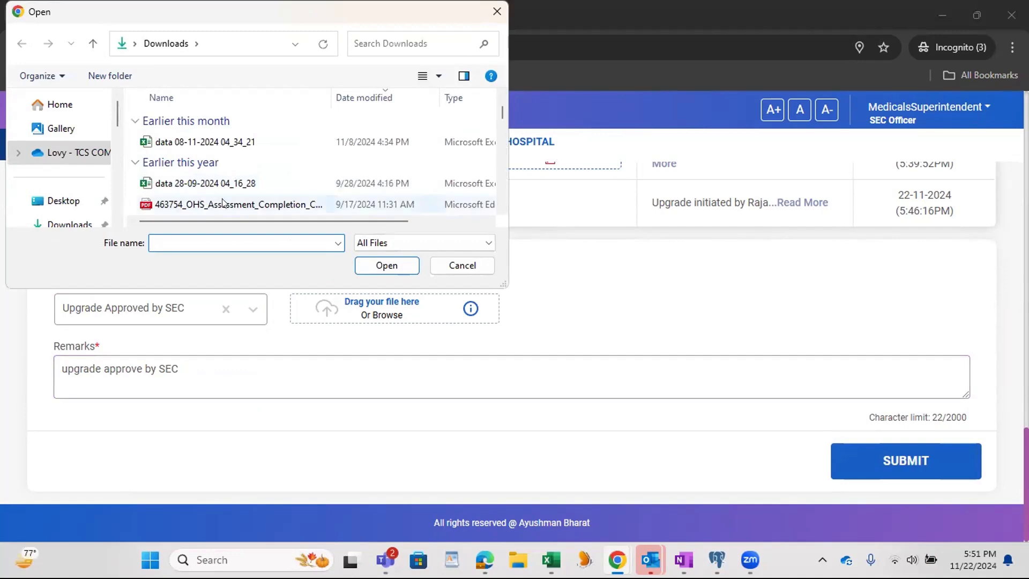
pyautogui.click(332, 204)
pyautogui.click(387, 266)
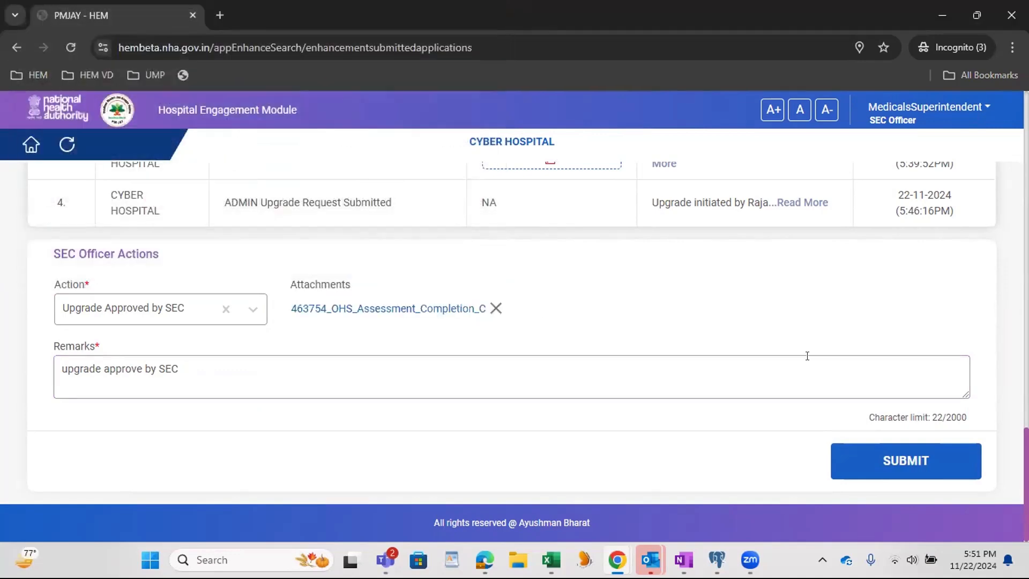
pyautogui.click(861, 467)
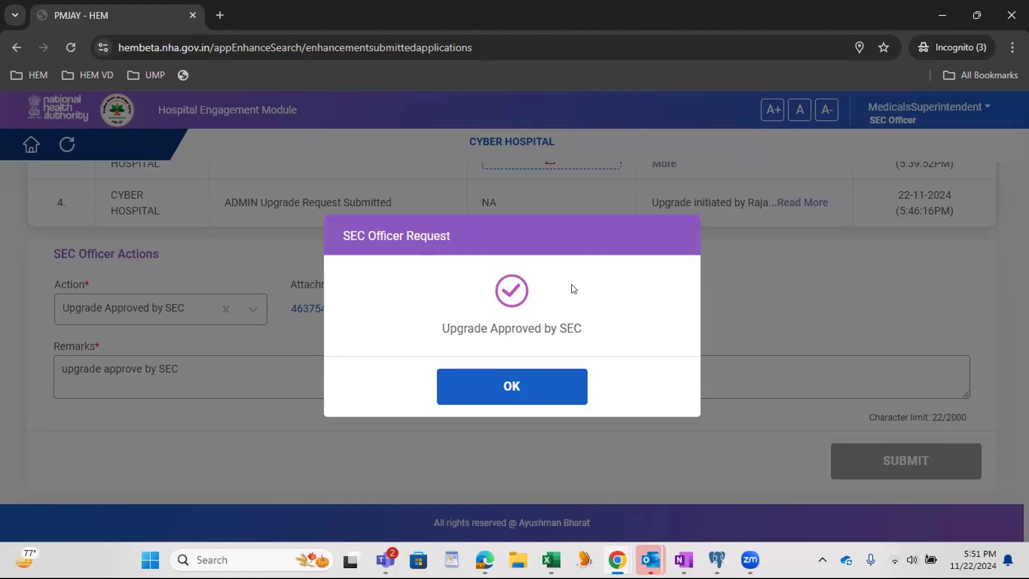
pyautogui.click(530, 395)
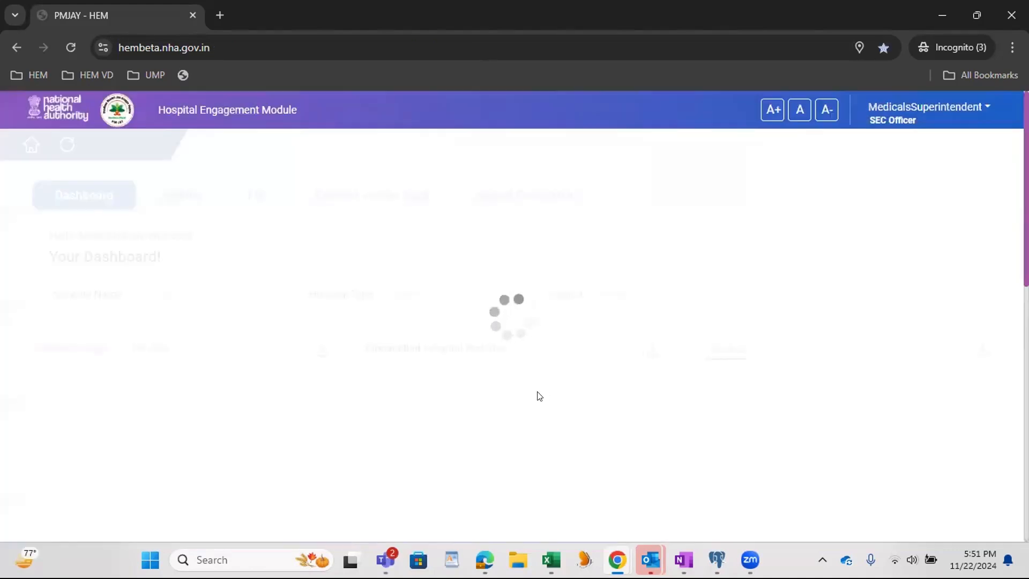